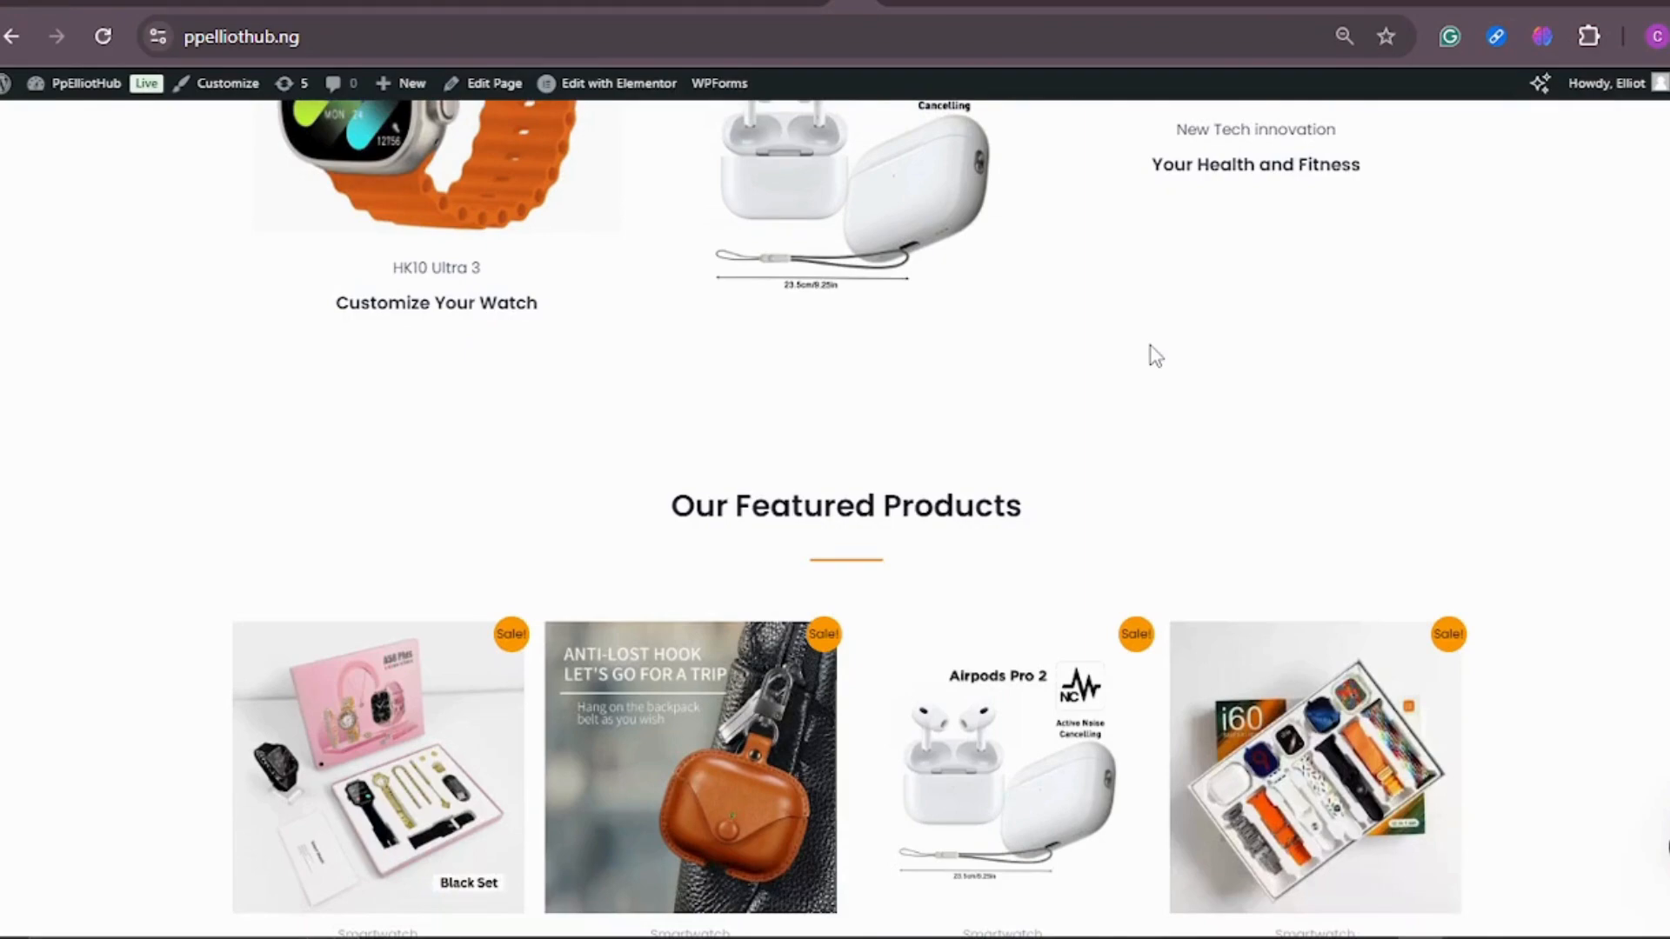
# Step: Look over the store homepage's featured and most loved product sections, ending back at the header banner
pyautogui.scroll(-12, 1148, 379)
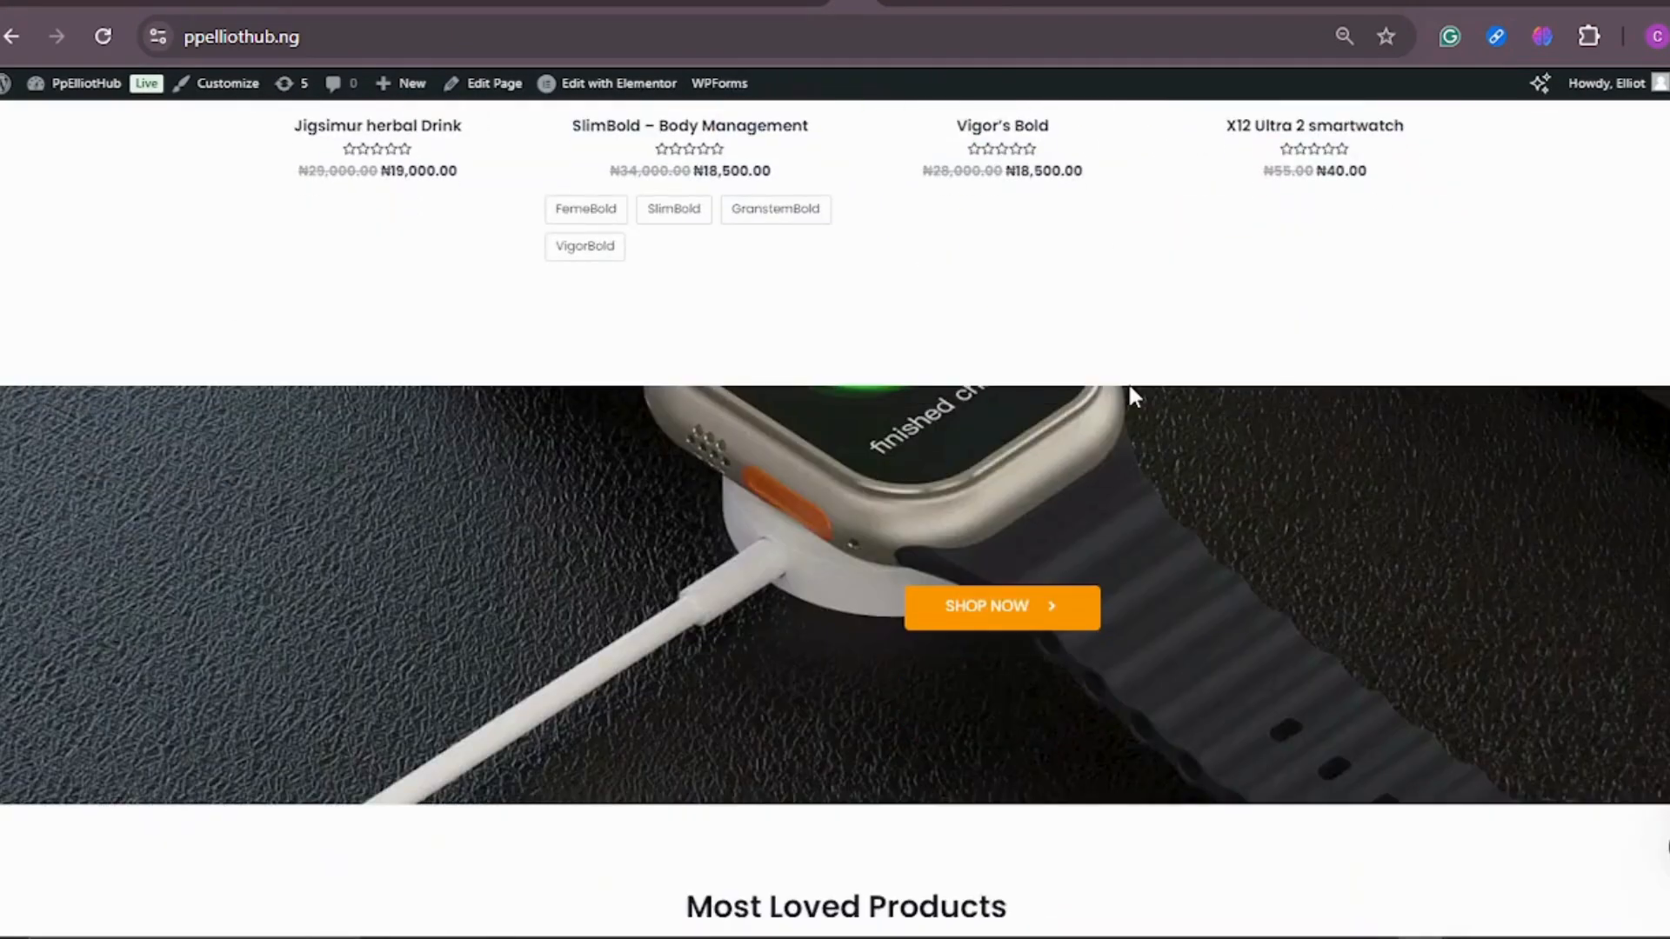
pyautogui.scroll(-7, 1133, 395)
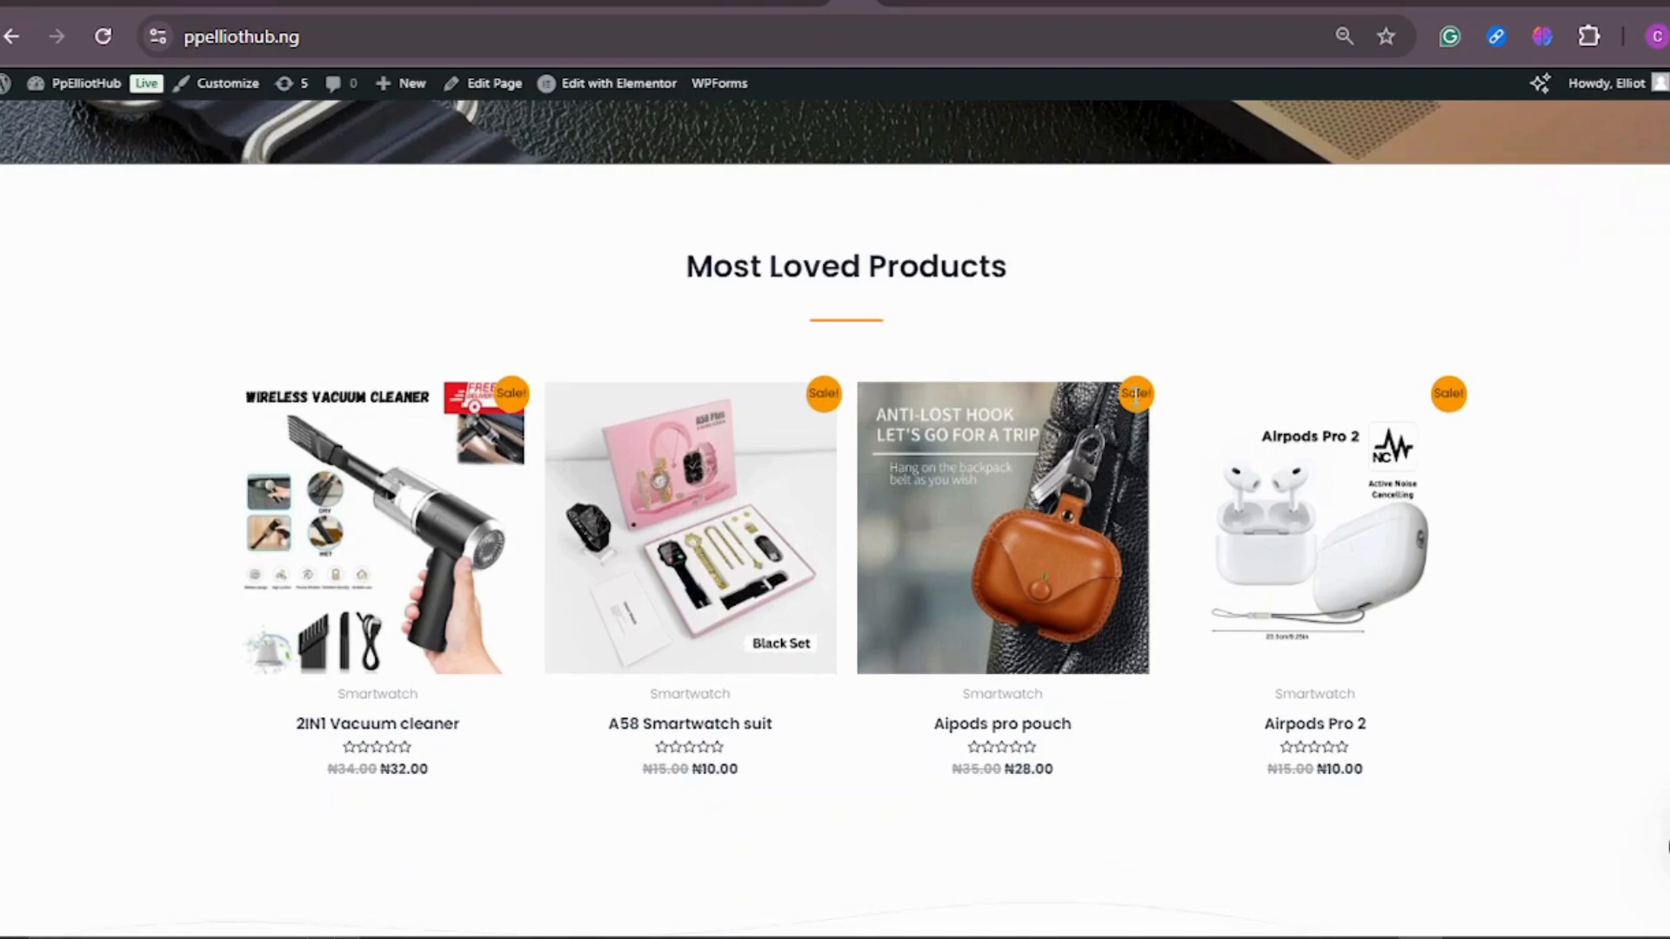
pyautogui.scroll(-3, 1135, 396)
pyautogui.scroll(10, 1129, 417)
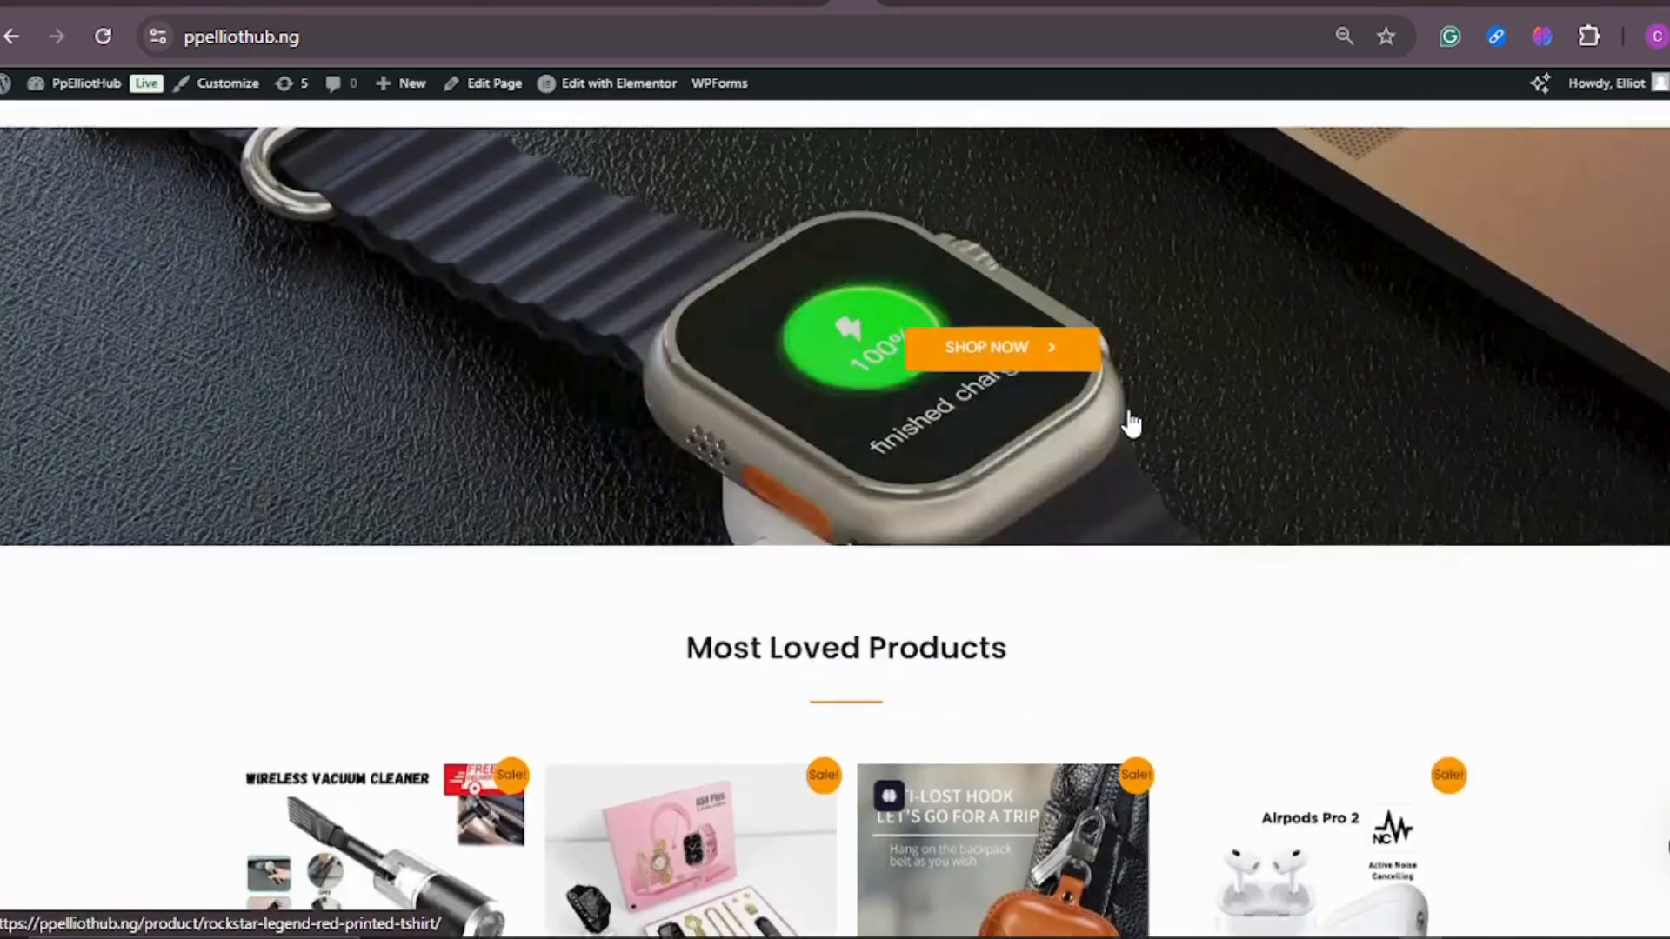
pyautogui.scroll(10, 1127, 413)
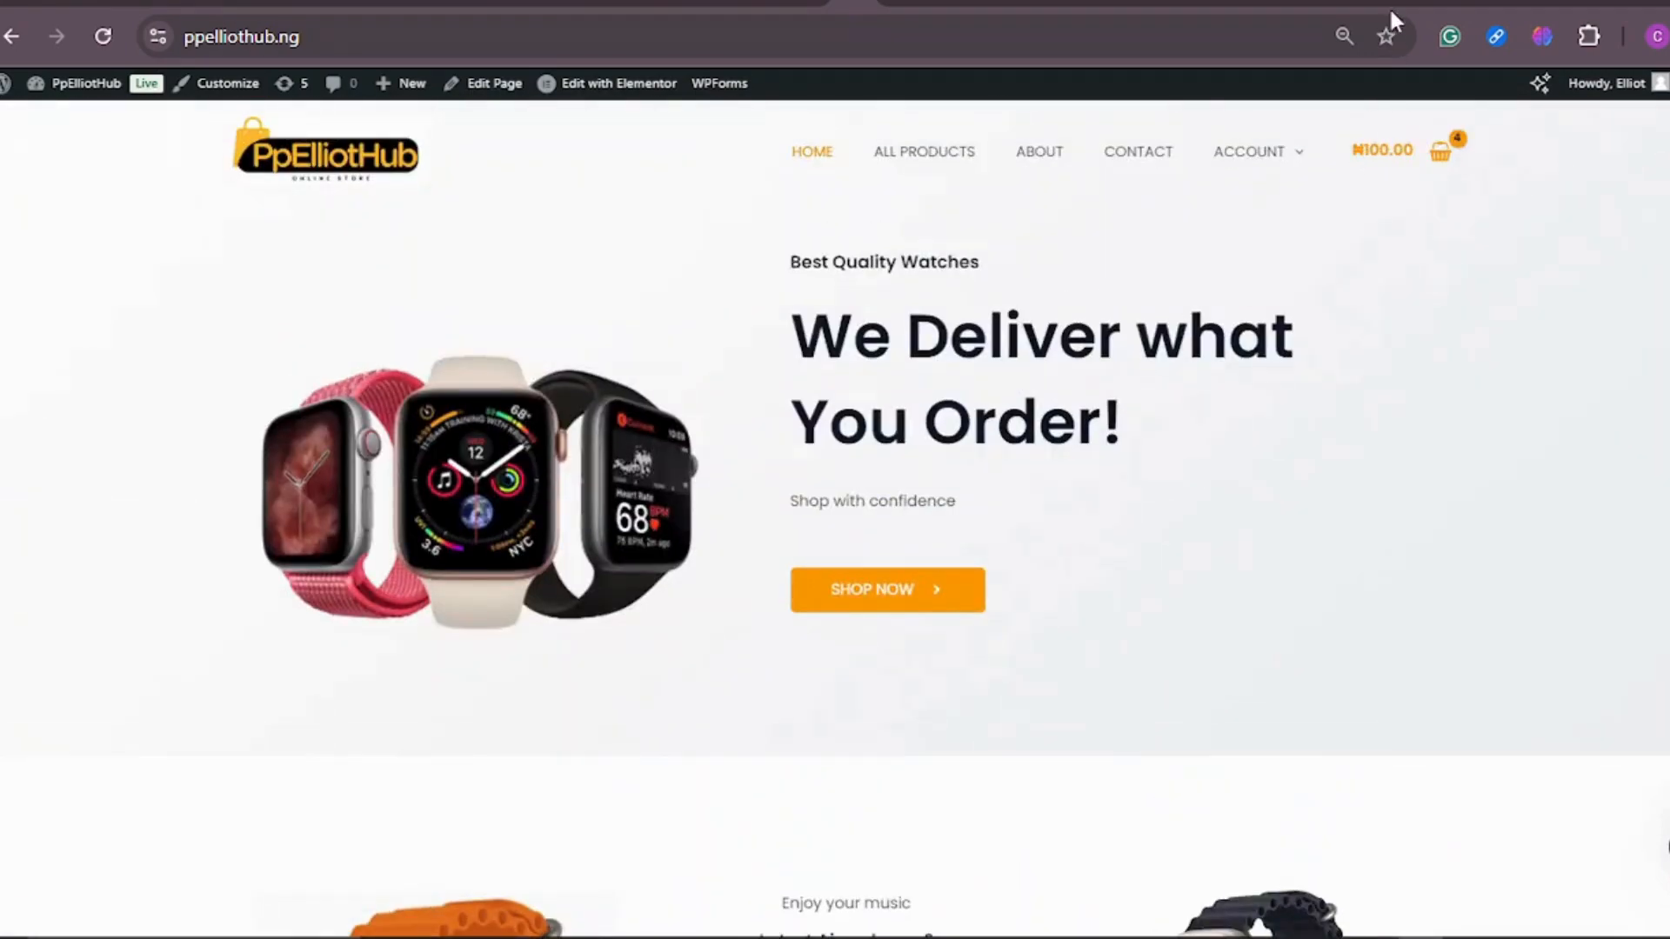
# Step: Switch to the CrissMart landing page in the Elementor editor and examine its 12in1 smartwatch offer in desktop view
pyautogui.click(1390, 10)
pyautogui.scroll(-3, 1151, 330)
pyautogui.scroll(2, 1186, 369)
pyautogui.scroll(-7, 1186, 369)
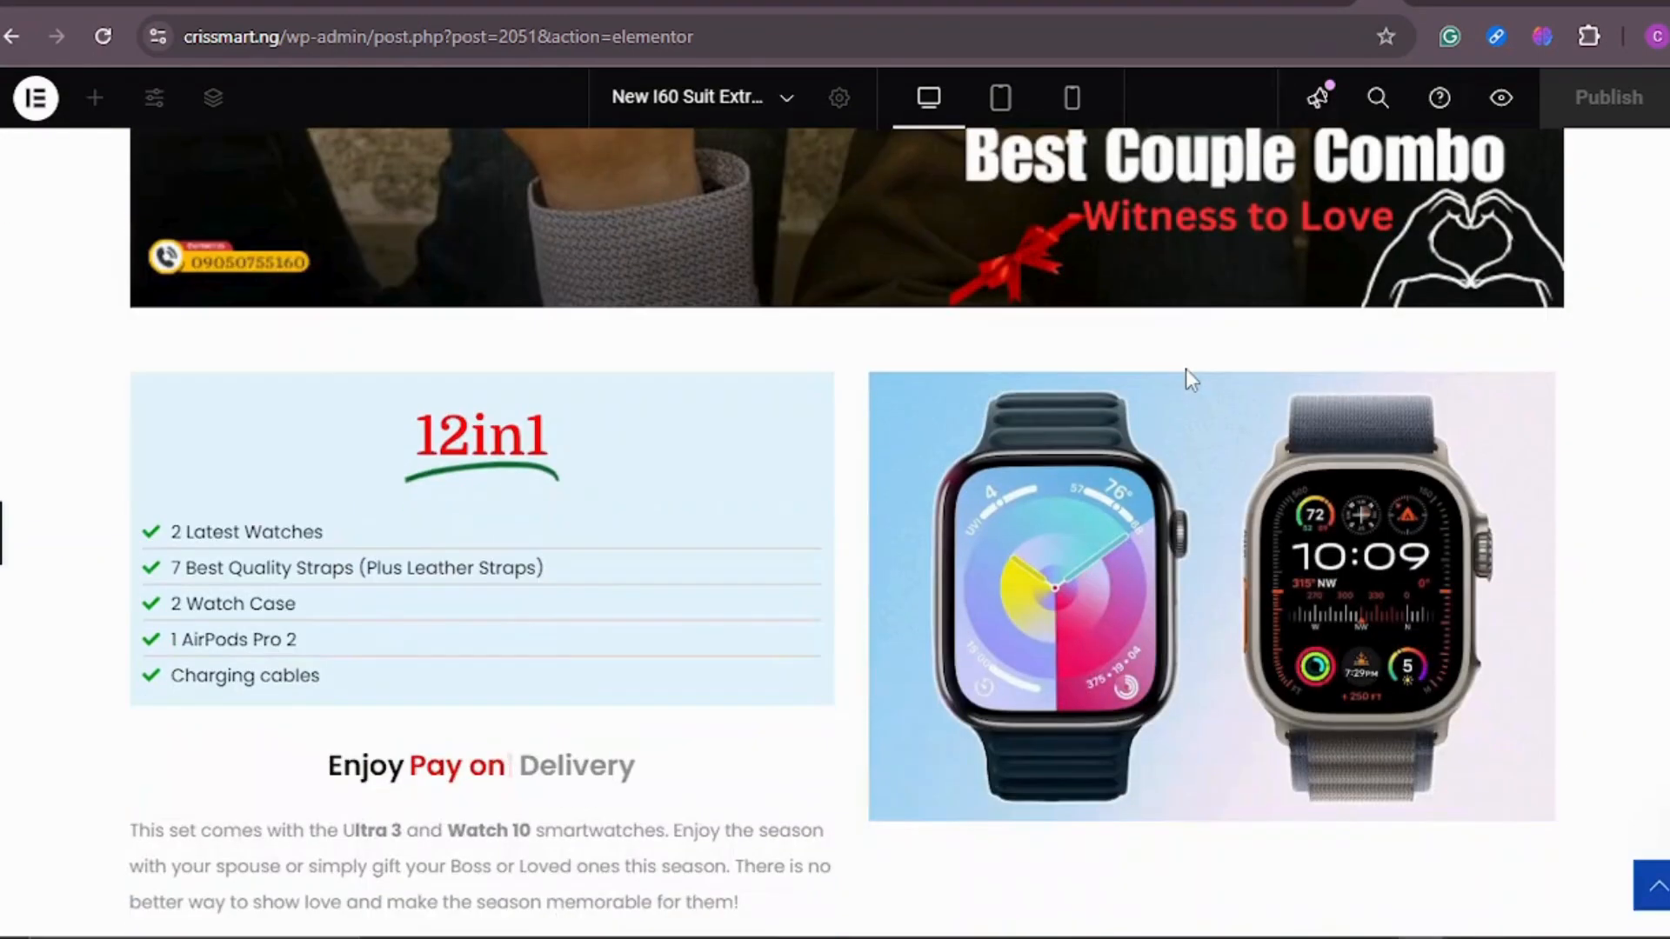
pyautogui.scroll(-9, 1186, 369)
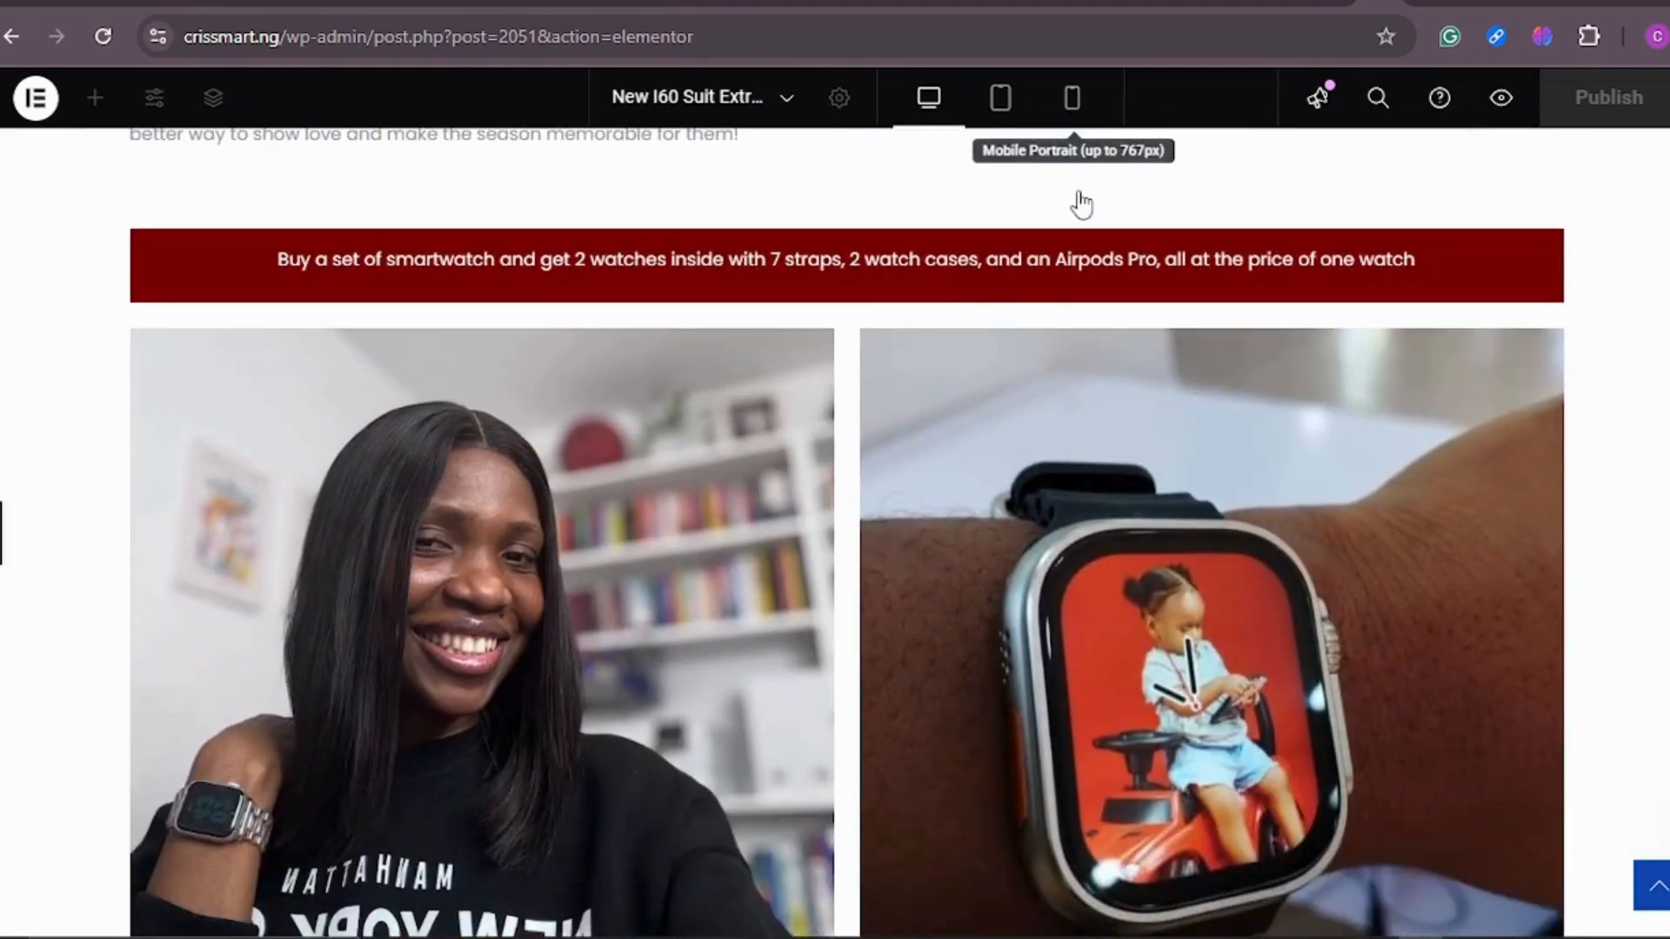
# Step: Preview the landing page in mobile portrait and review it from the header to the promo price section
pyautogui.click(1072, 98)
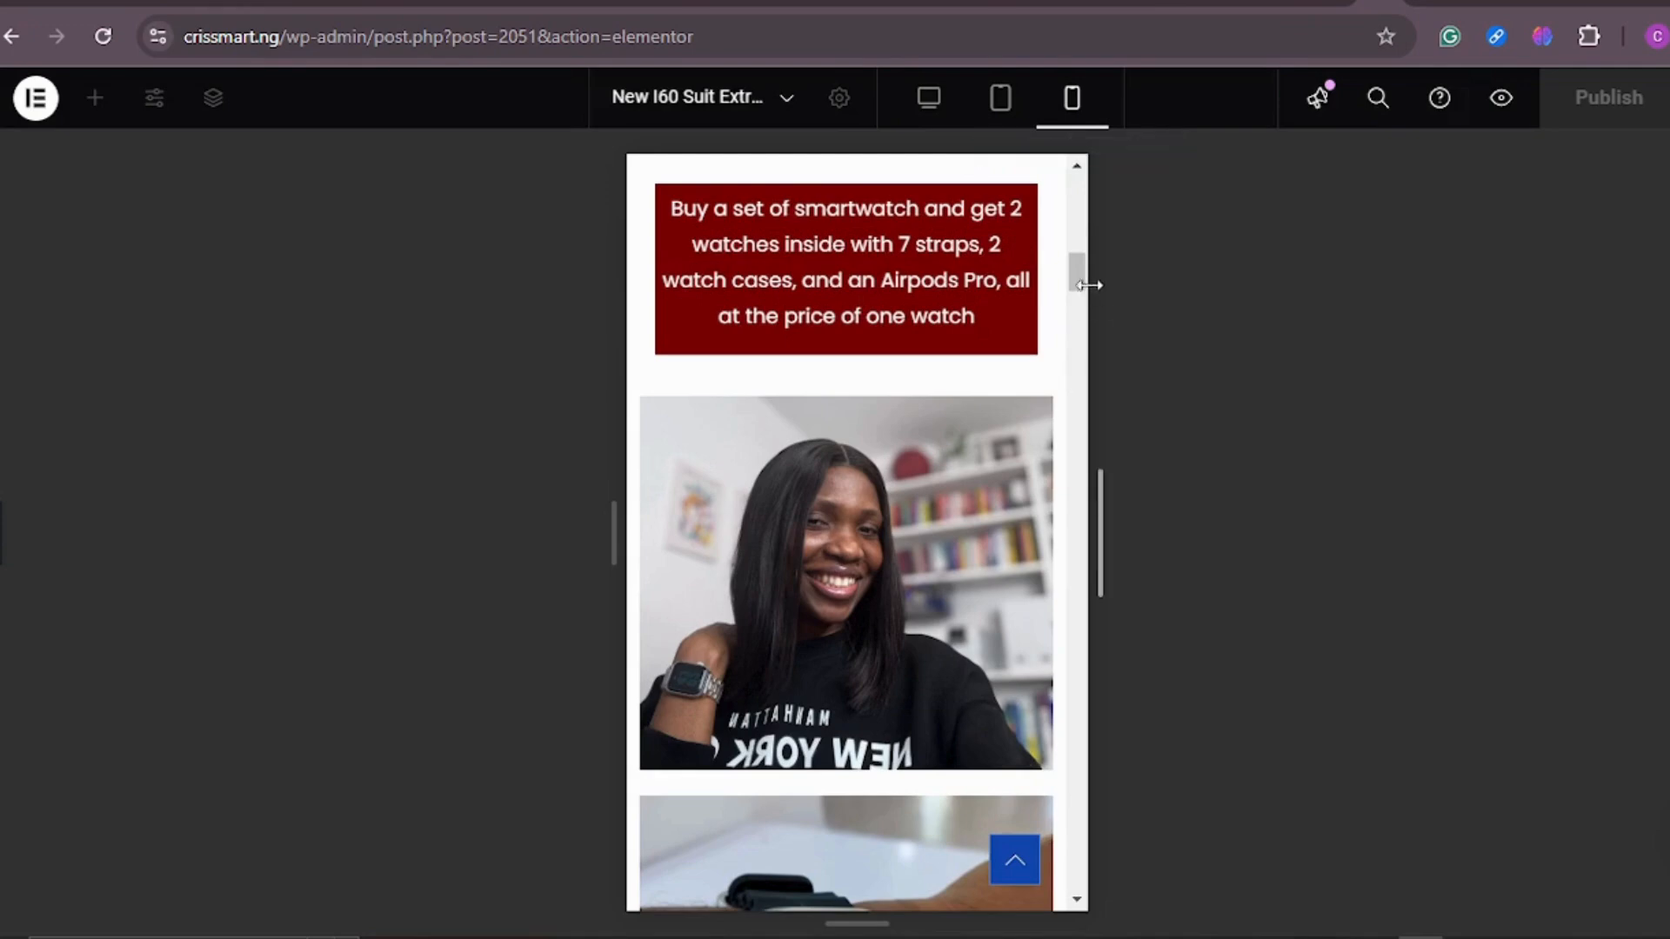
pyautogui.moveTo(1081, 269); pyautogui.dragTo(1078, 214)
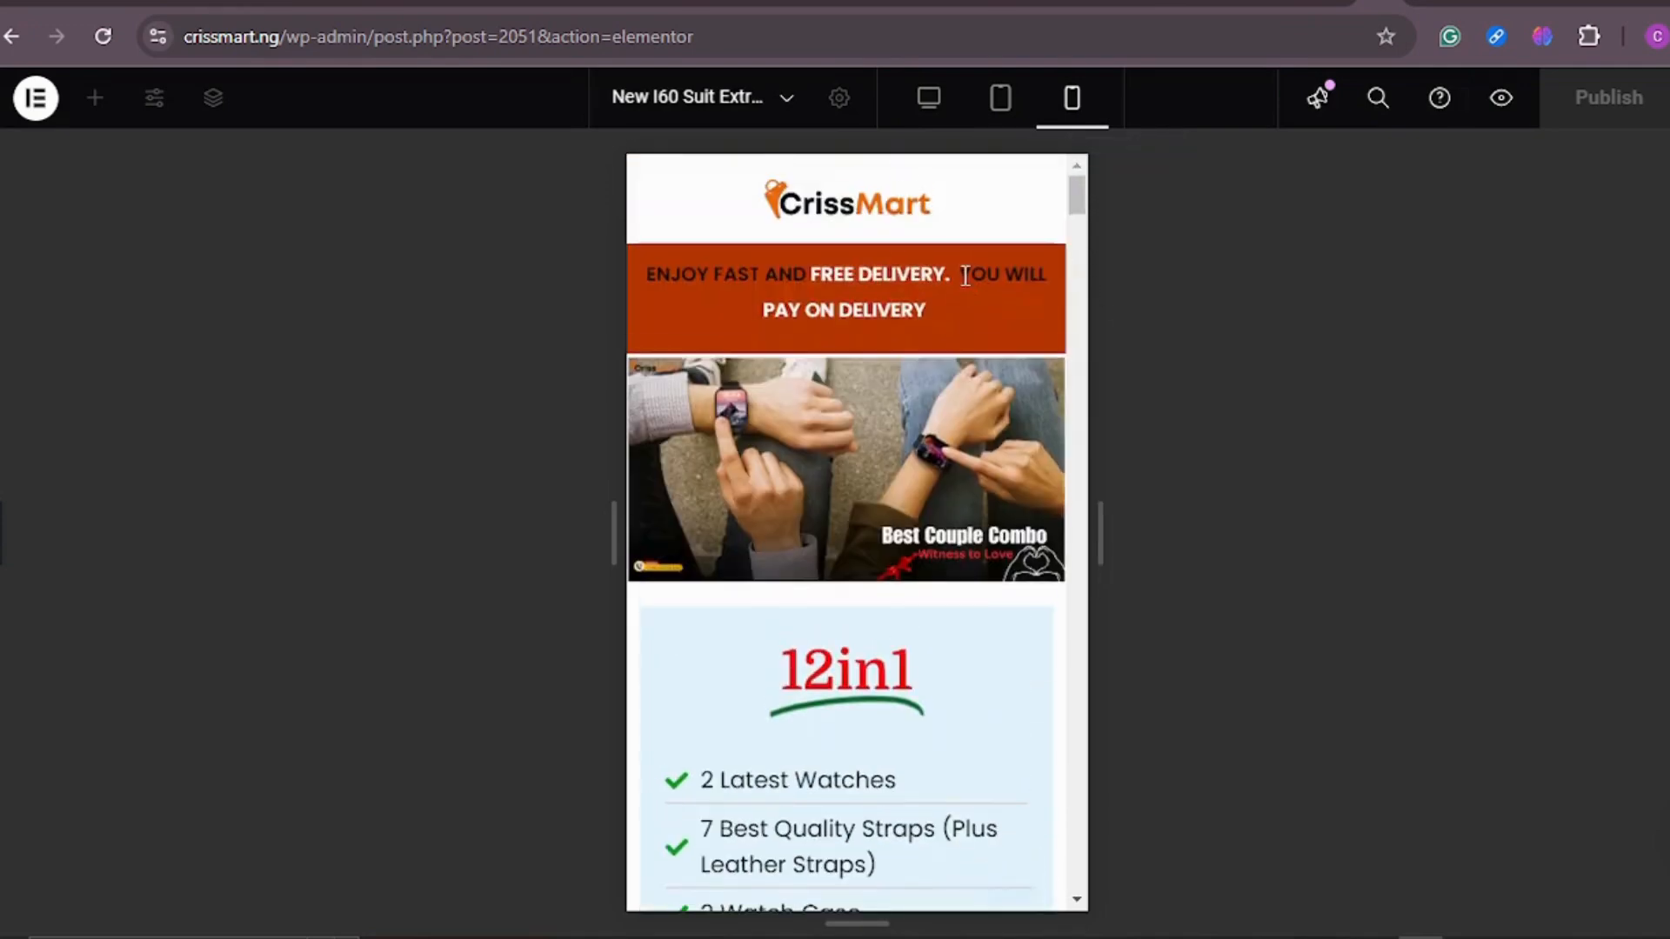
pyautogui.scroll(-6, 964, 276)
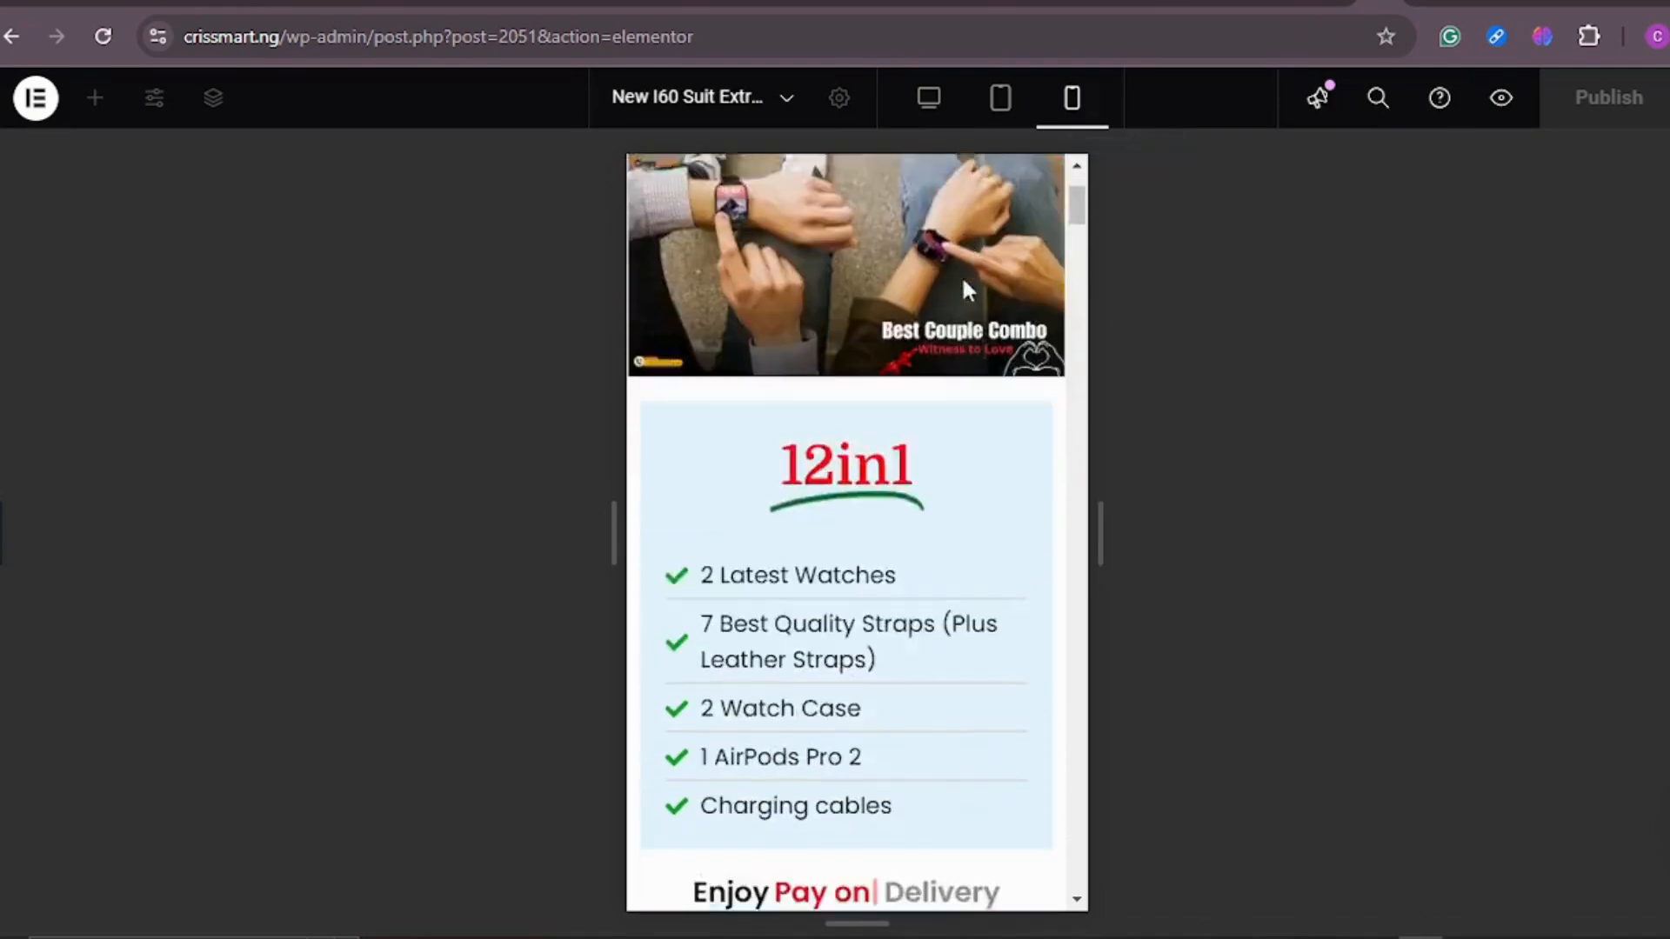
pyautogui.scroll(-10, 965, 296)
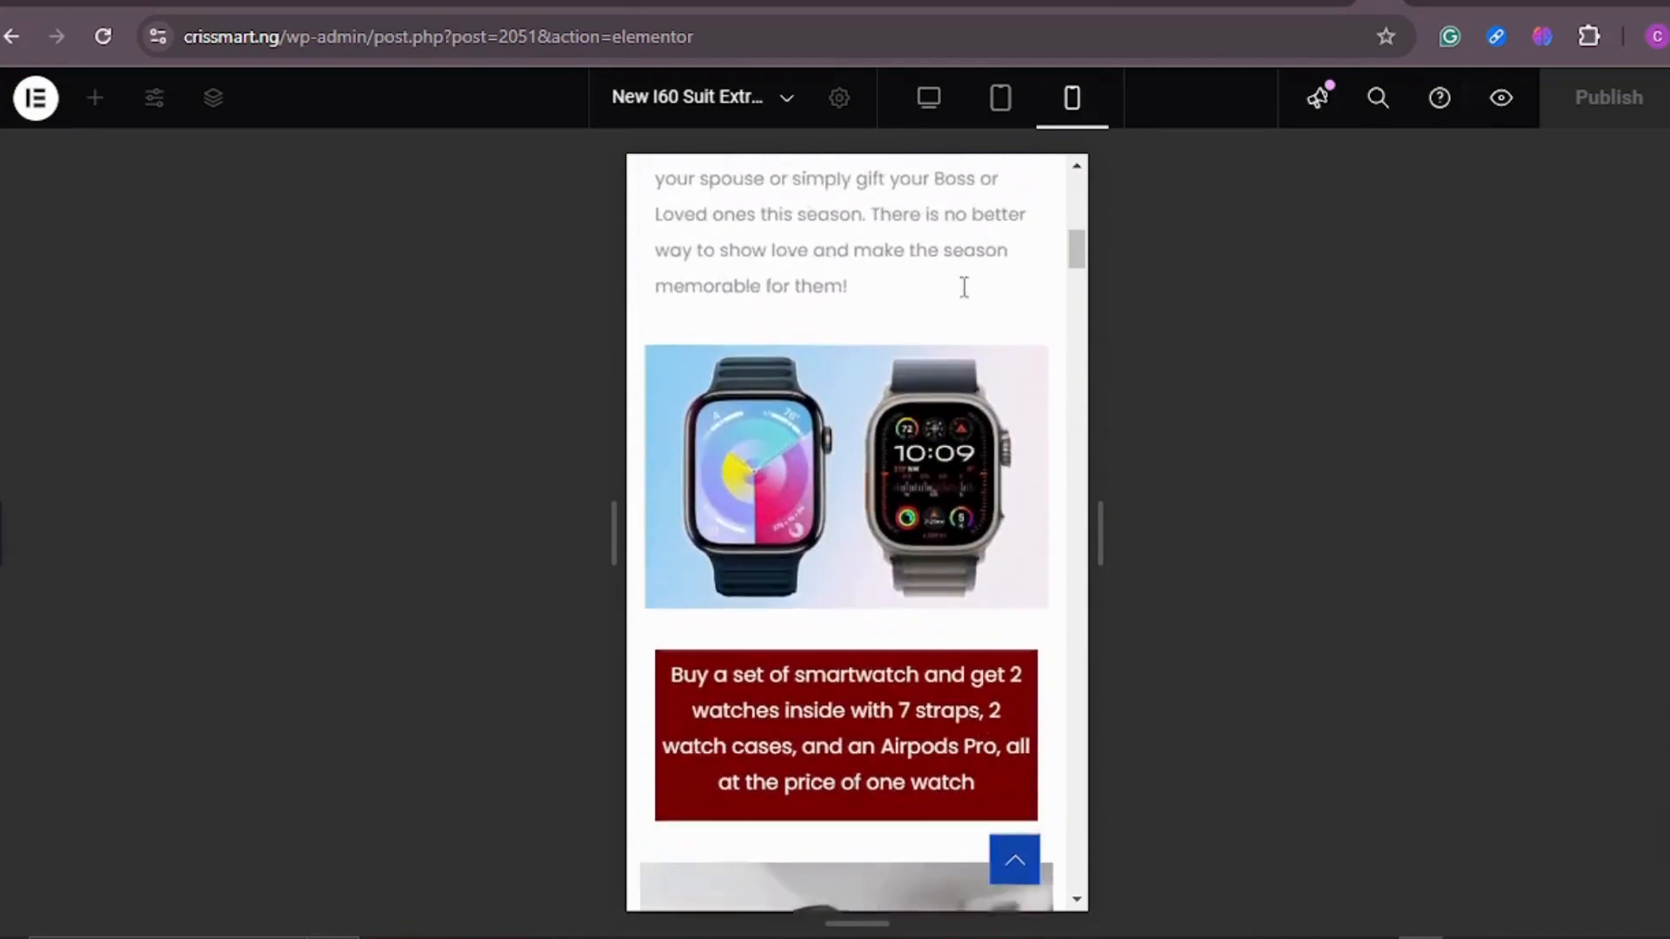
pyautogui.scroll(-5, 963, 287)
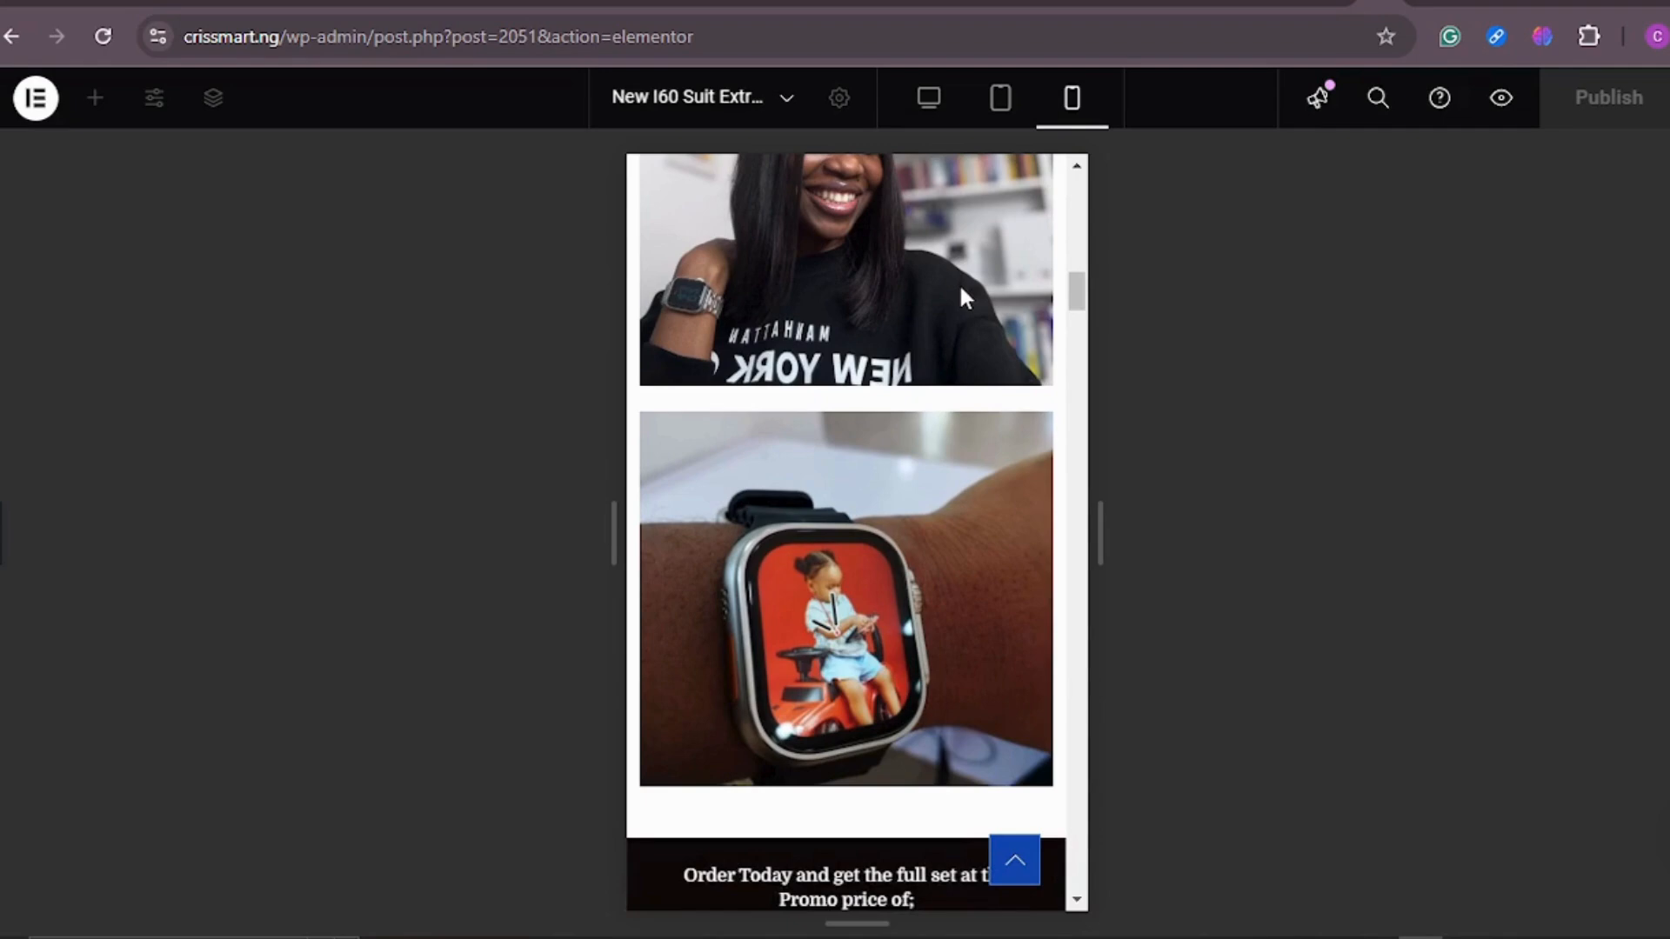
pyautogui.scroll(-3, 964, 296)
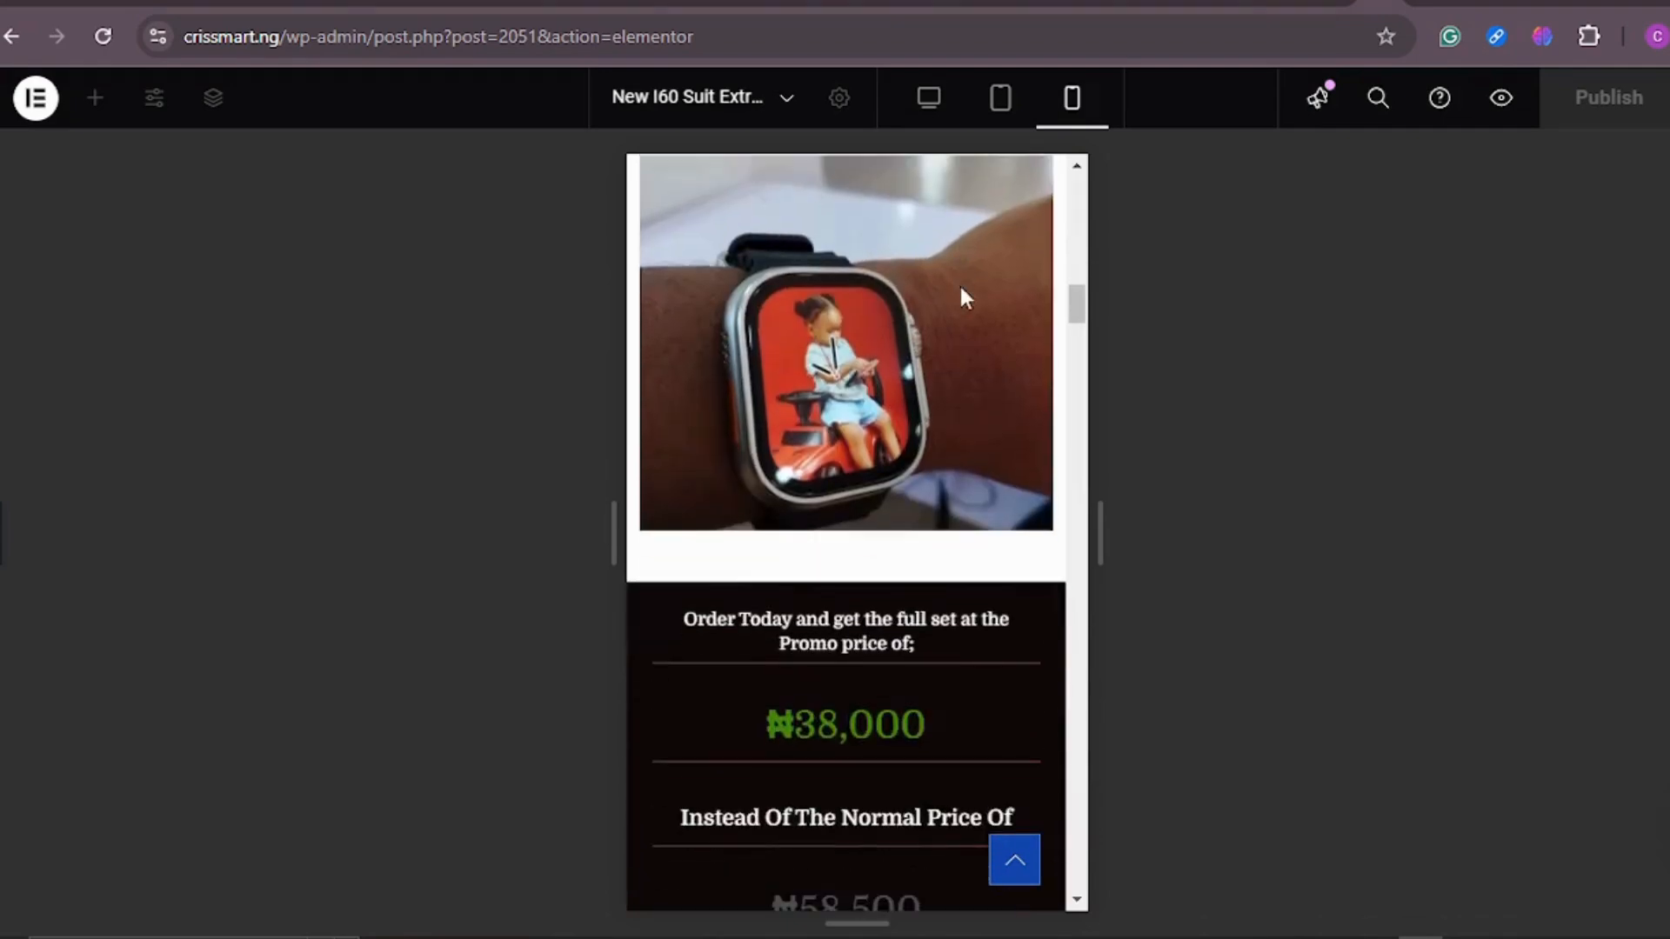
pyautogui.scroll(-4, 963, 297)
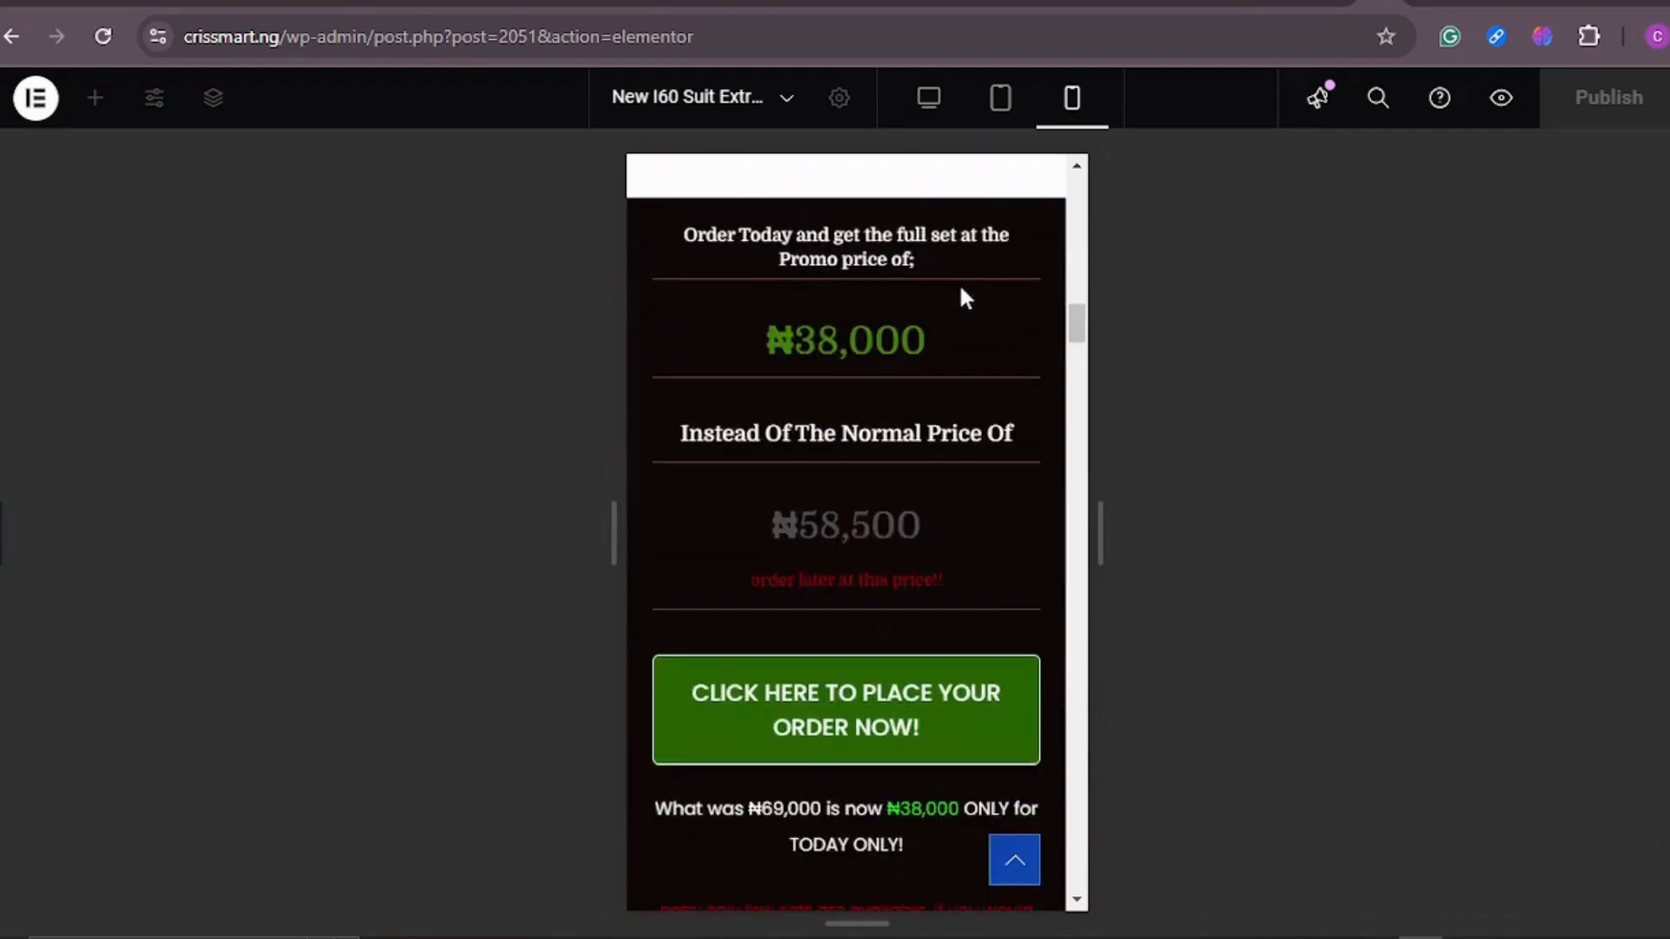
# Step: Examine the landing page's box contents video, product pictures, deal of the day and color set choices
pyautogui.scroll(-8, 963, 298)
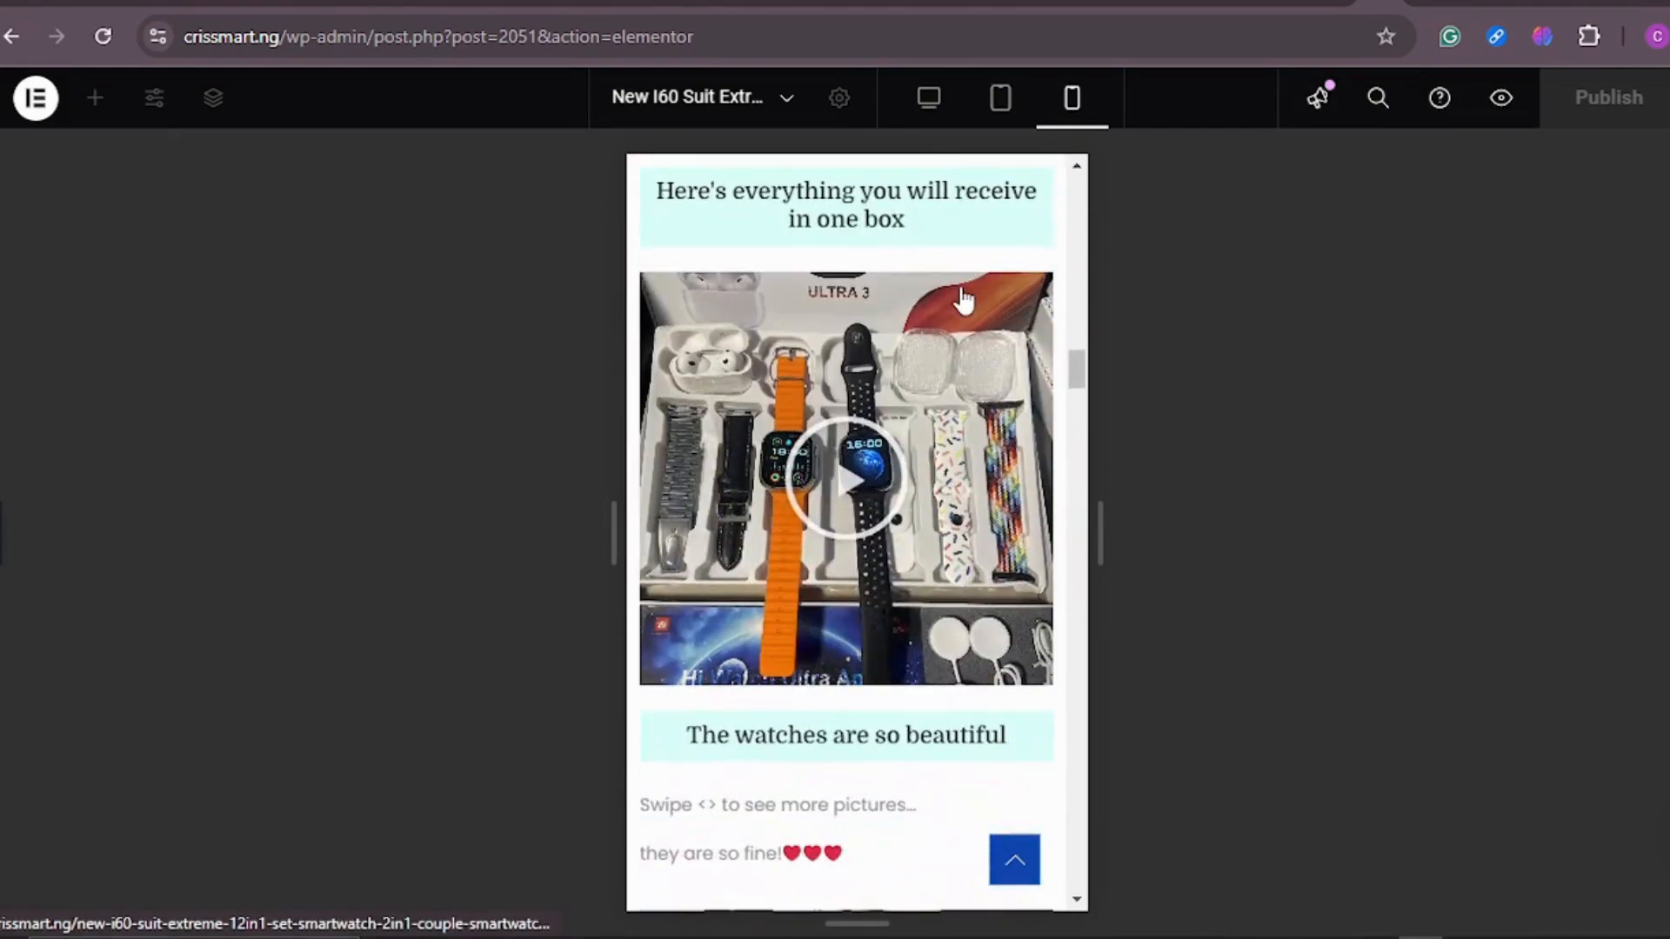
pyautogui.scroll(-3, 963, 298)
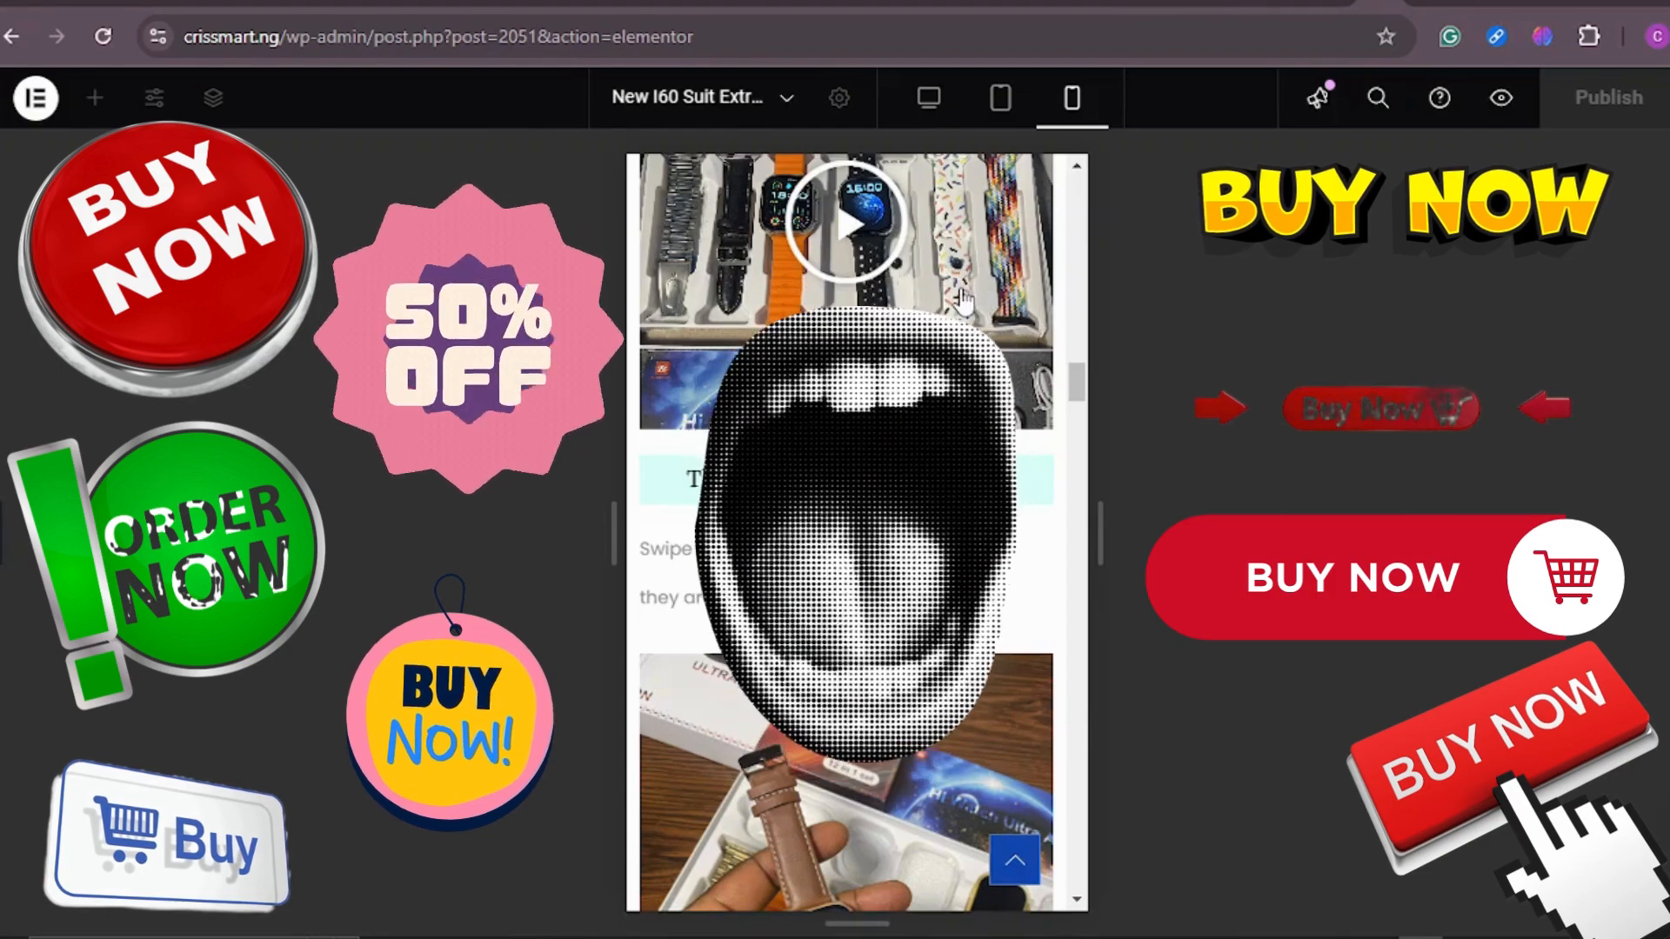
pyautogui.scroll(-5, 962, 296)
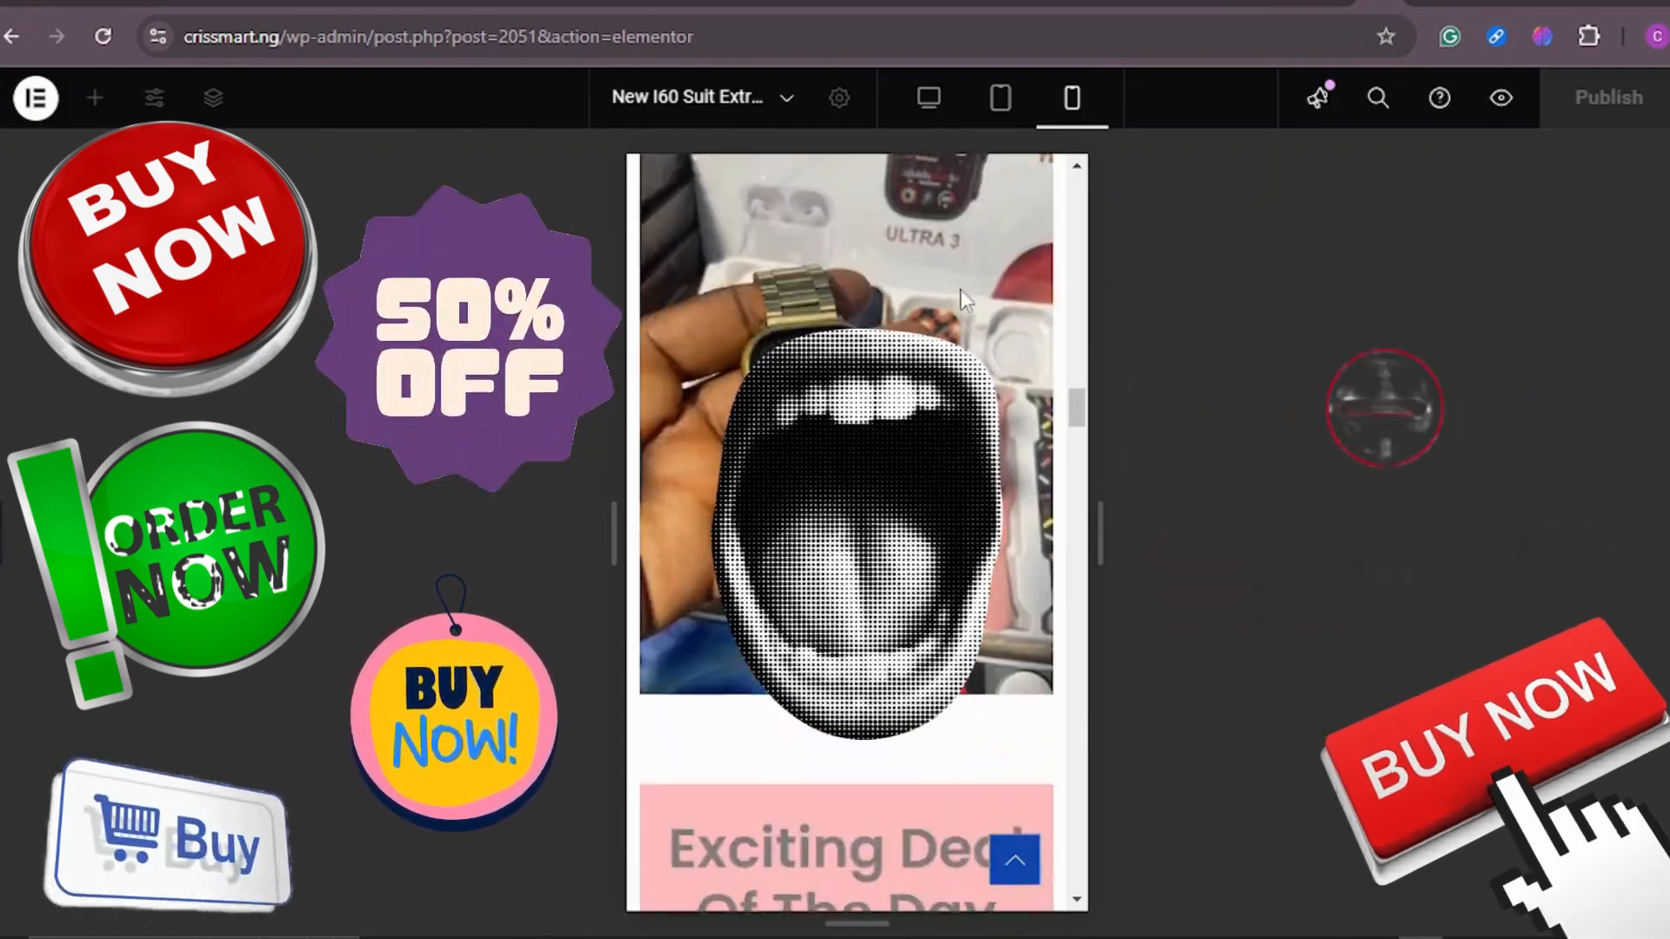
pyautogui.scroll(-6, 962, 298)
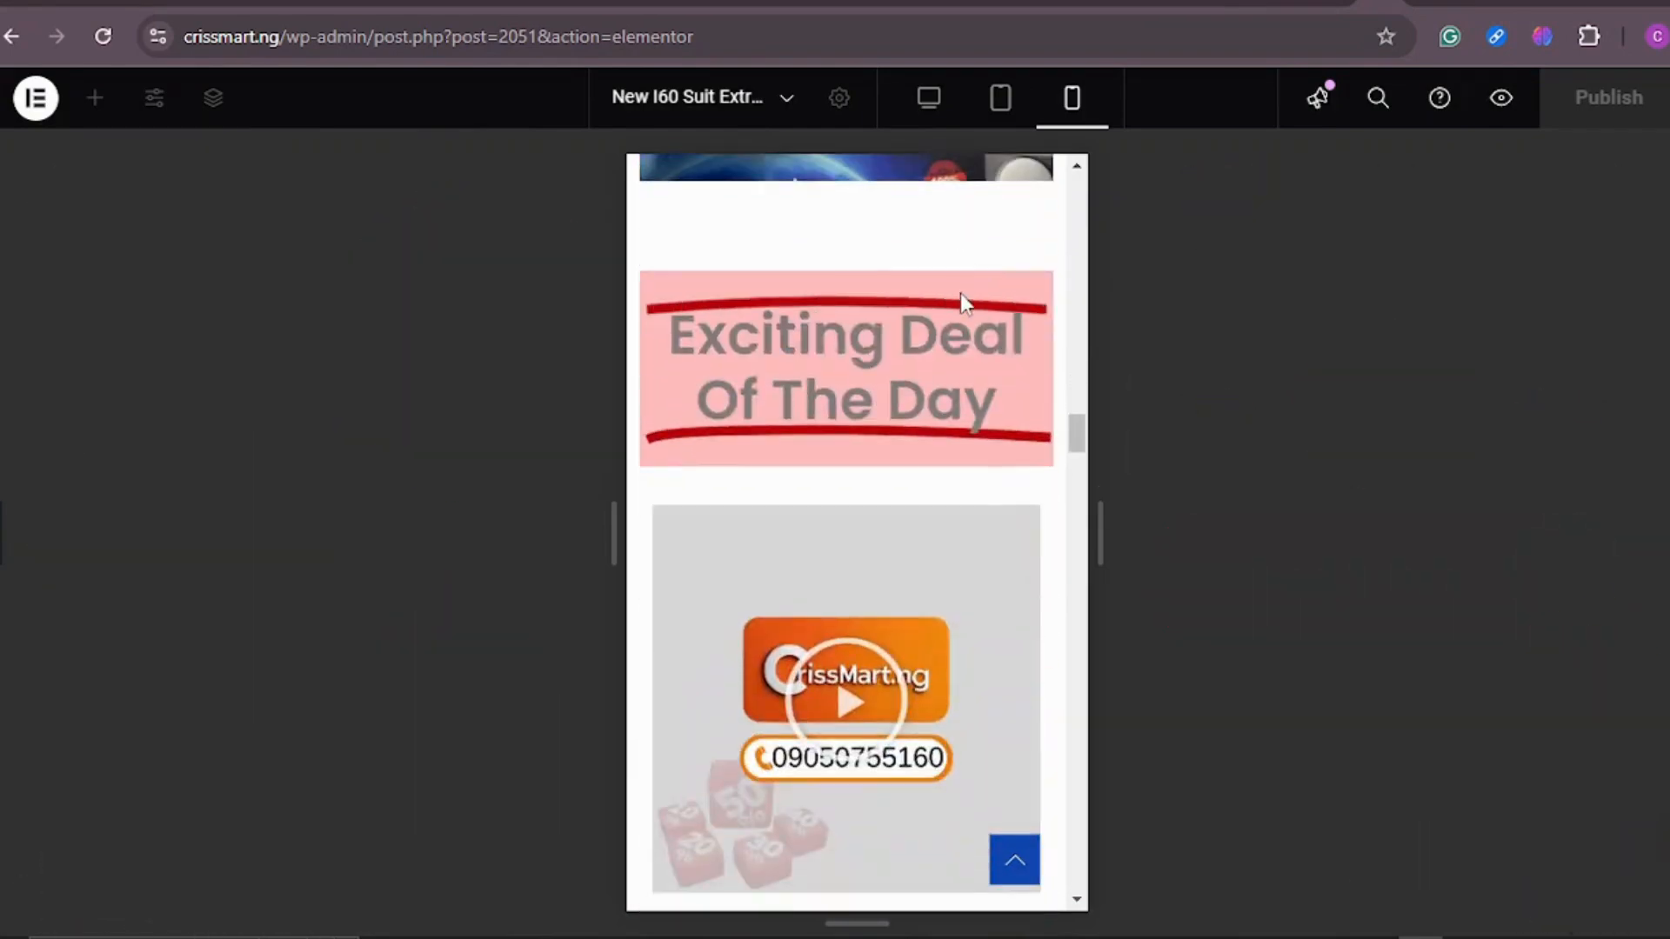
pyautogui.scroll(-2, 962, 300)
pyautogui.scroll(-3, 962, 305)
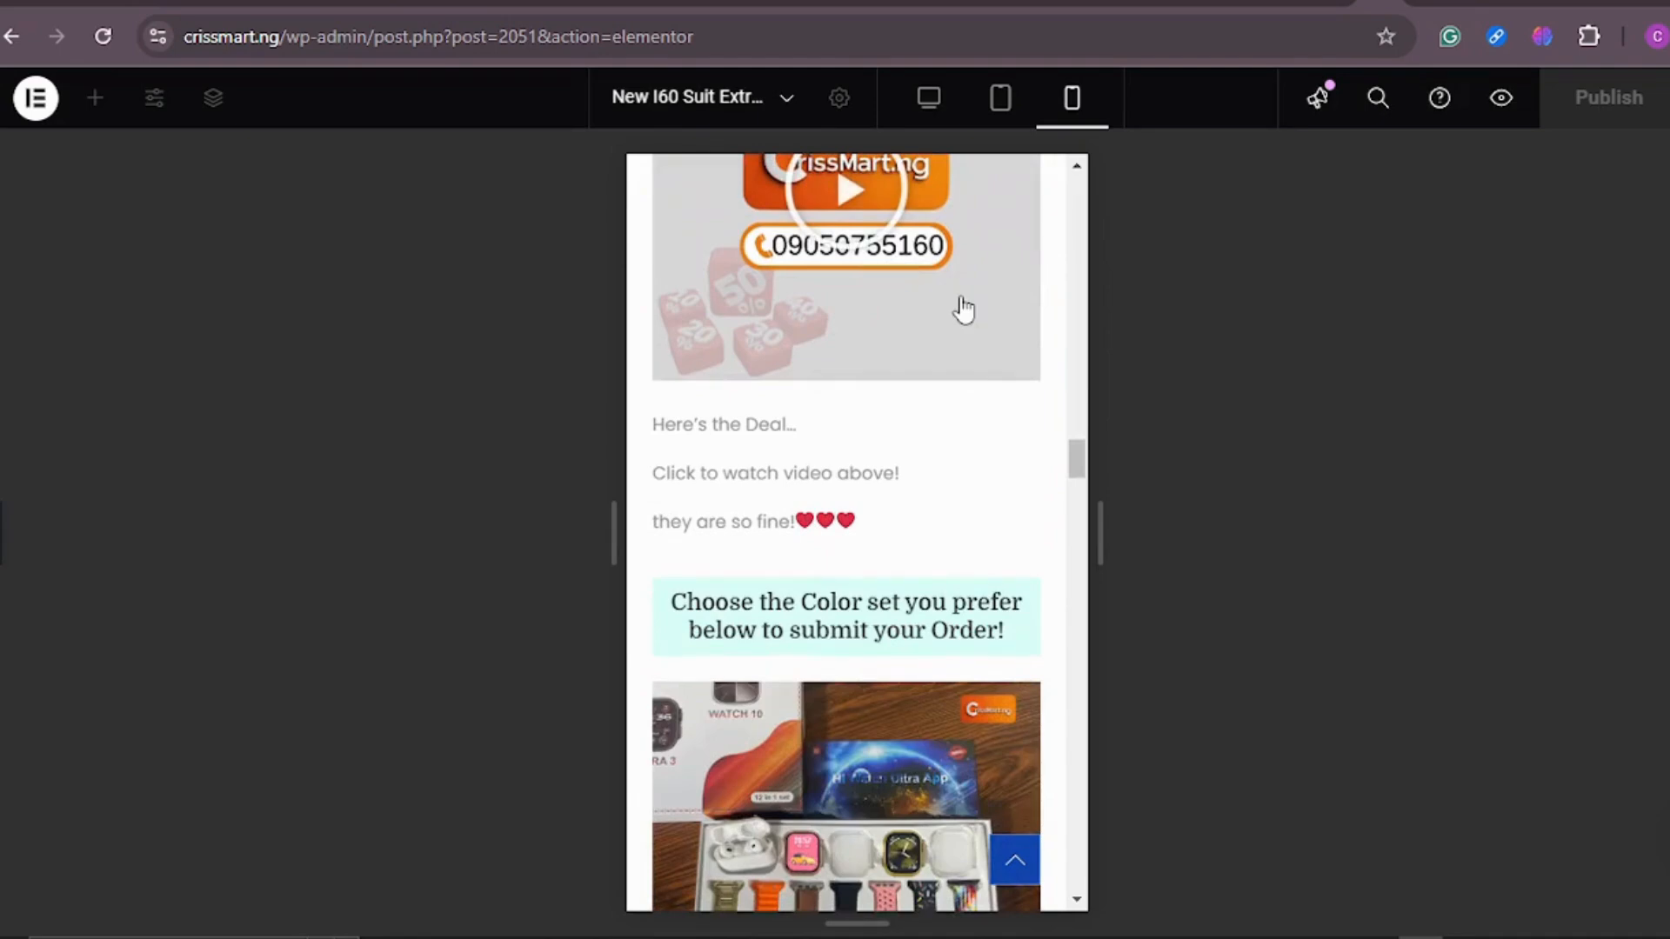
pyautogui.scroll(-4, 962, 309)
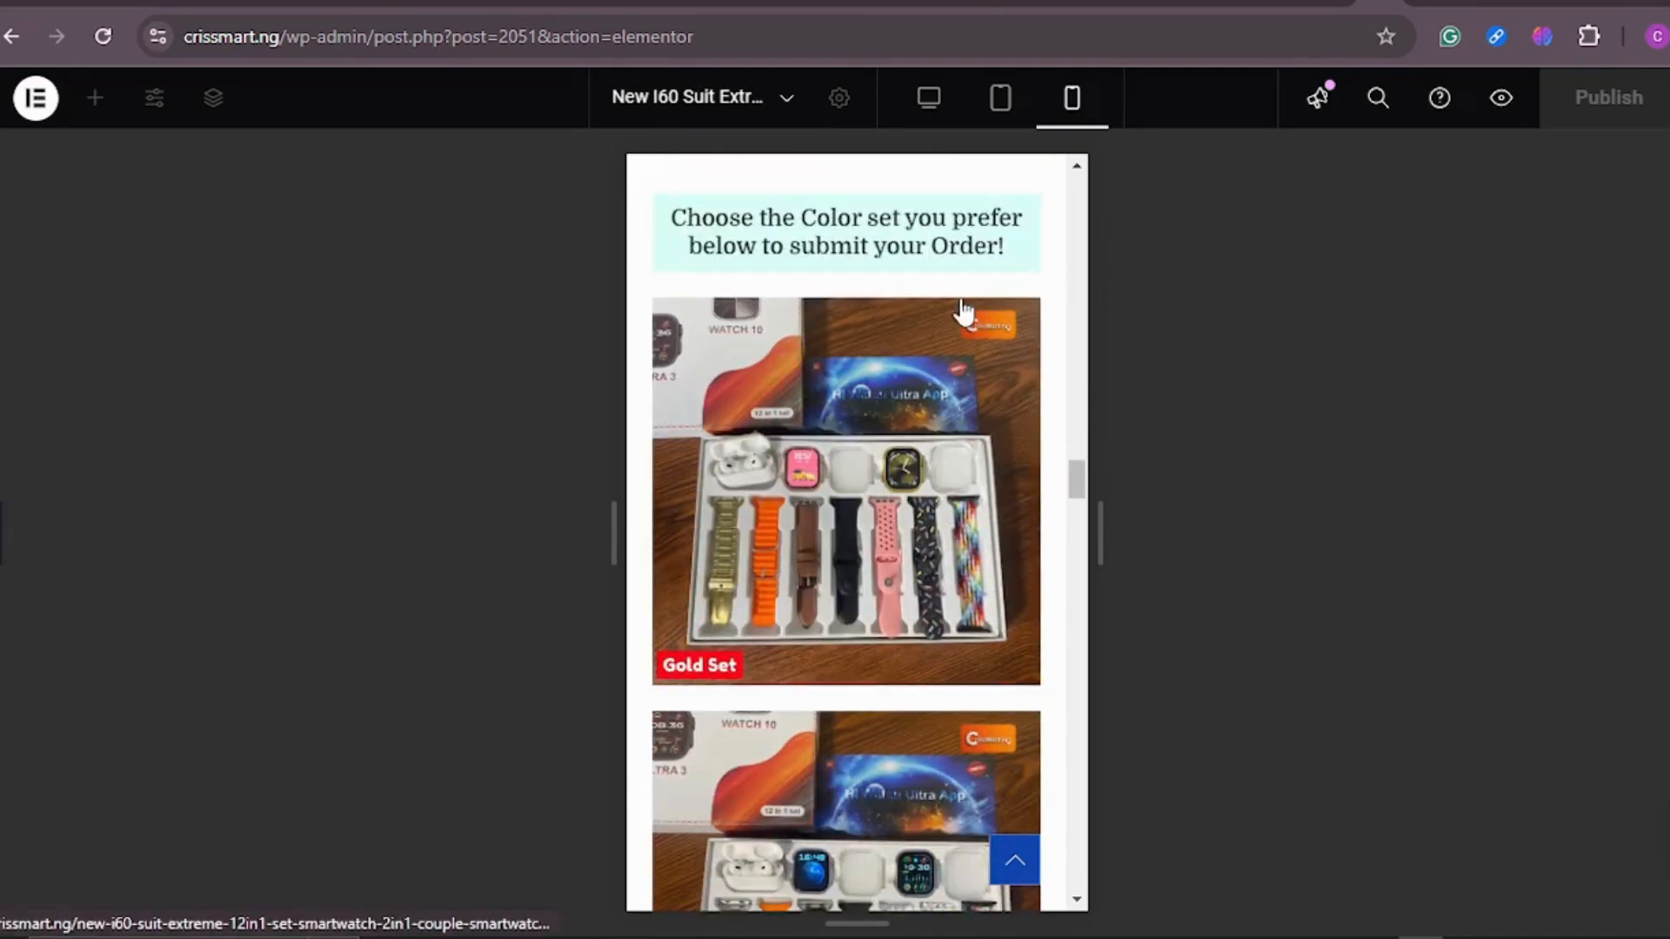
pyautogui.scroll(-5, 962, 311)
pyautogui.scroll(-4, 964, 320)
pyautogui.scroll(-5, 963, 320)
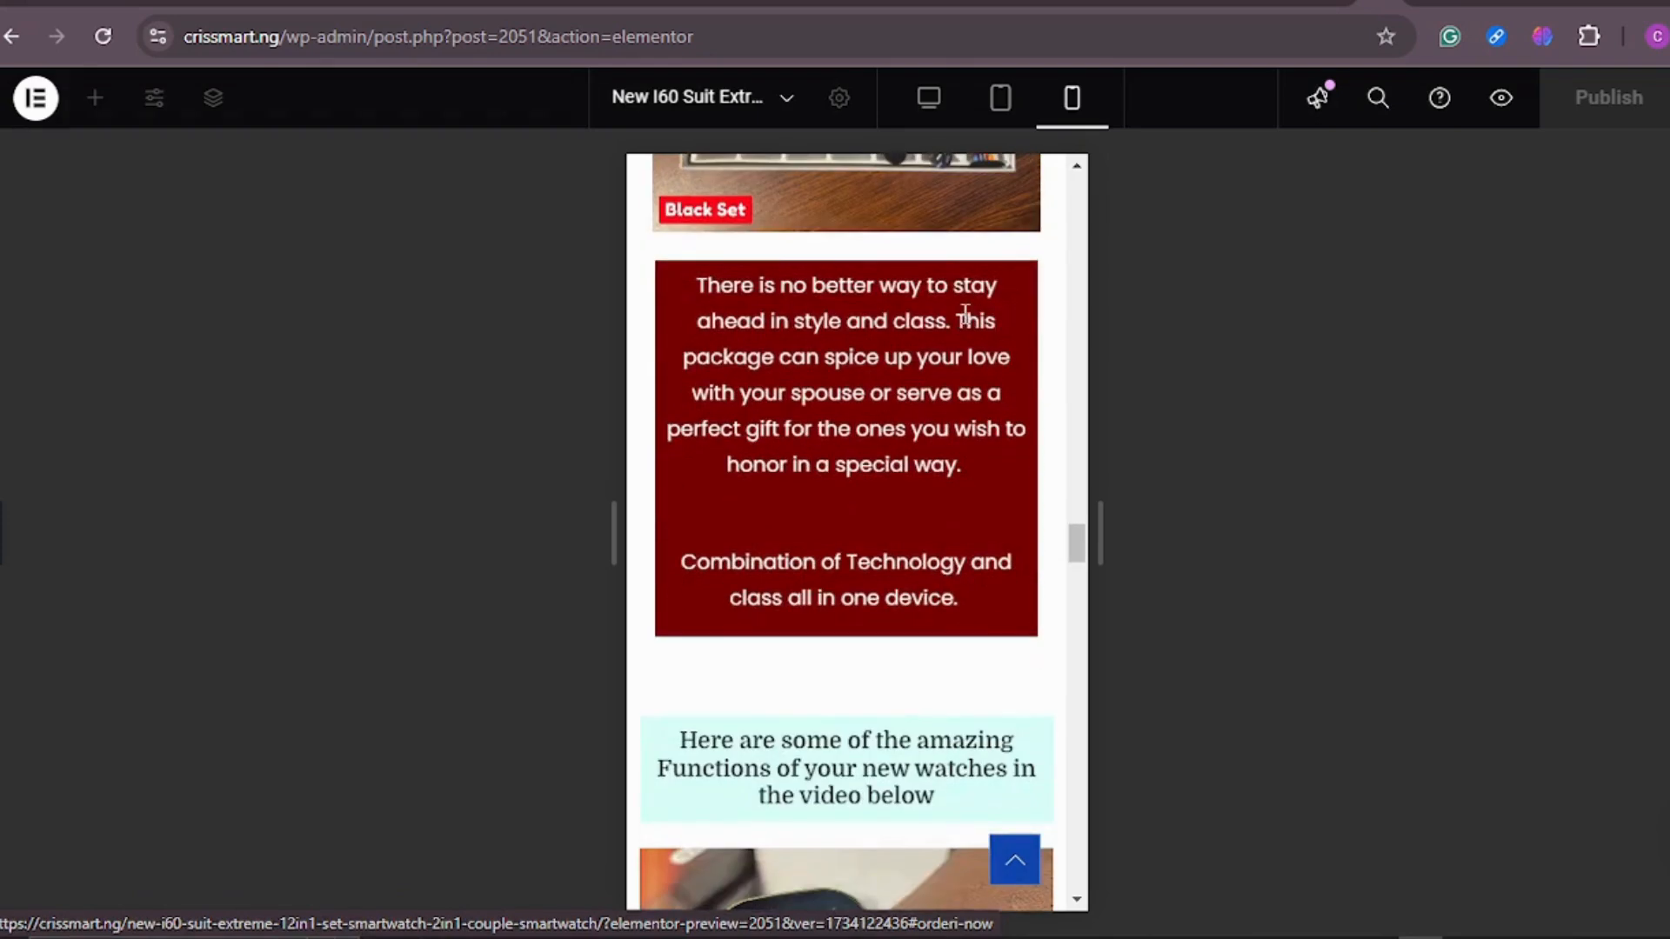
# Step: Review the watch functions, the discount sales countdown and the second promo price section on the landing page
pyautogui.scroll(-5, 966, 318)
pyautogui.scroll(-4, 966, 326)
pyautogui.scroll(-4, 965, 331)
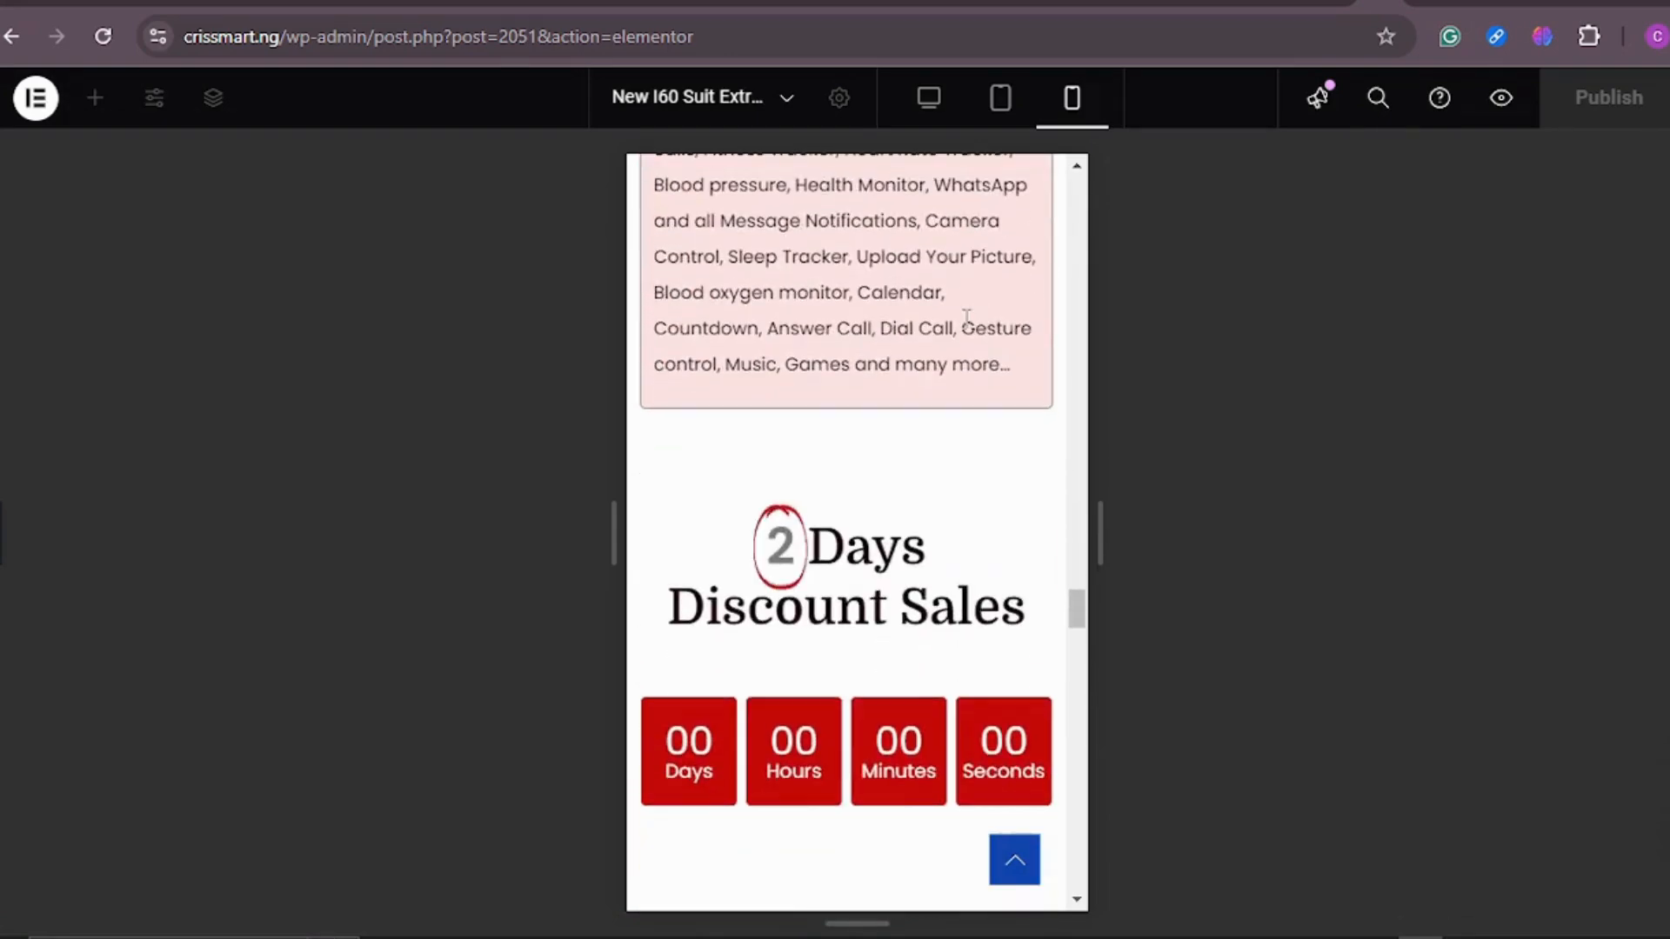
pyautogui.scroll(-7, 967, 322)
pyautogui.scroll(-1, 969, 326)
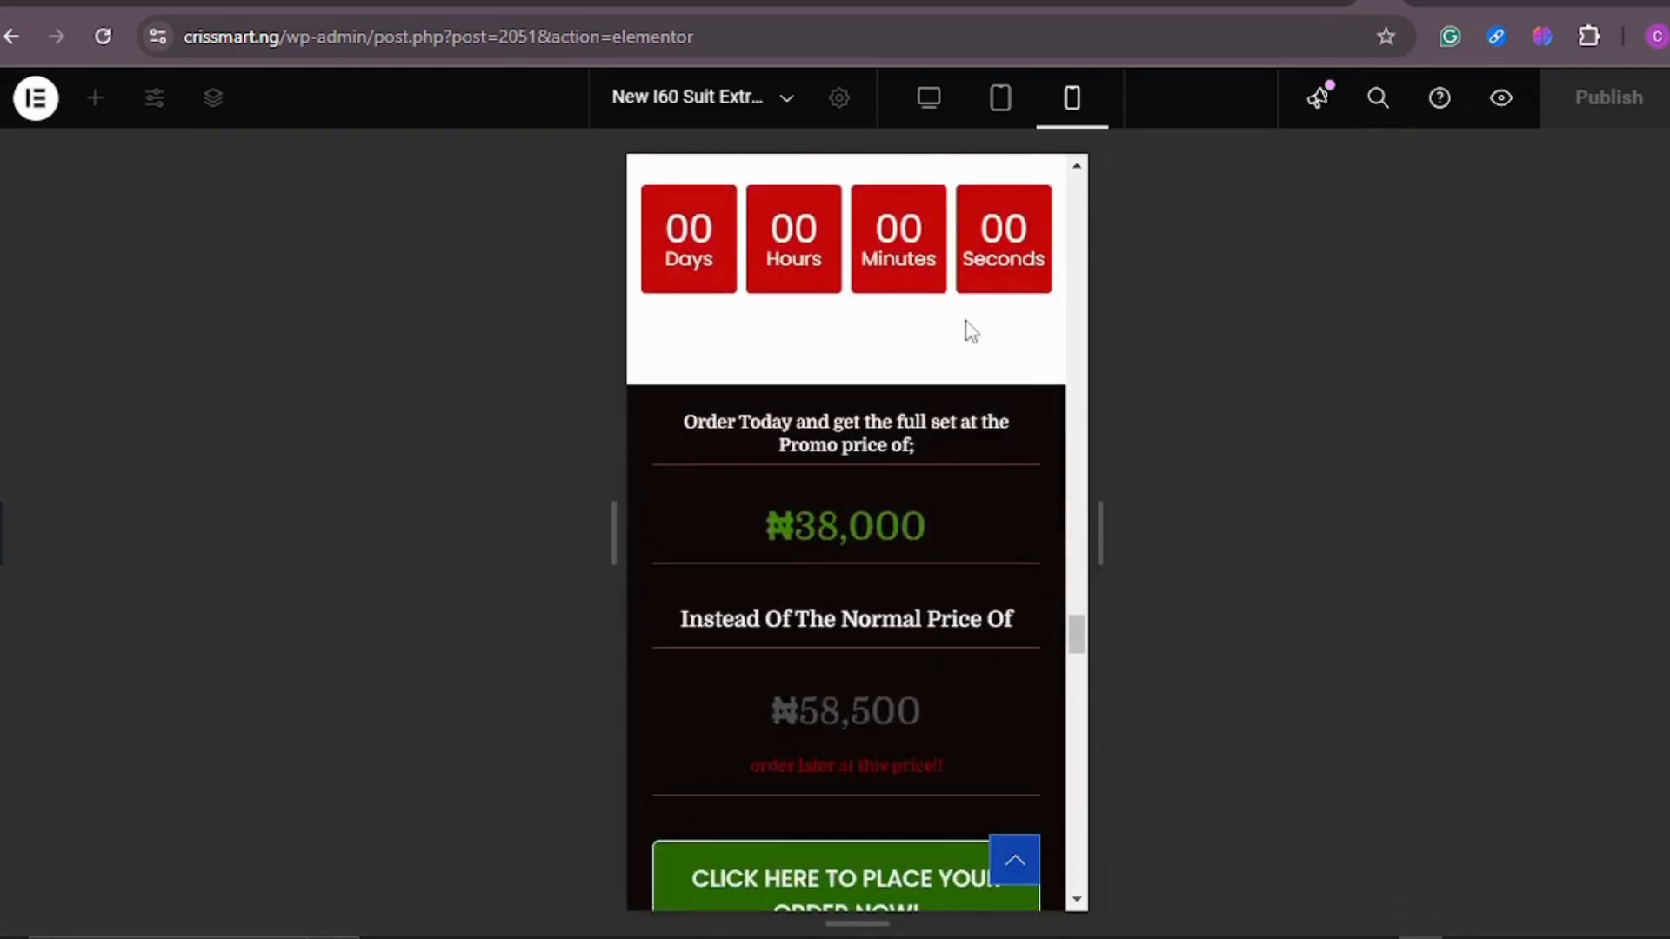
pyautogui.scroll(-4, 973, 334)
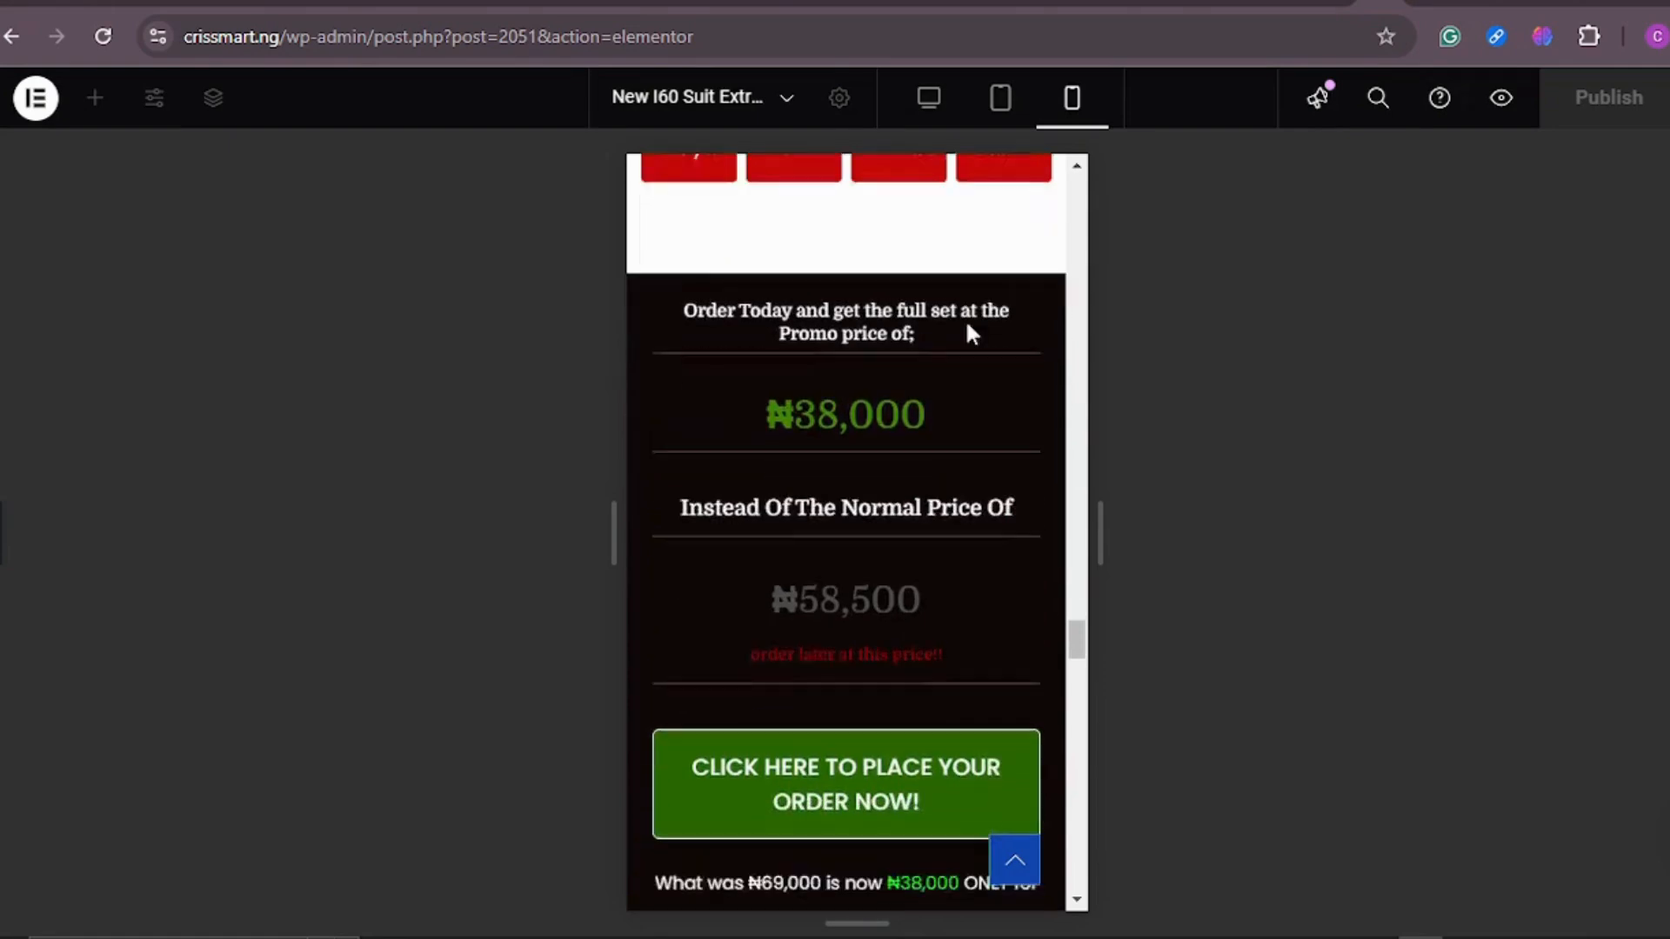
# Step: Look through the happy customer comments shown above the order section
pyautogui.scroll(-5, 968, 325)
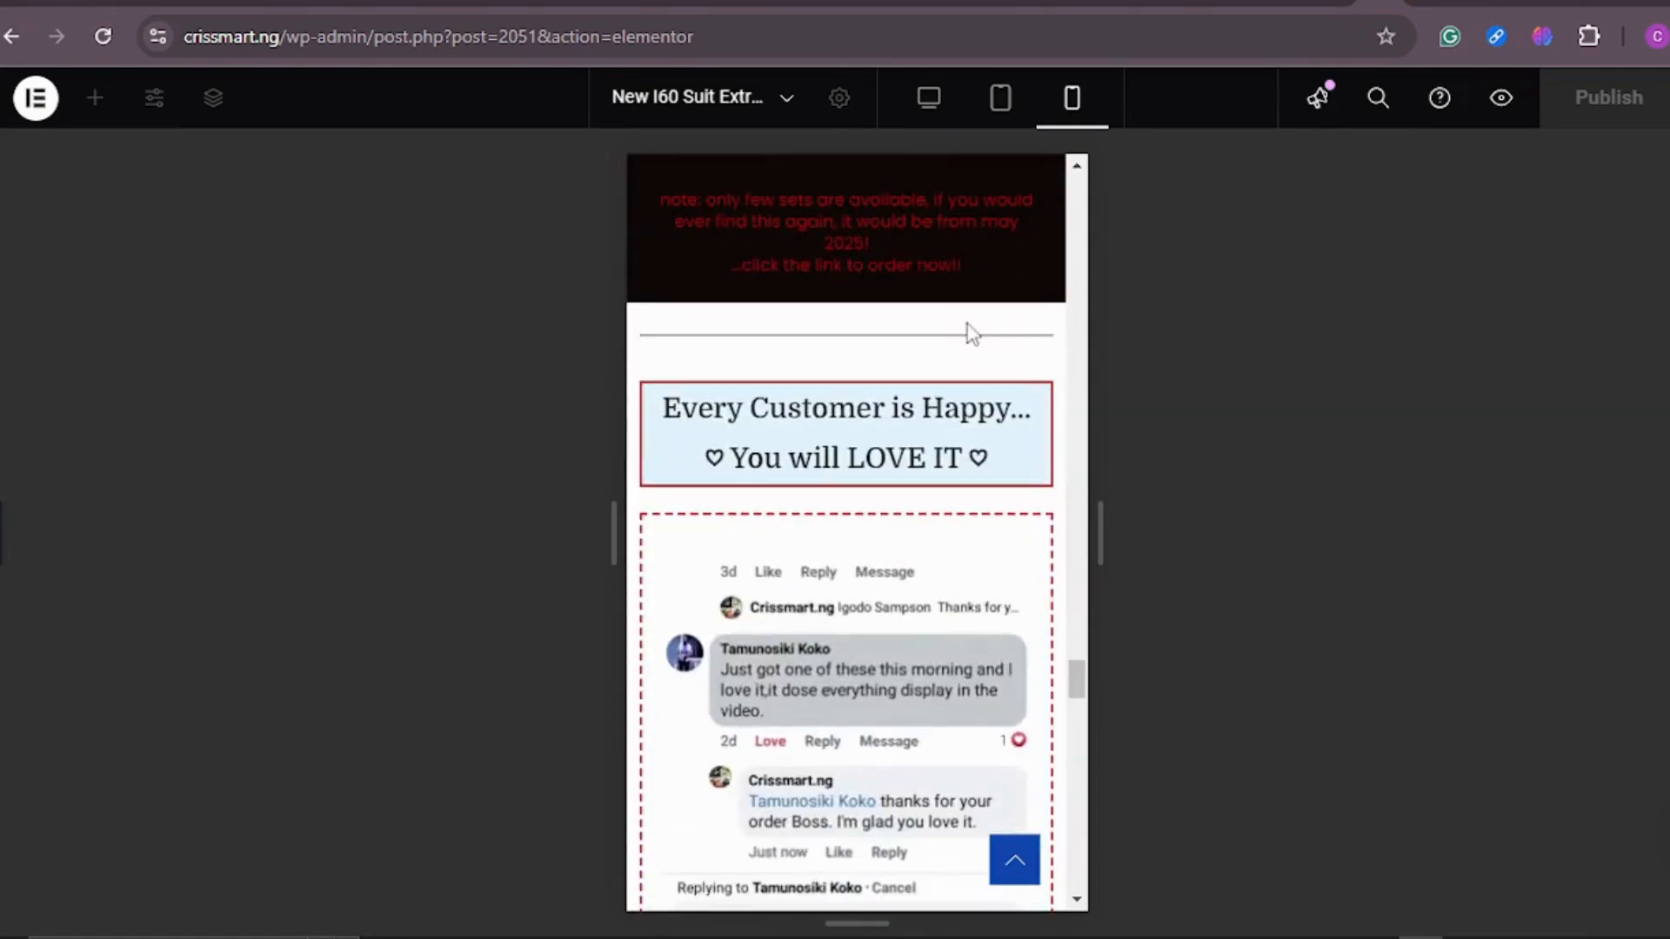
pyautogui.scroll(-4, 972, 333)
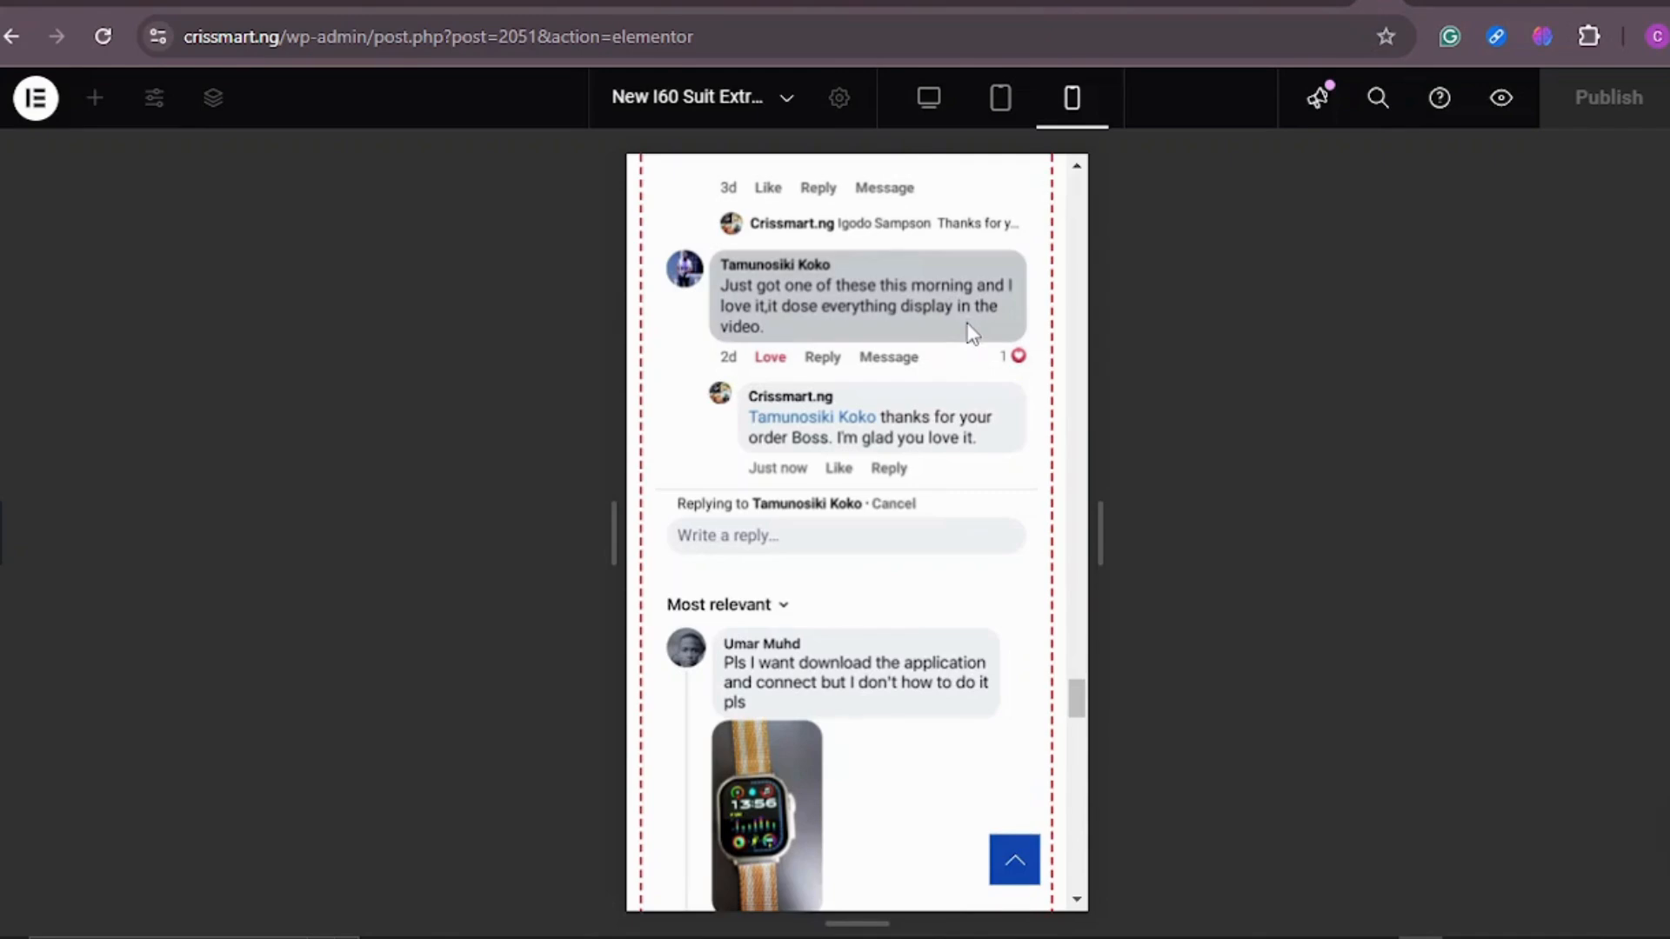
pyautogui.scroll(-14, 973, 333)
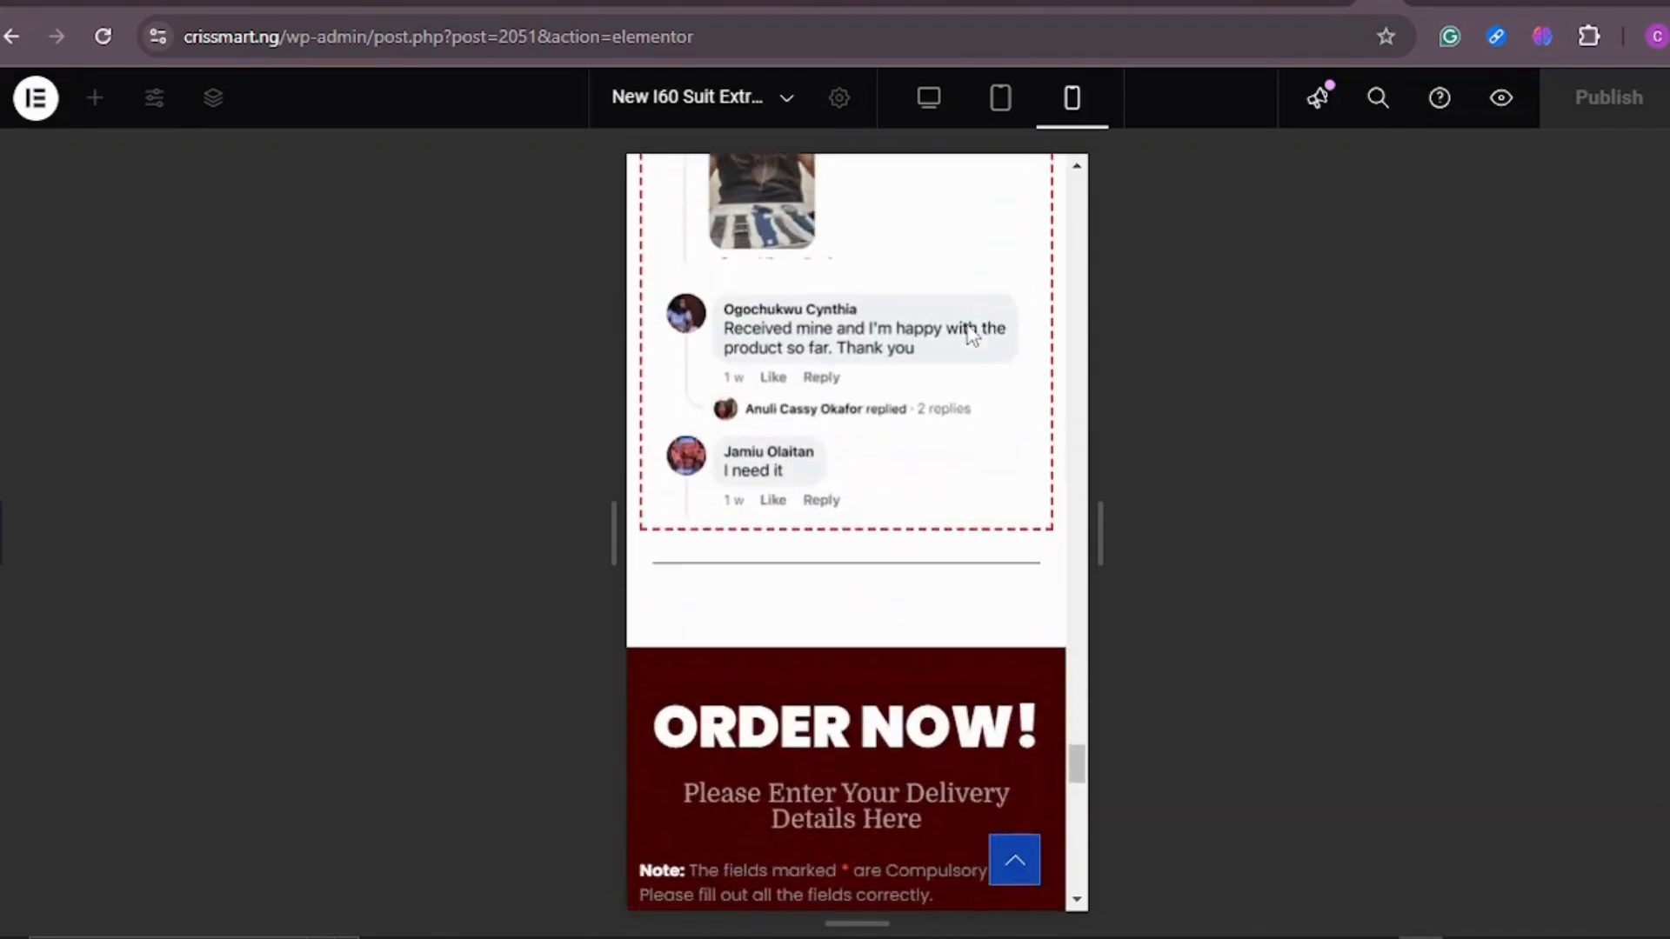
# Step: Examine the order form's fields from package selection through the submit button and the disclaimer
pyautogui.scroll(-4, 972, 333)
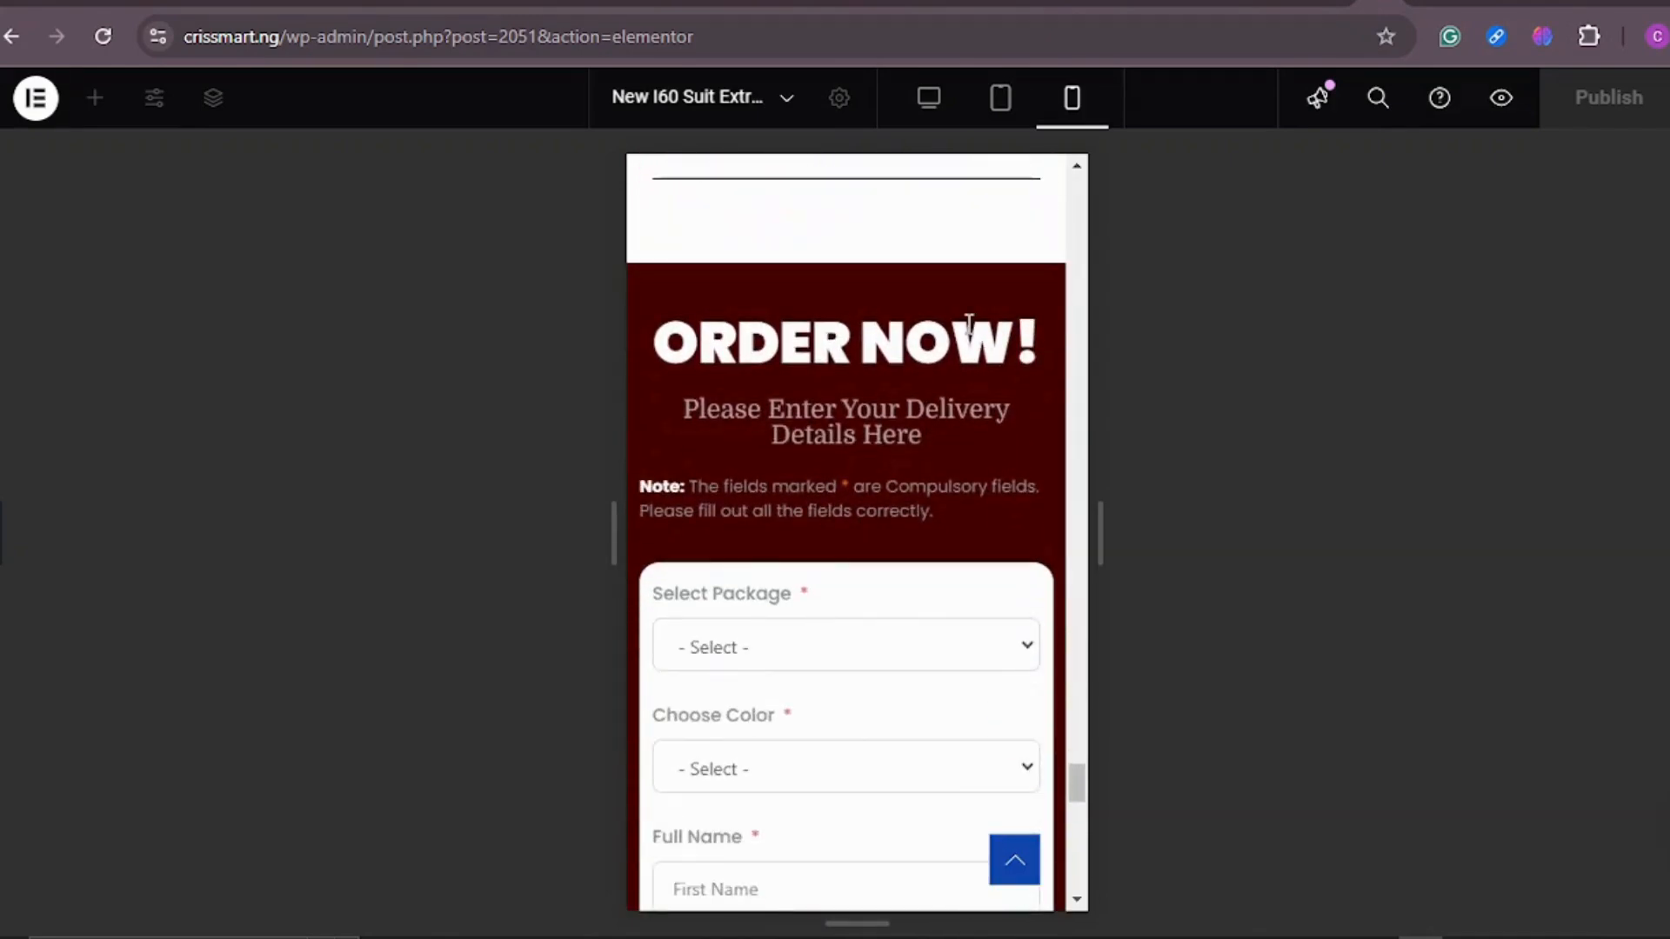
pyautogui.scroll(-4, 969, 324)
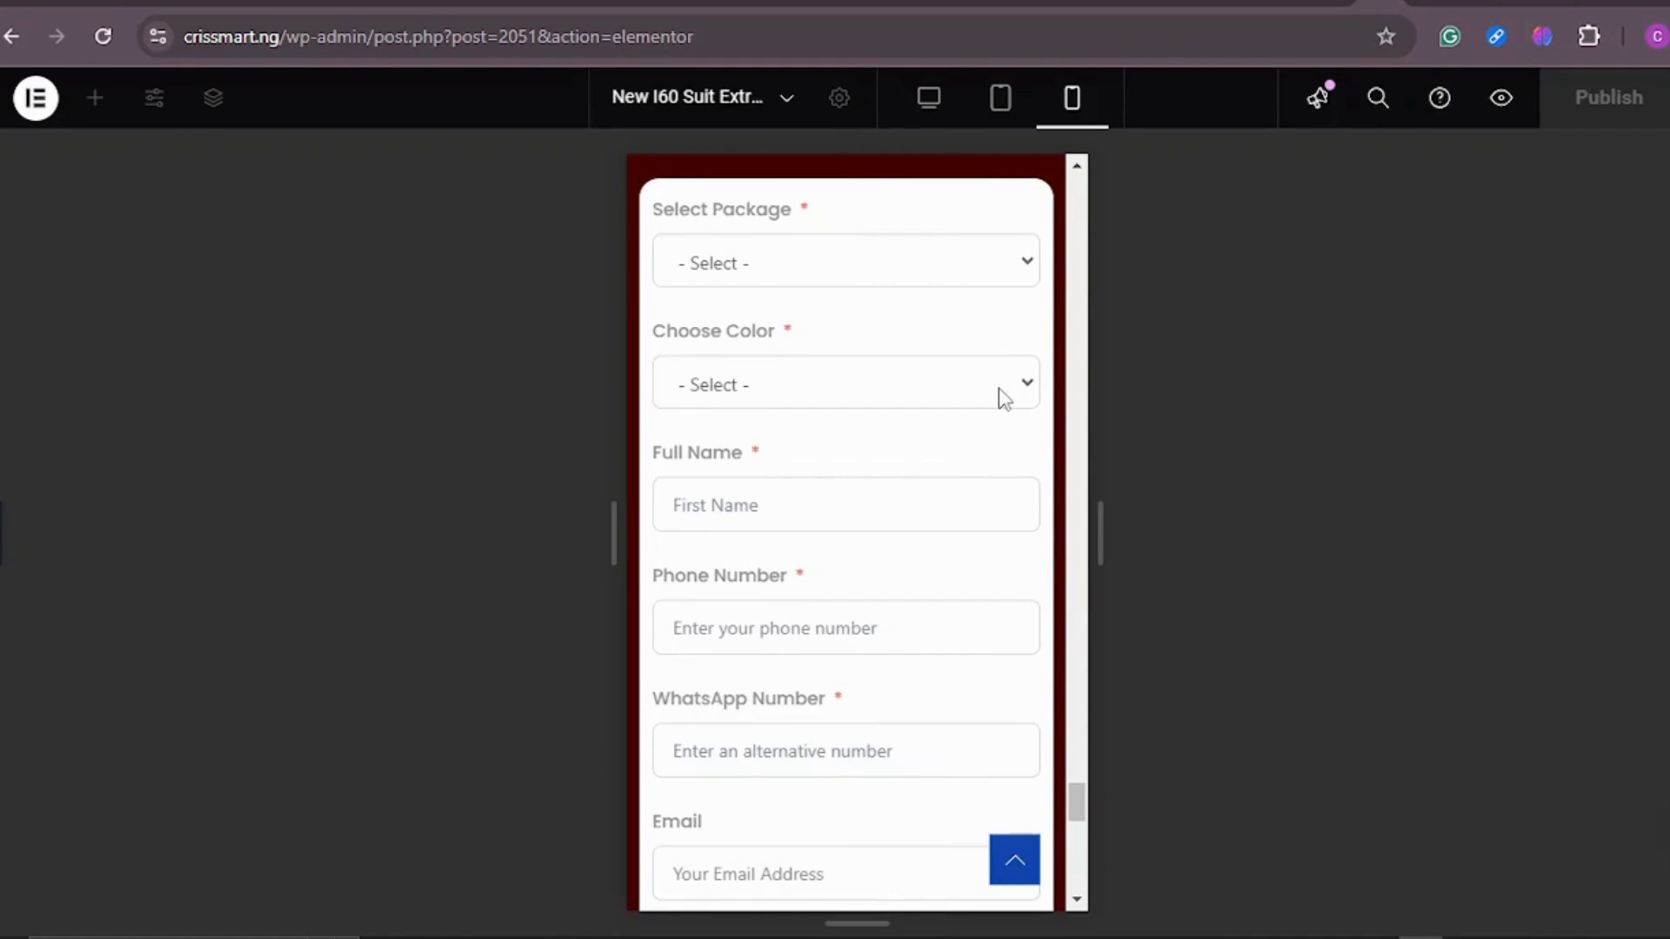
pyautogui.scroll(-1, 1041, 376)
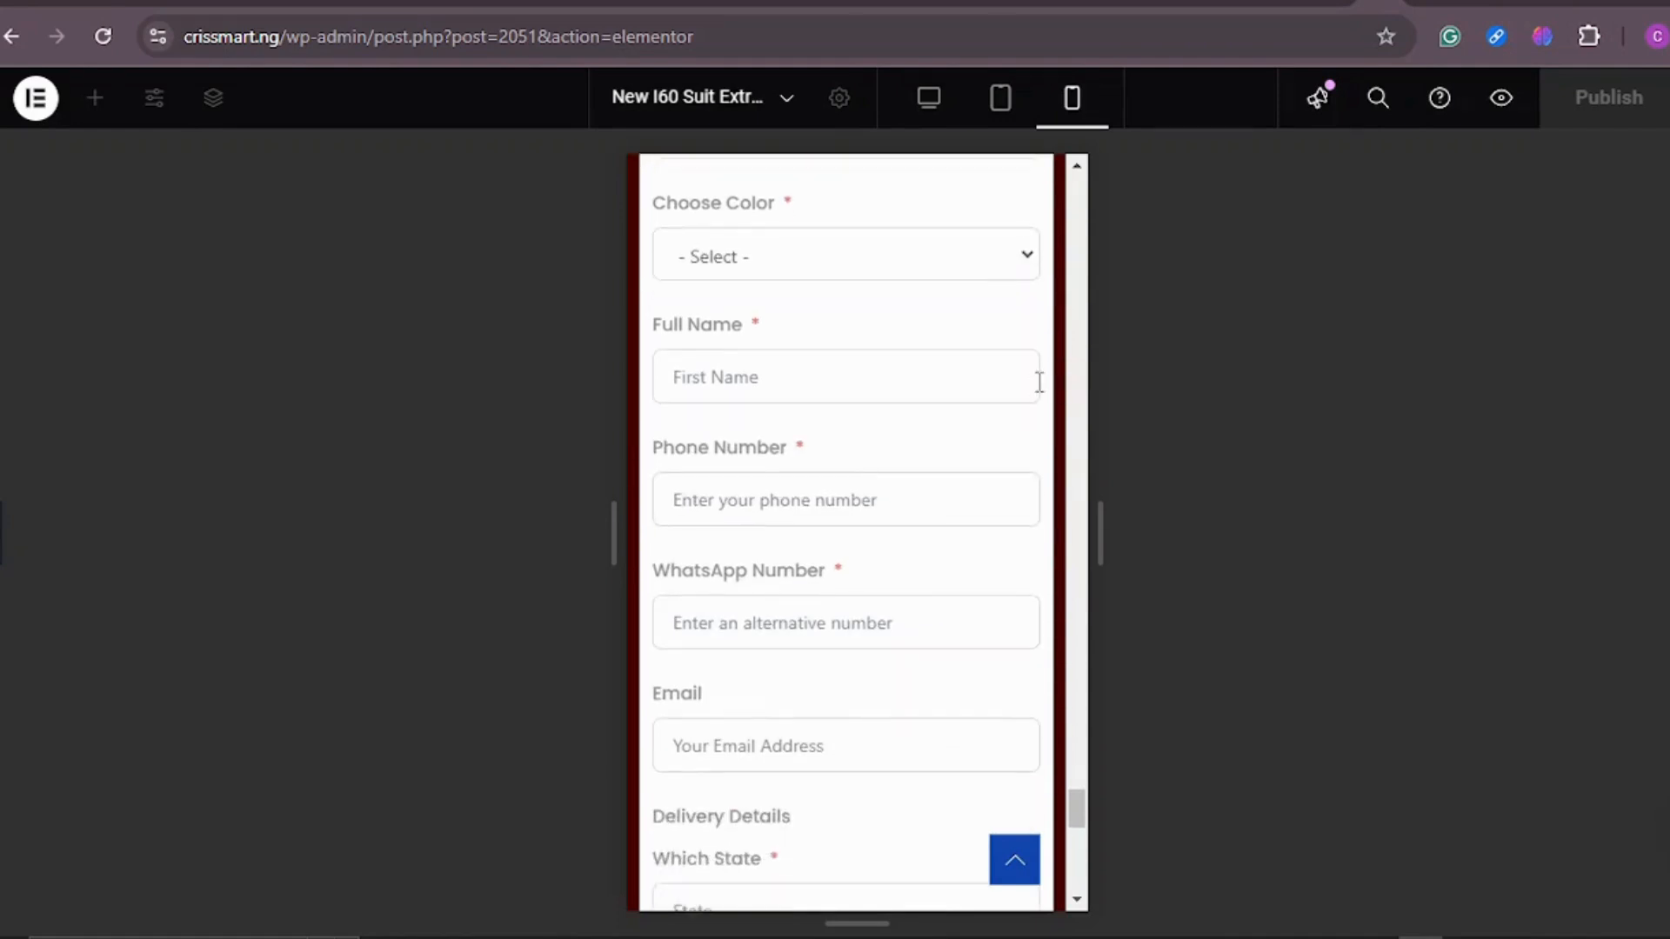
pyautogui.scroll(-4, 1028, 399)
pyautogui.scroll(-8, 1030, 401)
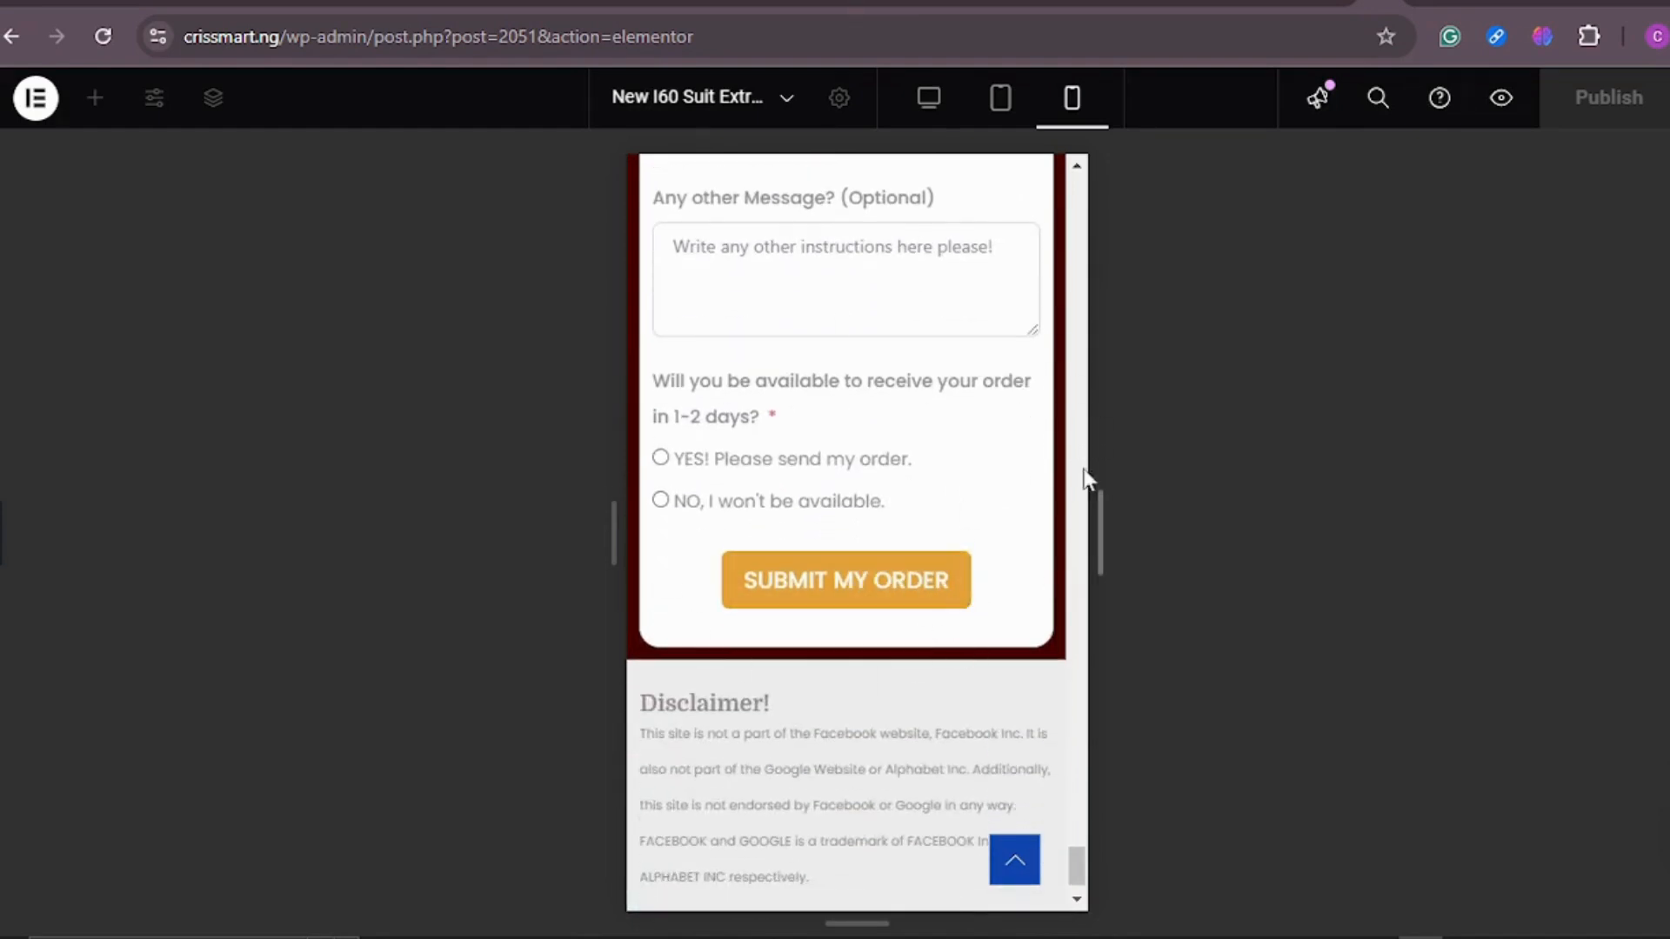
pyautogui.scroll(-1, 1007, 426)
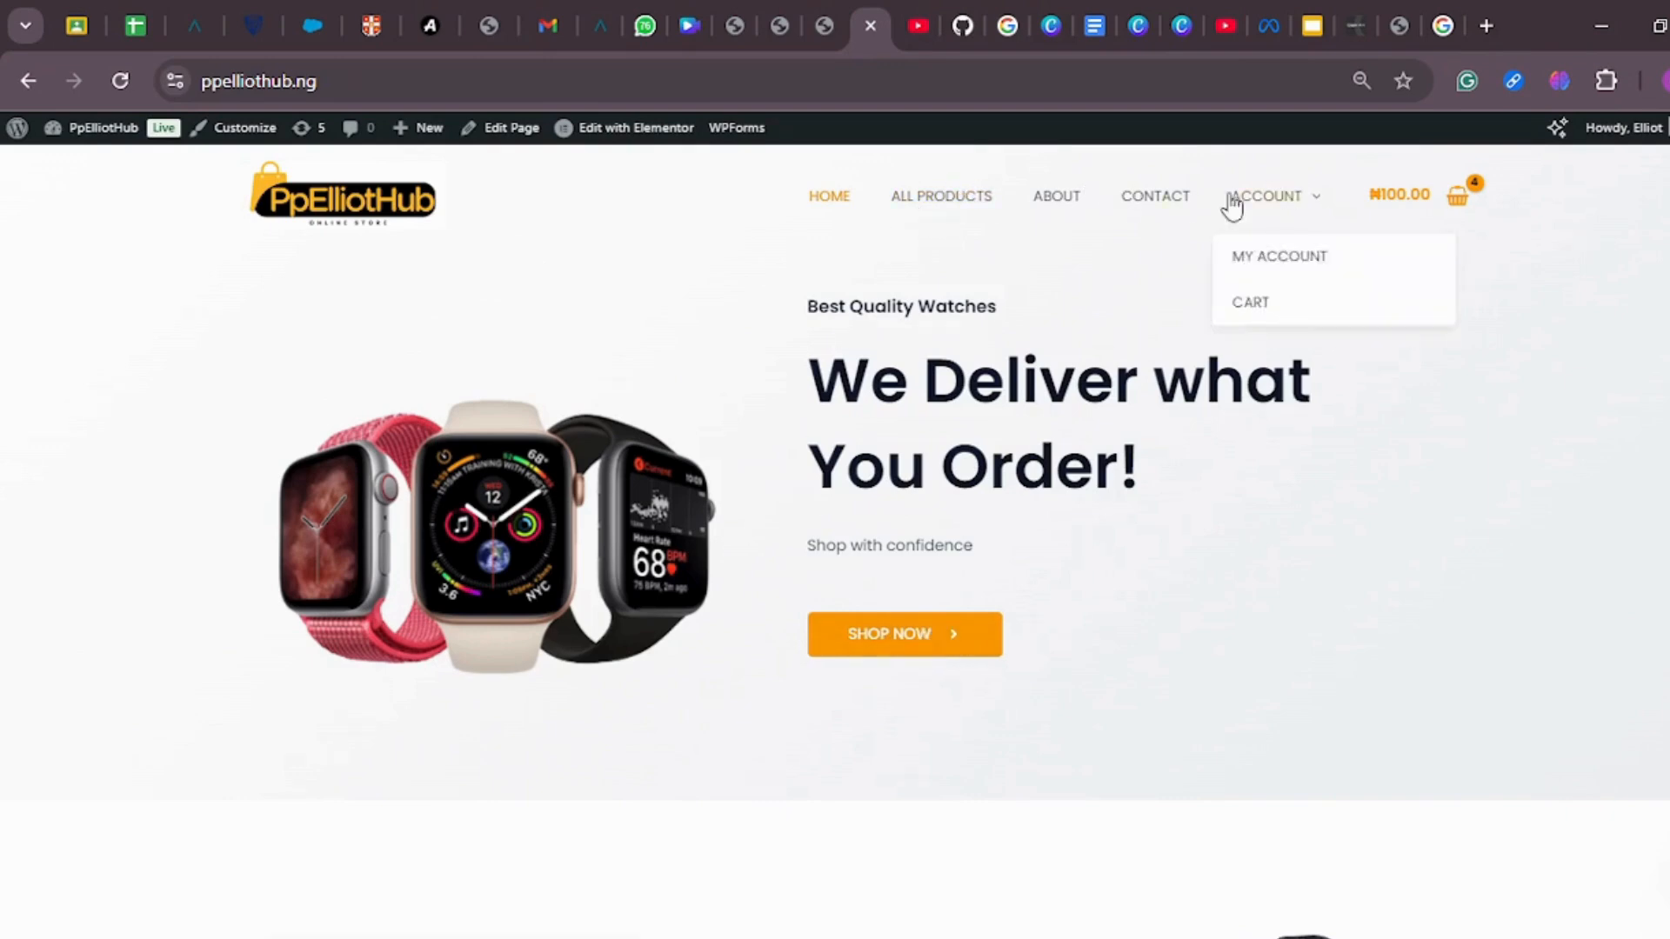
# Step: Look over the PpElliotHub homepage's product listings again and return to the CrissMart landing page editor
pyautogui.scroll(-5, 939, 487)
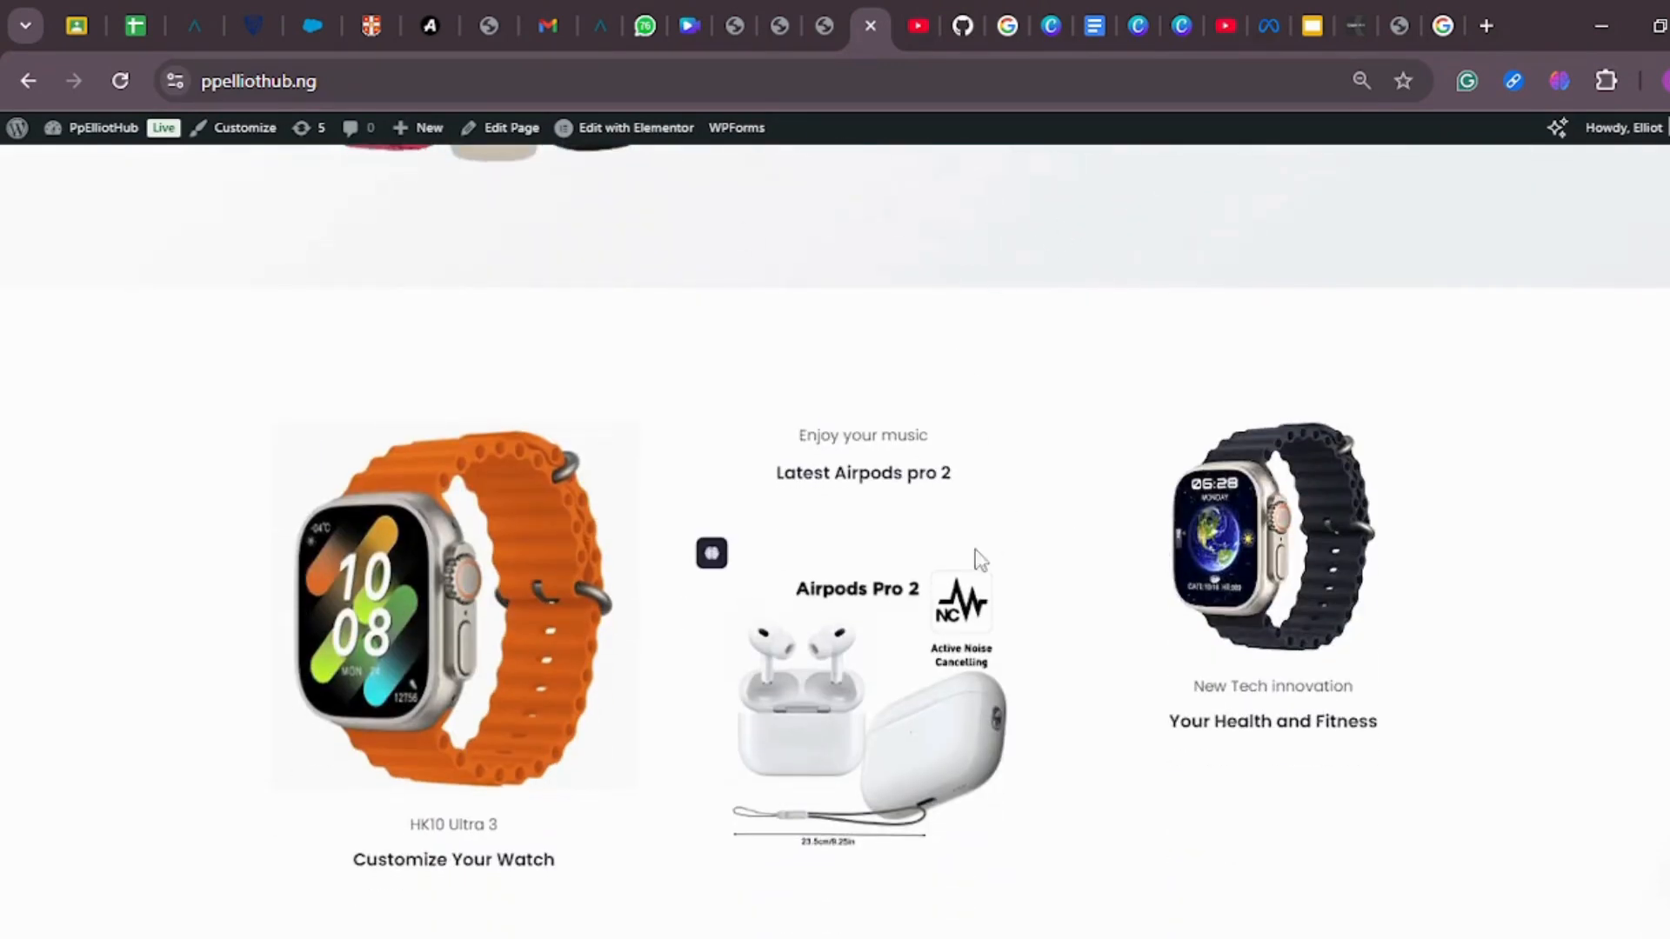
pyautogui.scroll(-6, 904, 622)
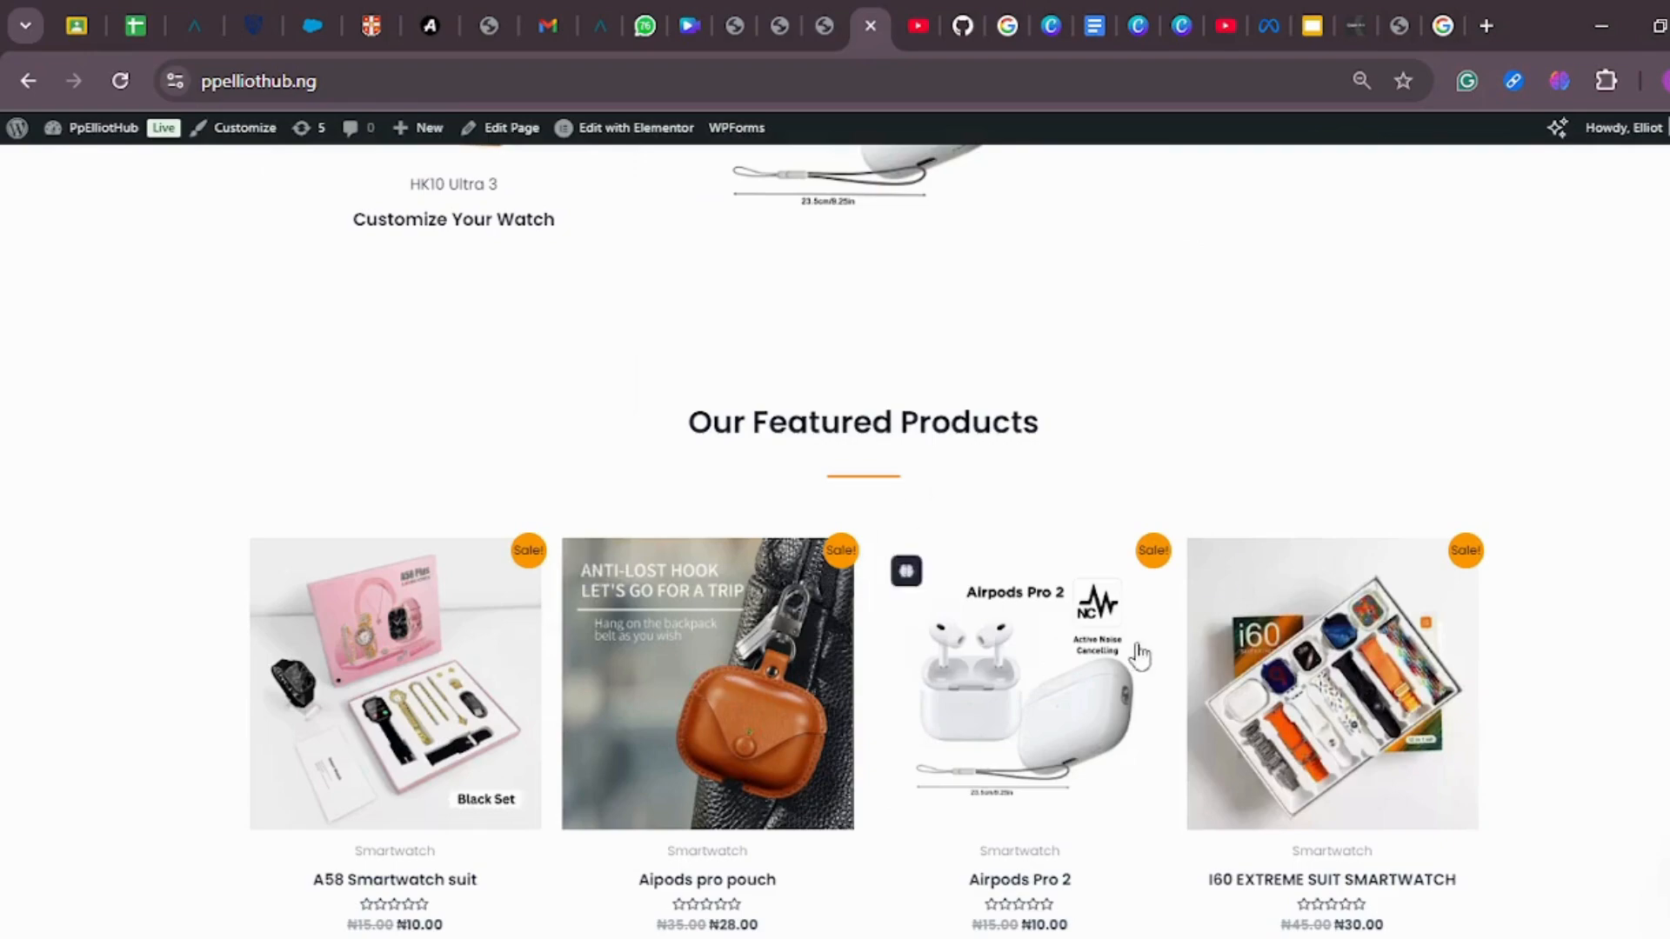
pyautogui.scroll(-10, 910, 496)
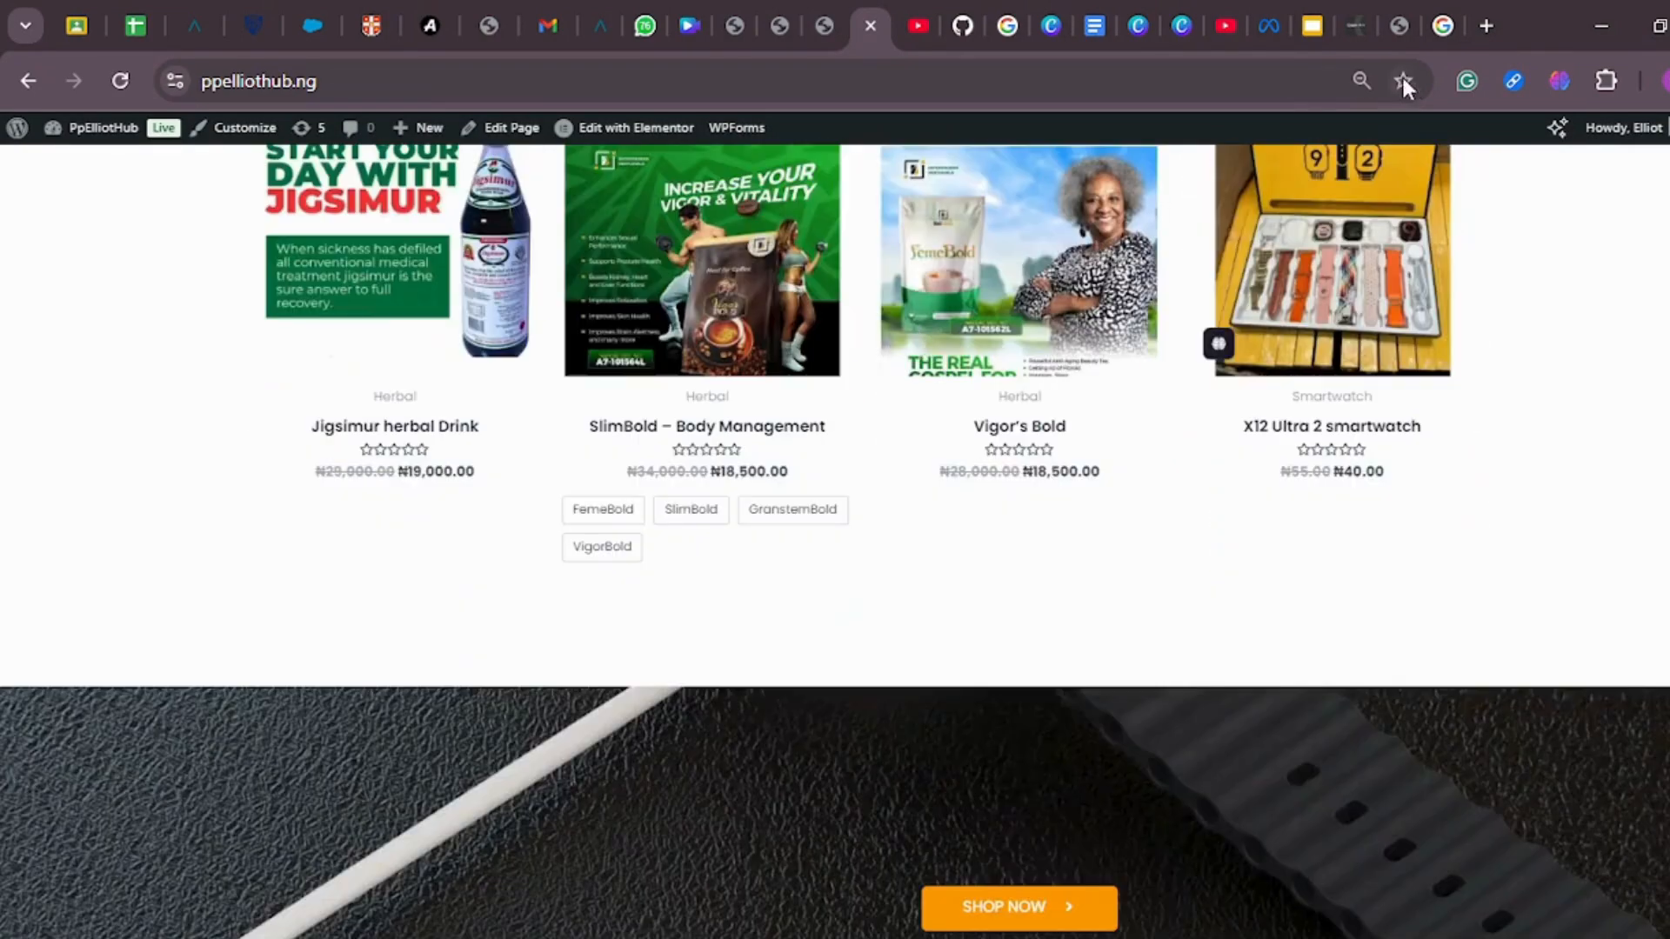
pyautogui.click(1402, 26)
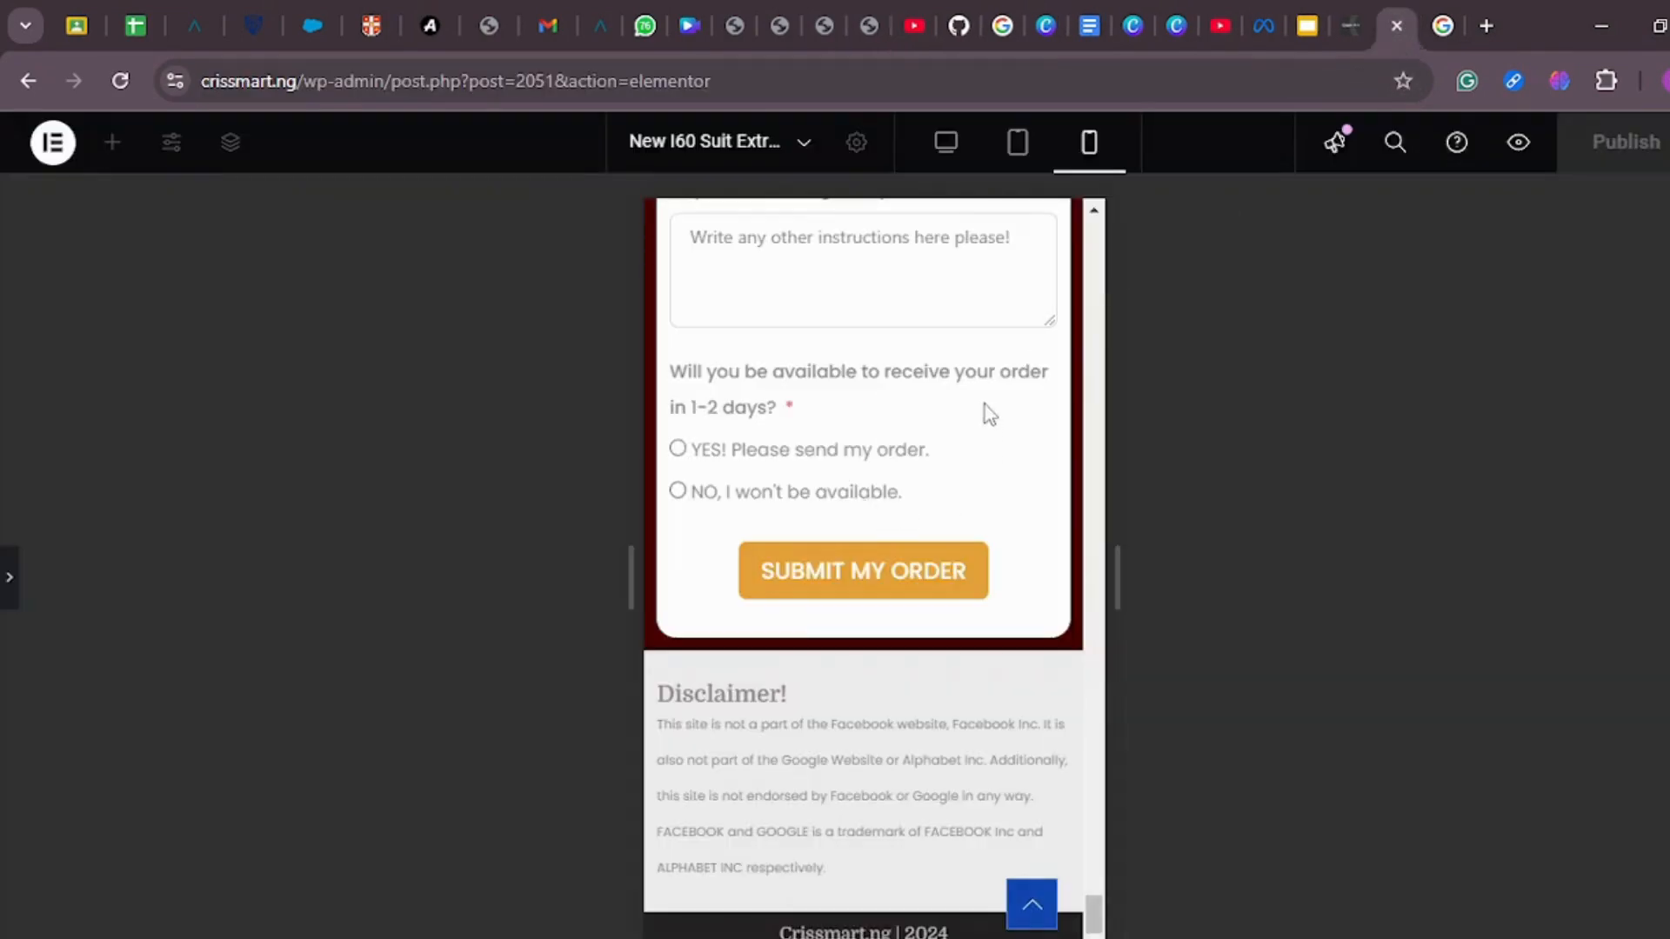
# Step: Review the landing page's mobile layout from the order form back up to the header, and switch to the desktop layout
pyautogui.scroll(5, 984, 415)
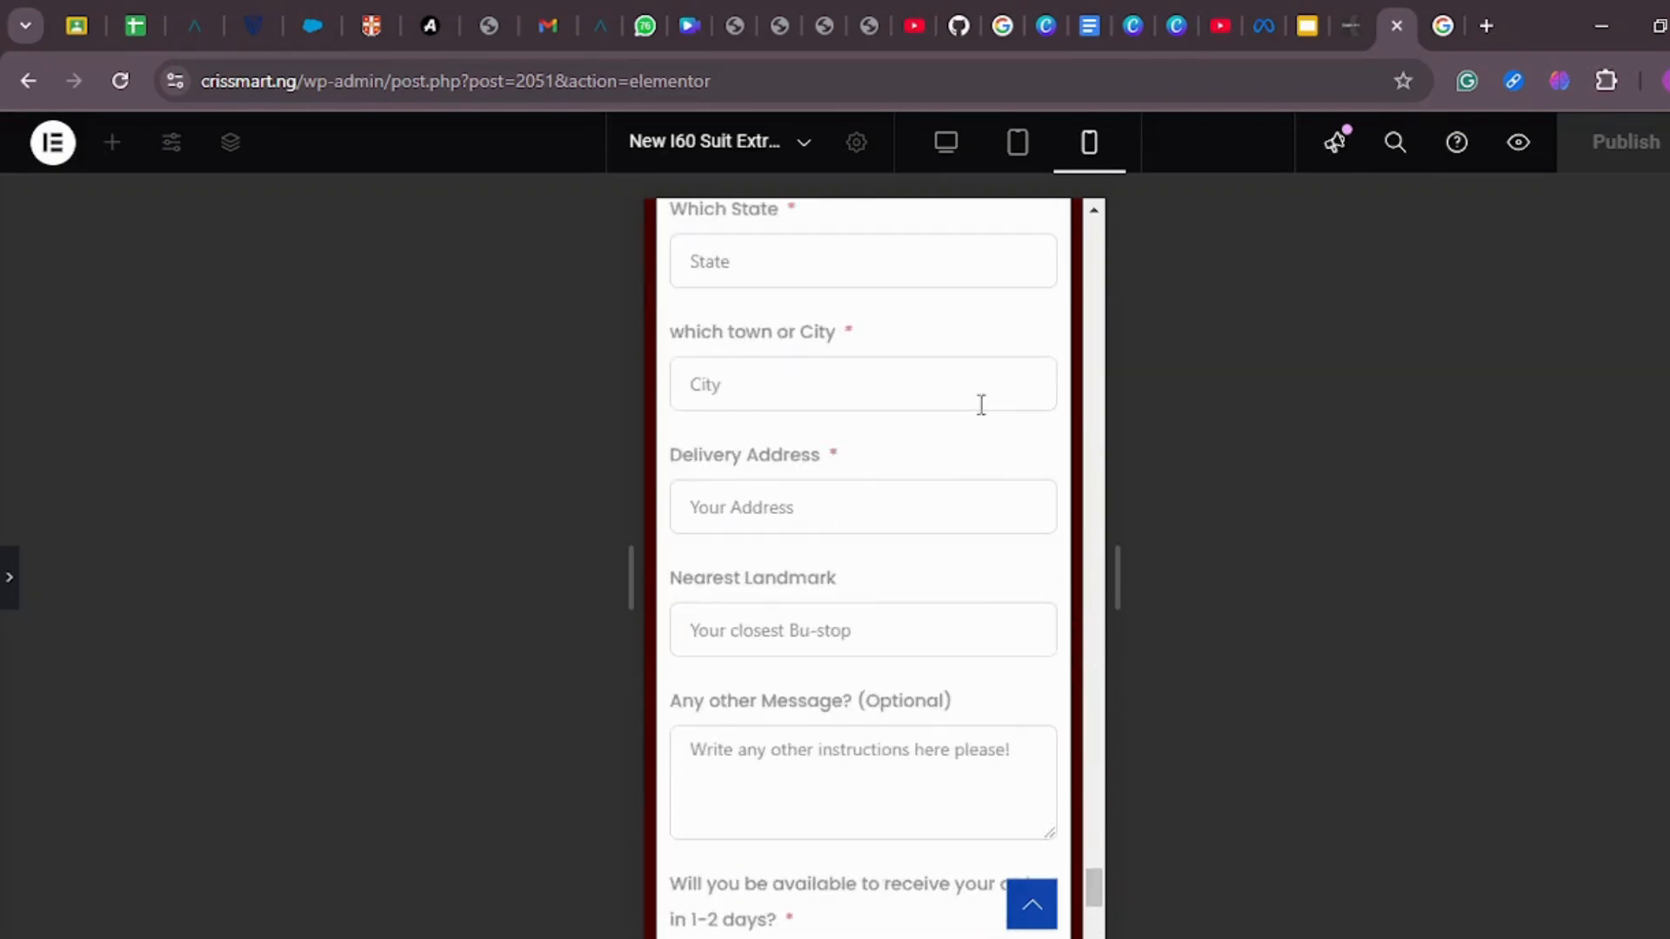
pyautogui.scroll(3, 981, 405)
pyautogui.scroll(10, 983, 415)
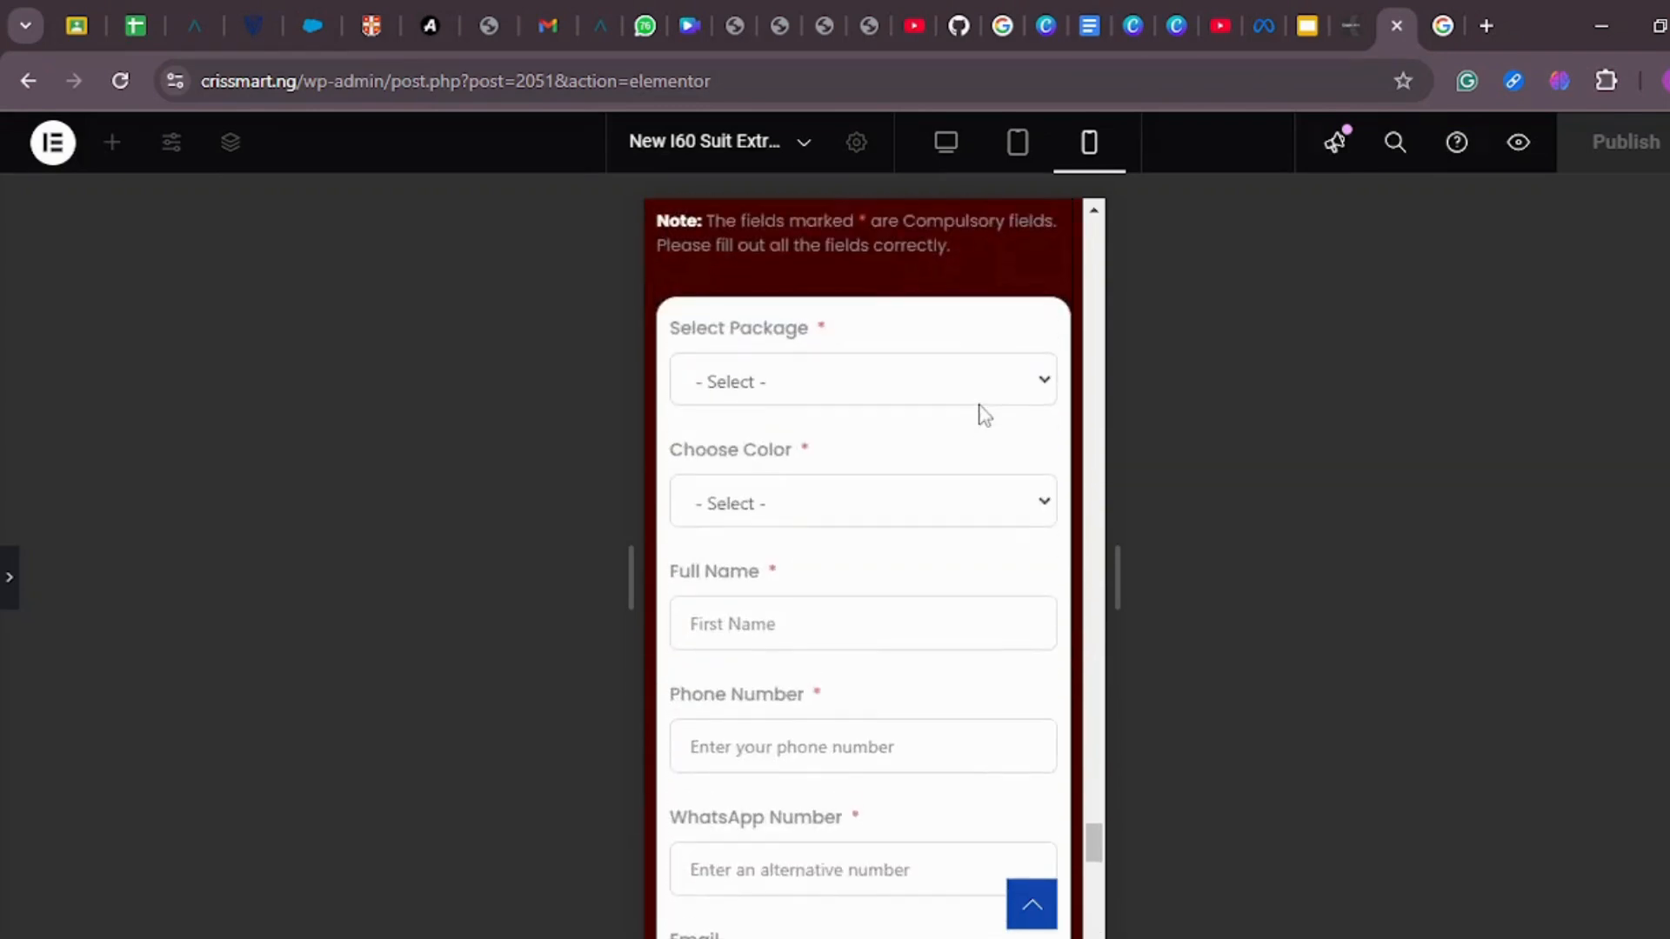
pyautogui.scroll(15, 984, 415)
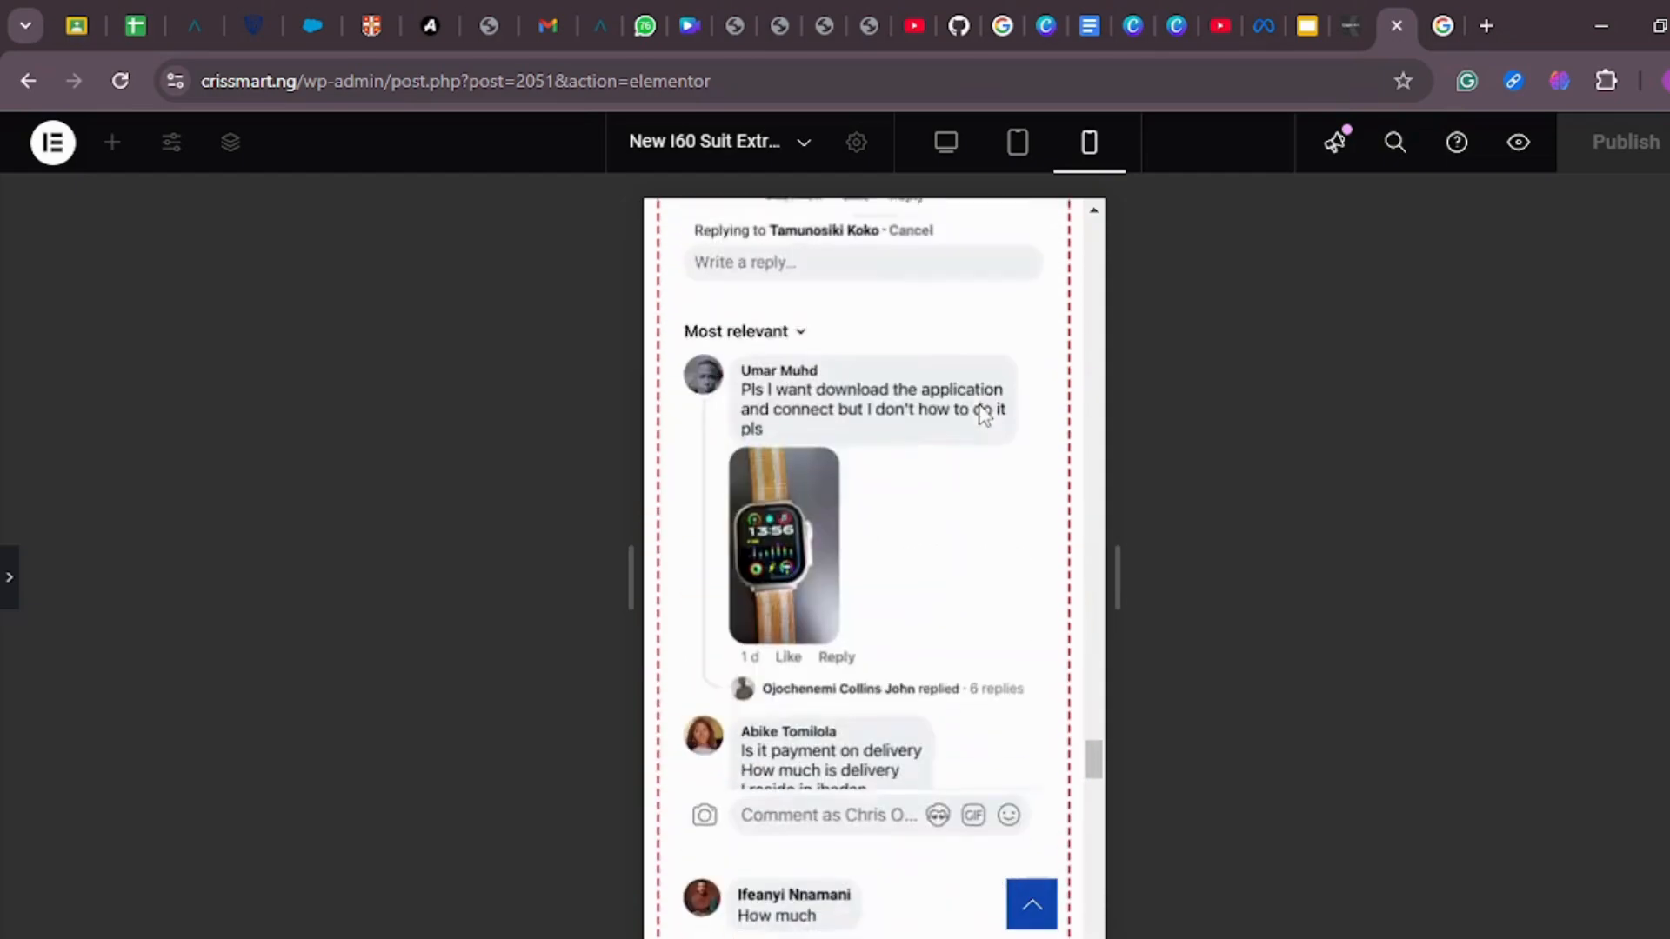
pyautogui.scroll(15, 981, 409)
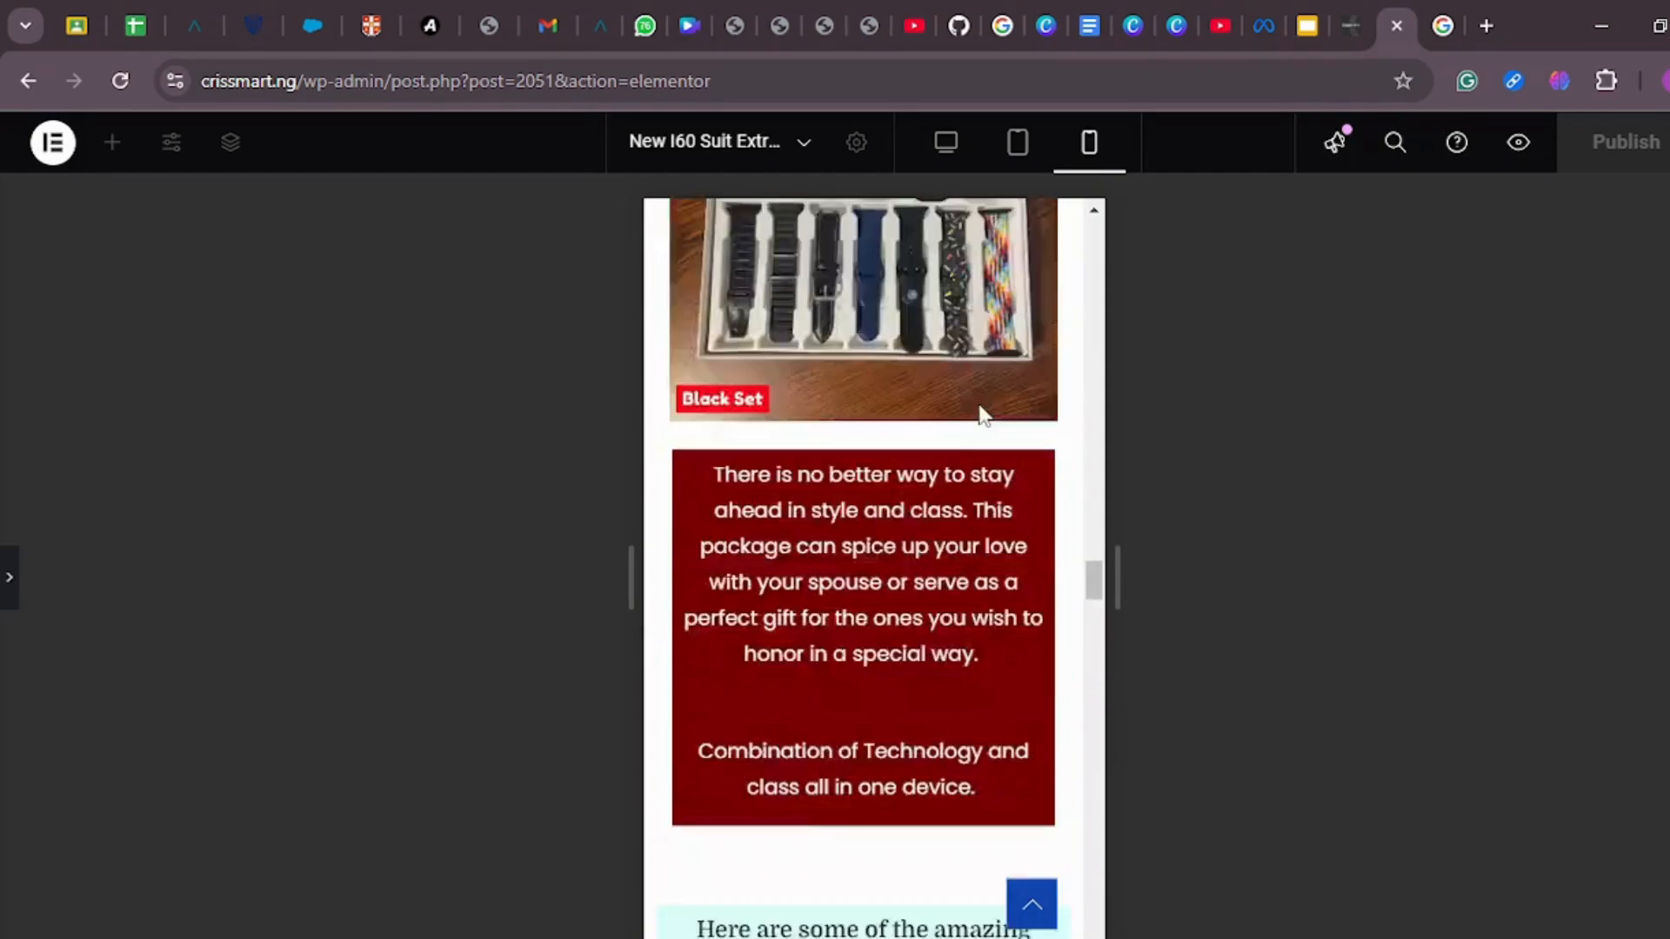
pyautogui.scroll(10, 984, 414)
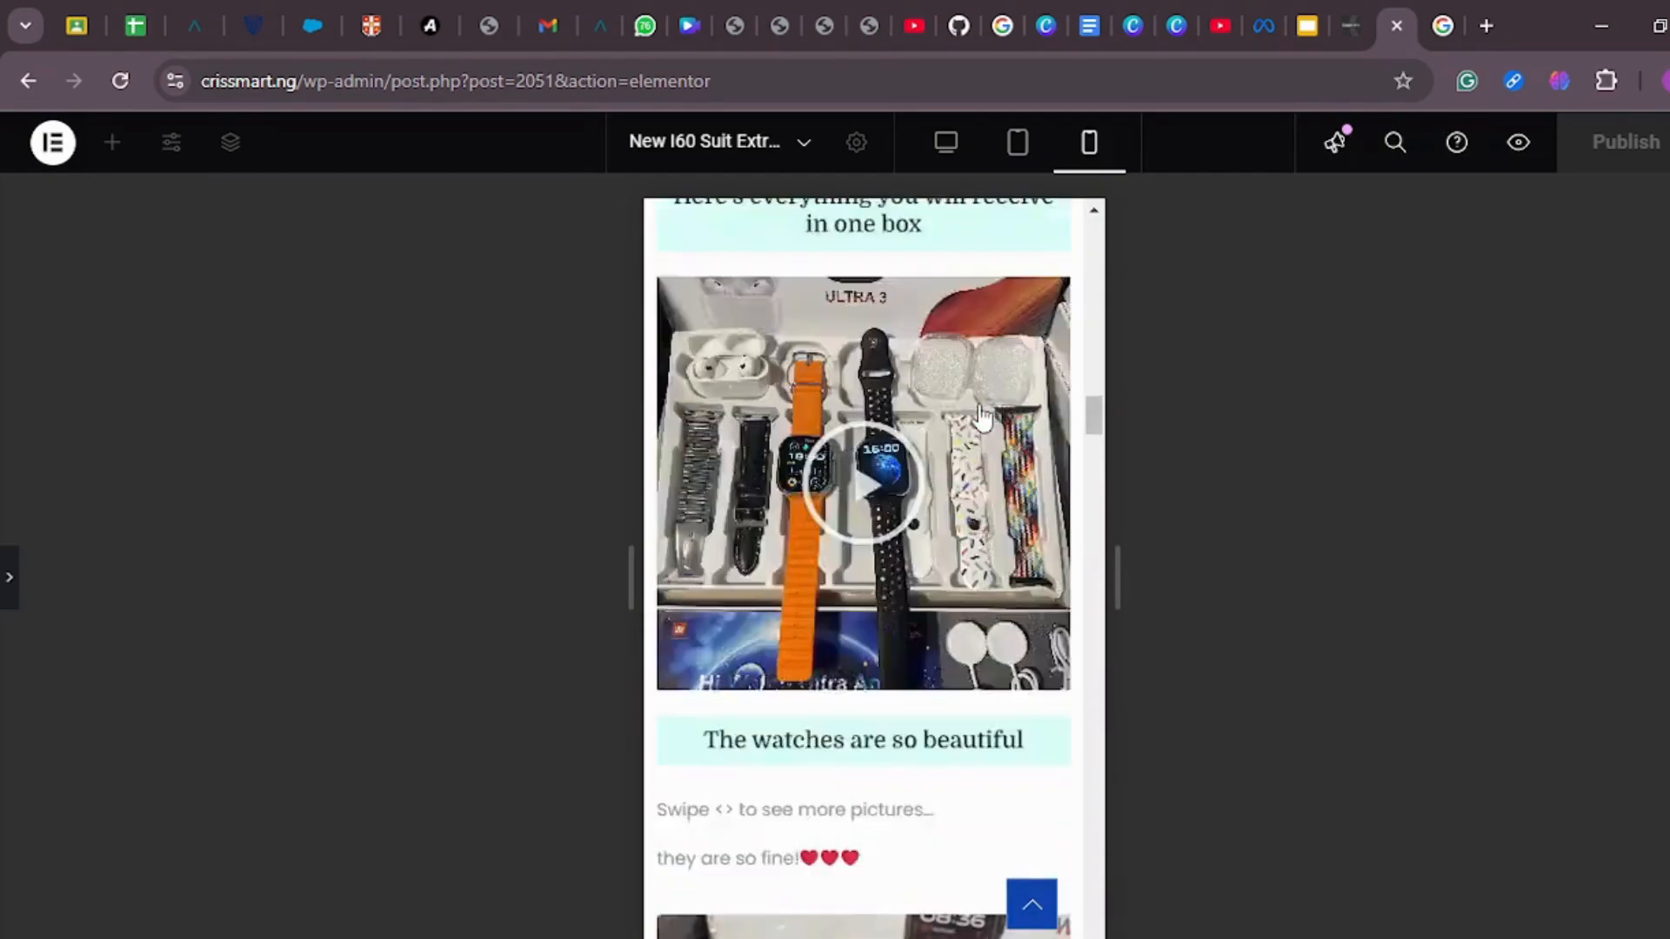
pyautogui.scroll(8, 984, 415)
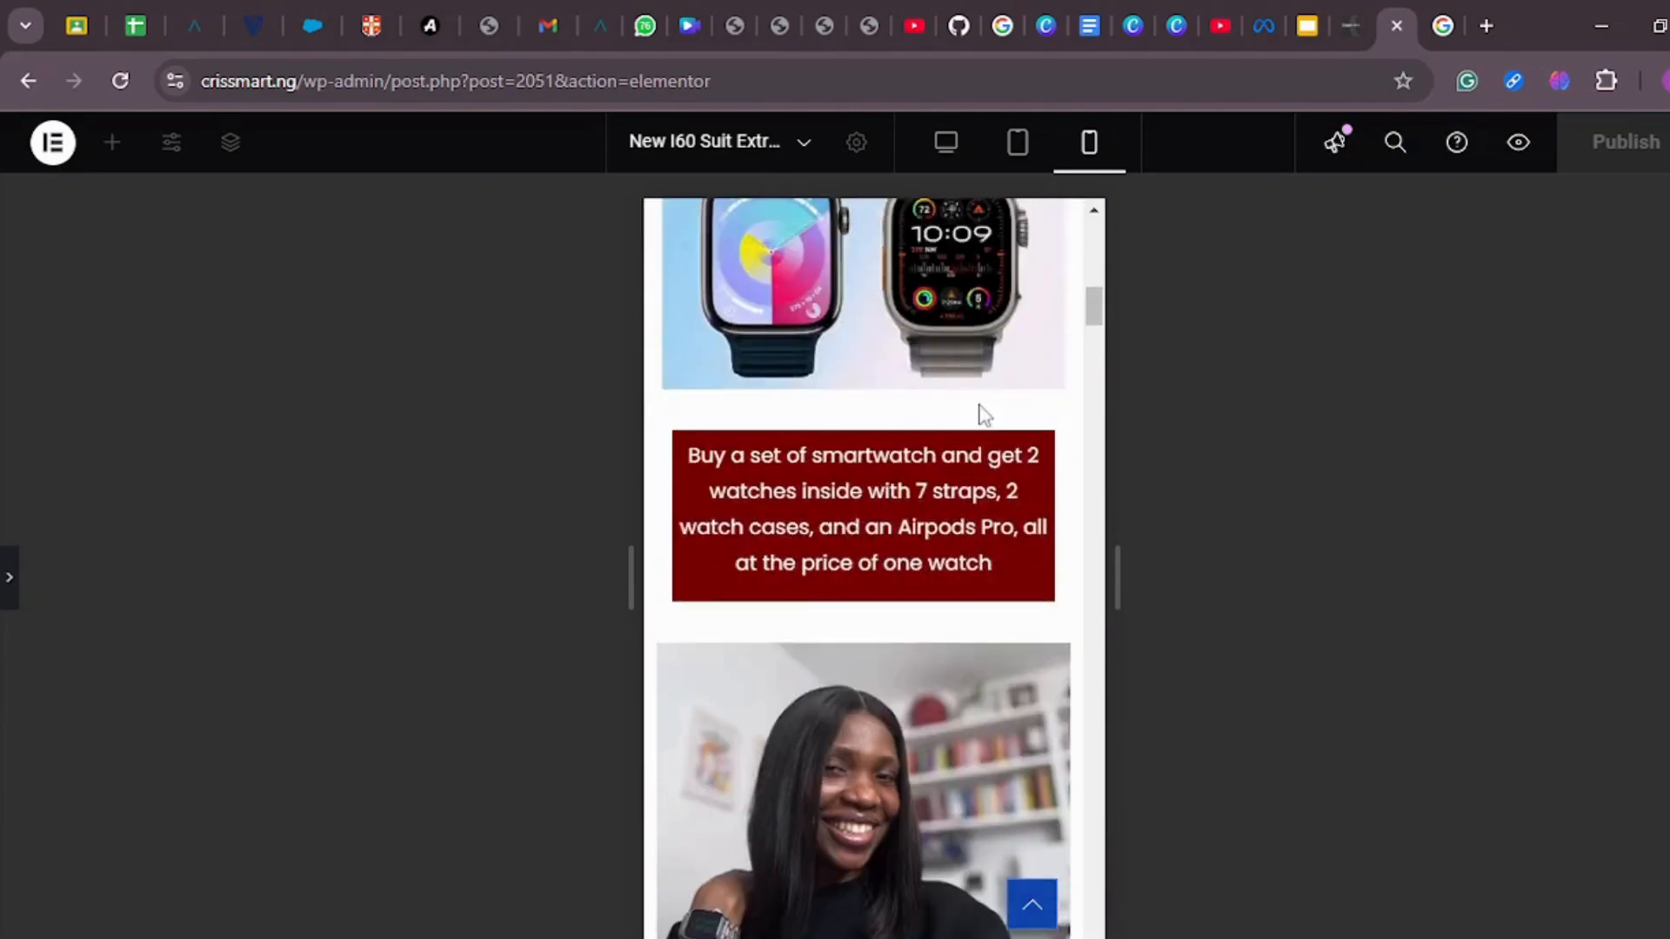
pyautogui.scroll(8, 984, 415)
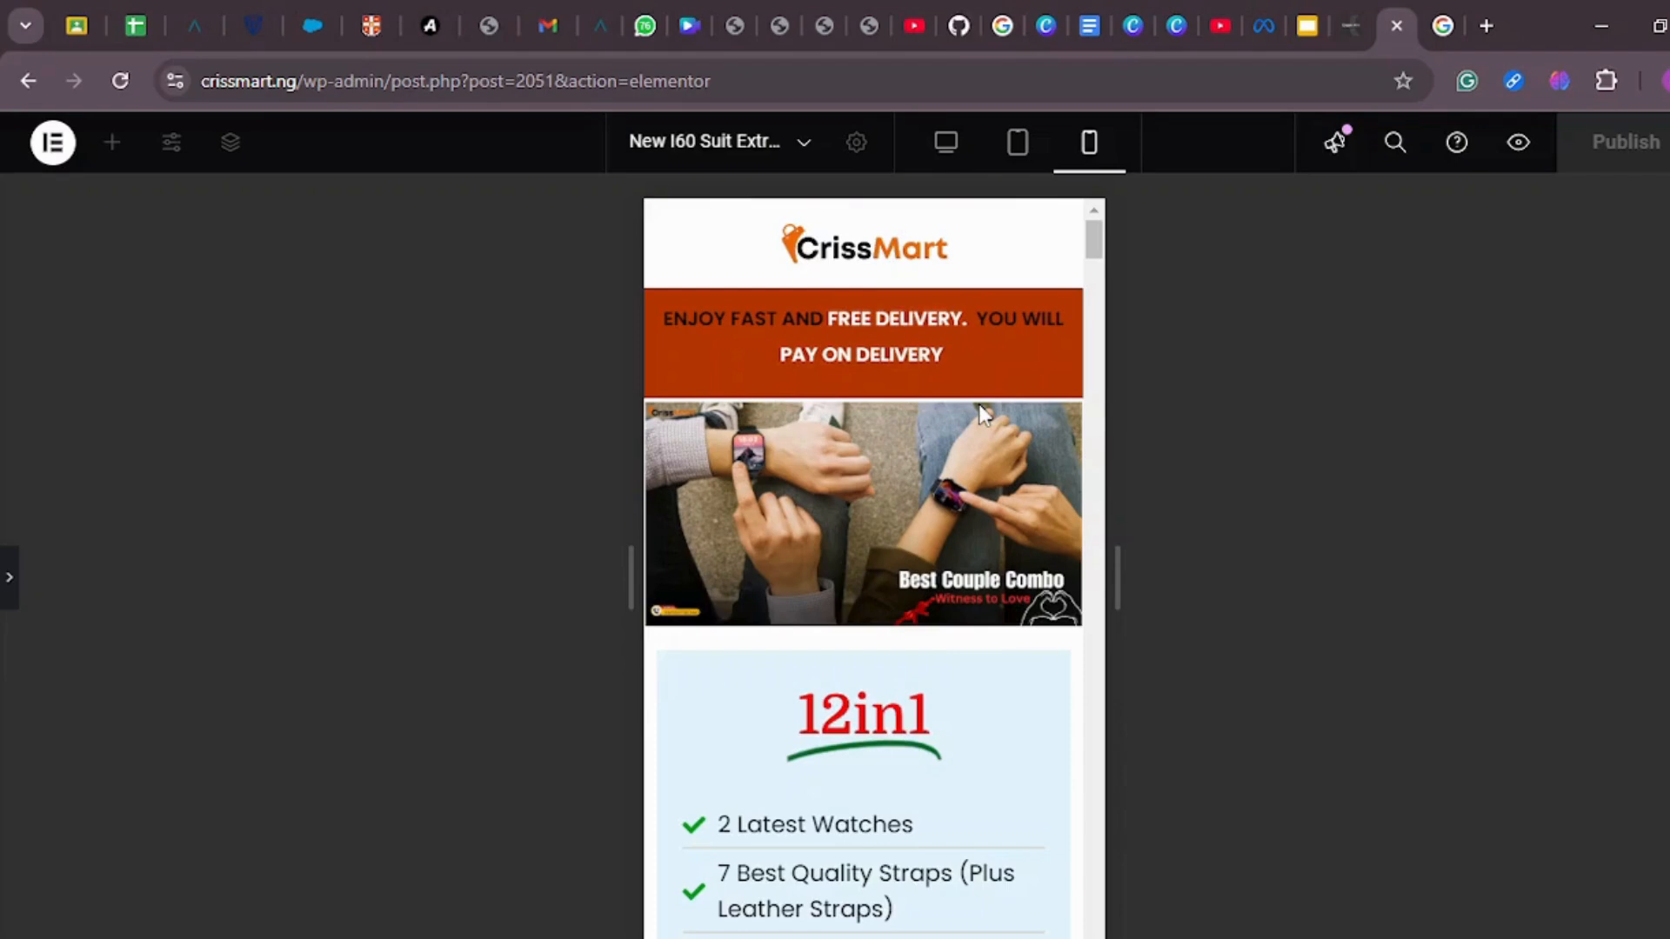
pyautogui.click(945, 145)
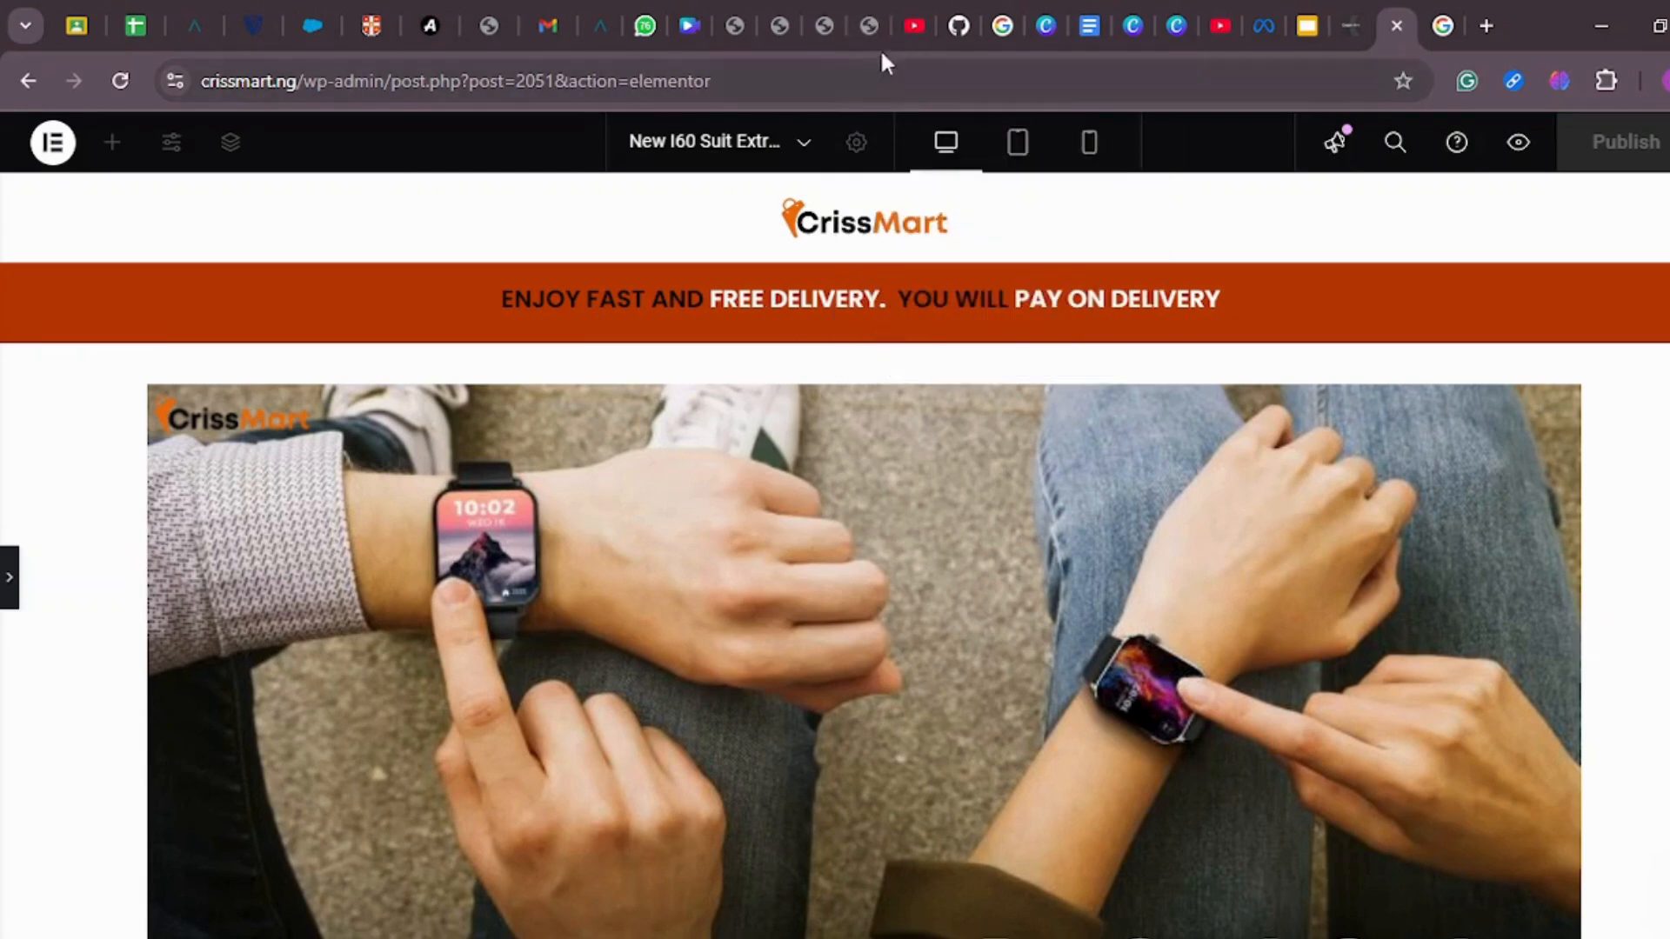
# Step: Open the list of all pages in the PpElliotHub WordPress admin and look through the existing pages
pyautogui.click(813, 25)
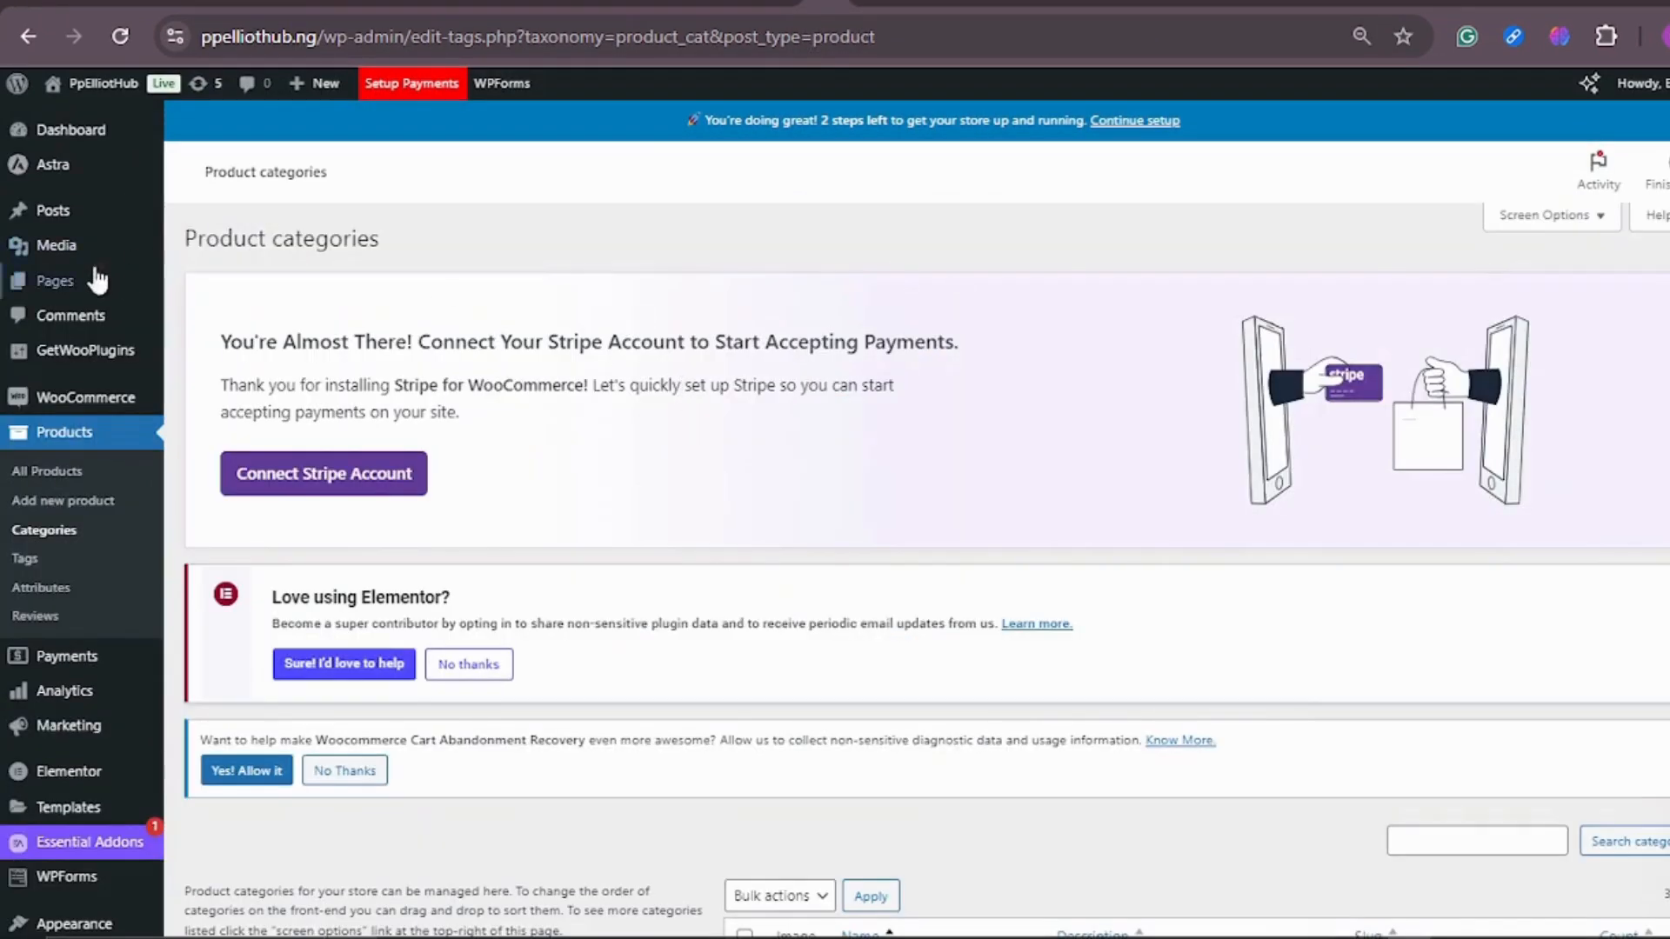
pyautogui.moveTo(73, 291)
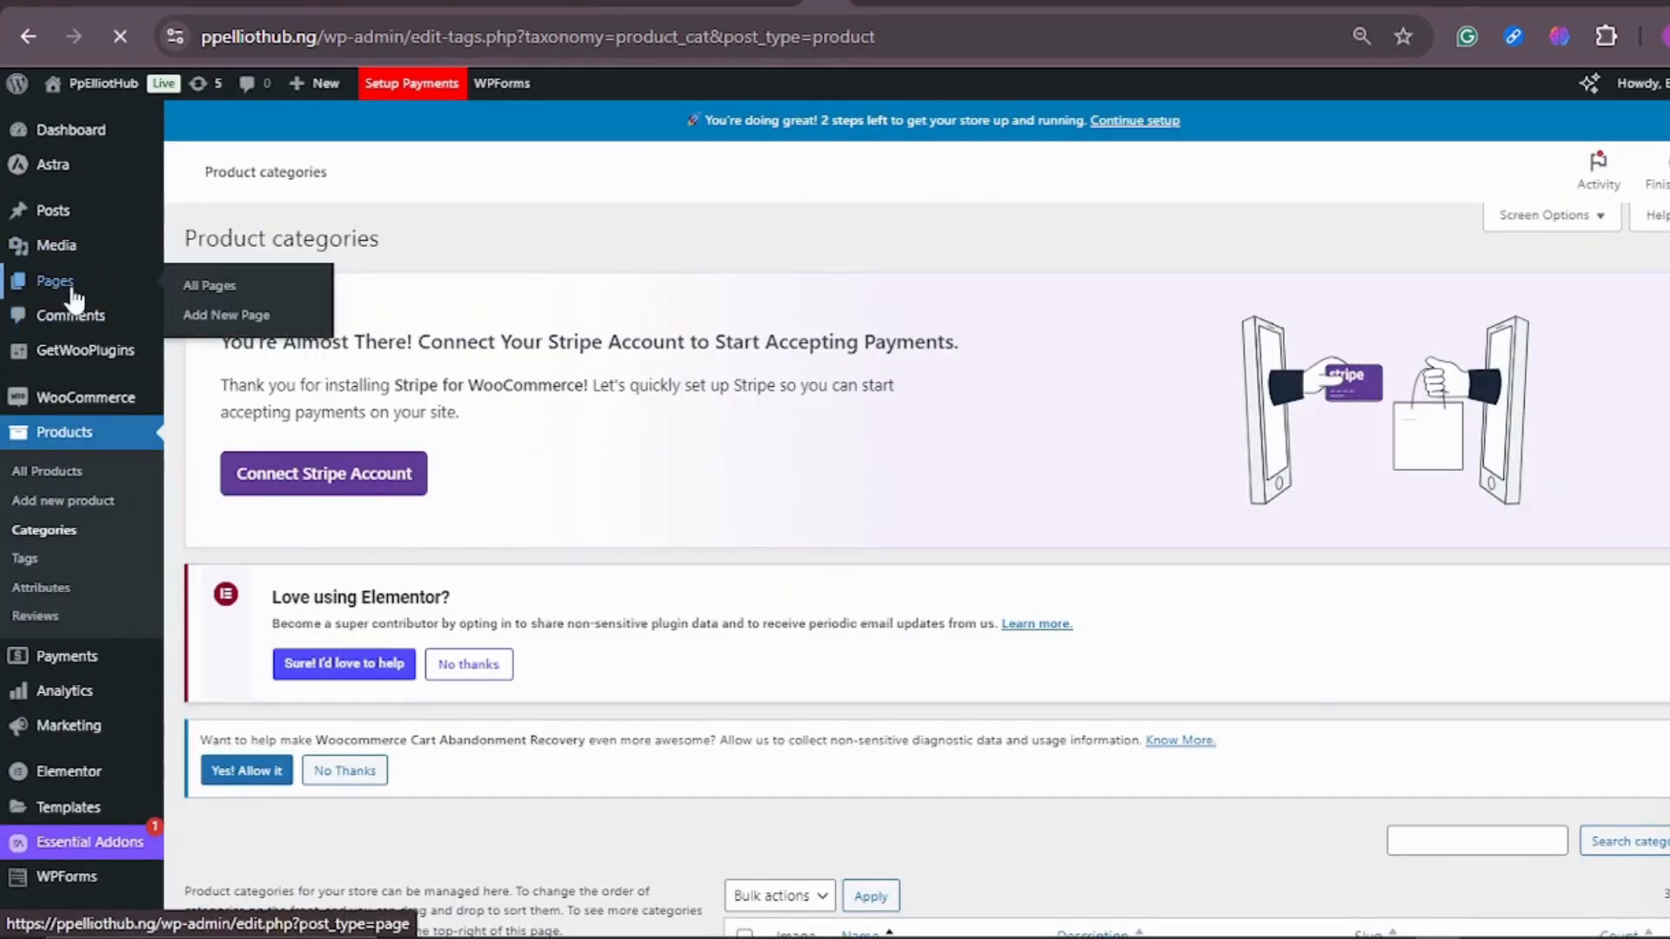
pyautogui.click(74, 296)
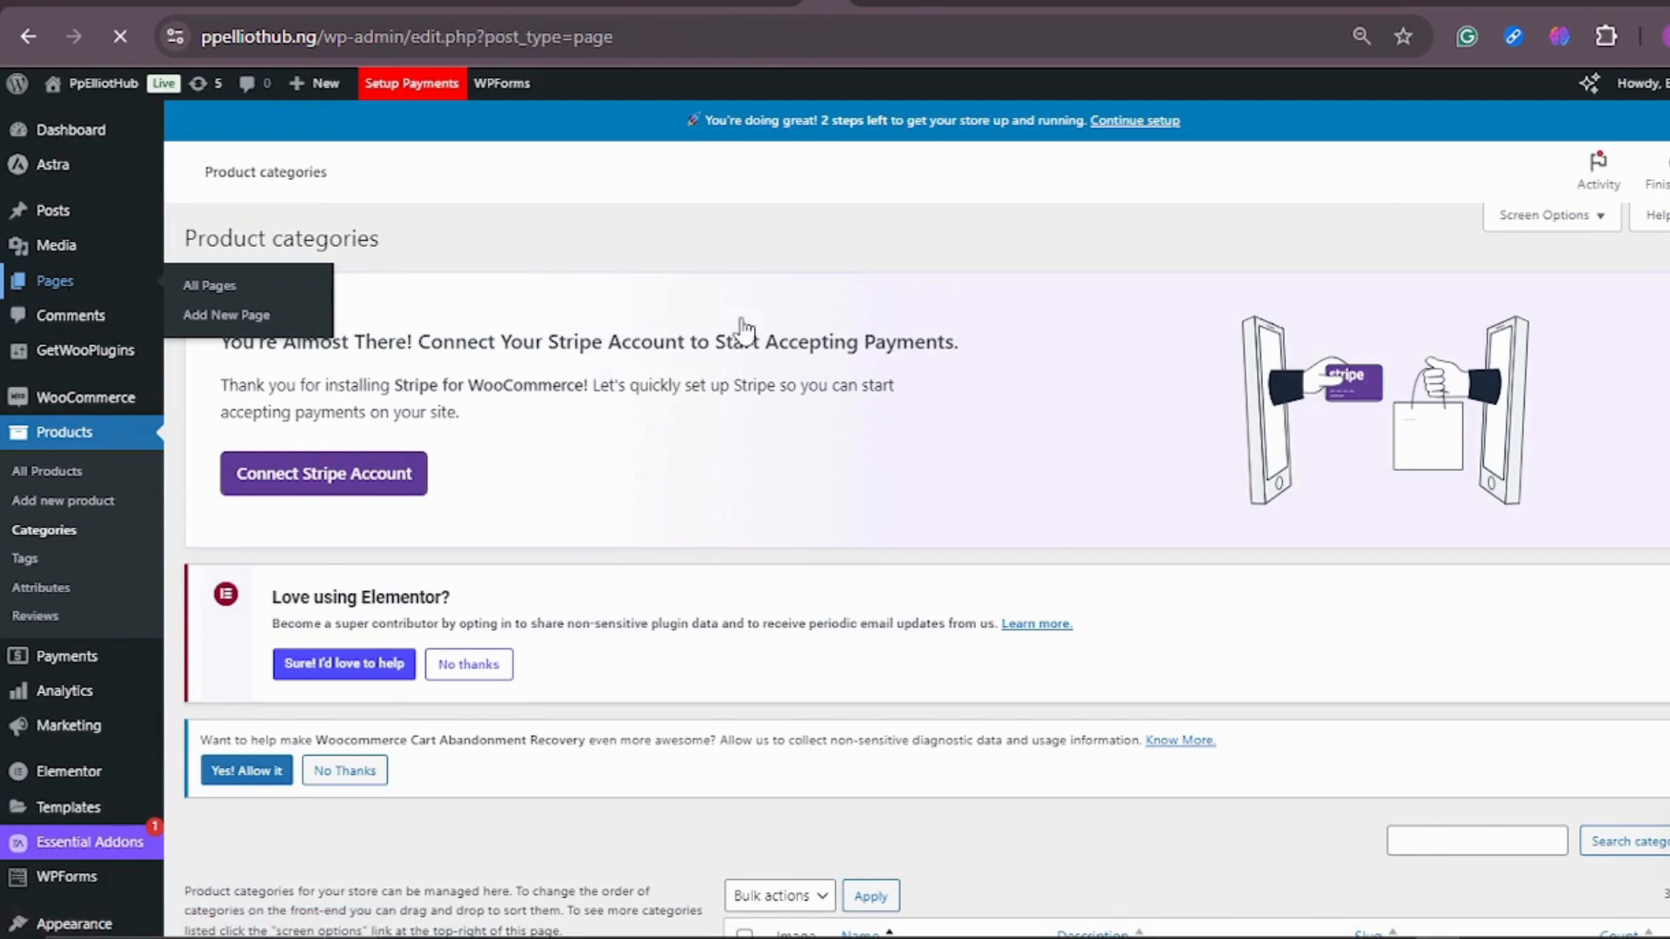
pyautogui.scroll(-8, 734, 328)
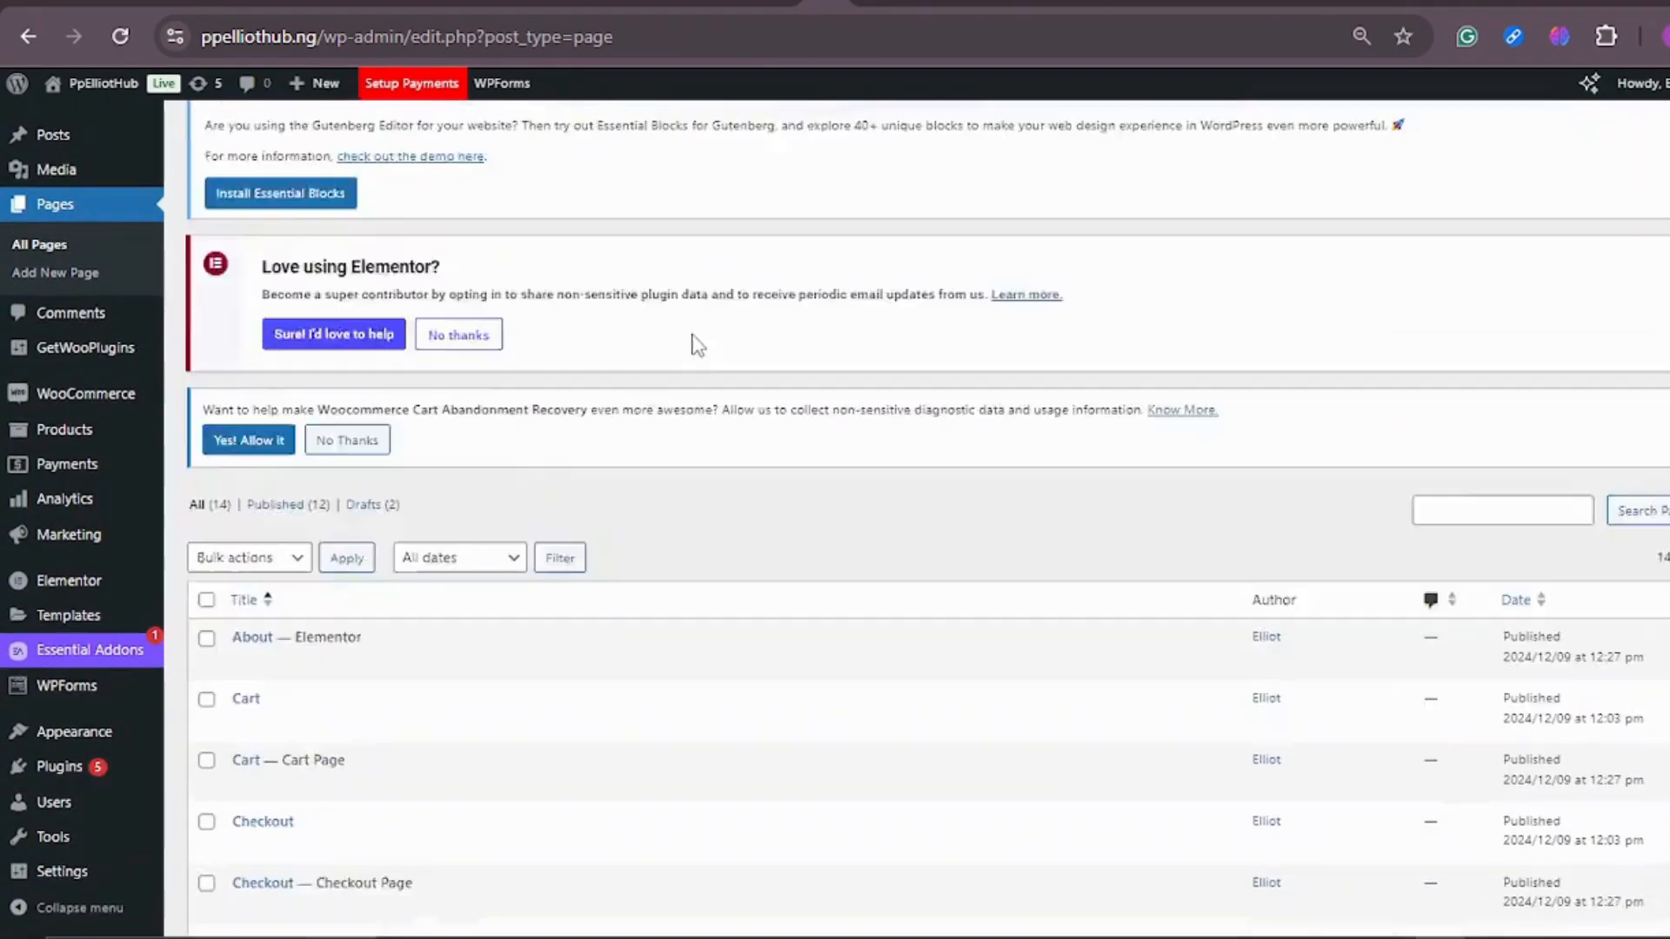
pyautogui.scroll(-4, 529, 479)
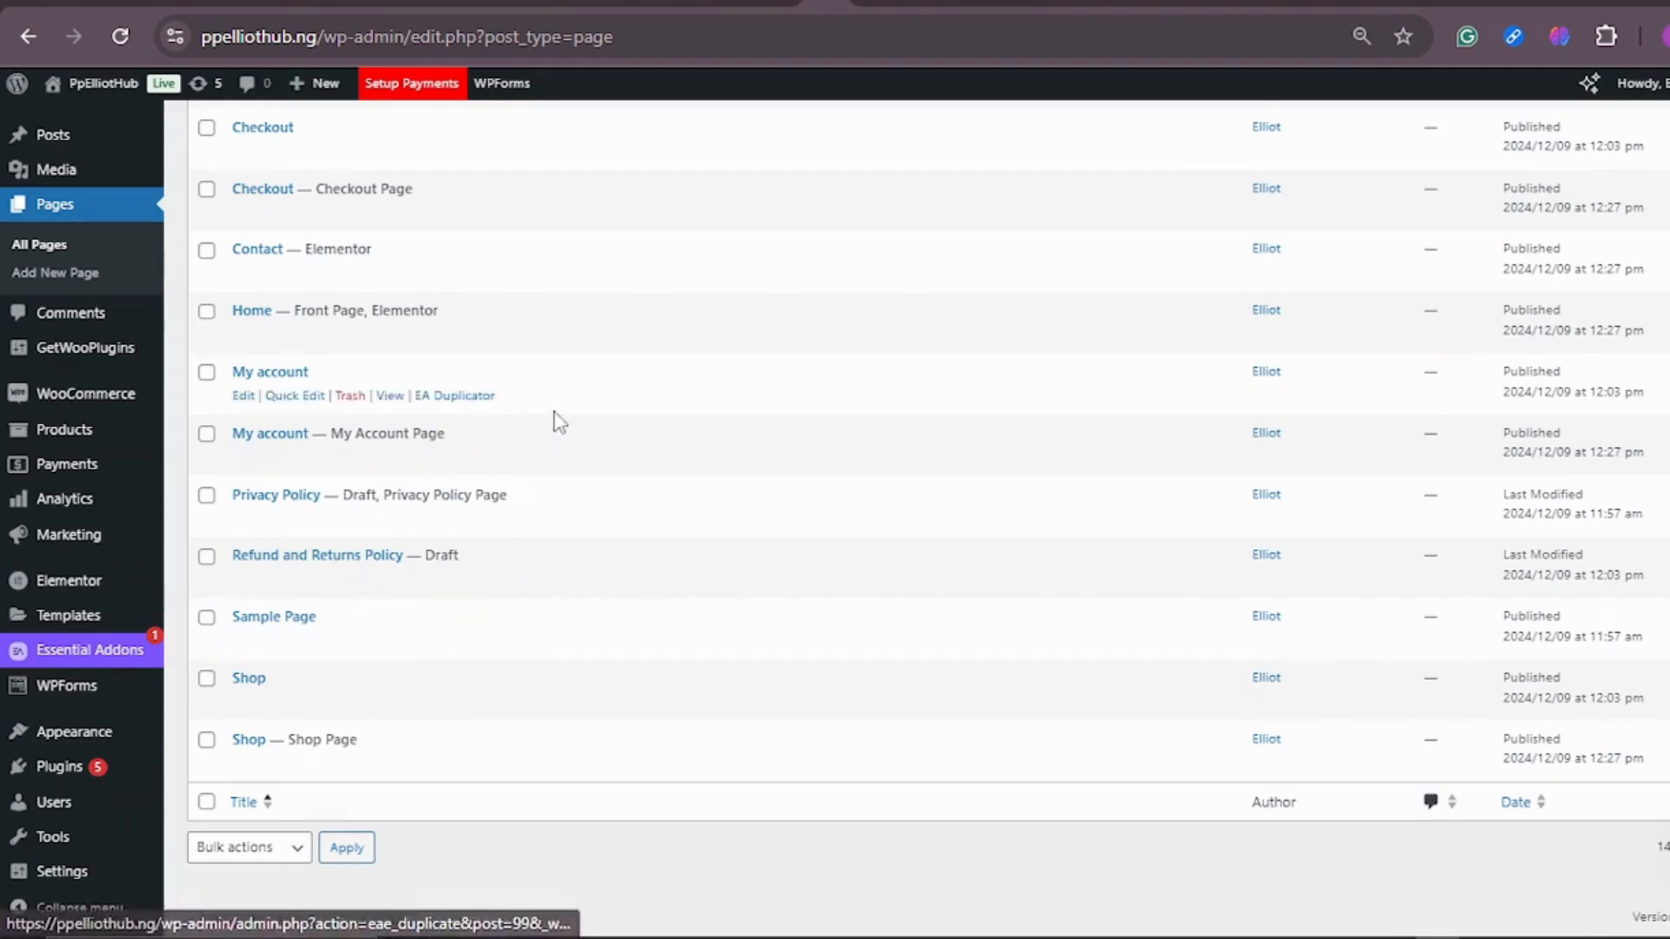
pyautogui.scroll(2, 561, 422)
pyautogui.scroll(3, 571, 432)
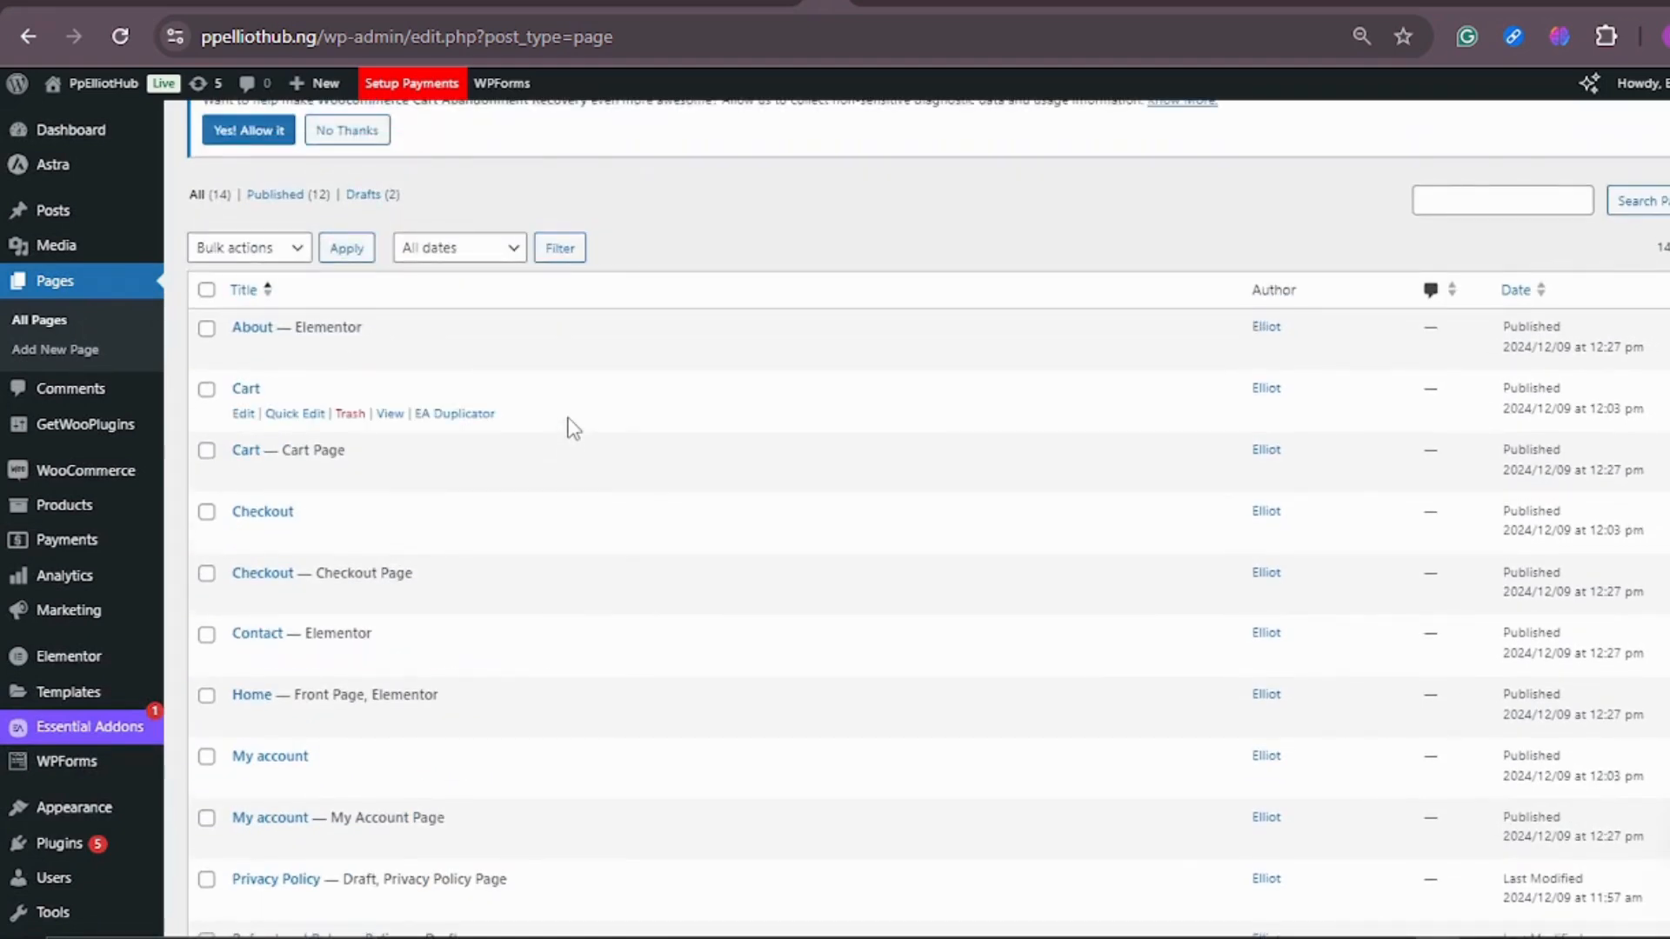
pyautogui.scroll(6, 557, 413)
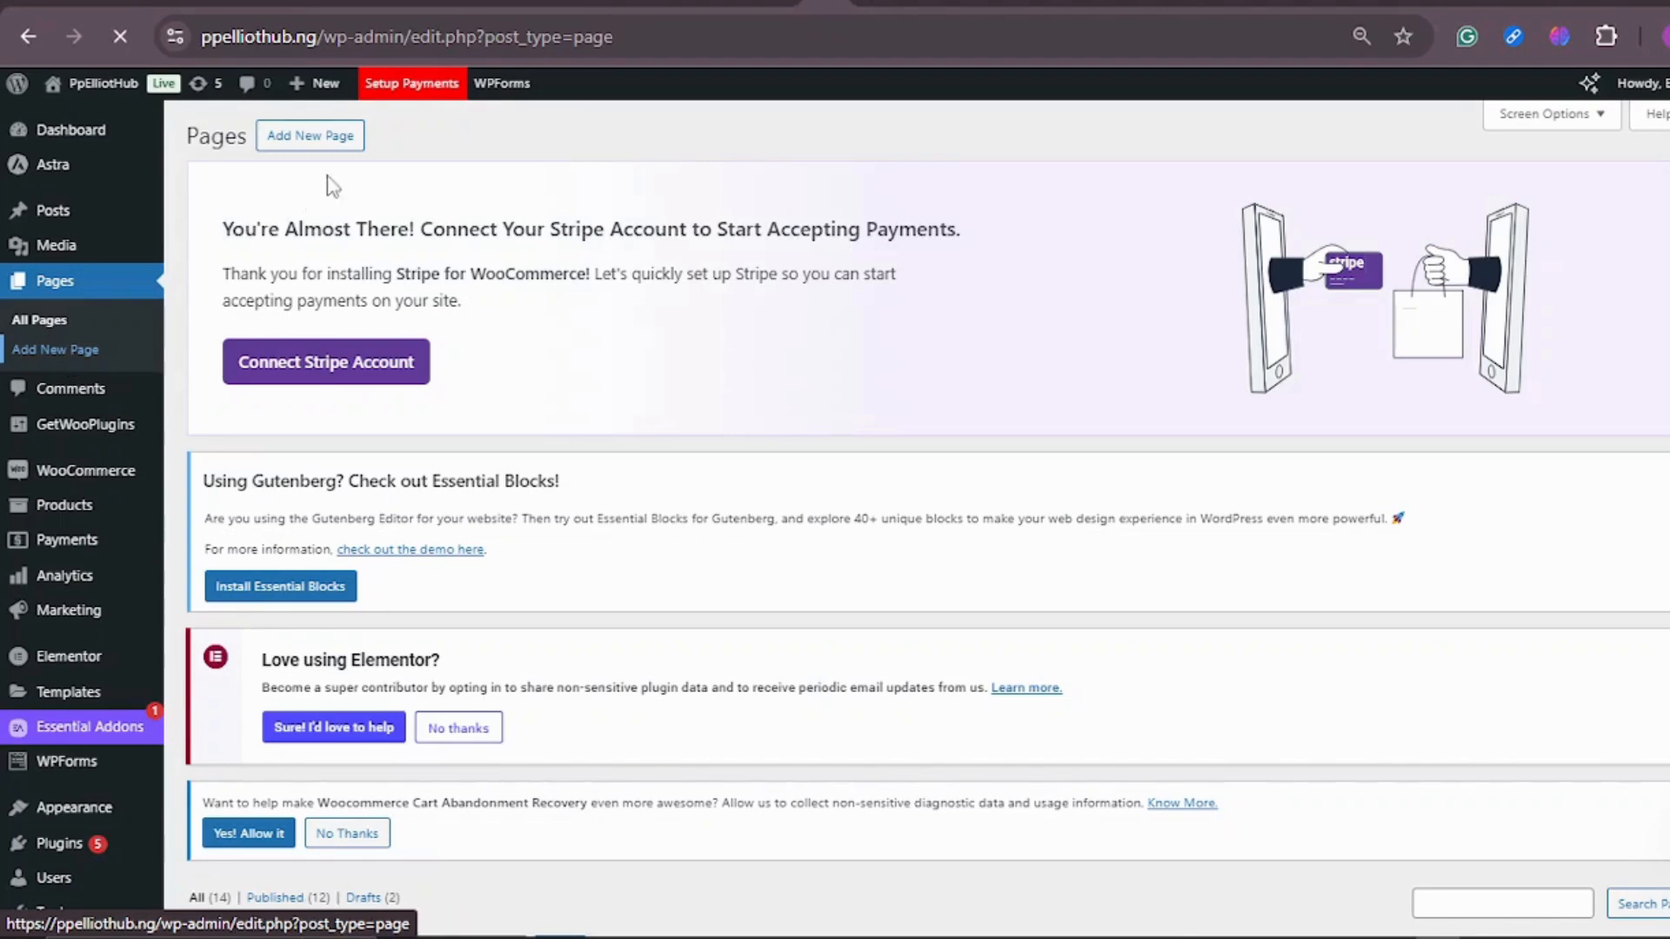
# Step: Add a new page on PpElliotHub and title it "i60 extreme suit smartwatch"
pyautogui.click(316, 141)
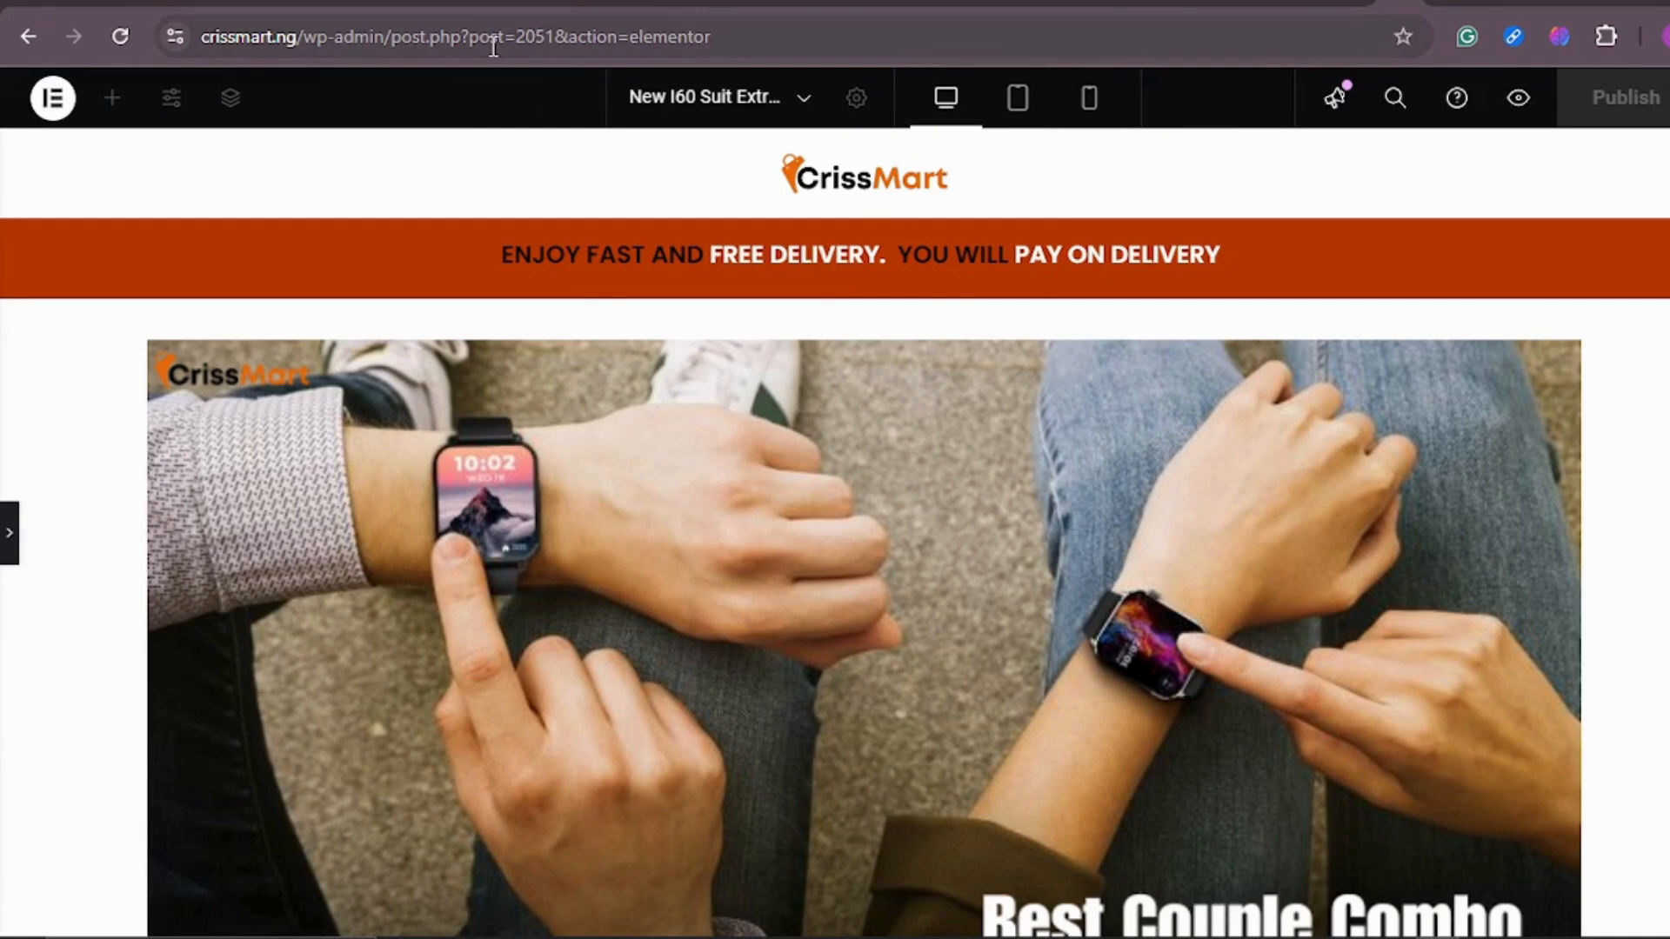
pyautogui.click(848, 7)
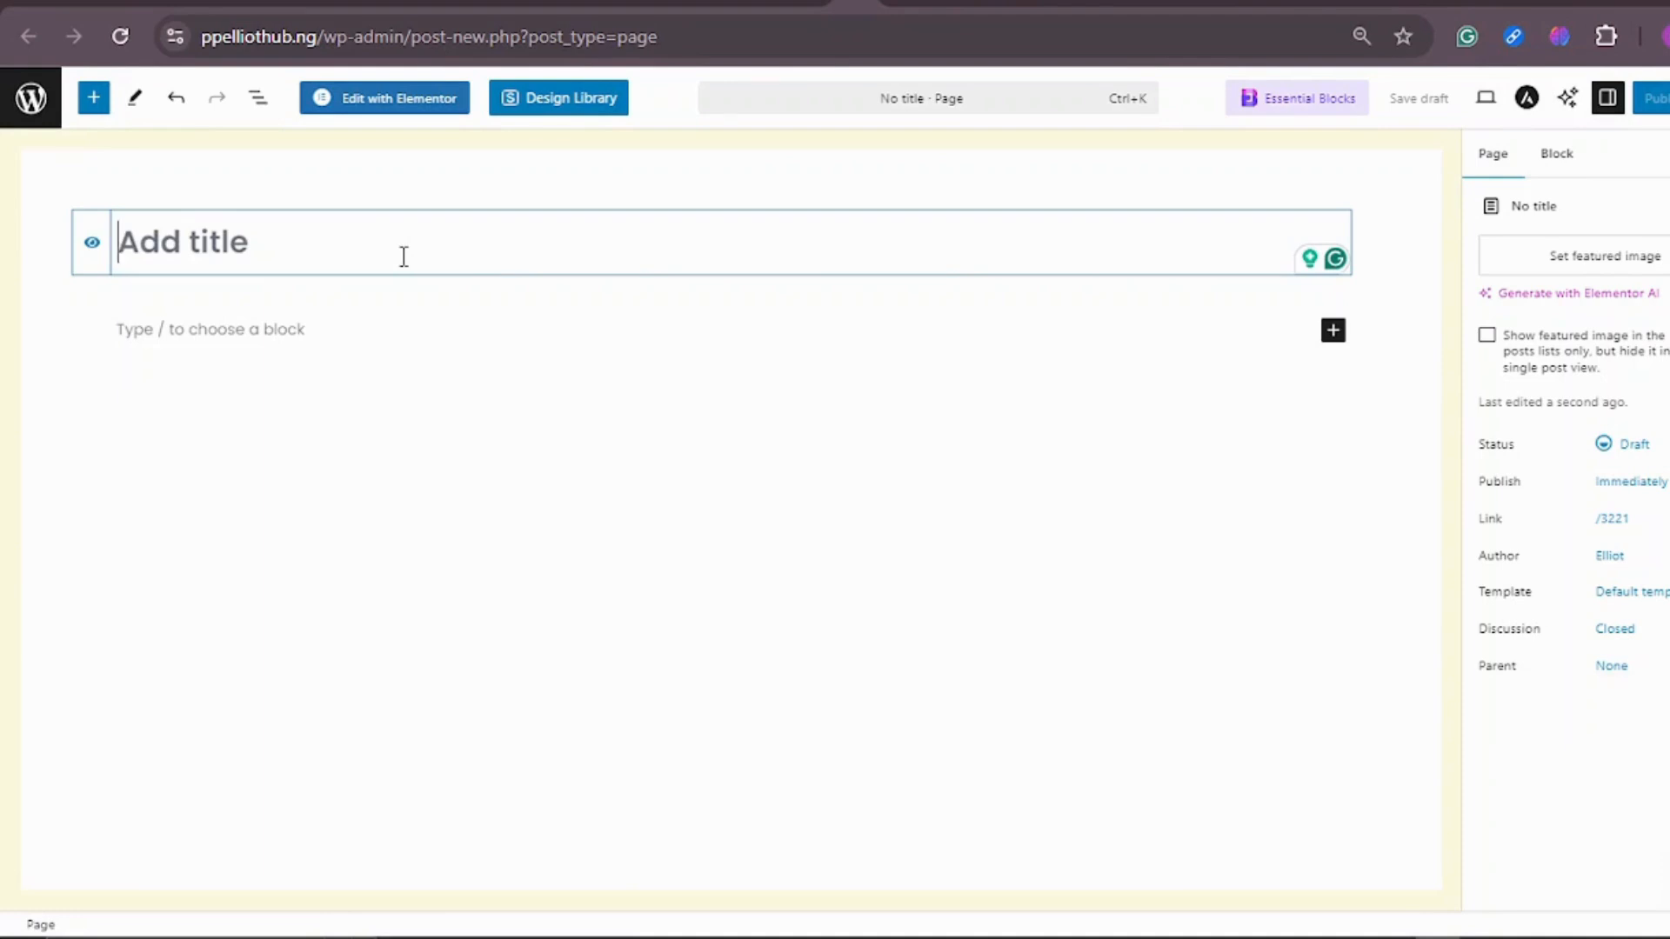
pyautogui.write('i60 extreme suit')
pyautogui.write('smar')
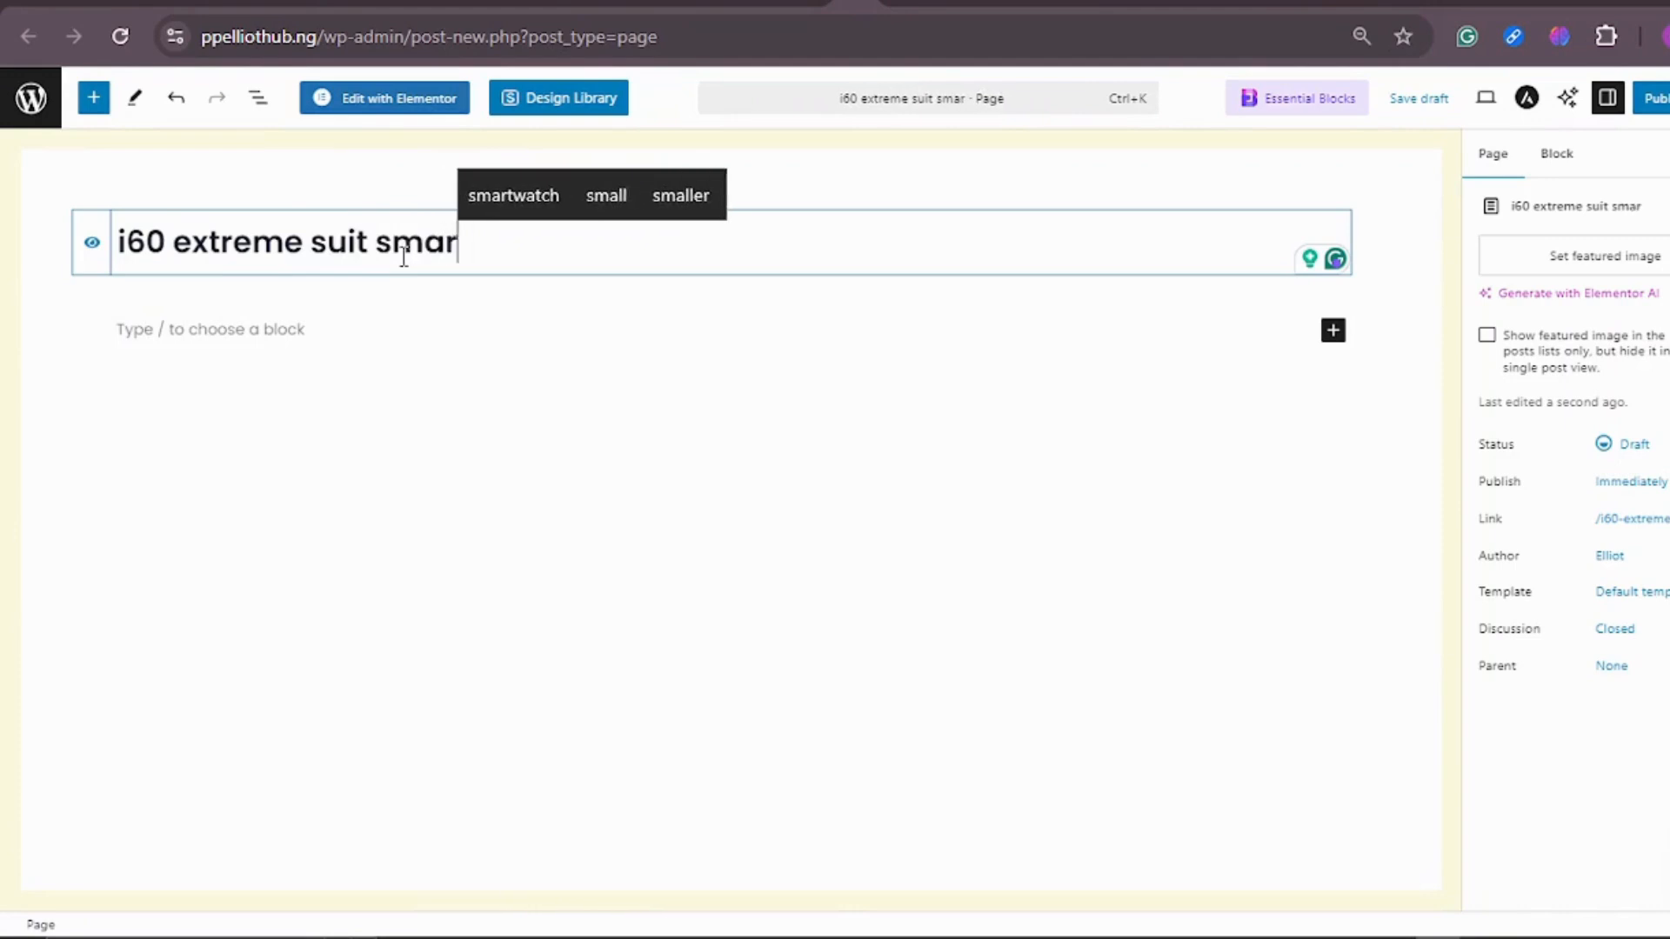
pyautogui.write('twatch')
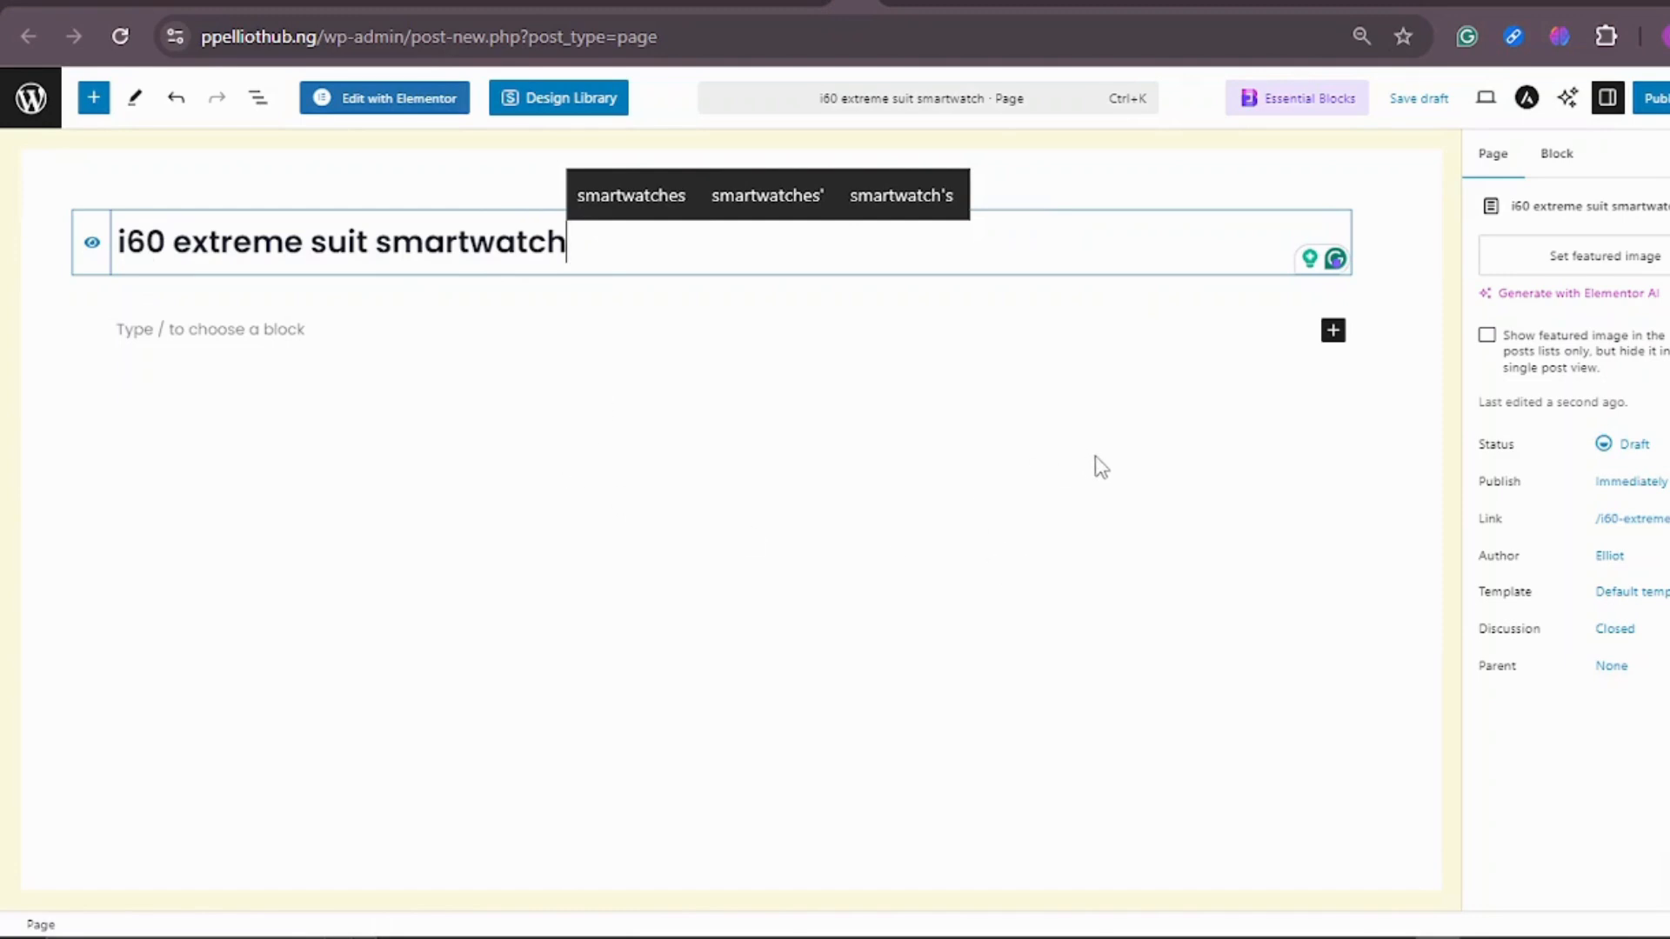
pyautogui.click(808, 392)
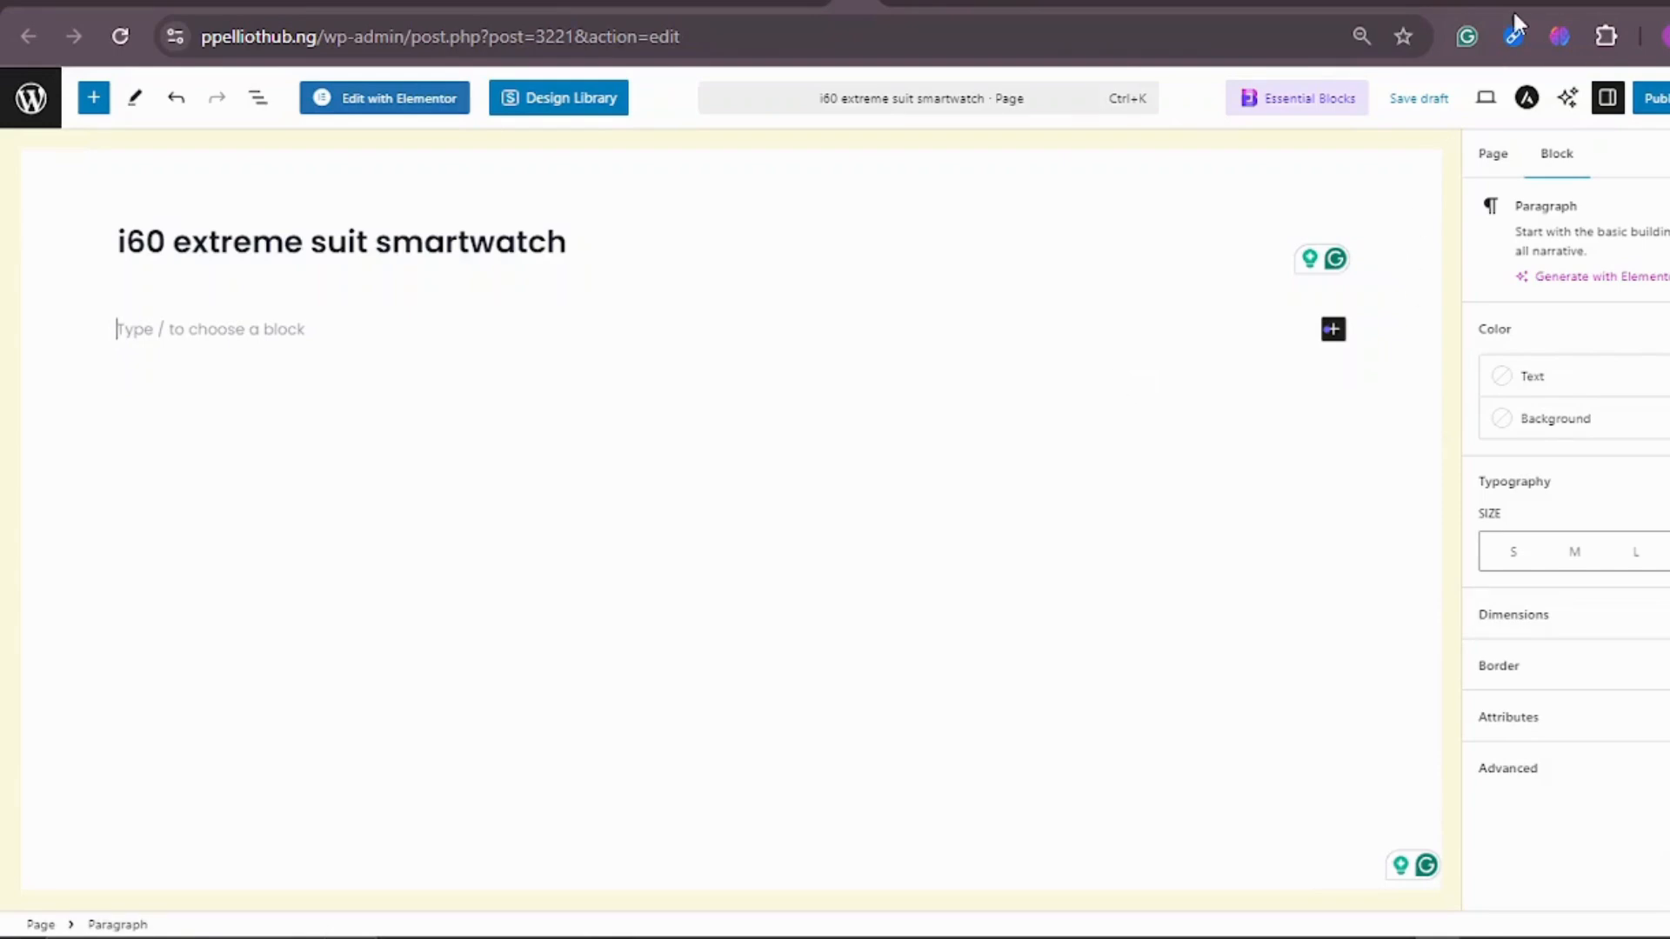
# Step: Open the I60 EXTREME SUIT SMARTWATCH product from the store homepage's featured products and examine its page down to the footer
pyautogui.click(918, 3)
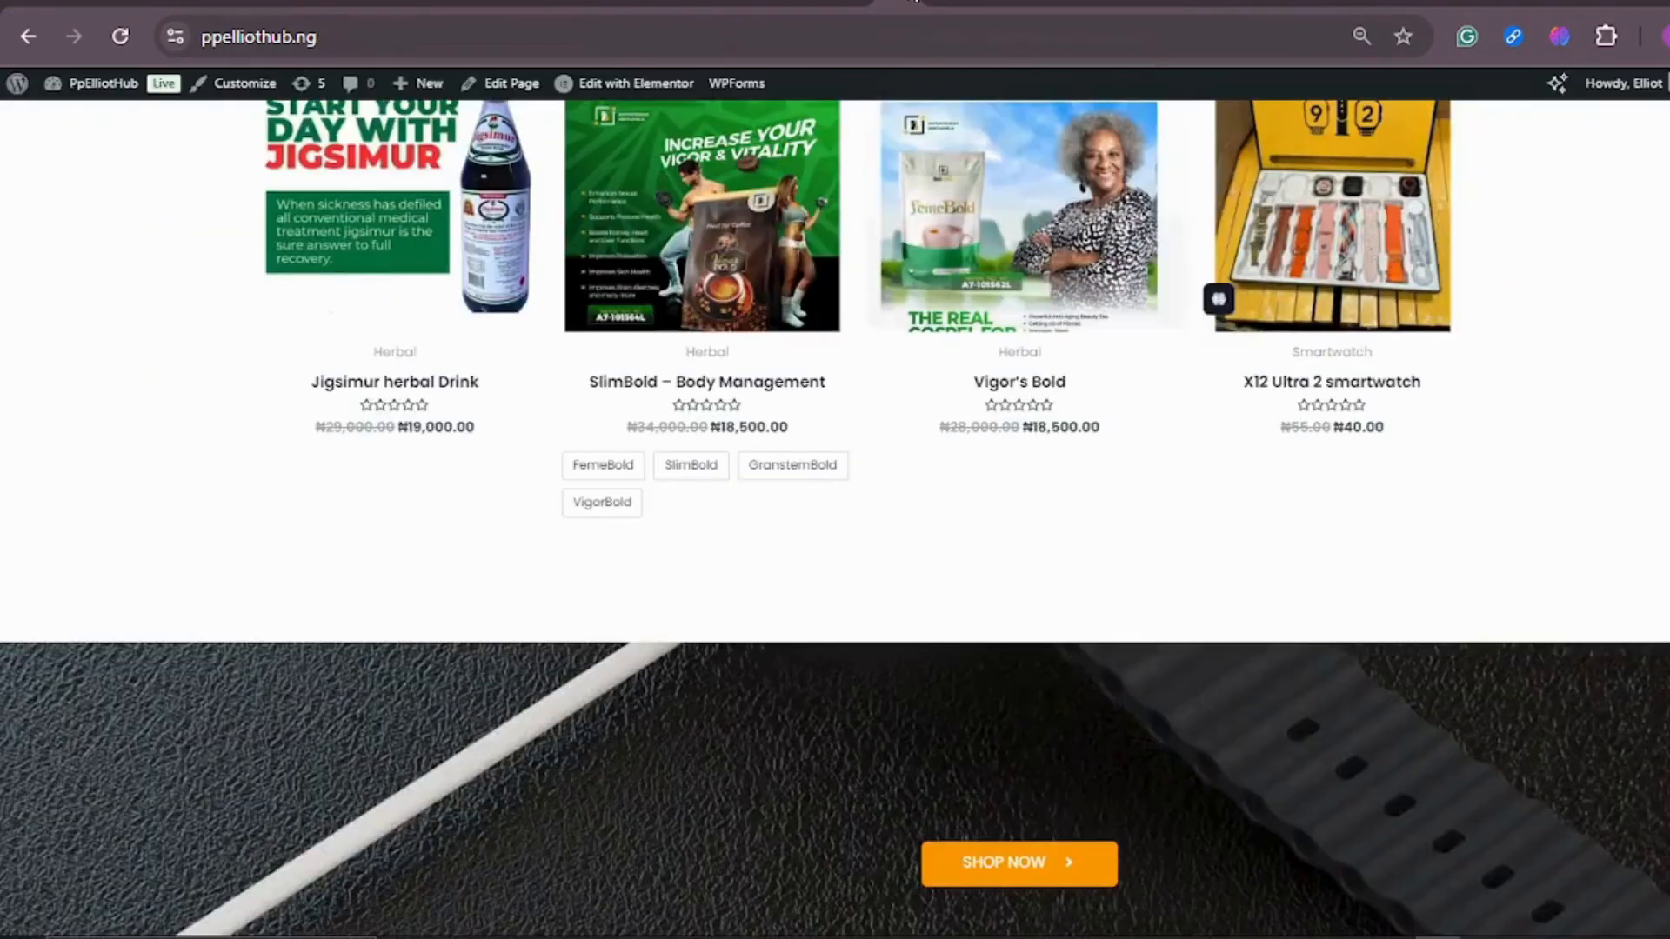
pyautogui.scroll(10, 876, 346)
pyautogui.scroll(-3, 1101, 283)
pyautogui.moveTo(1339, 506)
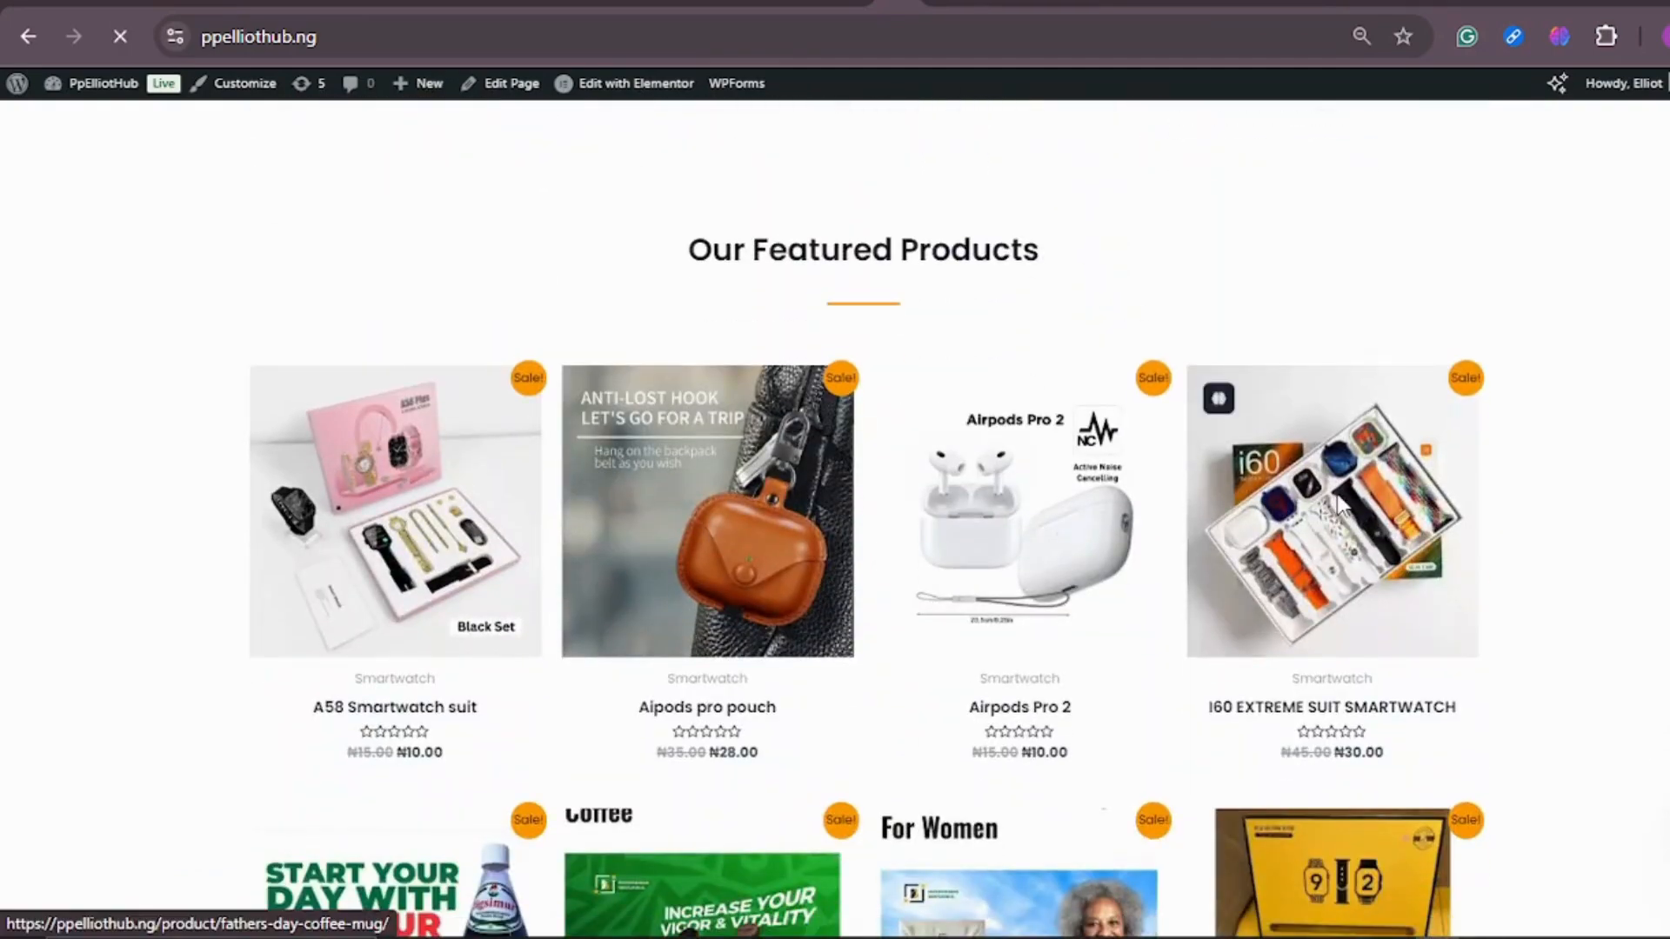
pyautogui.scroll(-15, 879, 462)
pyautogui.scroll(15, 891, 472)
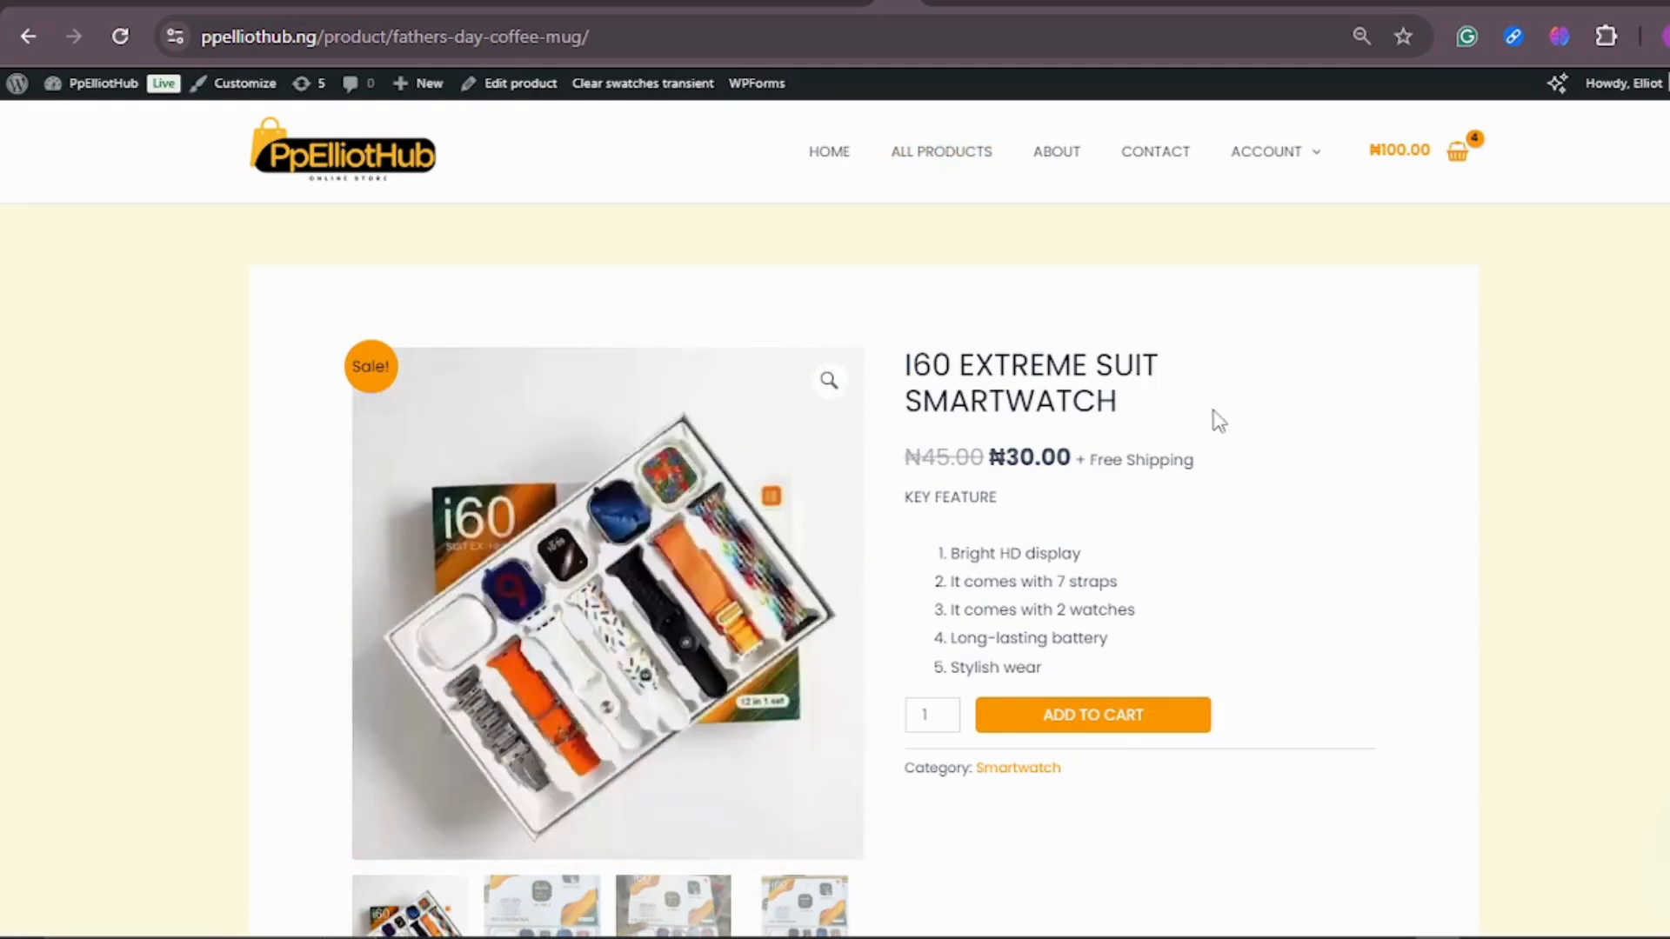
pyautogui.scroll(-20, 1217, 421)
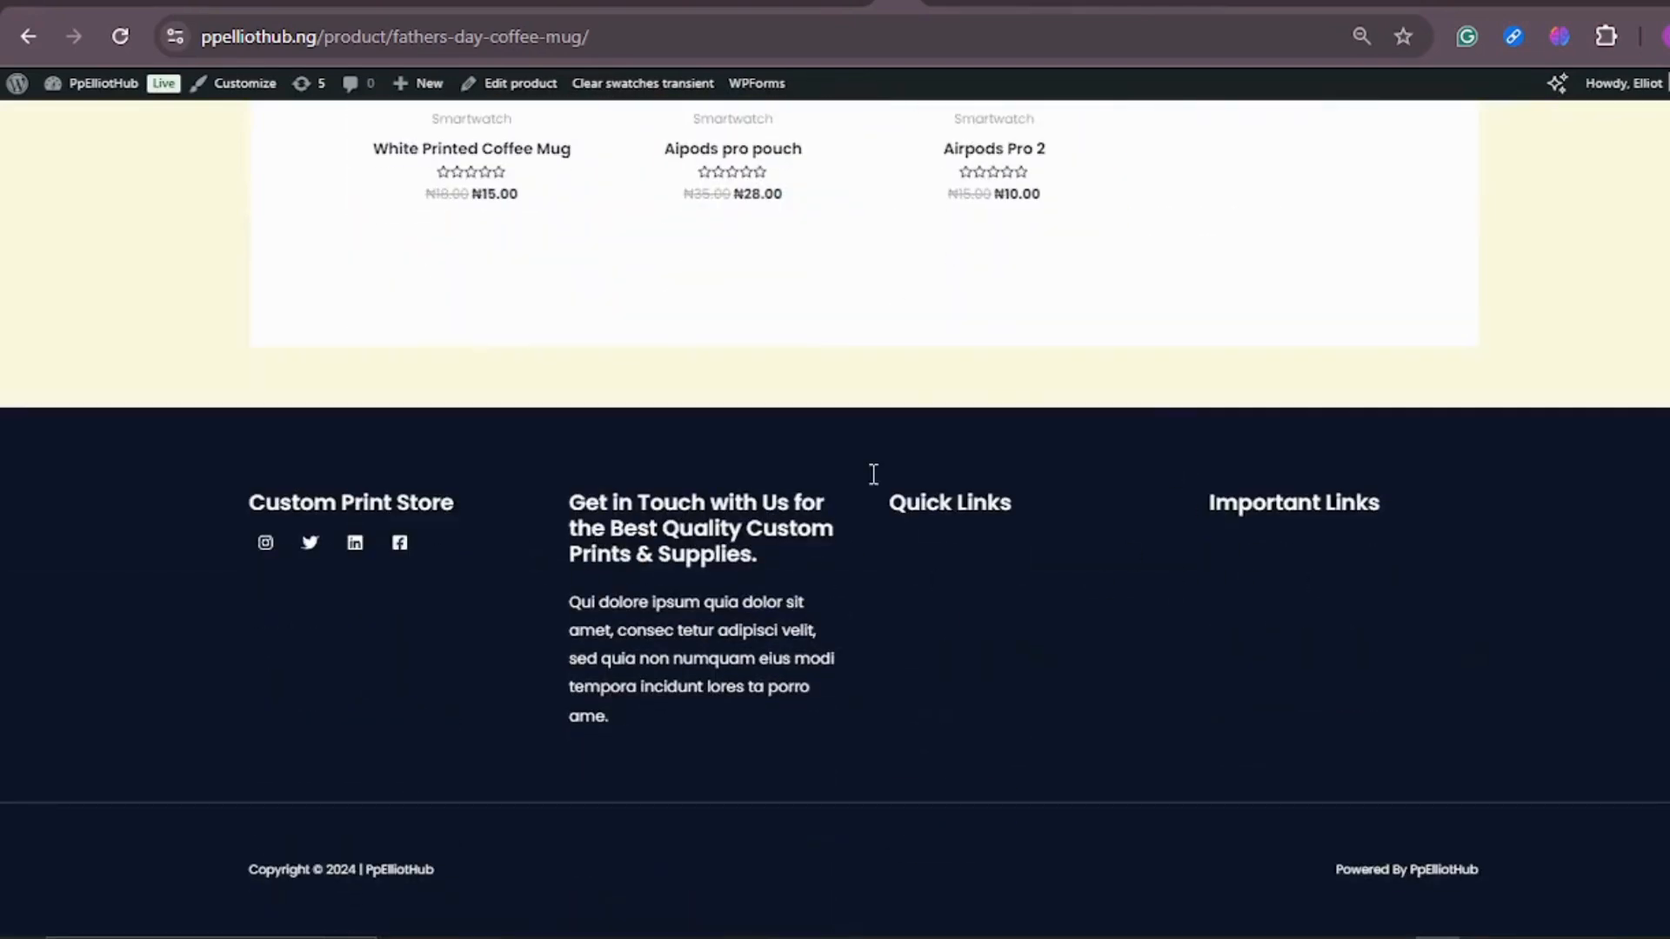
pyautogui.scroll(20, 1014, 313)
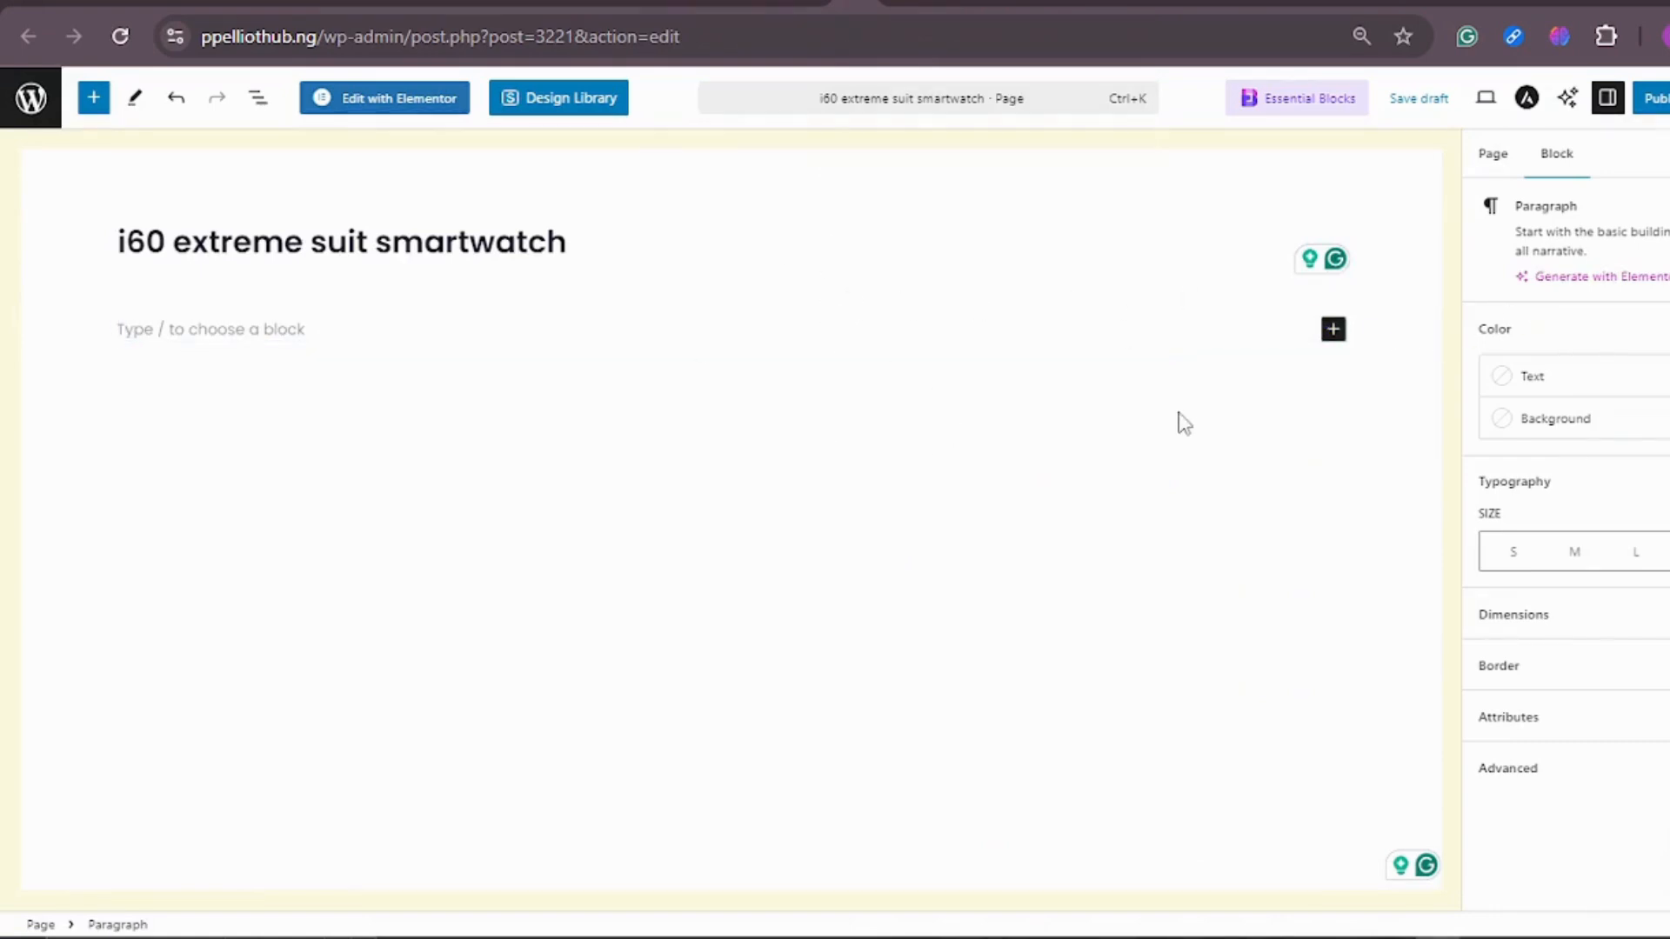
# Step: Set the new smartwatch page's template to Elementor Canvas in its page settings
pyautogui.click(634, 242)
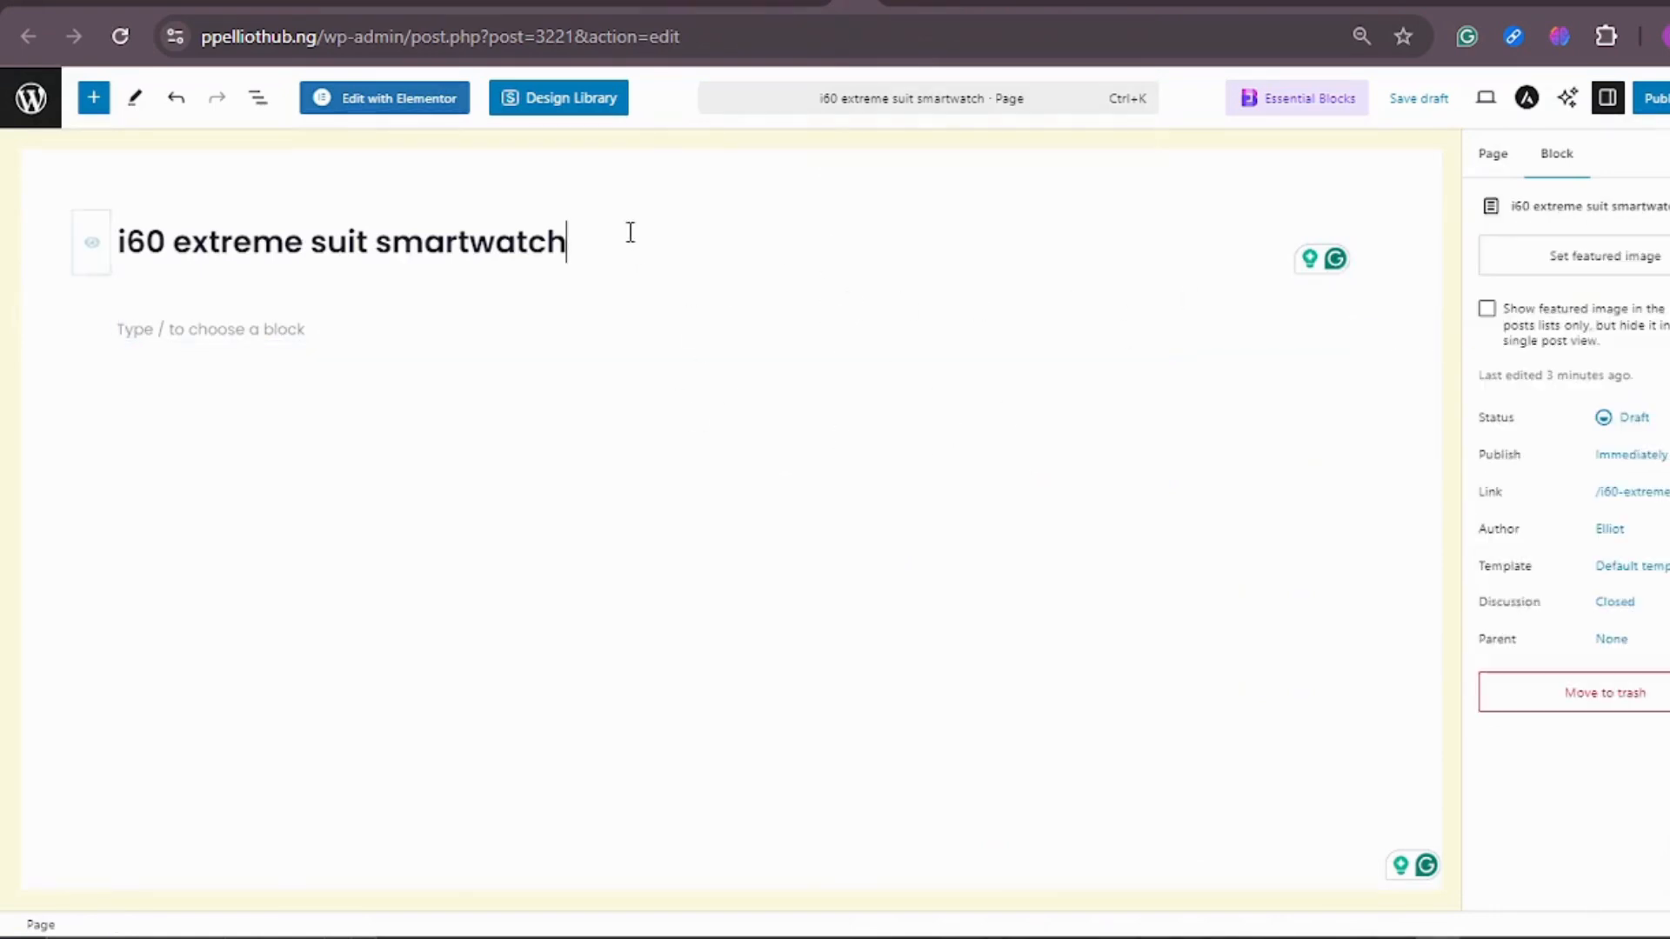
pyautogui.click(1558, 165)
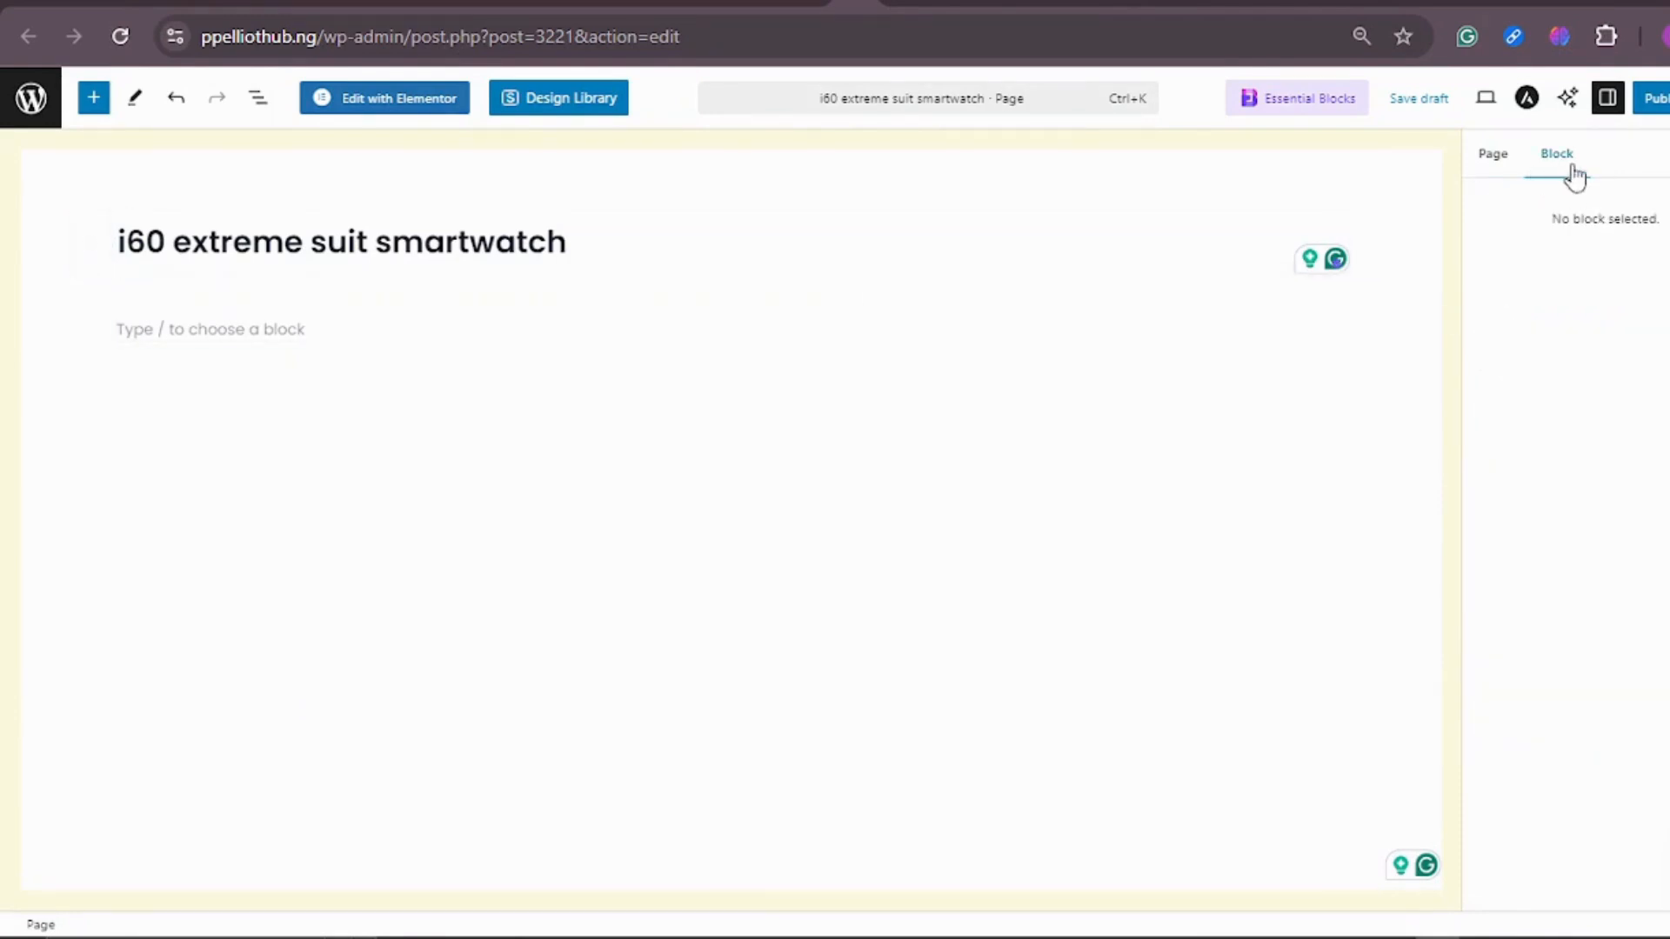
pyautogui.click(1489, 160)
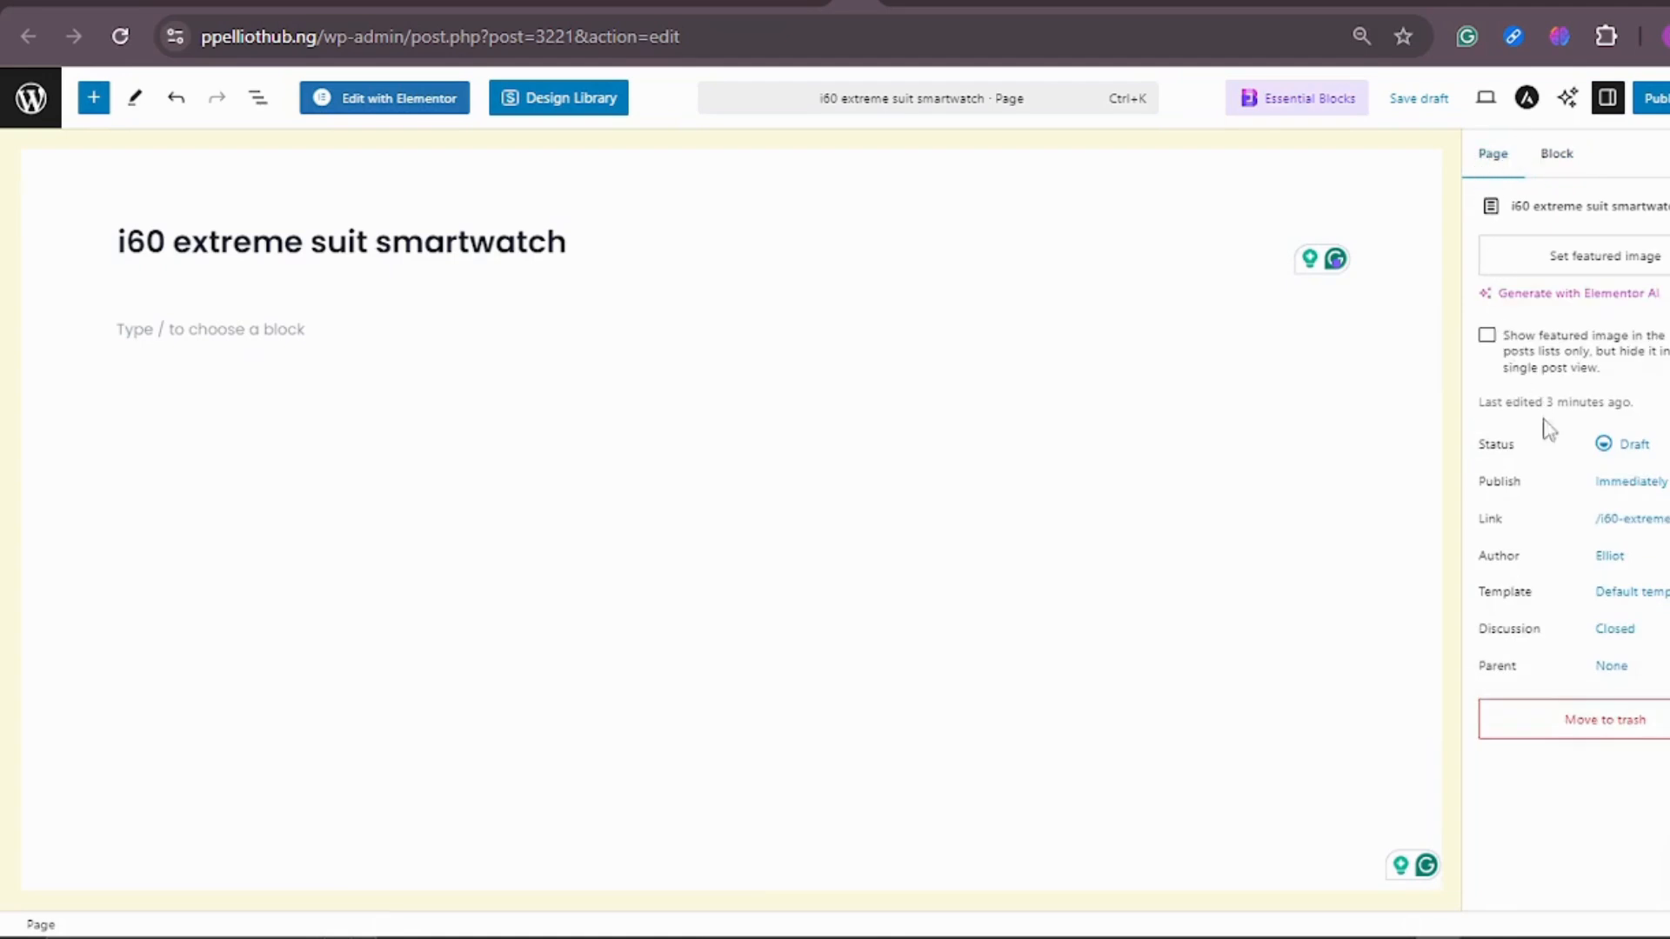
pyautogui.click(1648, 601)
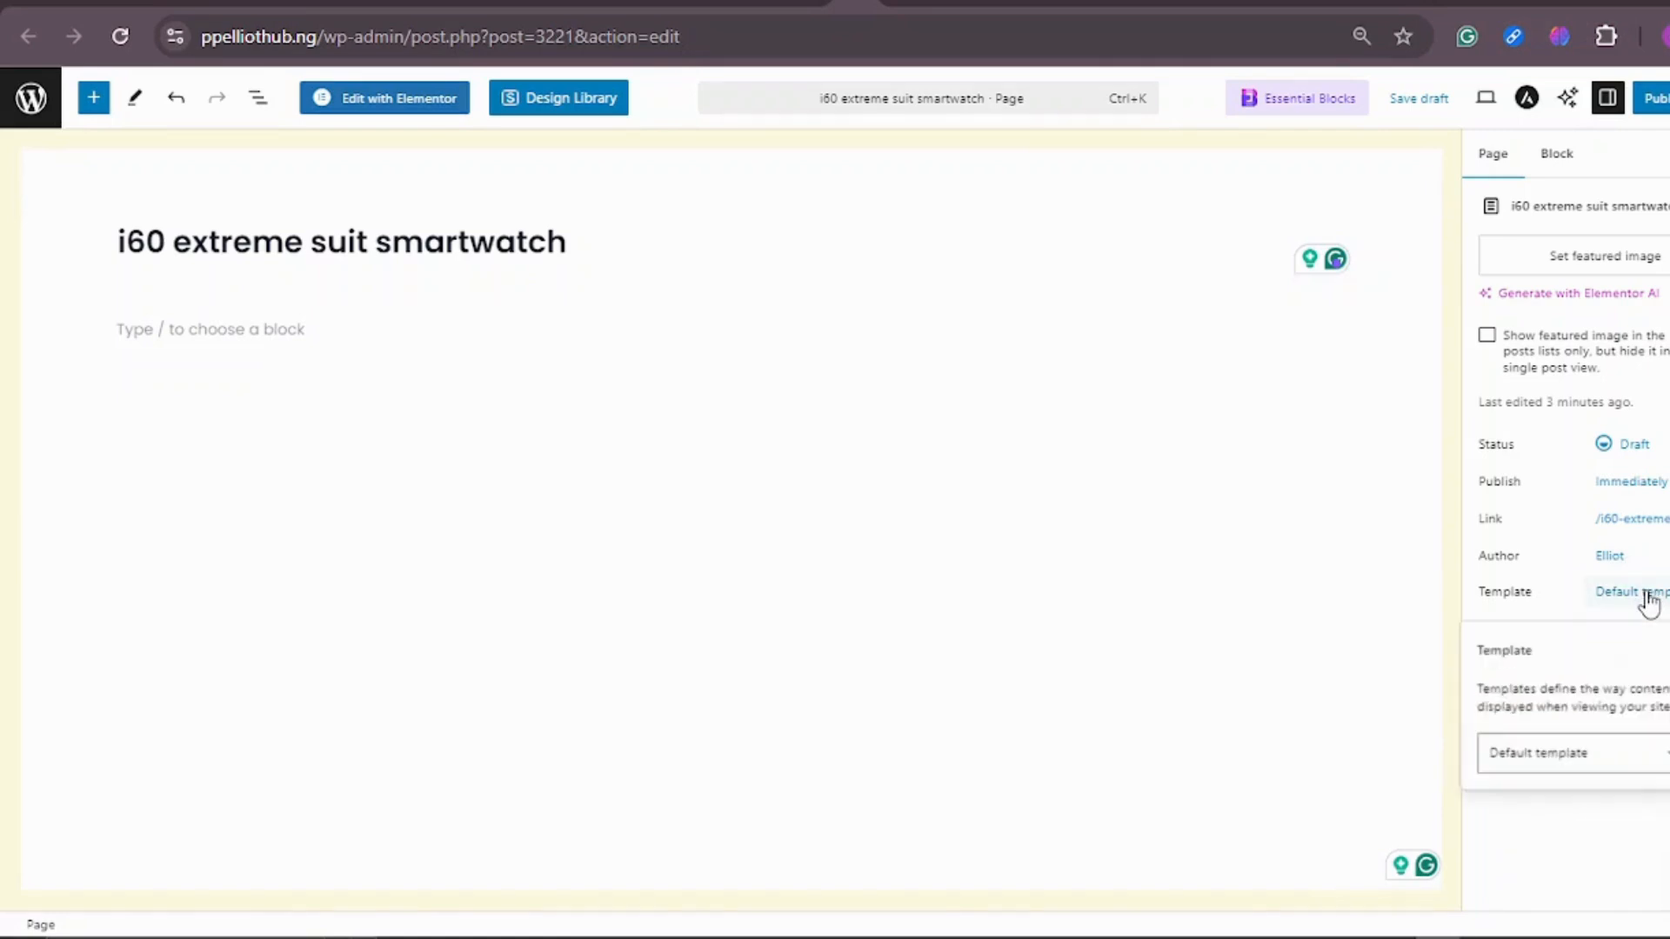
pyautogui.click(1663, 769)
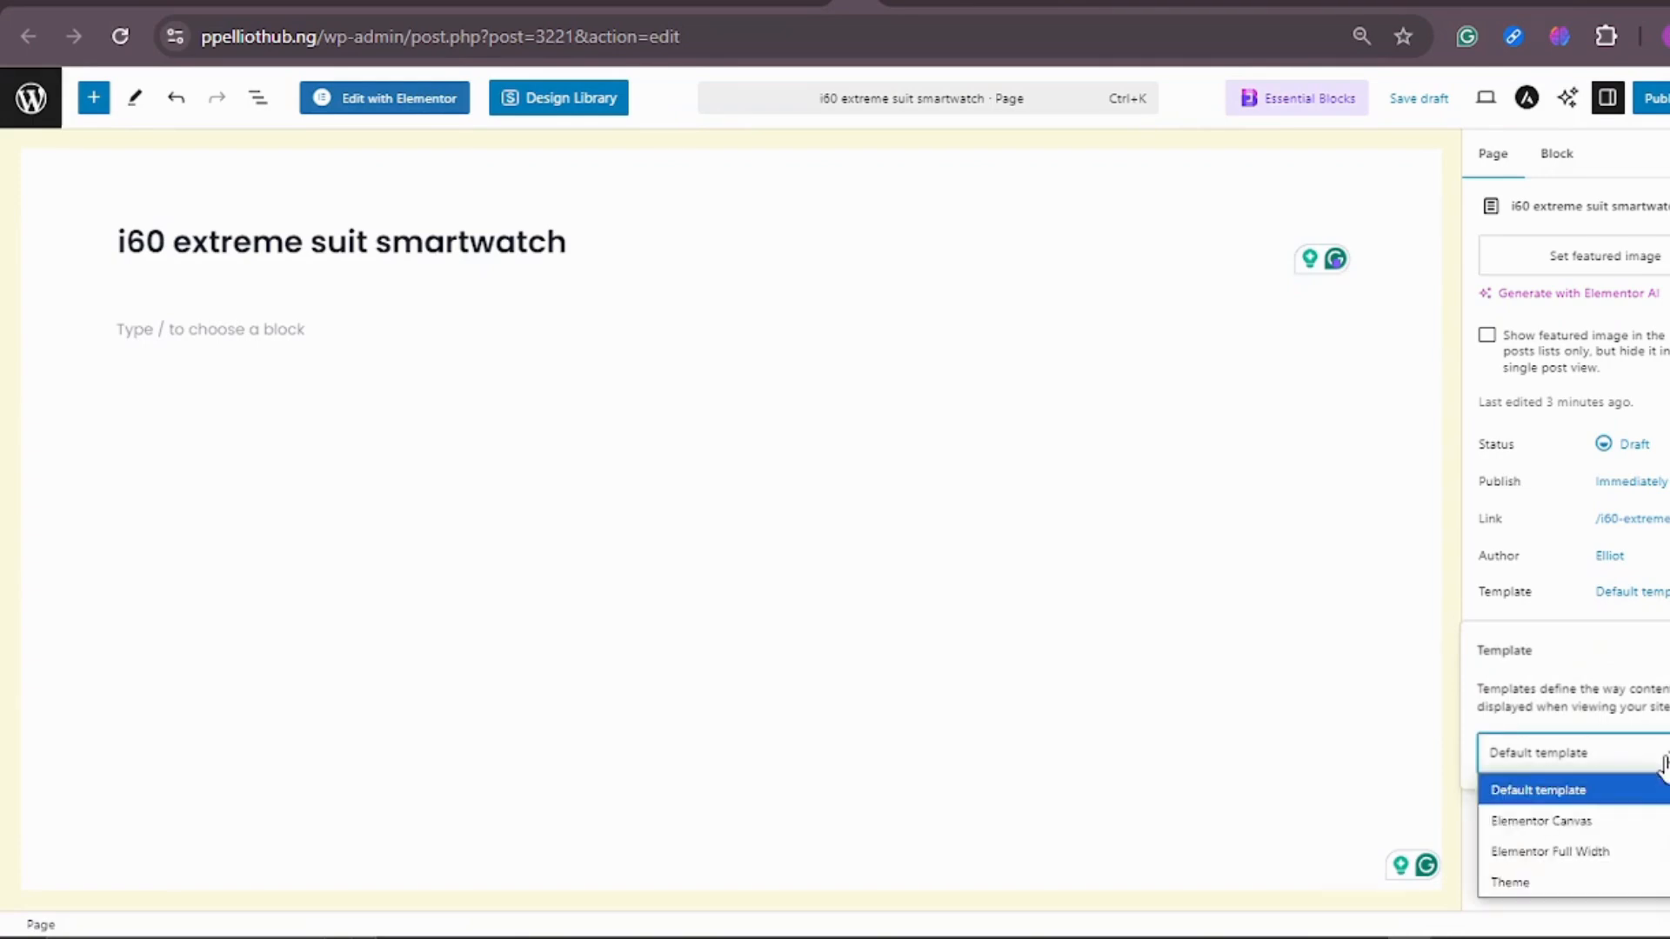
pyautogui.click(1600, 825)
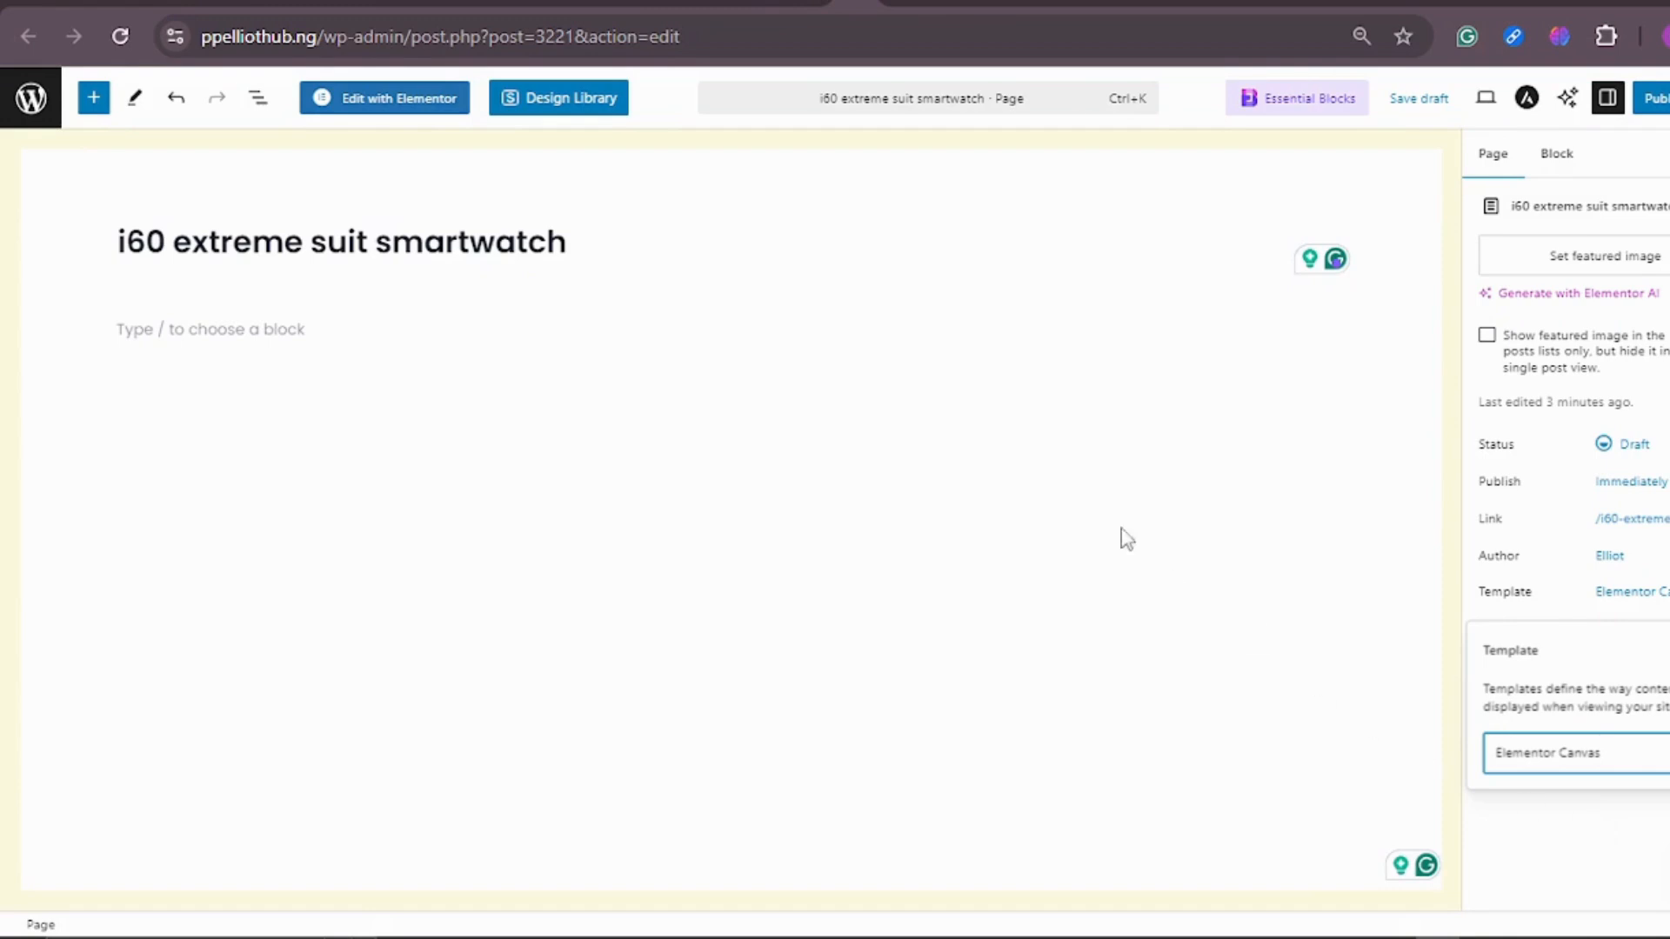
# Step: Publish the i60 extreme suit smartwatch page and view the live page in a new browser tab
pyautogui.click(1659, 105)
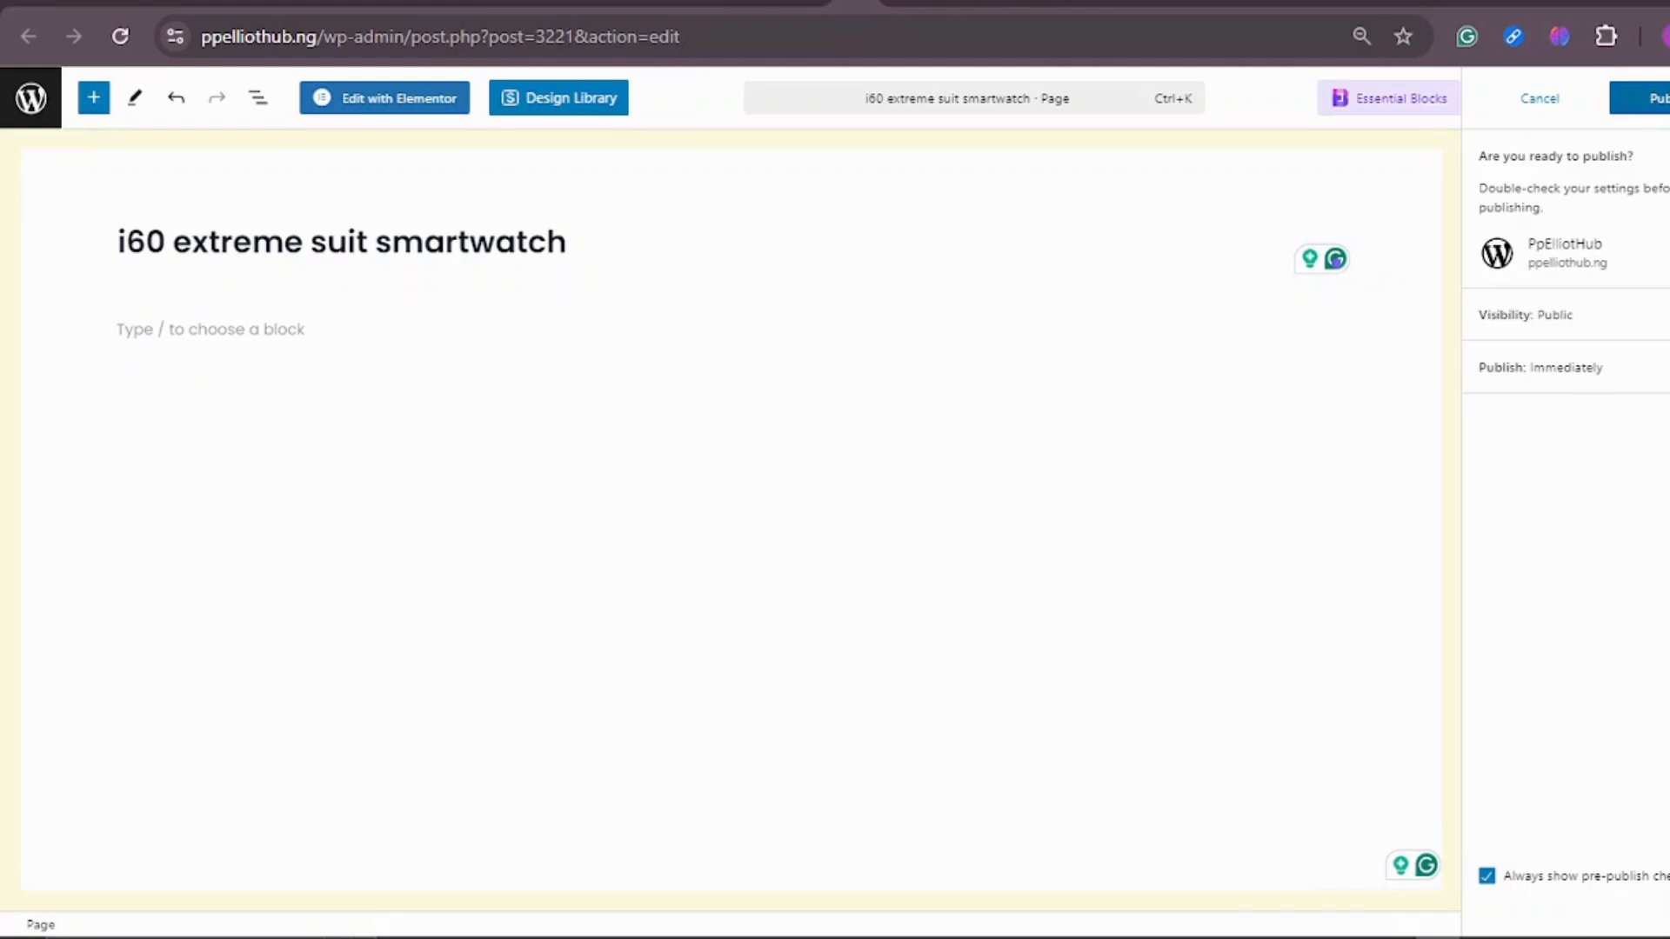
pyautogui.click(1648, 98)
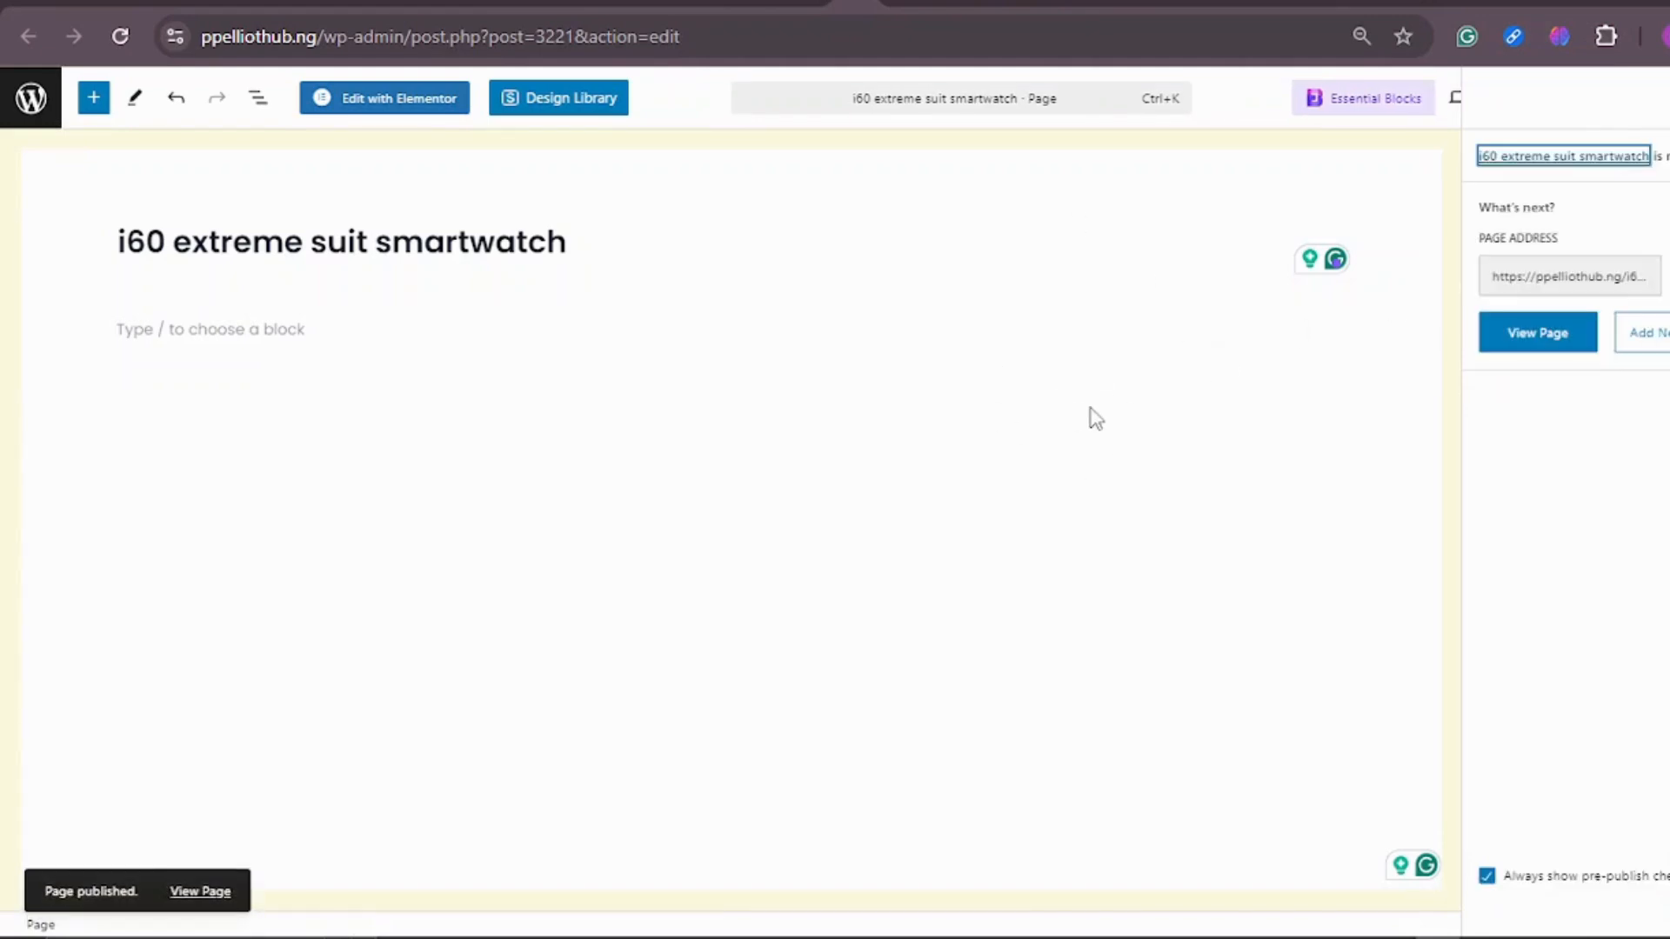
pyautogui.rightClick(1516, 335)
pyautogui.click(1331, 365)
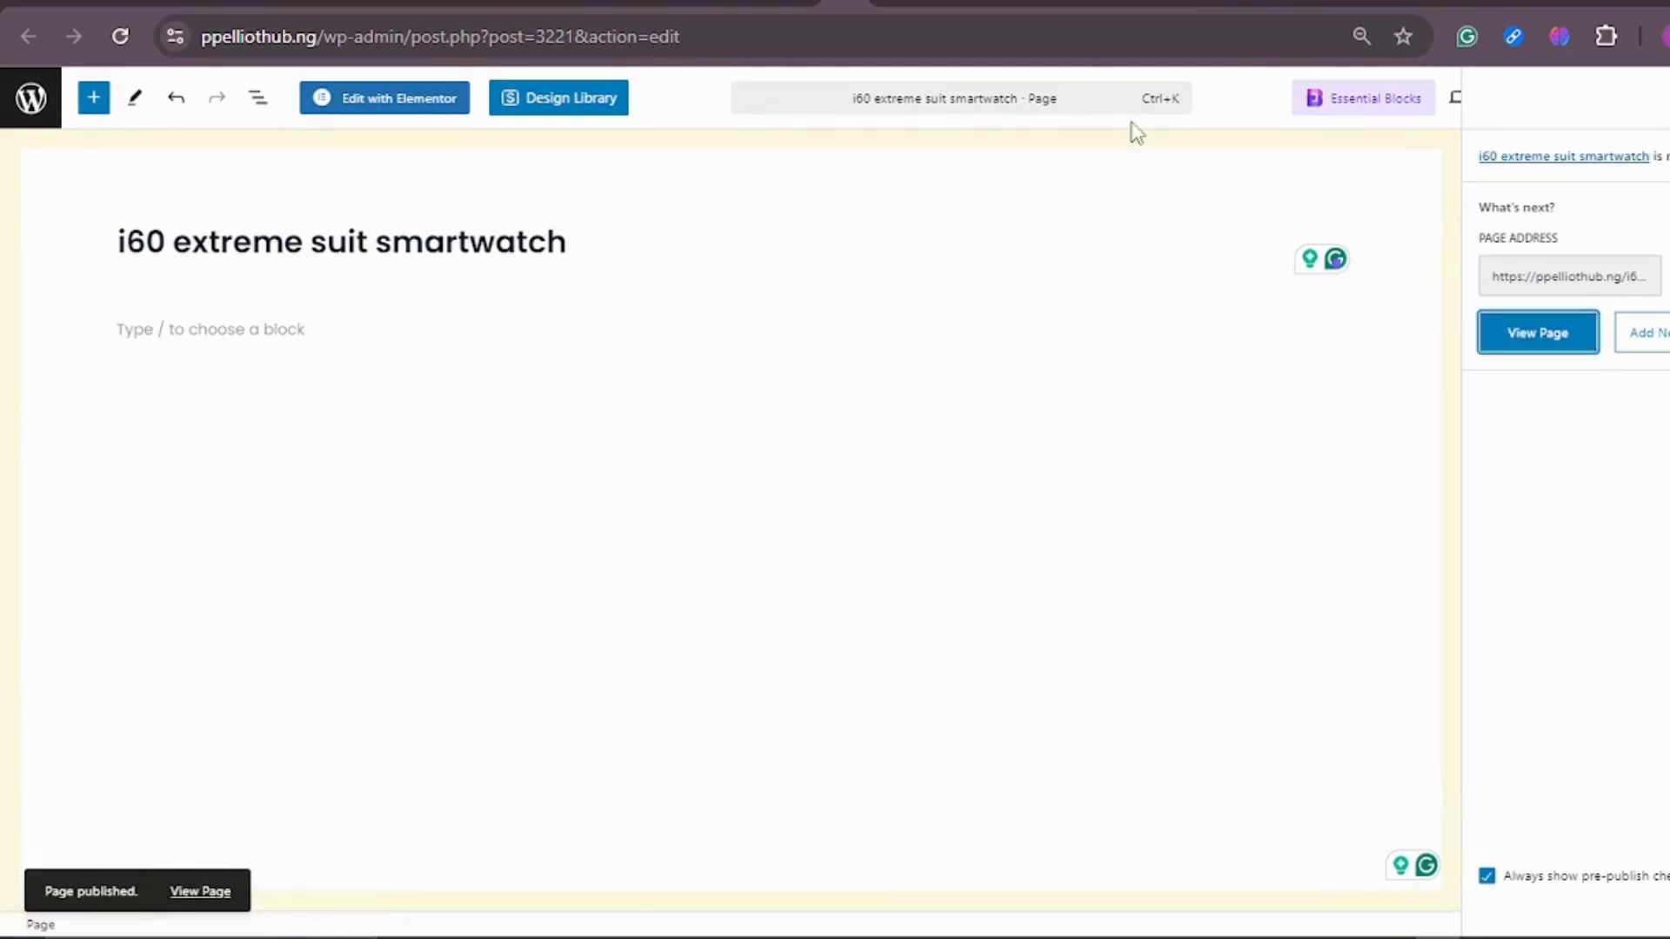
pyautogui.click(911, 3)
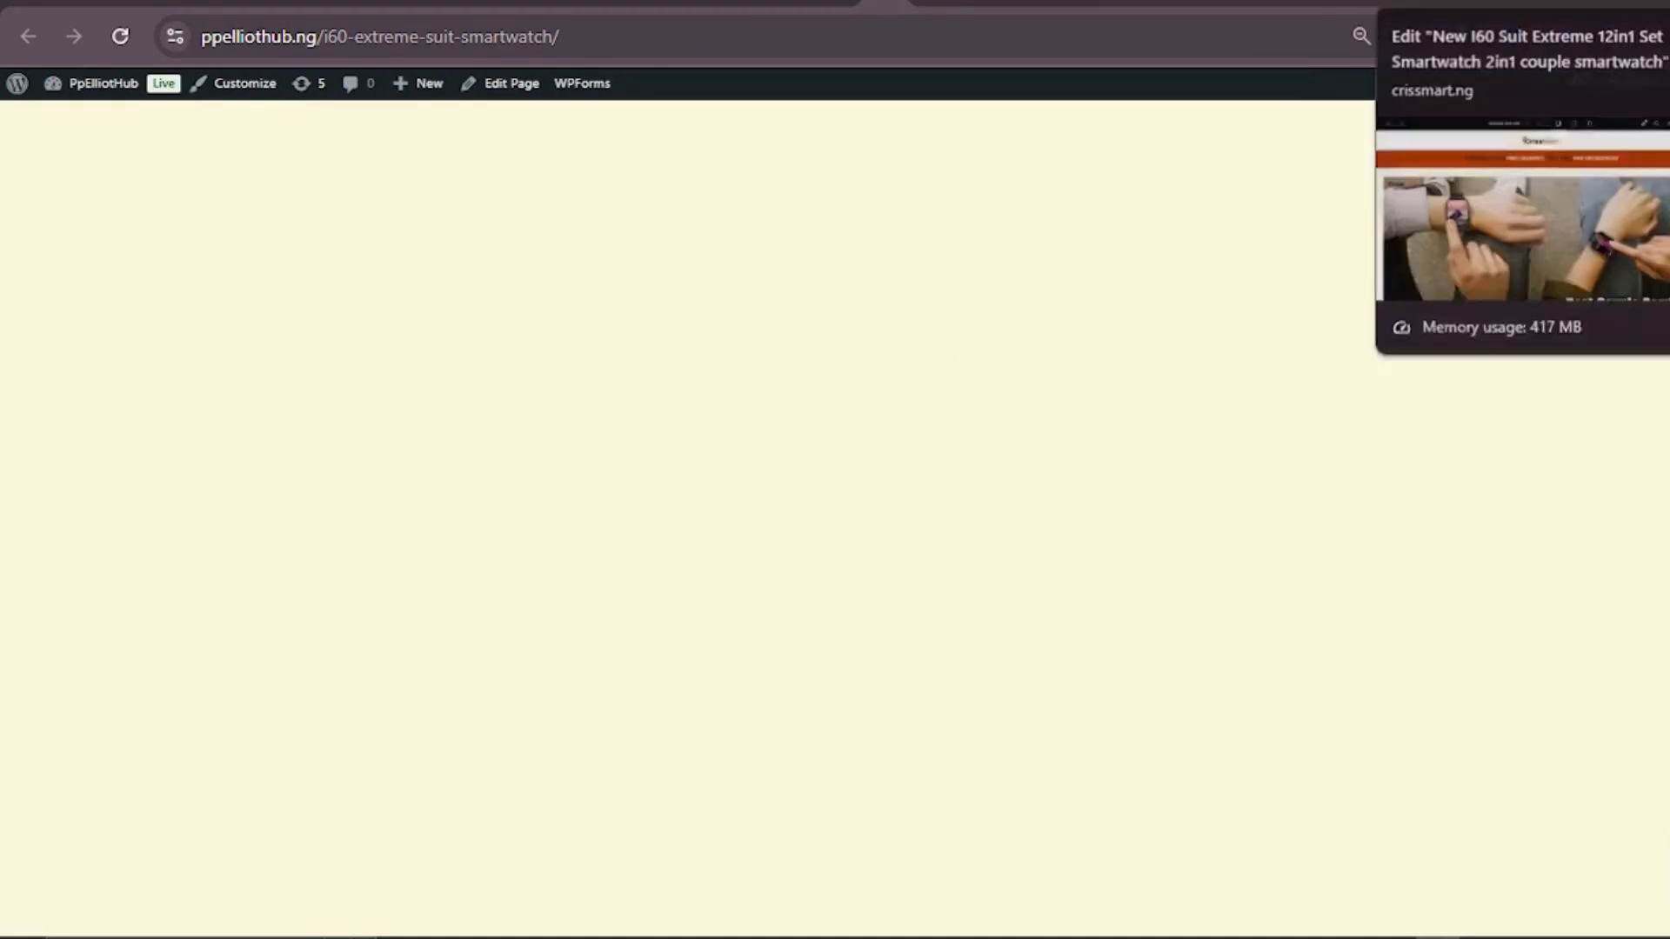
# Step: Compare the store's homepage header and content with the blank live smartwatch page
pyautogui.click(917, 3)
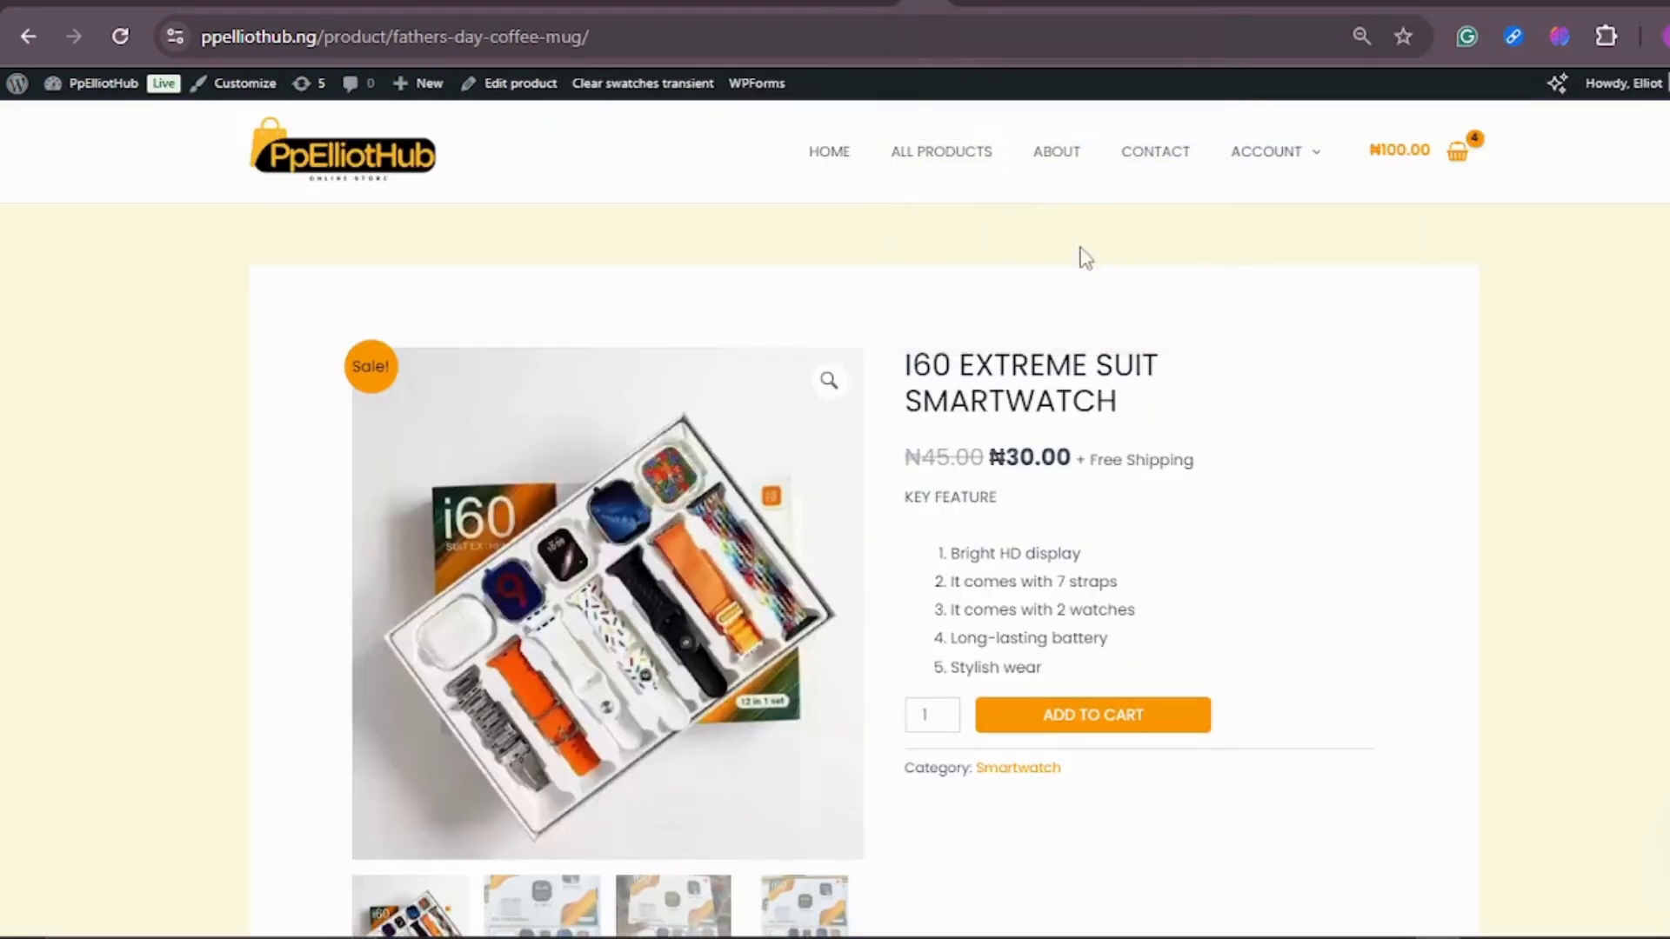
pyautogui.click(835, 152)
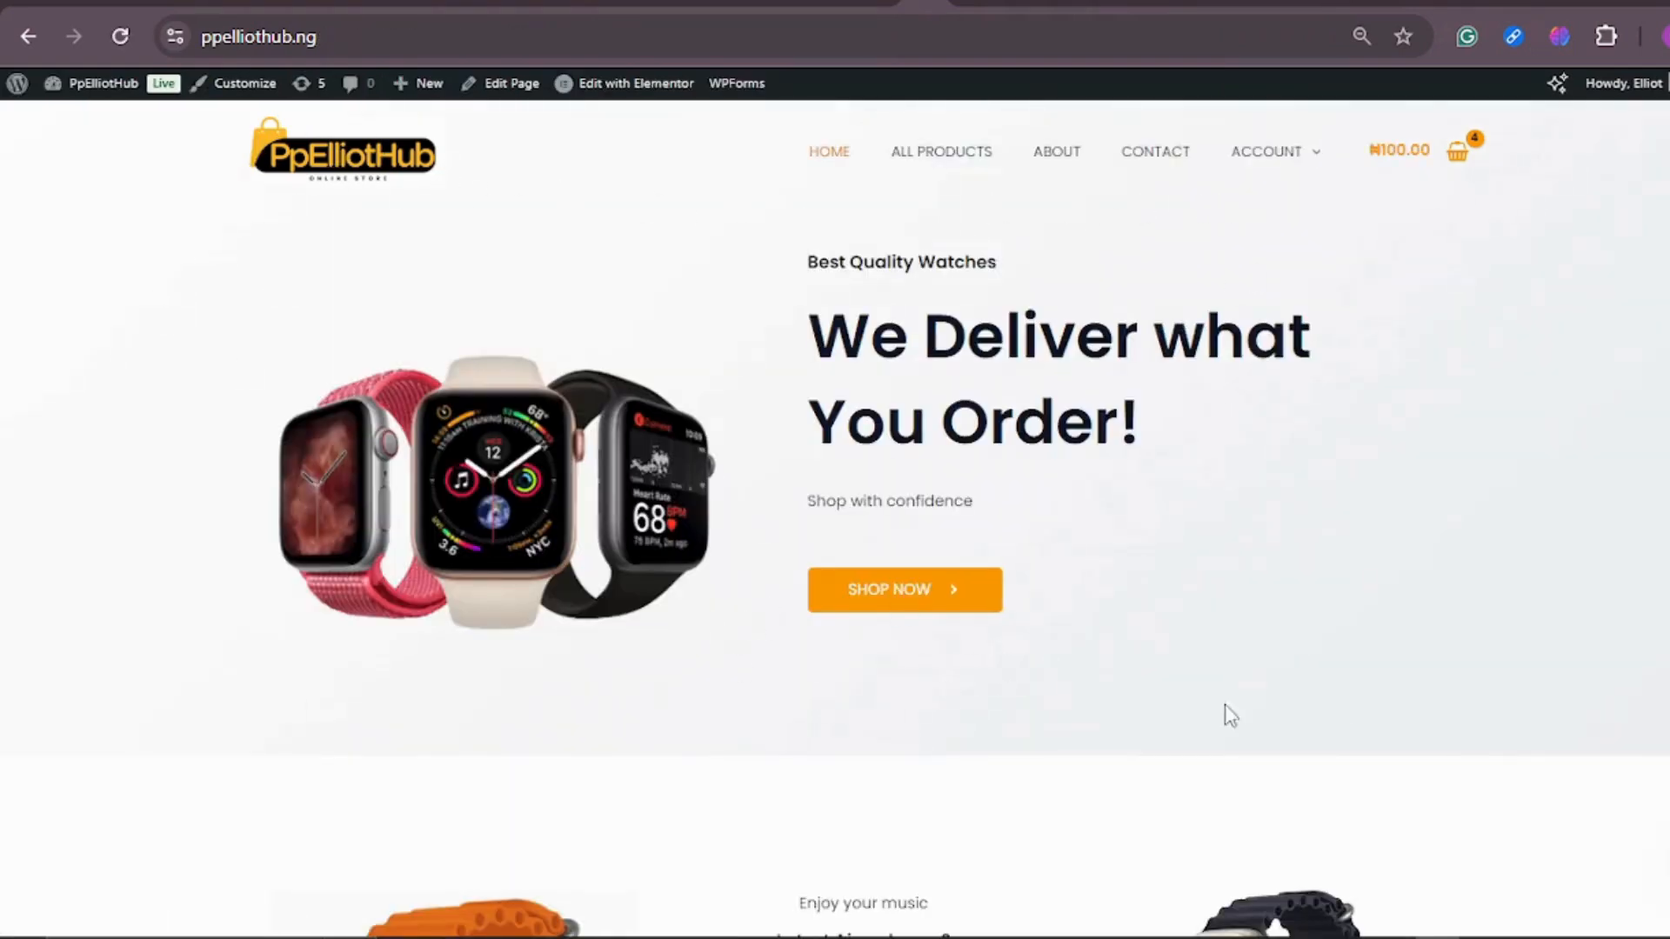
pyautogui.scroll(-5, 1114, 697)
pyautogui.scroll(5, 1218, 462)
pyautogui.click(877, 3)
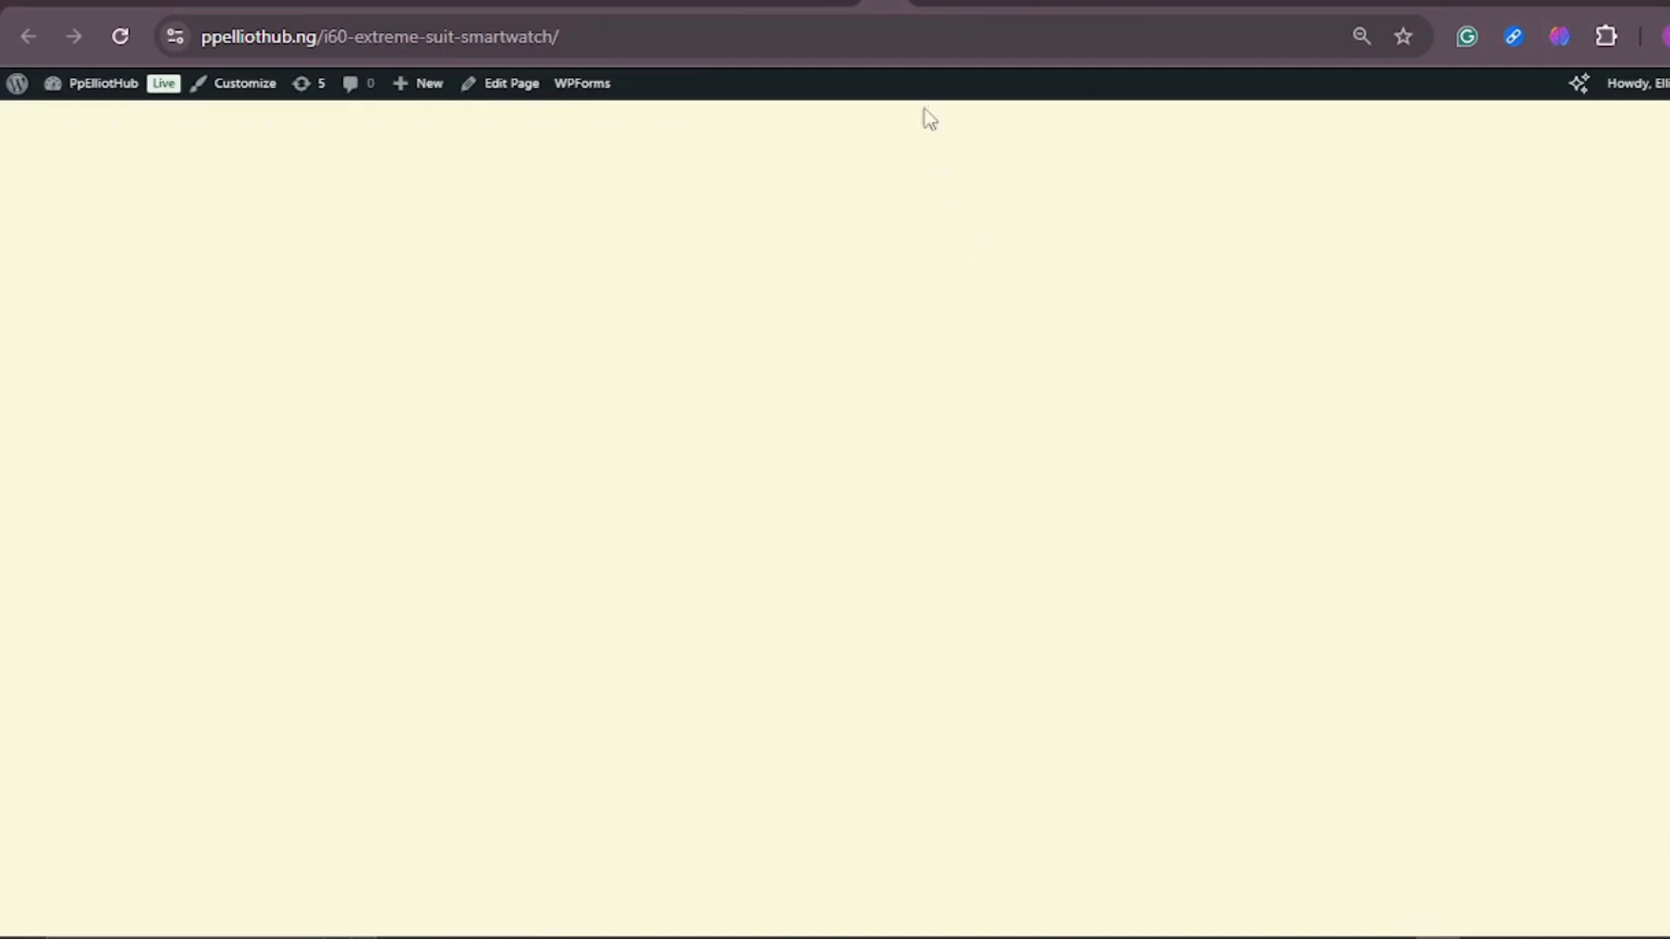
# Step: Open the i60 extreme suit smartwatch page for editing with Elementor
pyautogui.click(875, 7)
pyautogui.click(875, 9)
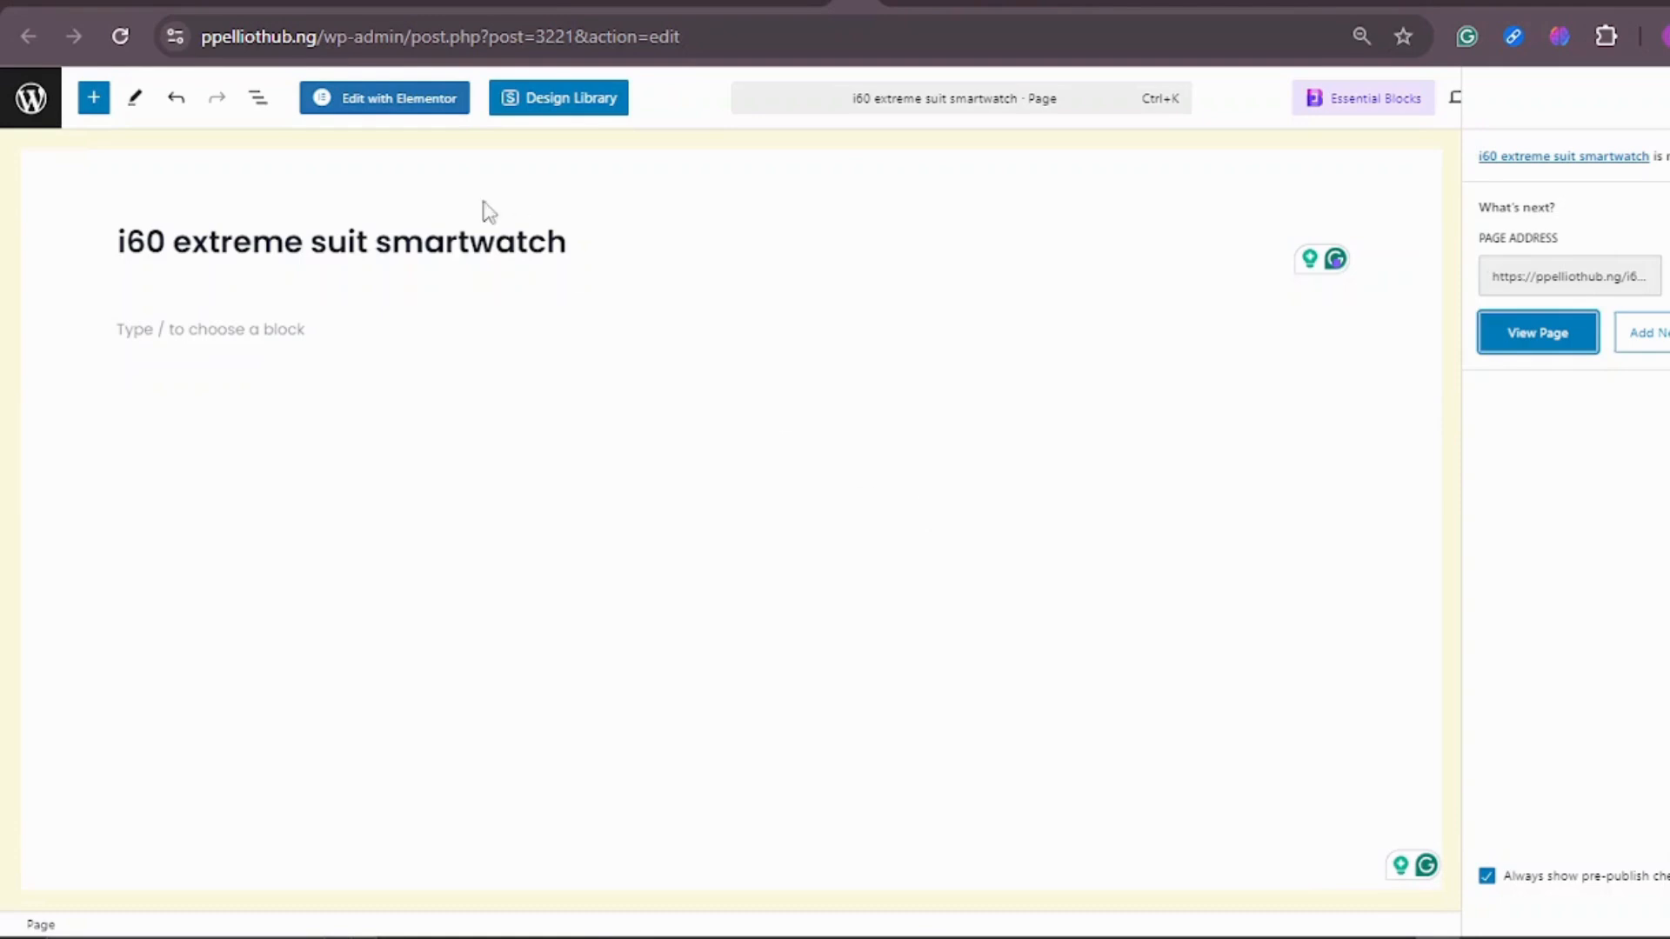
pyautogui.click(388, 109)
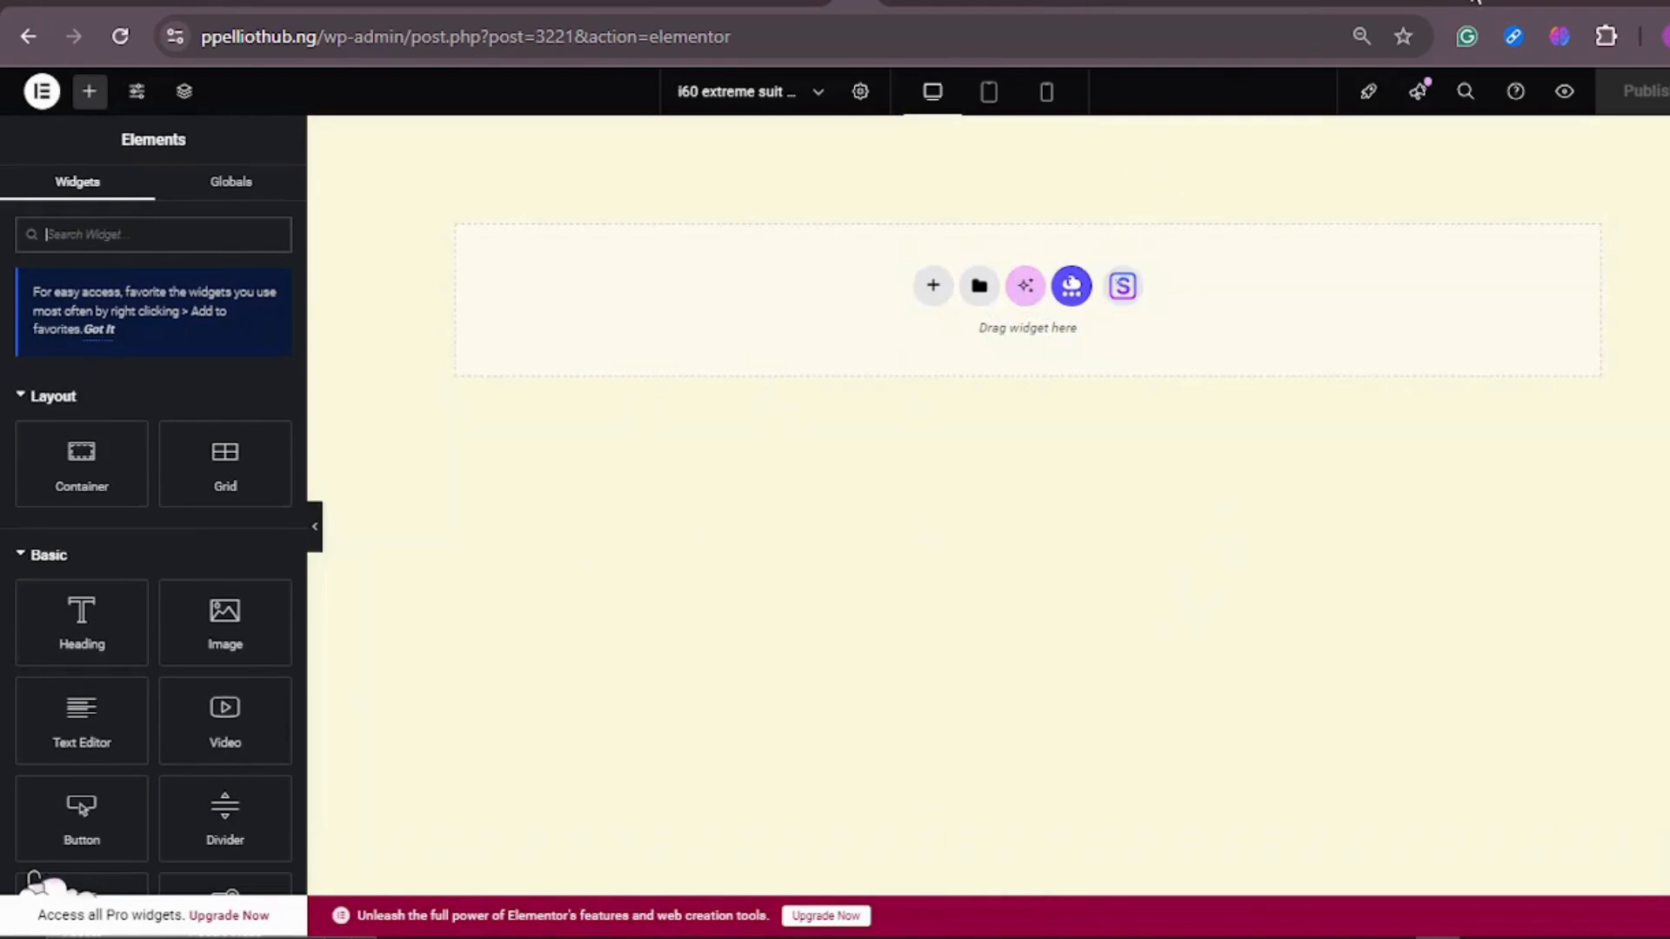
# Step: Check the logo header at the beginning of the CrissMart reference landing page
pyautogui.click(1427, 6)
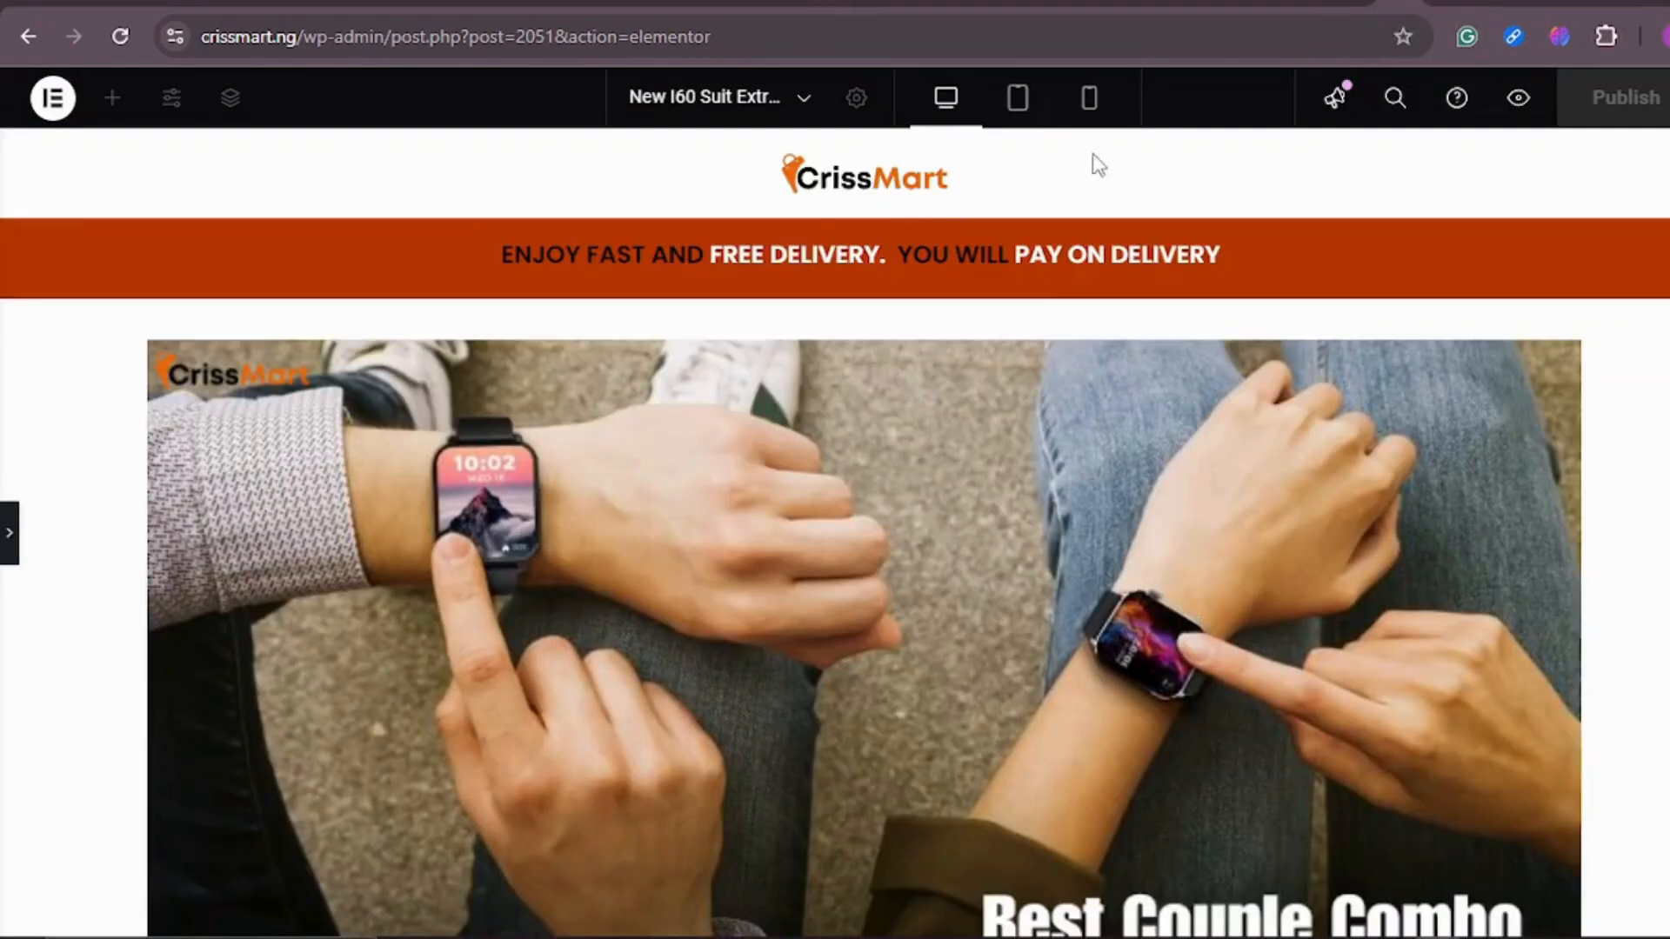
pyautogui.click(1392, 7)
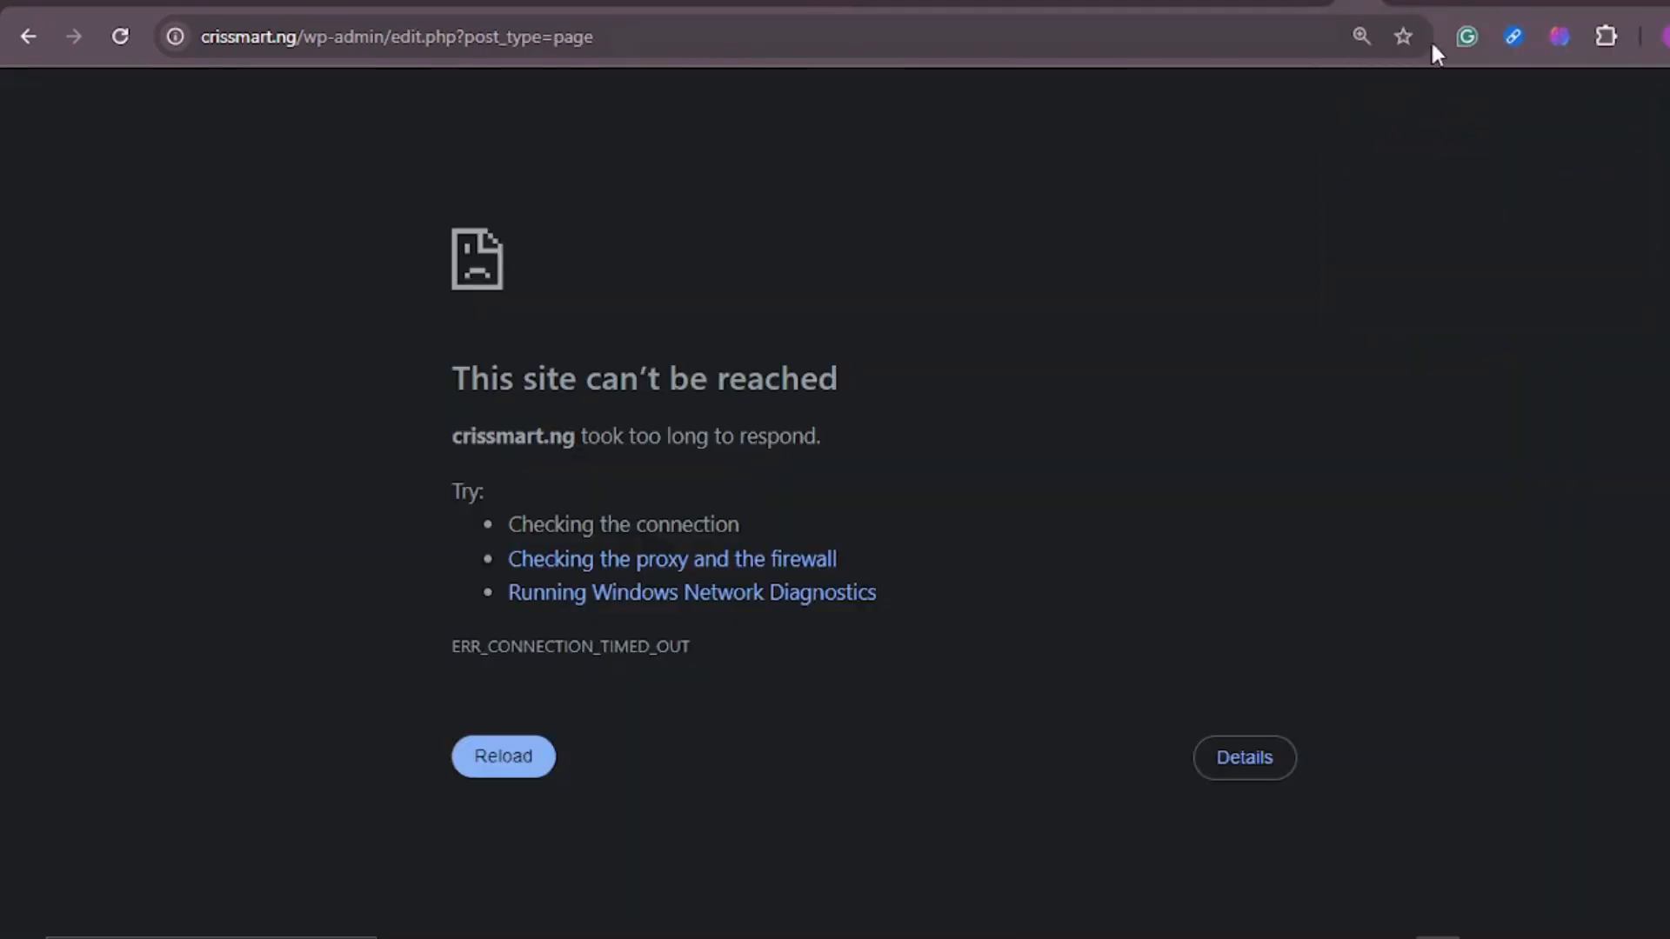
pyautogui.click(1390, 9)
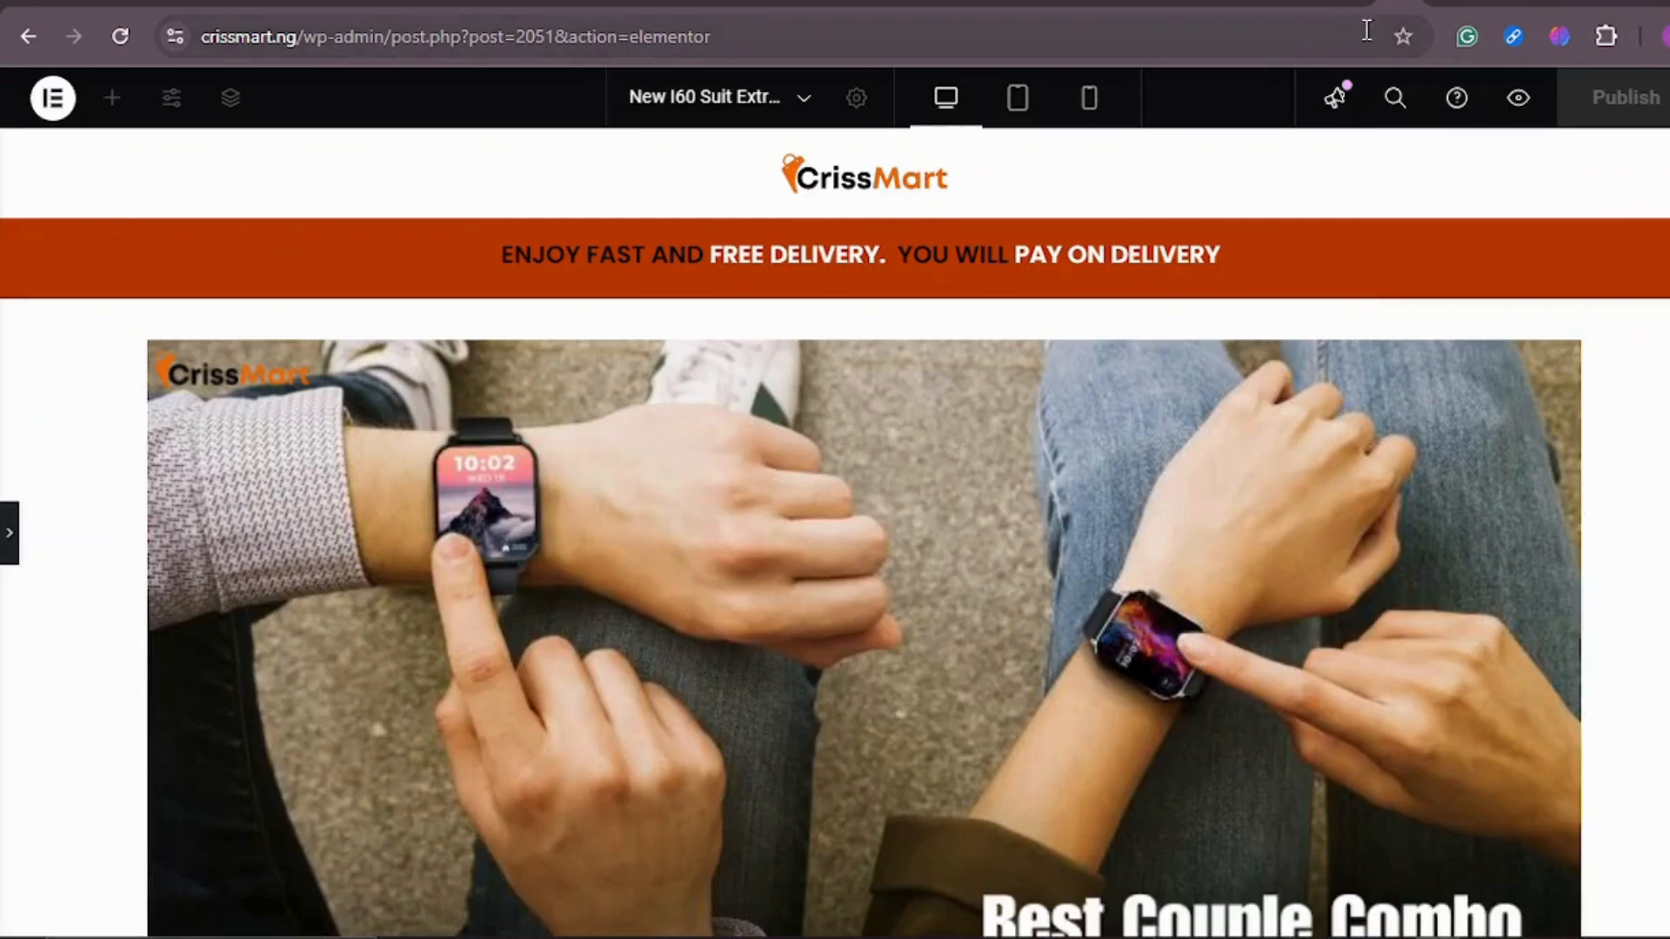
# Step: Add a Flexbox container with the single-row structure to the smartwatch page and place an Image widget inside it
pyautogui.click(861, 7)
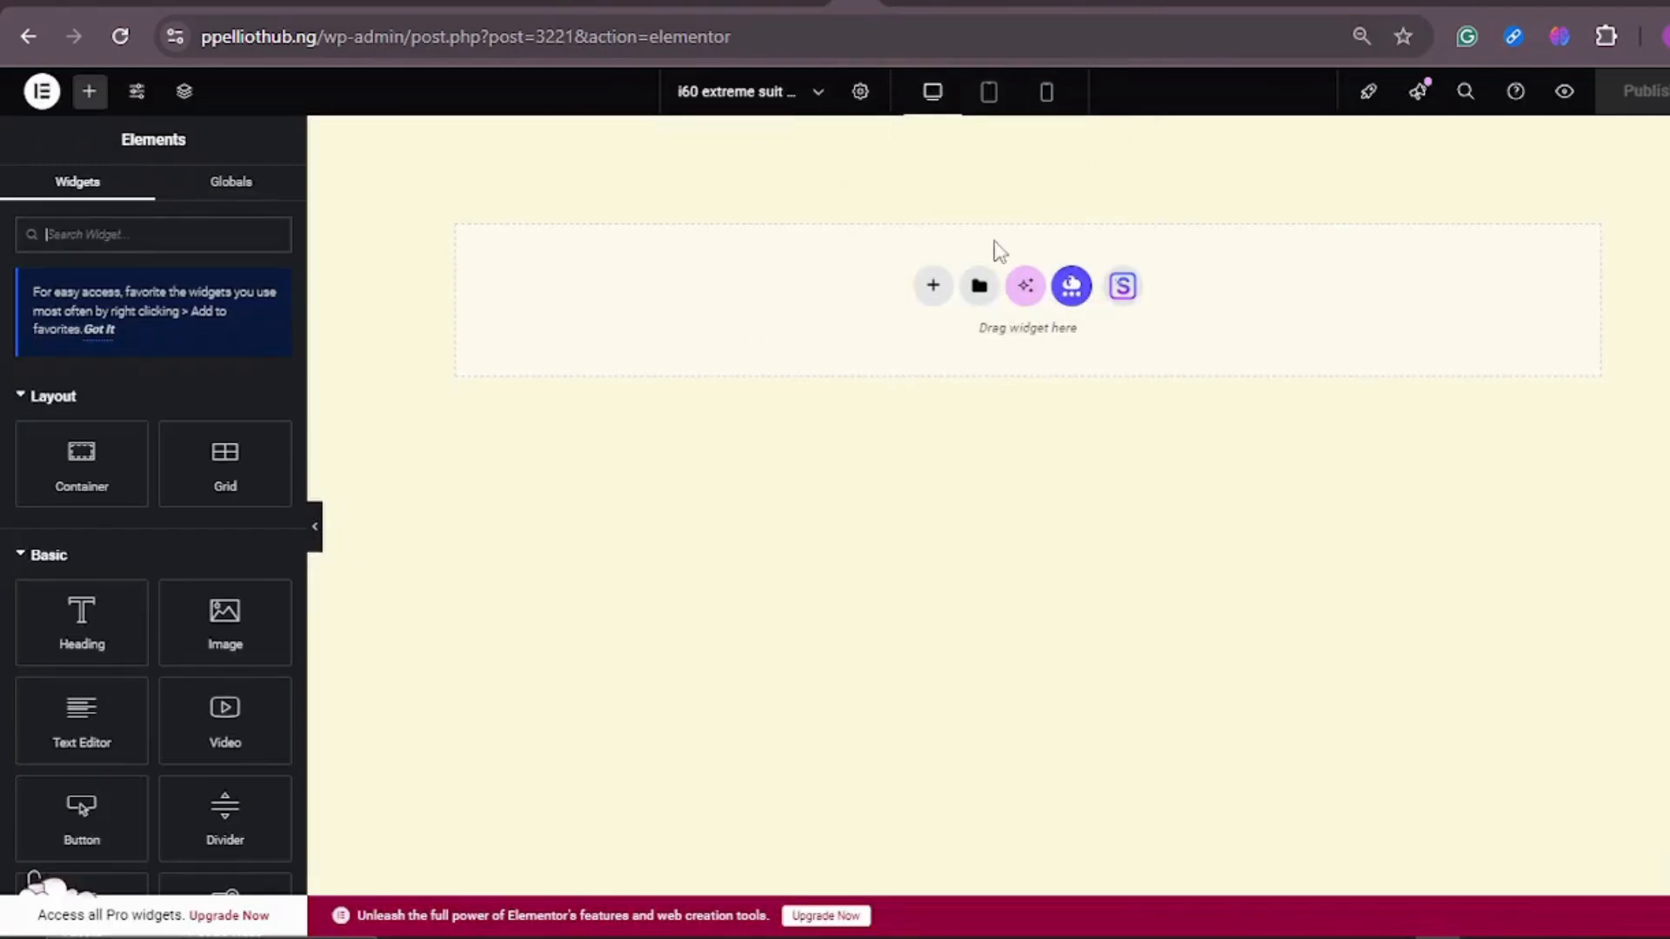
pyautogui.click(935, 287)
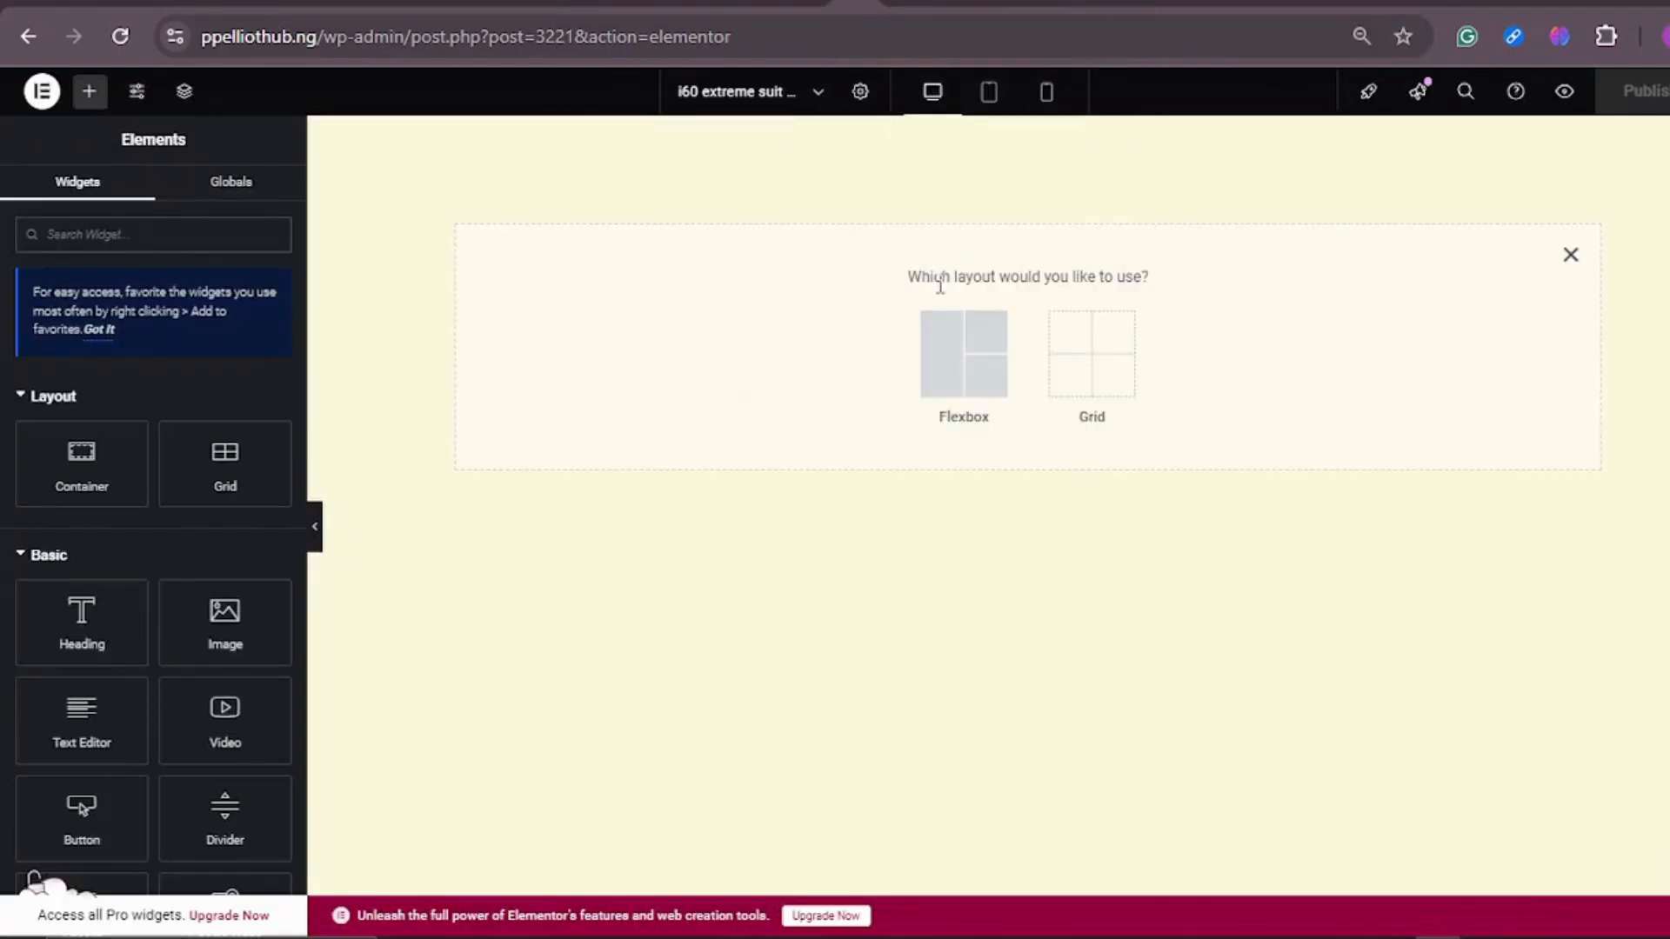
pyautogui.click(964, 363)
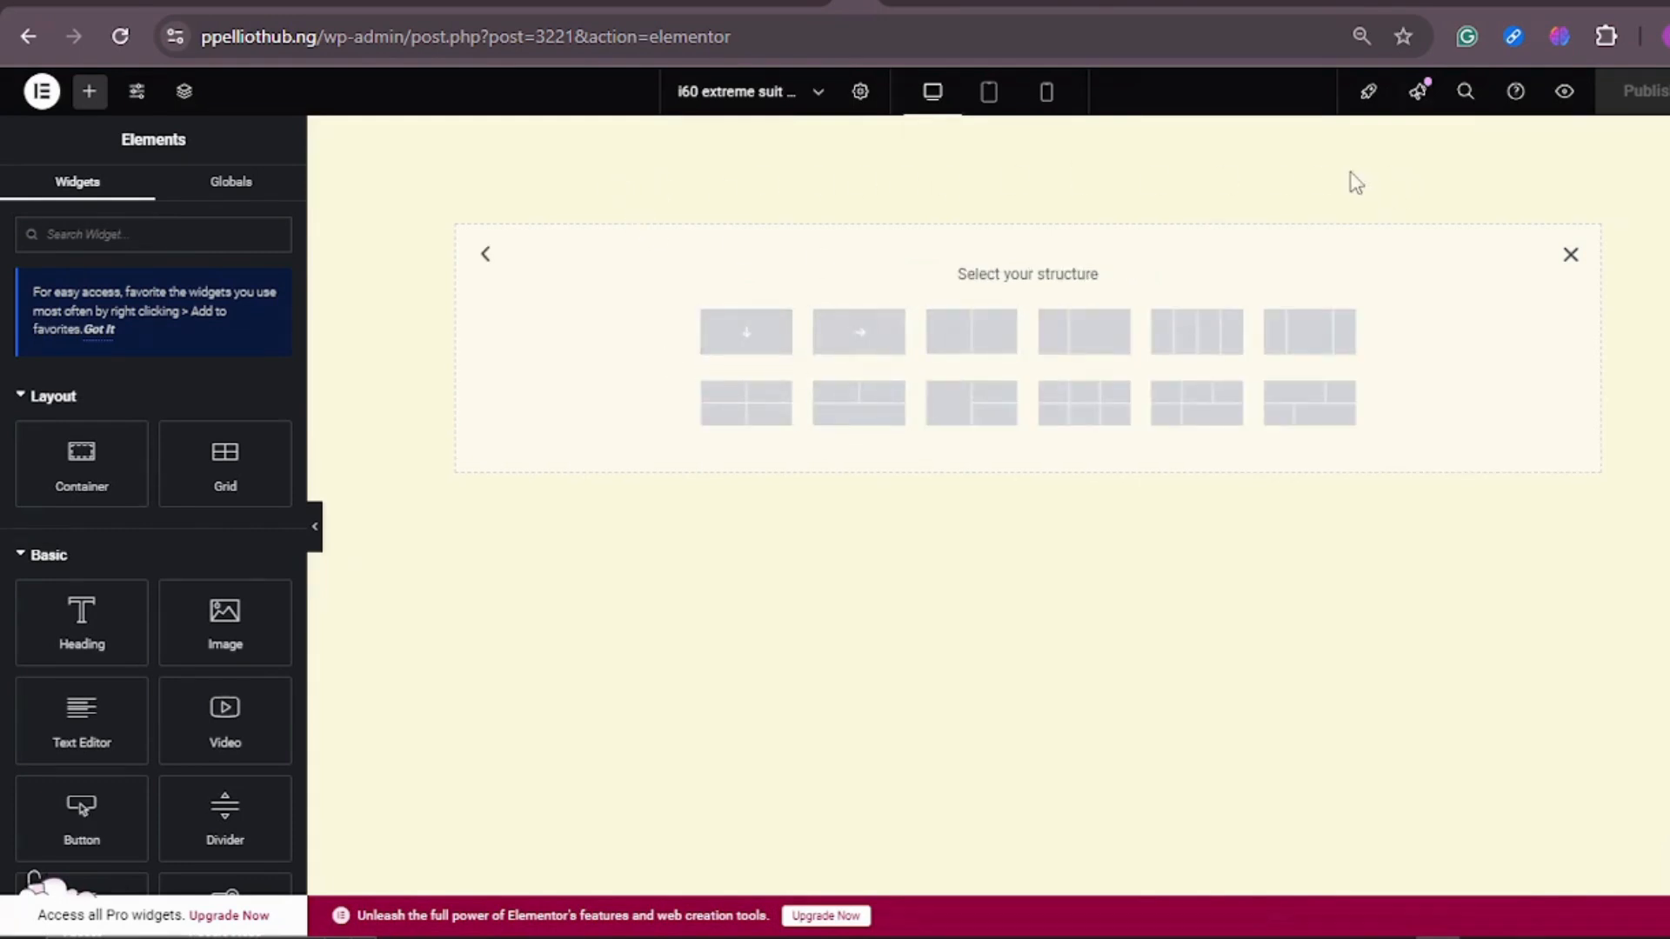
pyautogui.click(853, 346)
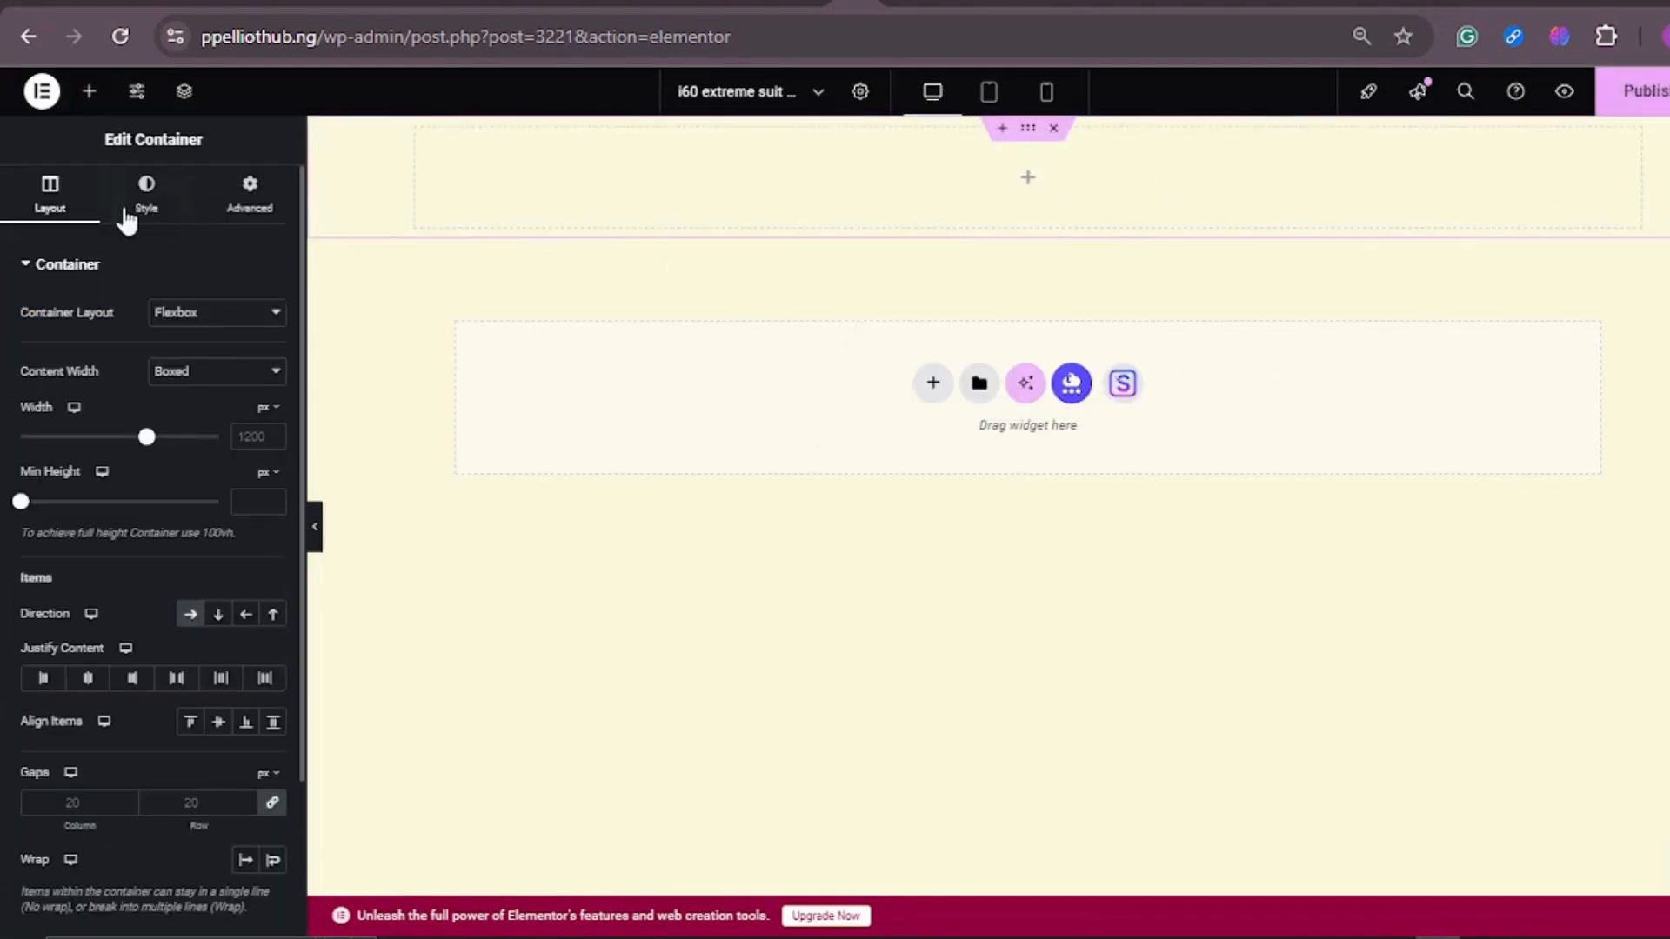
pyautogui.click(89, 91)
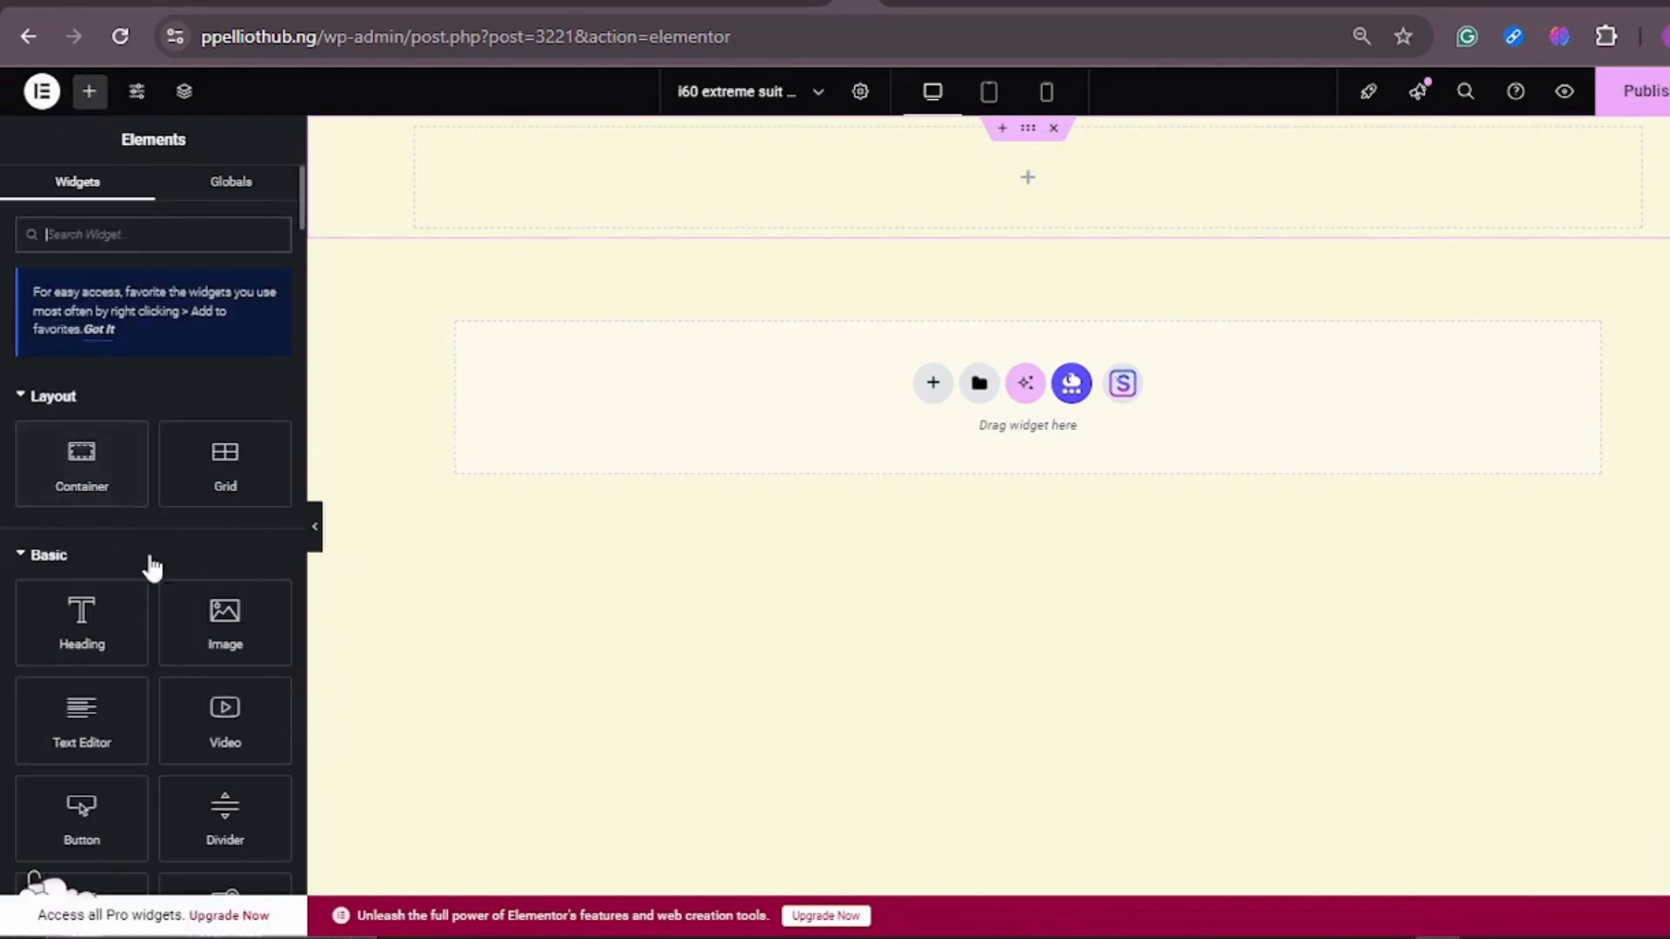
pyautogui.moveTo(227, 622); pyautogui.dragTo(1003, 187)
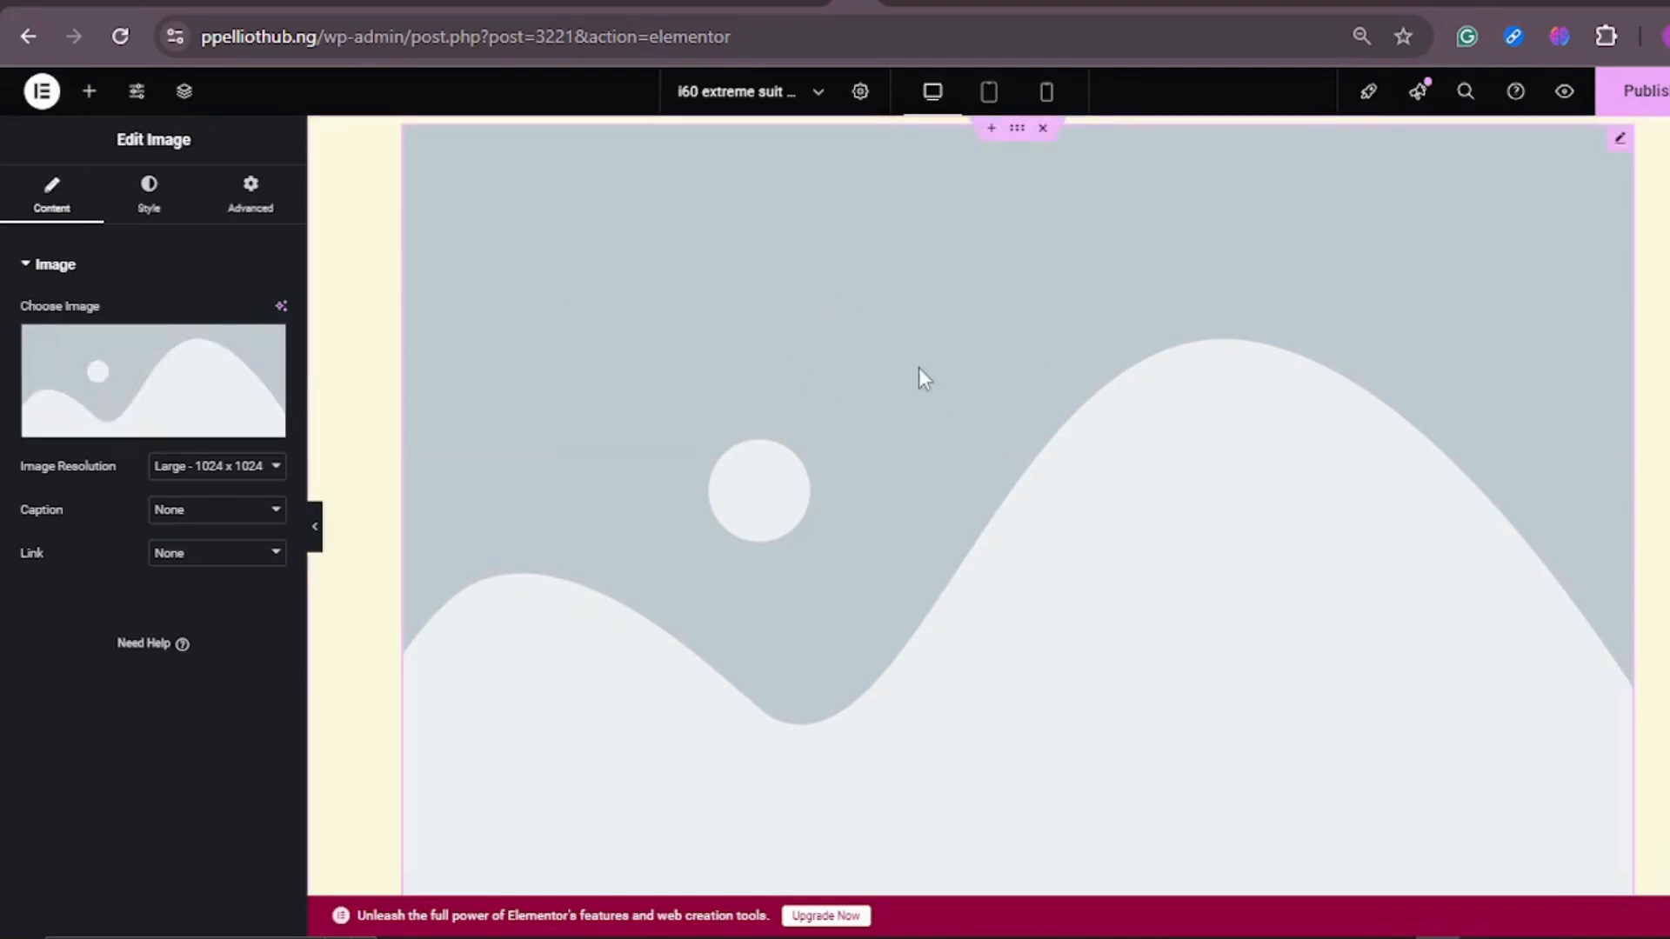
# Step: Look through the media library for a store logo to use in the Image widget
pyautogui.click(133, 383)
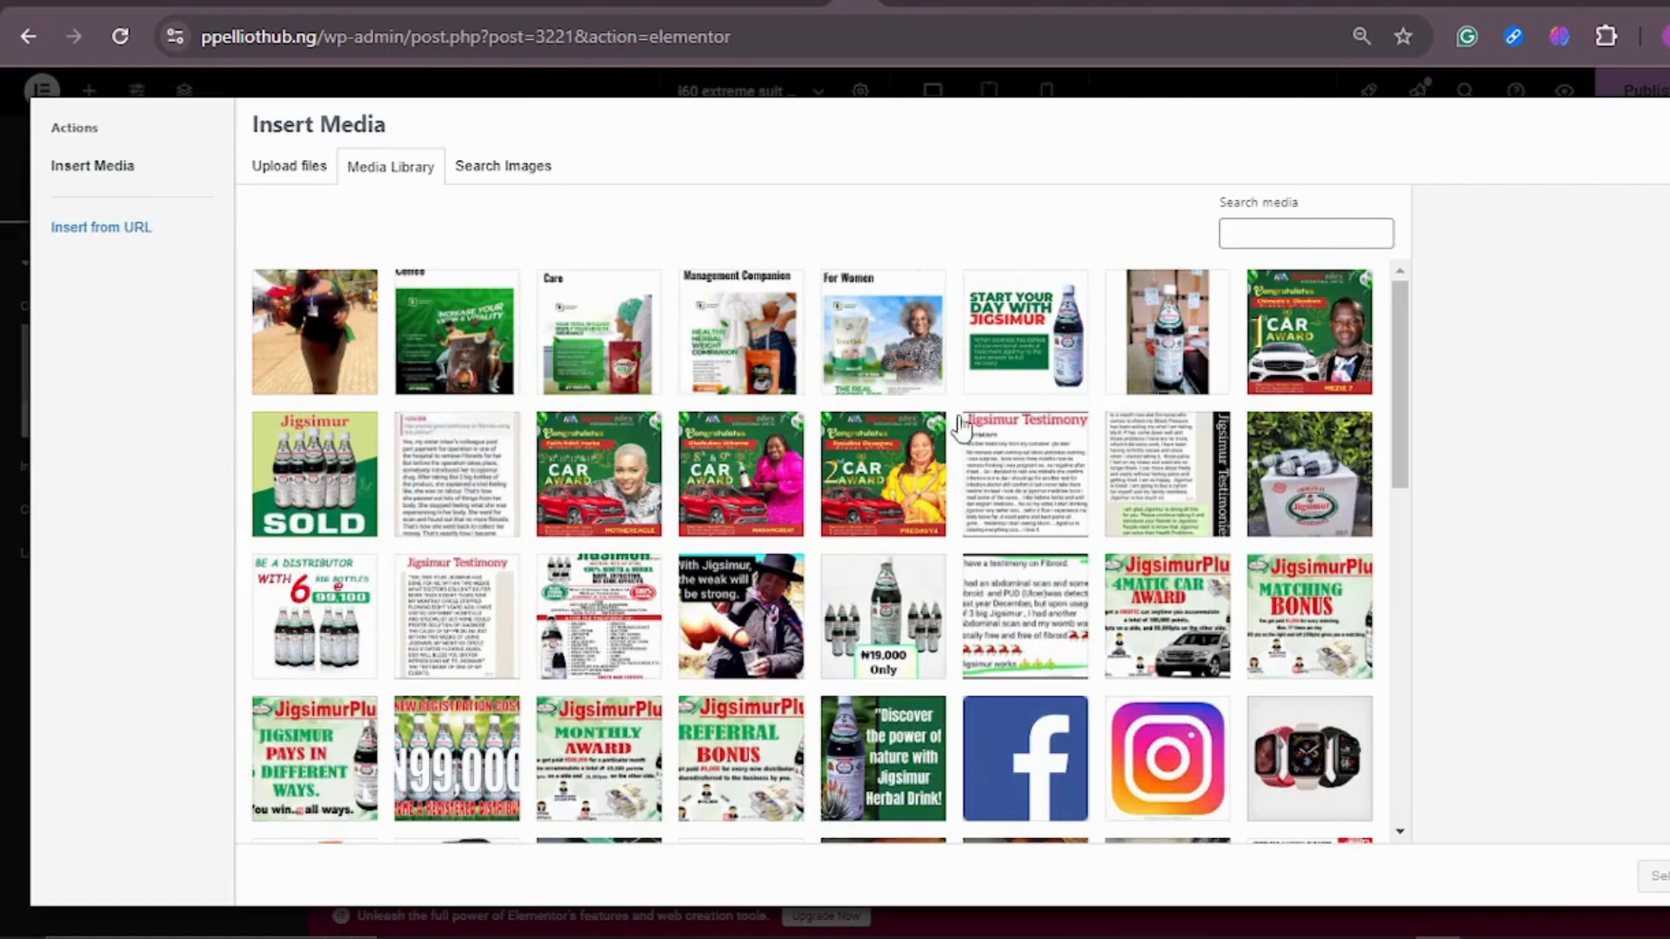
pyautogui.scroll(-4, 960, 413)
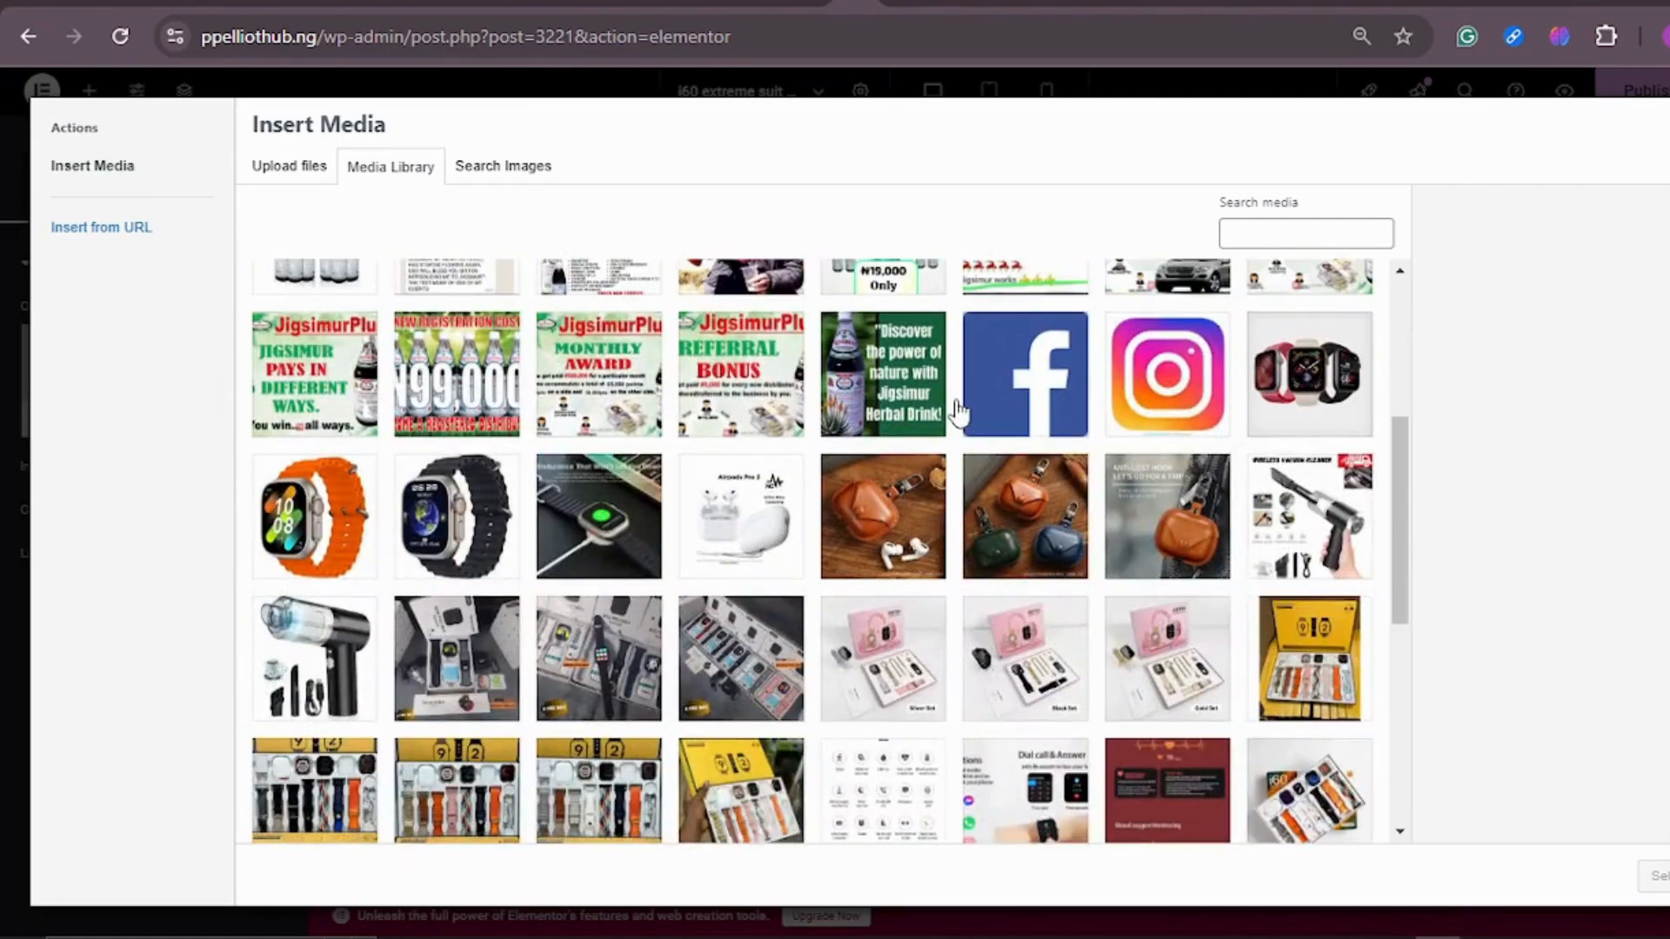
pyautogui.scroll(-6, 957, 413)
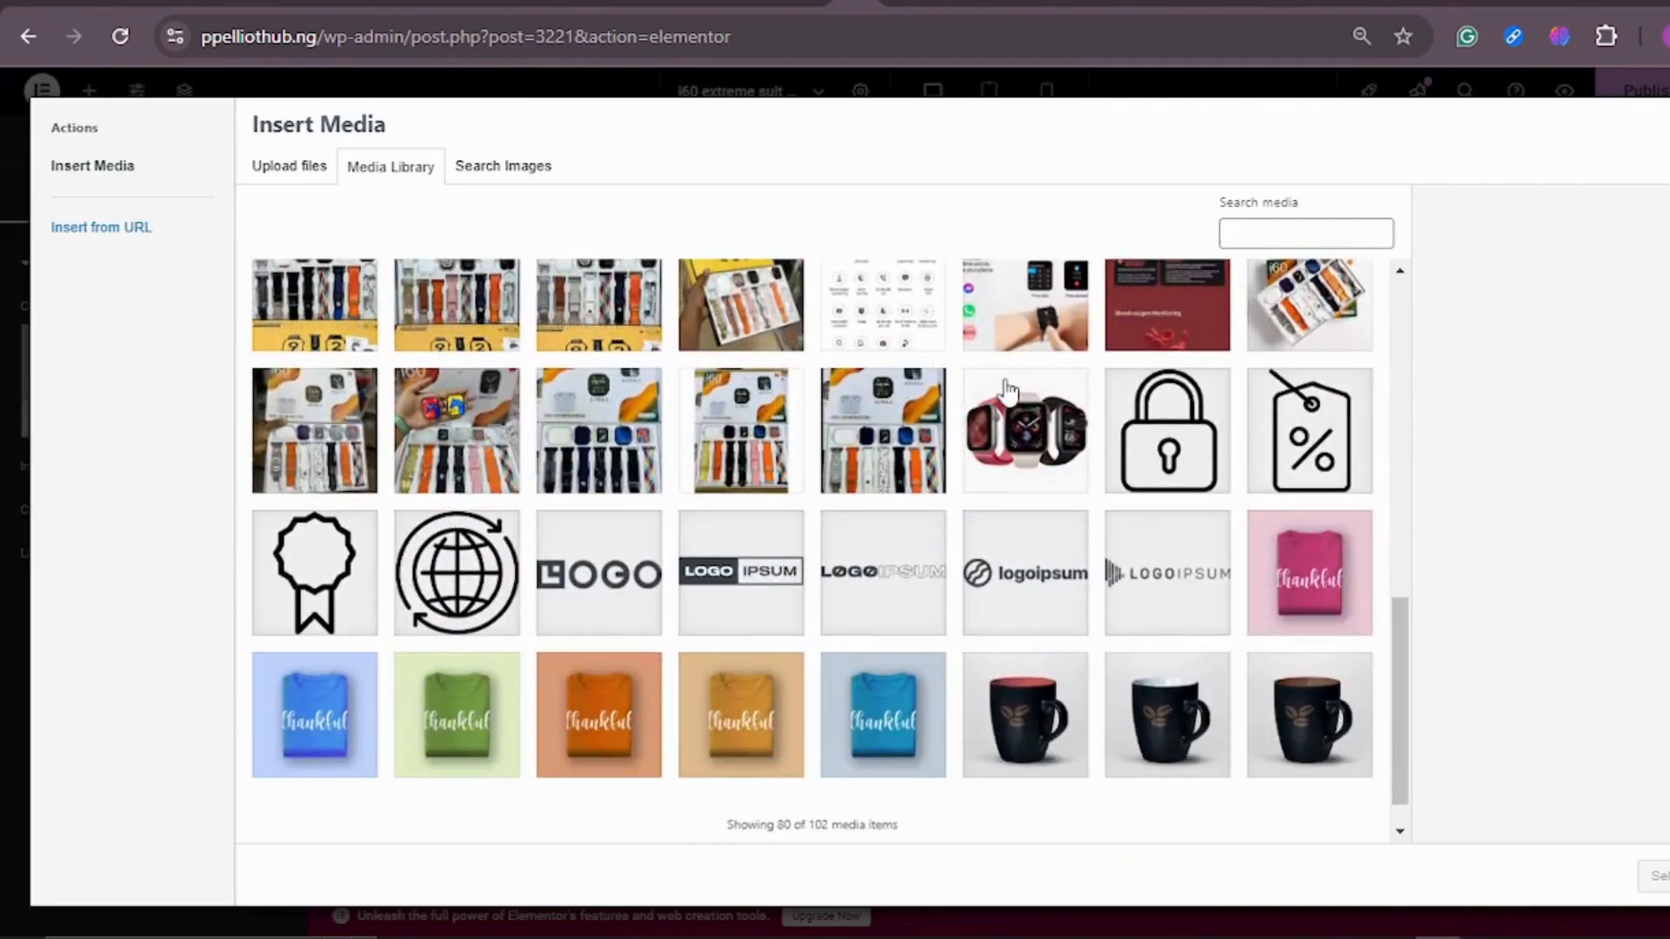
pyautogui.scroll(3, 1007, 392)
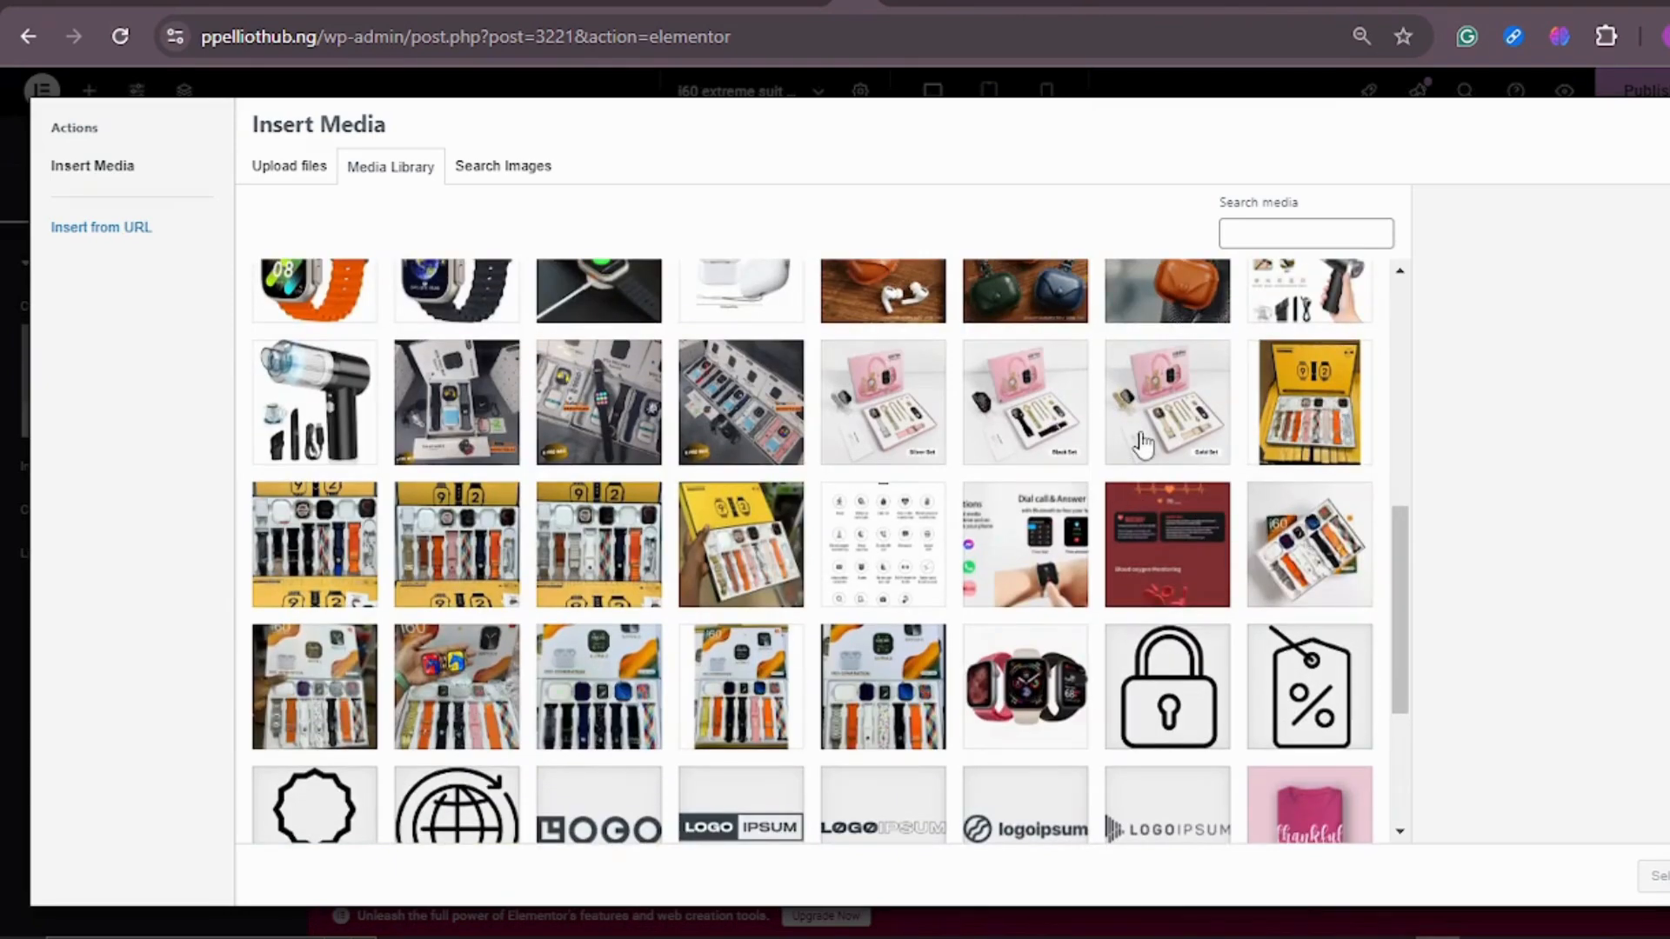
pyautogui.scroll(-3, 1139, 439)
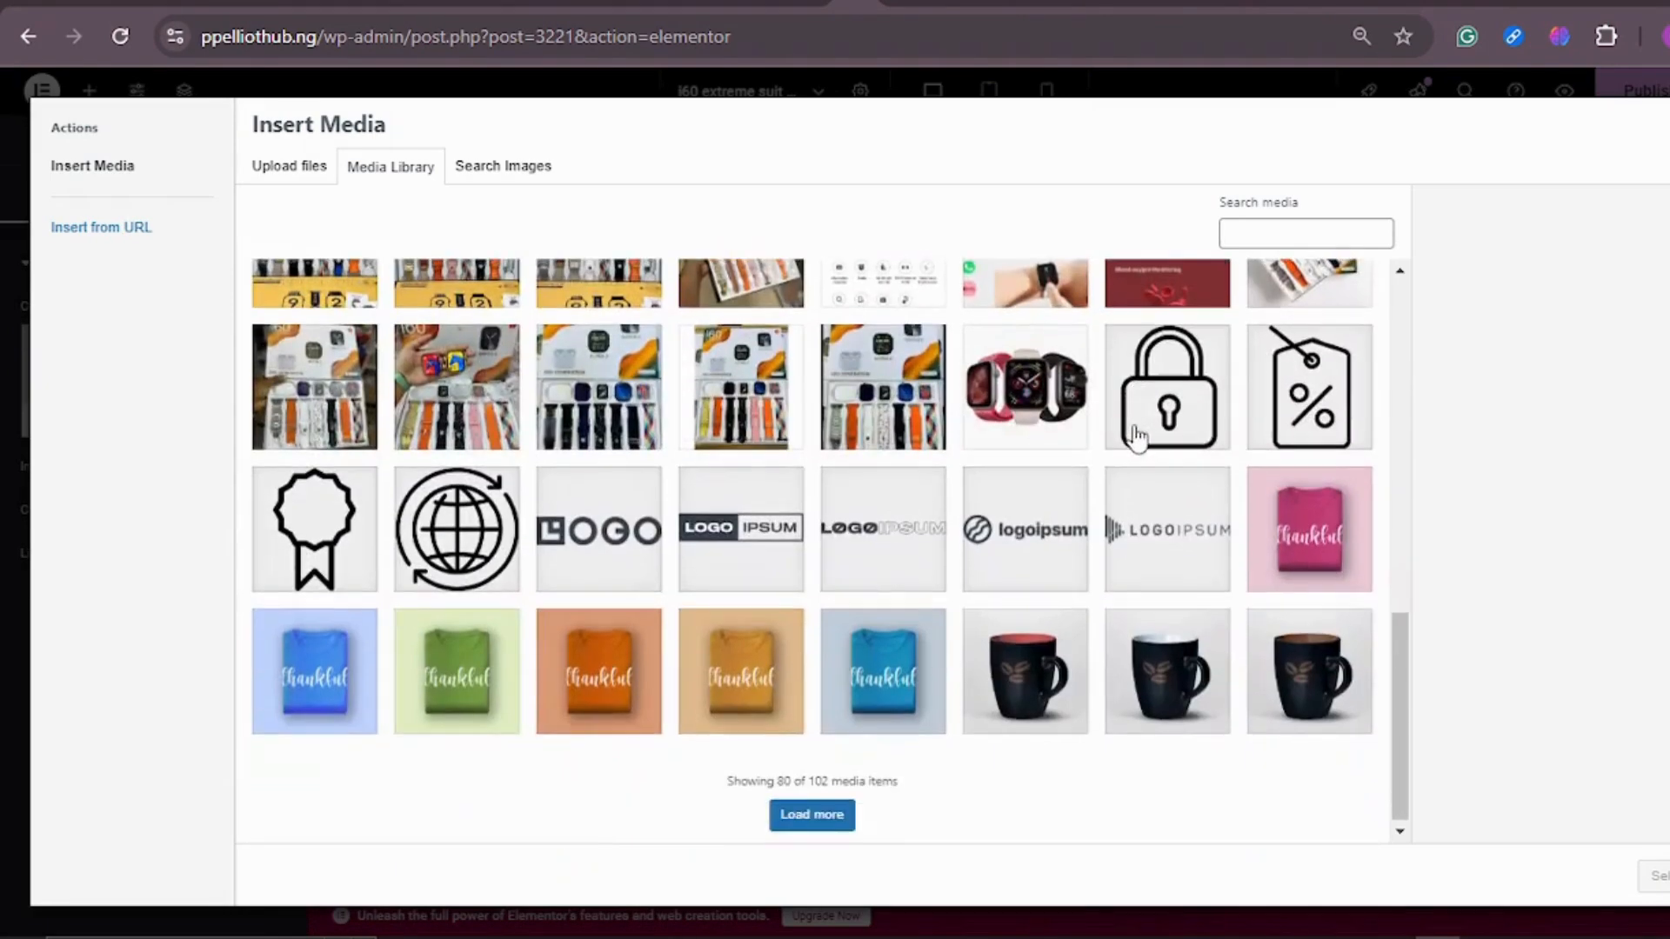
pyautogui.scroll(10, 1137, 438)
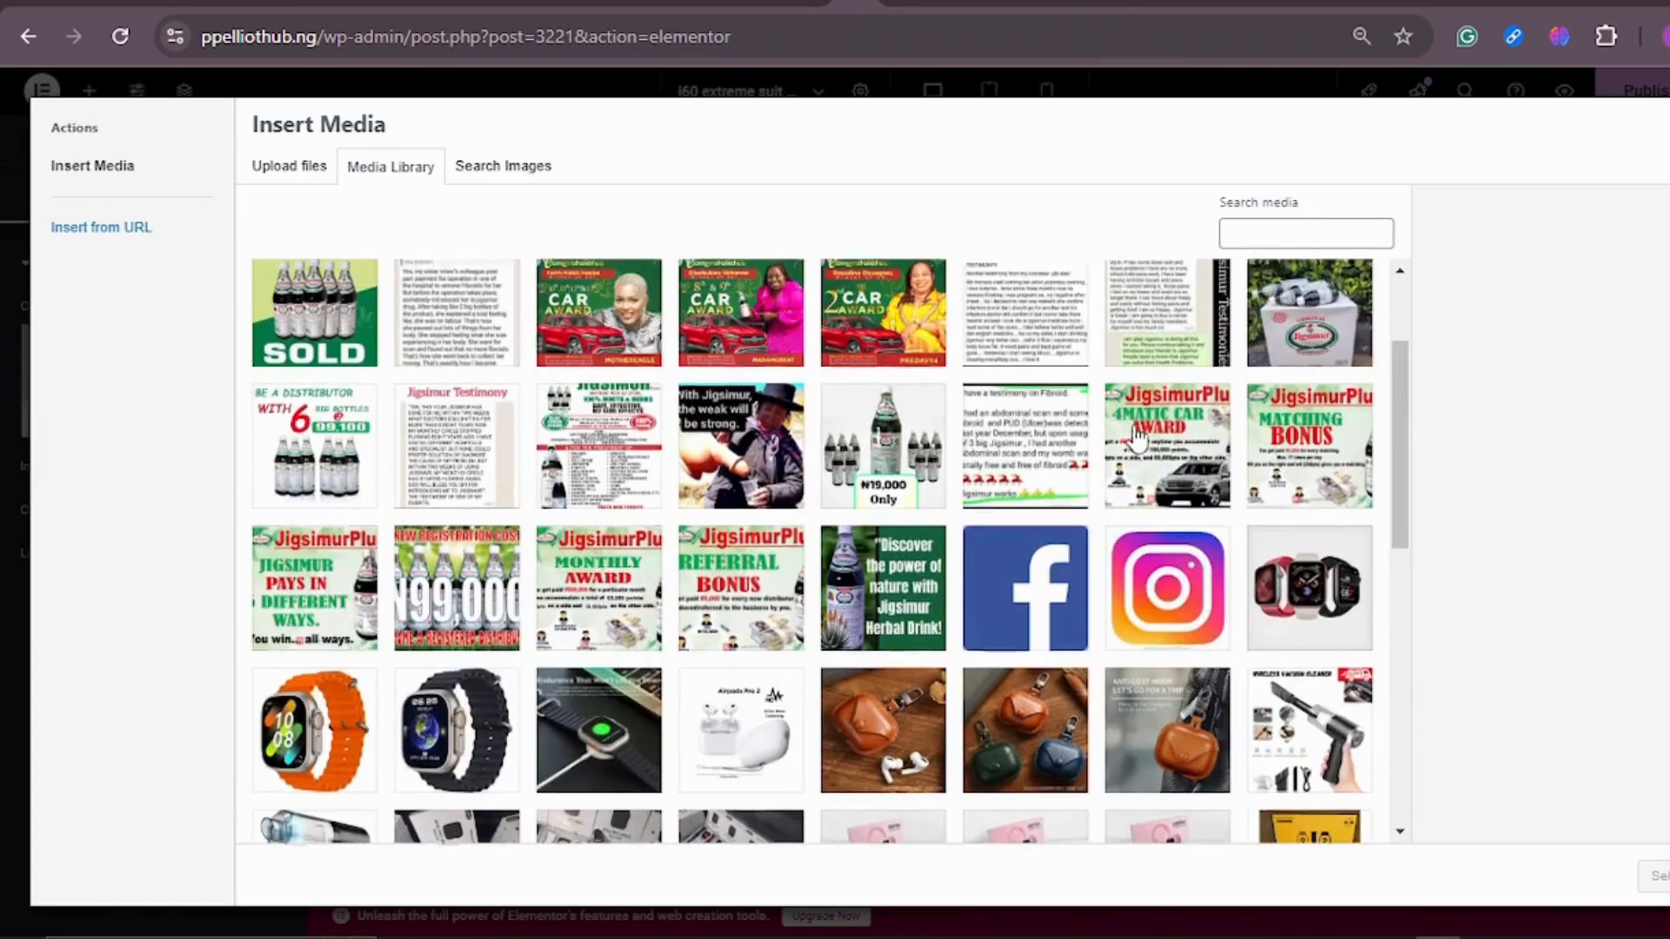
pyautogui.scroll(2, 1137, 437)
# Step: Upload "Black and Yellow Online Store Logo (1).png" from the Downloads folder and use it as the Image widget's picture
pyautogui.click(294, 170)
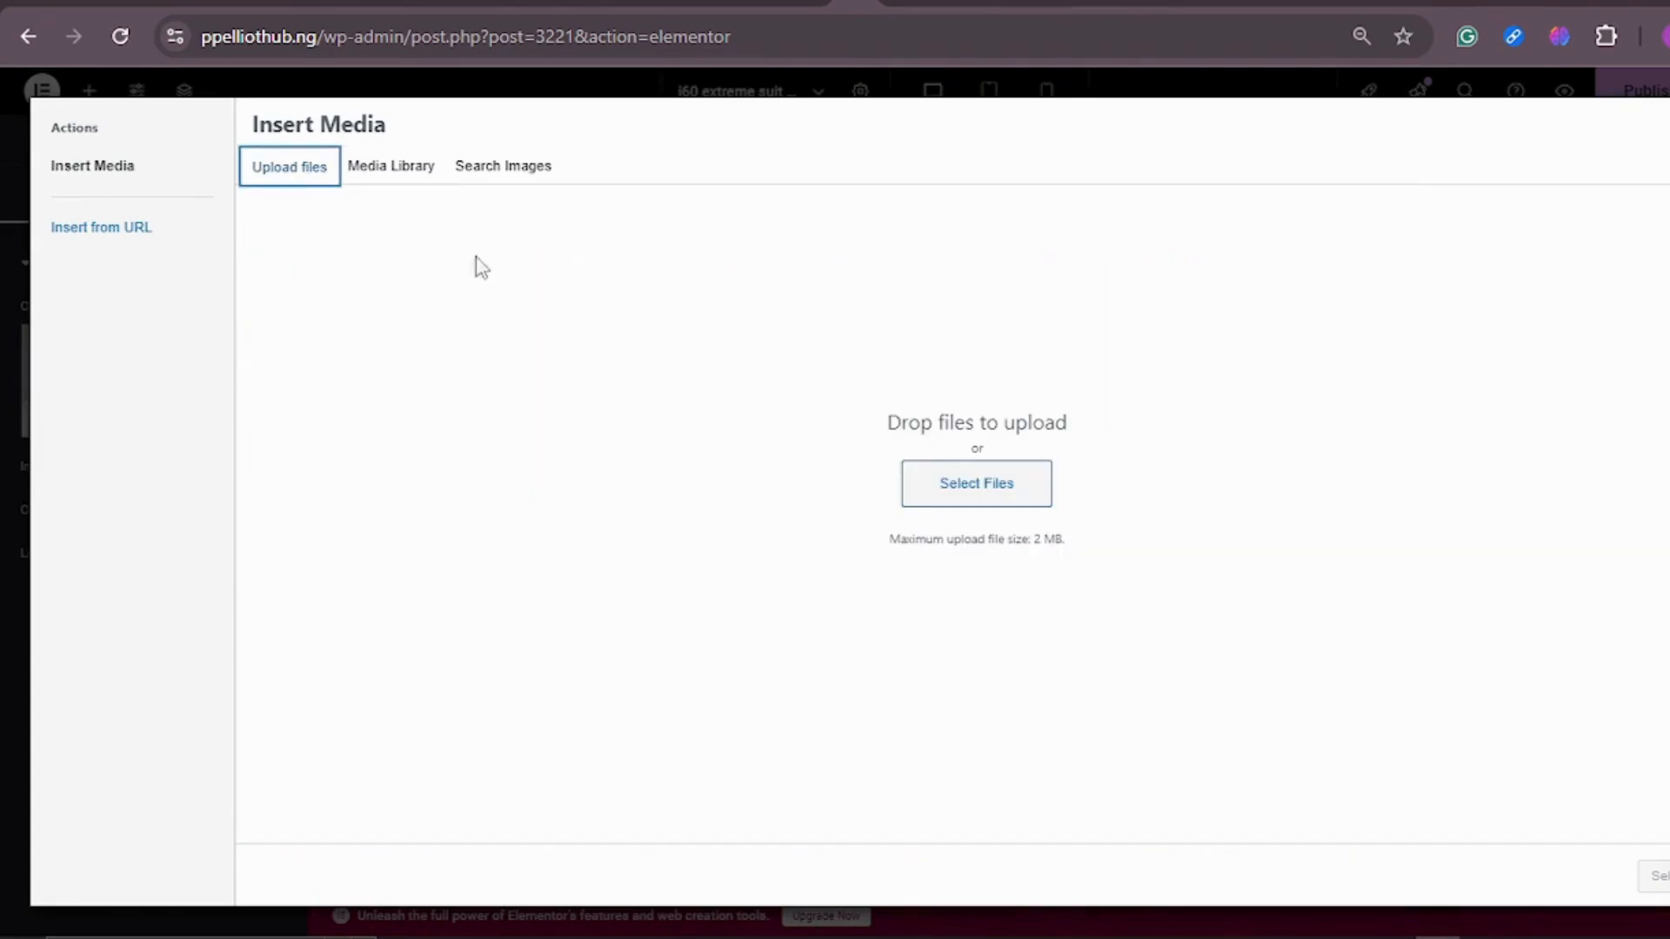
pyautogui.click(948, 478)
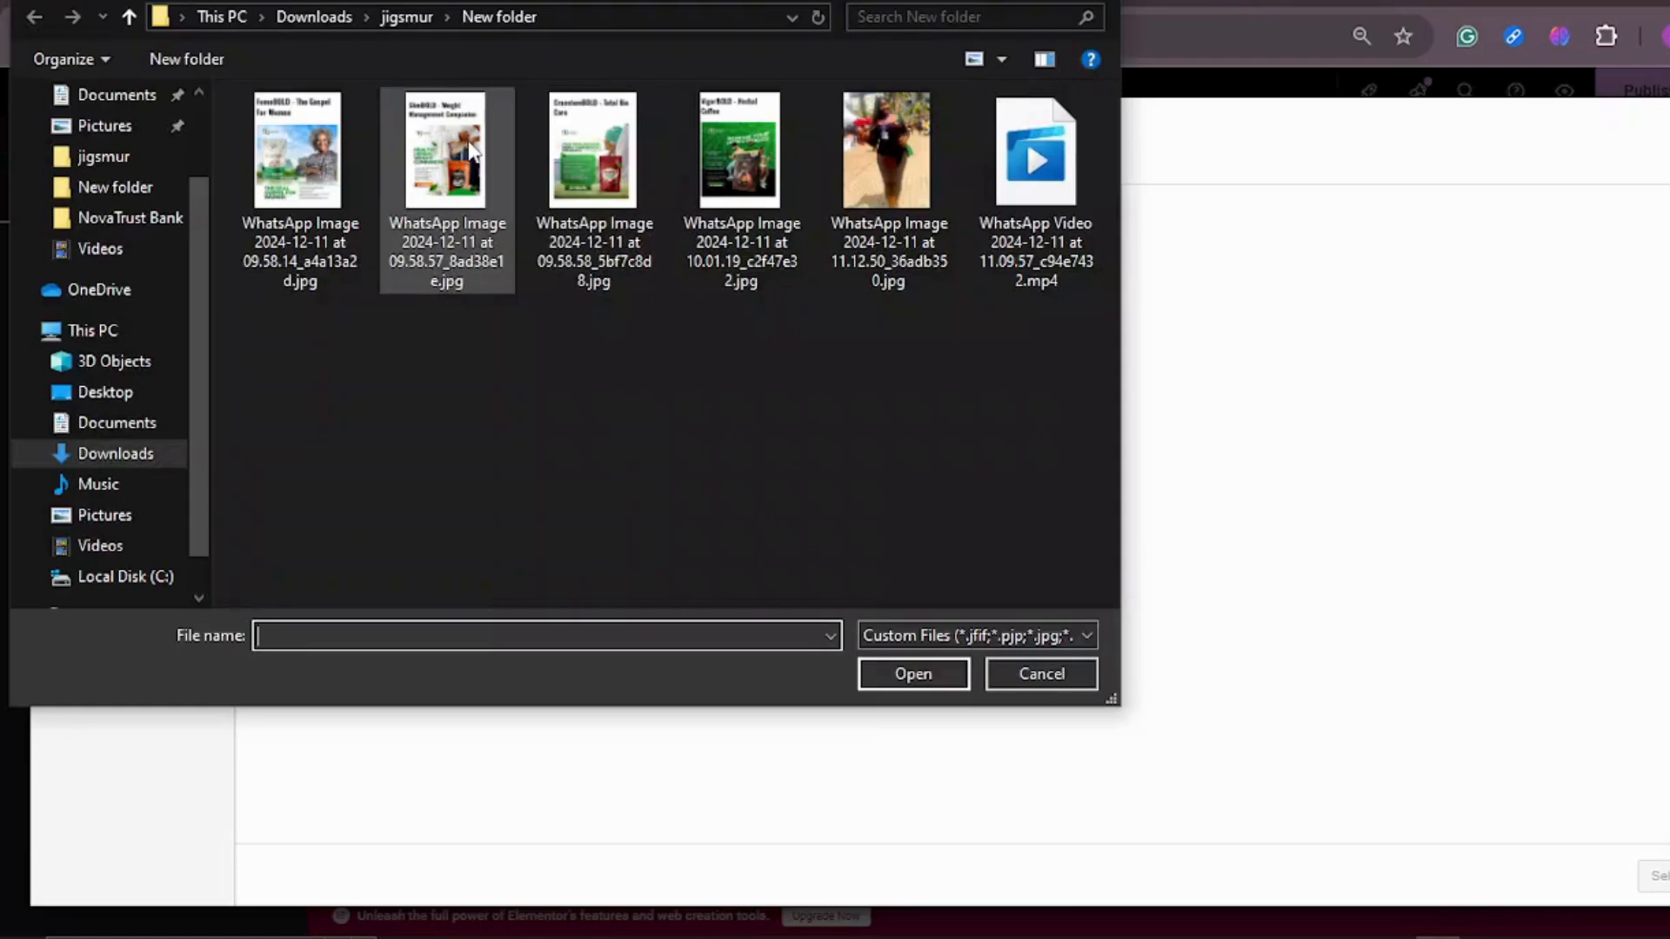
pyautogui.scroll(2, 112, 121)
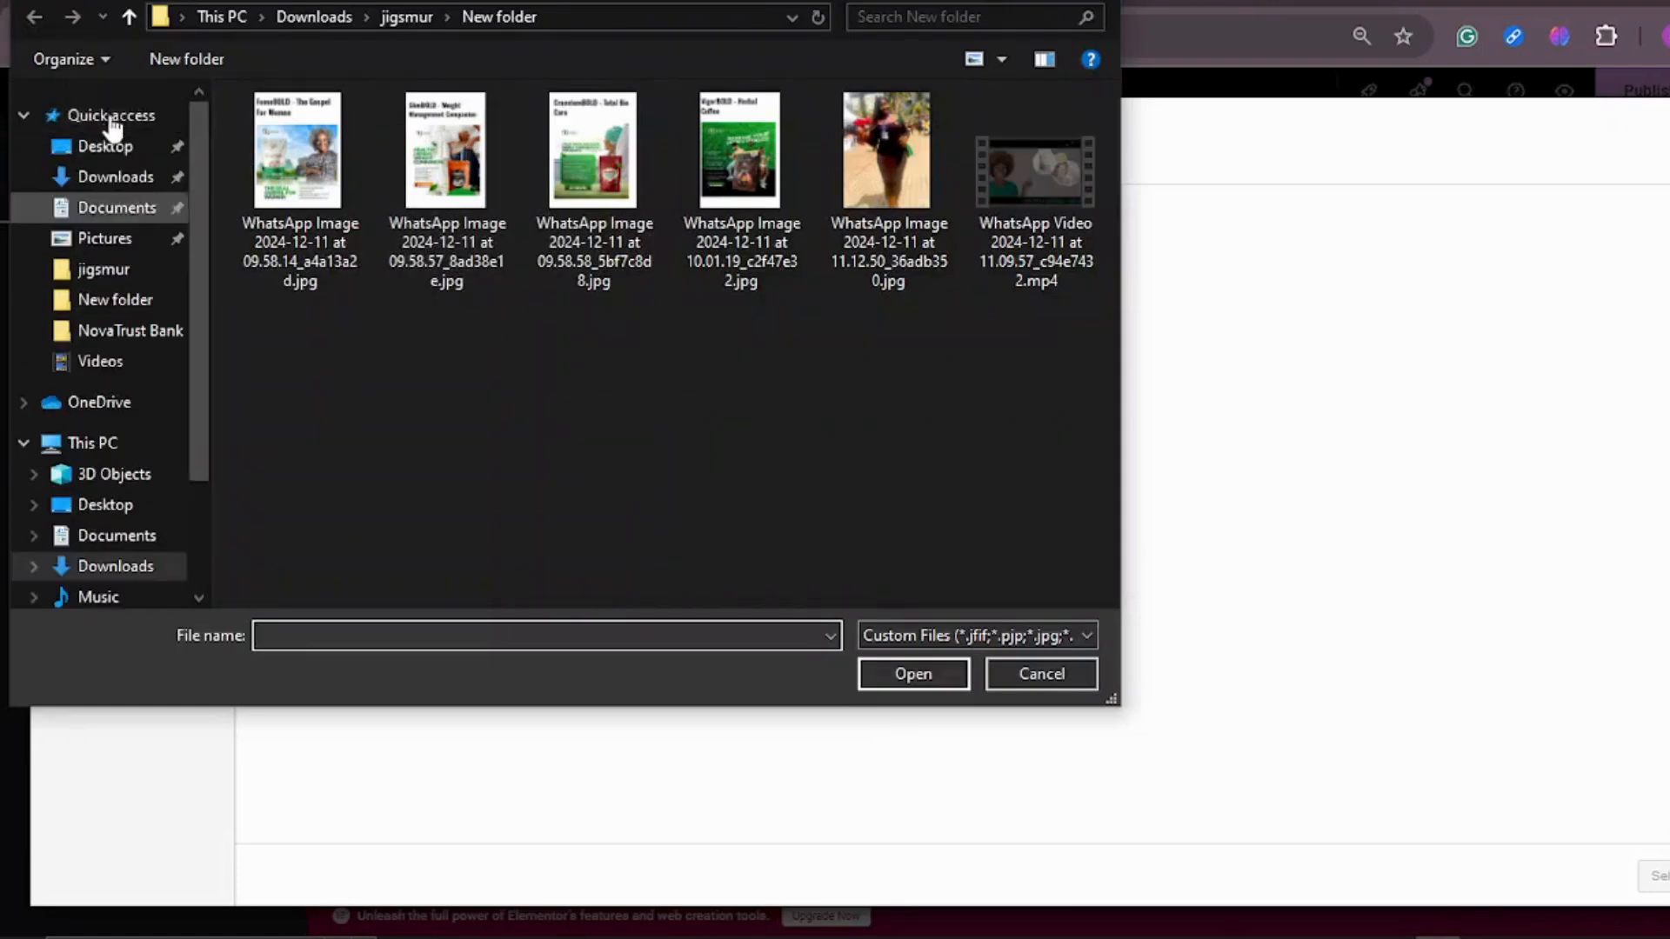
pyautogui.click(128, 178)
pyautogui.scroll(-1, 817, 345)
pyautogui.scroll(1, 798, 337)
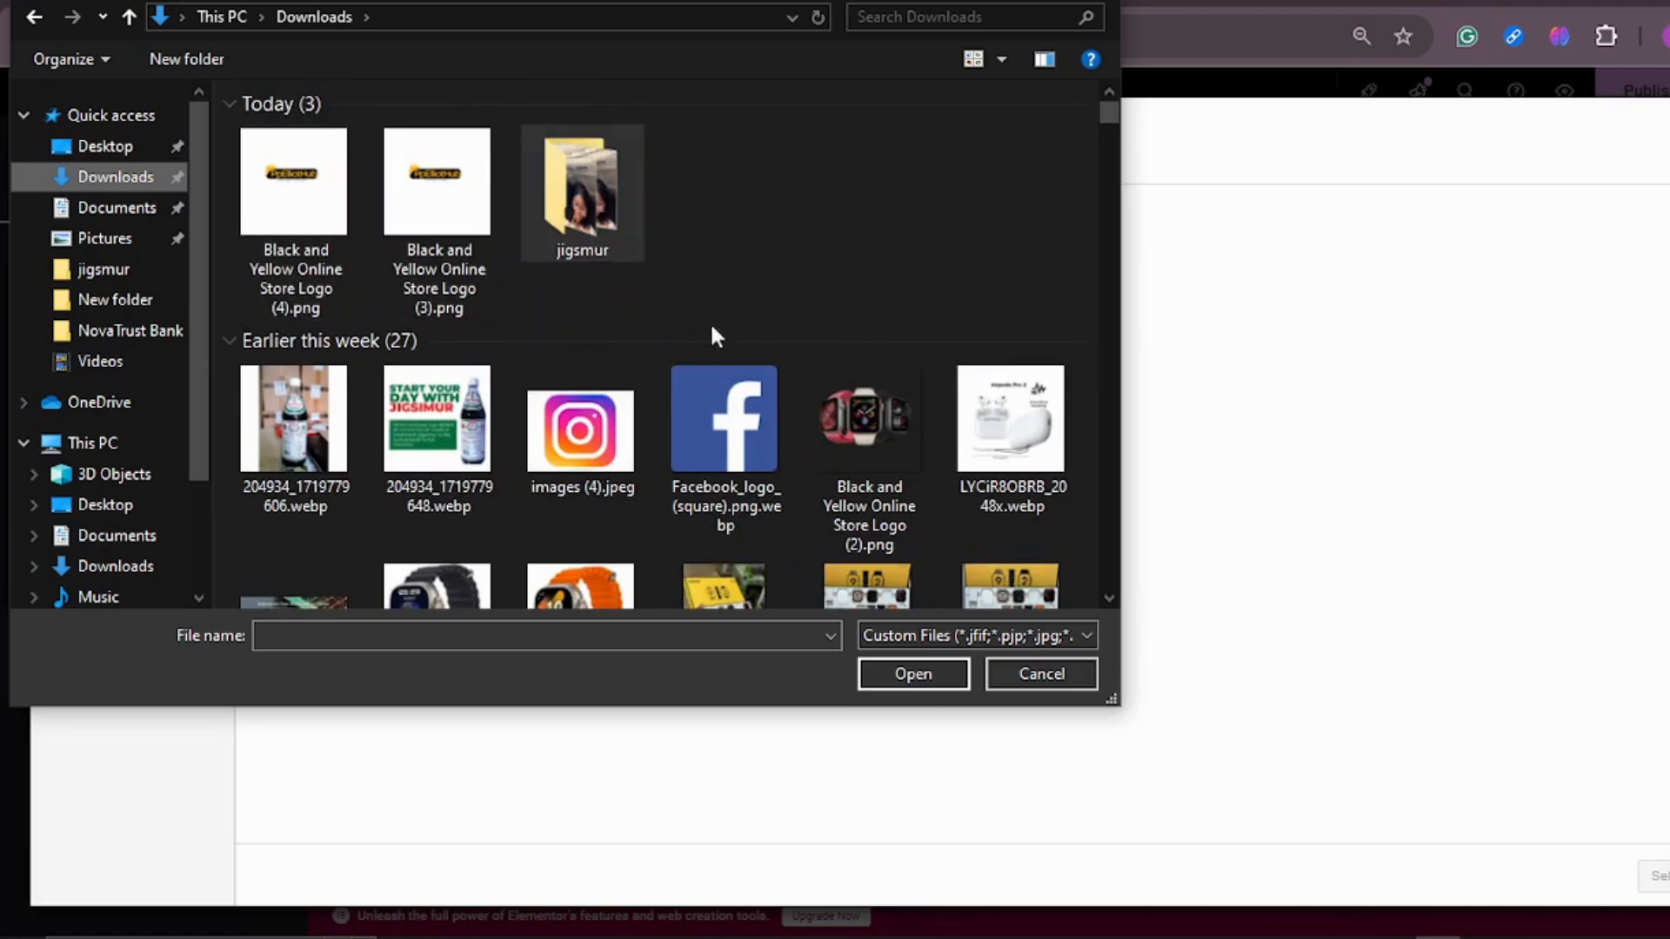
pyautogui.scroll(-5, 800, 332)
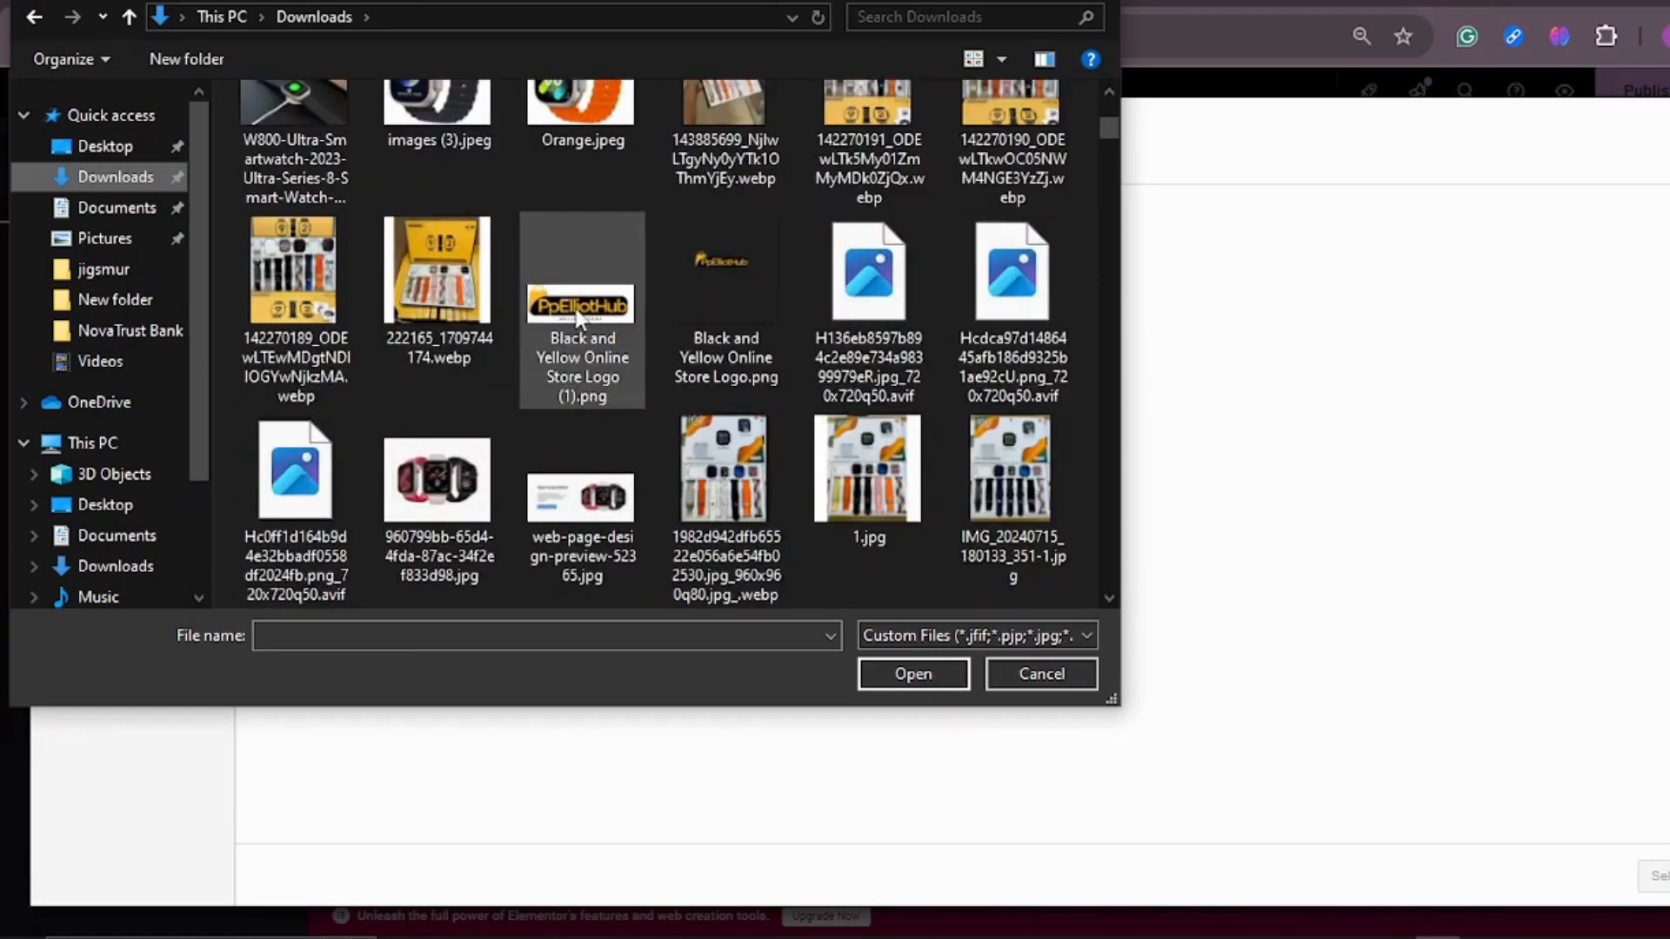
pyautogui.click(564, 315)
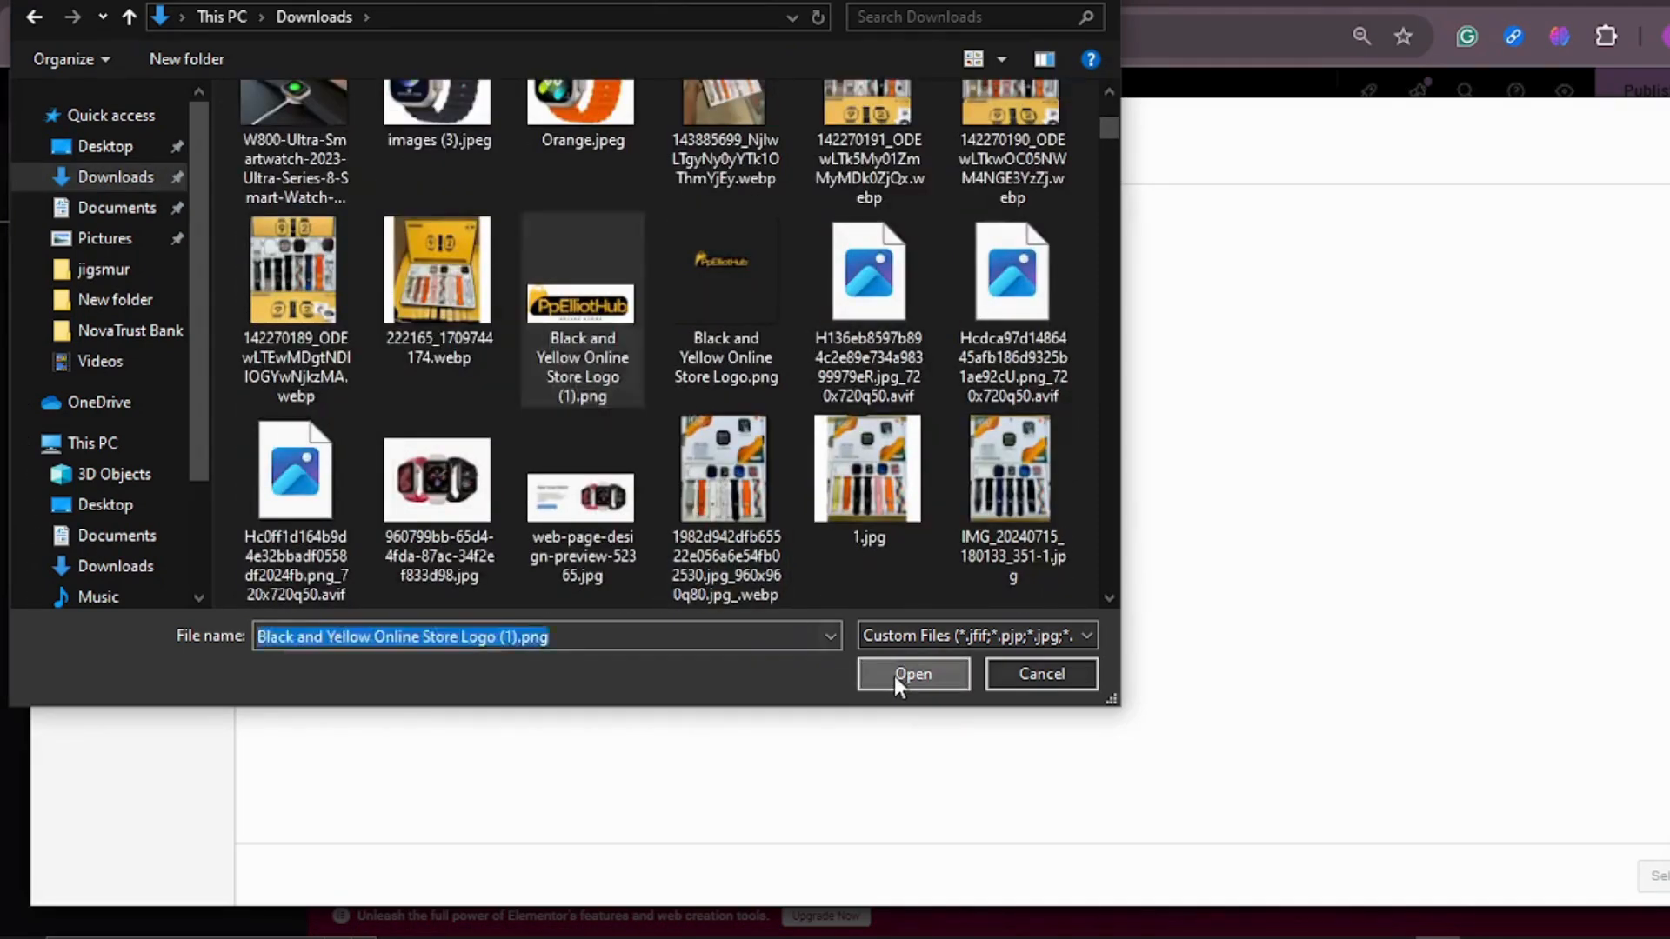
pyautogui.click(894, 676)
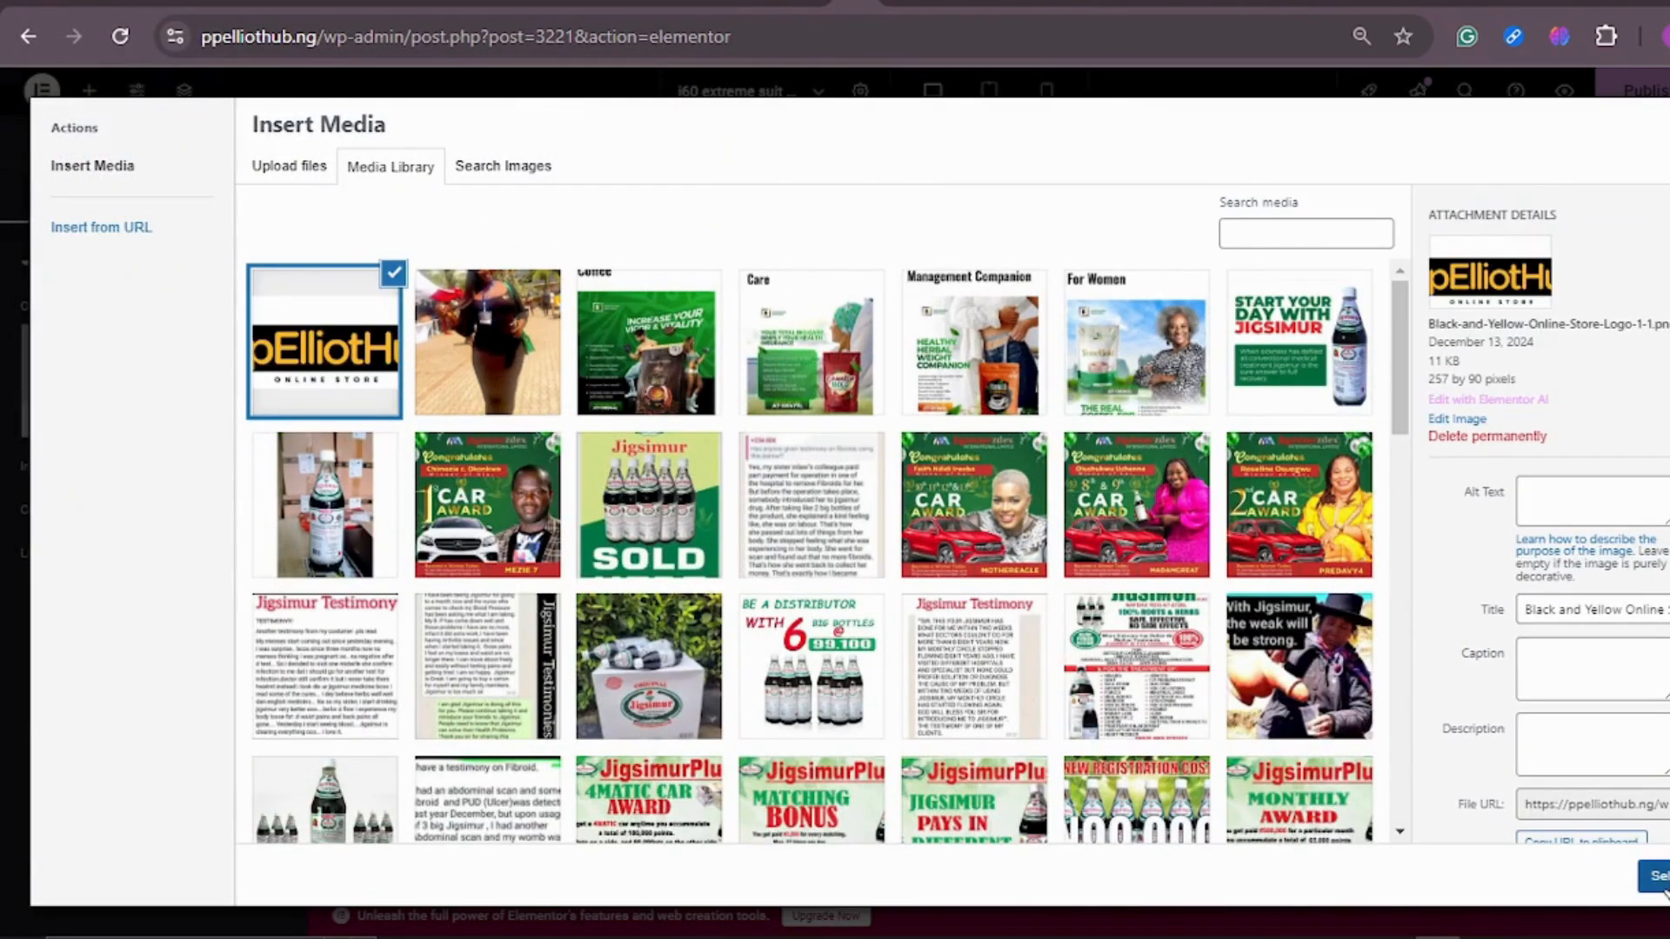
pyautogui.click(1657, 877)
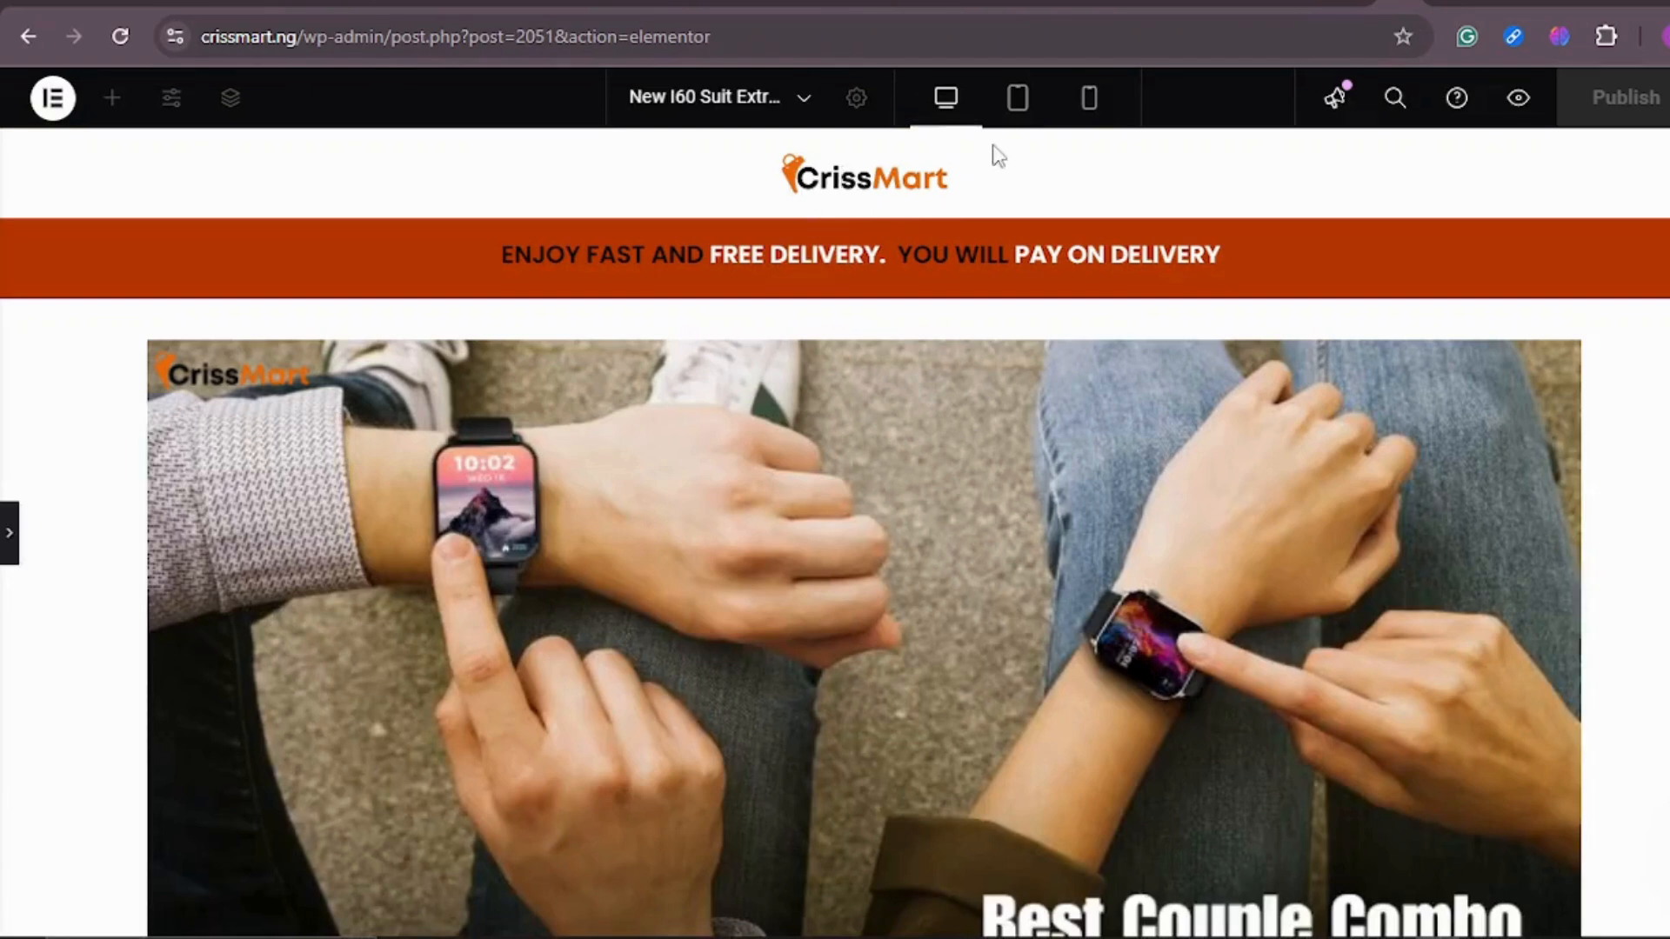
# Step: Center the PpElliotHub logo horizontally by setting its container's Justify Content to center
pyautogui.click(914, 7)
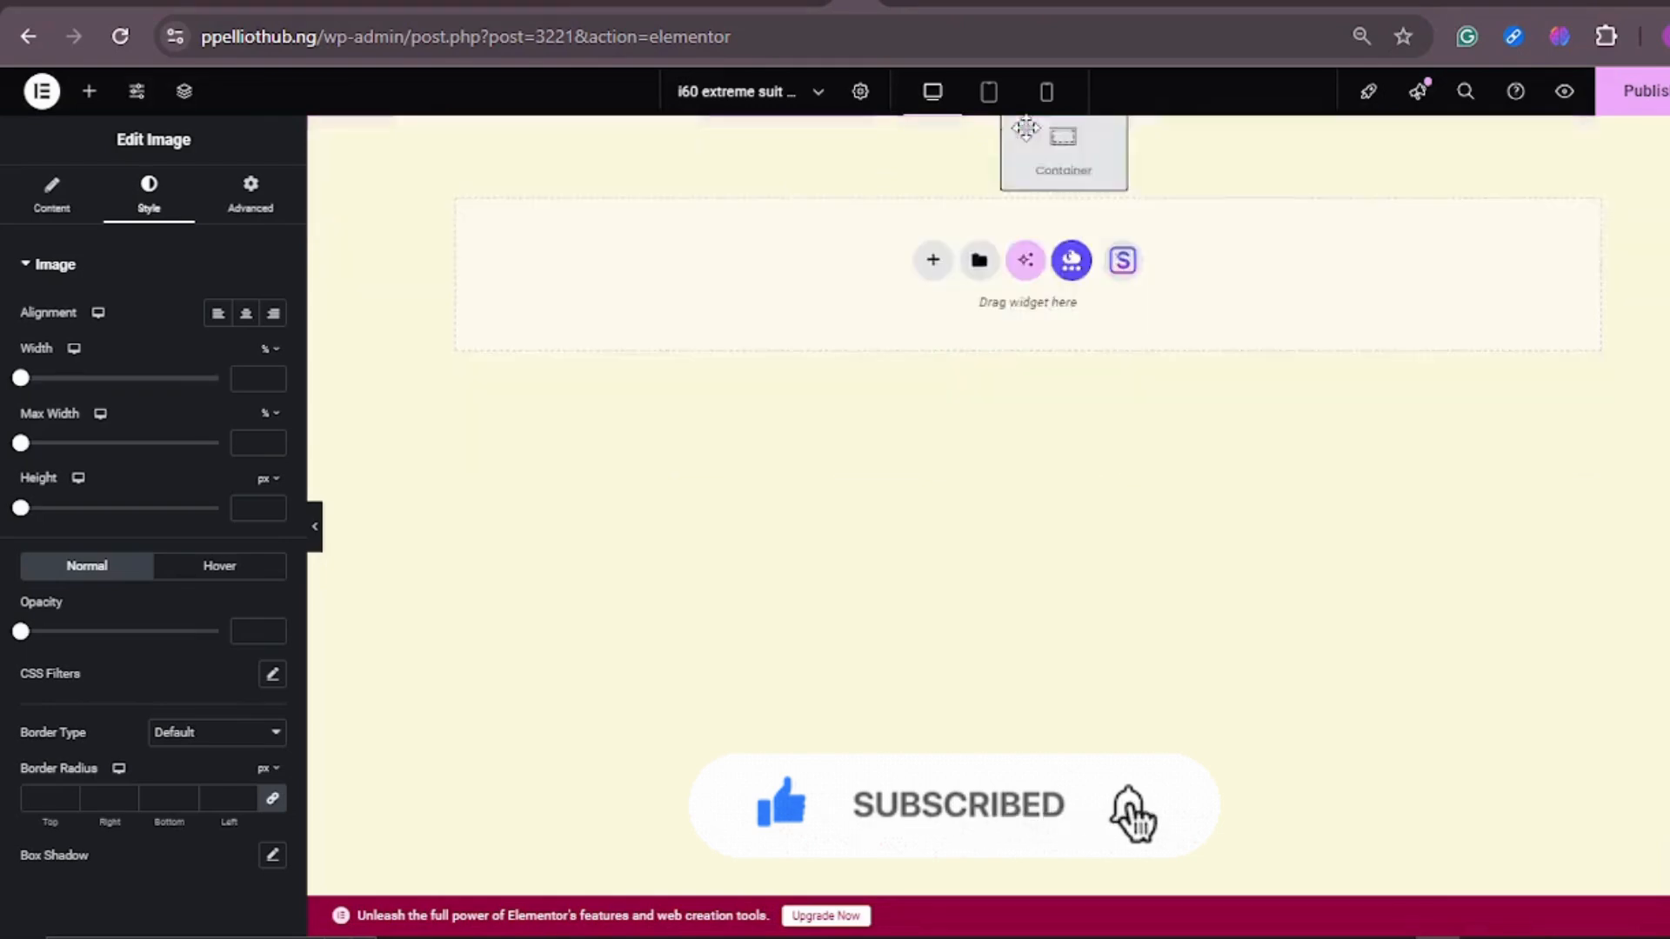
pyautogui.click(1028, 131)
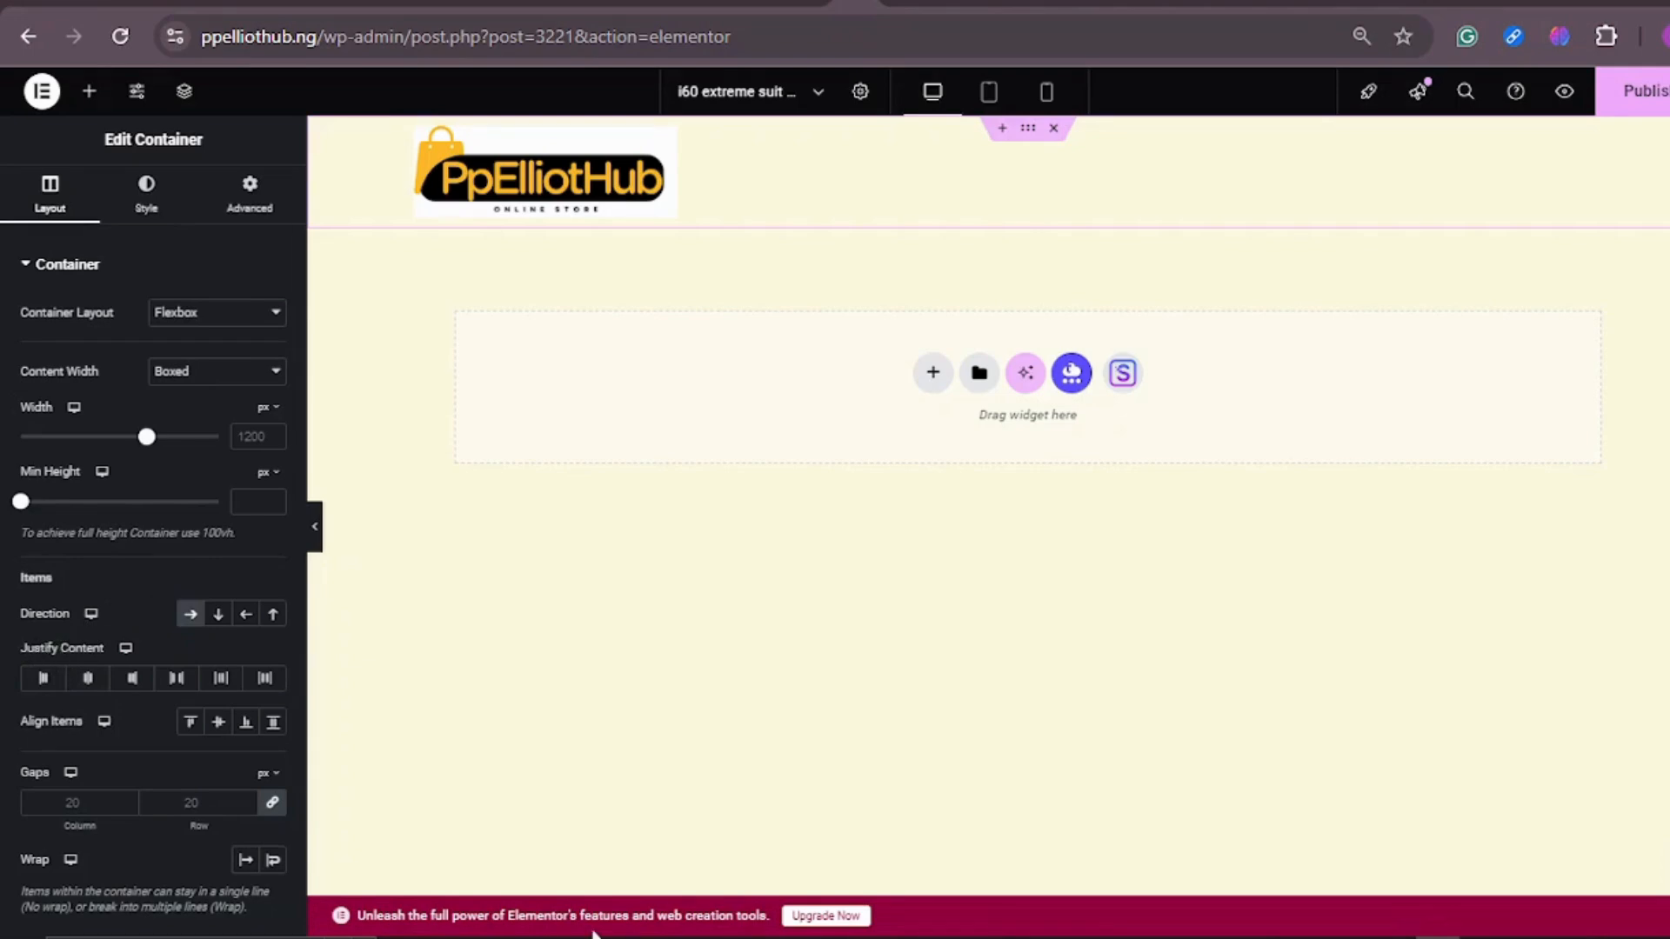
pyautogui.click(88, 682)
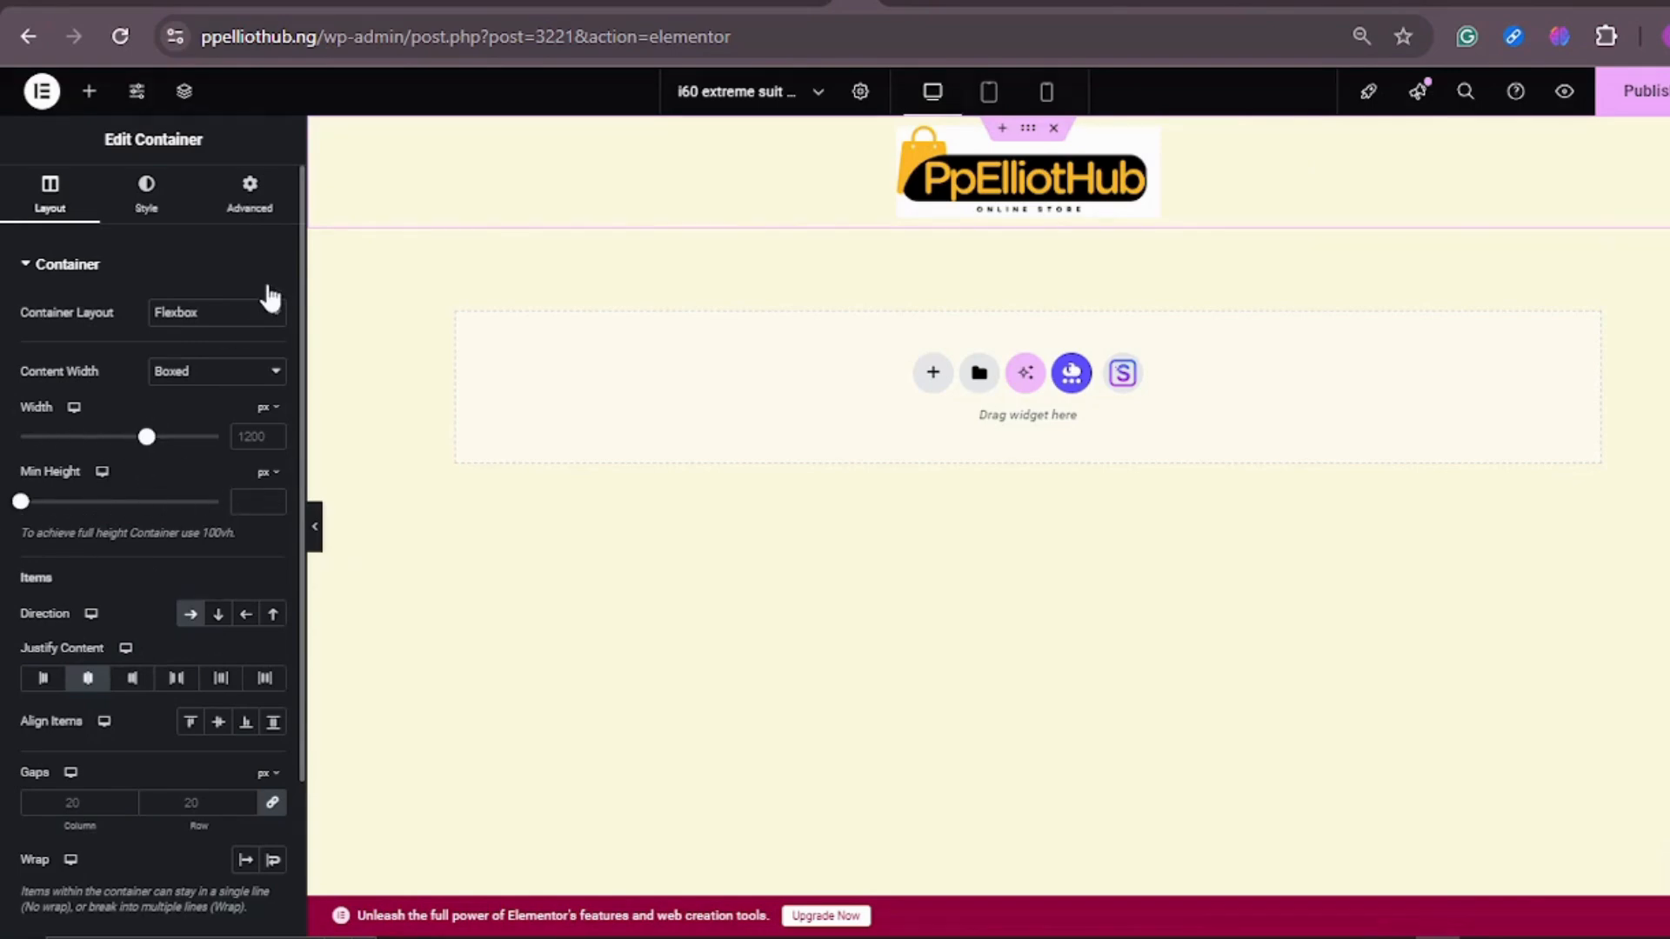
# Step: Examine the logo container's layout settings and additional options, keeping the Flexbox layout
pyautogui.click(273, 321)
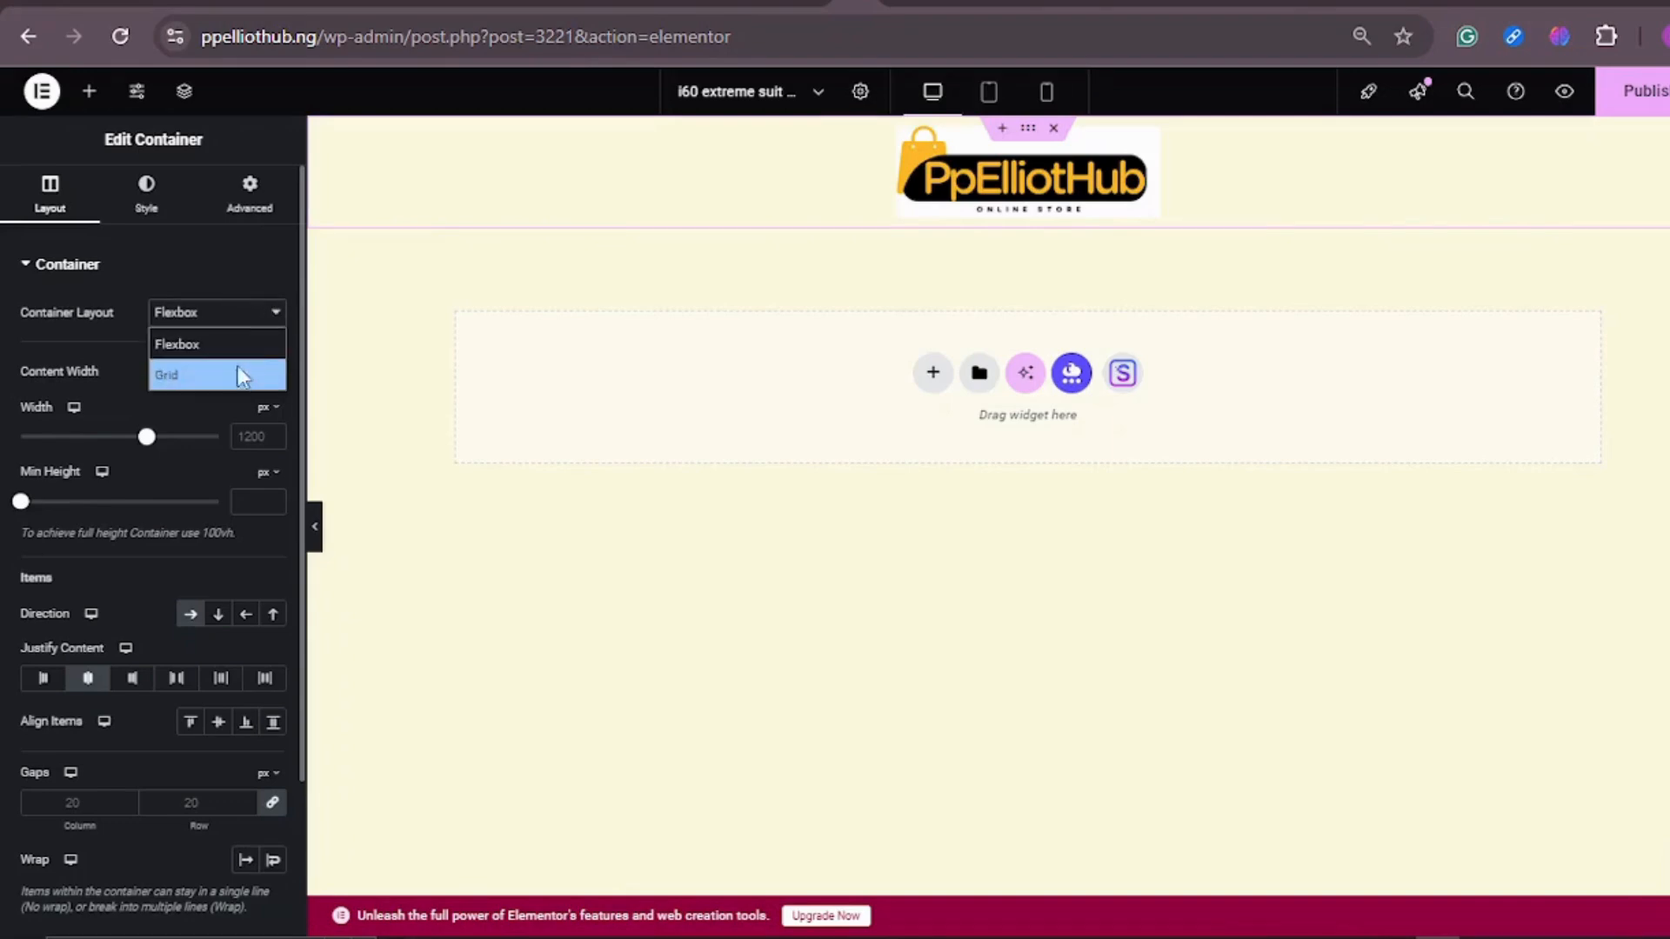
pyautogui.click(245, 348)
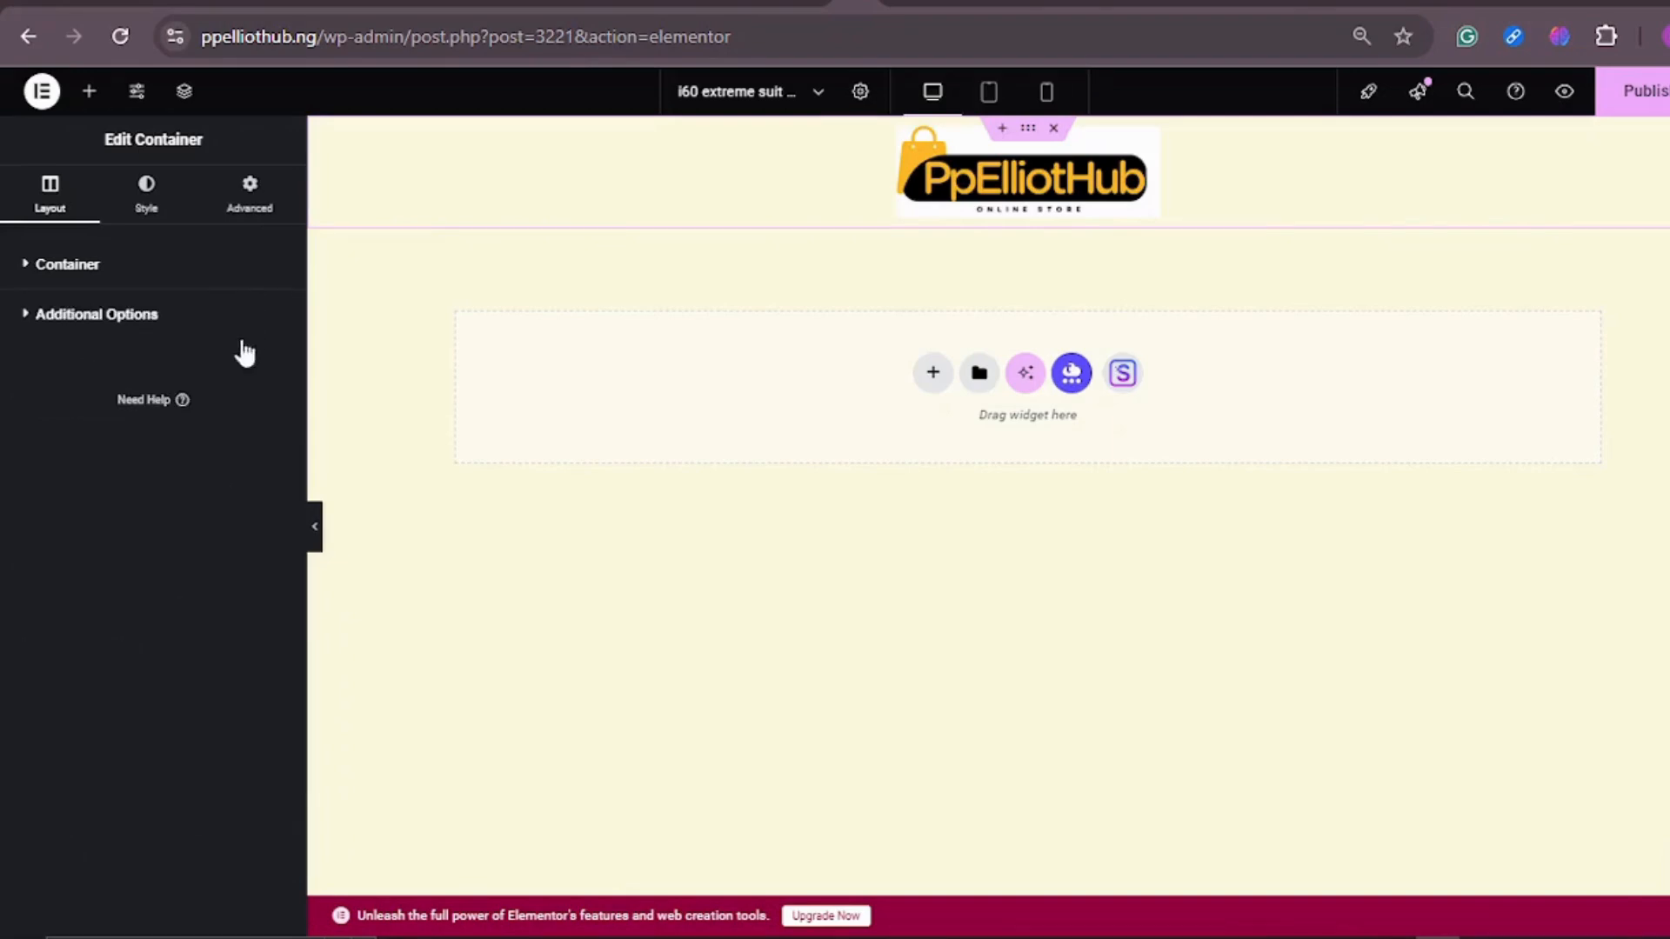
pyautogui.click(43, 268)
pyautogui.scroll(-2, 242, 532)
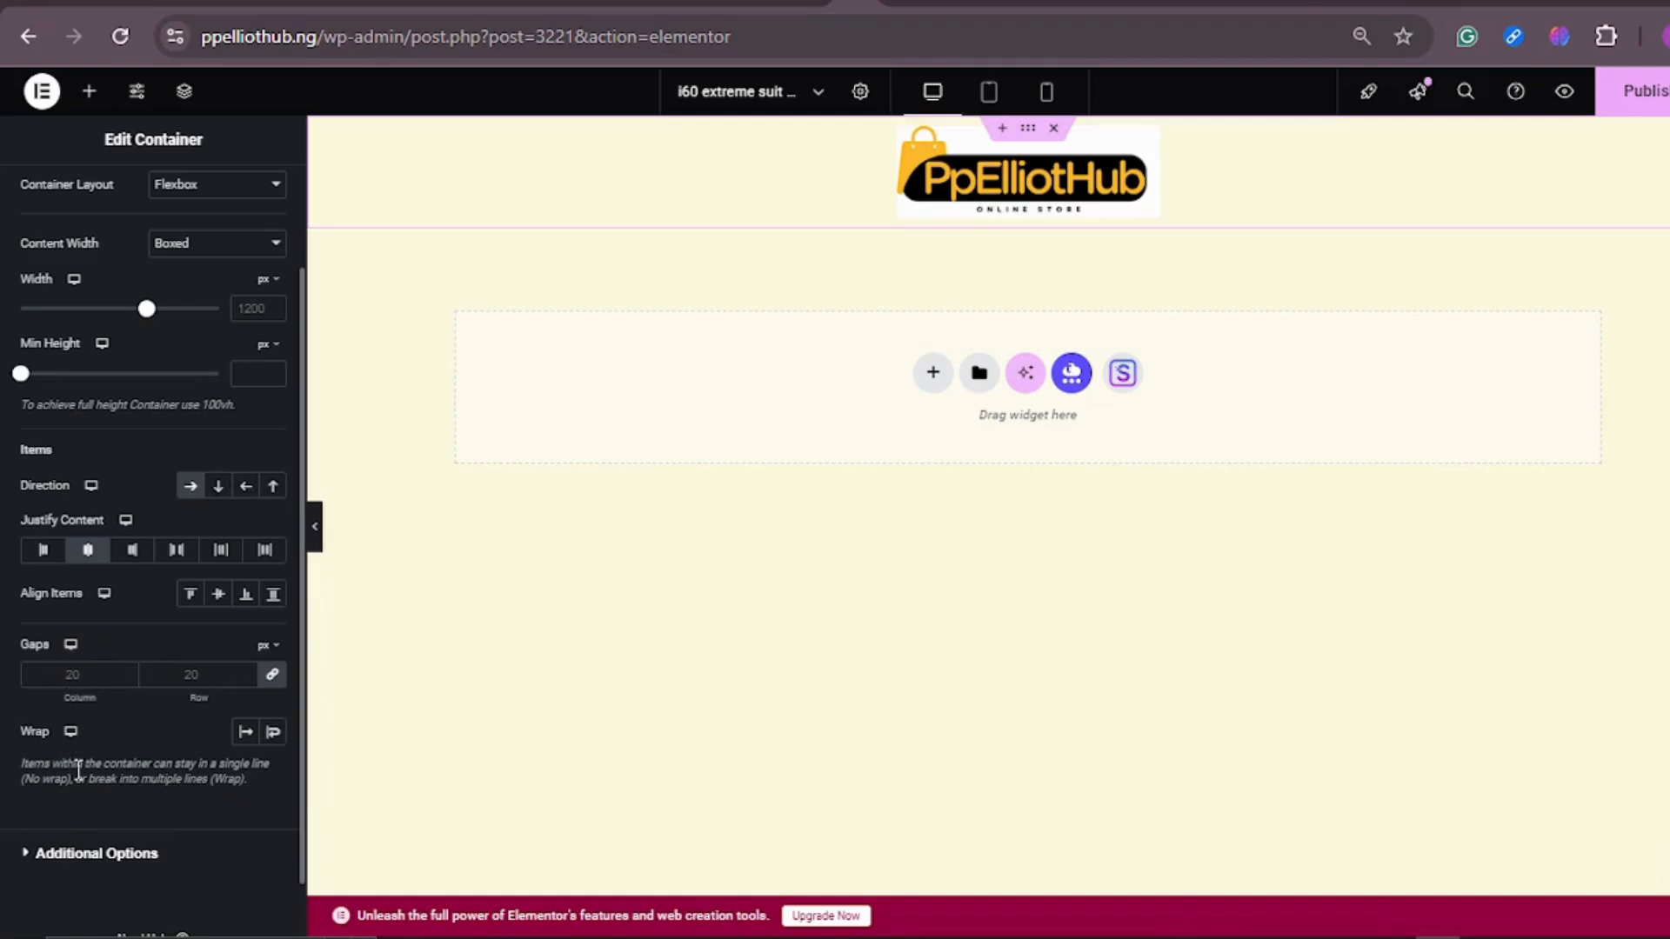
pyautogui.scroll(-1, 165, 826)
pyautogui.click(96, 787)
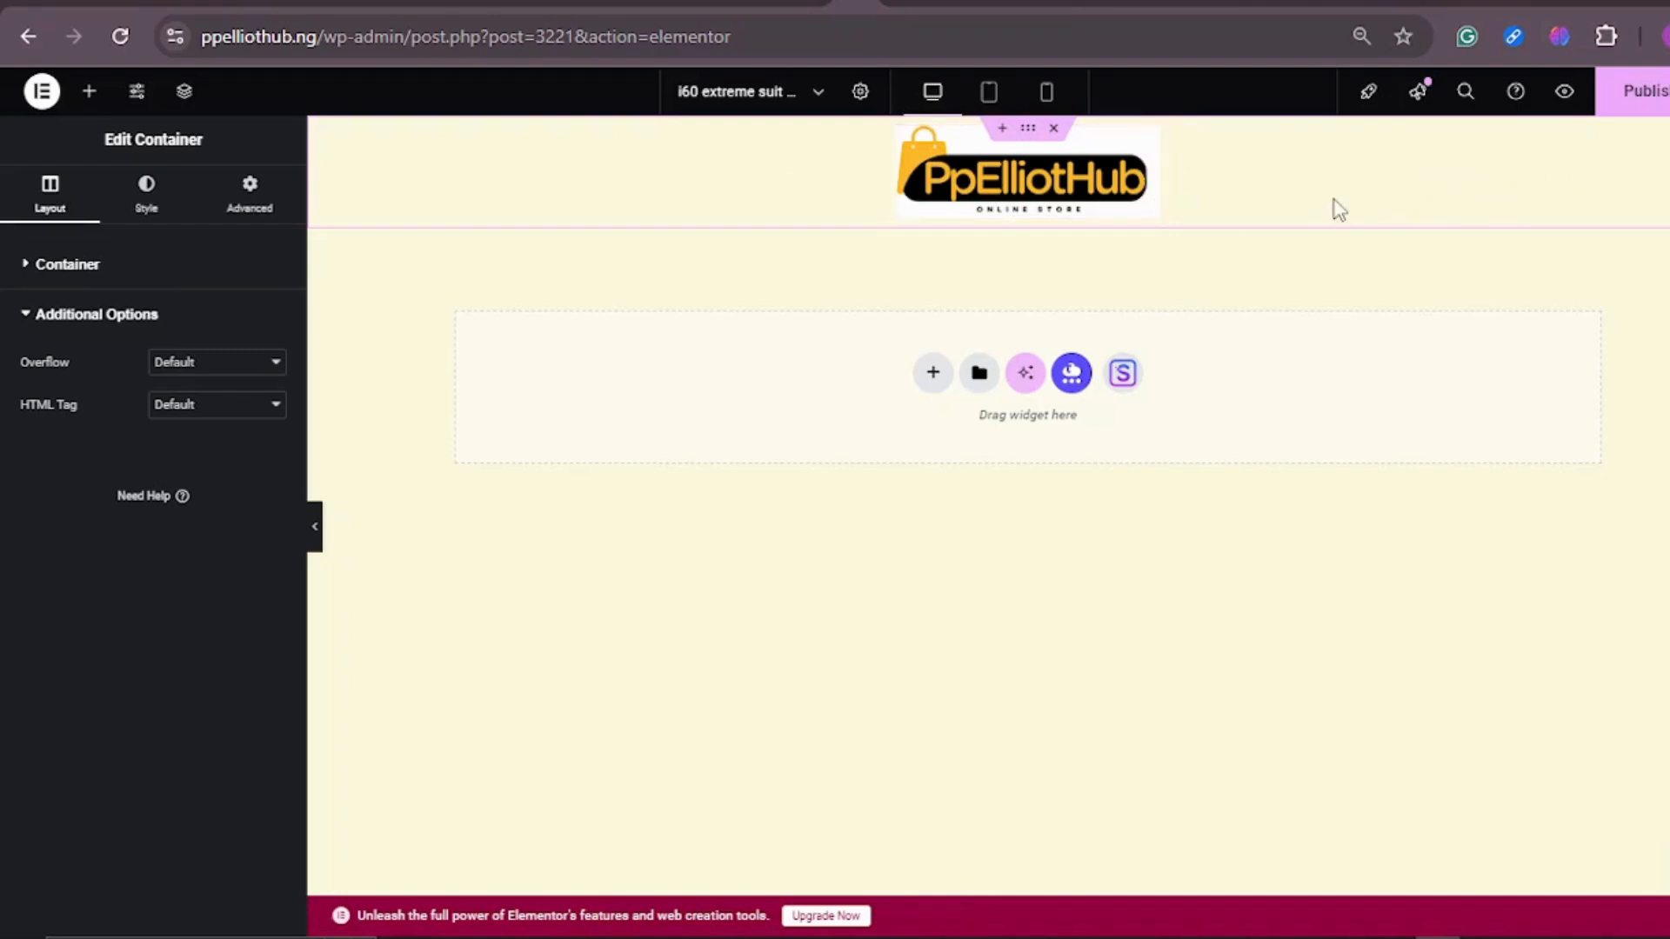
# Step: Give the logo container a classic white background and compare the header with the CrissMart page
pyautogui.click(249, 212)
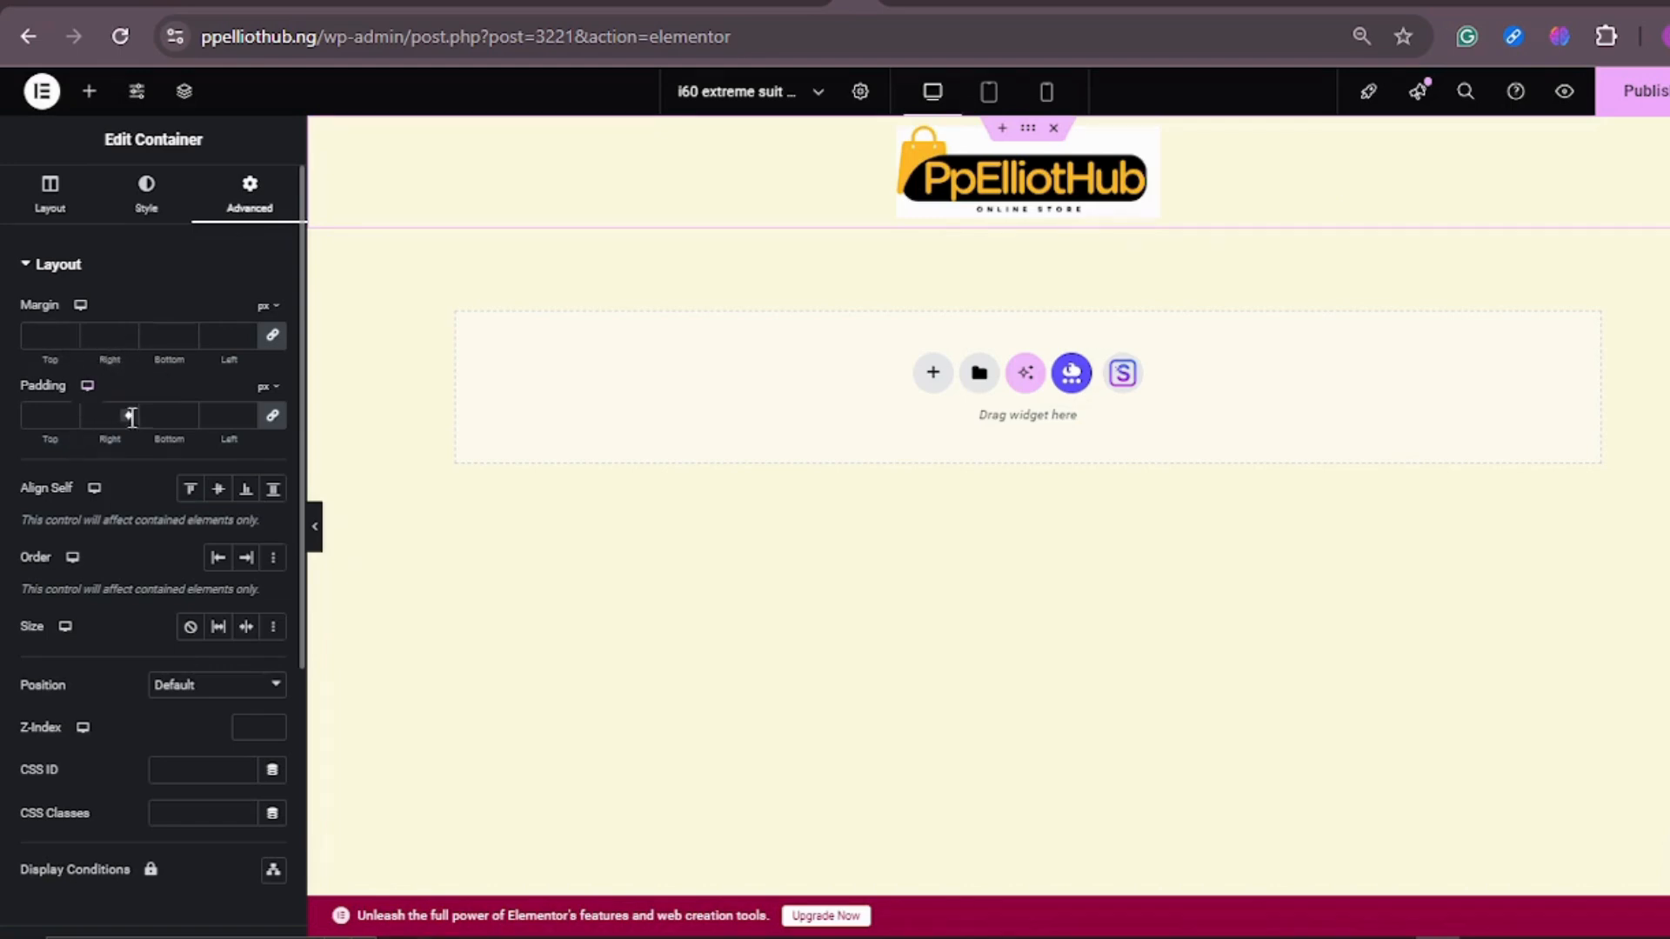
pyautogui.scroll(-3, 214, 392)
pyautogui.scroll(3, 214, 391)
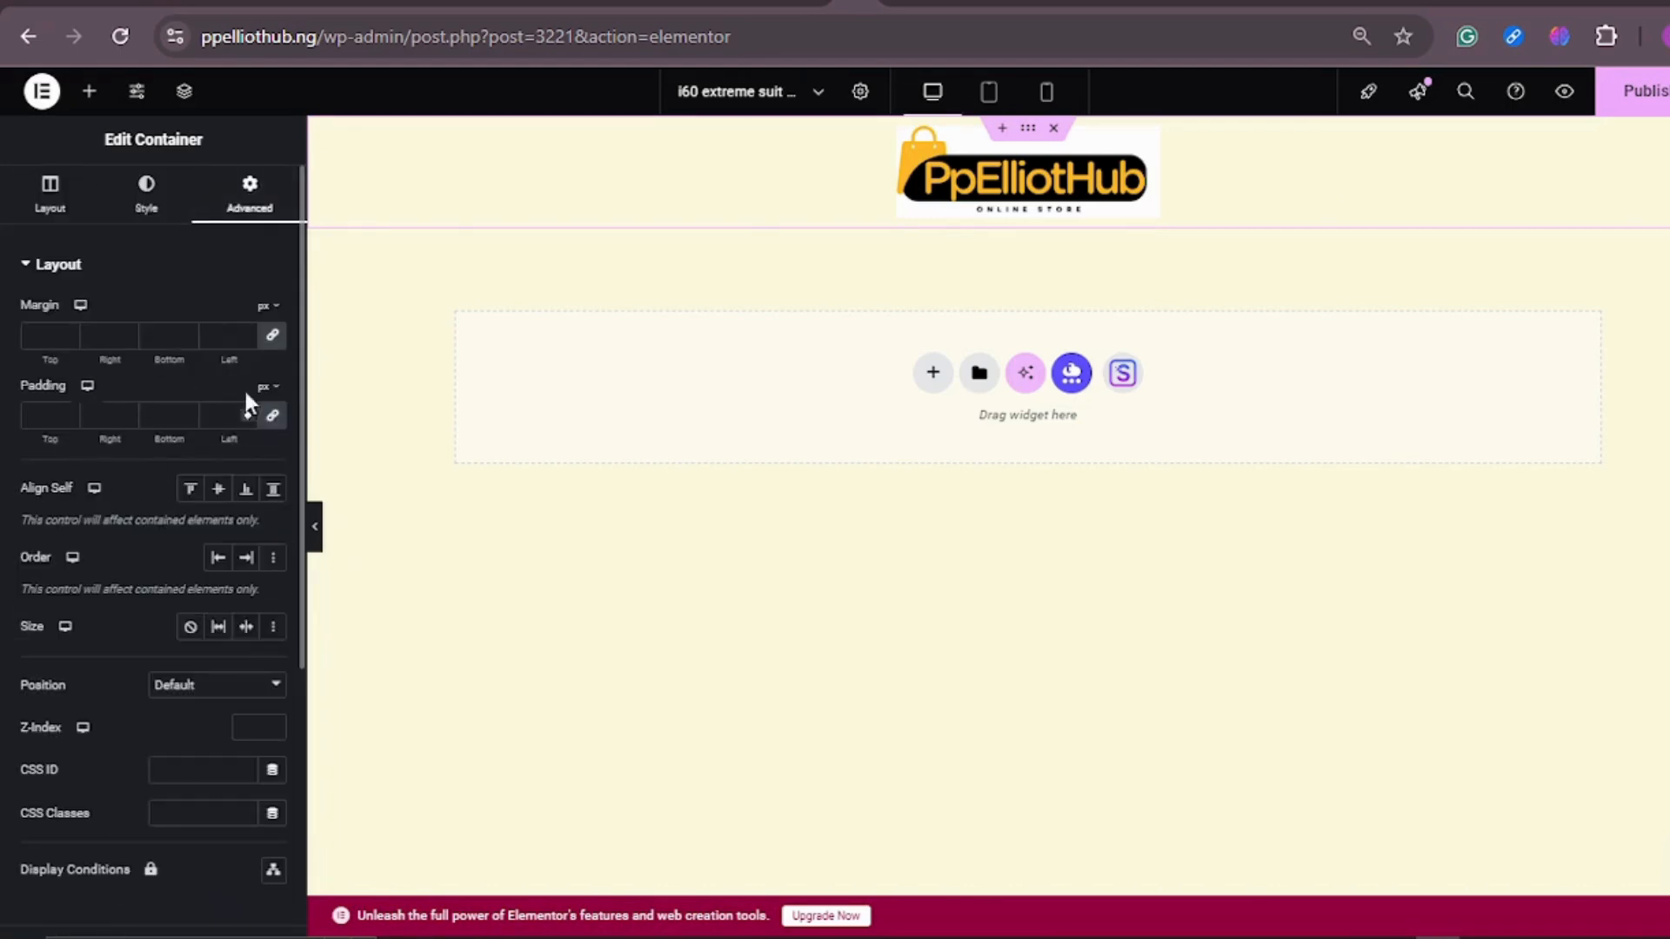
pyautogui.click(150, 193)
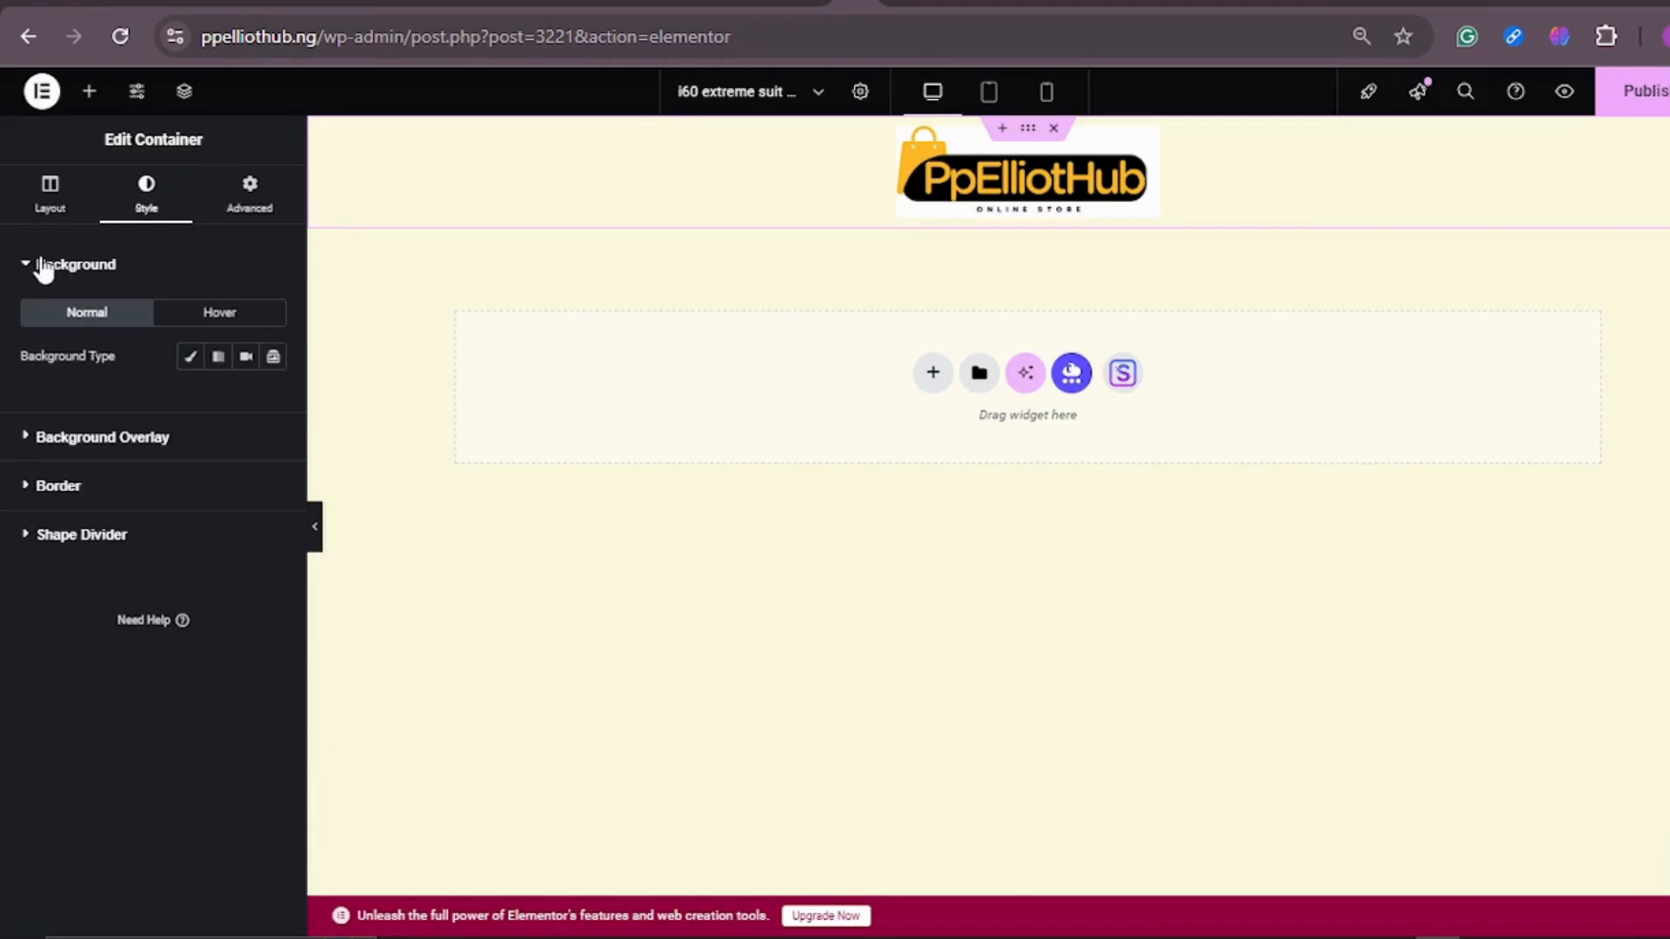
pyautogui.click(188, 359)
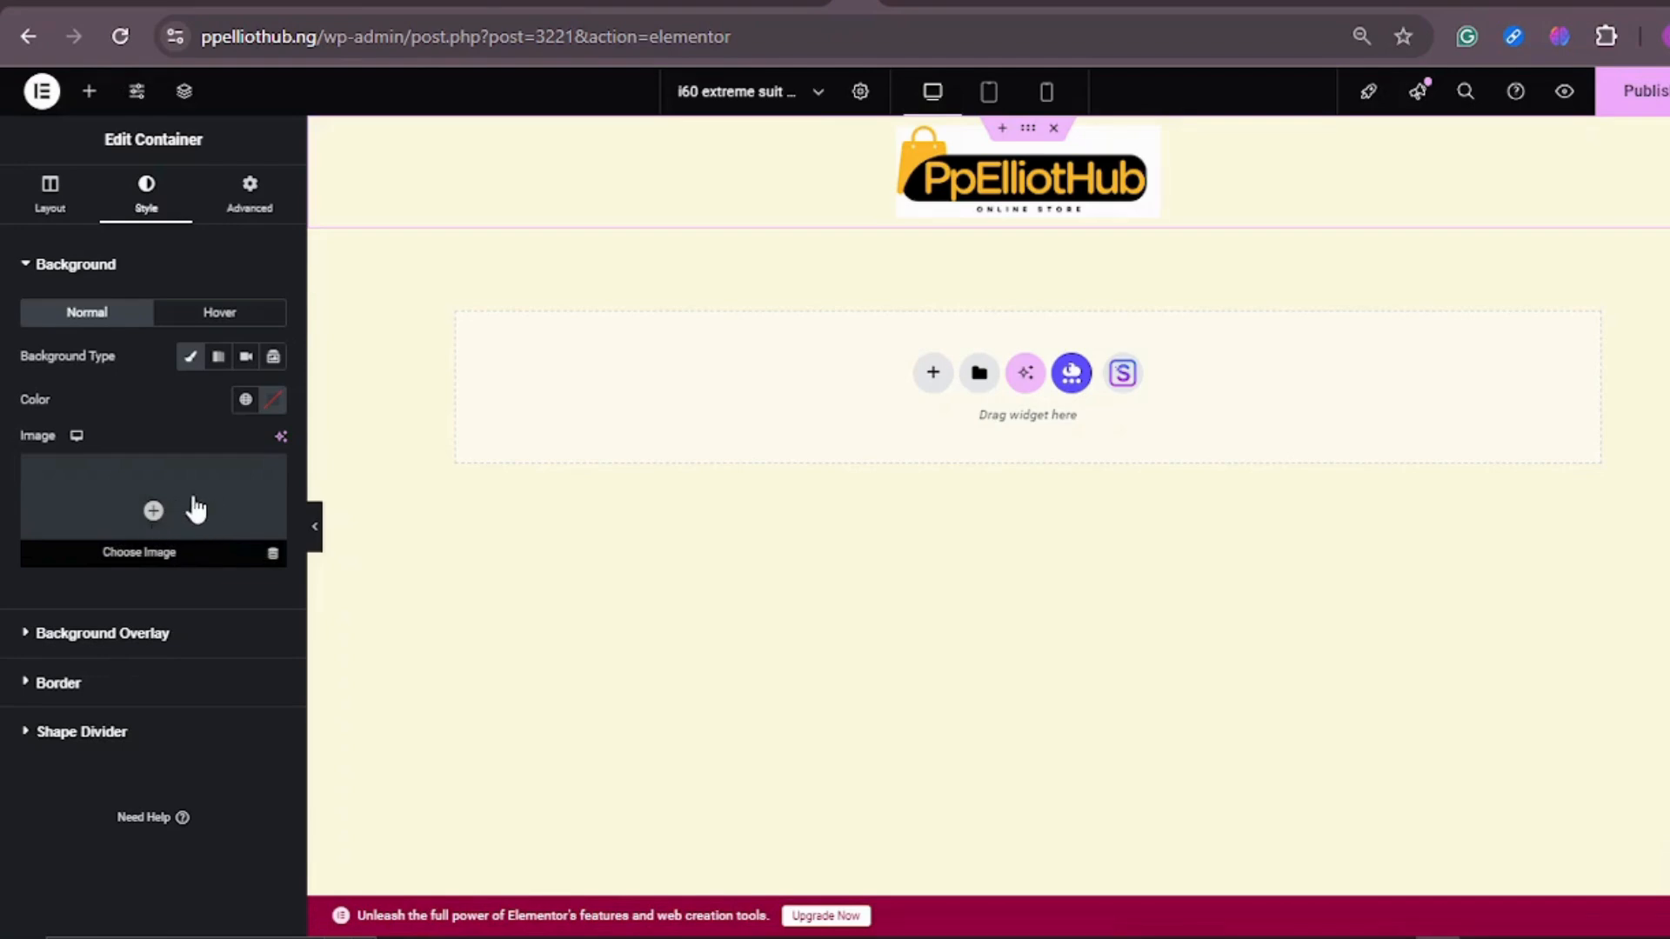
pyautogui.click(270, 400)
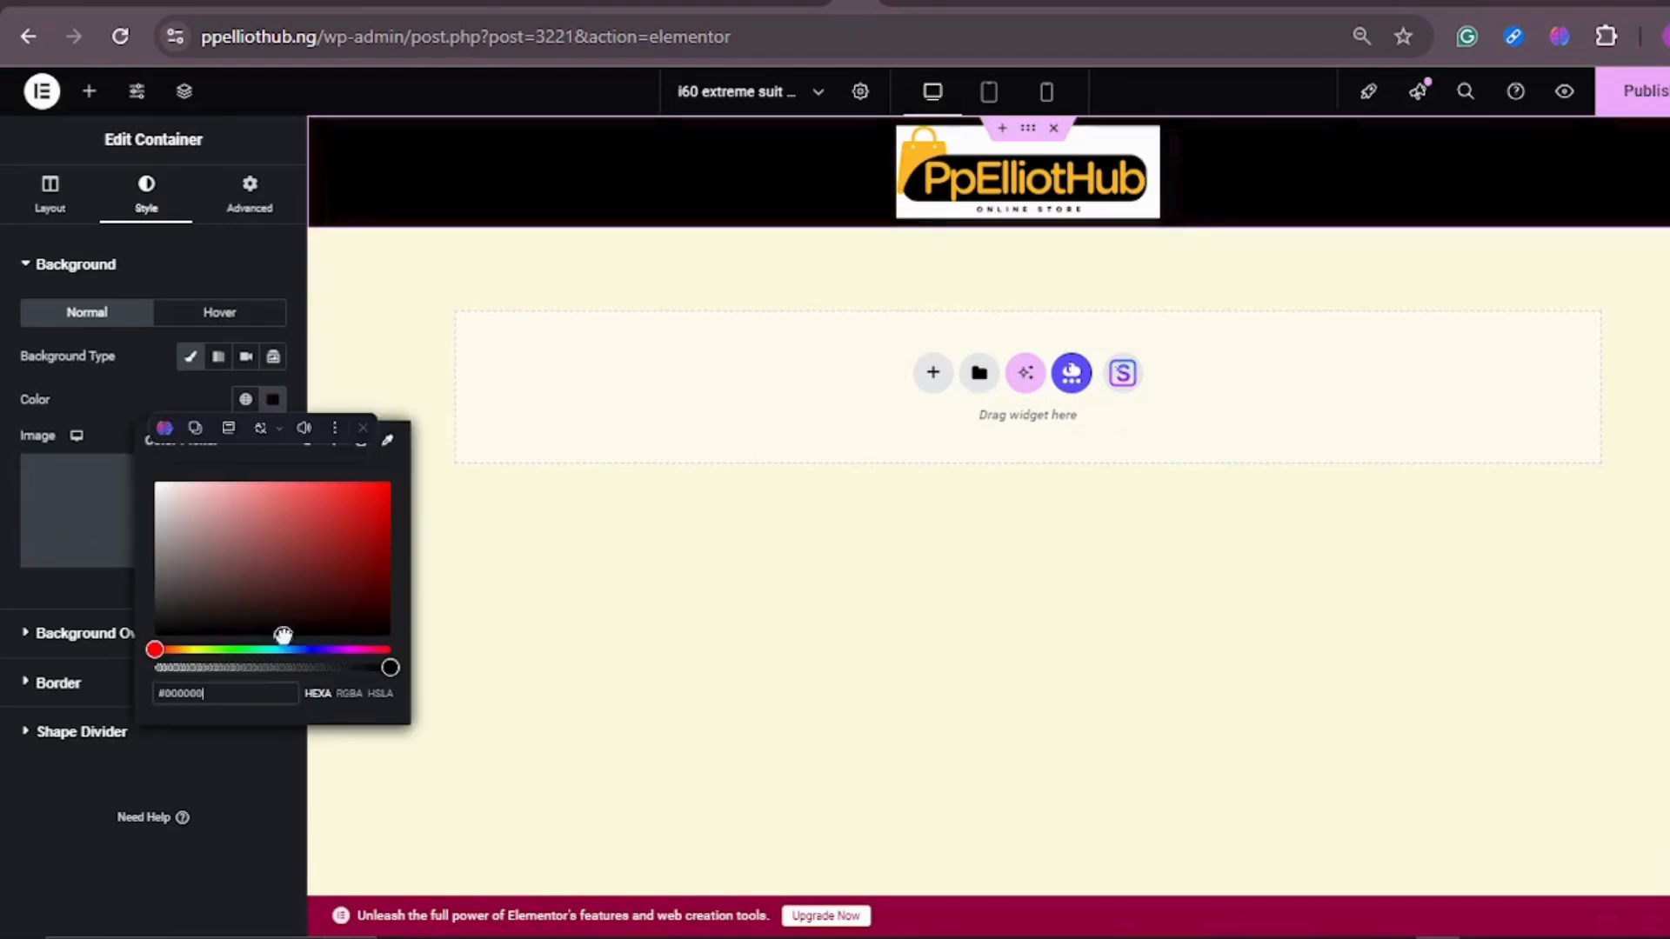
pyautogui.moveTo(284, 635); pyautogui.dragTo(134, 465)
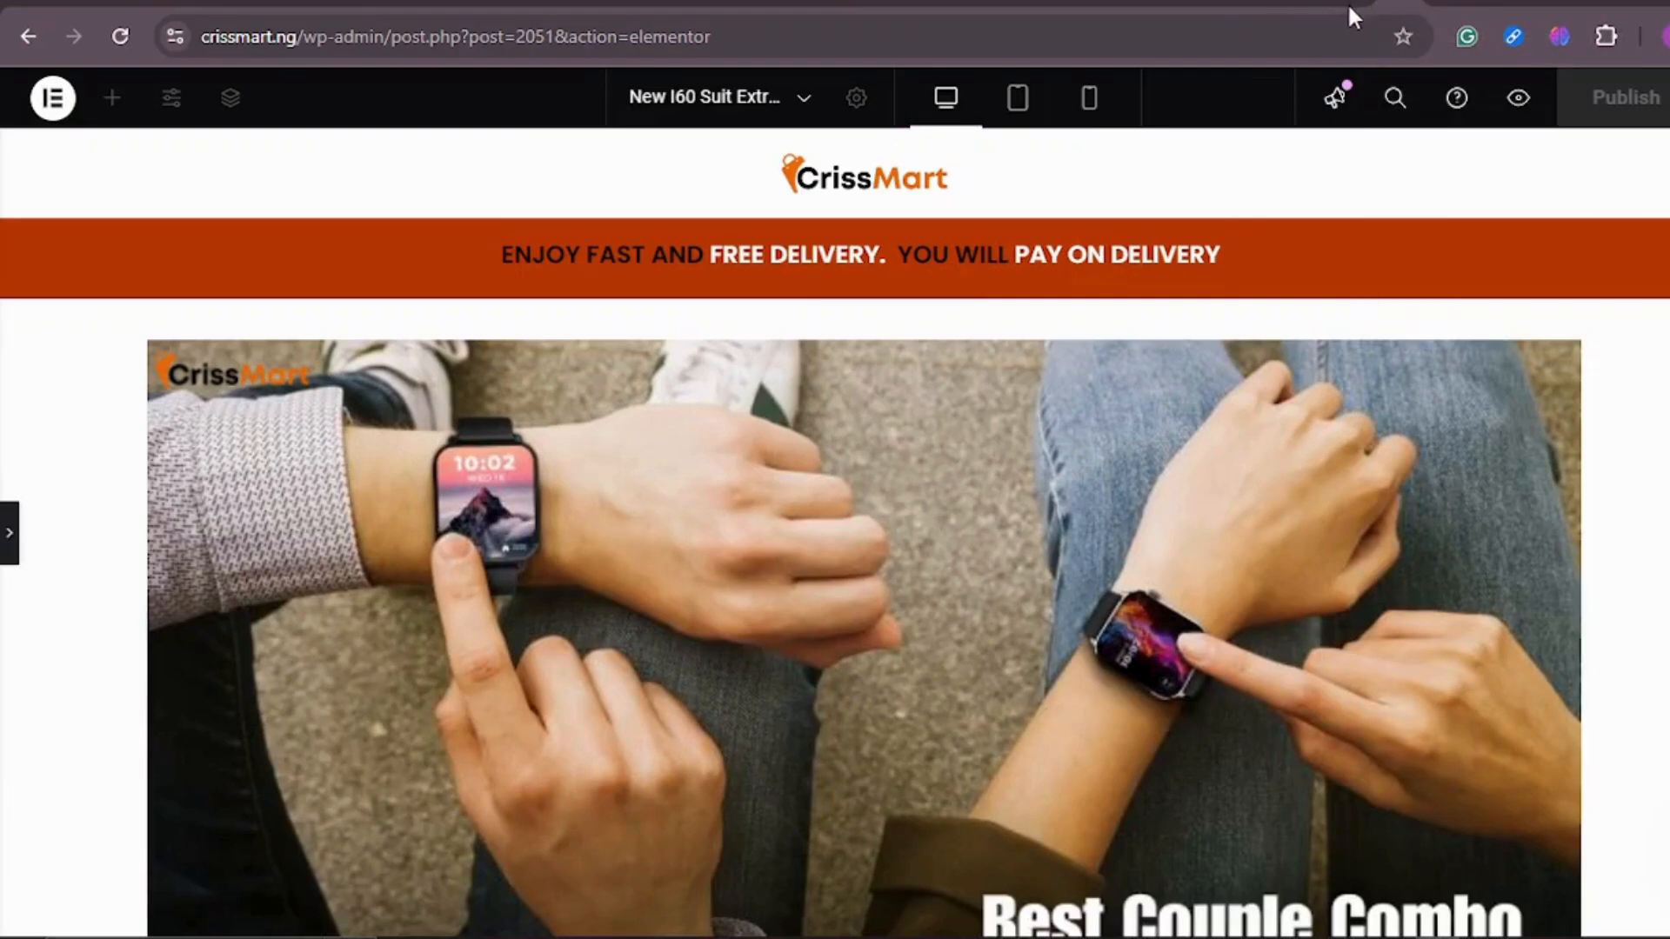
pyautogui.click(922, 7)
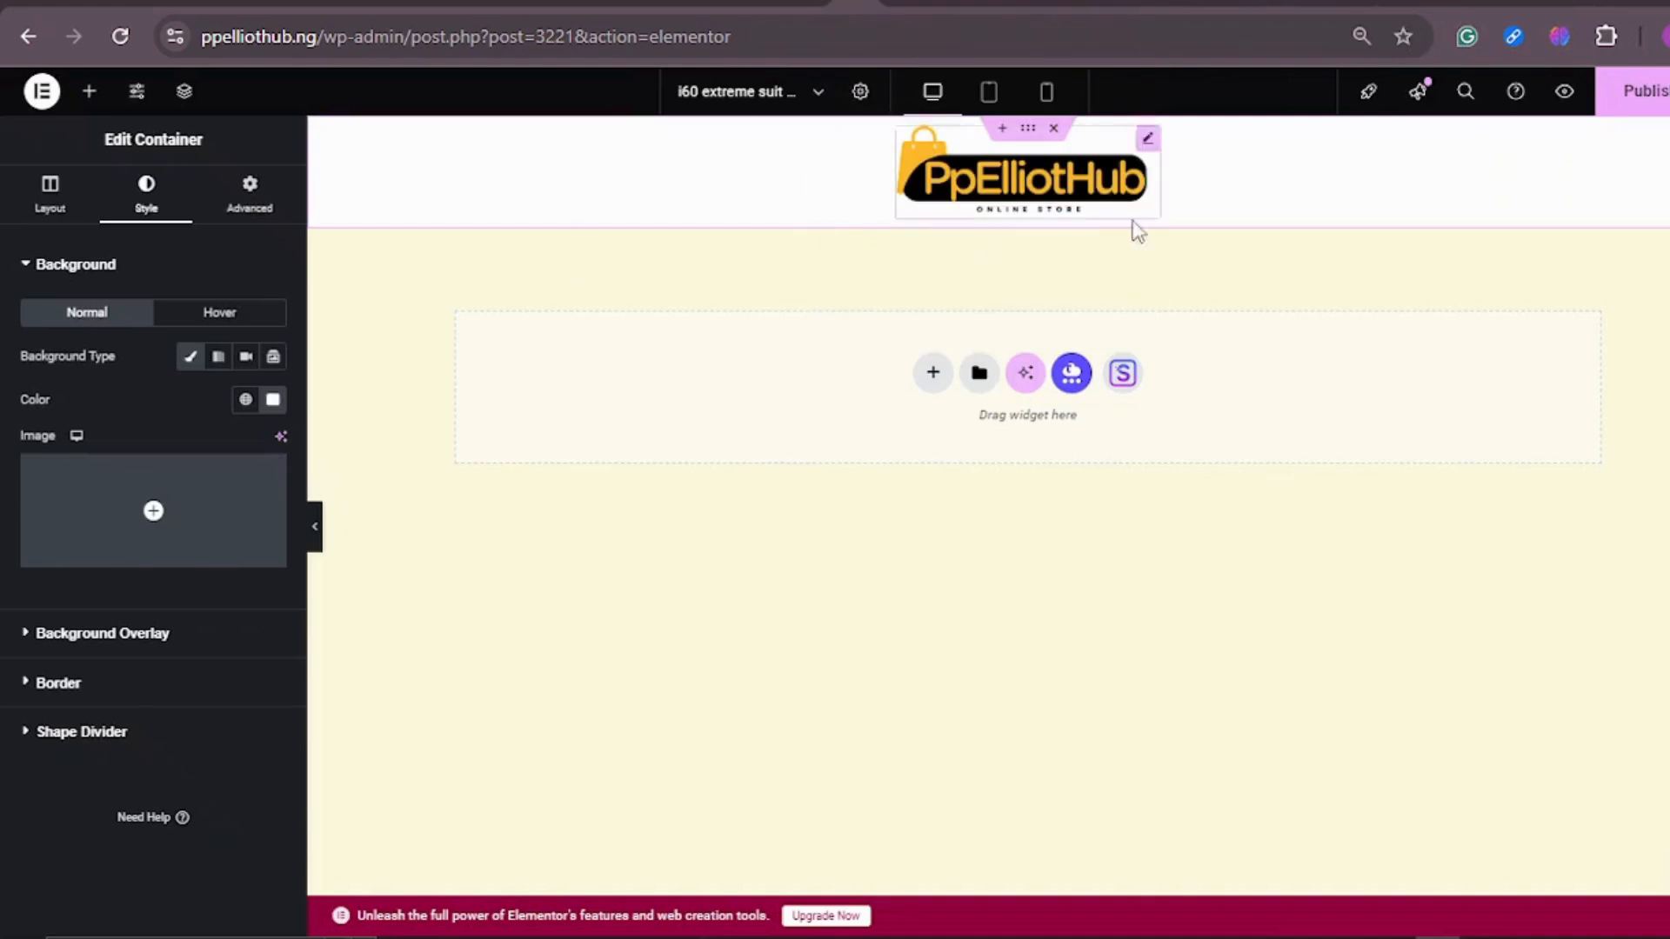
# Step: Add a single-row Flexbox container below the logo header and place a Heading widget in it
pyautogui.click(929, 384)
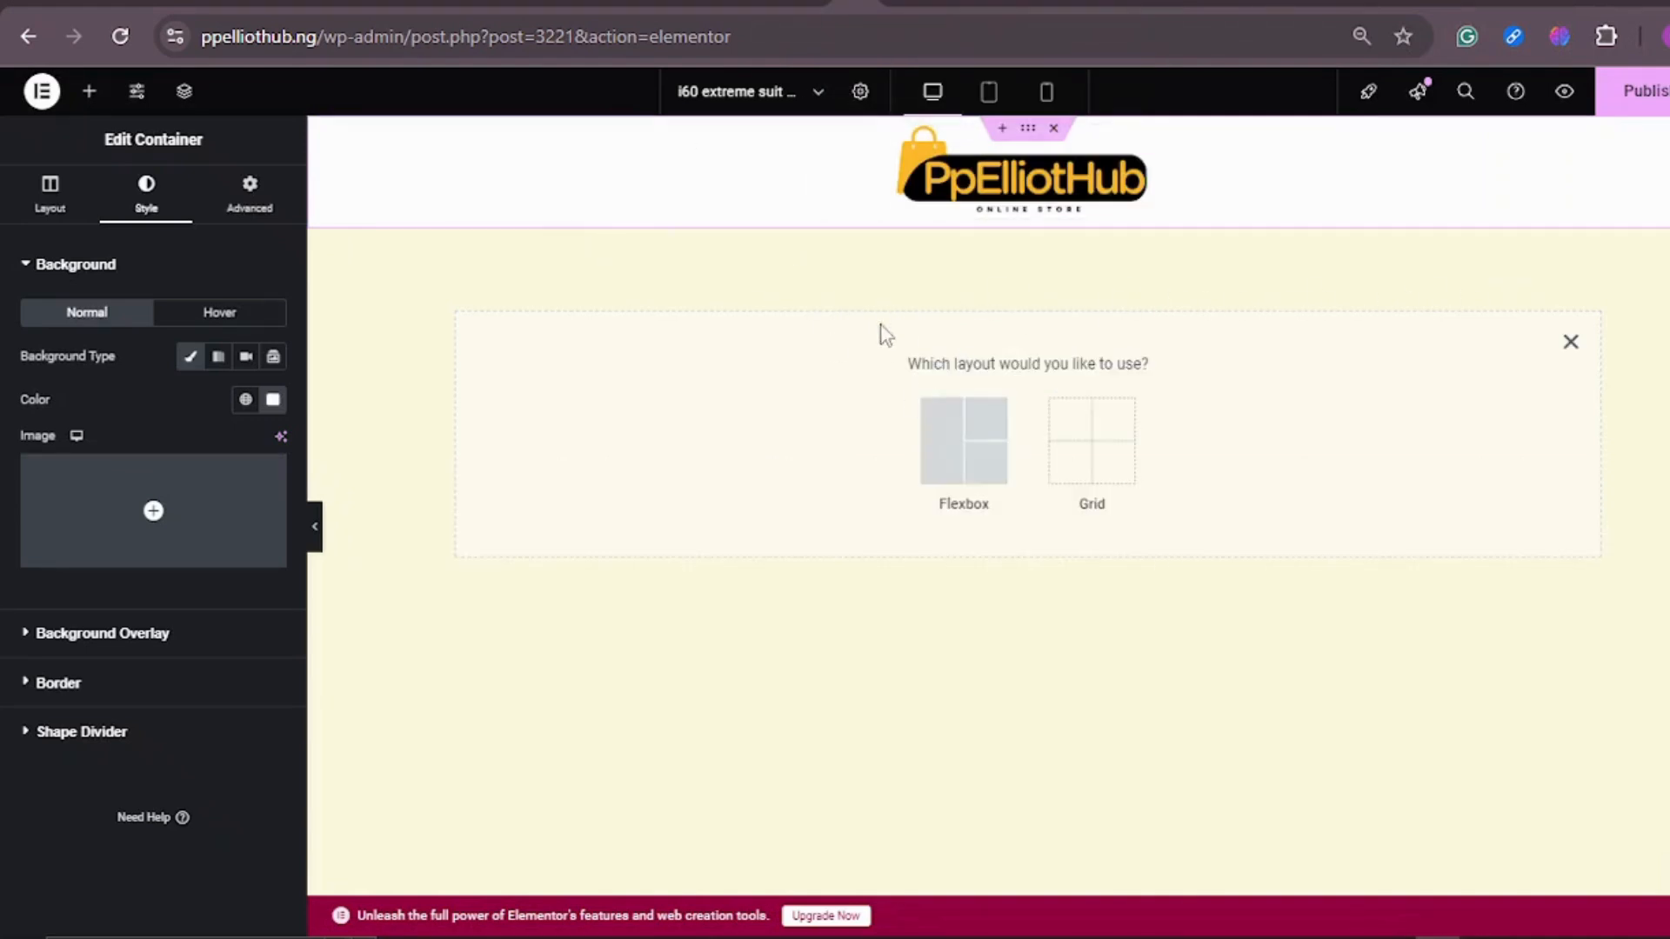
pyautogui.click(961, 452)
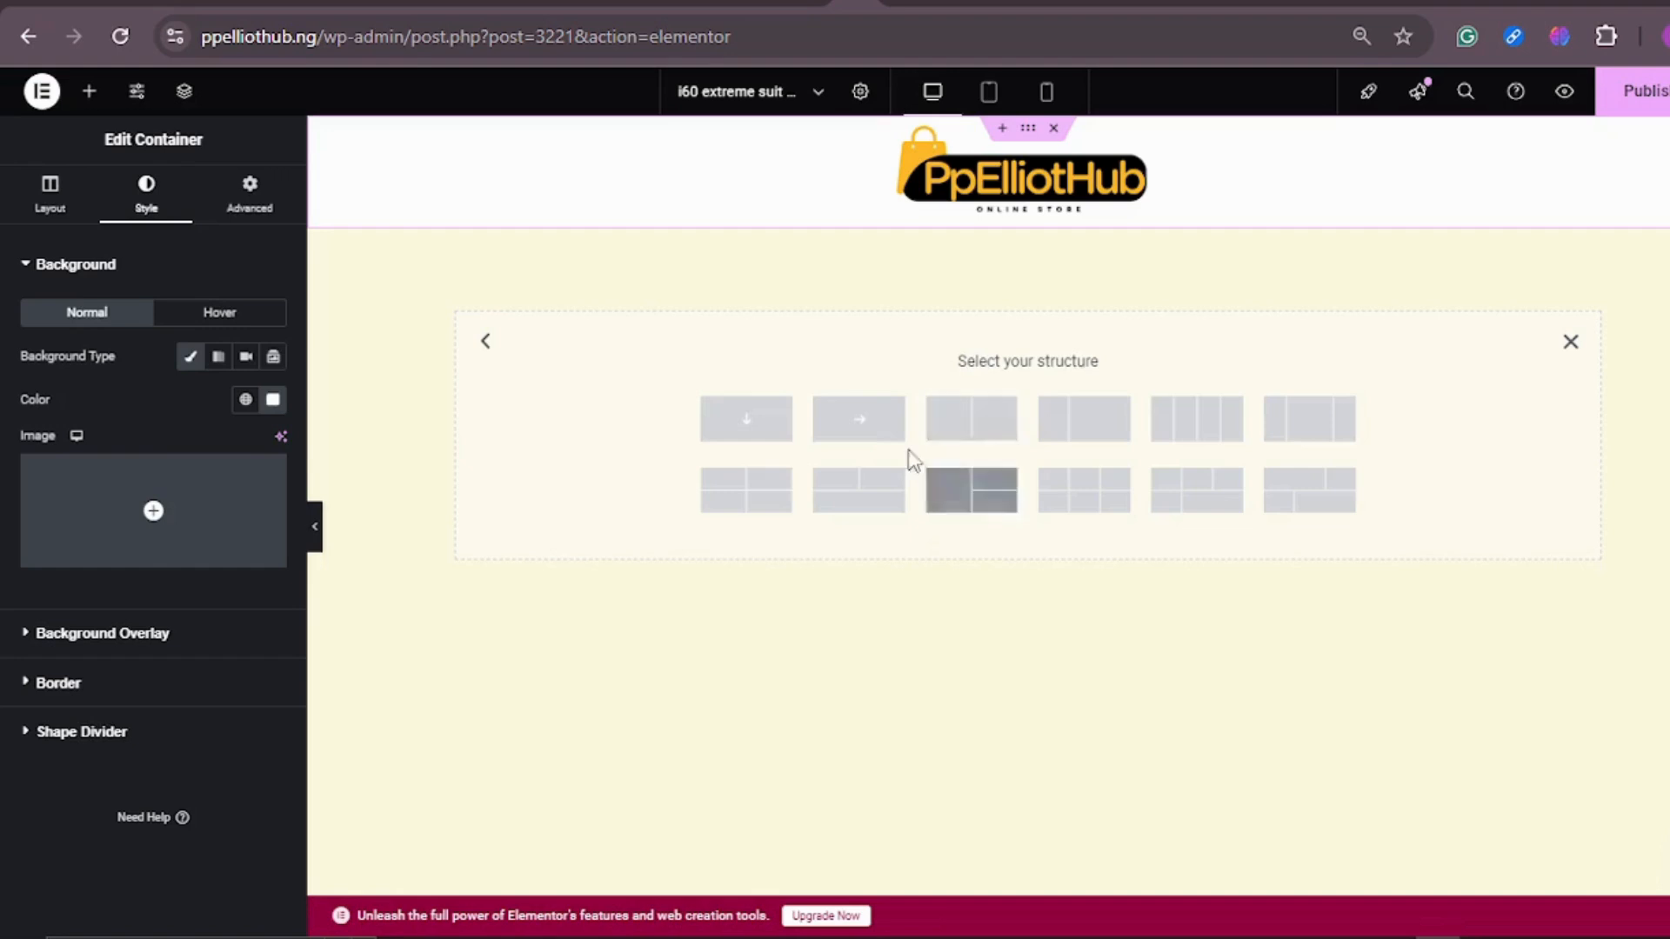
pyautogui.click(815, 425)
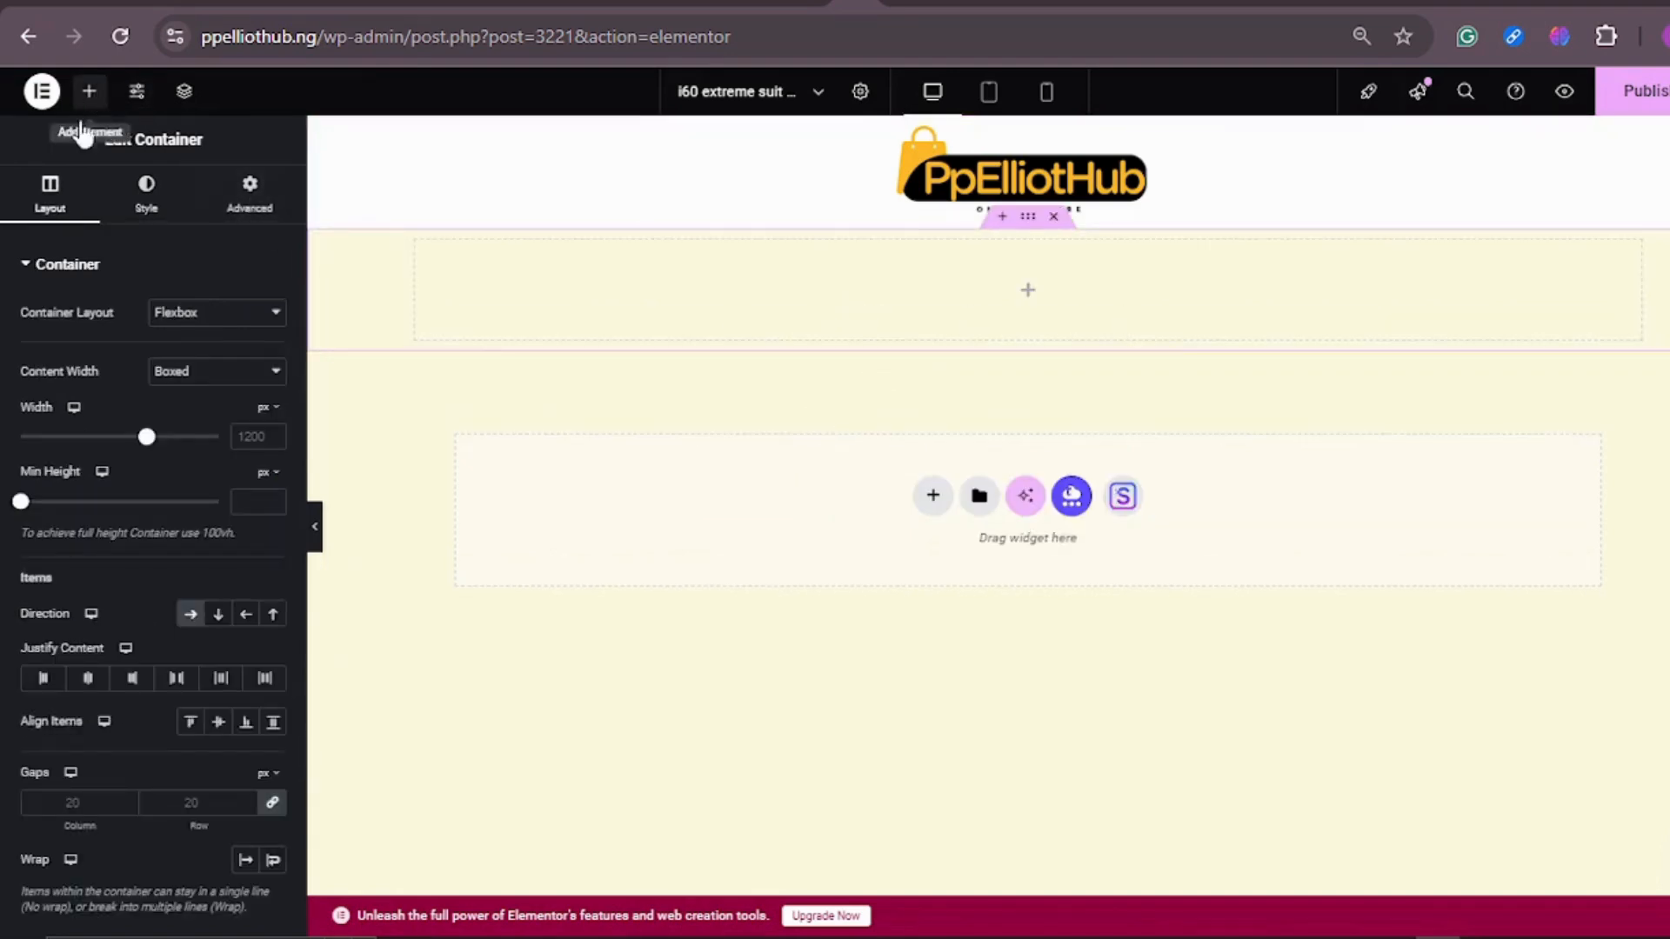
pyautogui.click(89, 92)
pyautogui.moveTo(81, 624); pyautogui.dragTo(1017, 315)
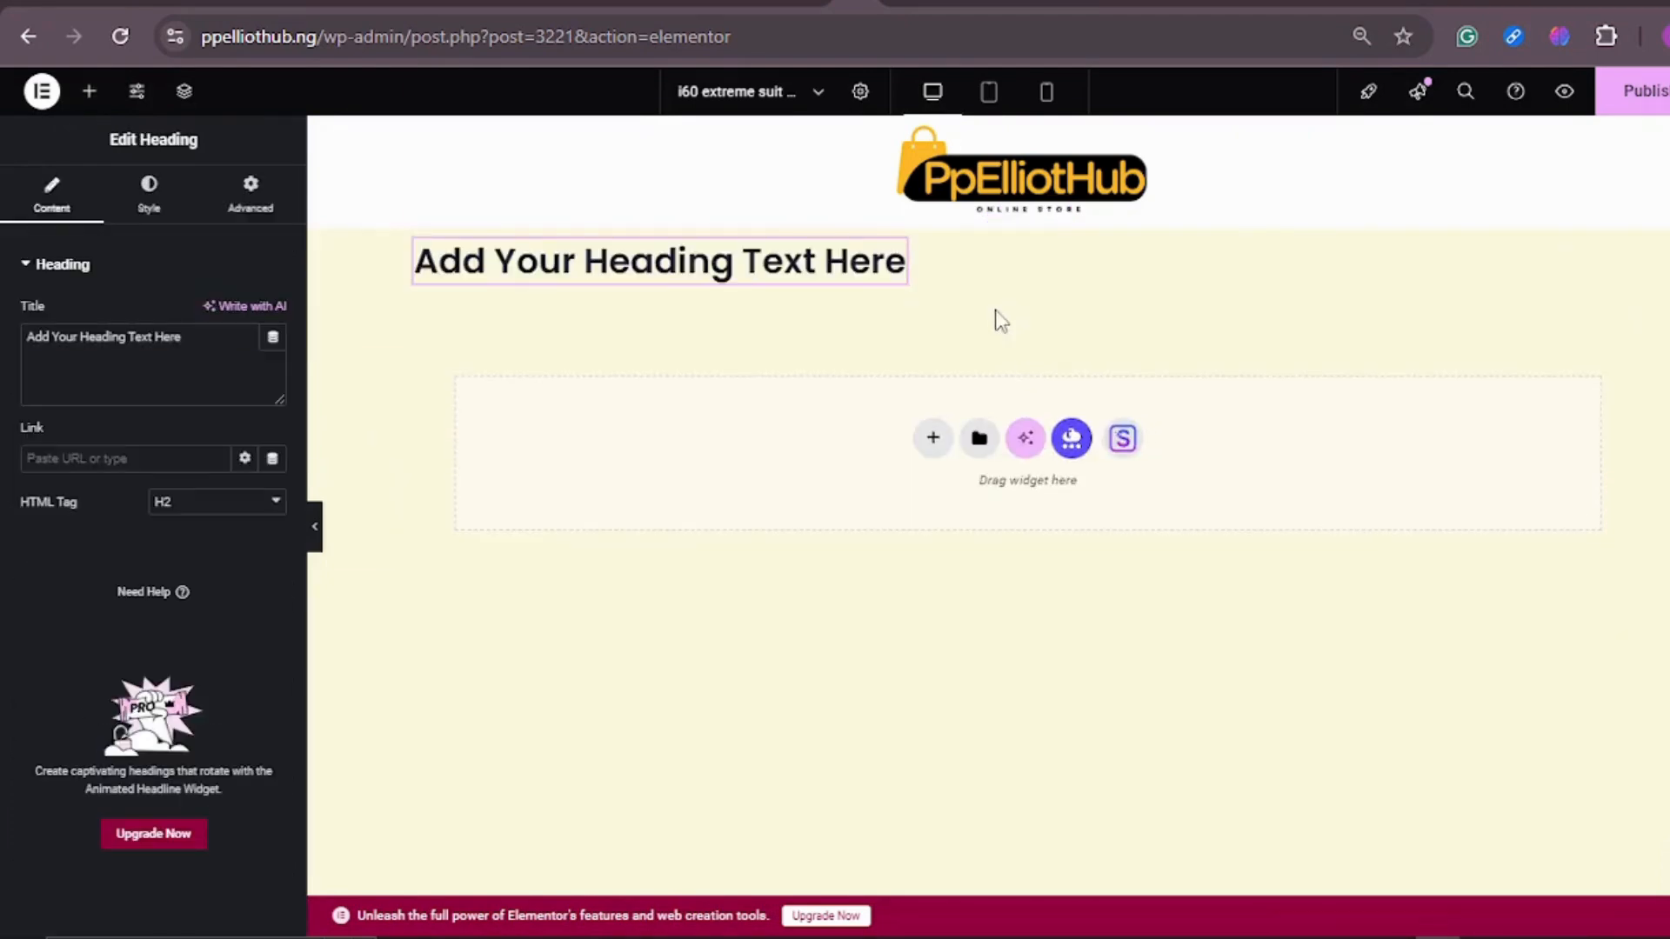
# Step: Set the heading's title to "ENJOY FAST AND FREE DELIVERY. YOU WILL PAY ON DELIVERY"
pyautogui.click(200, 333)
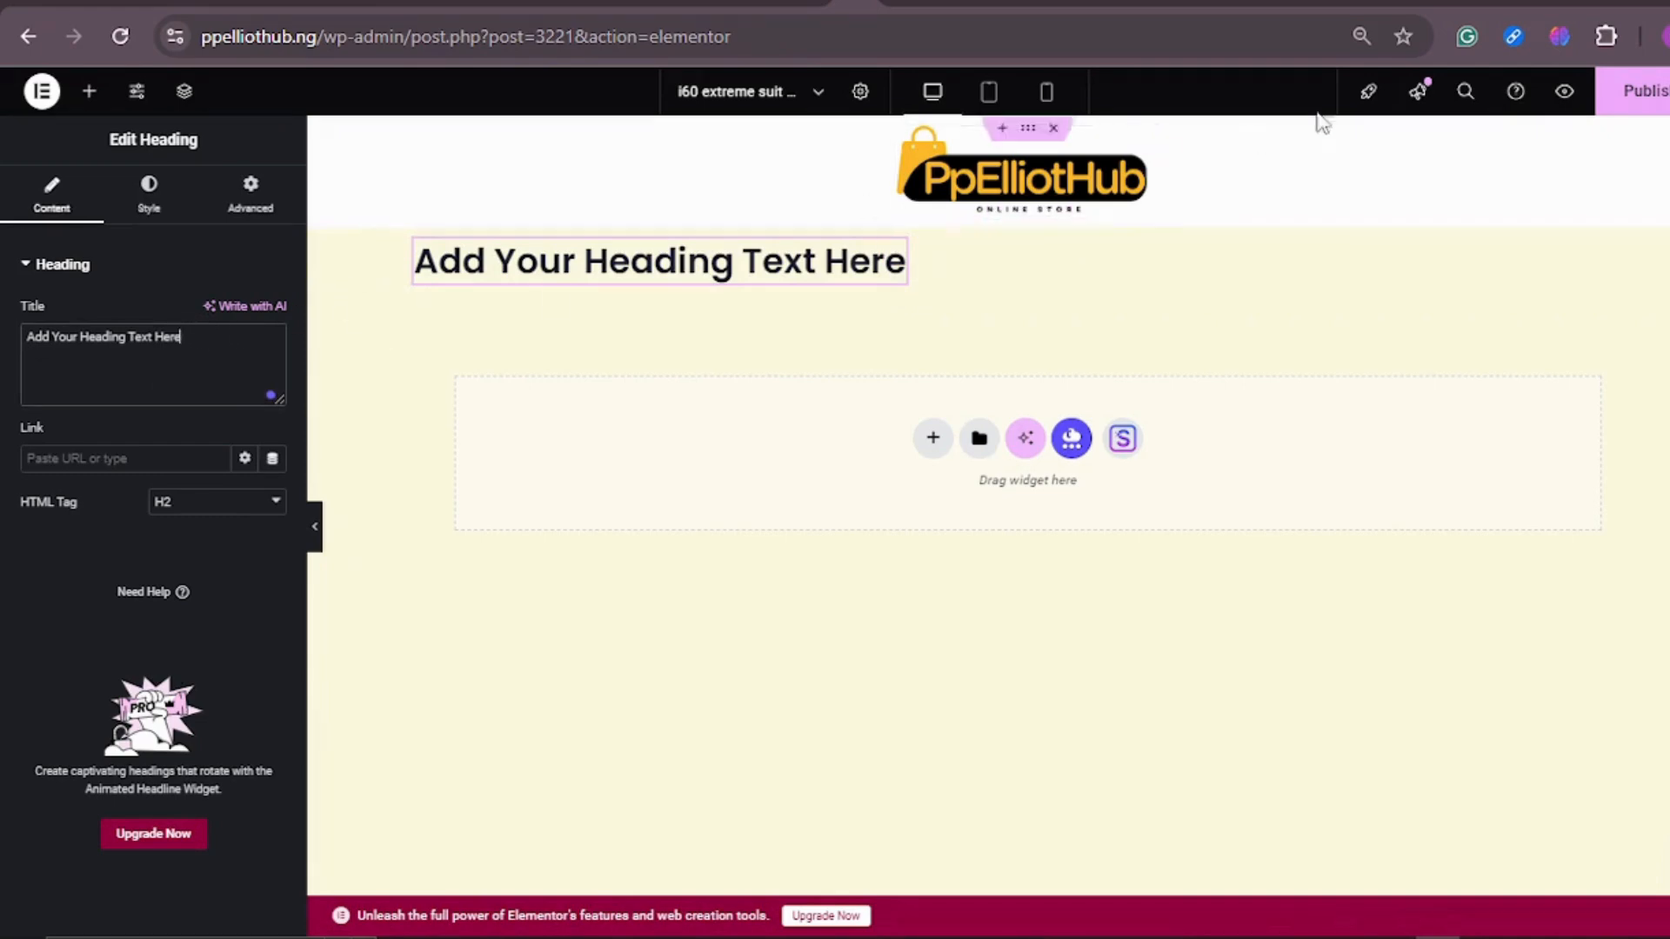
pyautogui.hotkey('ctrl', 'a')
pyautogui.write('ENJOY FAST A')
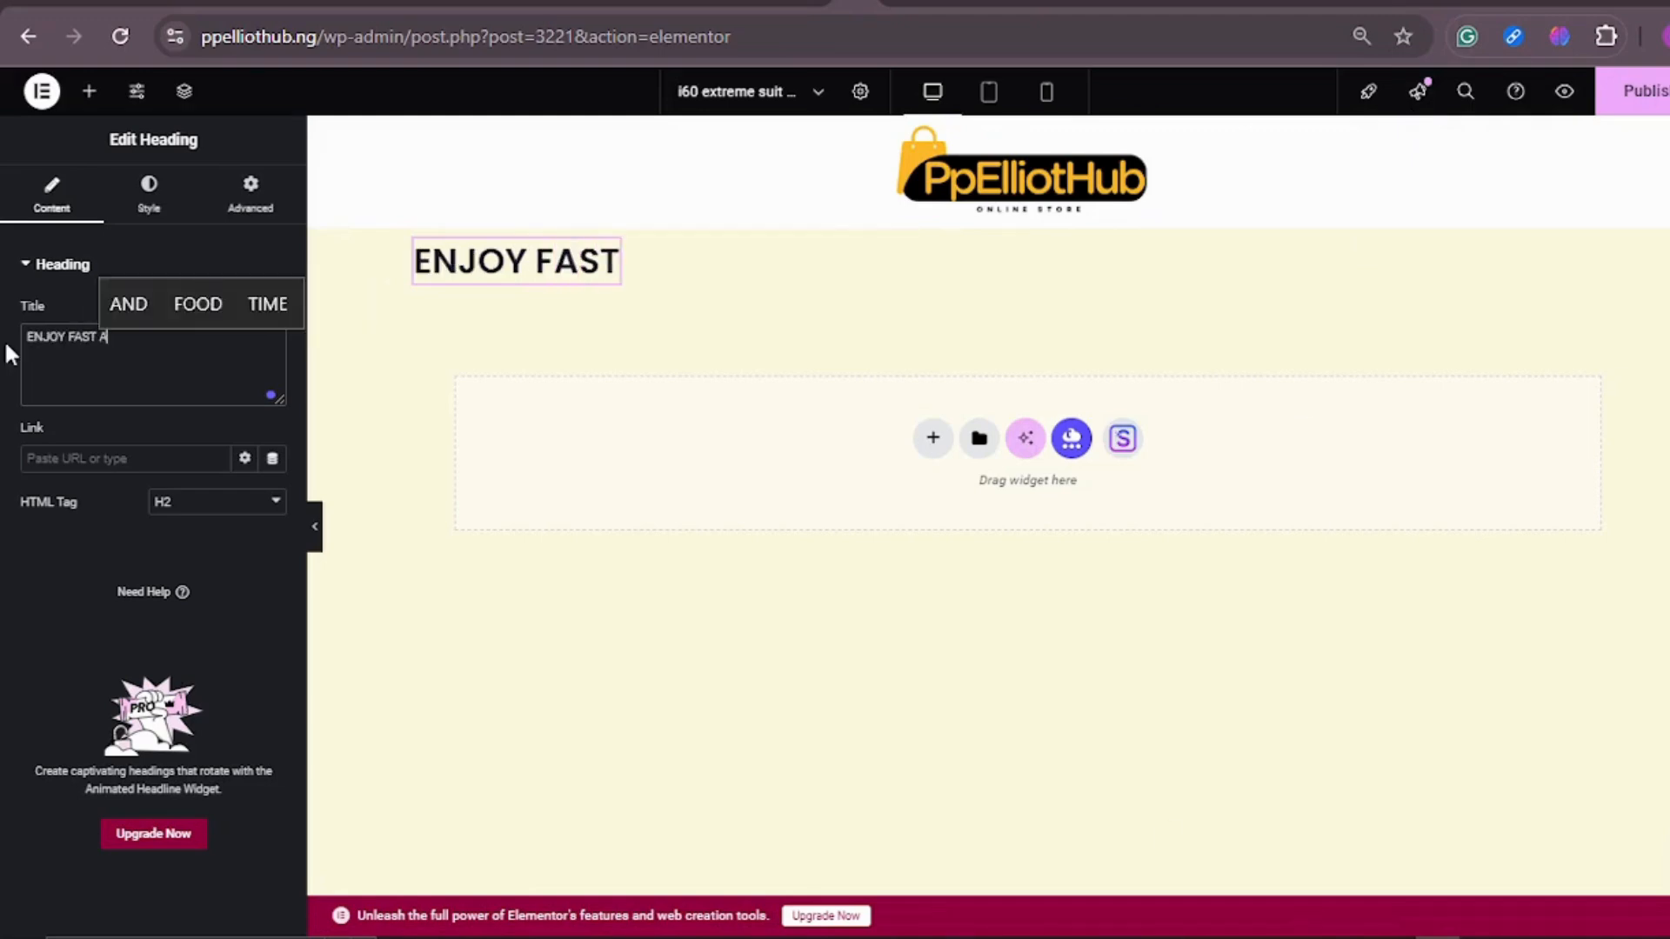
pyautogui.write('ND FREE DELIVERY. YOU WILL PAY')
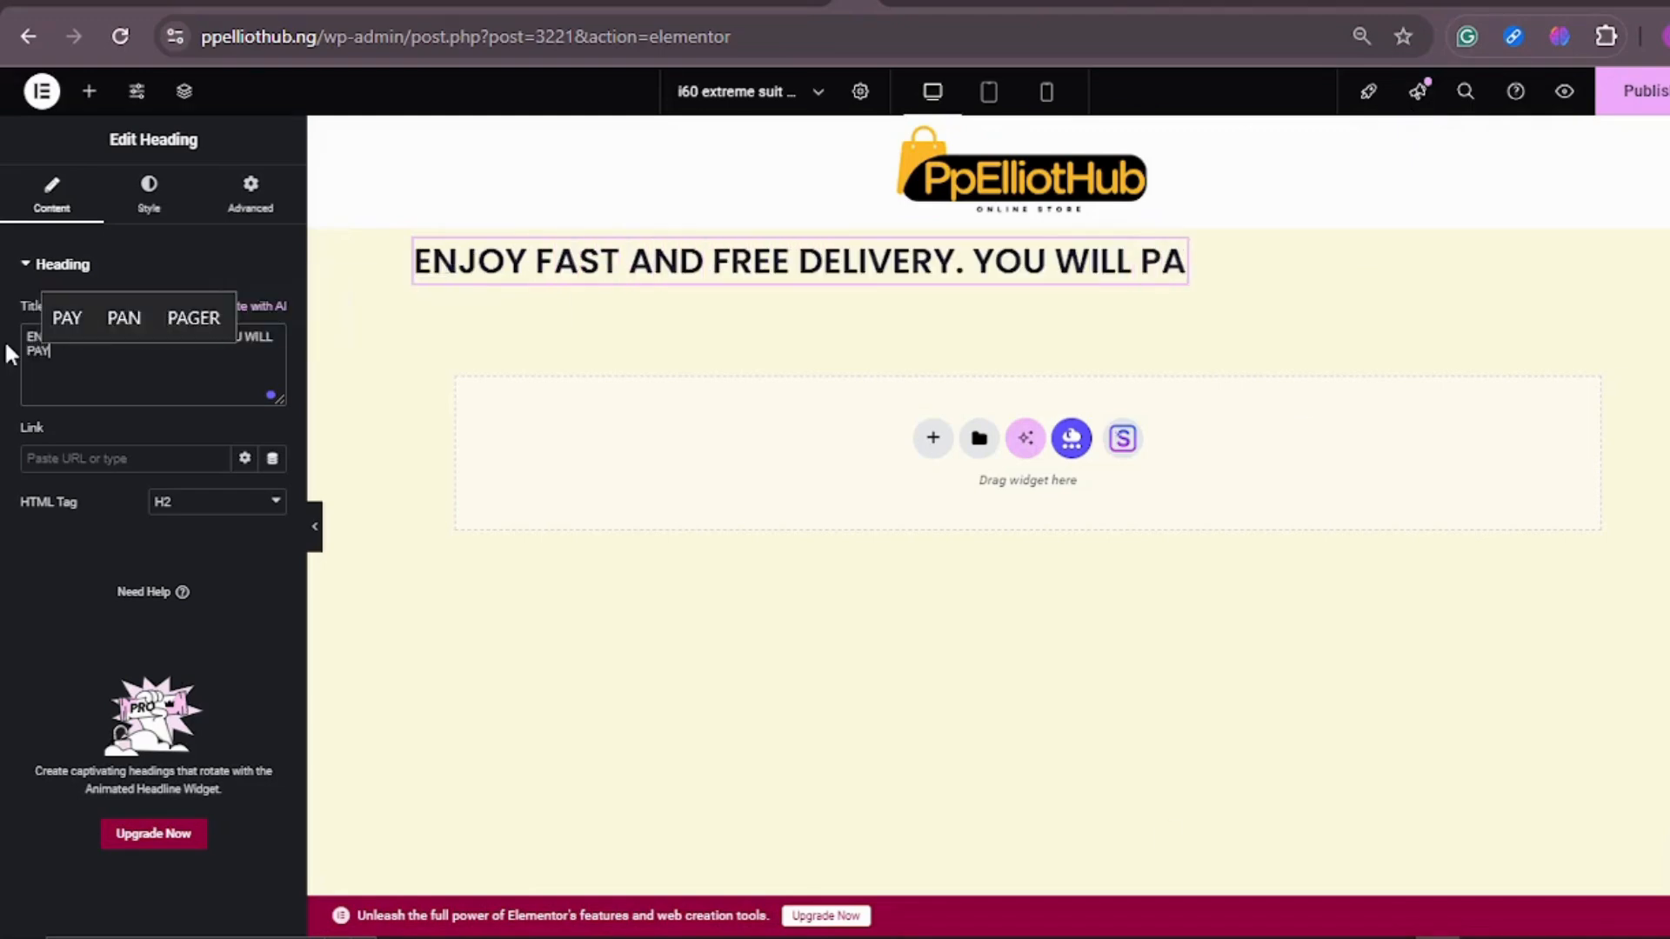
pyautogui.write(' ON DELIVERY')
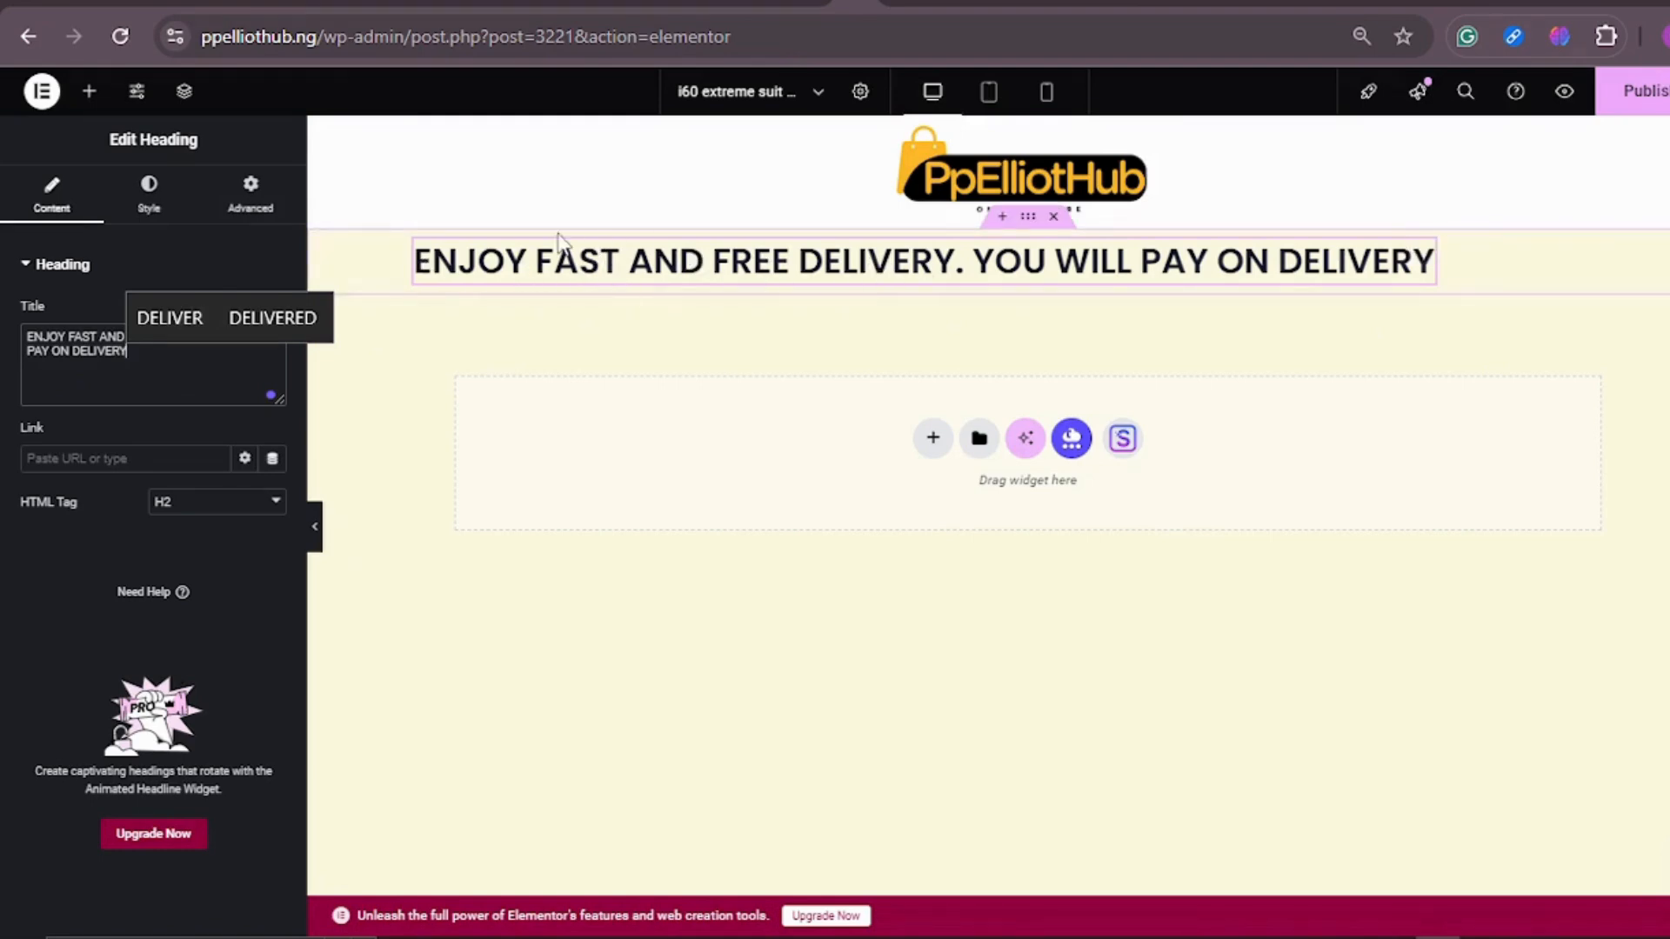
# Step: Try to recolor only the words "FREE DELIVERY" in the heading with the red text color #C40000
pyautogui.click(574, 259)
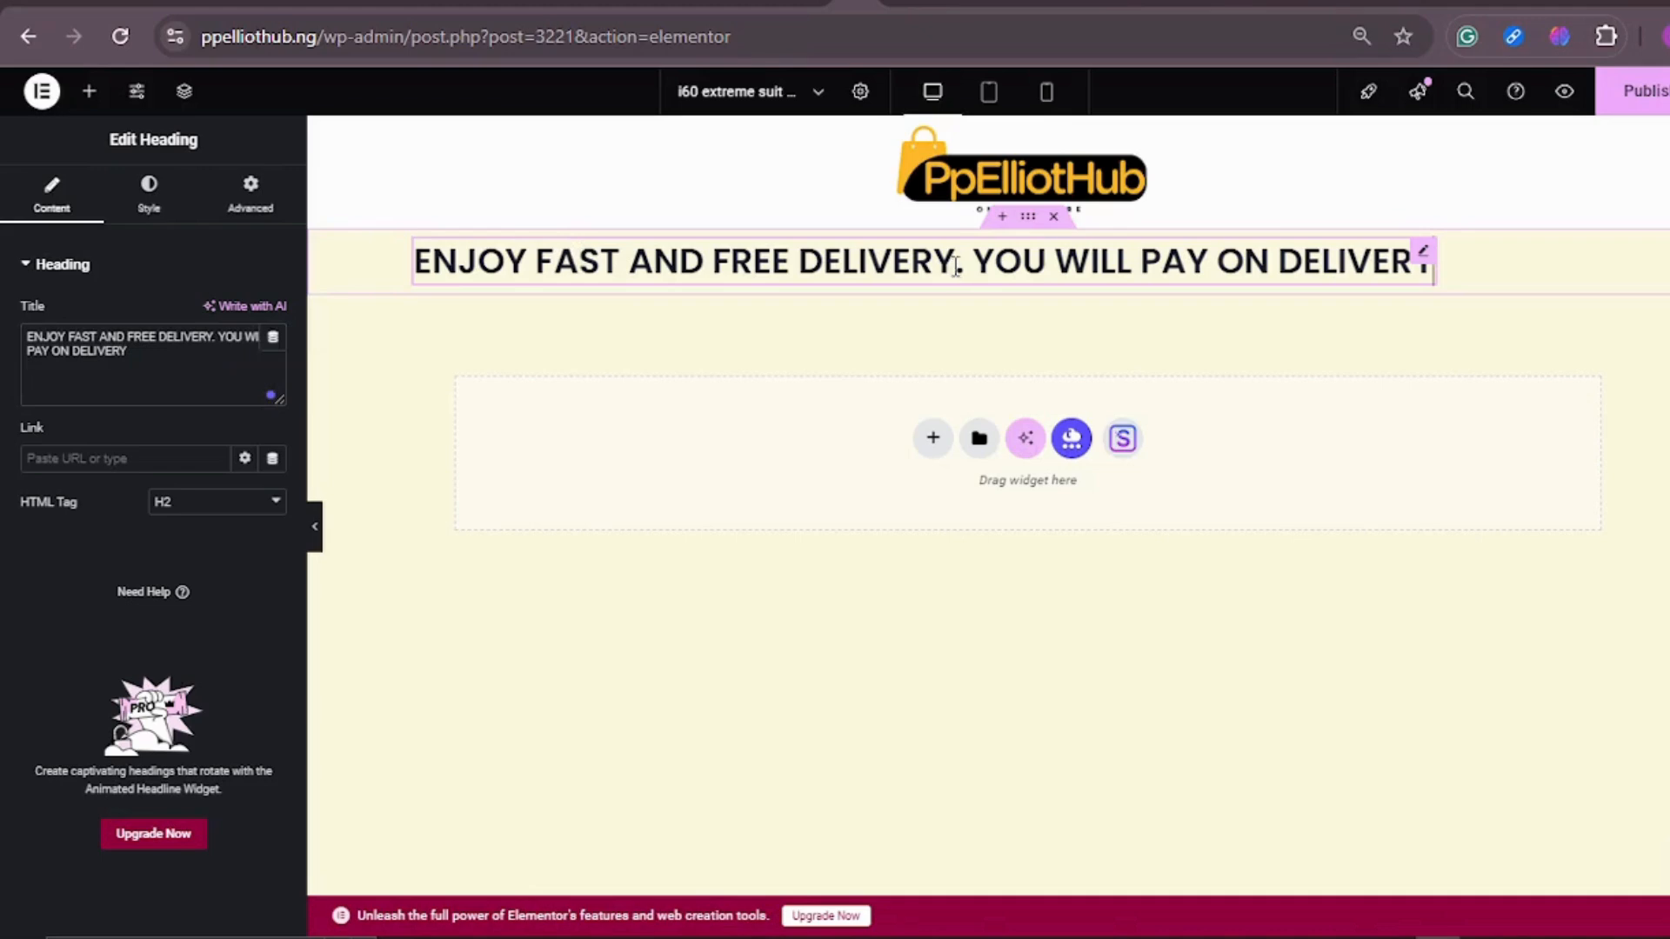
pyautogui.moveTo(954, 263); pyautogui.dragTo(699, 237)
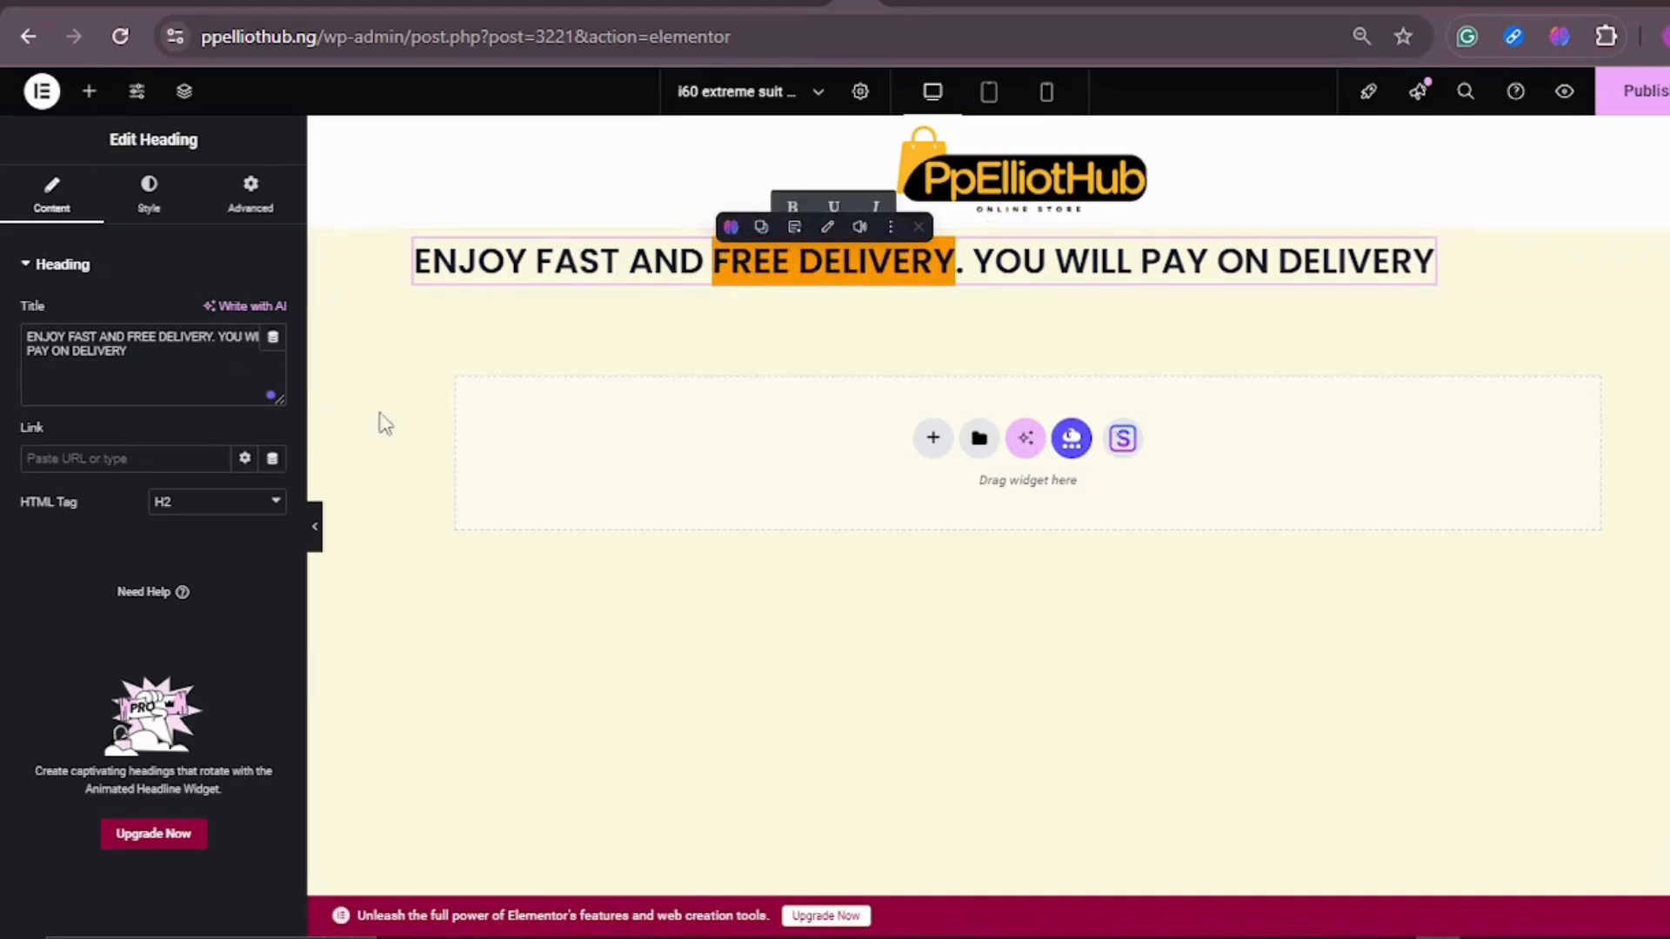
pyautogui.click(157, 205)
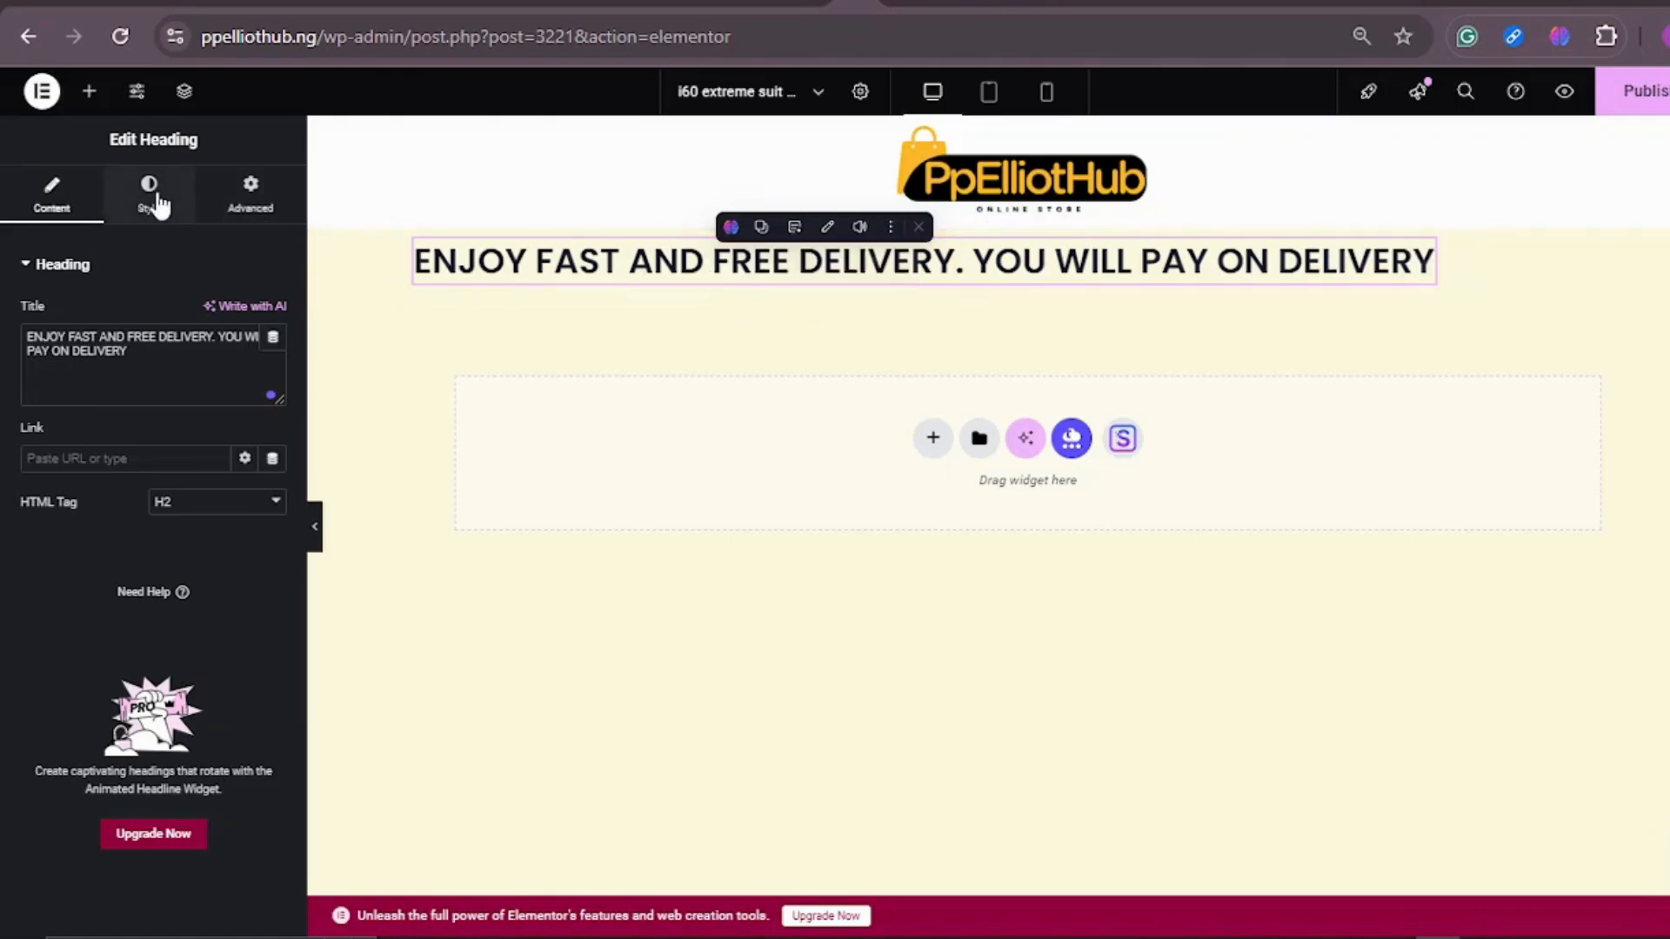
pyautogui.click(157, 204)
pyautogui.click(272, 363)
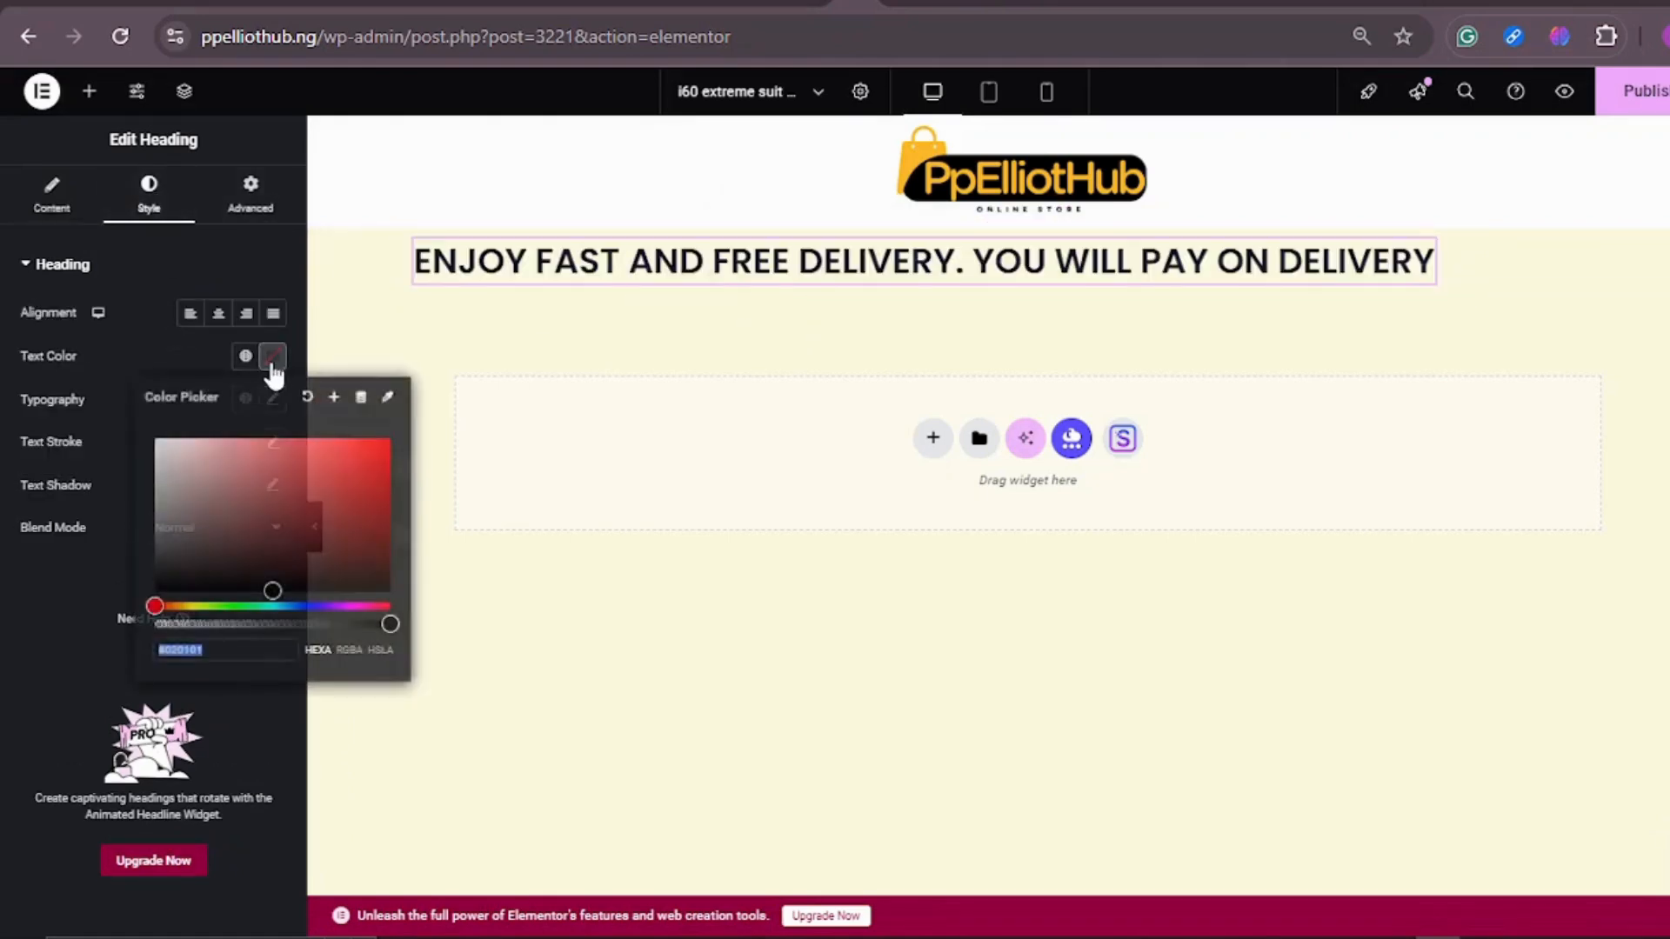
pyautogui.moveTo(367, 499); pyautogui.dragTo(391, 474)
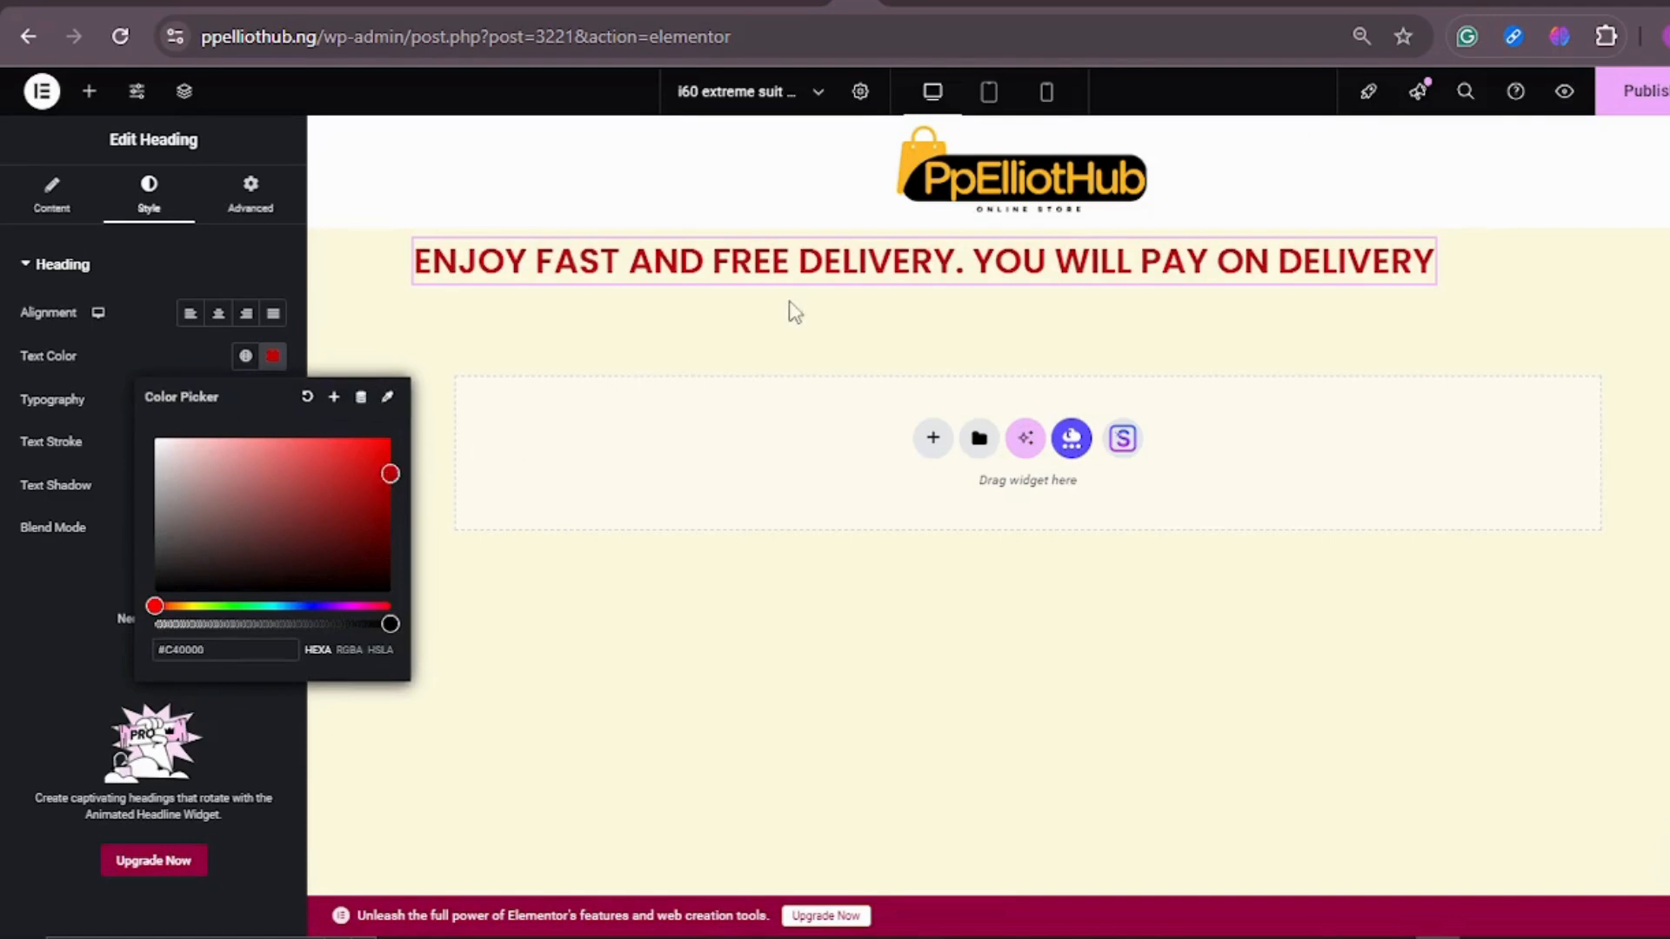
pyautogui.click(807, 270)
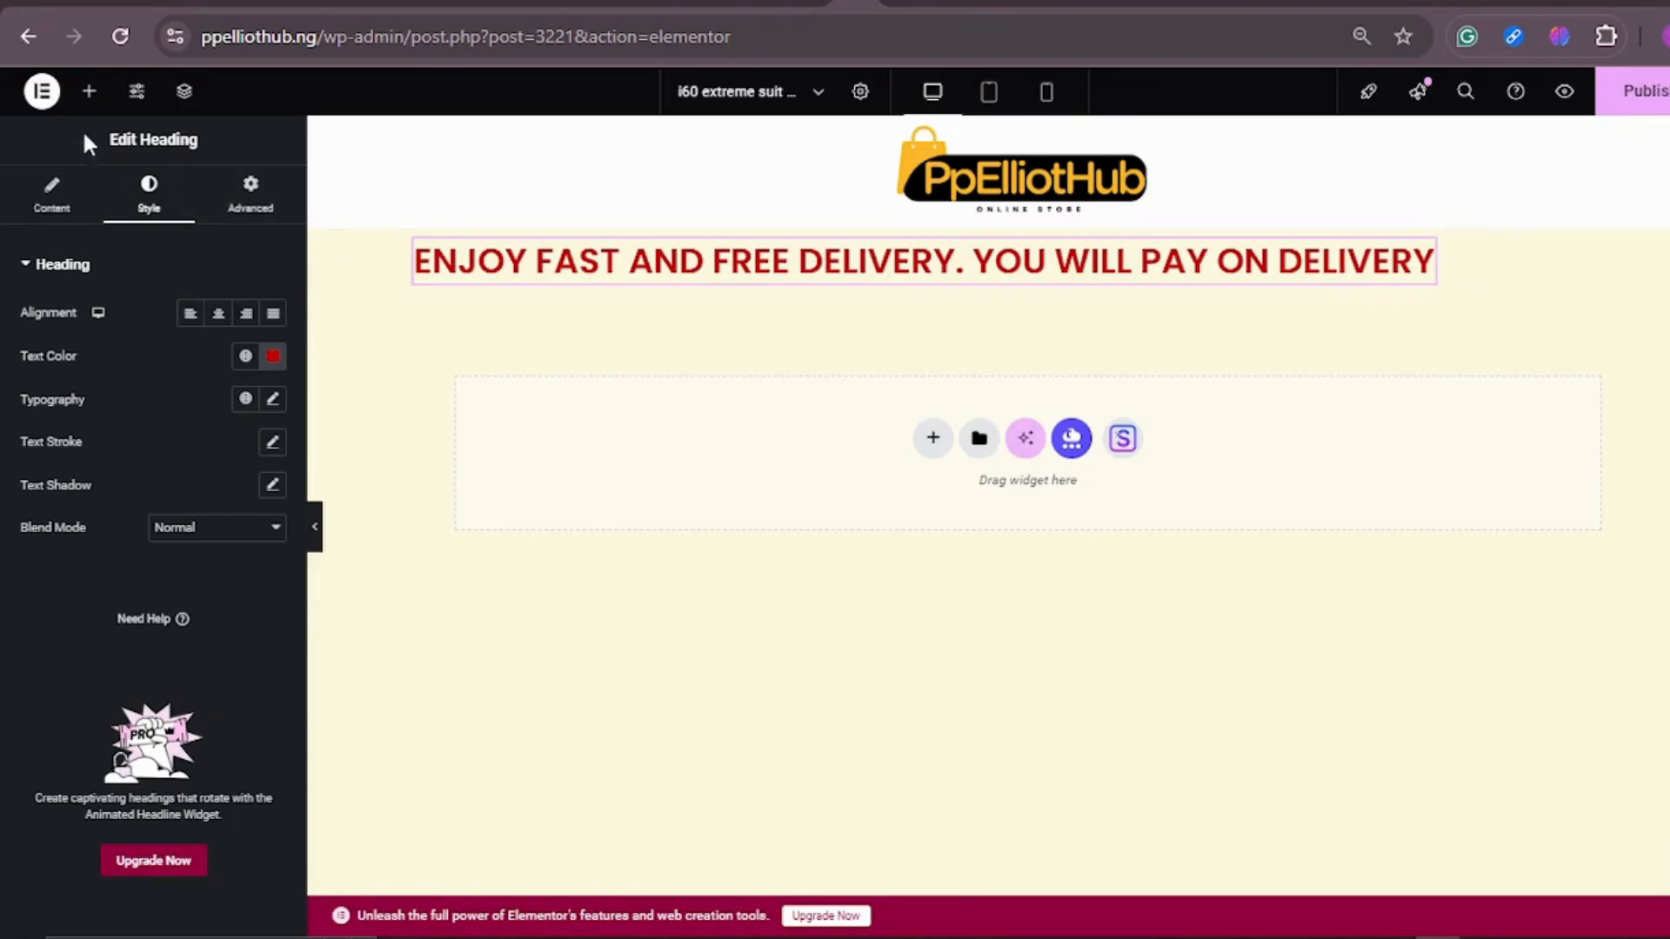
# Step: Add a Text Editor widget beside the heading and replace its placeholder paragraph with the copied heading text
pyautogui.click(90, 95)
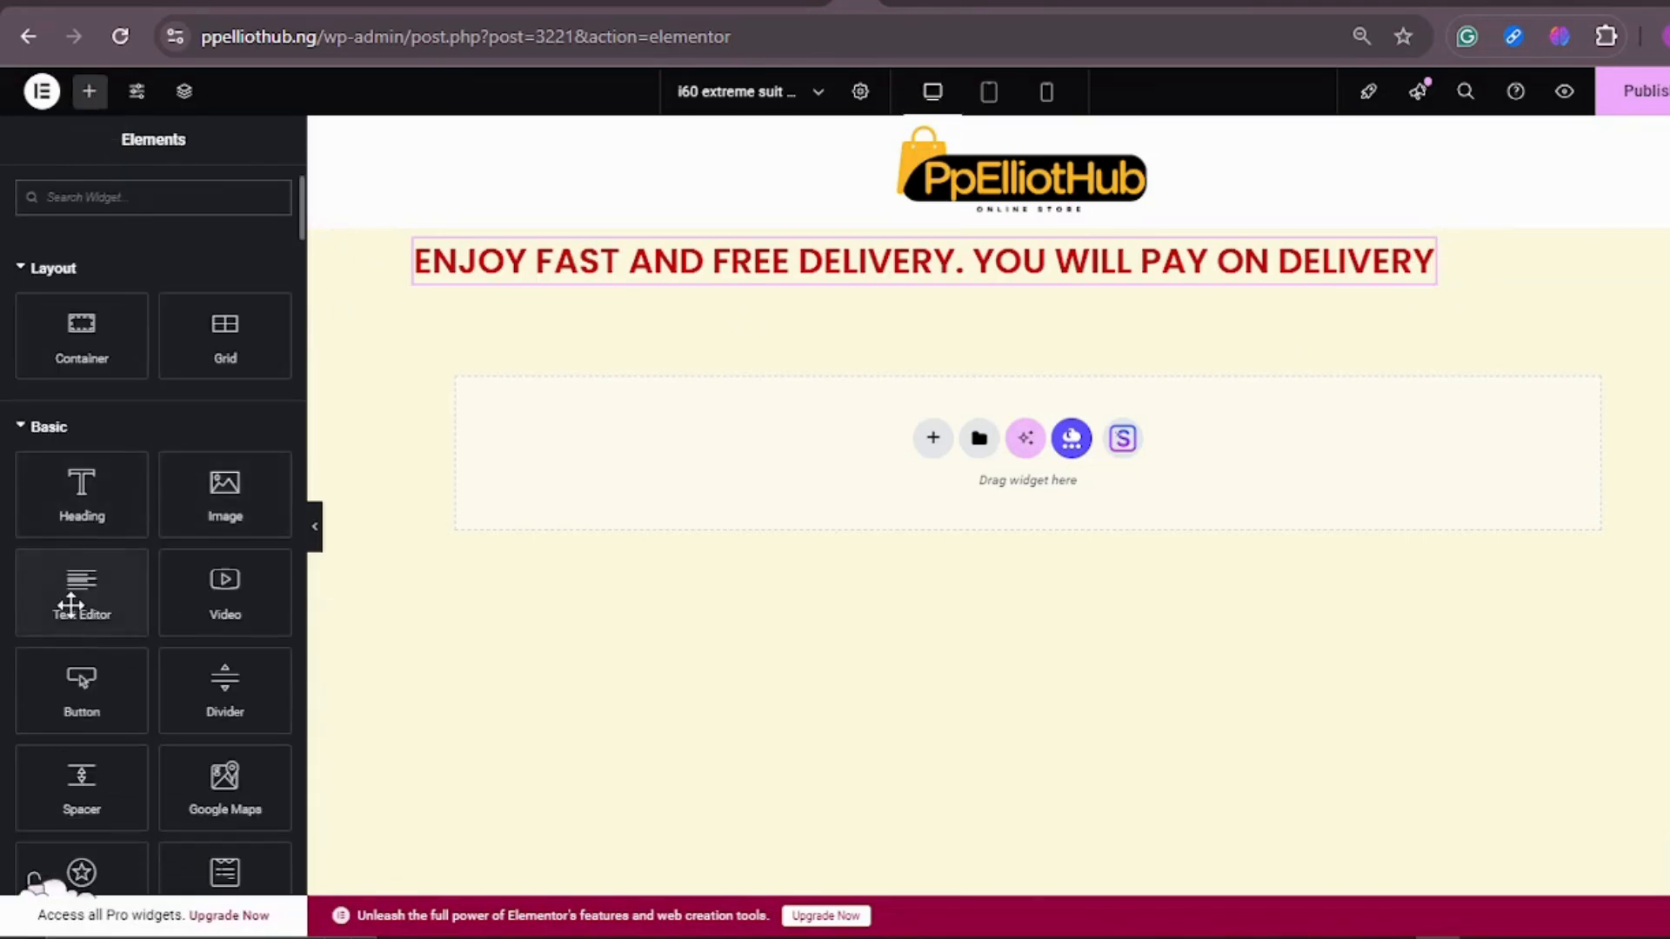
pyautogui.moveTo(81, 589); pyautogui.dragTo(916, 284)
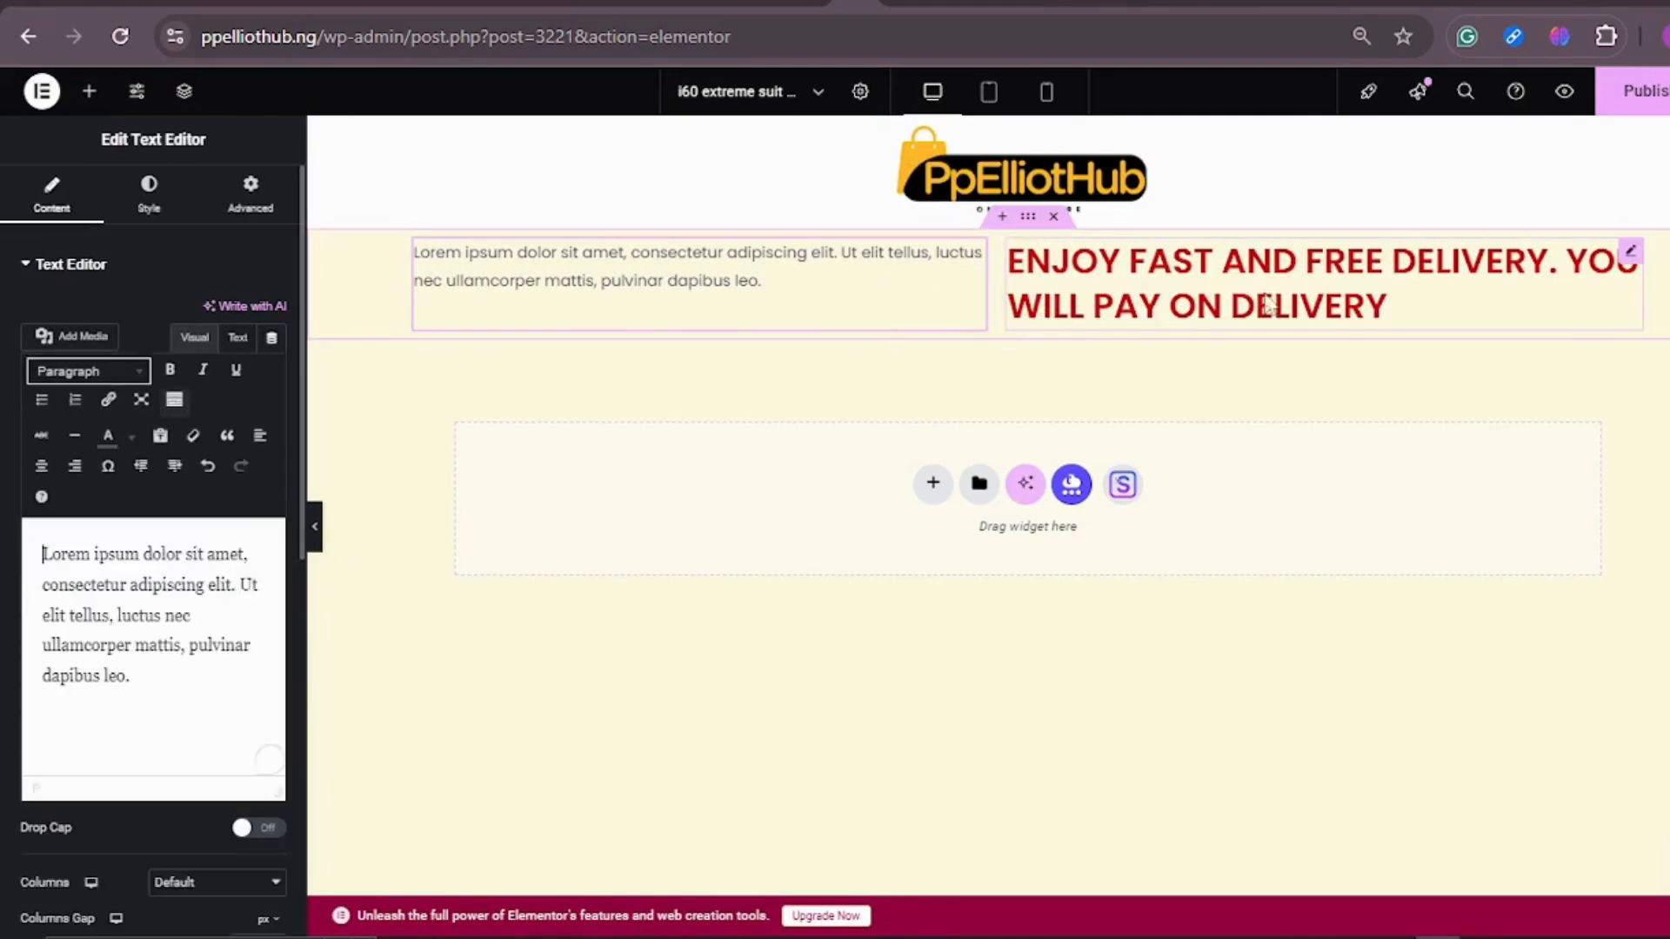
pyautogui.click(1218, 280)
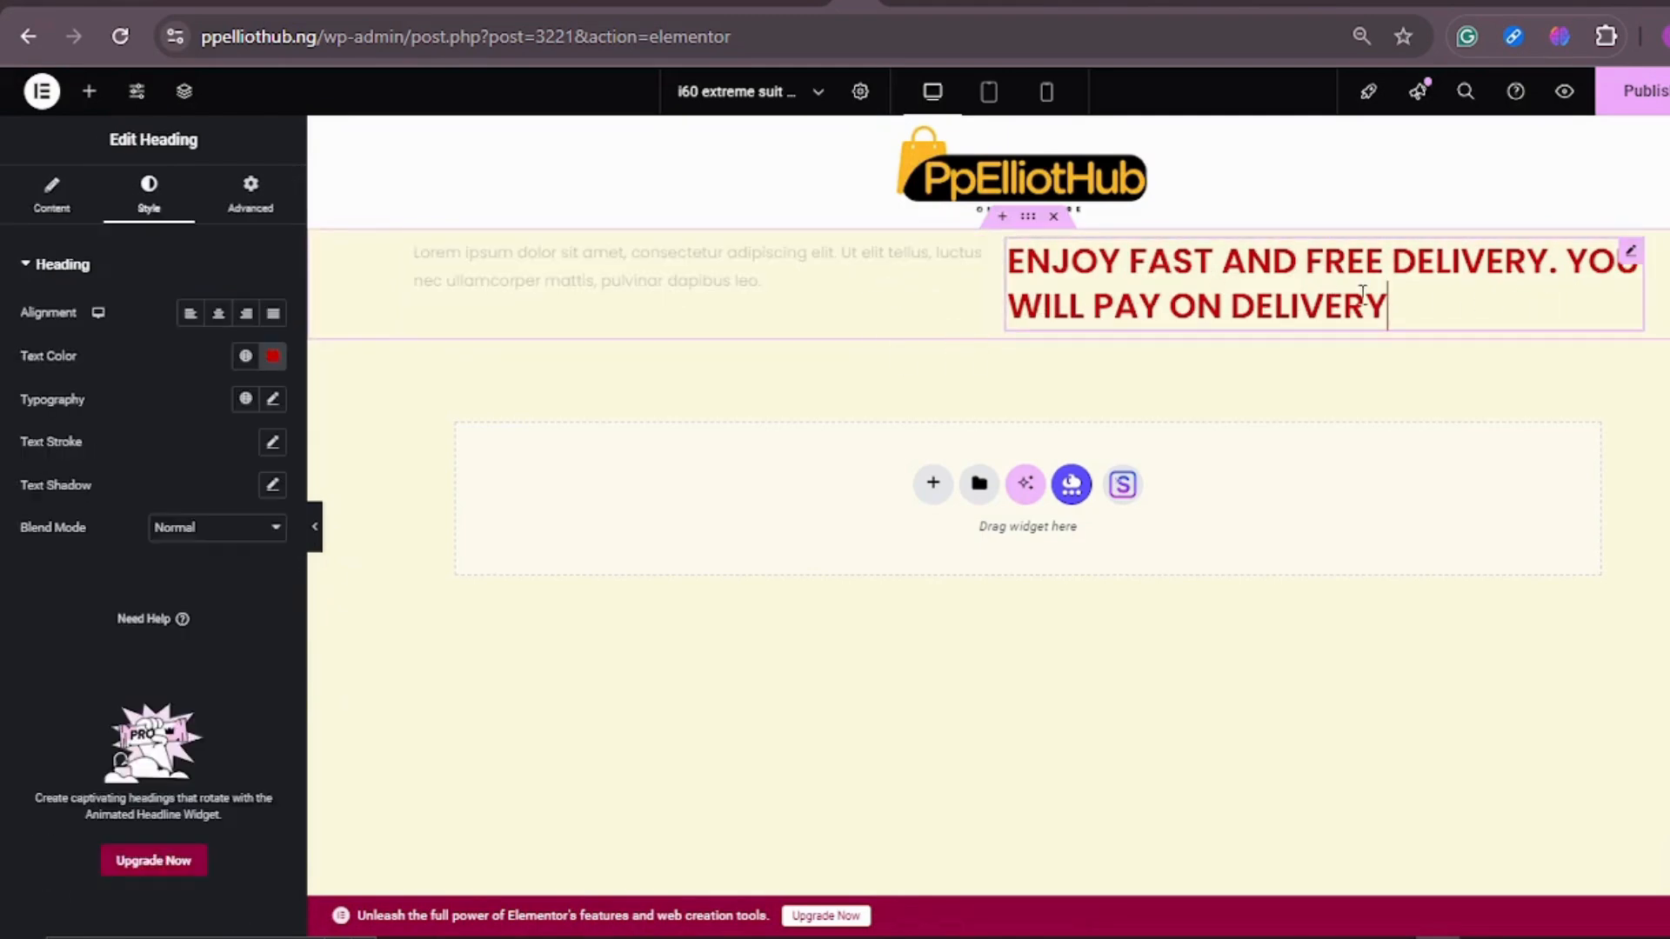
pyautogui.click(35, 209)
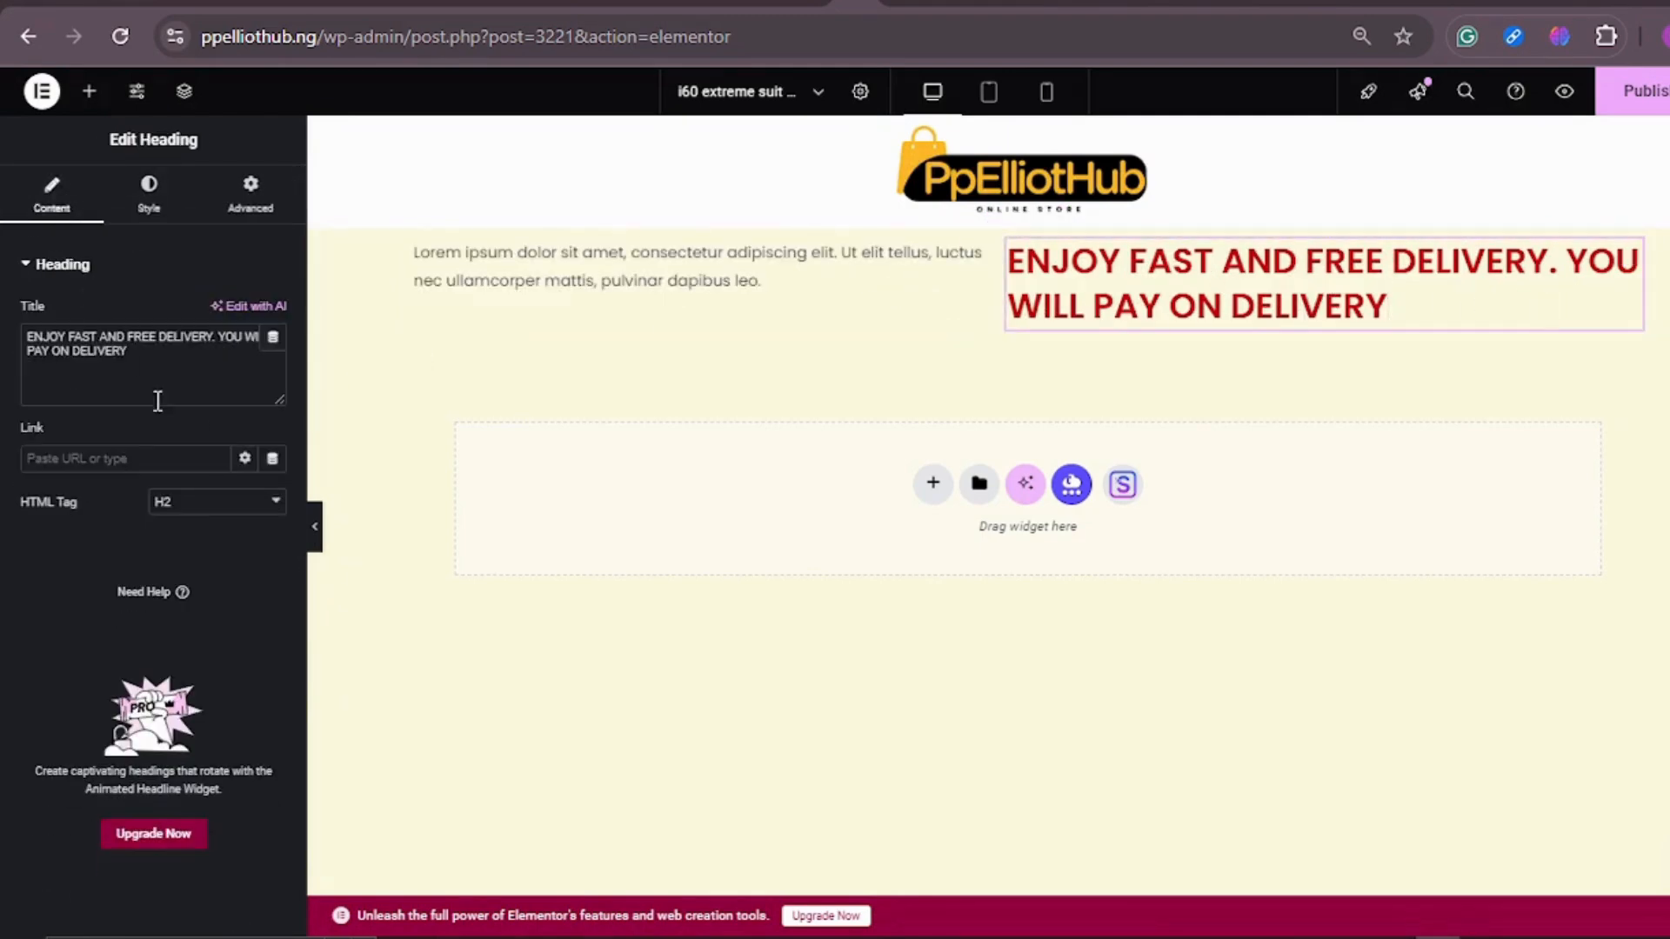
pyautogui.moveTo(169, 372); pyautogui.dragTo(7, 345)
pyautogui.hotkey('ctrl', 'c')
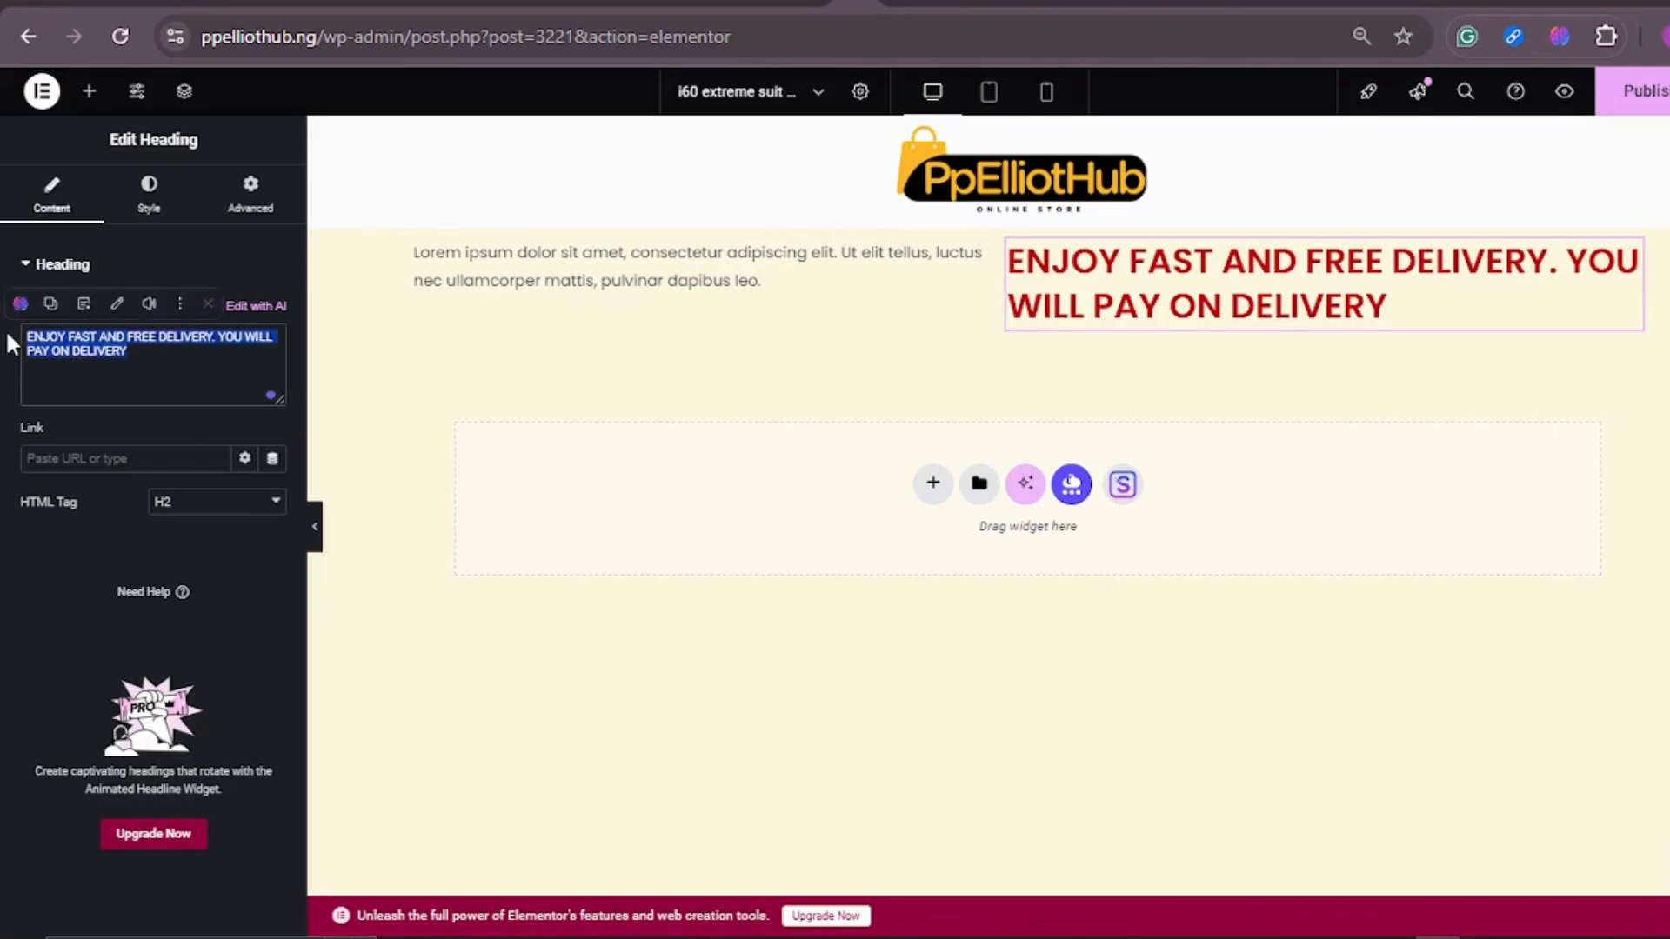
pyautogui.click(678, 277)
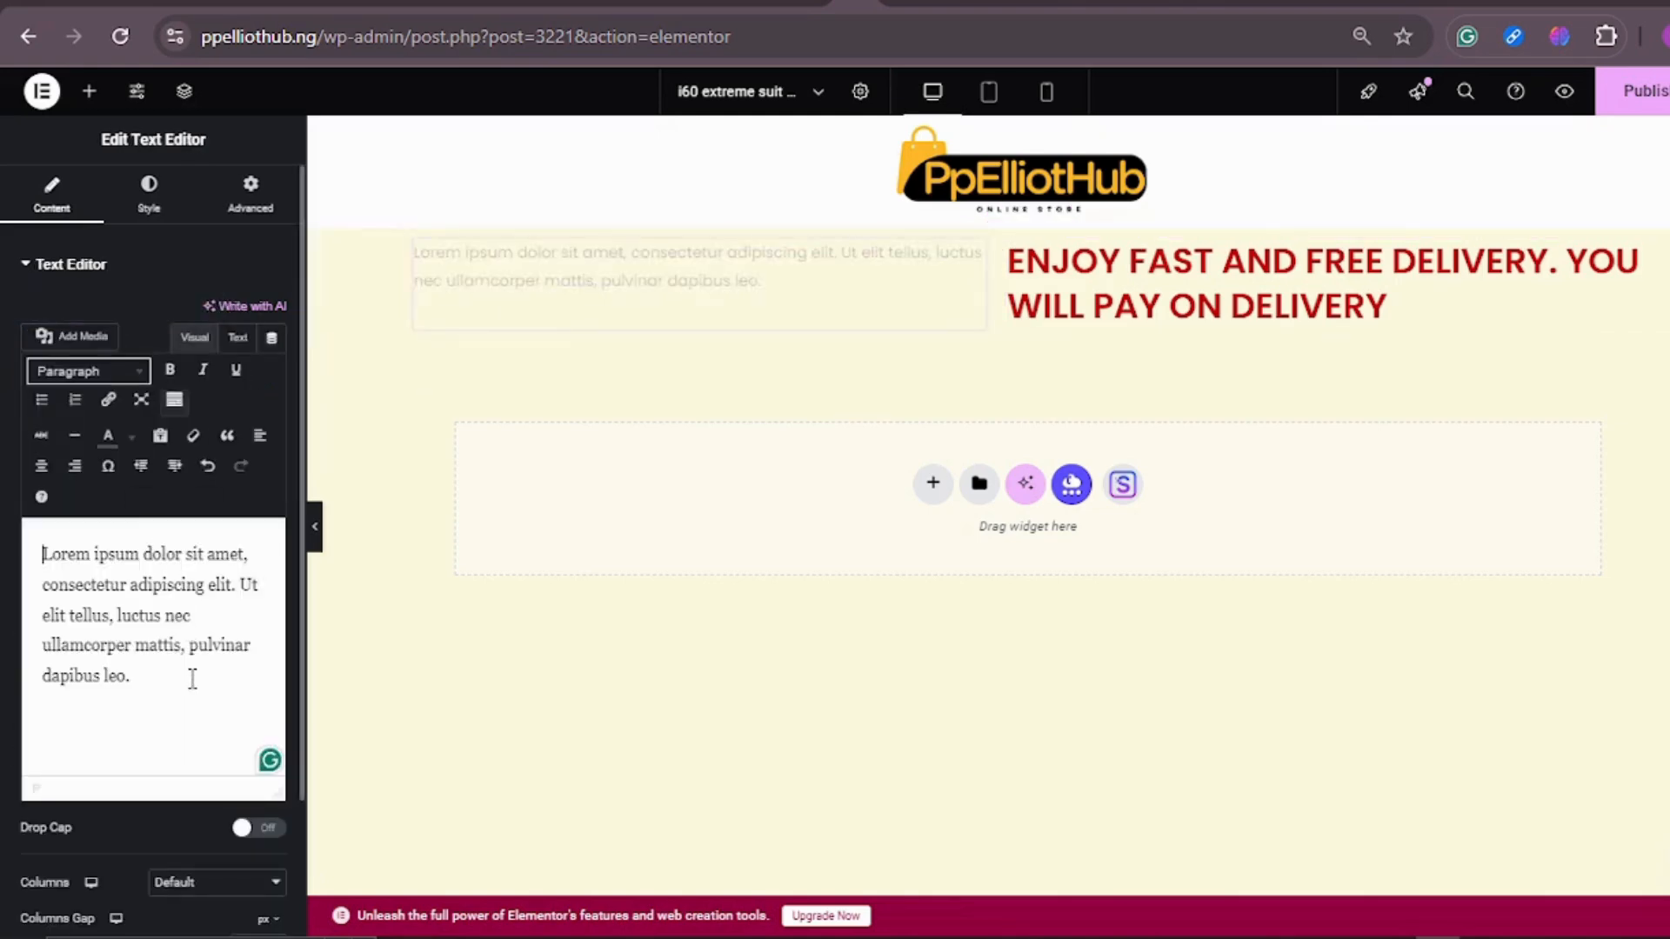
pyautogui.moveTo(154, 670); pyautogui.dragTo(29, 550)
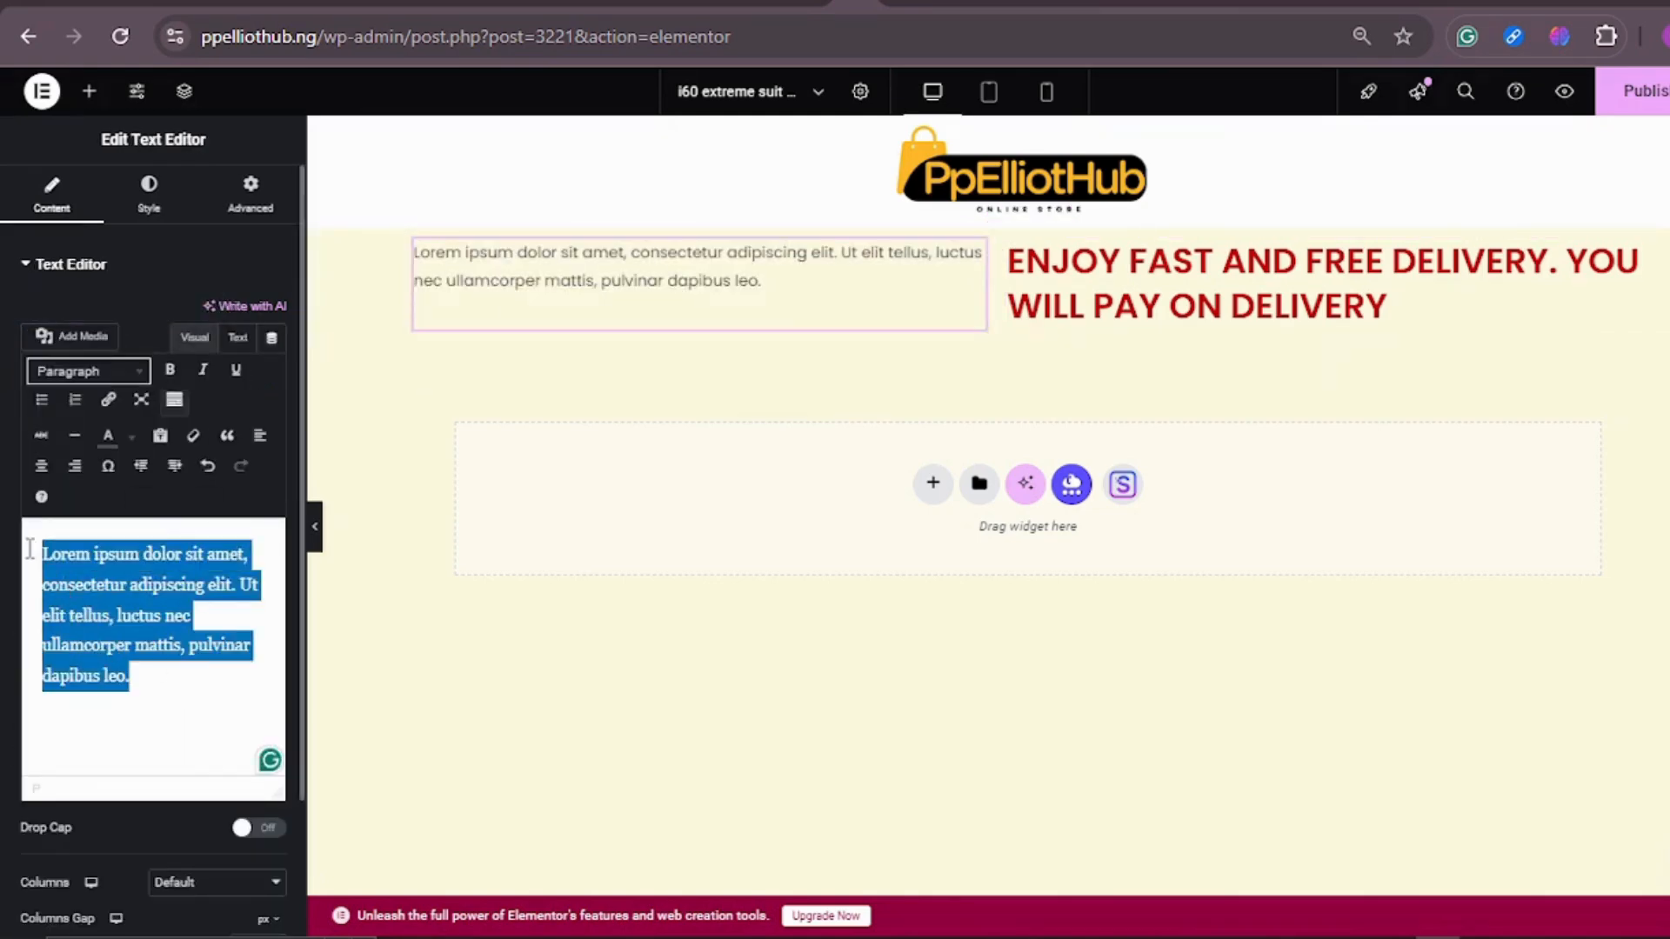
pyautogui.hotkey('ctrl', 'v')
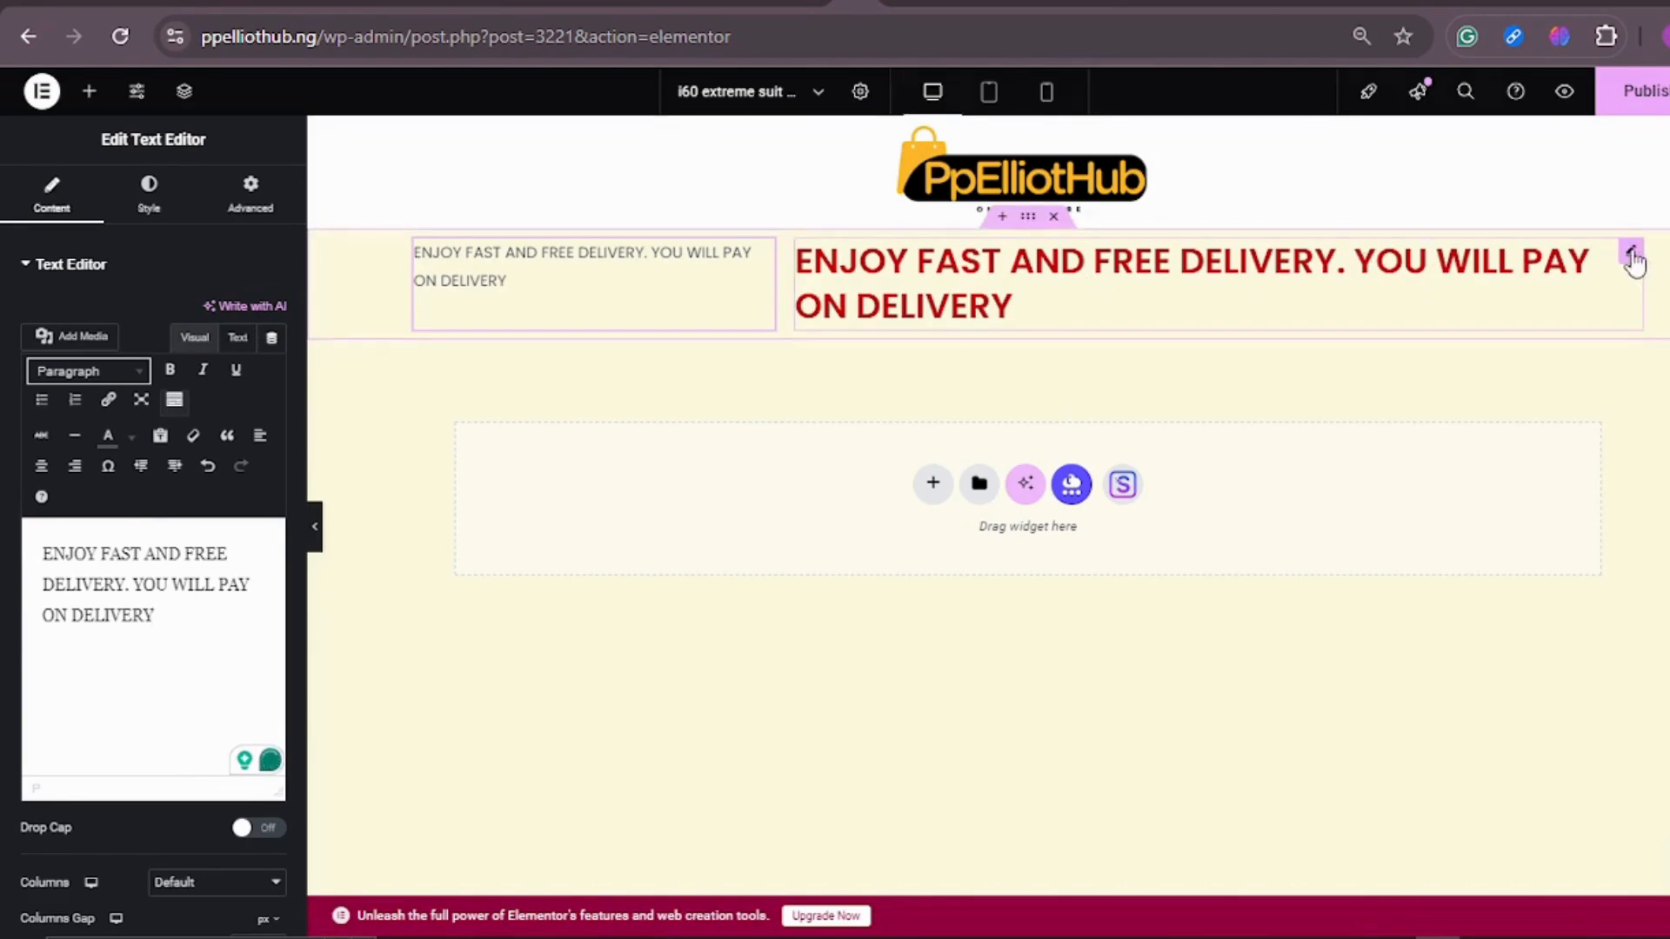
# Step: Delete the red delivery heading and the Text Editor widget from the container below the logo header
pyautogui.rightClick(1579, 322)
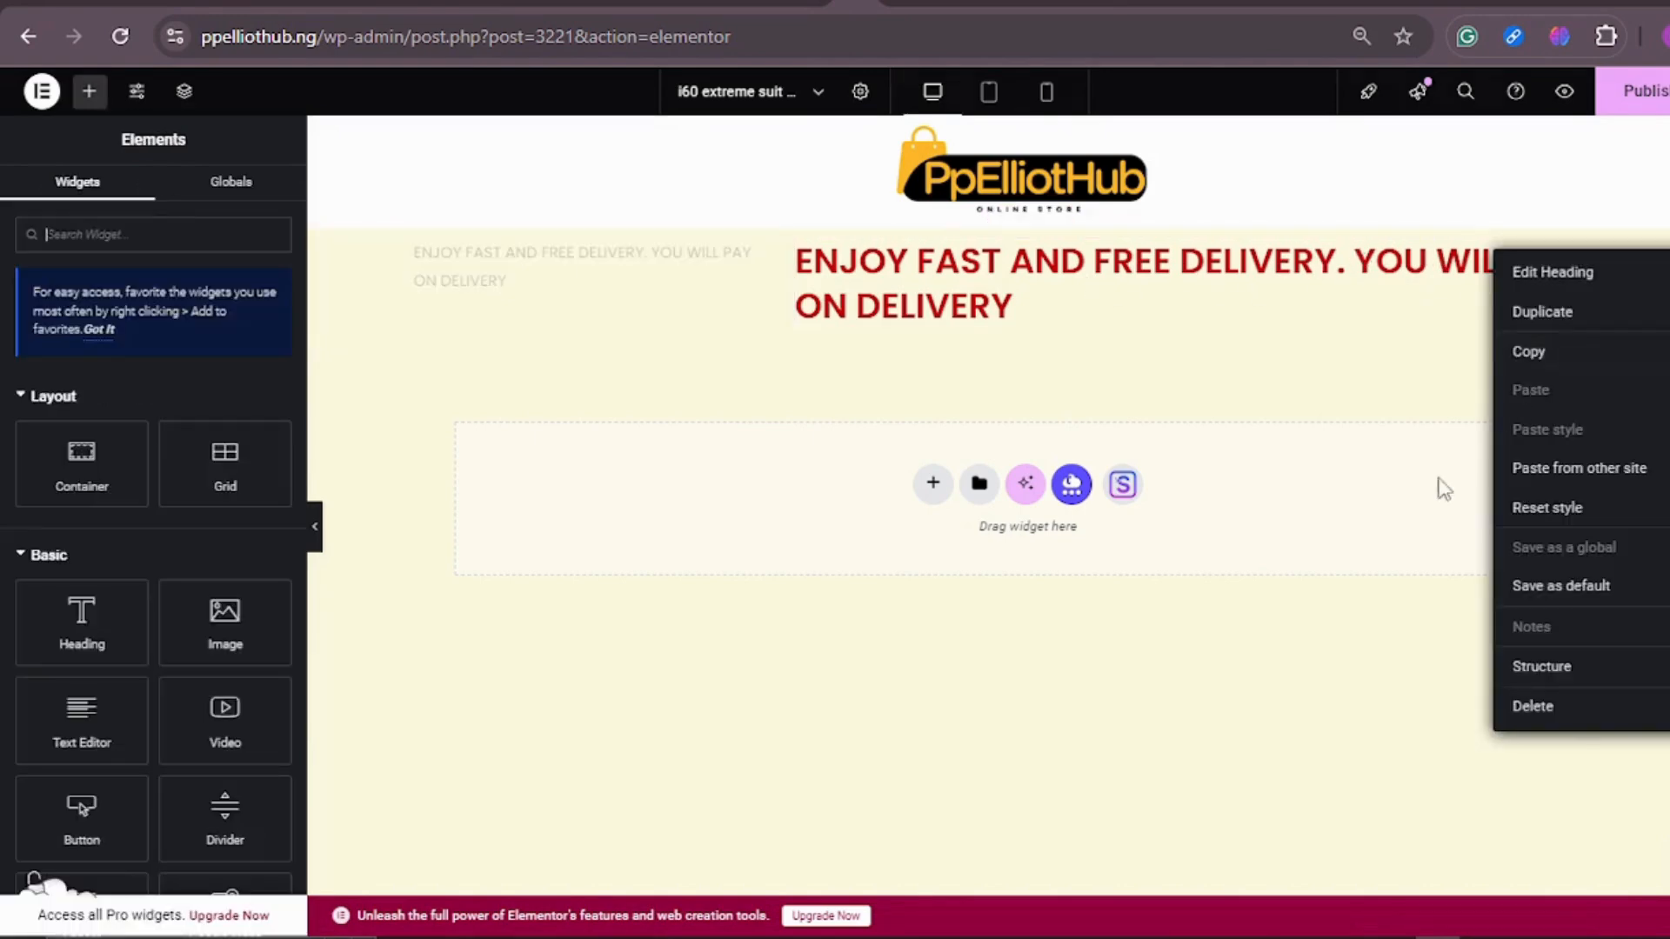
pyautogui.click(1555, 706)
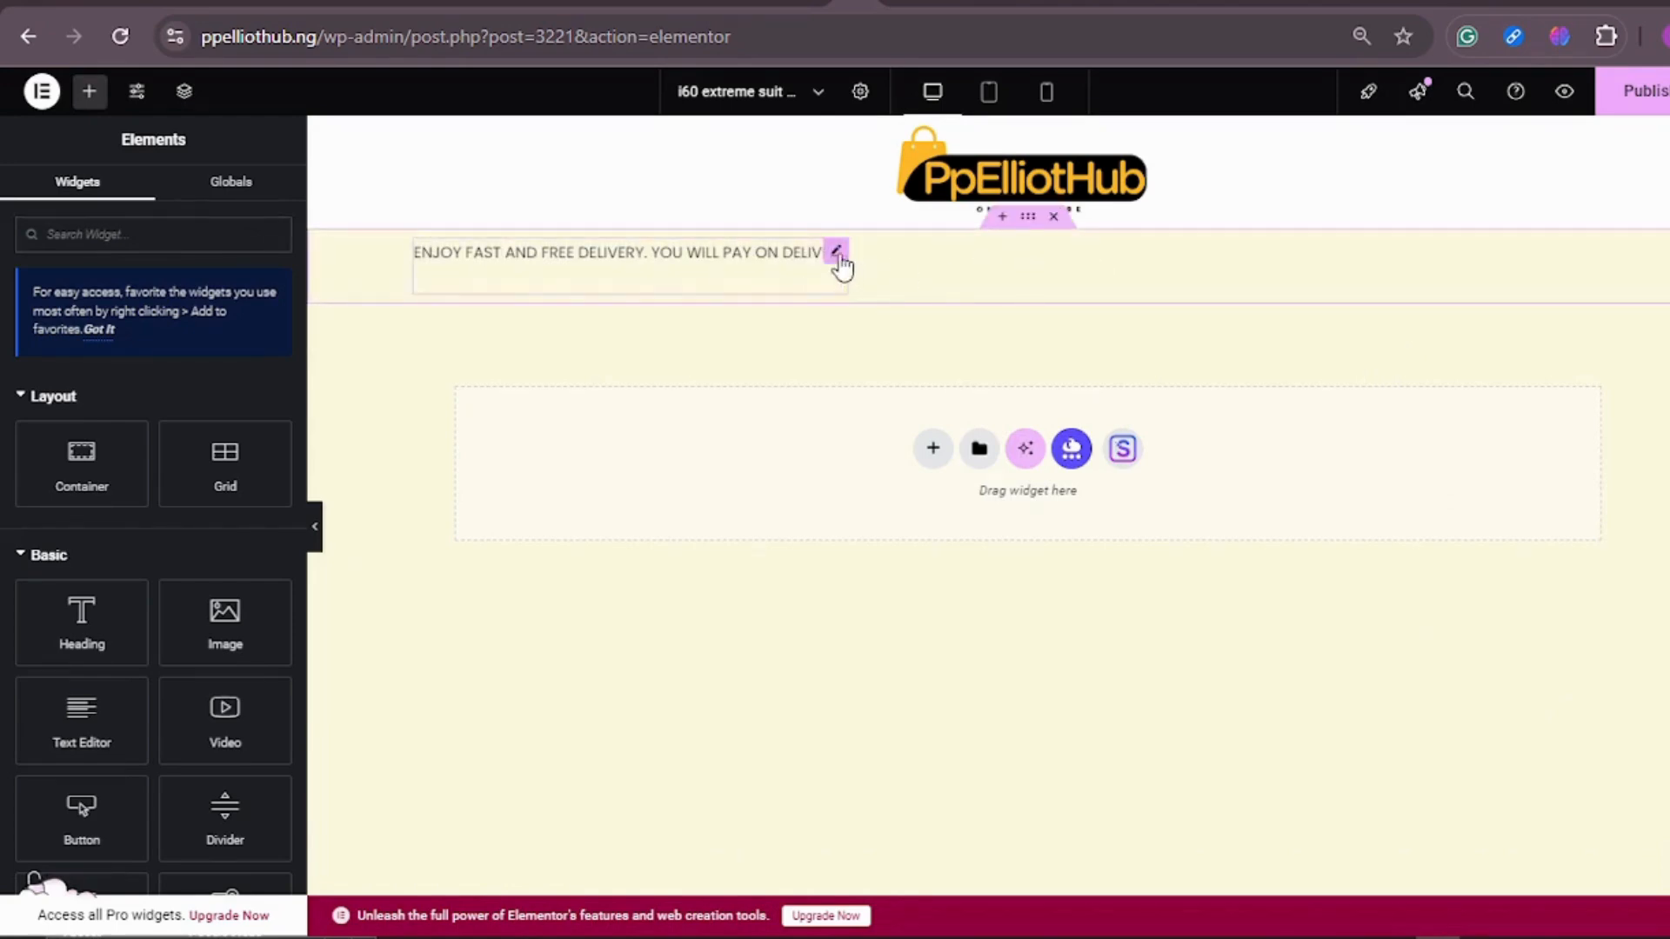
pyautogui.click(837, 255)
pyautogui.rightClick(841, 259)
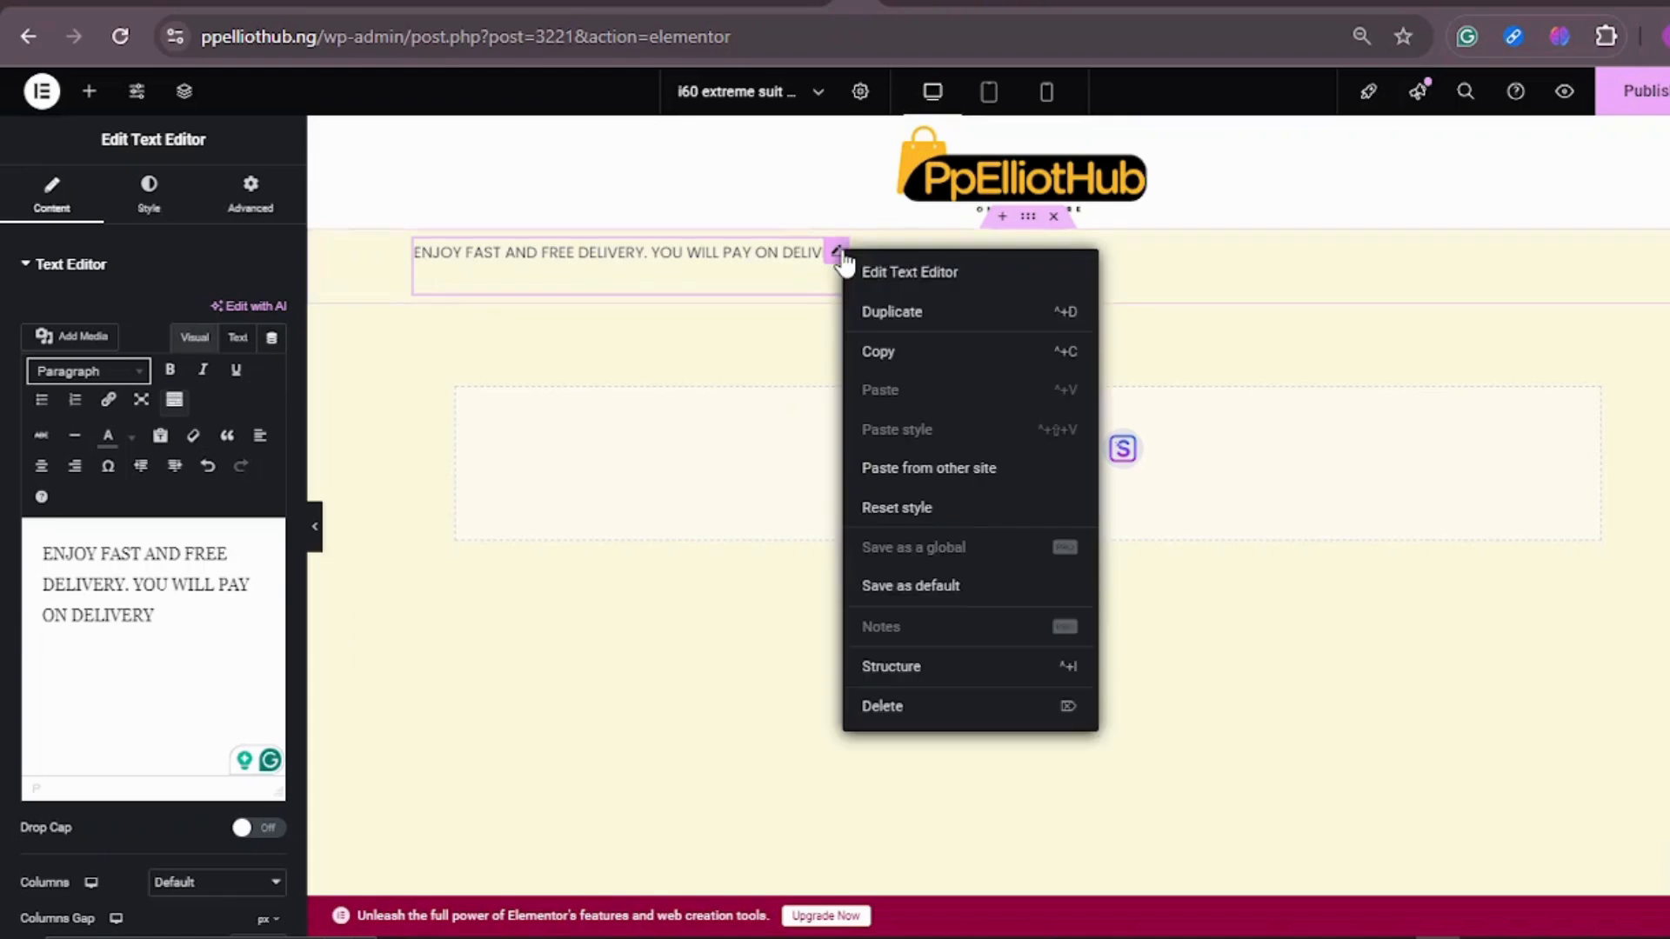
pyautogui.click(913, 704)
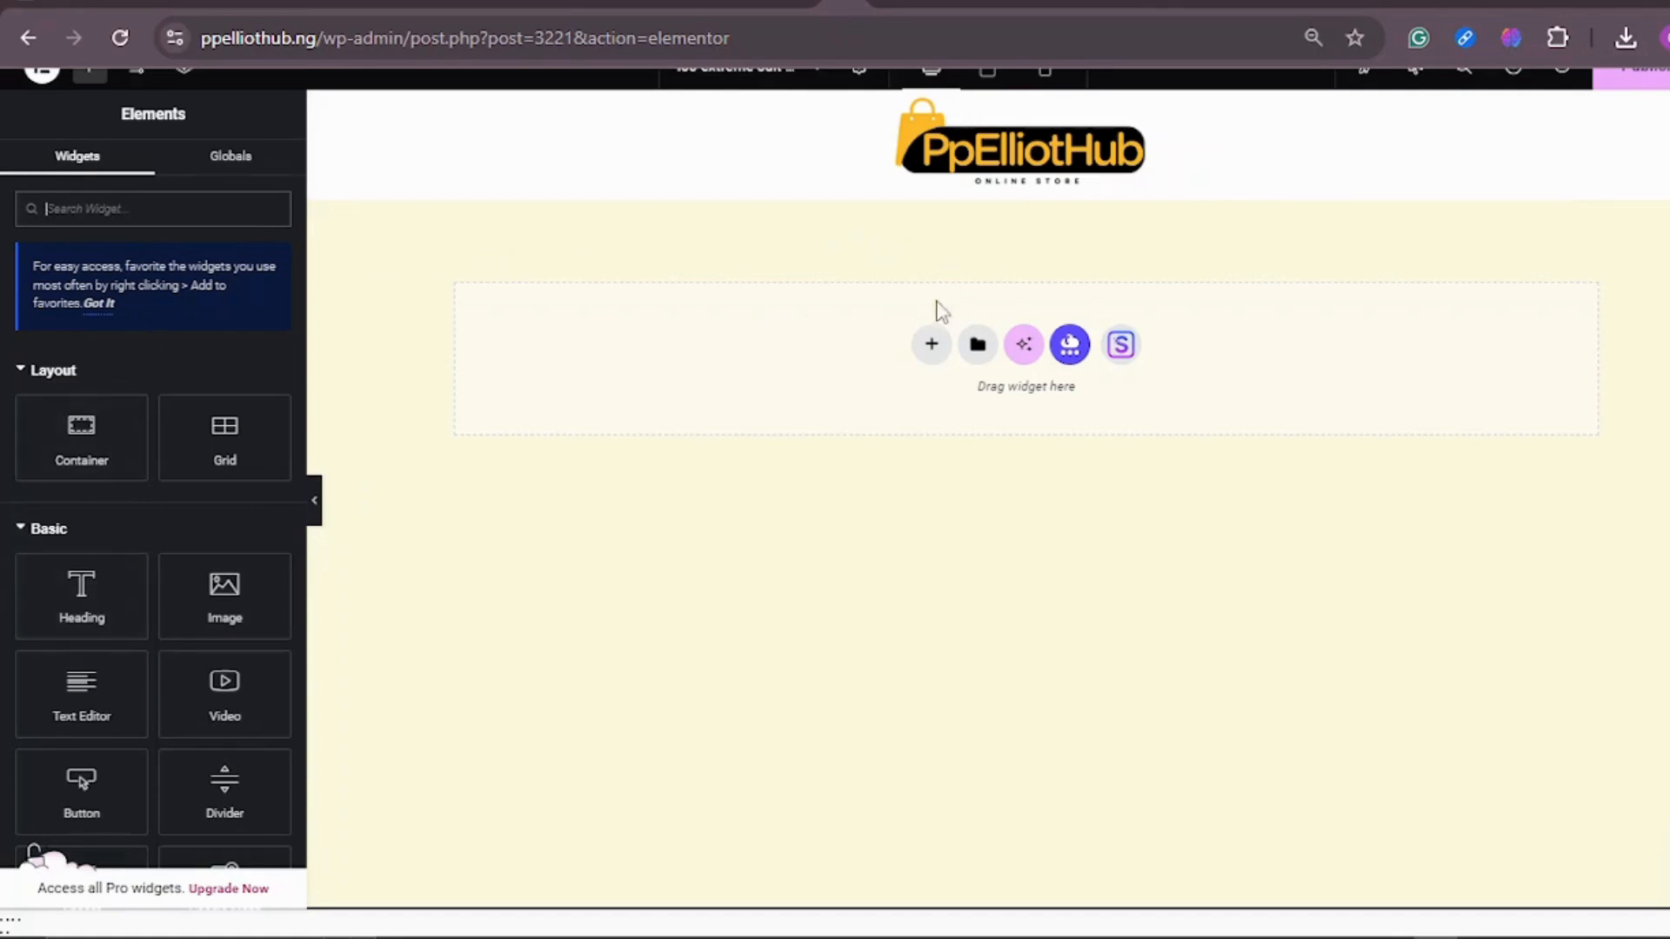
# Step: Add a single-column flexbox container below the logo header and place a Text Editor widget in it
pyautogui.click(927, 347)
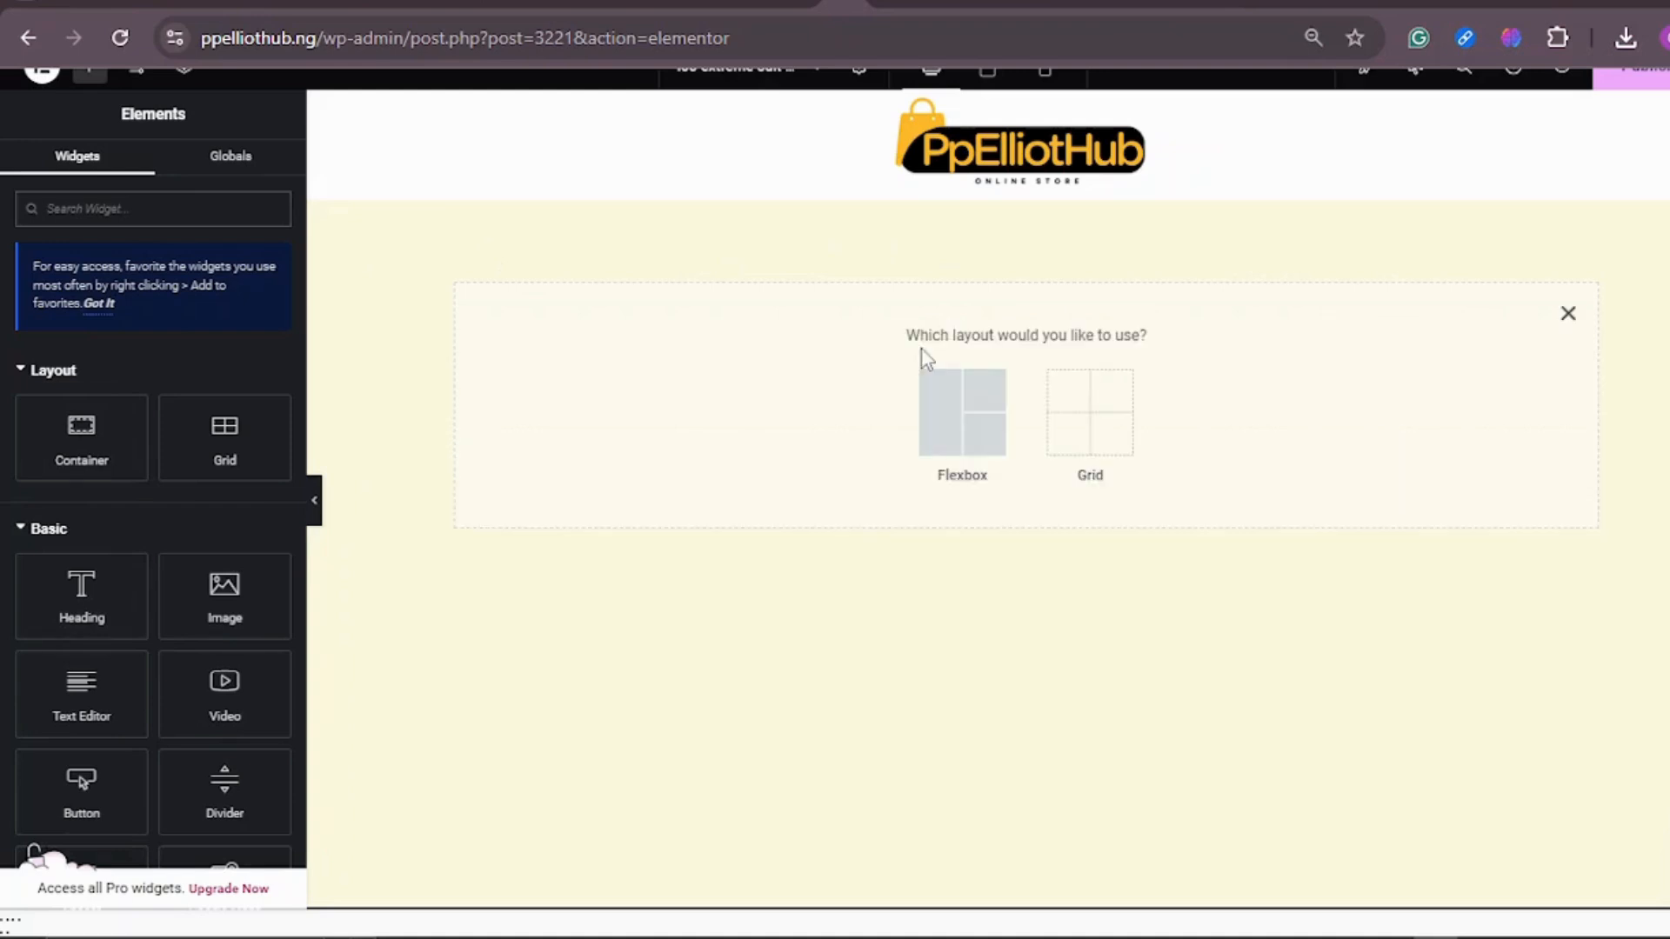
pyautogui.click(960, 427)
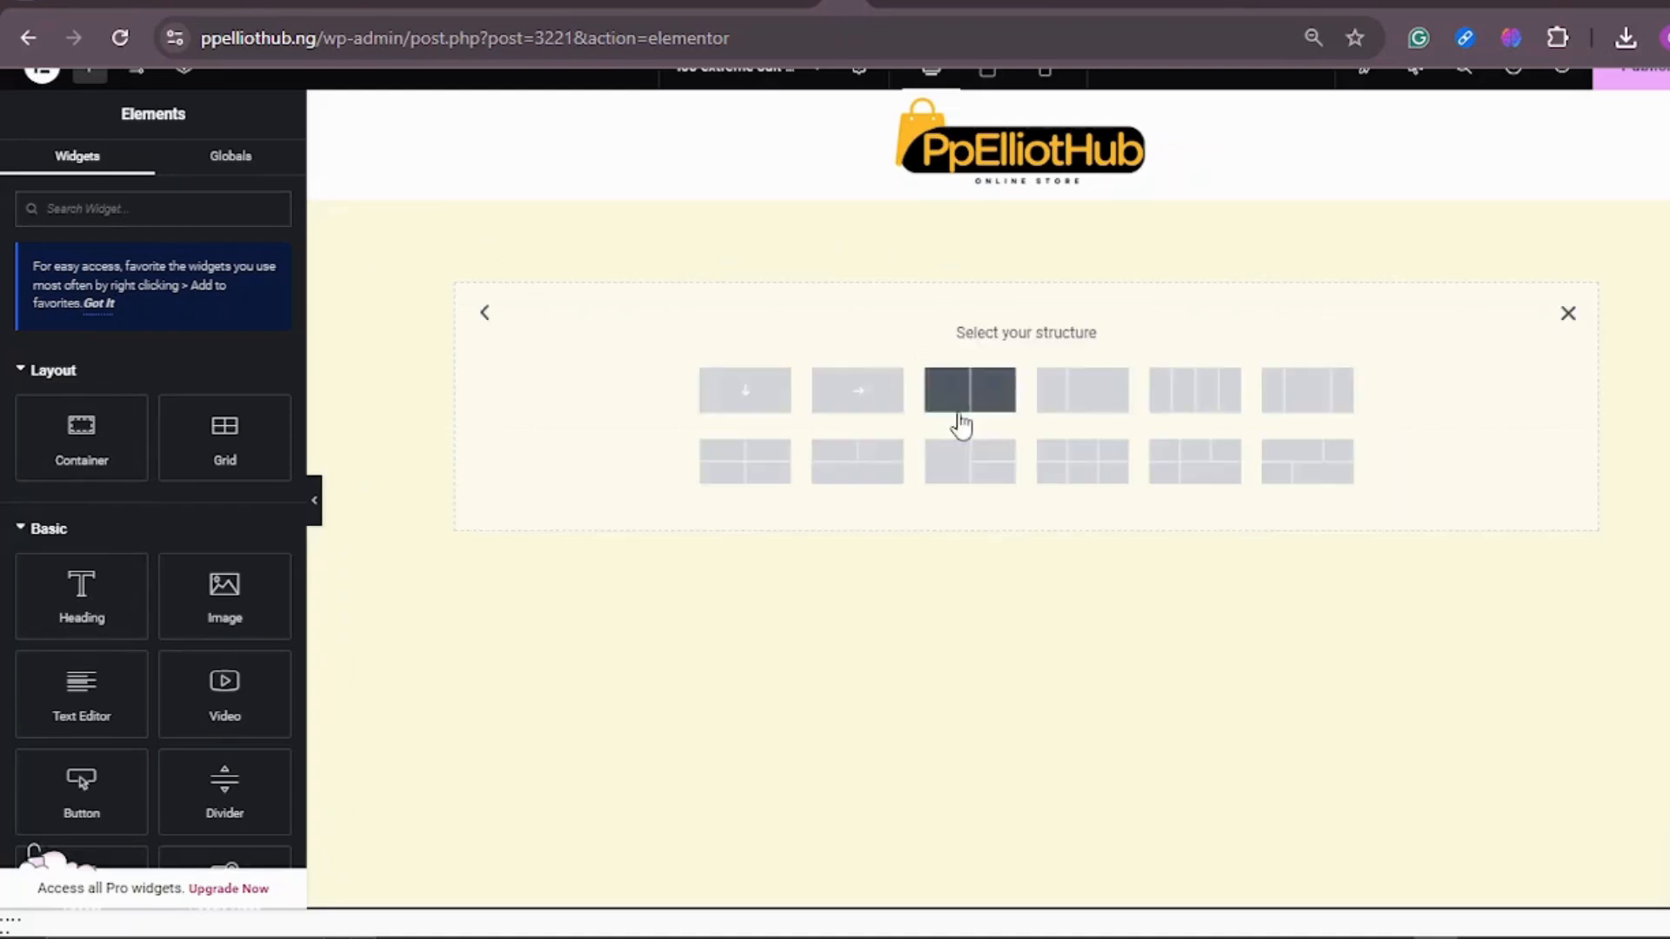
pyautogui.click(745, 398)
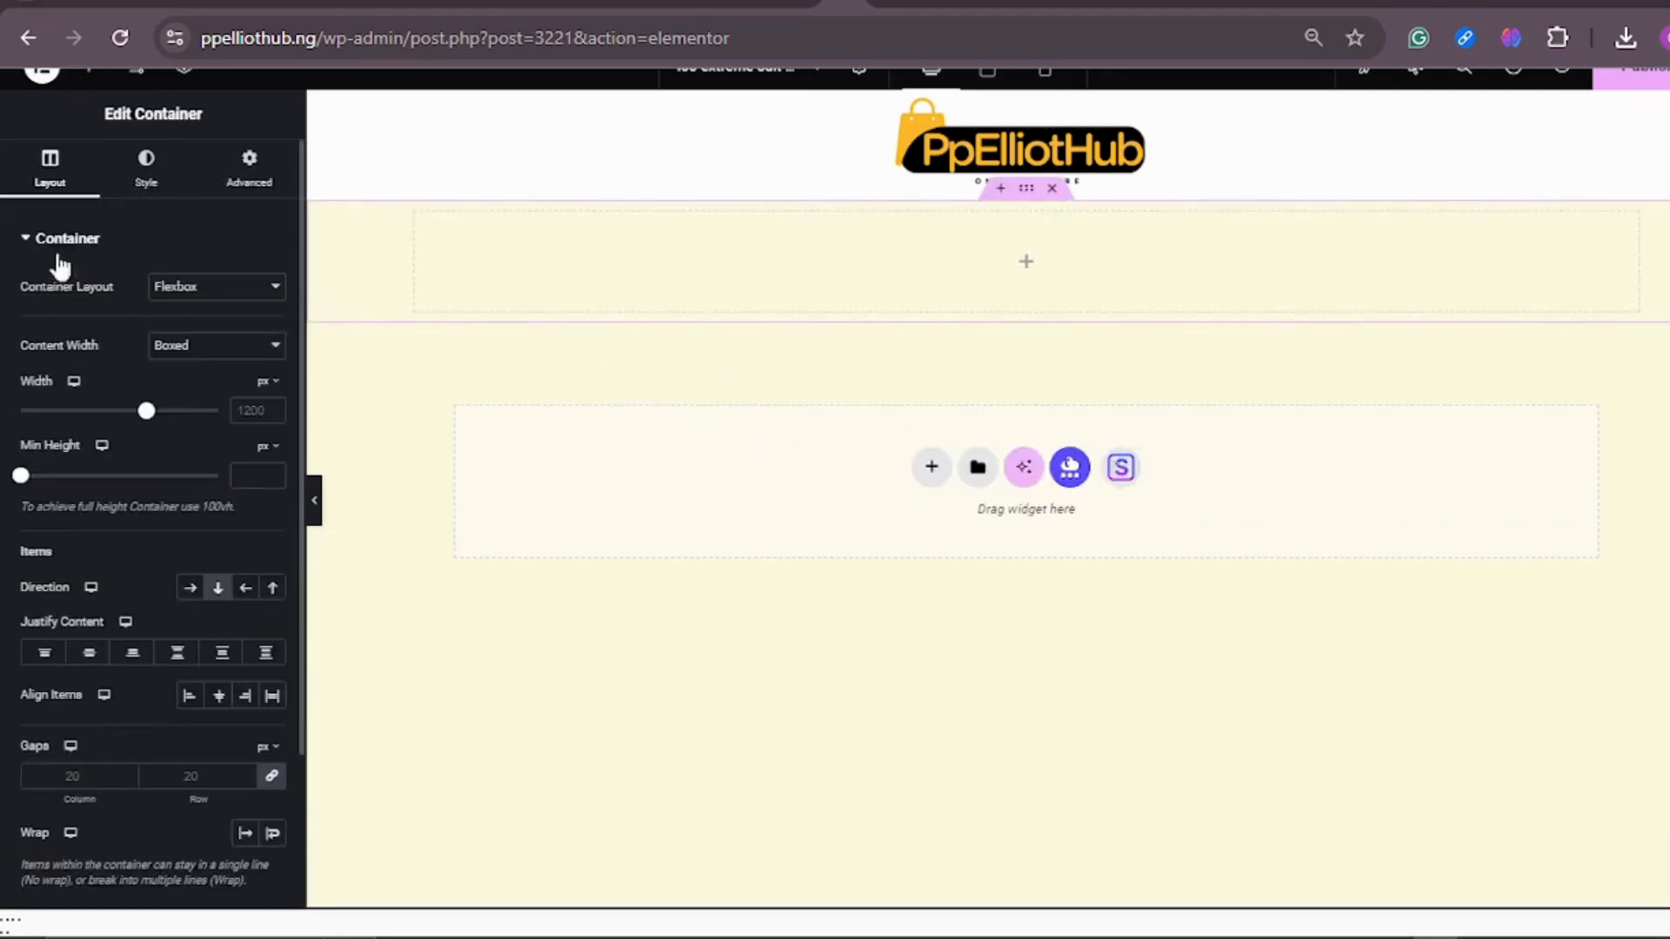
pyautogui.click(88, 81)
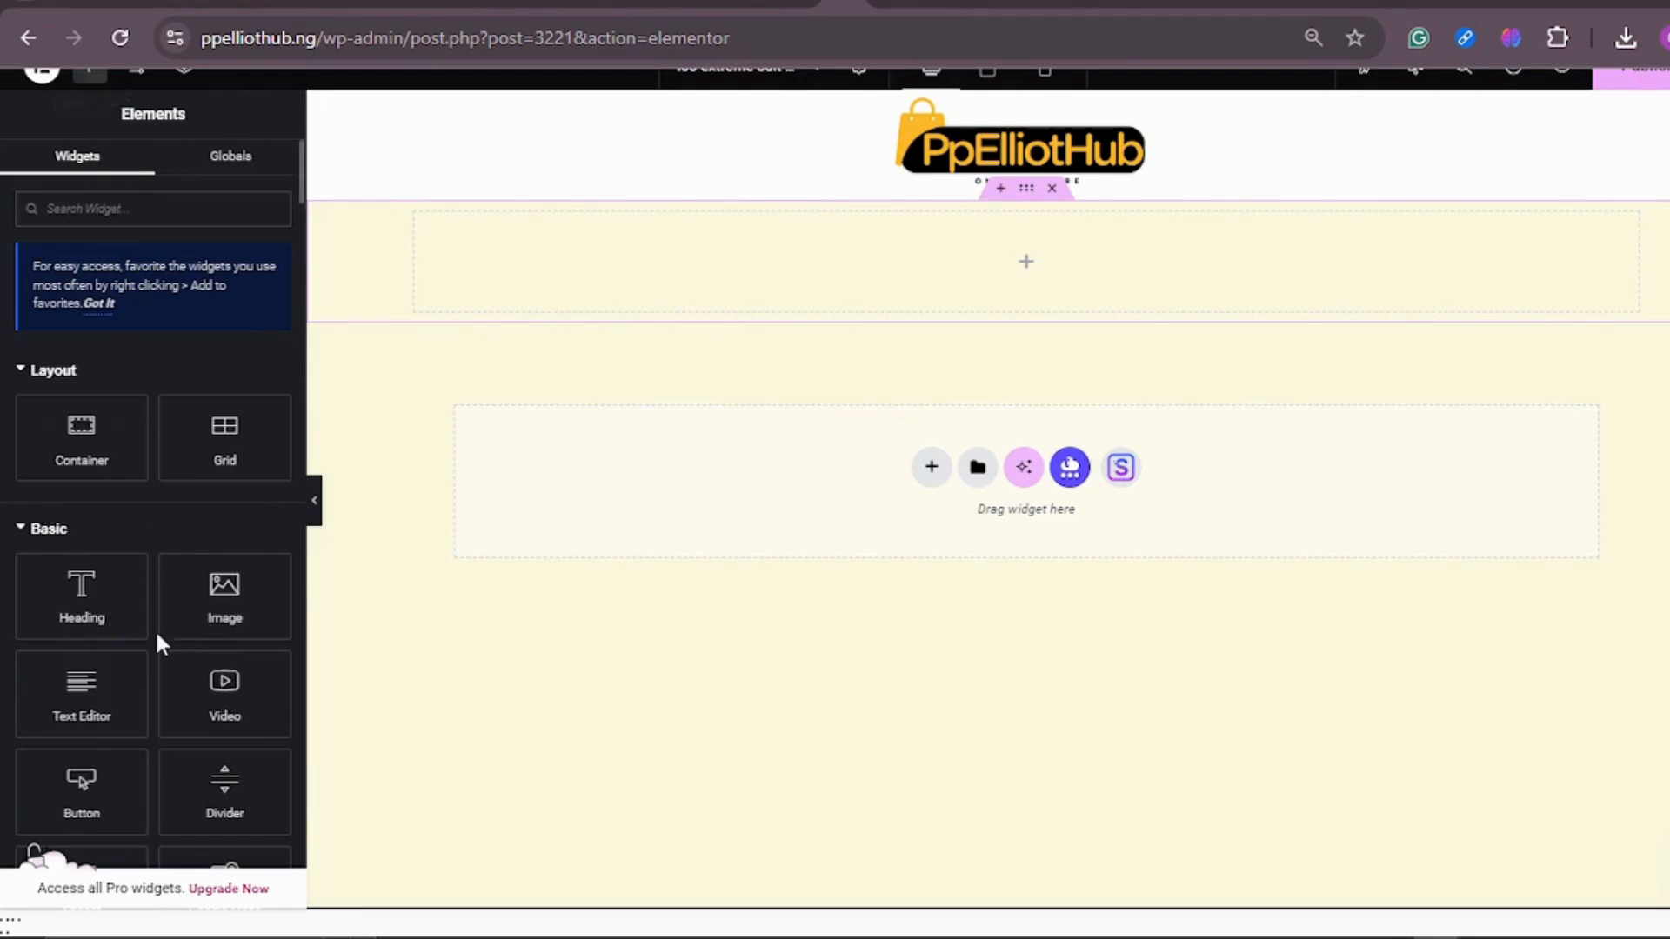
pyautogui.moveTo(92, 704); pyautogui.dragTo(1018, 288)
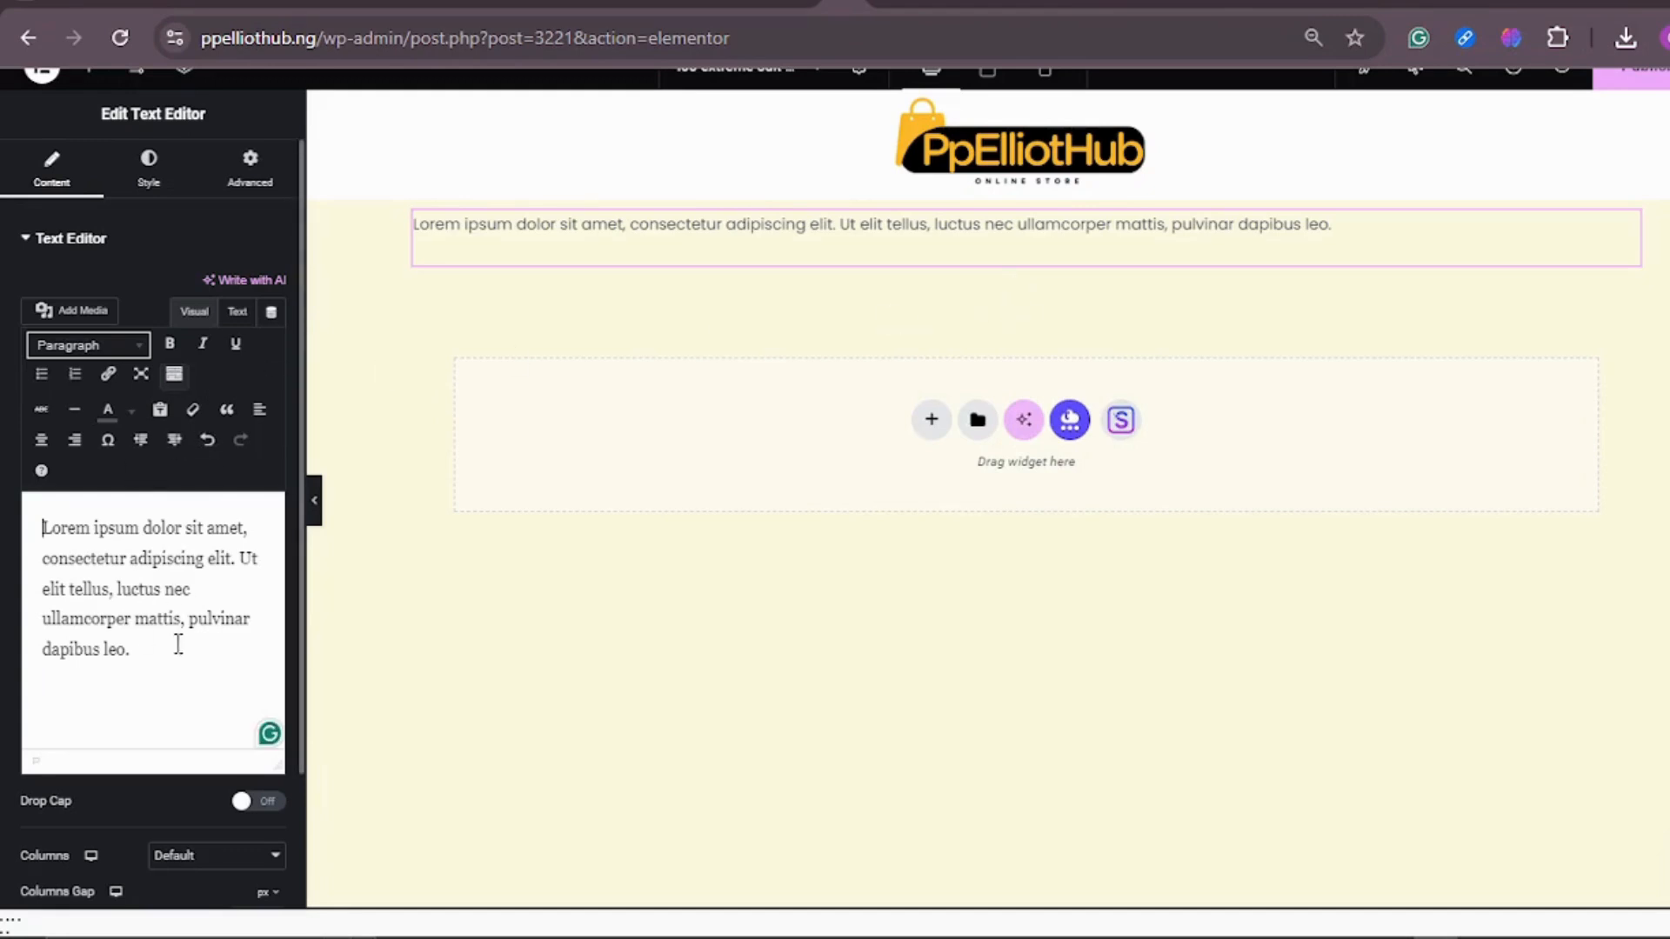
# Step: Replace the placeholder paragraph with "ENJOY FAST AND FREE DELIVERY. YOU WILL PAY ON DELIVERY" and center it
pyautogui.moveTo(136, 654); pyautogui.dragTo(44, 518)
pyautogui.write('EN')
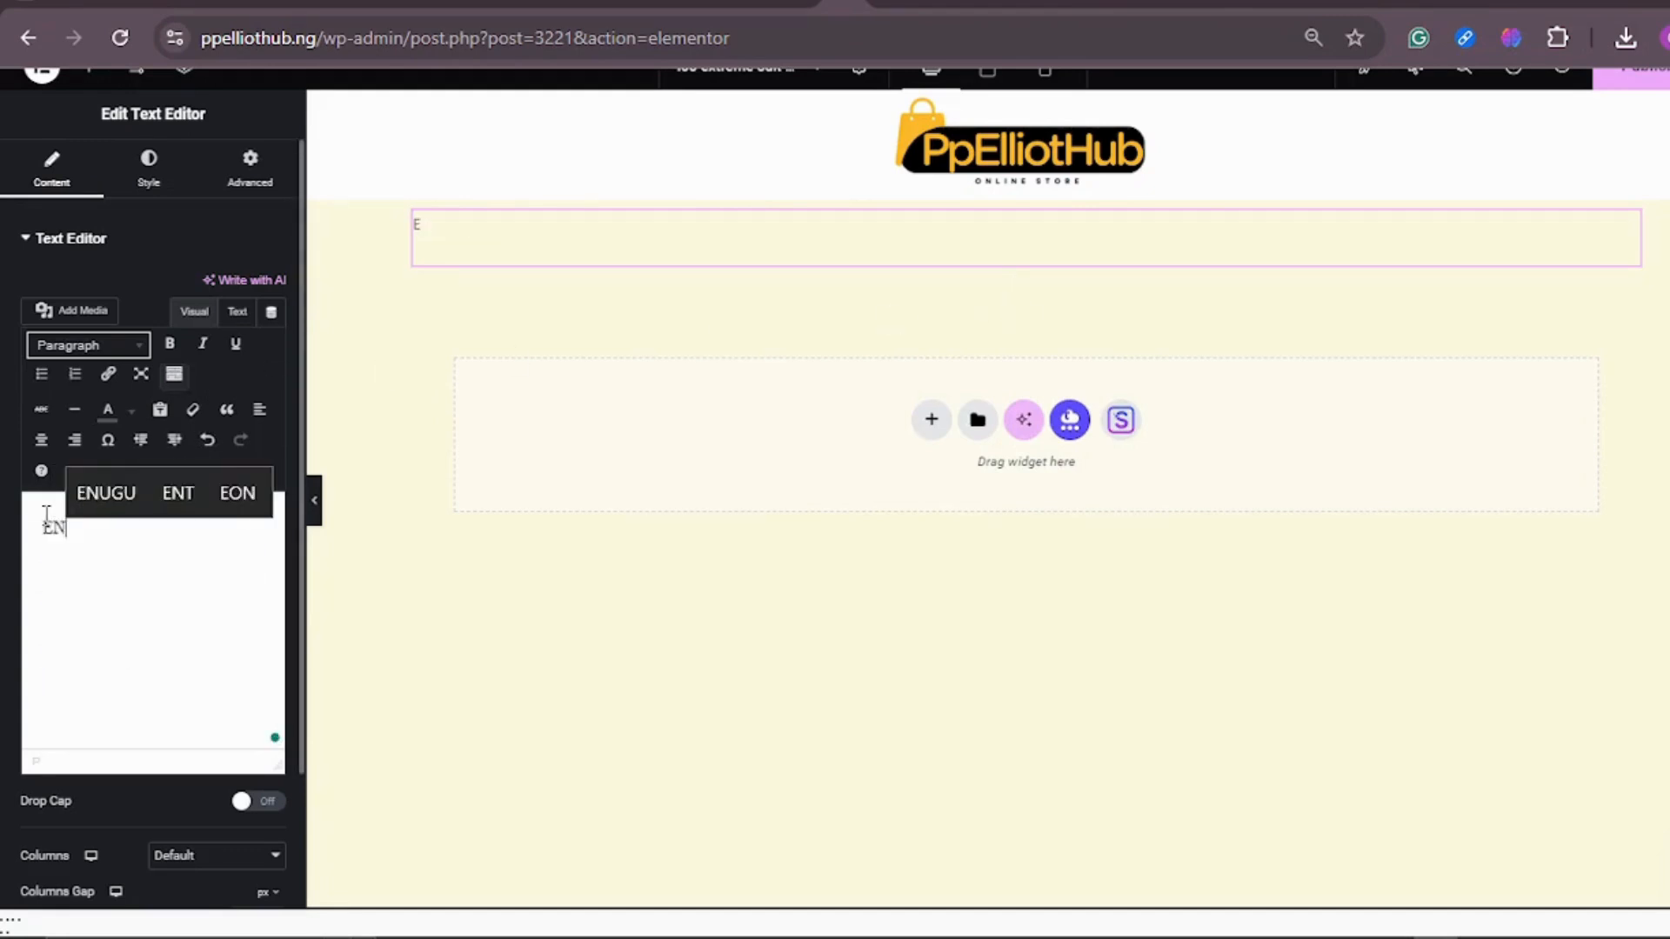
pyautogui.write('JOY FR')
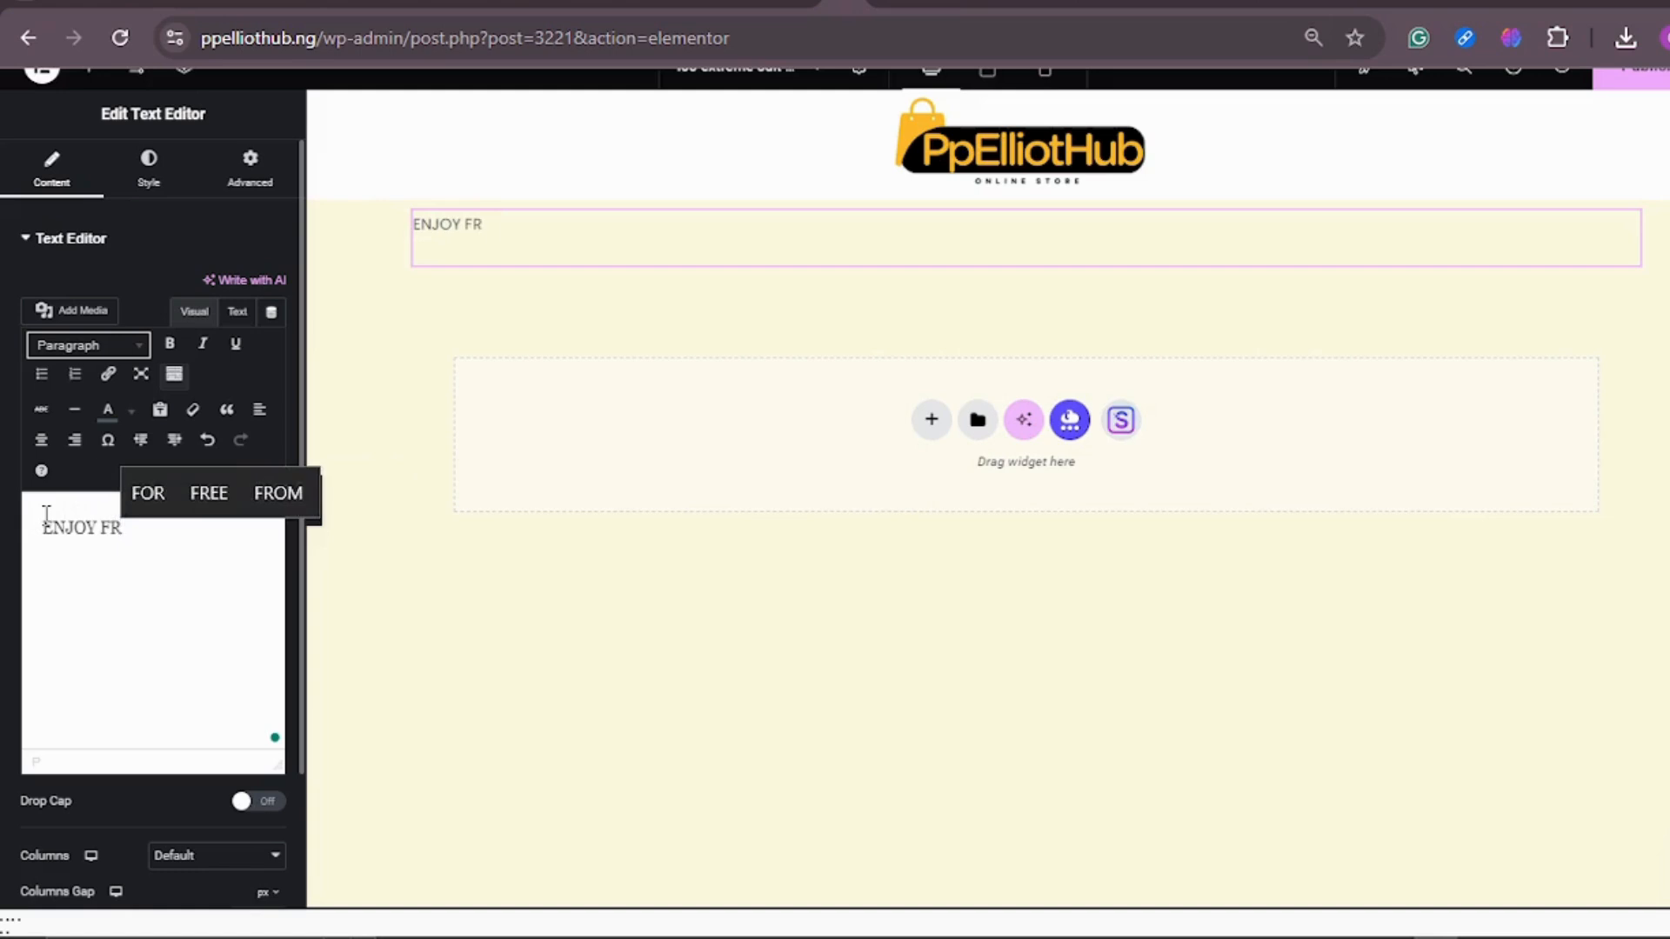
pyautogui.press('BackSpace')
pyautogui.press('BackSpace')
pyautogui.write('AST')
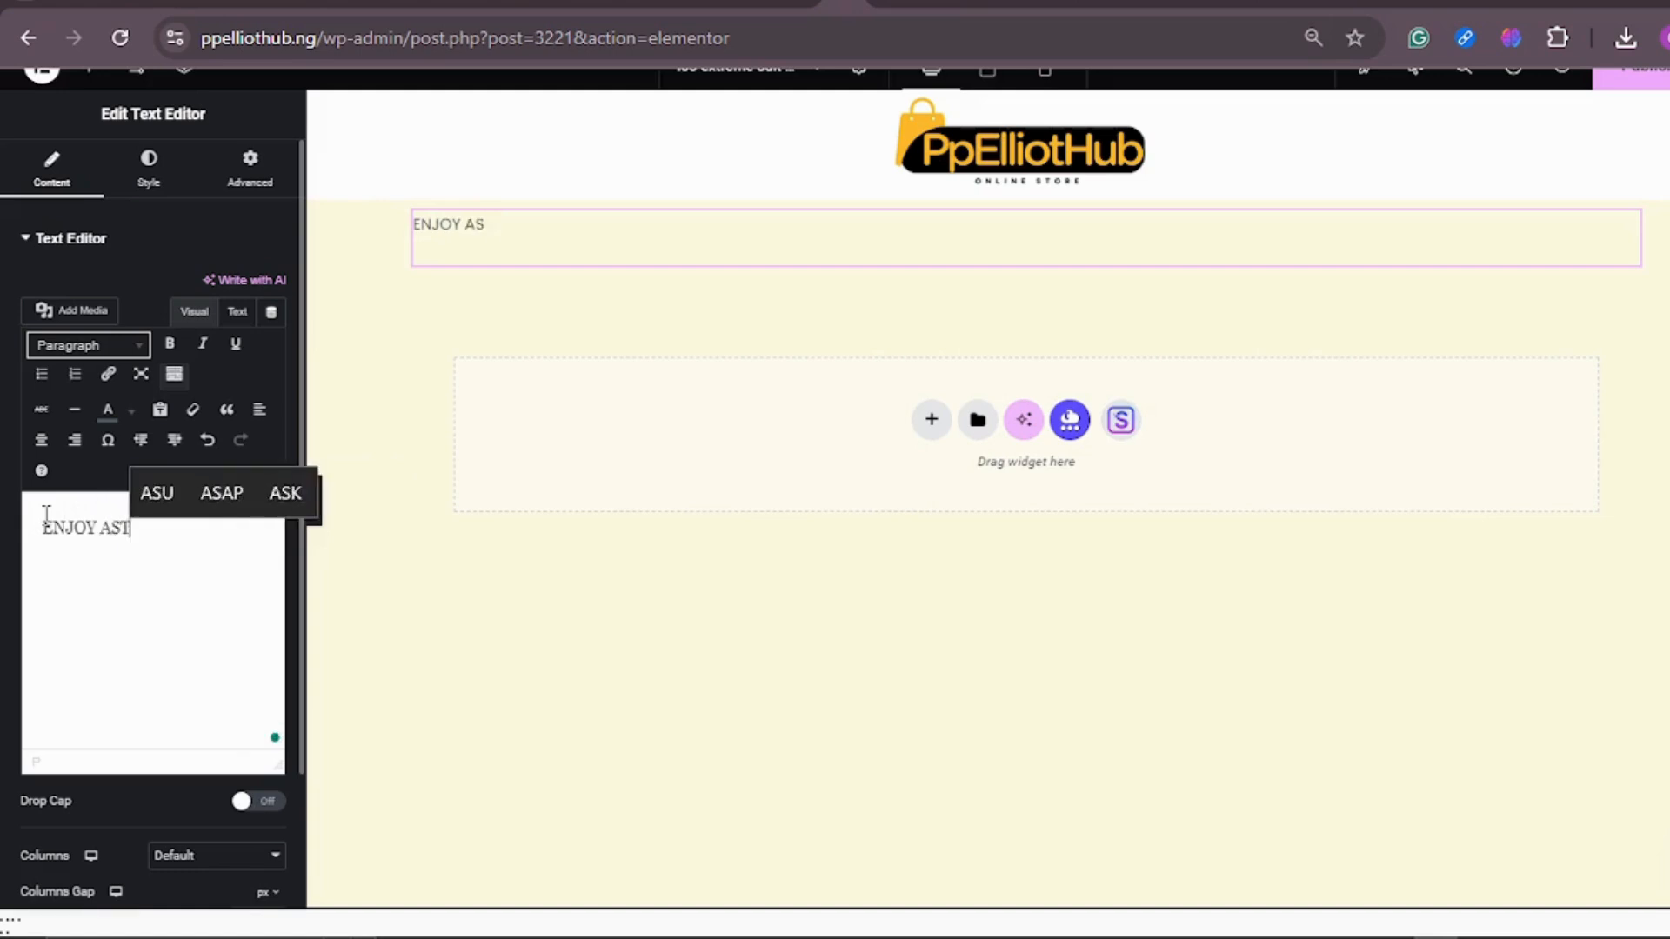
pyautogui.write(' AND FREE DELIVERY. YOU WILL PAY ON DELIVERY')
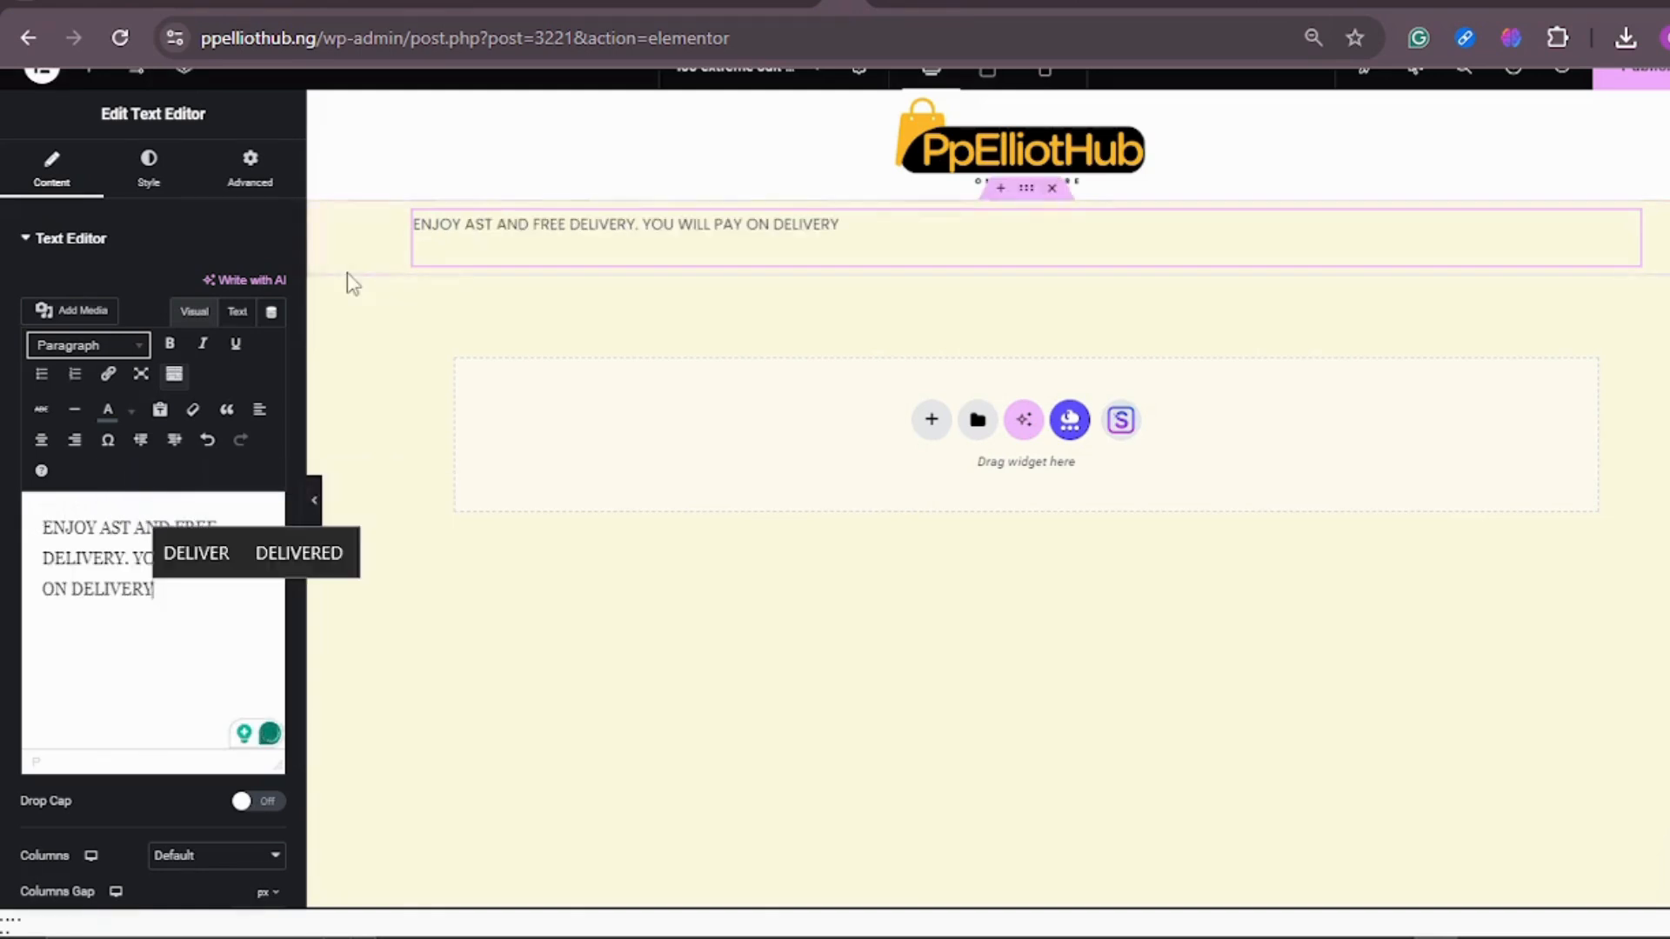
pyautogui.click(104, 530)
pyautogui.write('F')
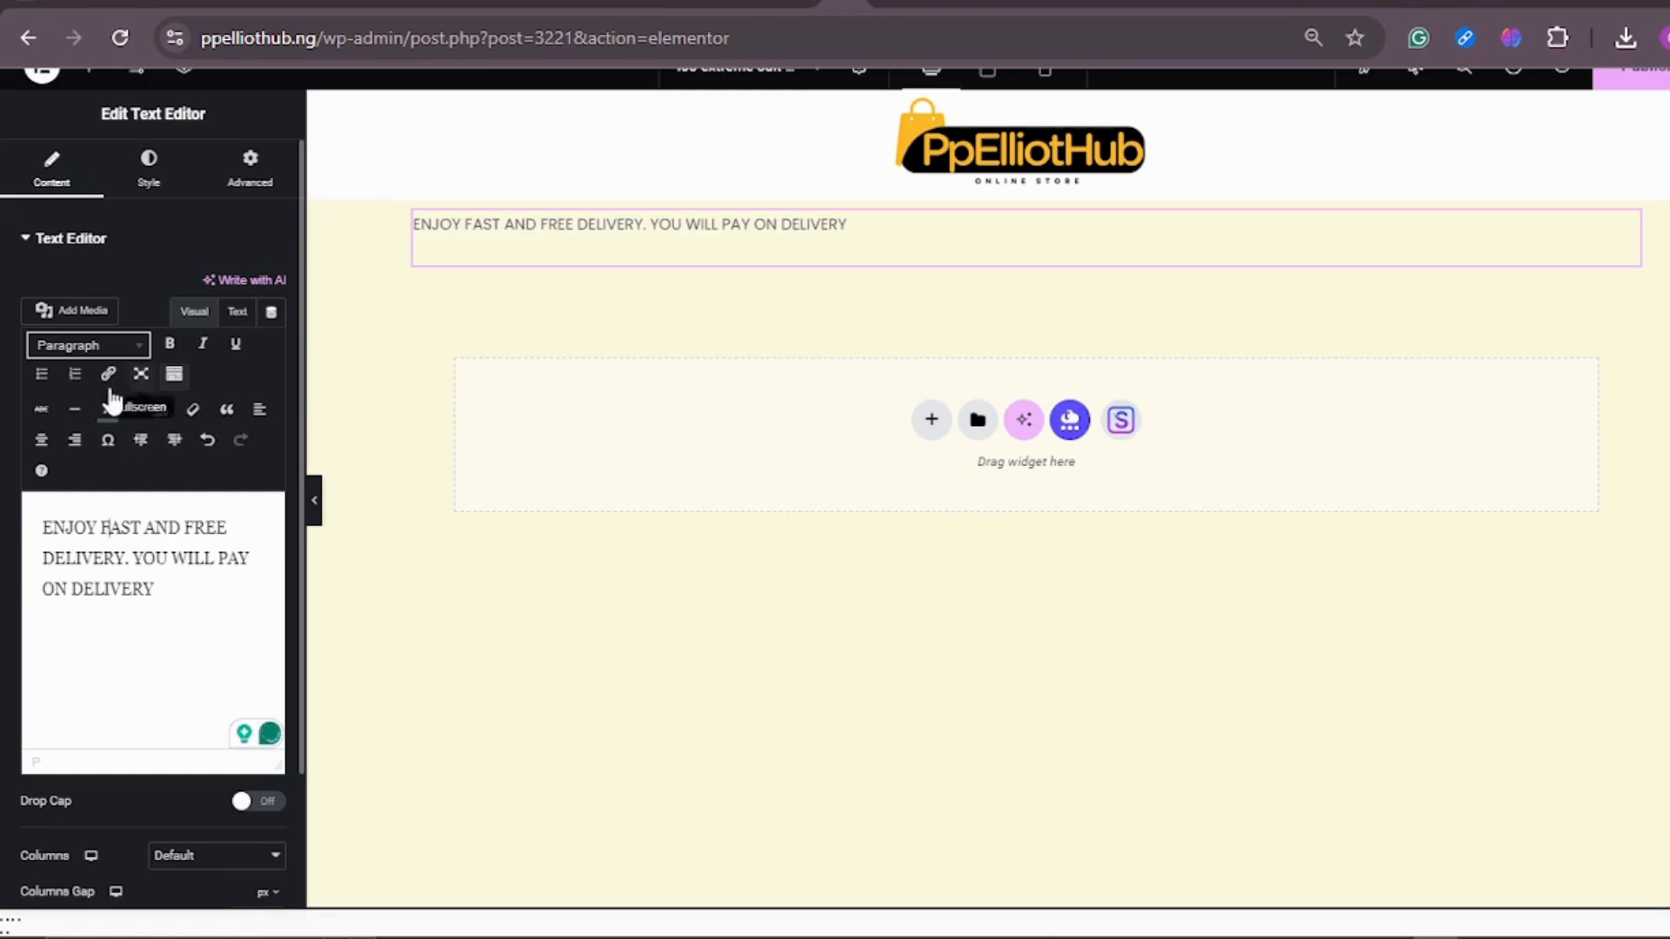
pyautogui.click(42, 441)
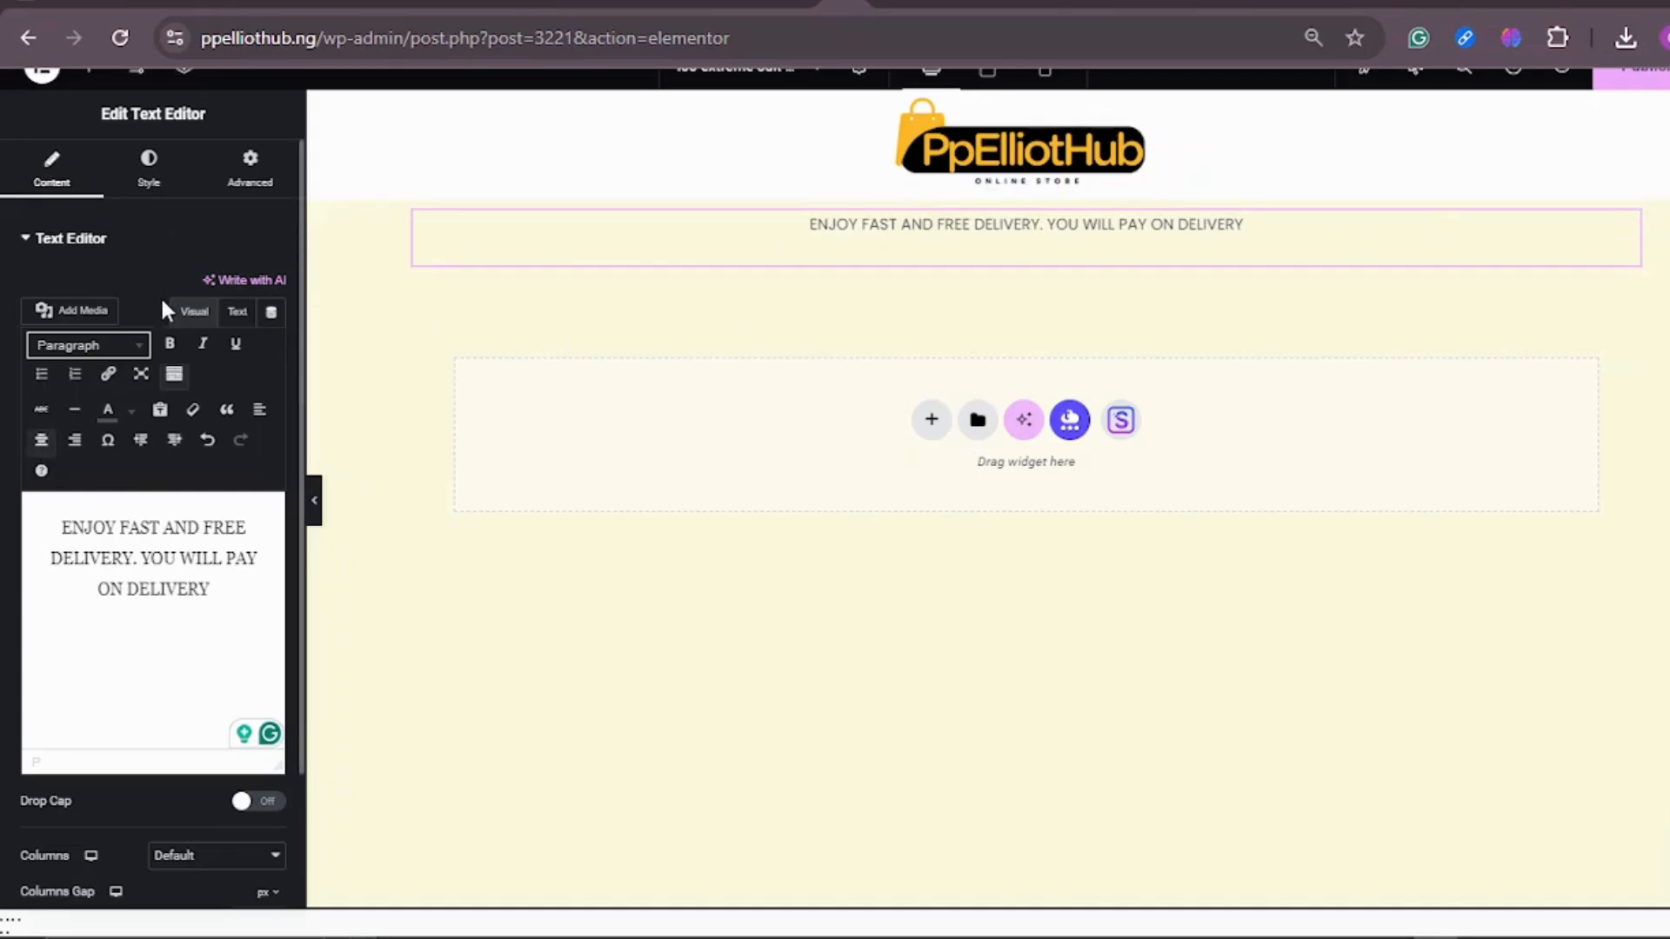
# Step: Set the delivery text's typography to size 25 px and weight 400 (Normal)
pyautogui.click(151, 184)
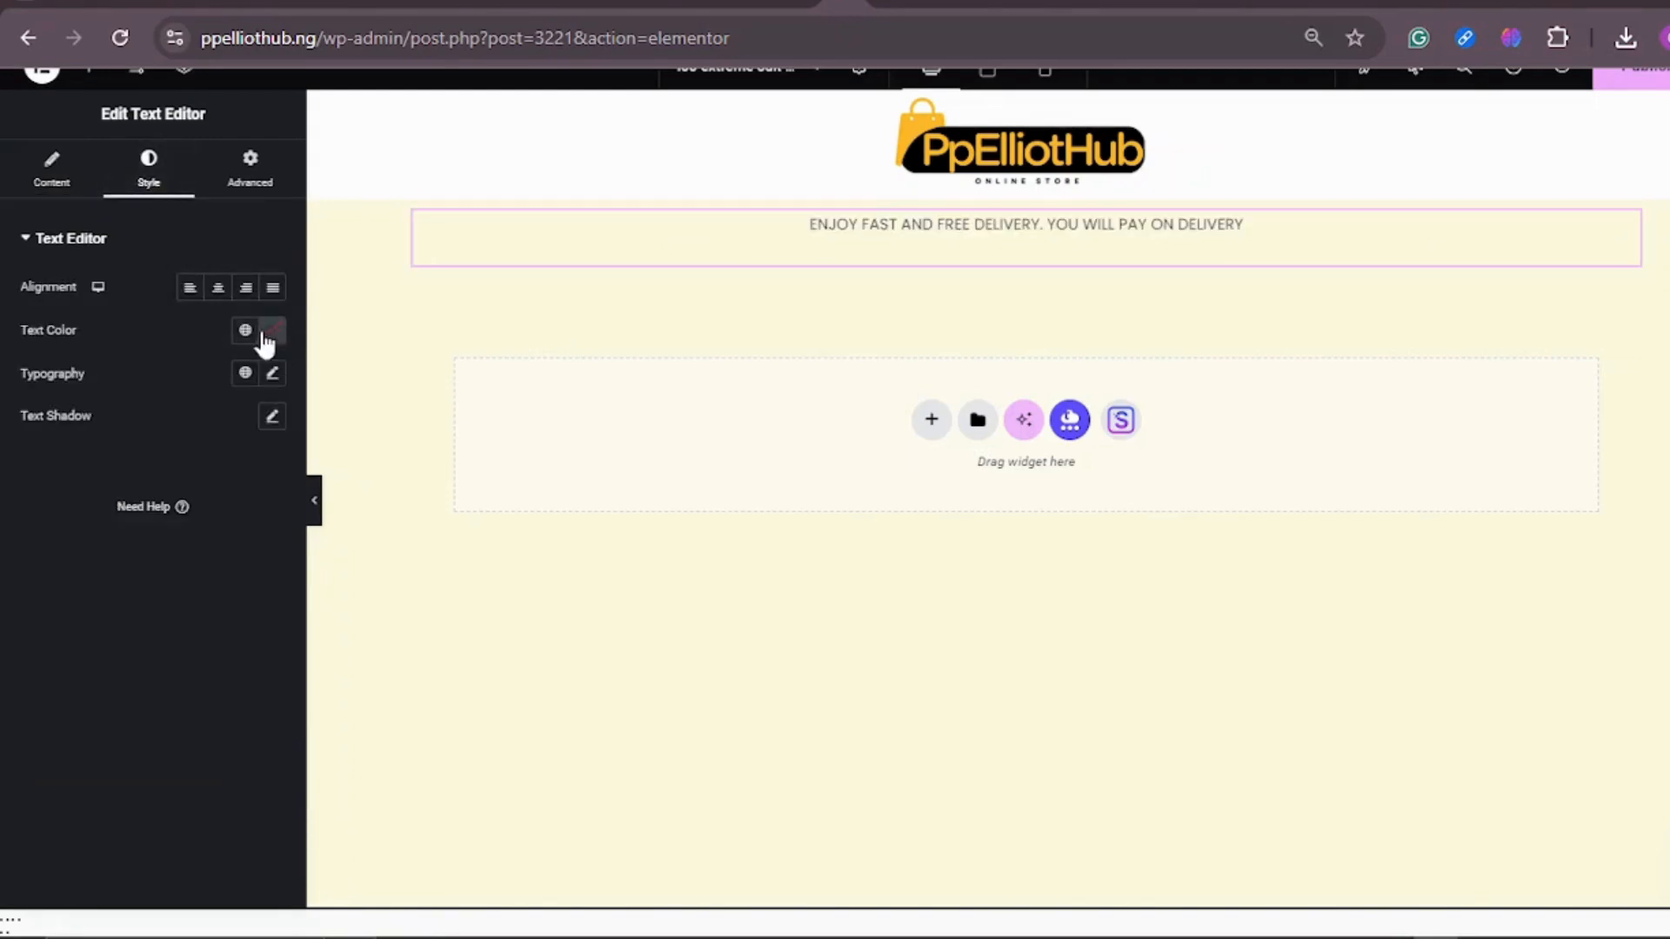
pyautogui.click(271, 381)
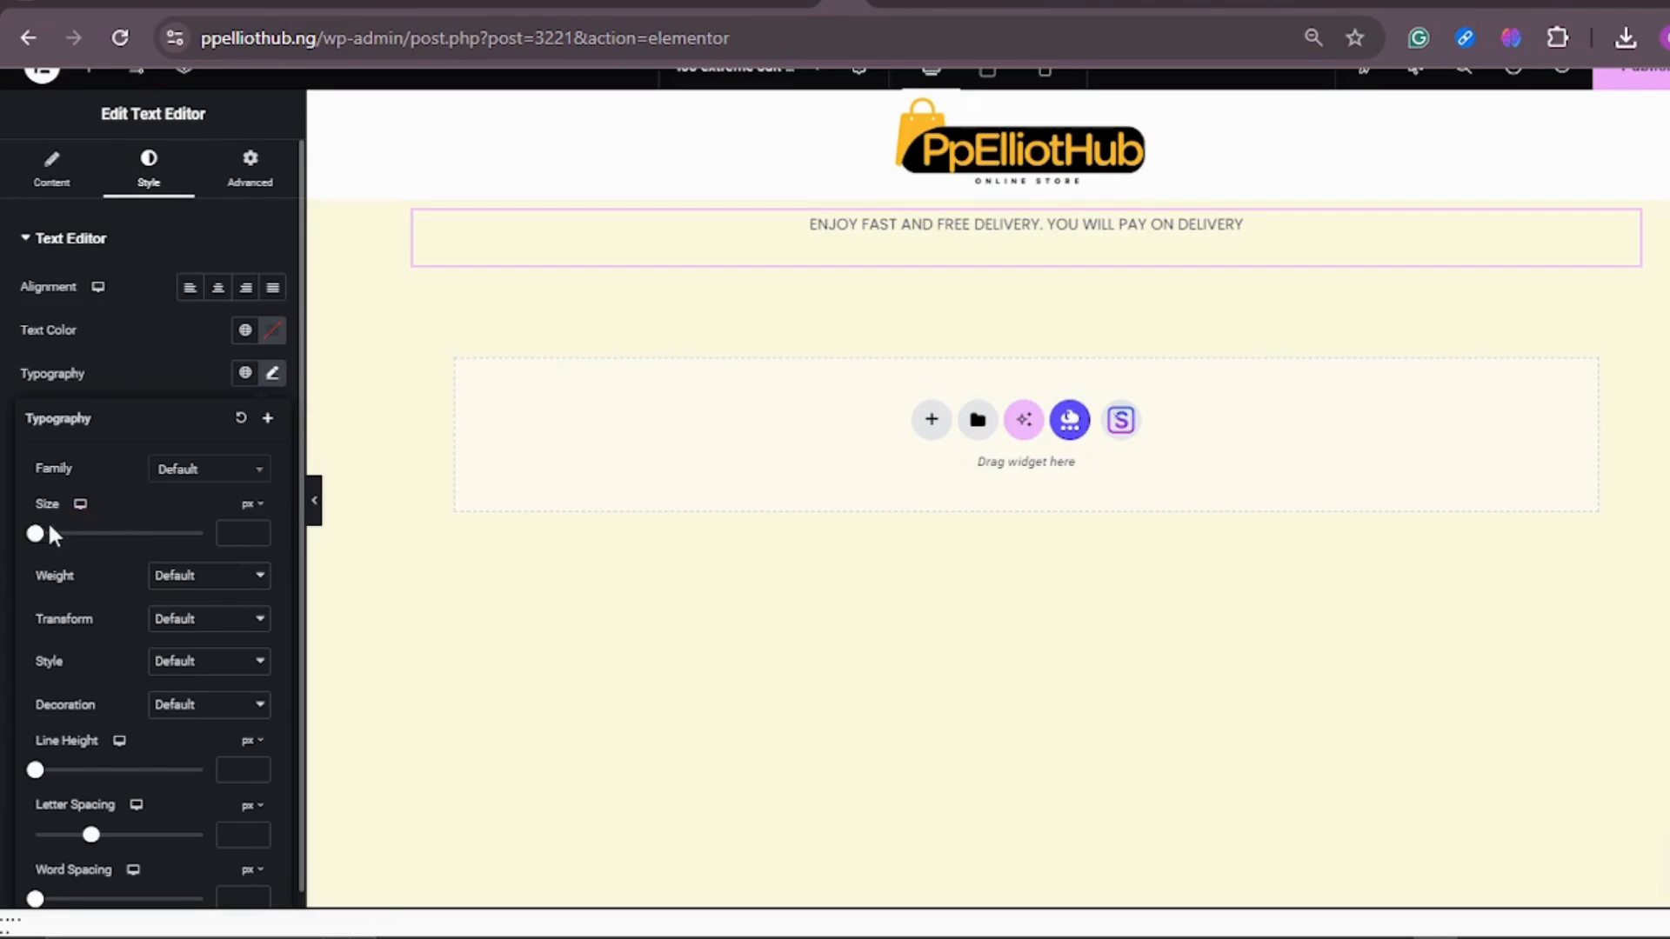
pyautogui.moveTo(36, 534); pyautogui.dragTo(57, 539)
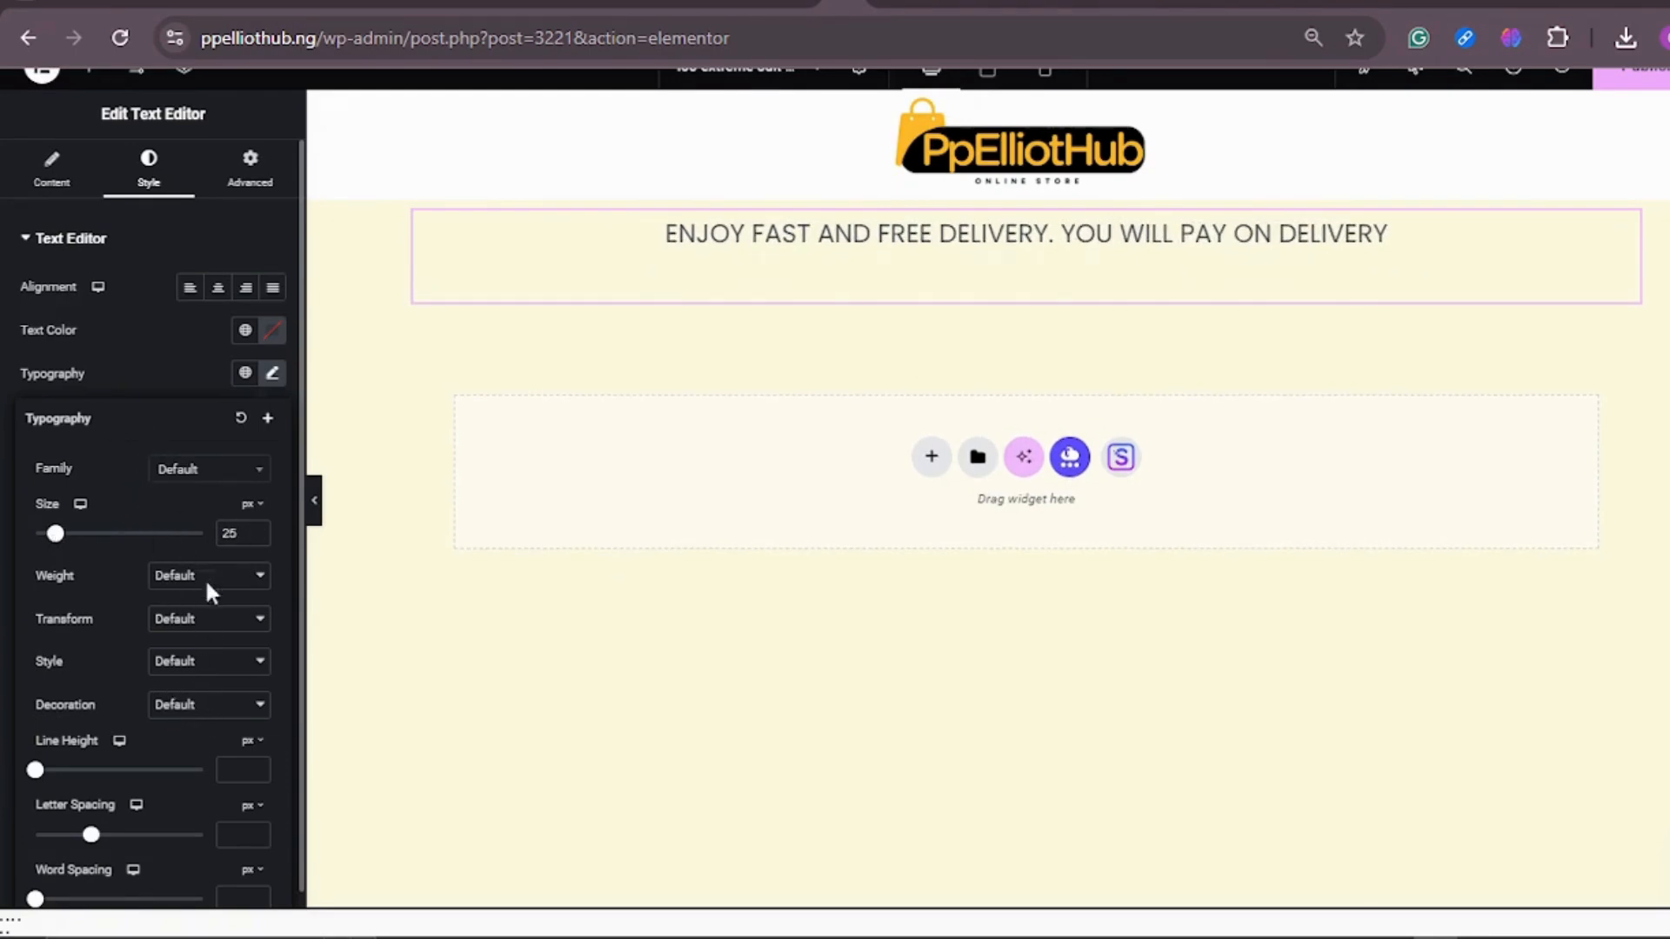
pyautogui.click(259, 667)
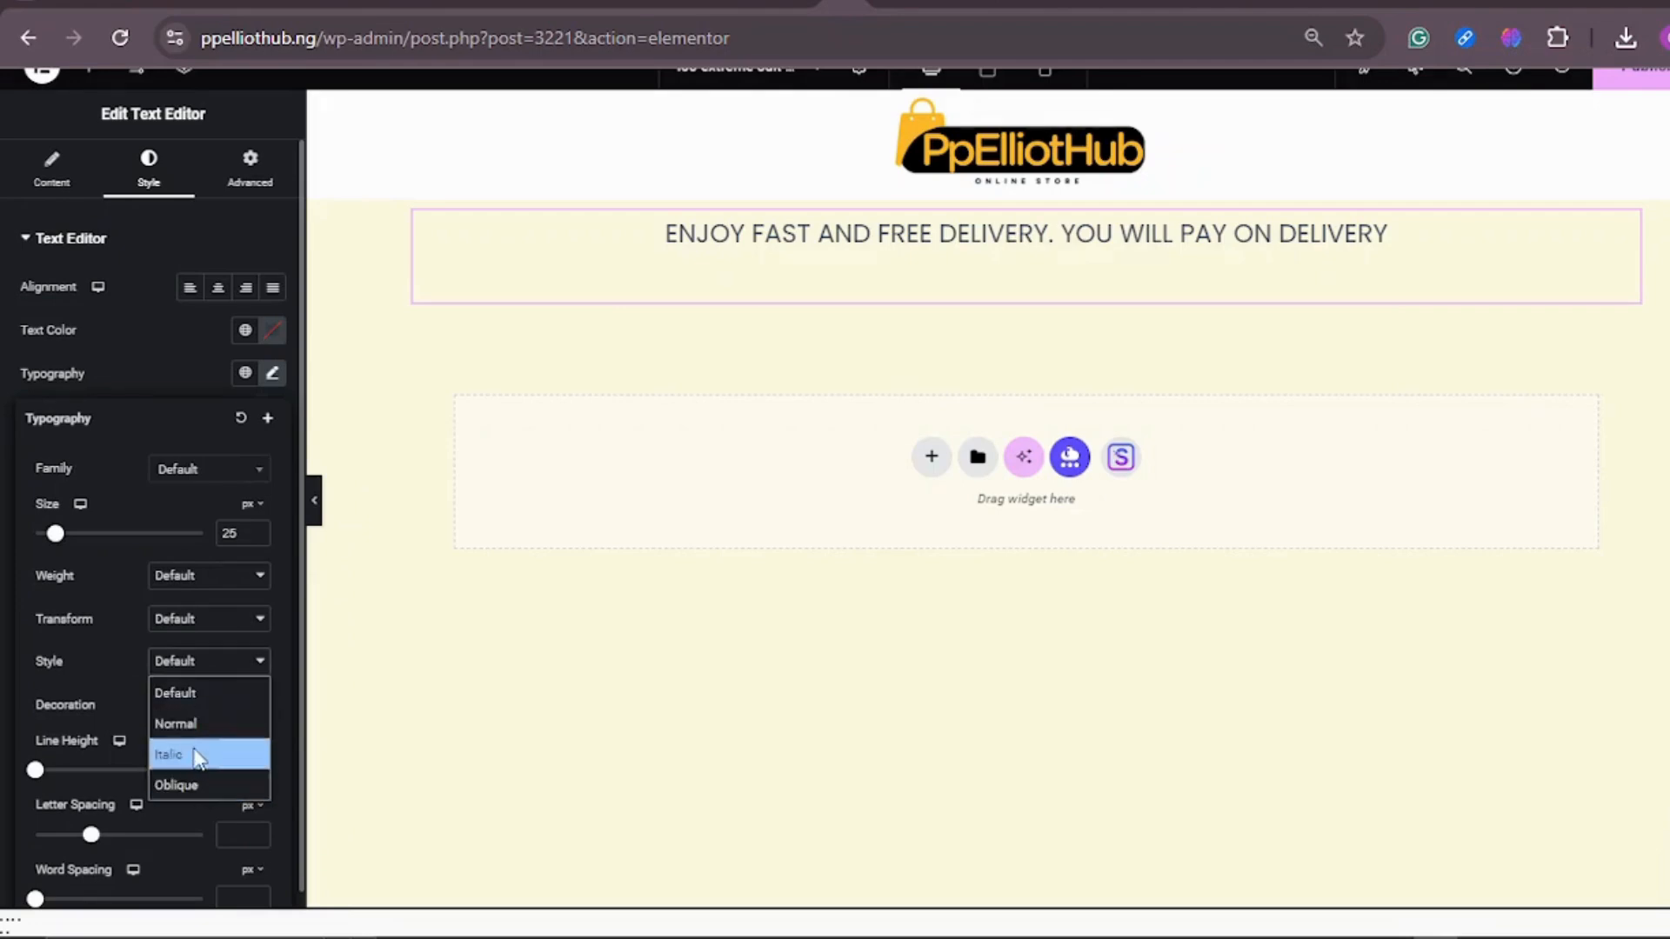
pyautogui.click(139, 667)
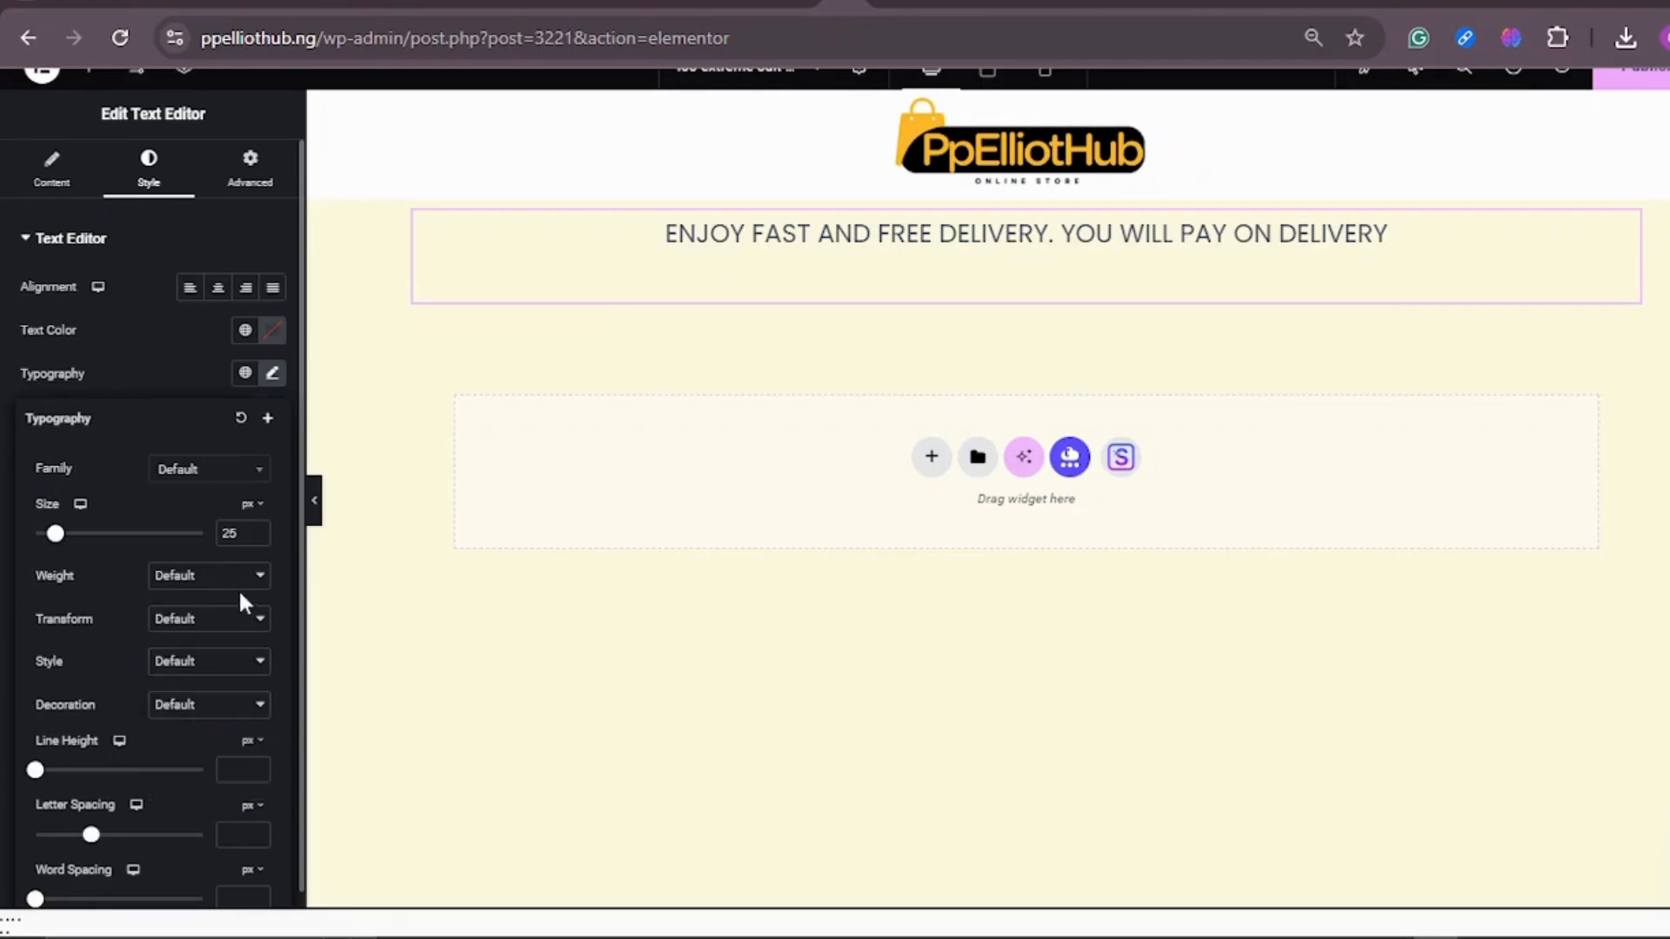
pyautogui.click(261, 581)
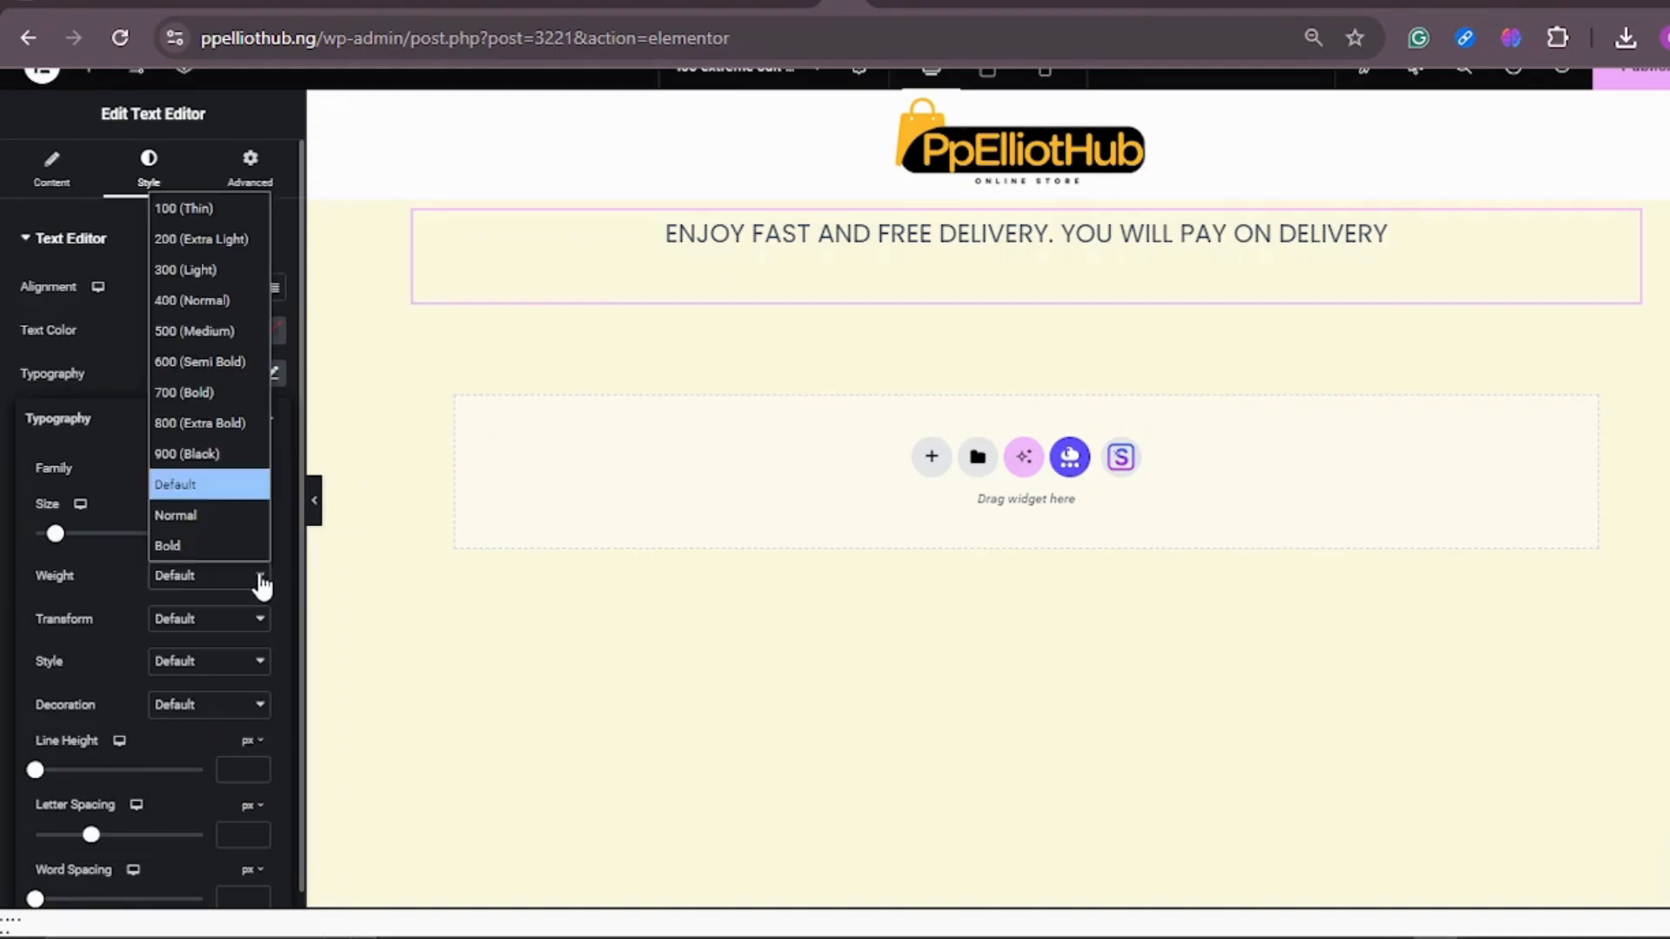
pyautogui.click(224, 295)
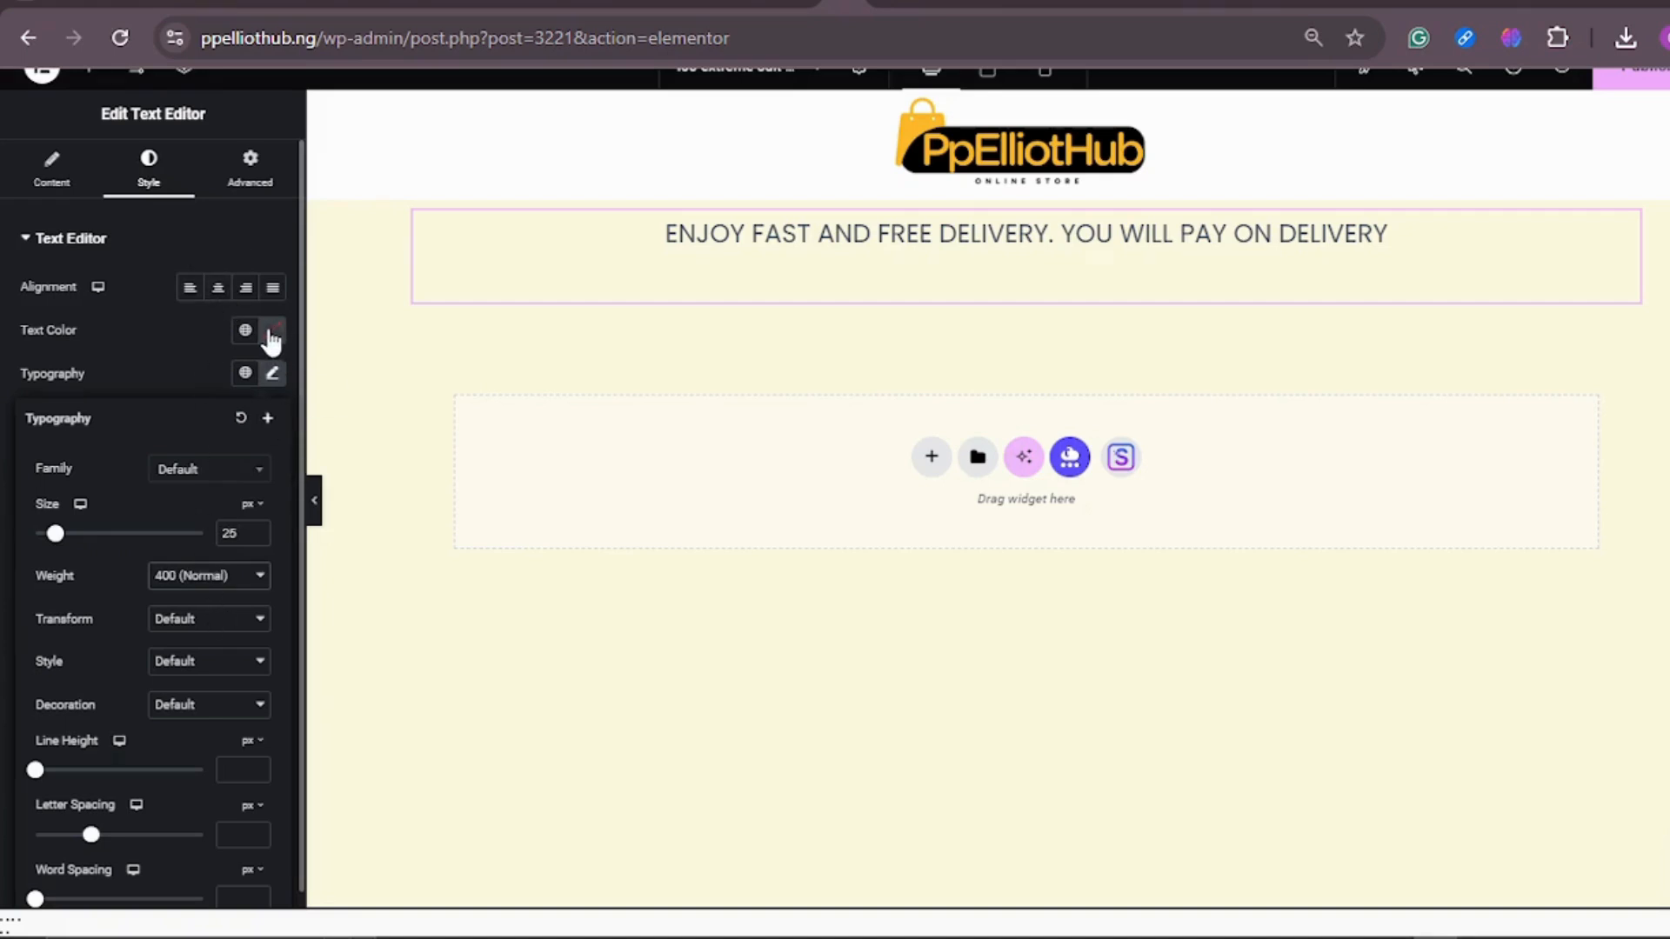
# Step: Color only the words "FREE DELIVERY" and "PAY ON DELIVERY" bright red in the delivery text
pyautogui.click(50, 174)
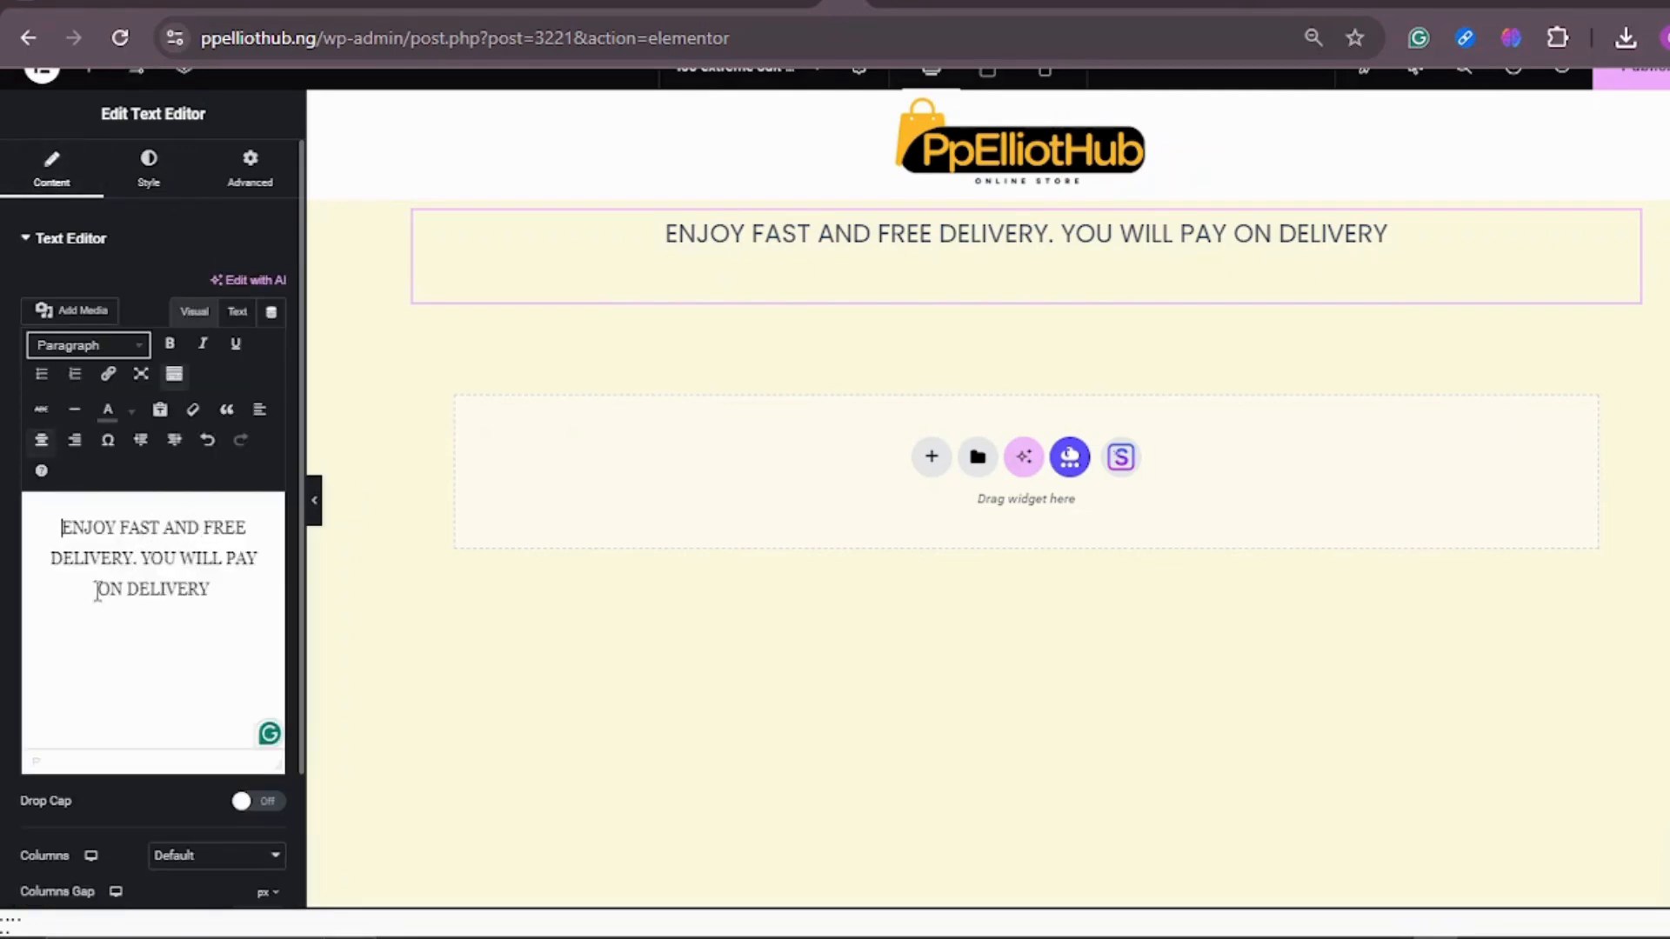
pyautogui.moveTo(130, 564); pyautogui.dragTo(209, 537)
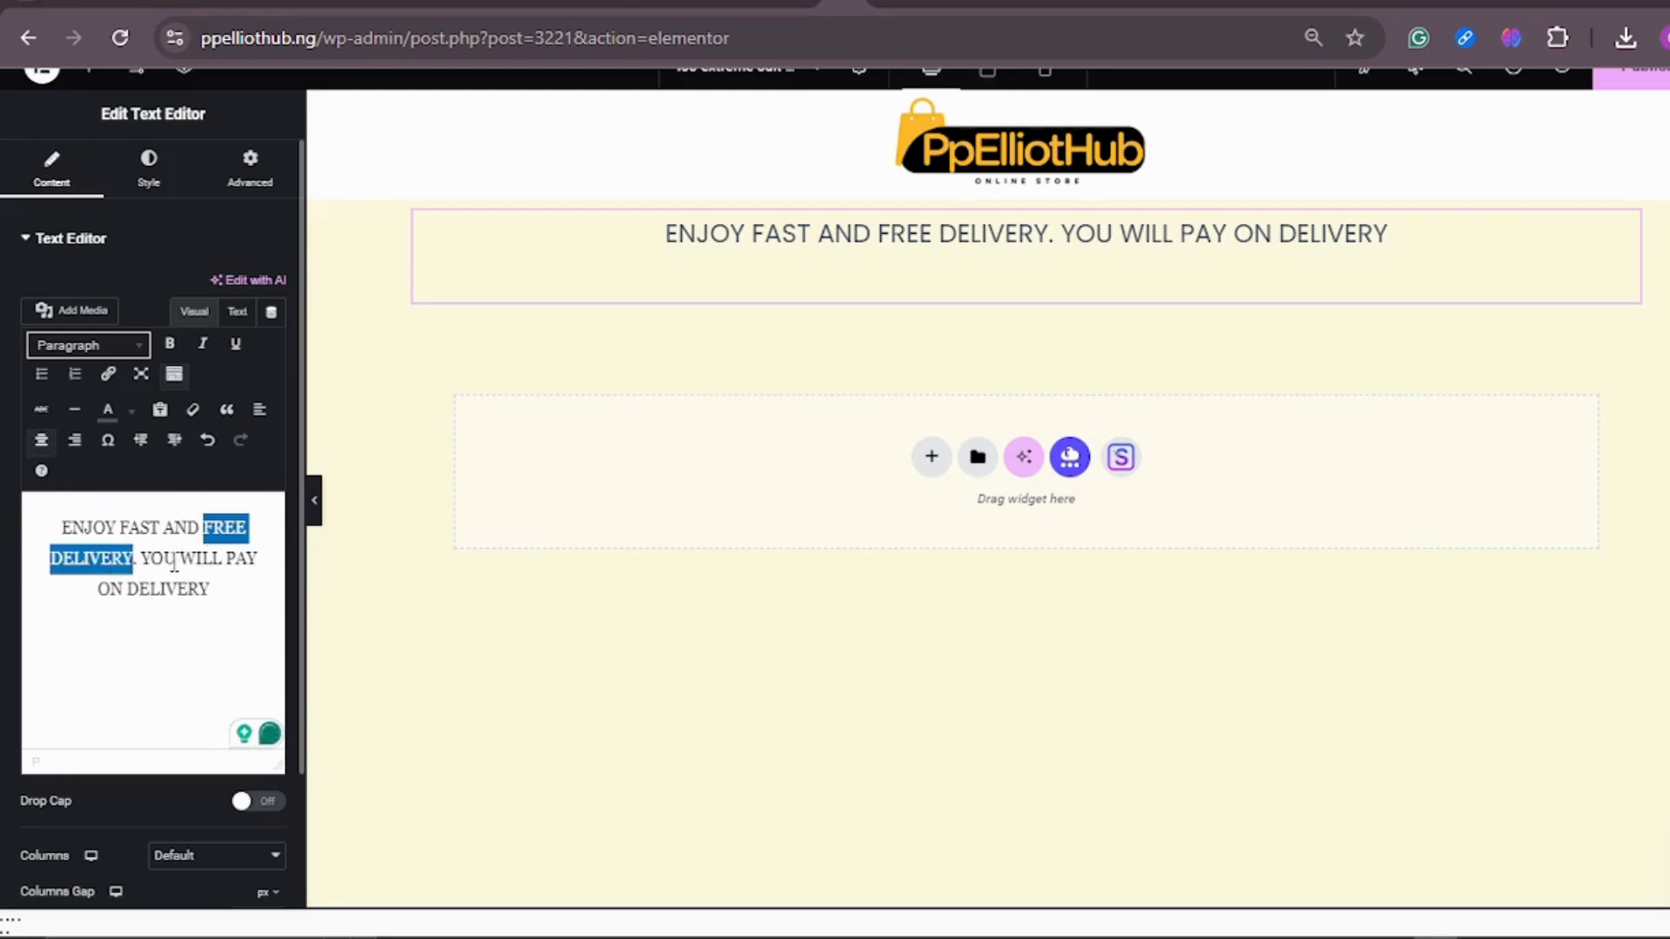
pyautogui.click(130, 418)
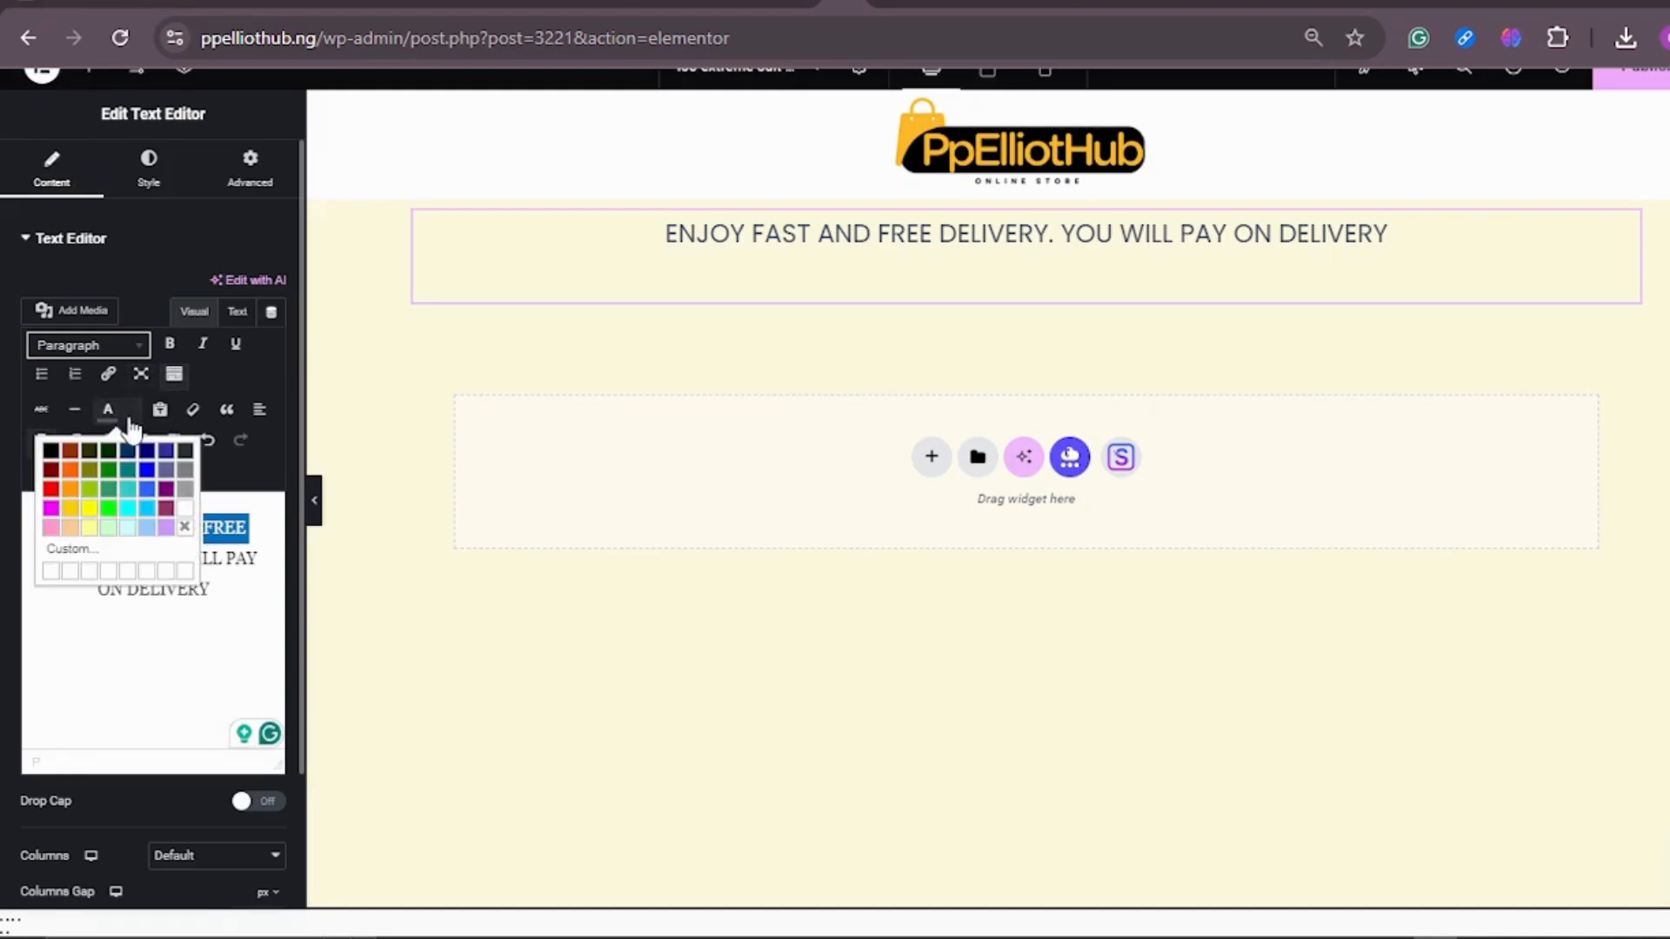
pyautogui.click(70, 452)
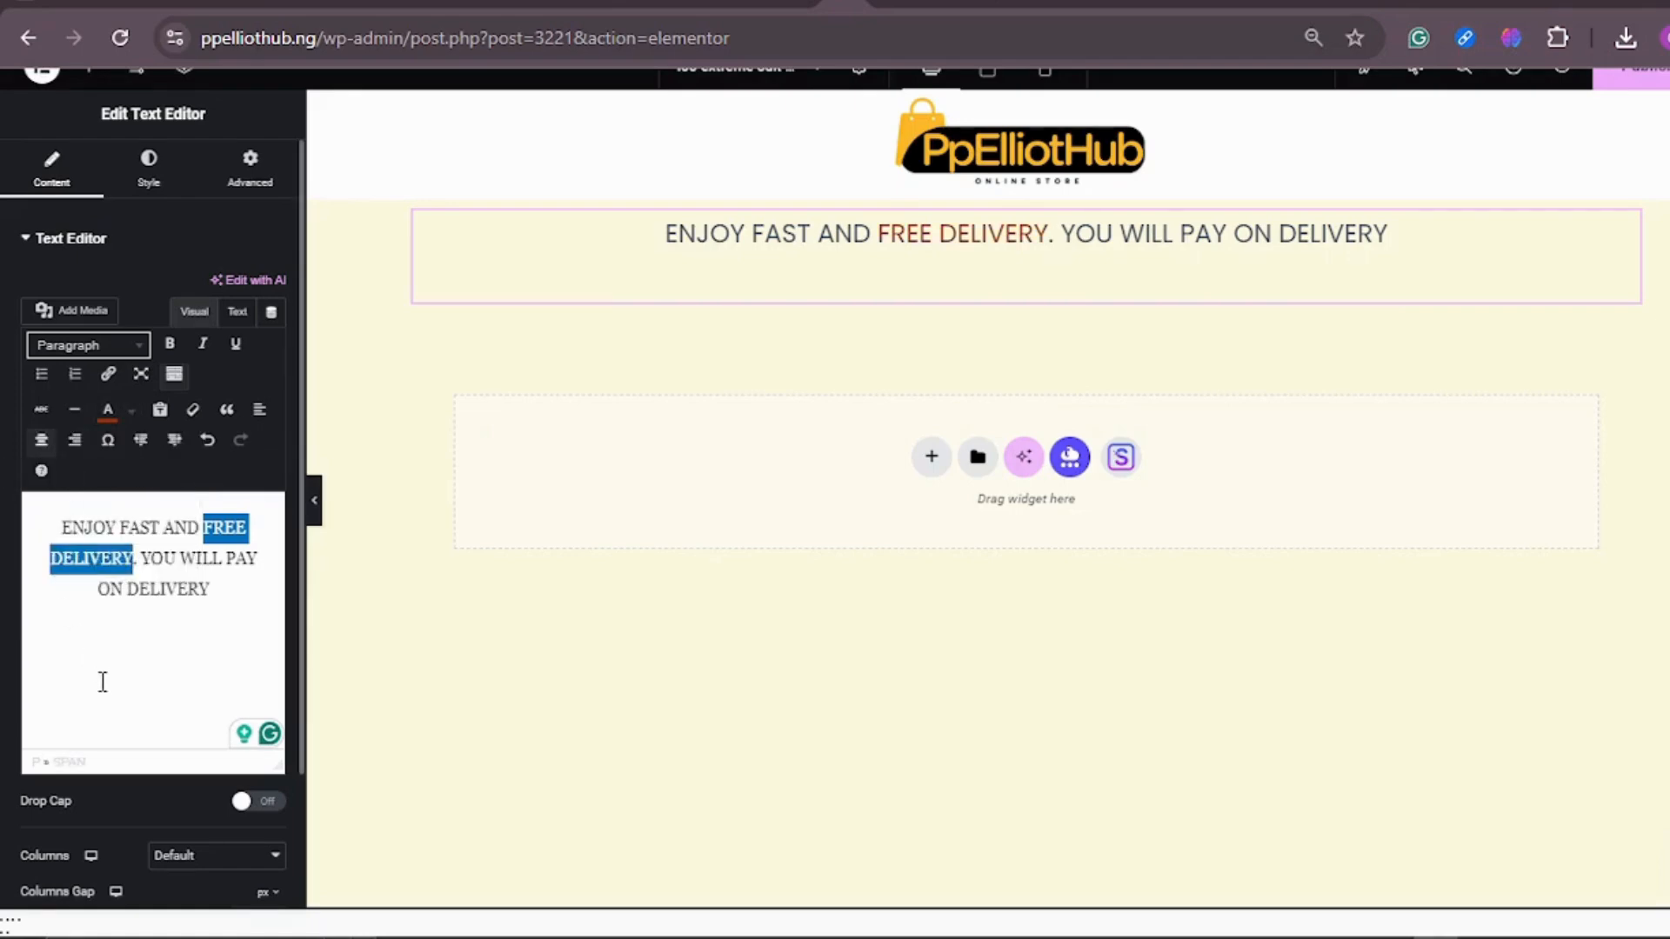
pyautogui.click(131, 419)
pyautogui.click(50, 489)
pyautogui.moveTo(225, 561); pyautogui.dragTo(230, 586)
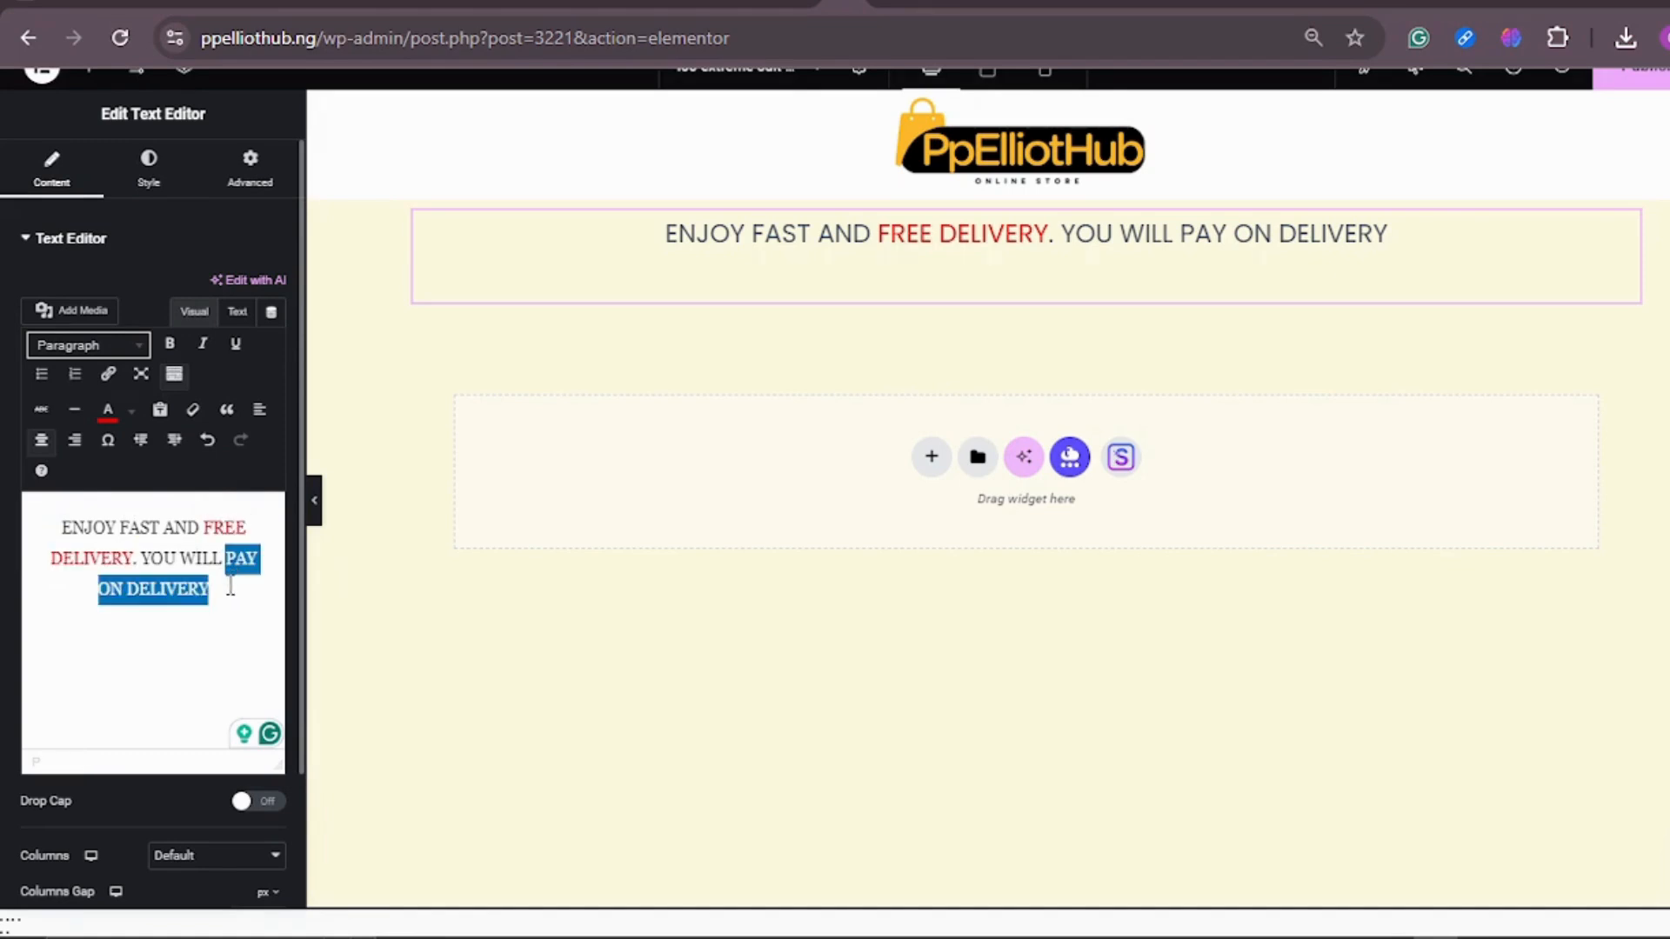
pyautogui.click(130, 421)
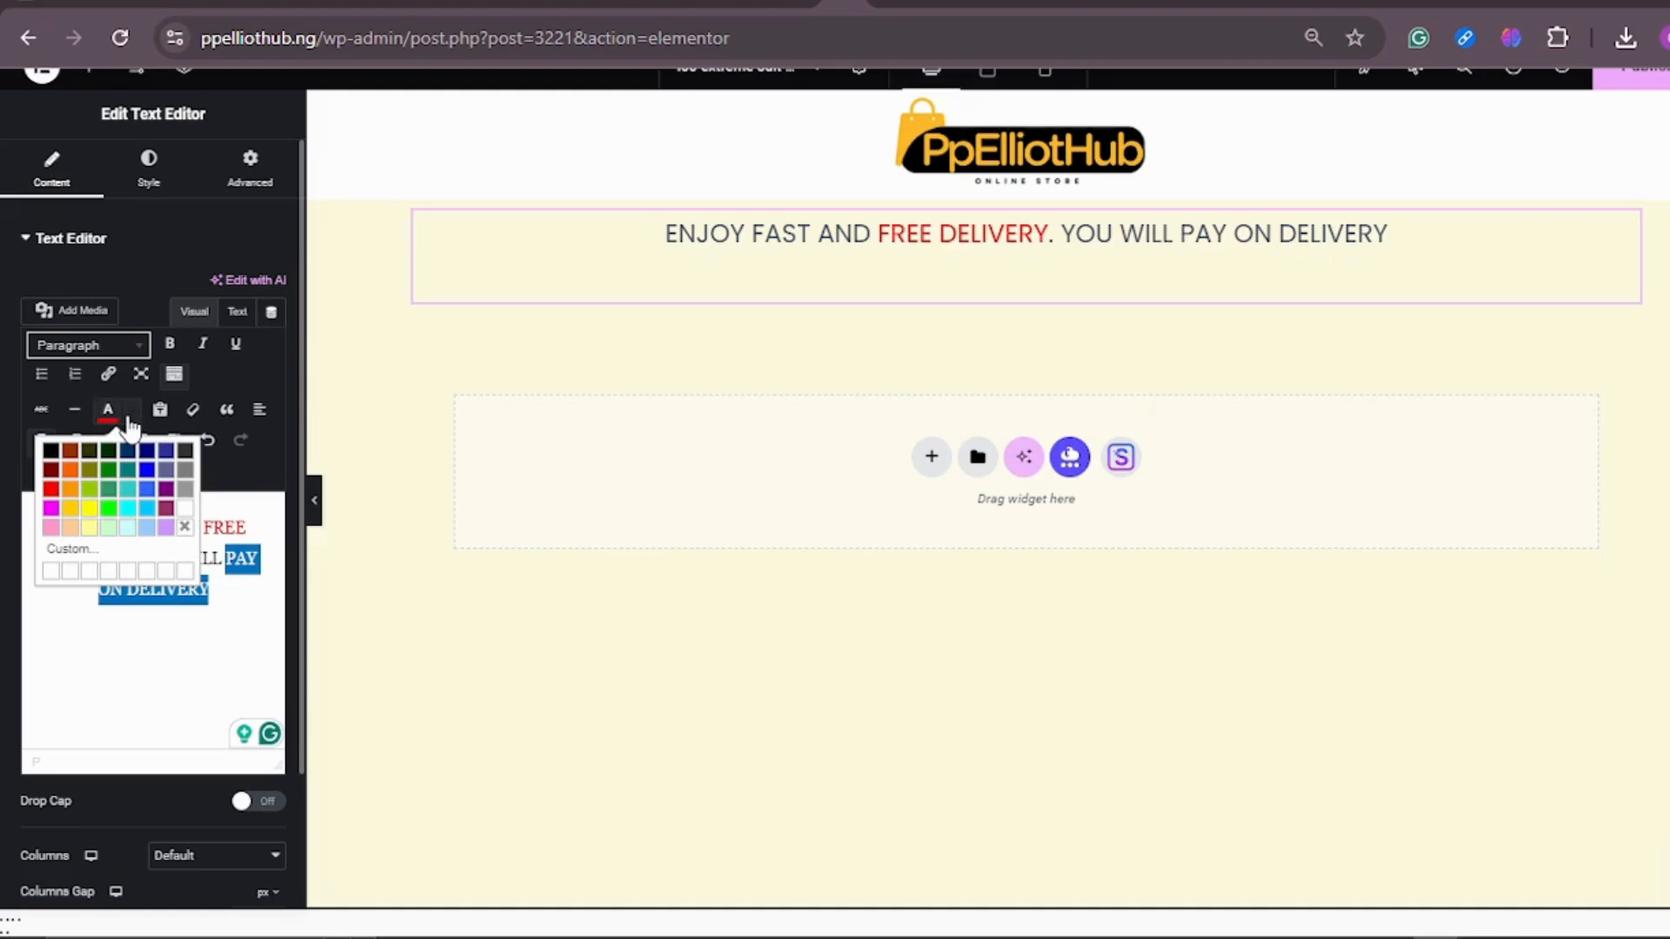
pyautogui.click(52, 490)
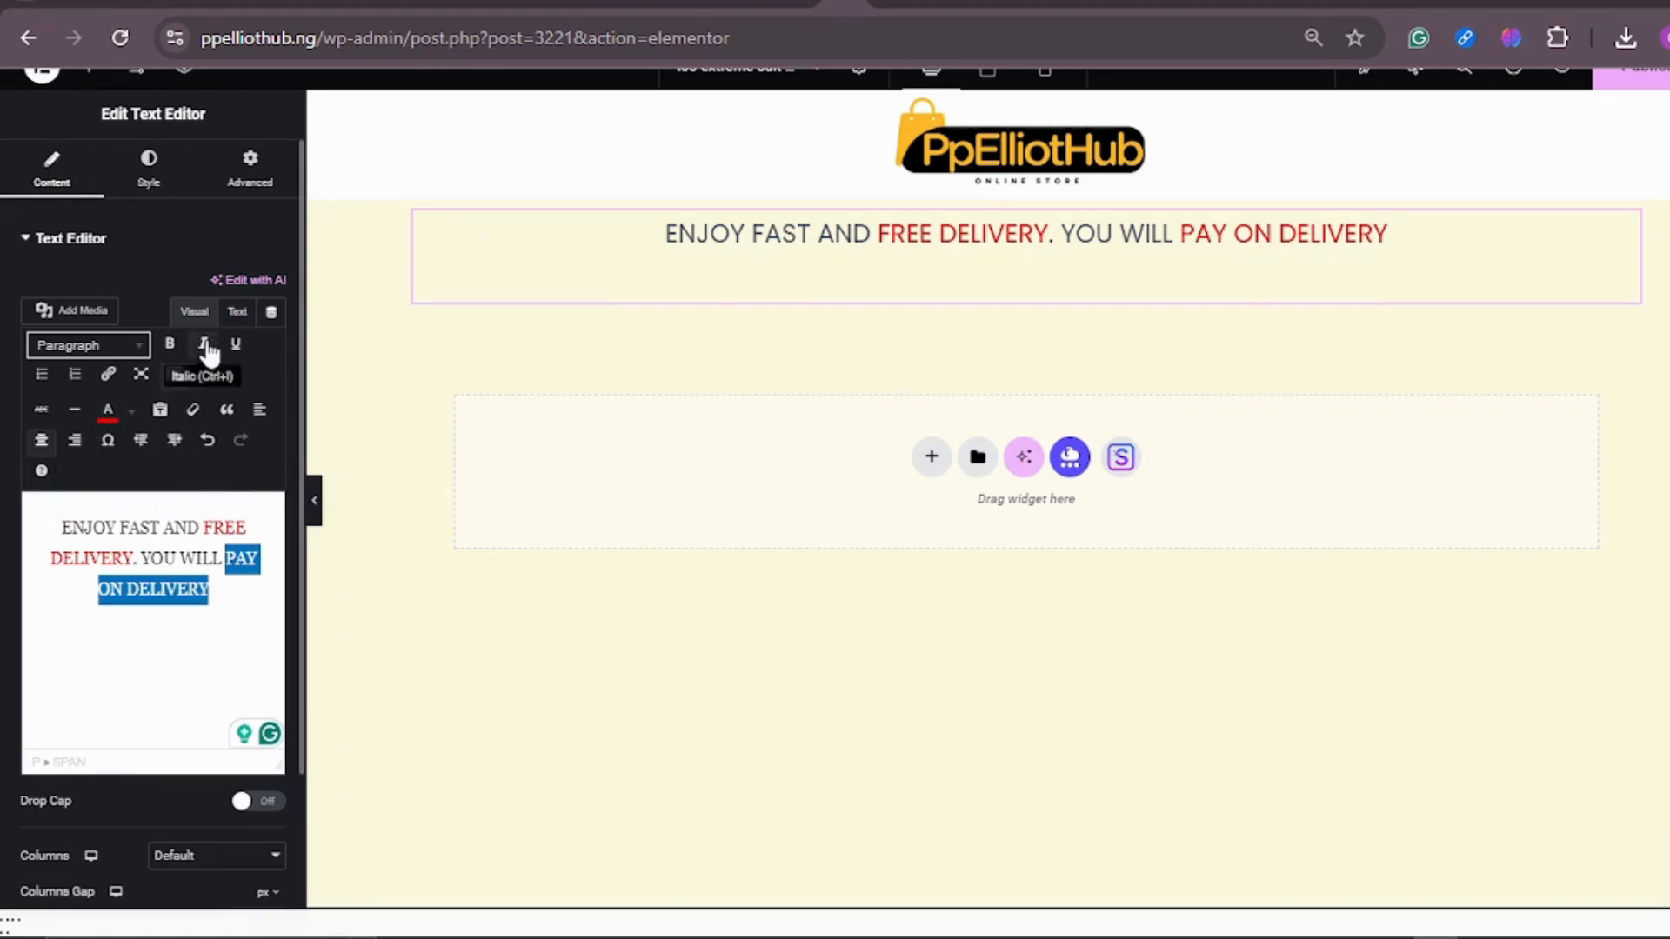
# Step: Make the entire delivery announcement text bold
pyautogui.moveTo(214, 626); pyautogui.dragTo(54, 519)
pyautogui.click(170, 343)
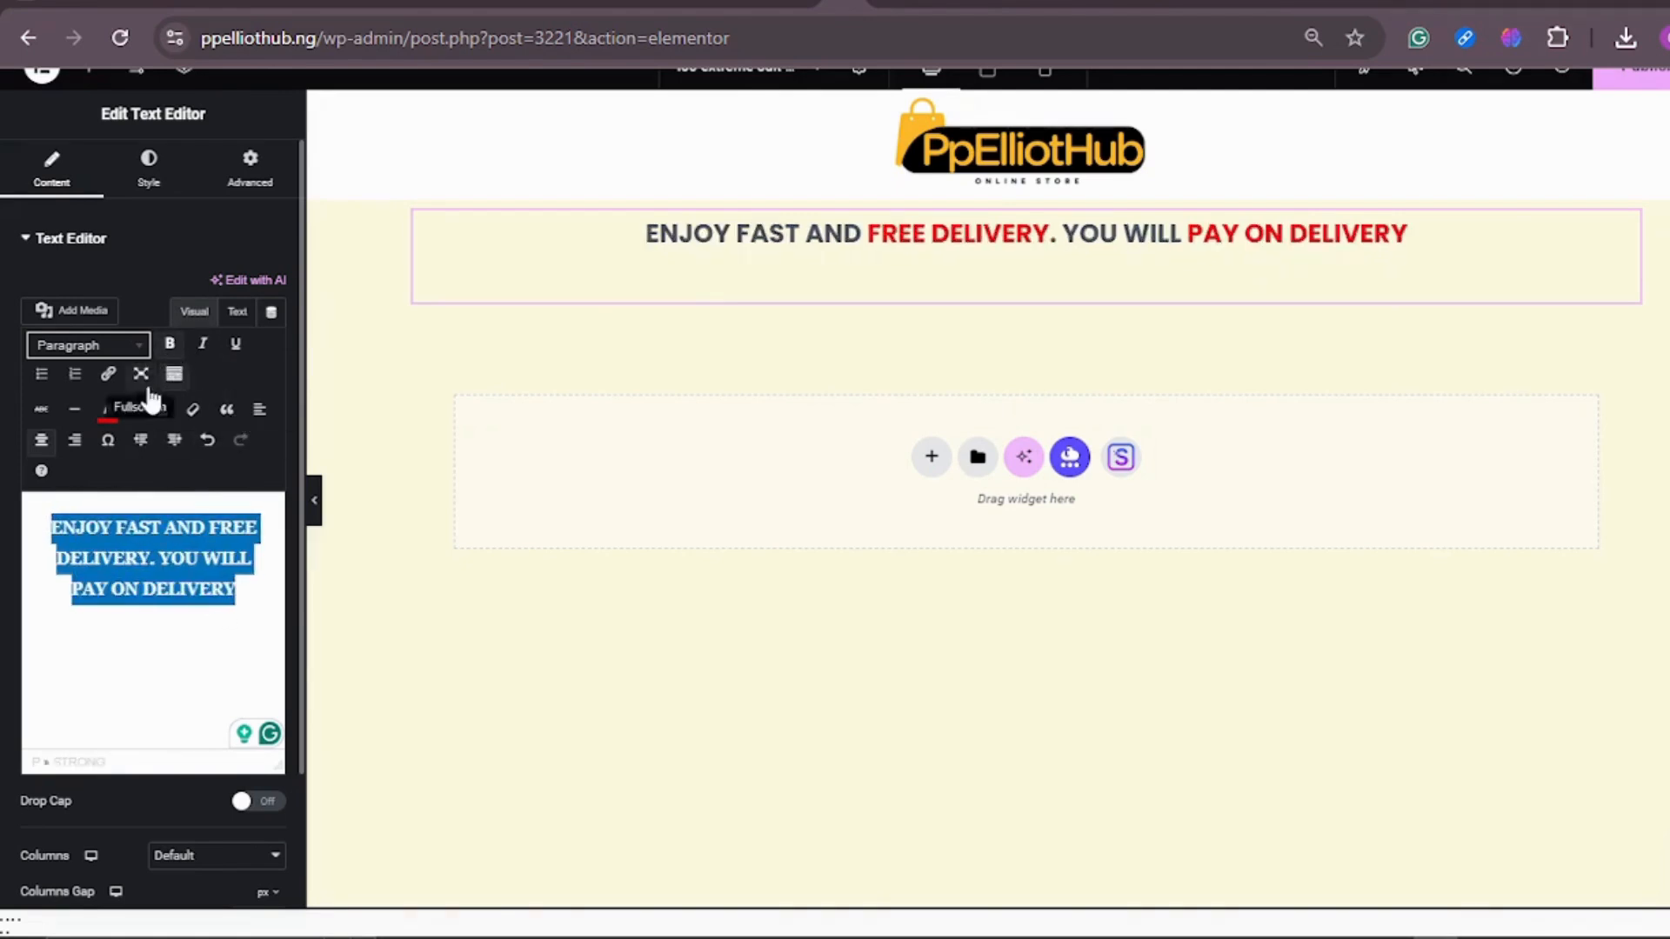
pyautogui.click(148, 686)
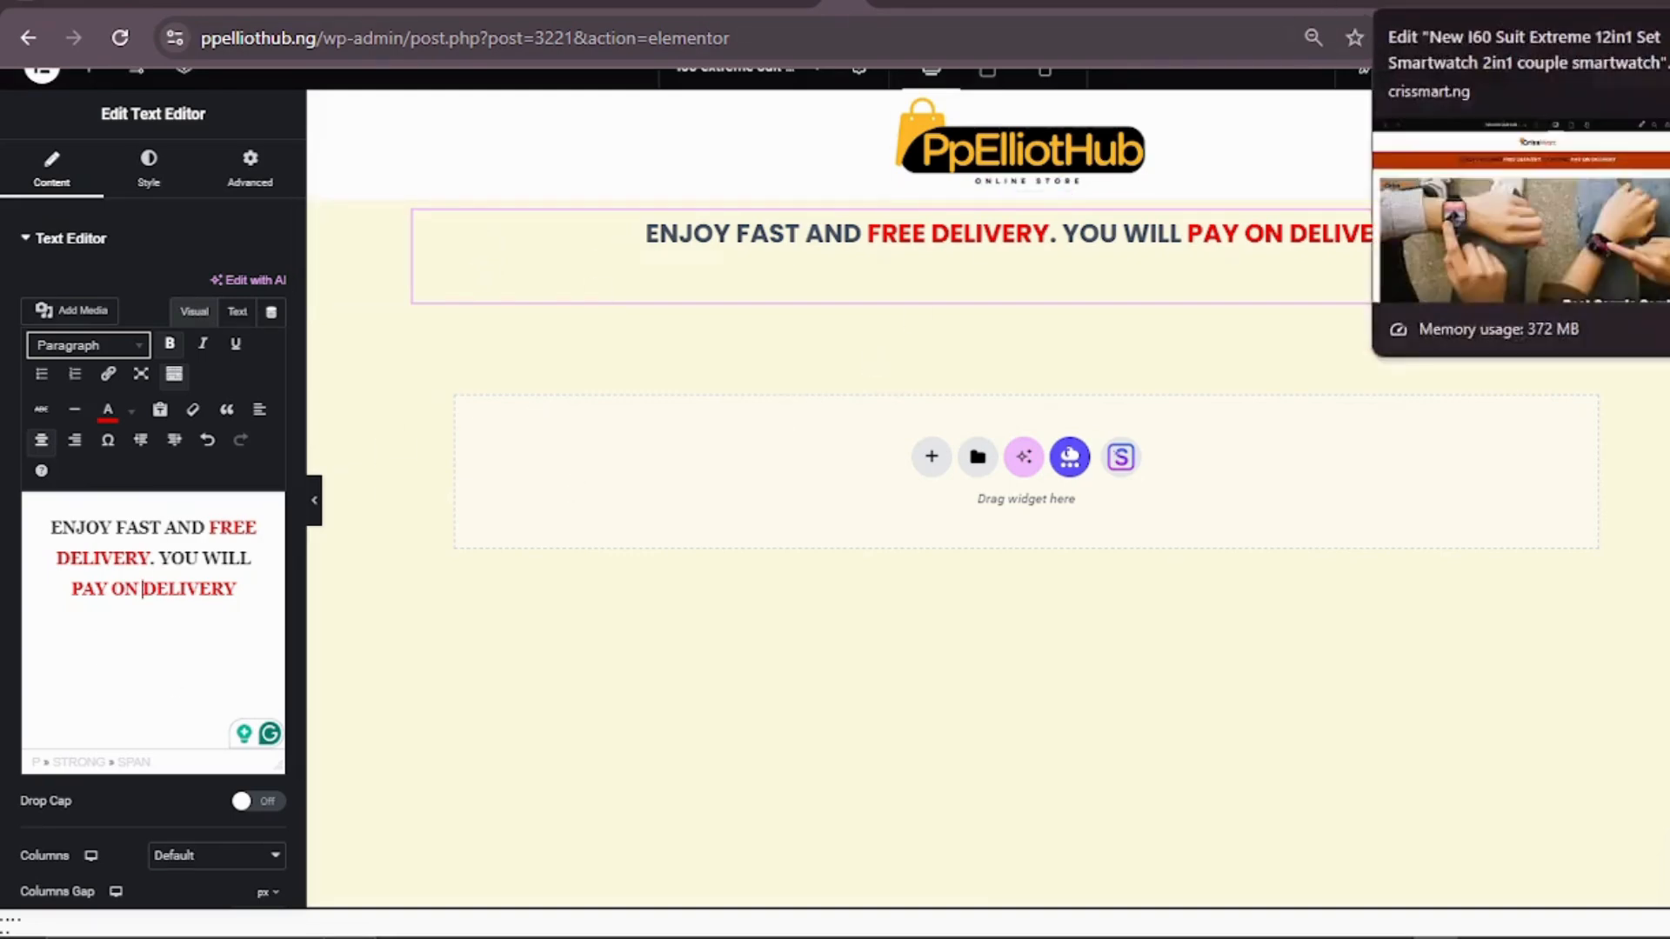
# Step: Check the CrissMart reference page and give the delivery text's container a classic background in dark red #930303
pyautogui.click(1398, 4)
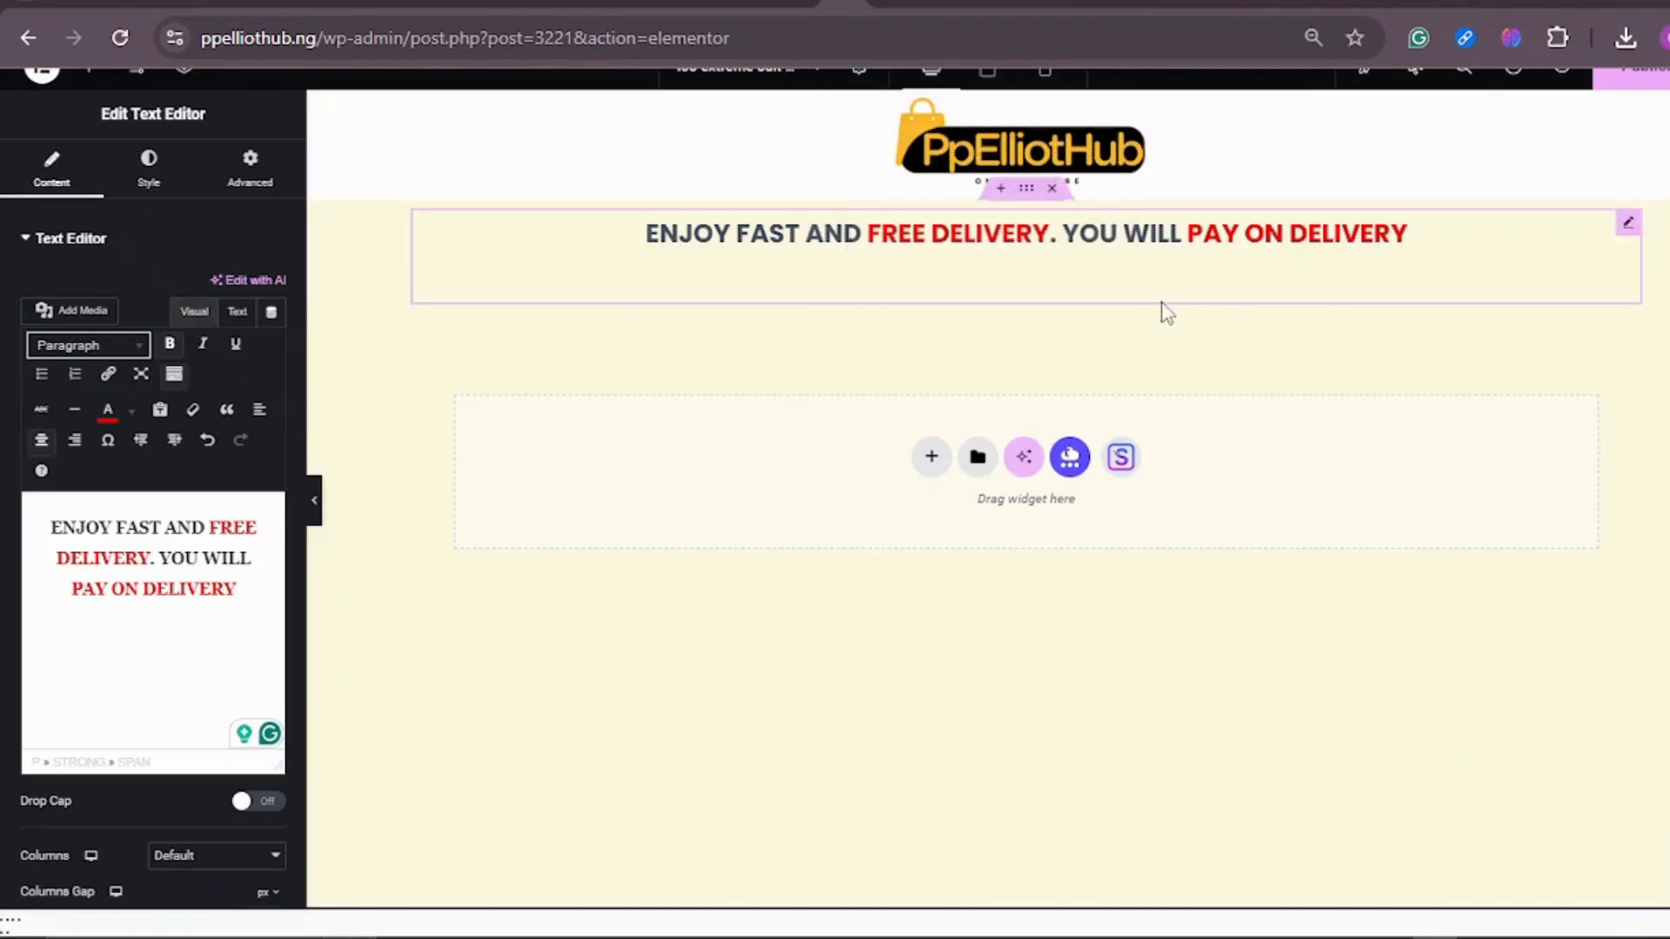
pyautogui.click(1026, 192)
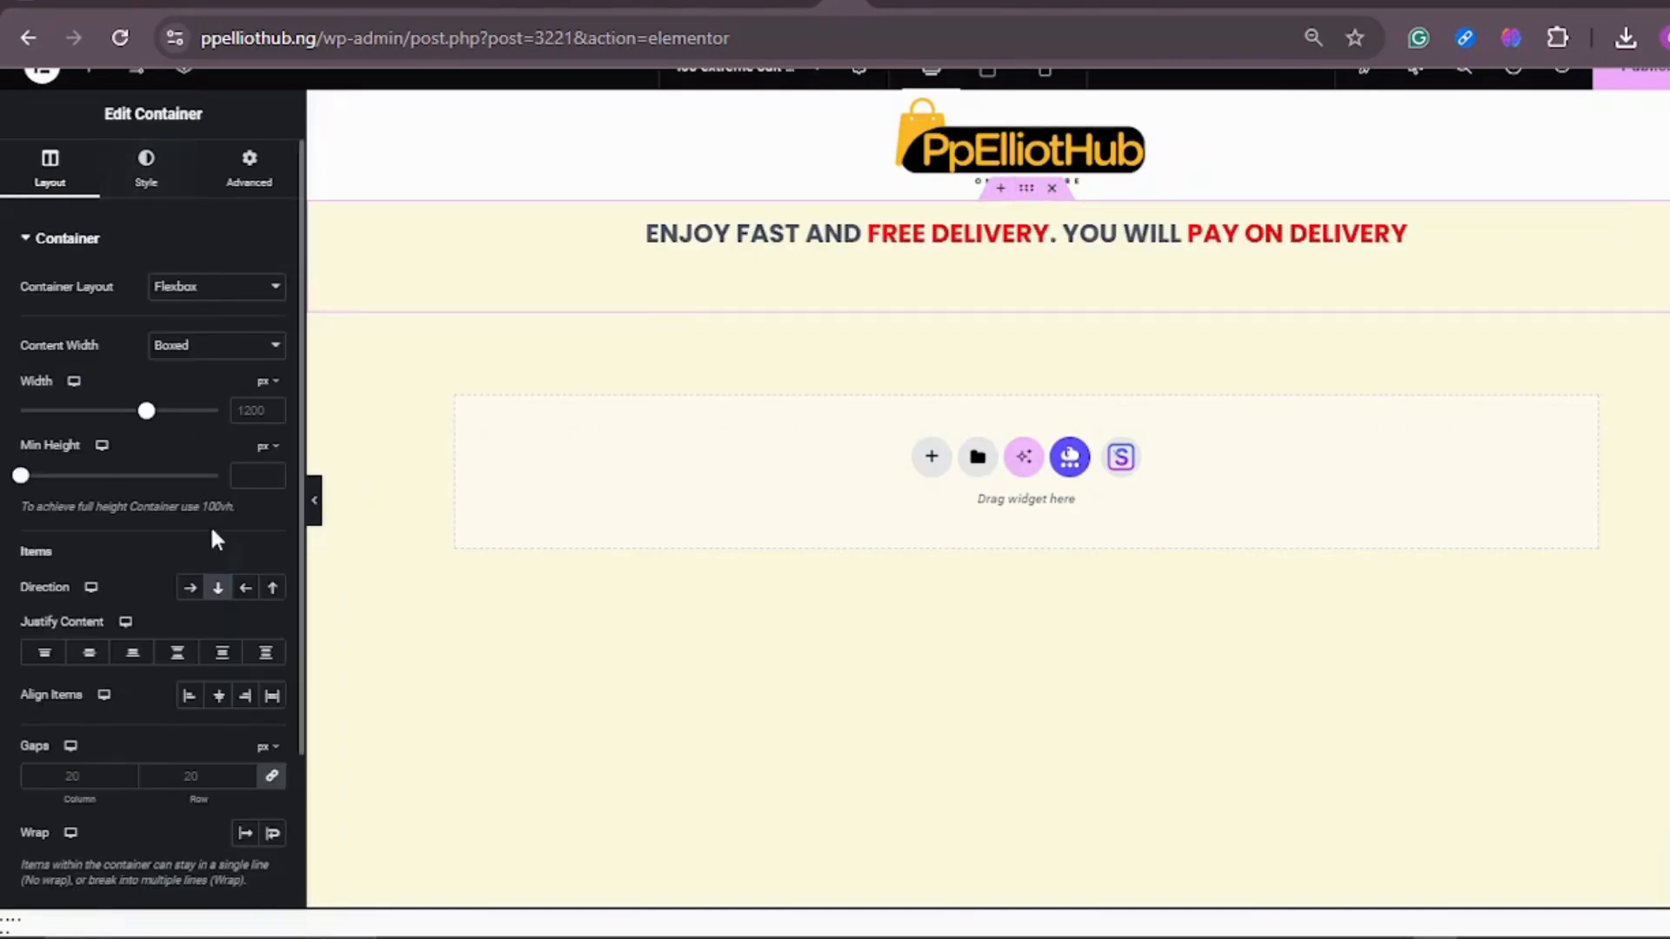
pyautogui.scroll(-2, 200, 539)
pyautogui.scroll(-1, 197, 546)
pyautogui.scroll(3, 187, 487)
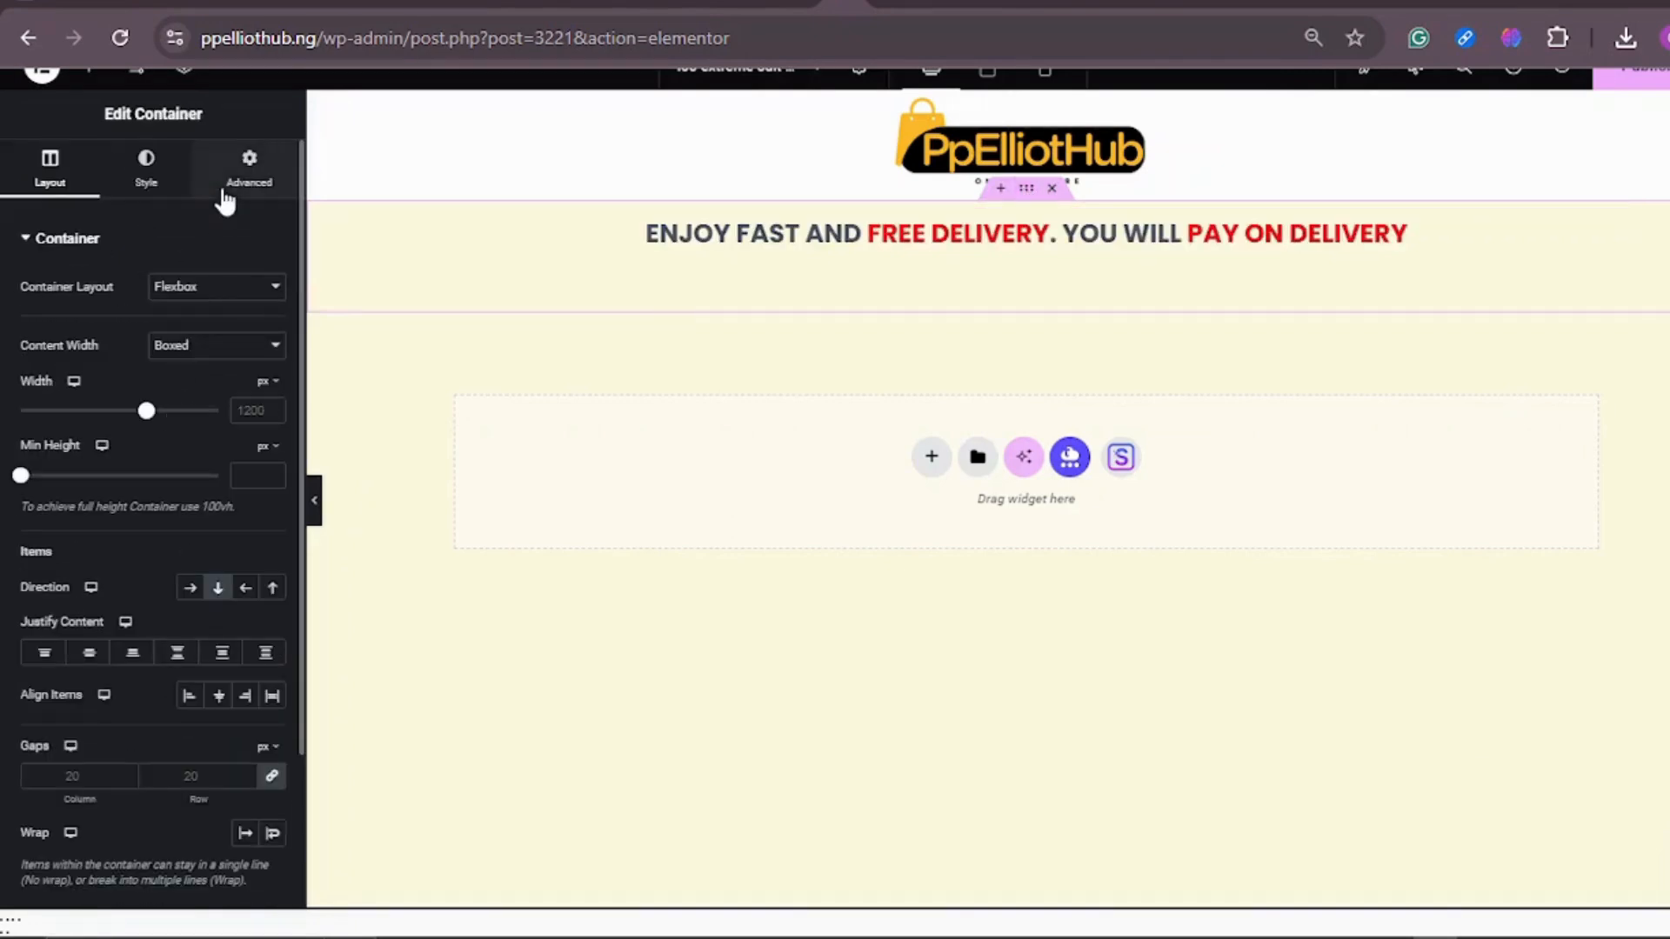
pyautogui.click(149, 178)
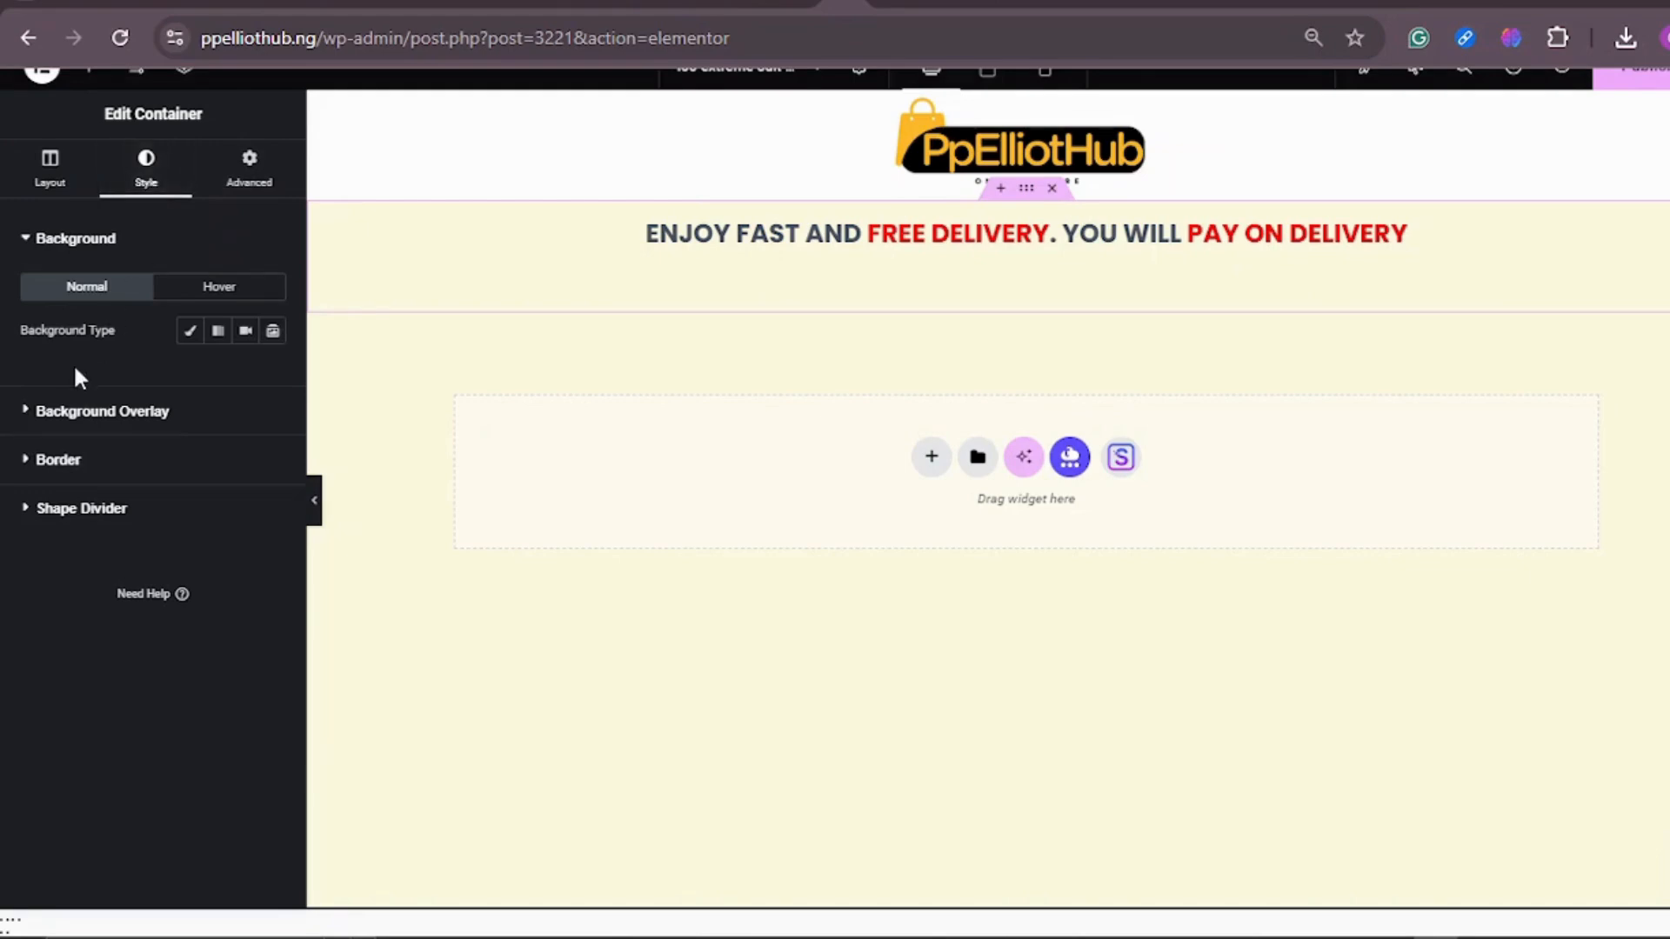
pyautogui.click(188, 334)
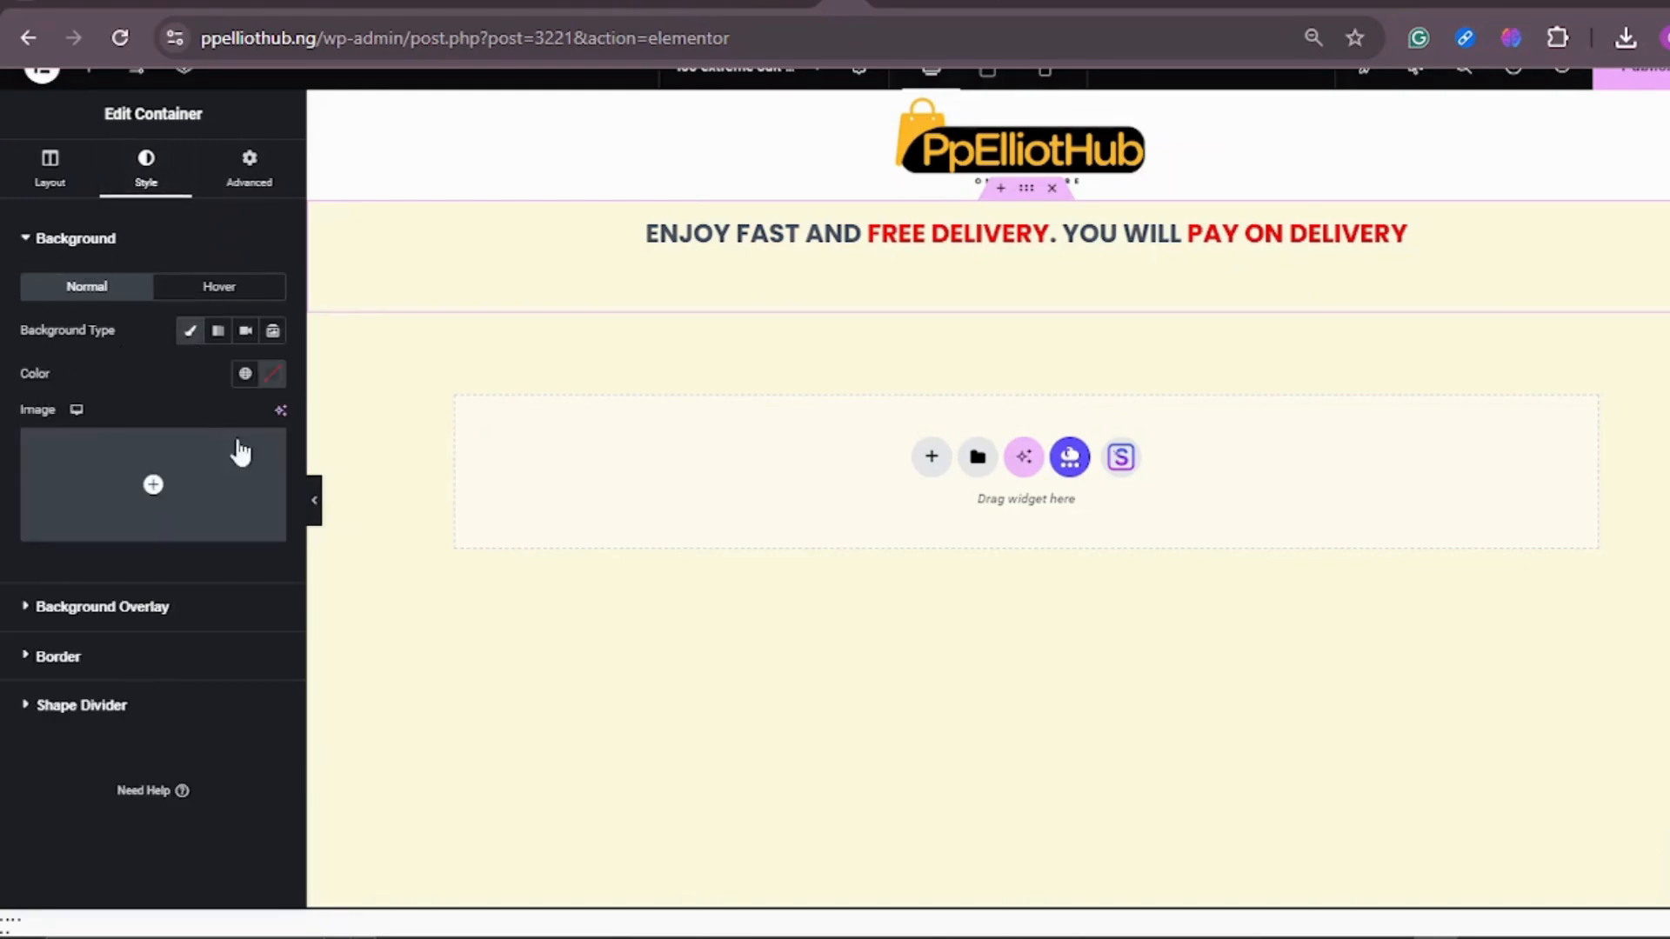
pyautogui.click(273, 380)
pyautogui.moveTo(318, 507)
pyautogui.mouseDown()
pyautogui.moveTo(414, 528)
pyautogui.moveTo(418, 483)
pyautogui.moveTo(385, 520)
pyautogui.mouseUp()
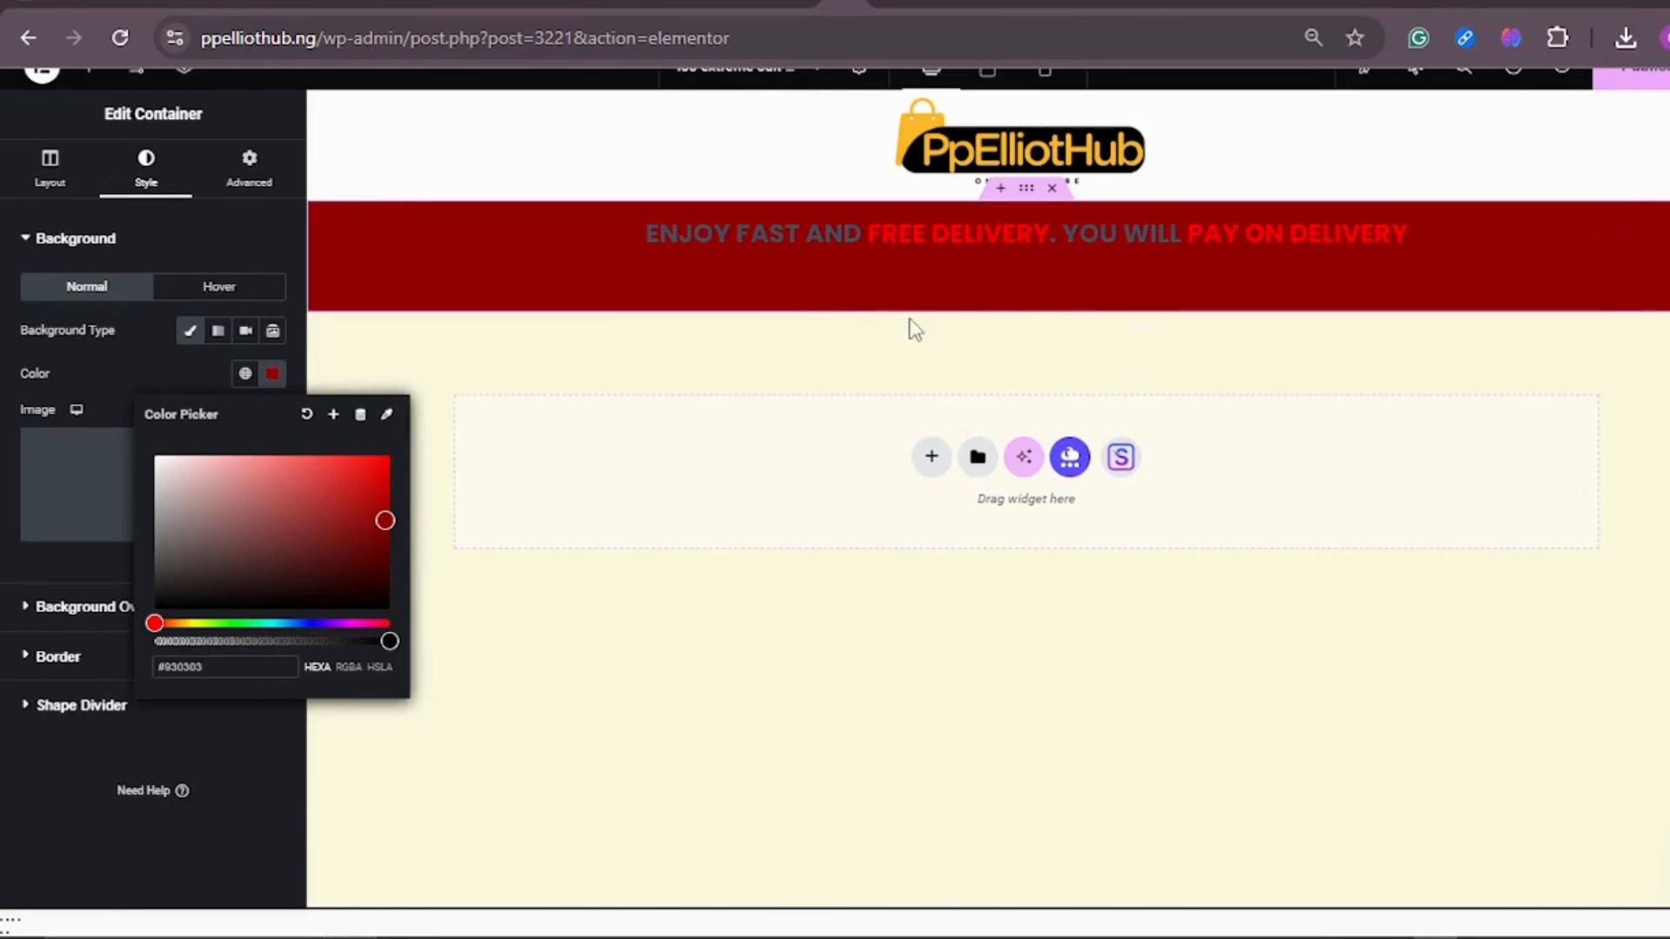
pyautogui.click(50, 182)
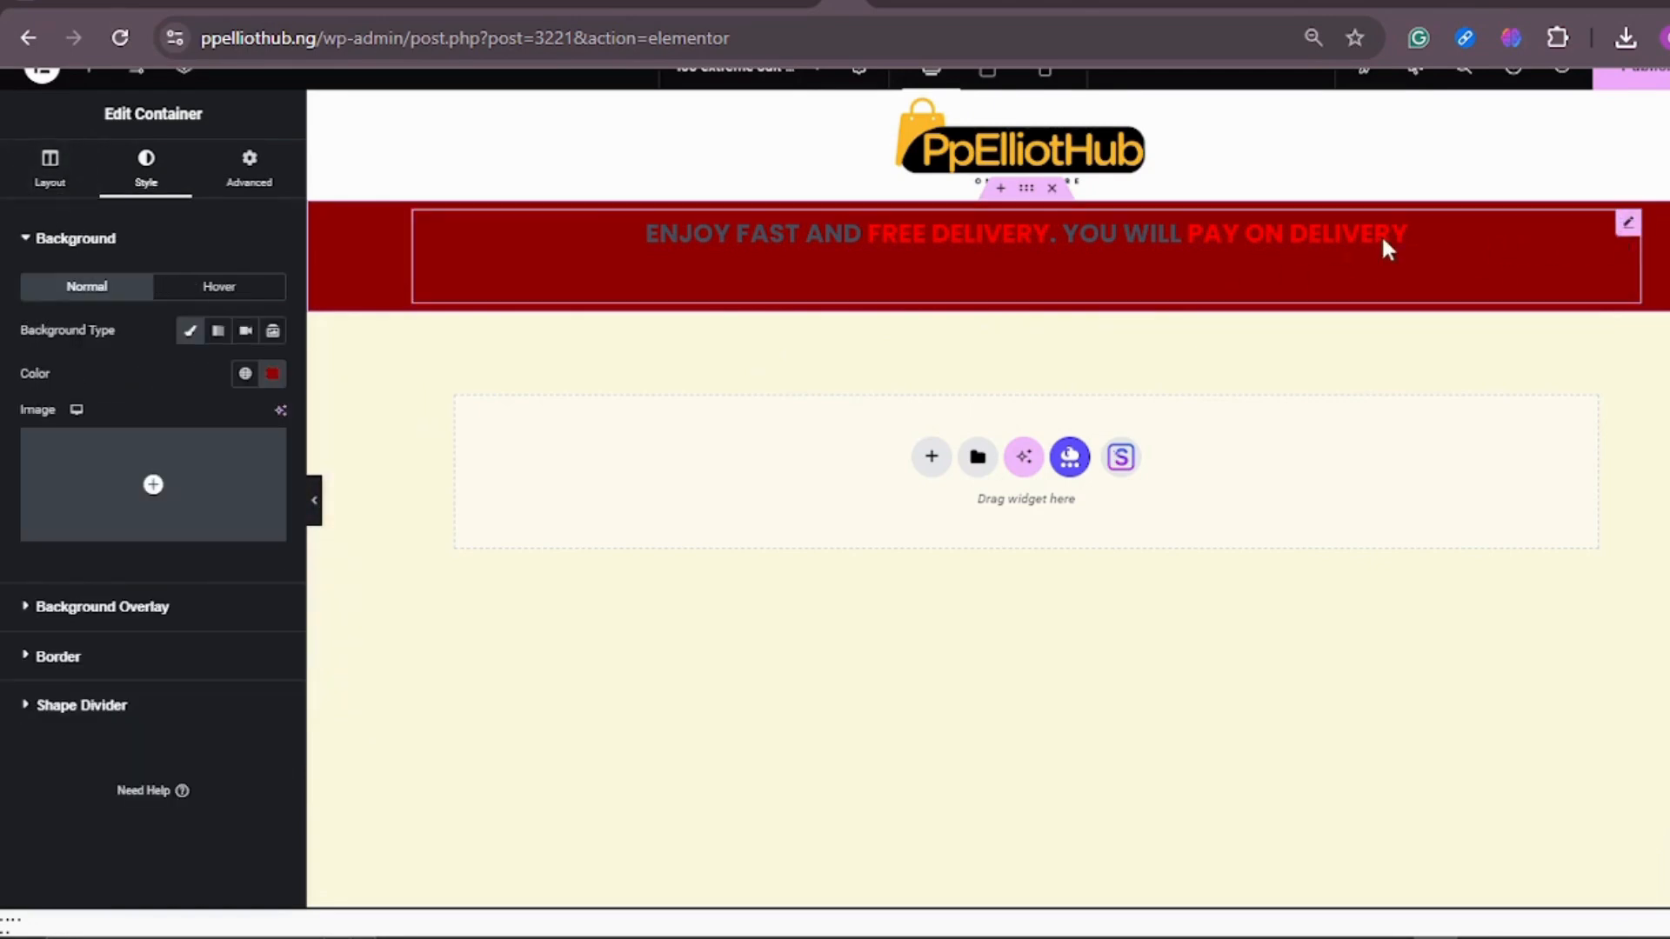
# Step: Recolor the words "FREE DELIVERY" and "PAY ON DELIVERY" white in the delivery text
pyautogui.click(1631, 228)
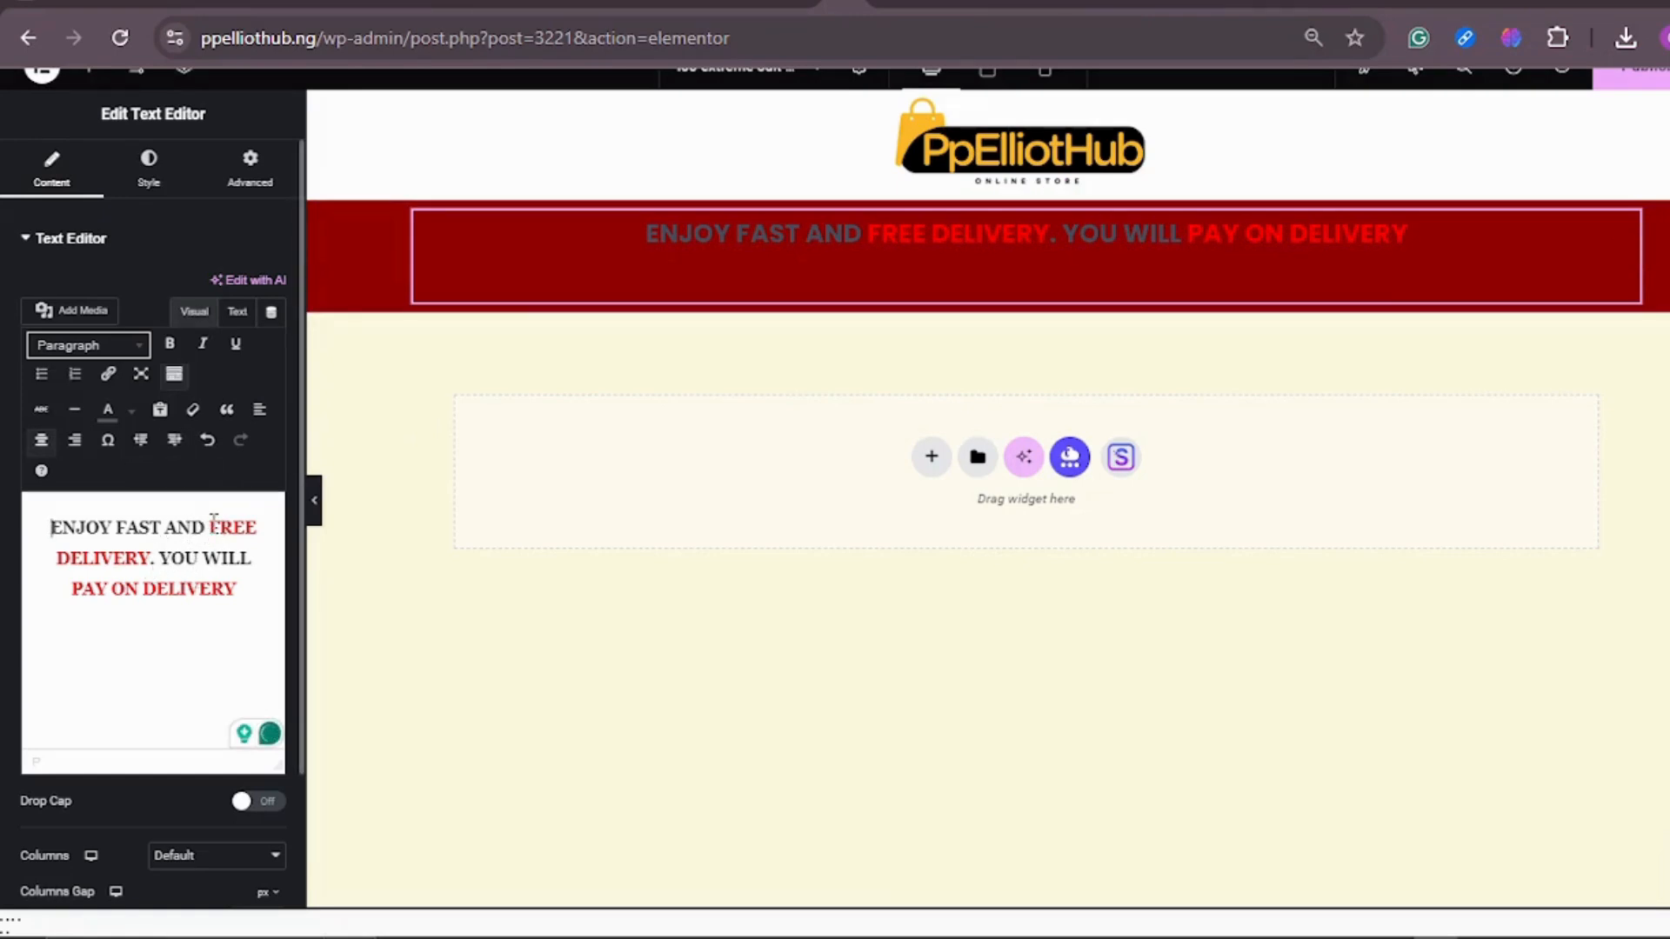
pyautogui.moveTo(212, 520); pyautogui.dragTo(158, 547)
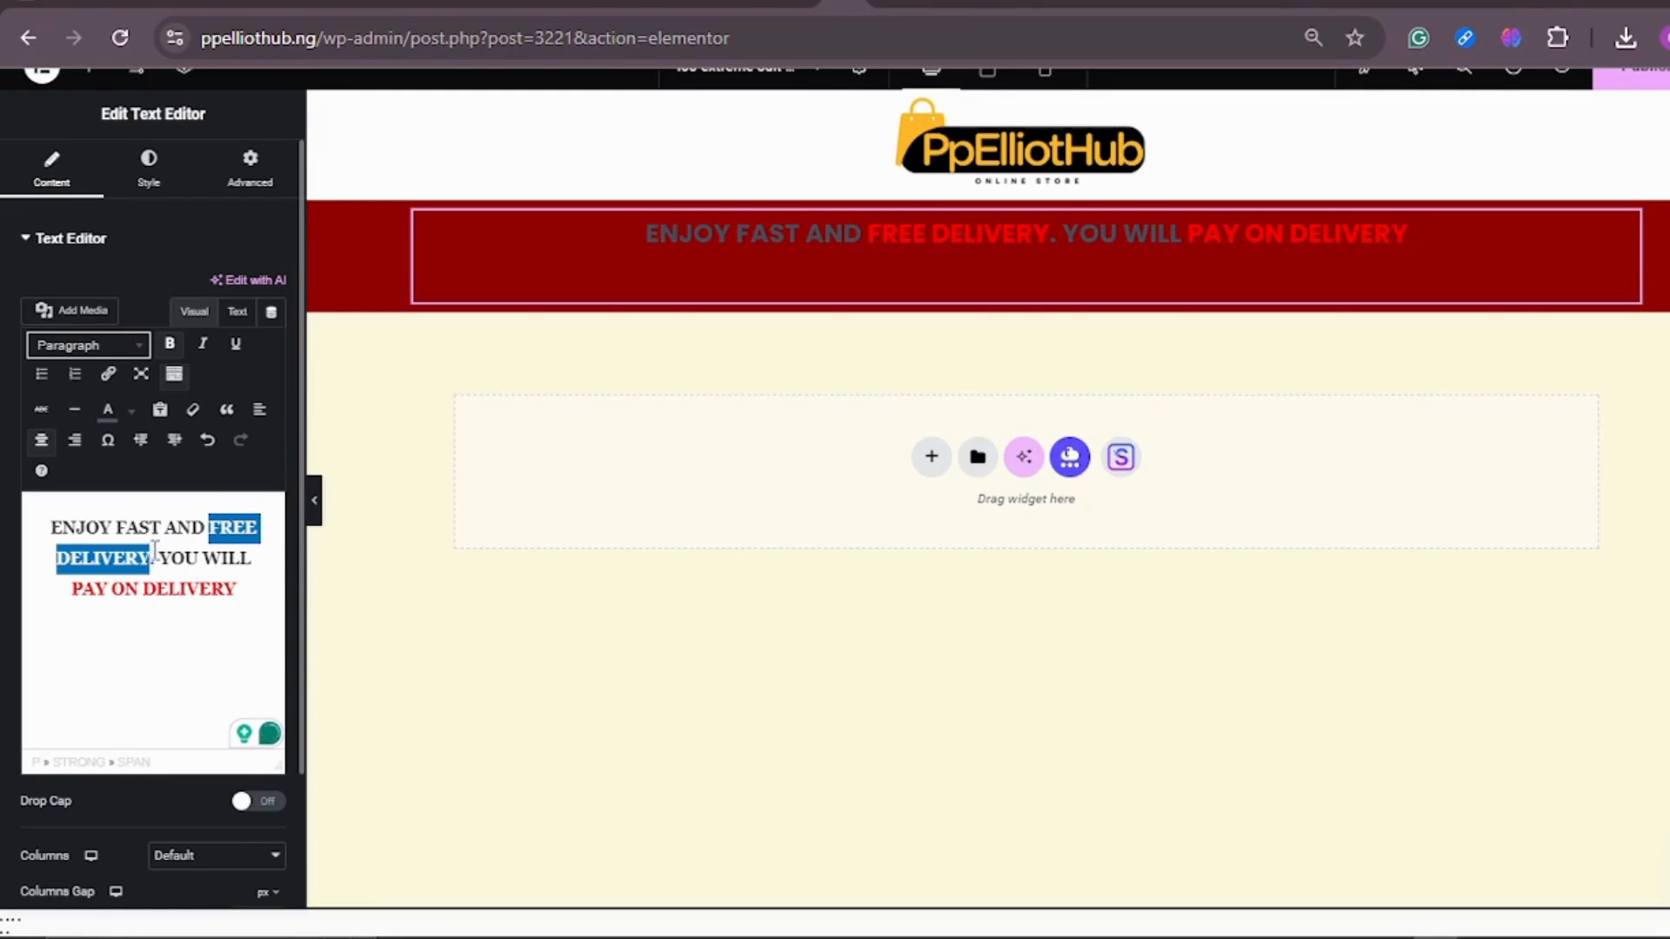
pyautogui.click(129, 420)
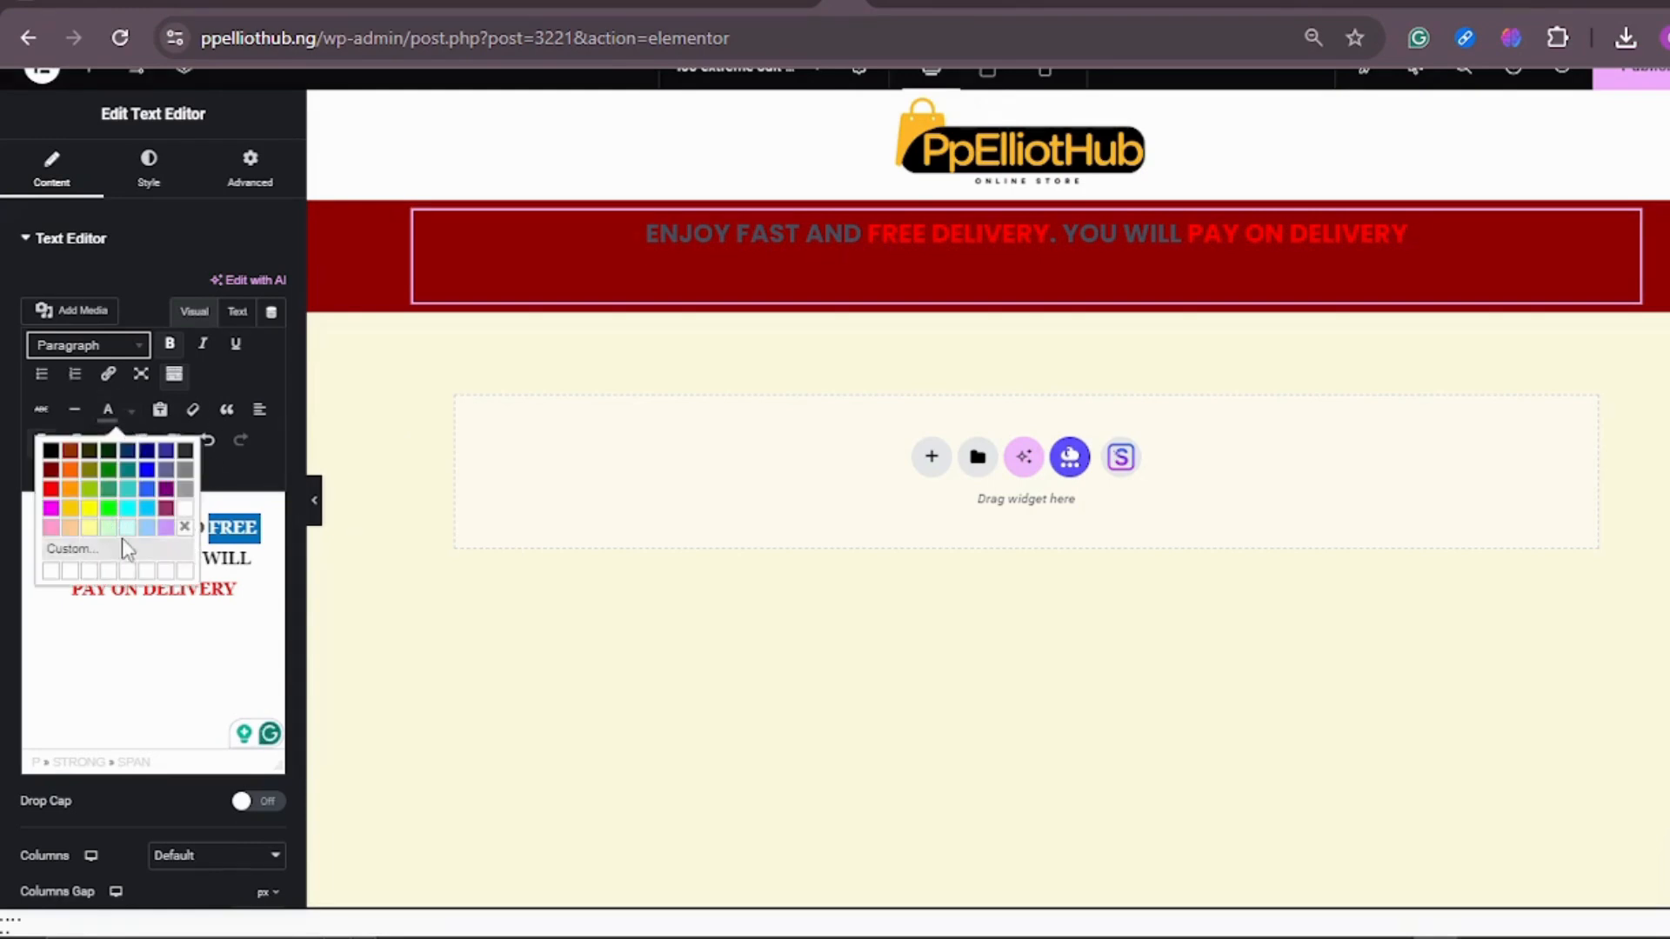
pyautogui.click(184, 508)
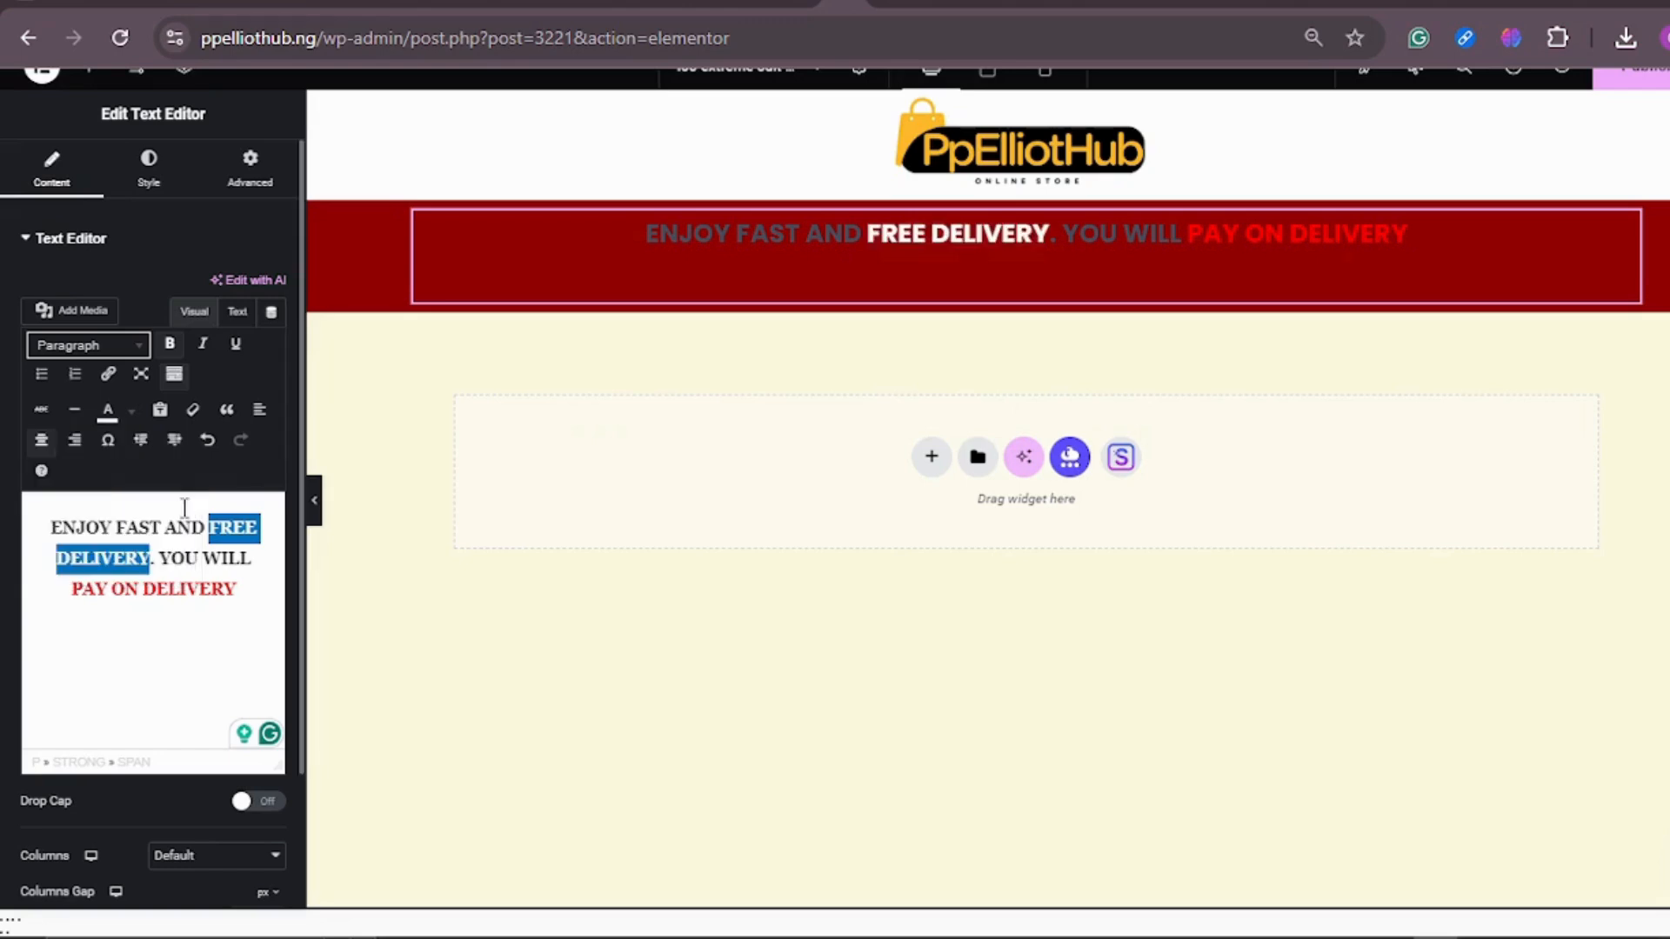
pyautogui.moveTo(239, 602); pyautogui.dragTo(85, 585)
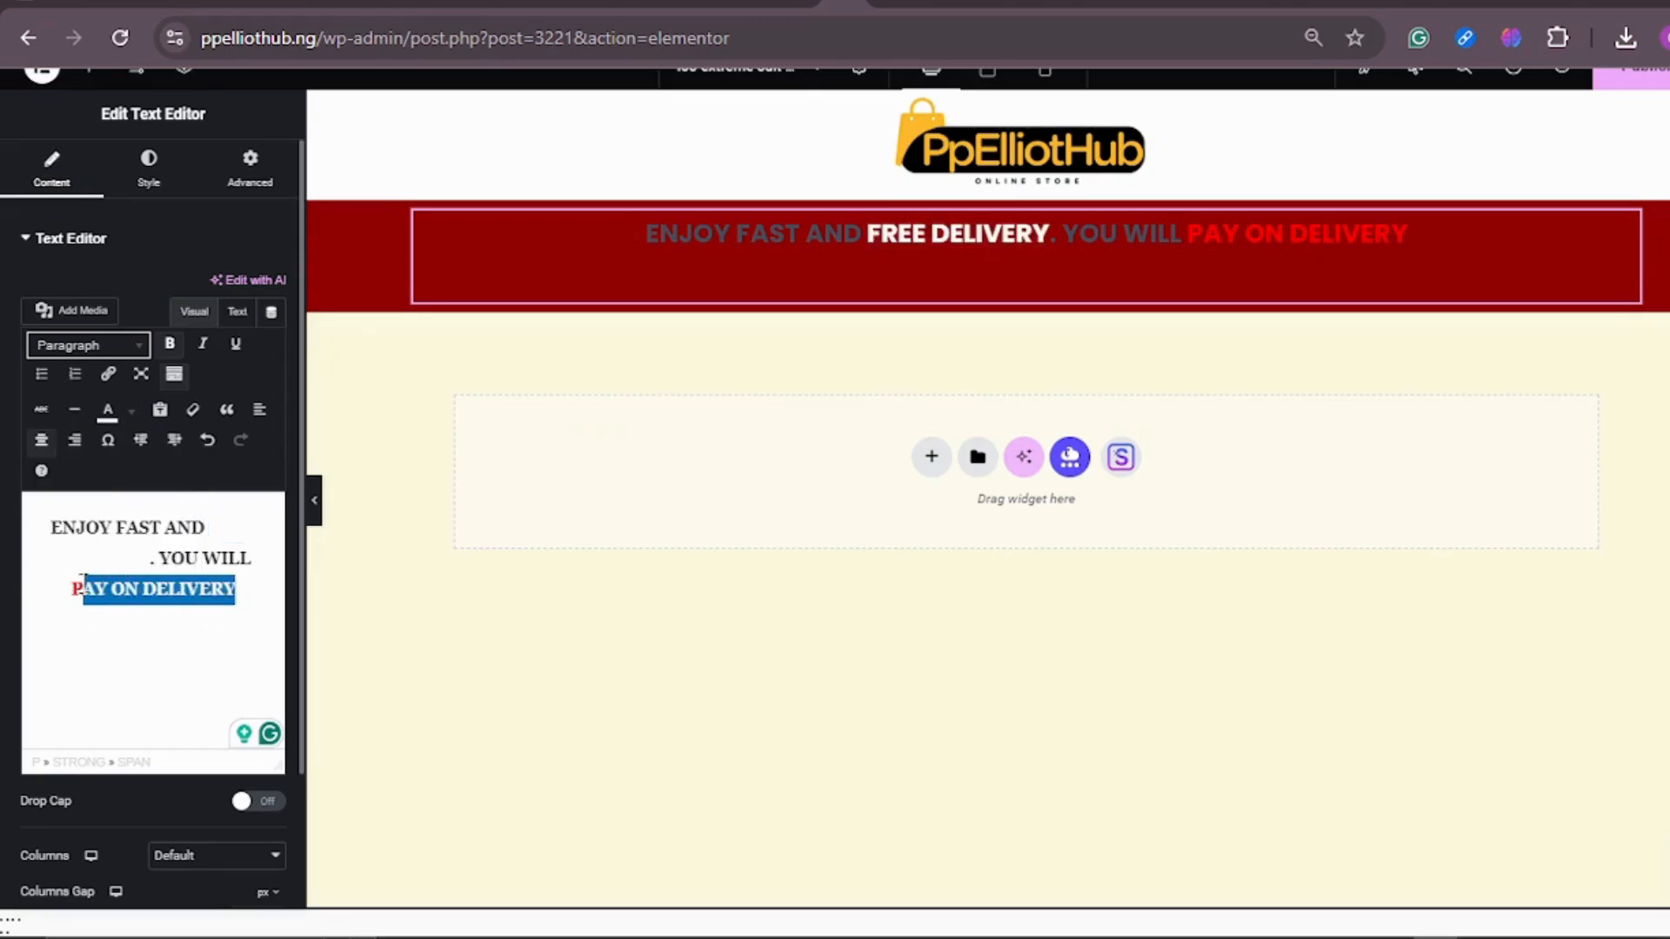
pyautogui.click(130, 412)
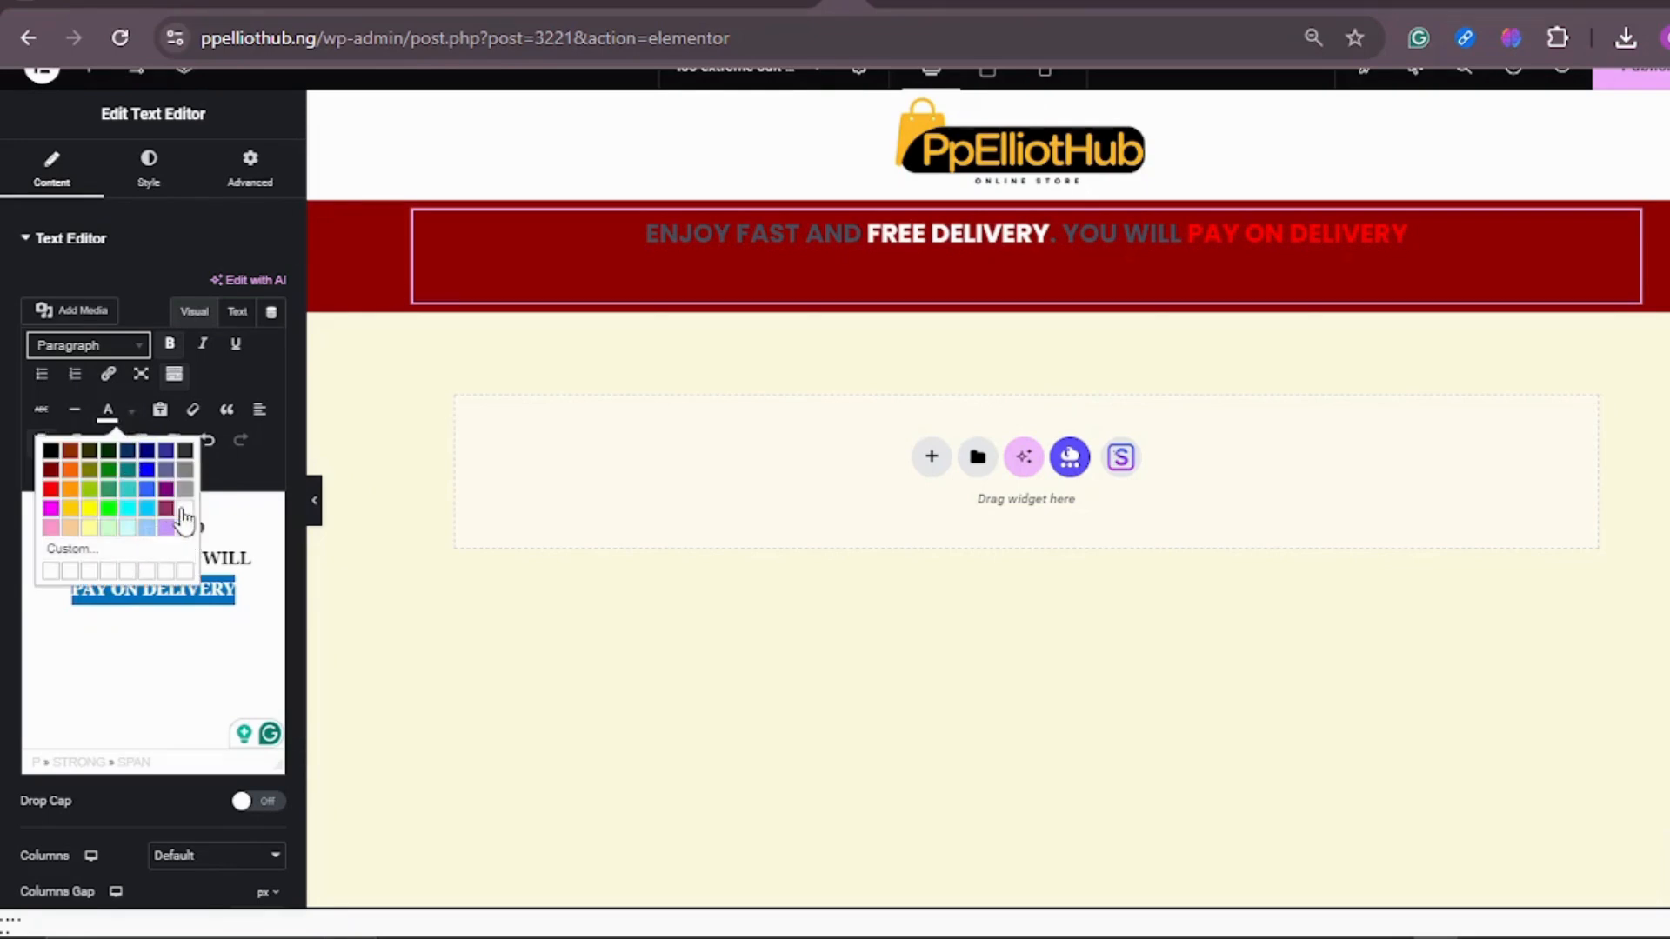
pyautogui.click(182, 512)
pyautogui.click(170, 592)
# Step: Color the words "ENJOY FAST AND" and "YOU WILL" black in the delivery text
pyautogui.moveTo(213, 525); pyautogui.dragTo(50, 513)
pyautogui.click(131, 413)
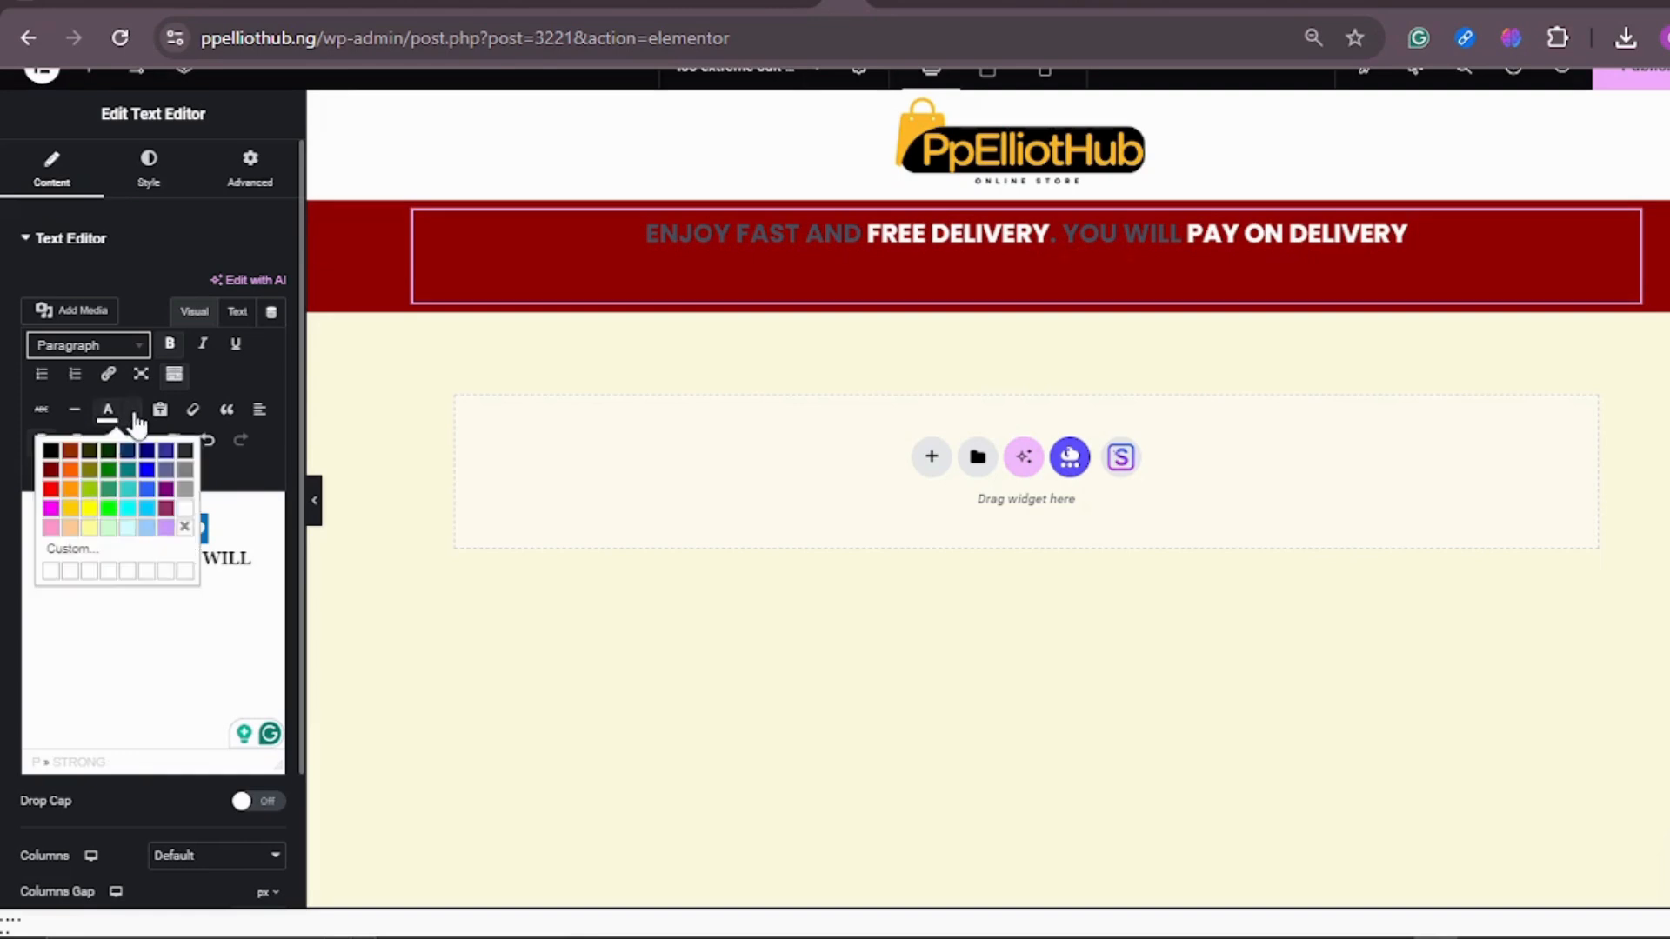
pyautogui.click(50, 448)
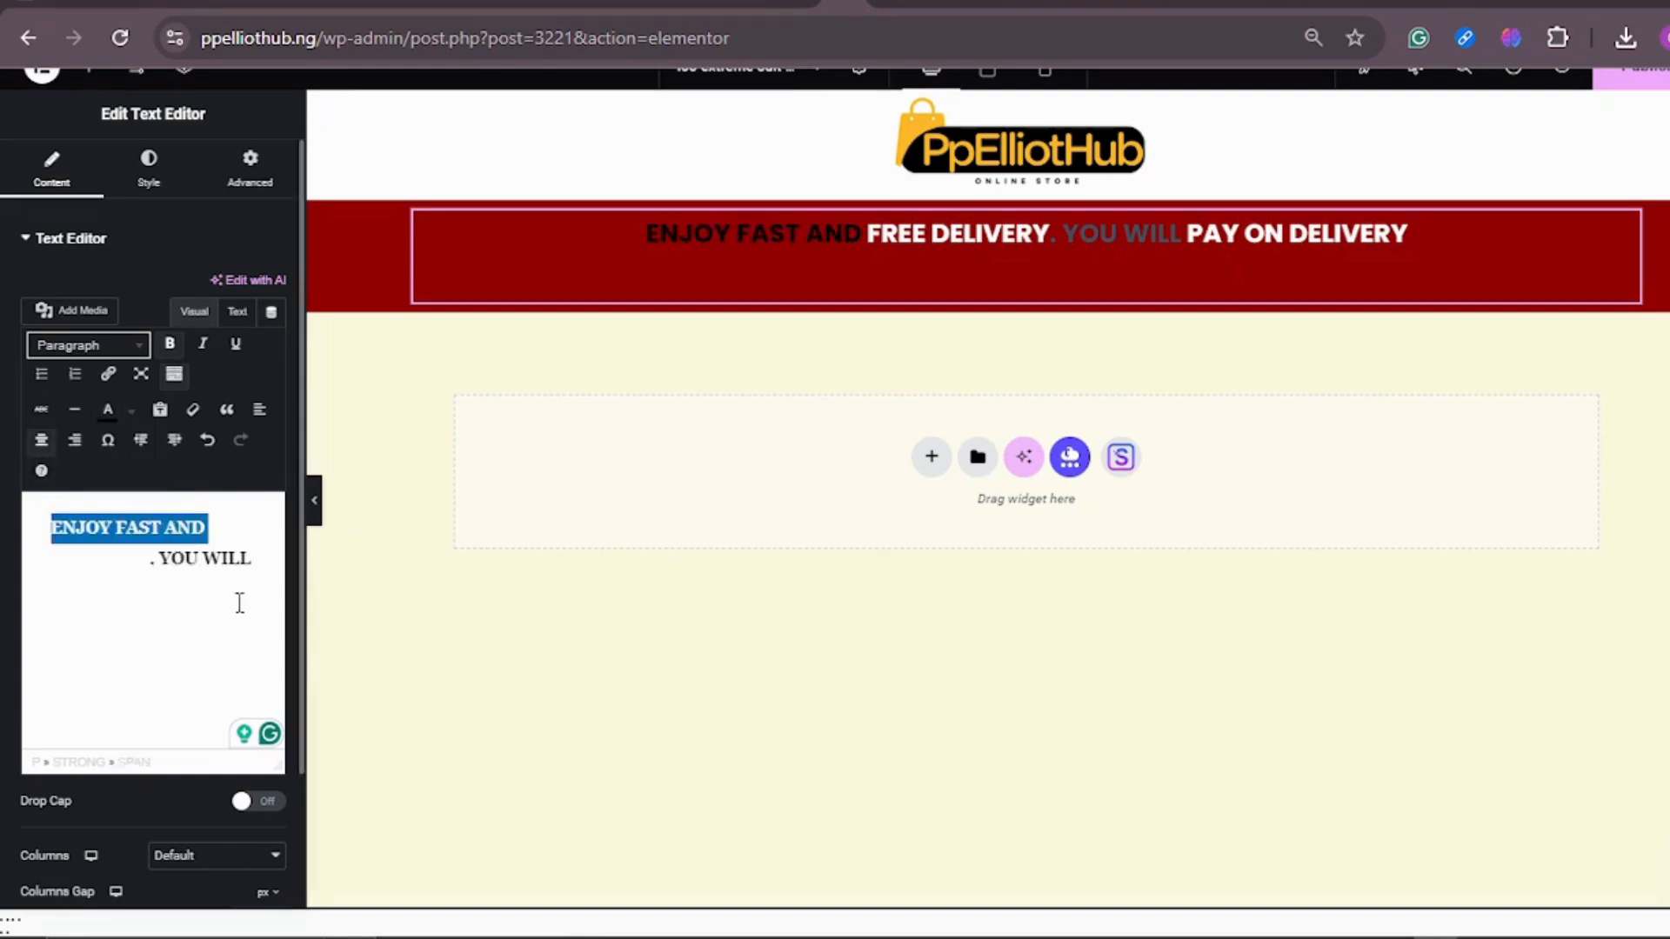
pyautogui.moveTo(259, 560); pyautogui.dragTo(165, 551)
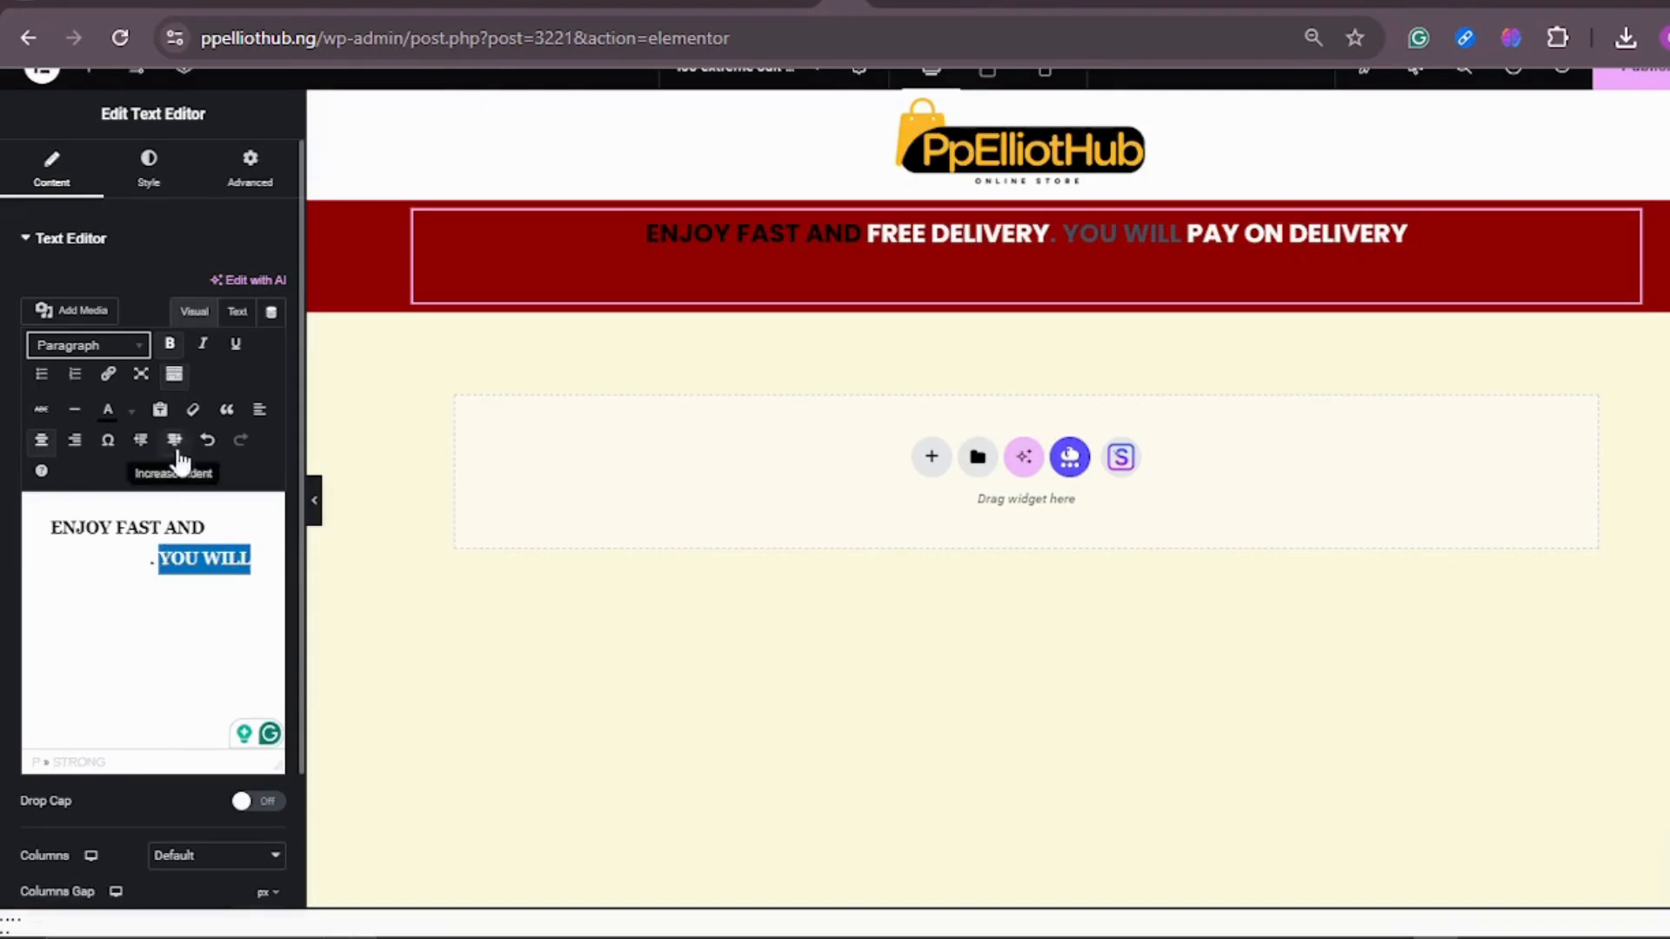
pyautogui.click(130, 412)
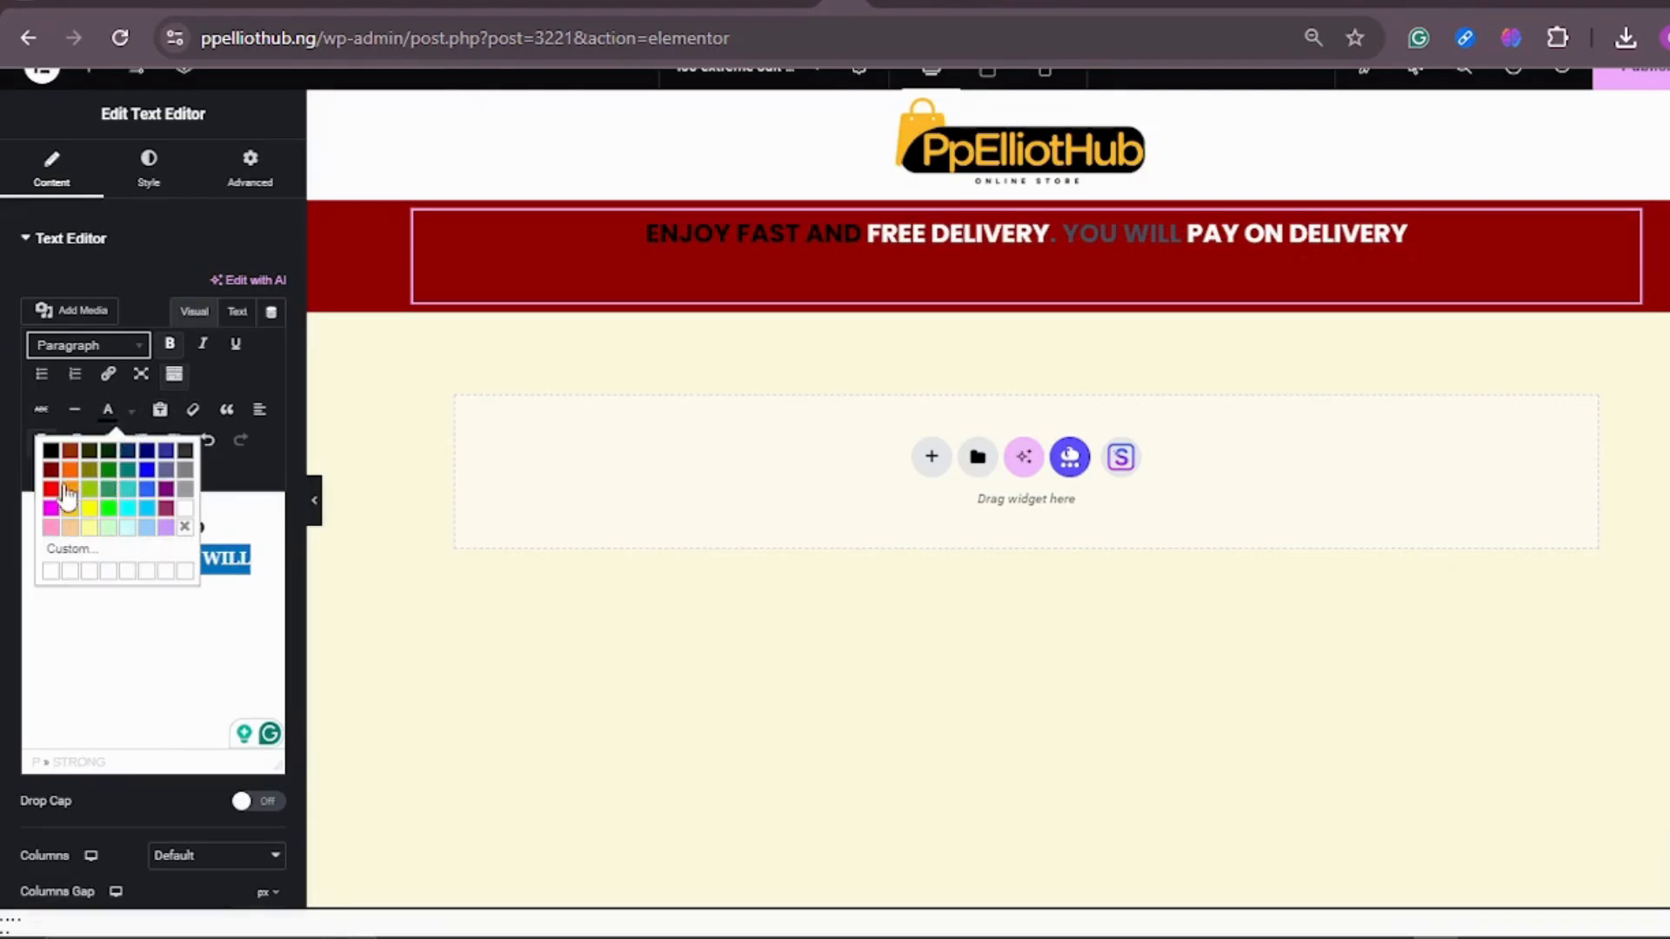
pyautogui.click(50, 449)
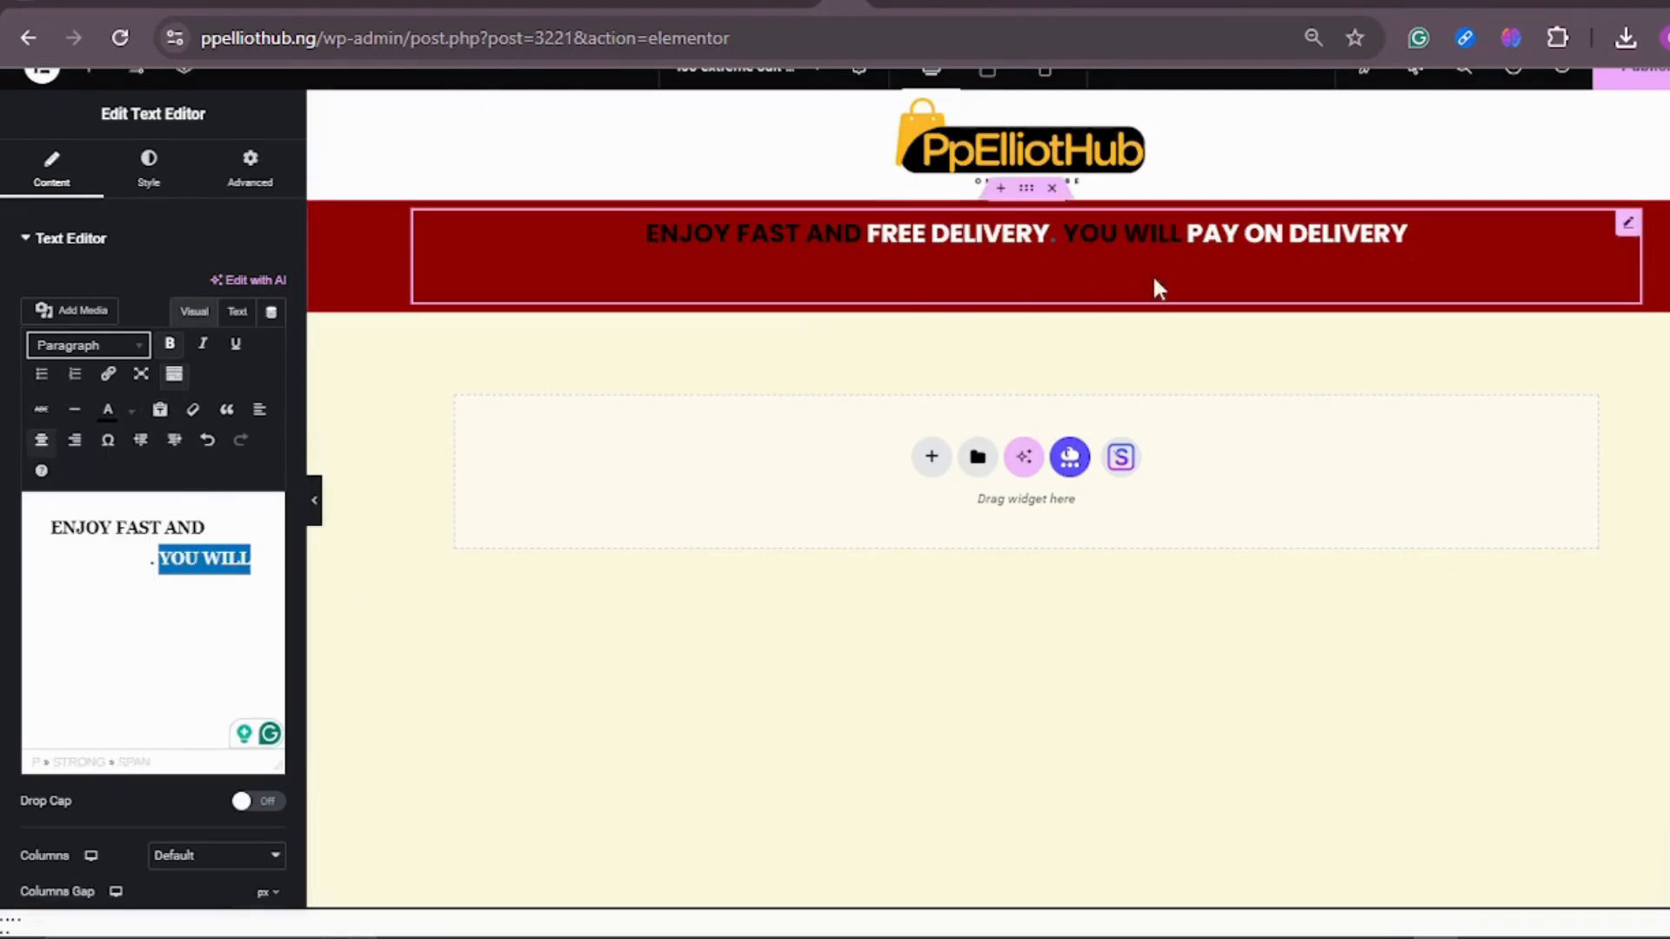
# Step: Add a single-column flexbox container below the delivery bar and place an Image widget in it
pyautogui.click(1198, 652)
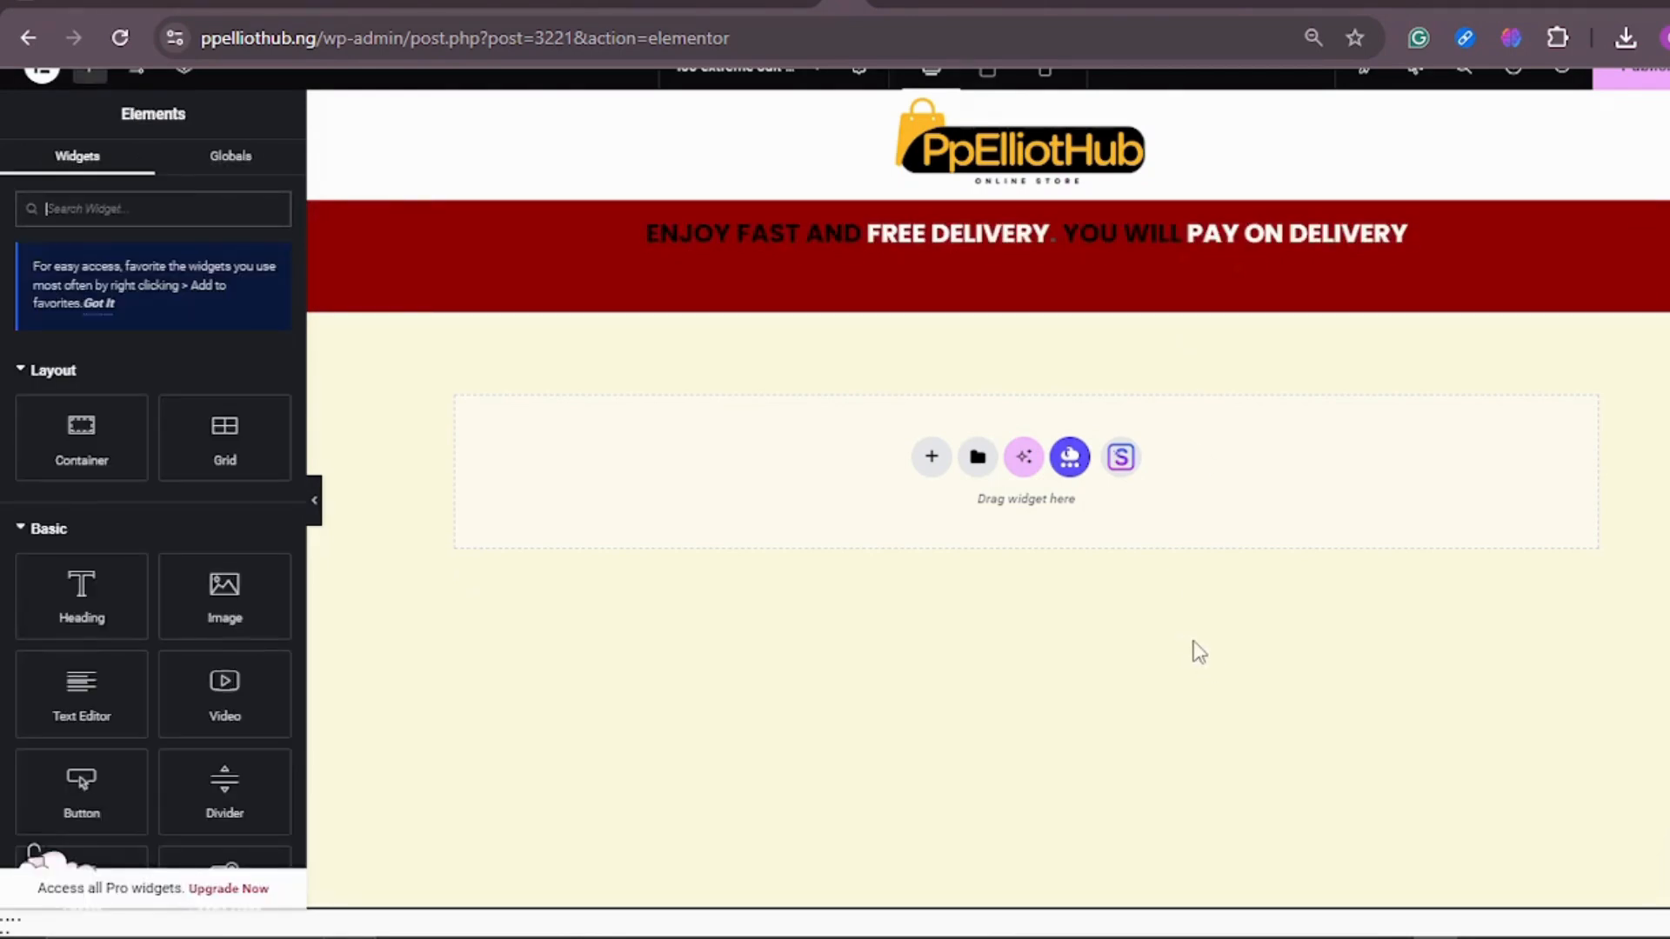
pyautogui.click(932, 468)
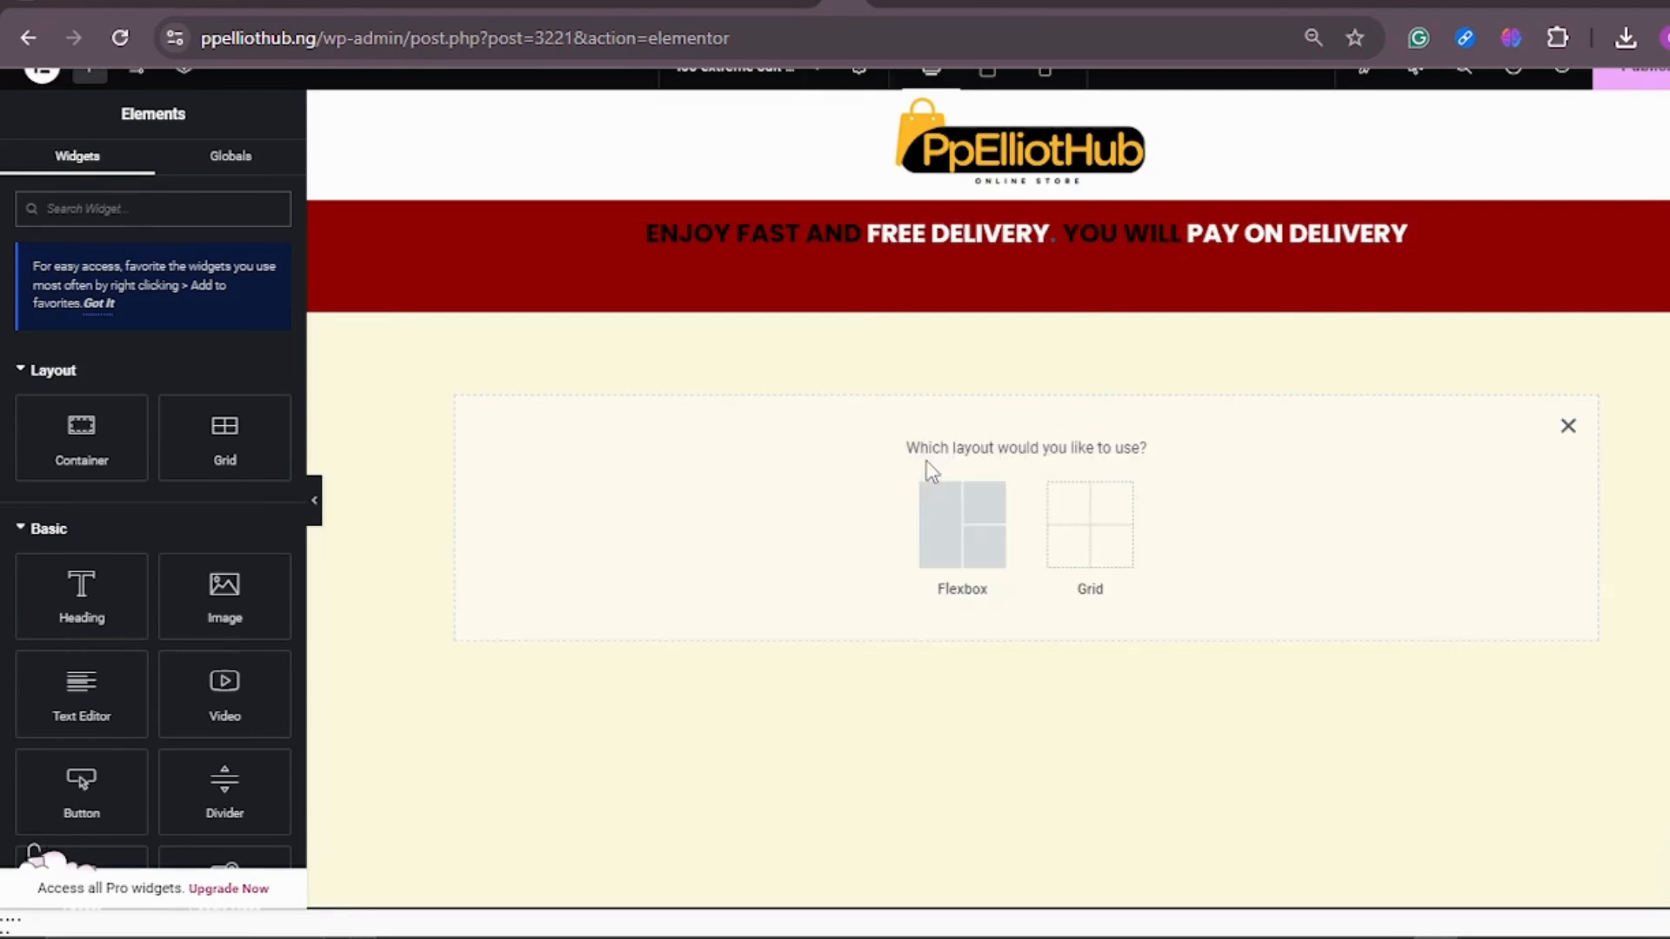
pyautogui.click(950, 539)
pyautogui.click(750, 508)
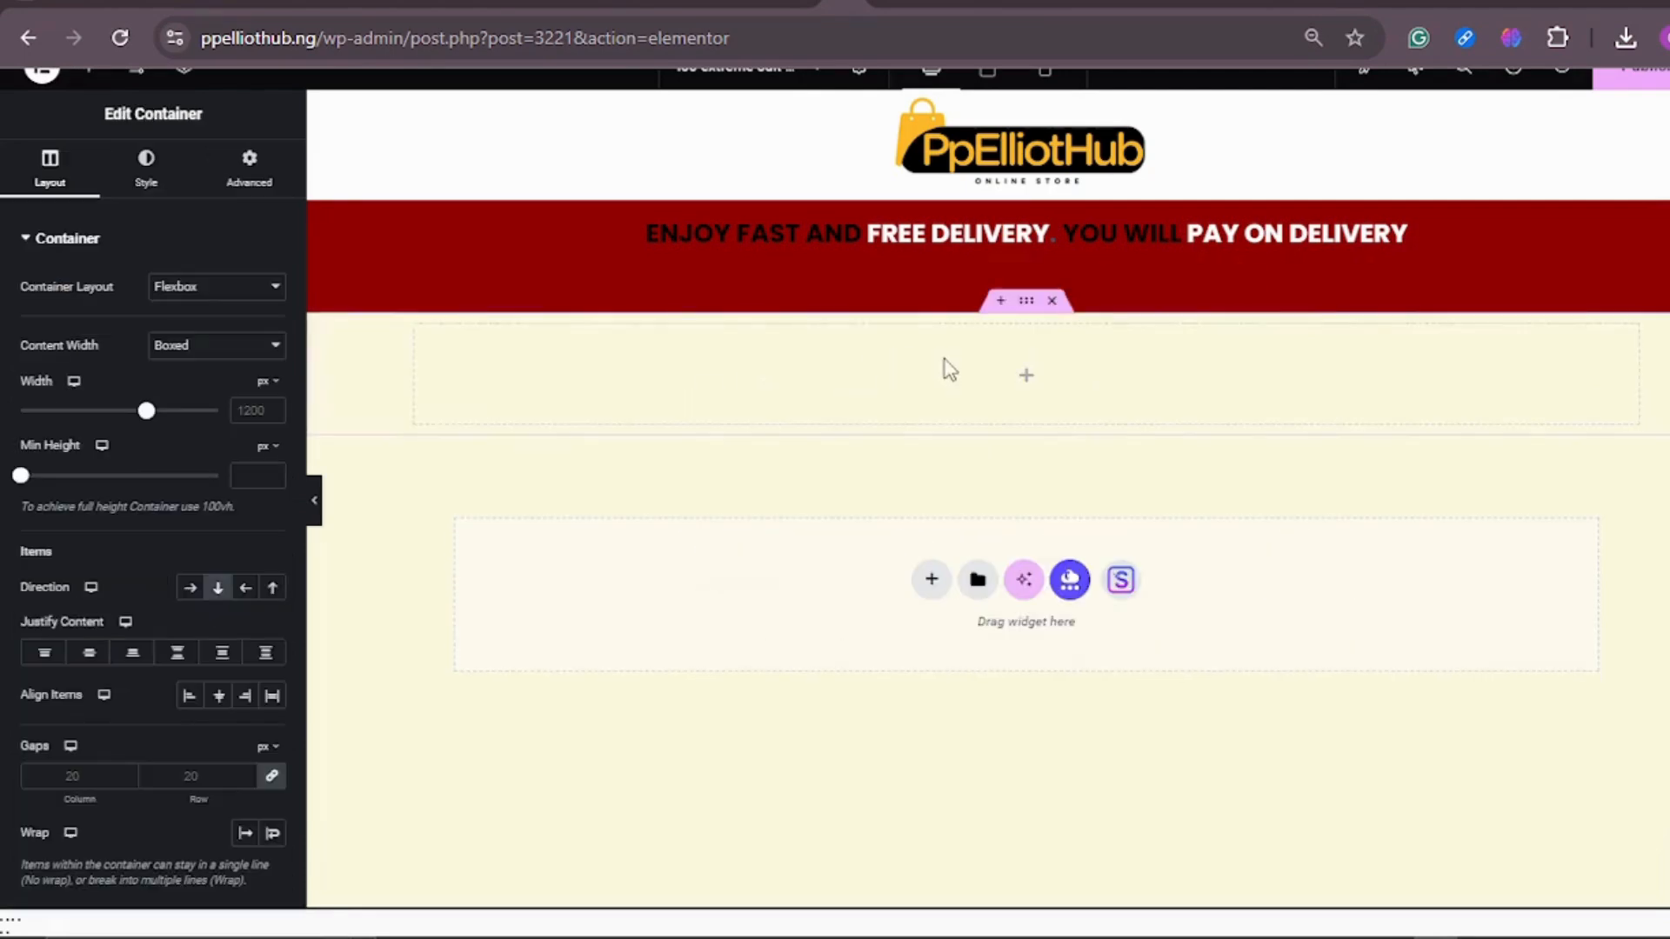
pyautogui.click(90, 76)
pyautogui.moveTo(238, 609); pyautogui.dragTo(1049, 406)
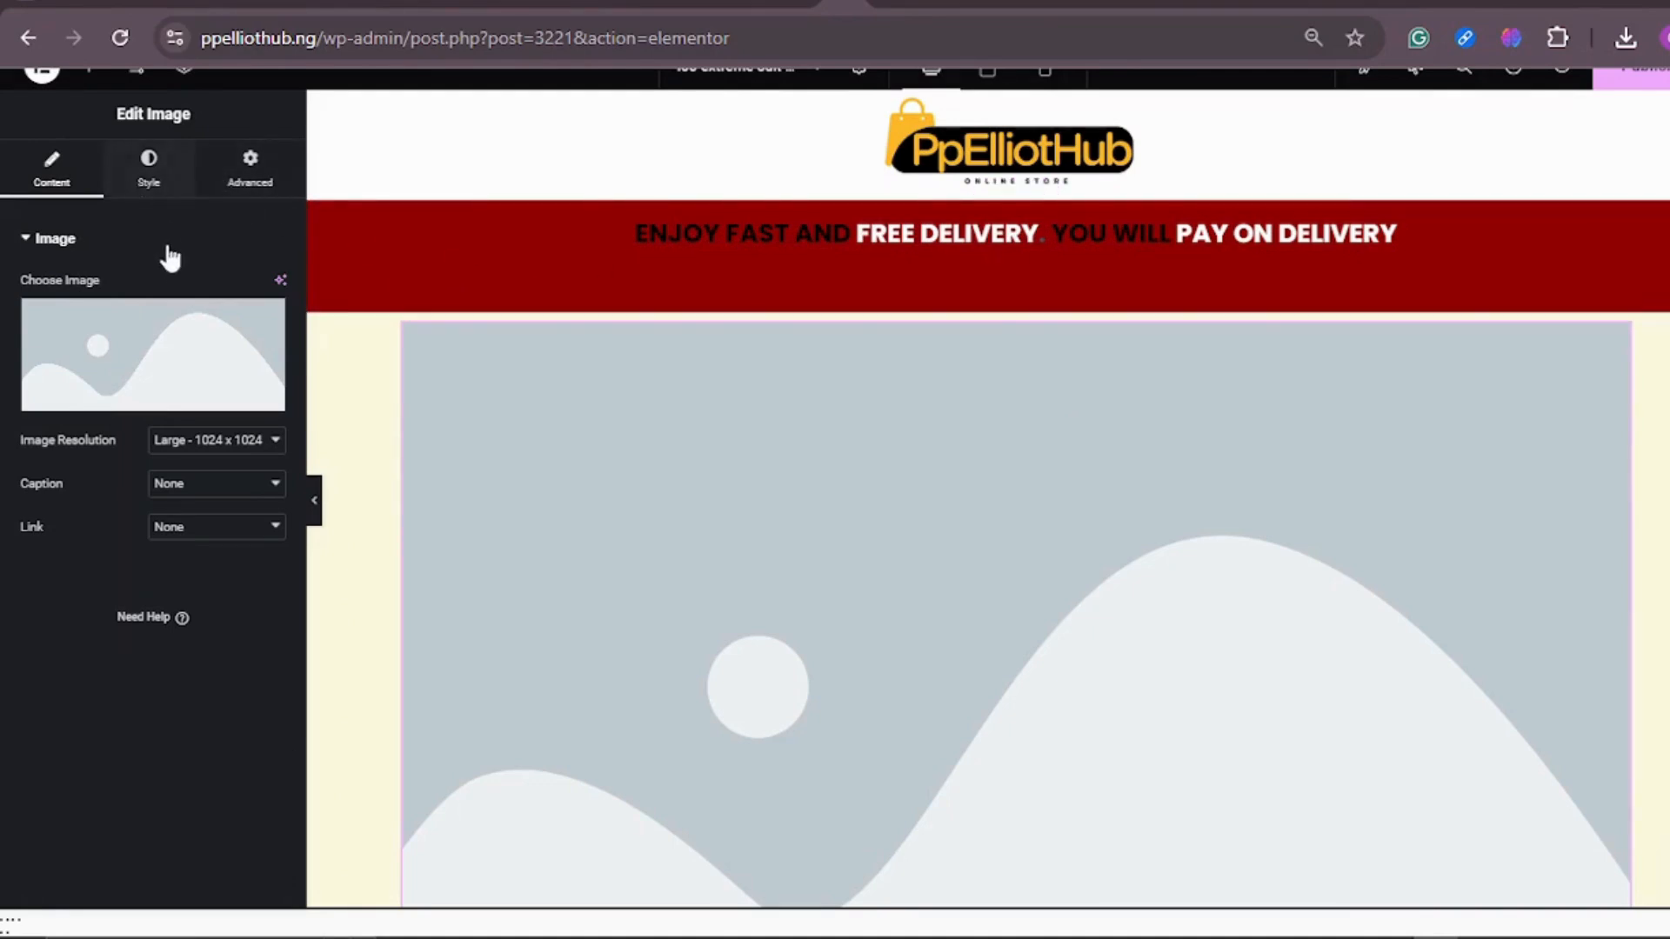
# Step: Upload Best-Couple-Combo.png from the Downloads folder and insert it as the new Image widget's picture
pyautogui.click(149, 357)
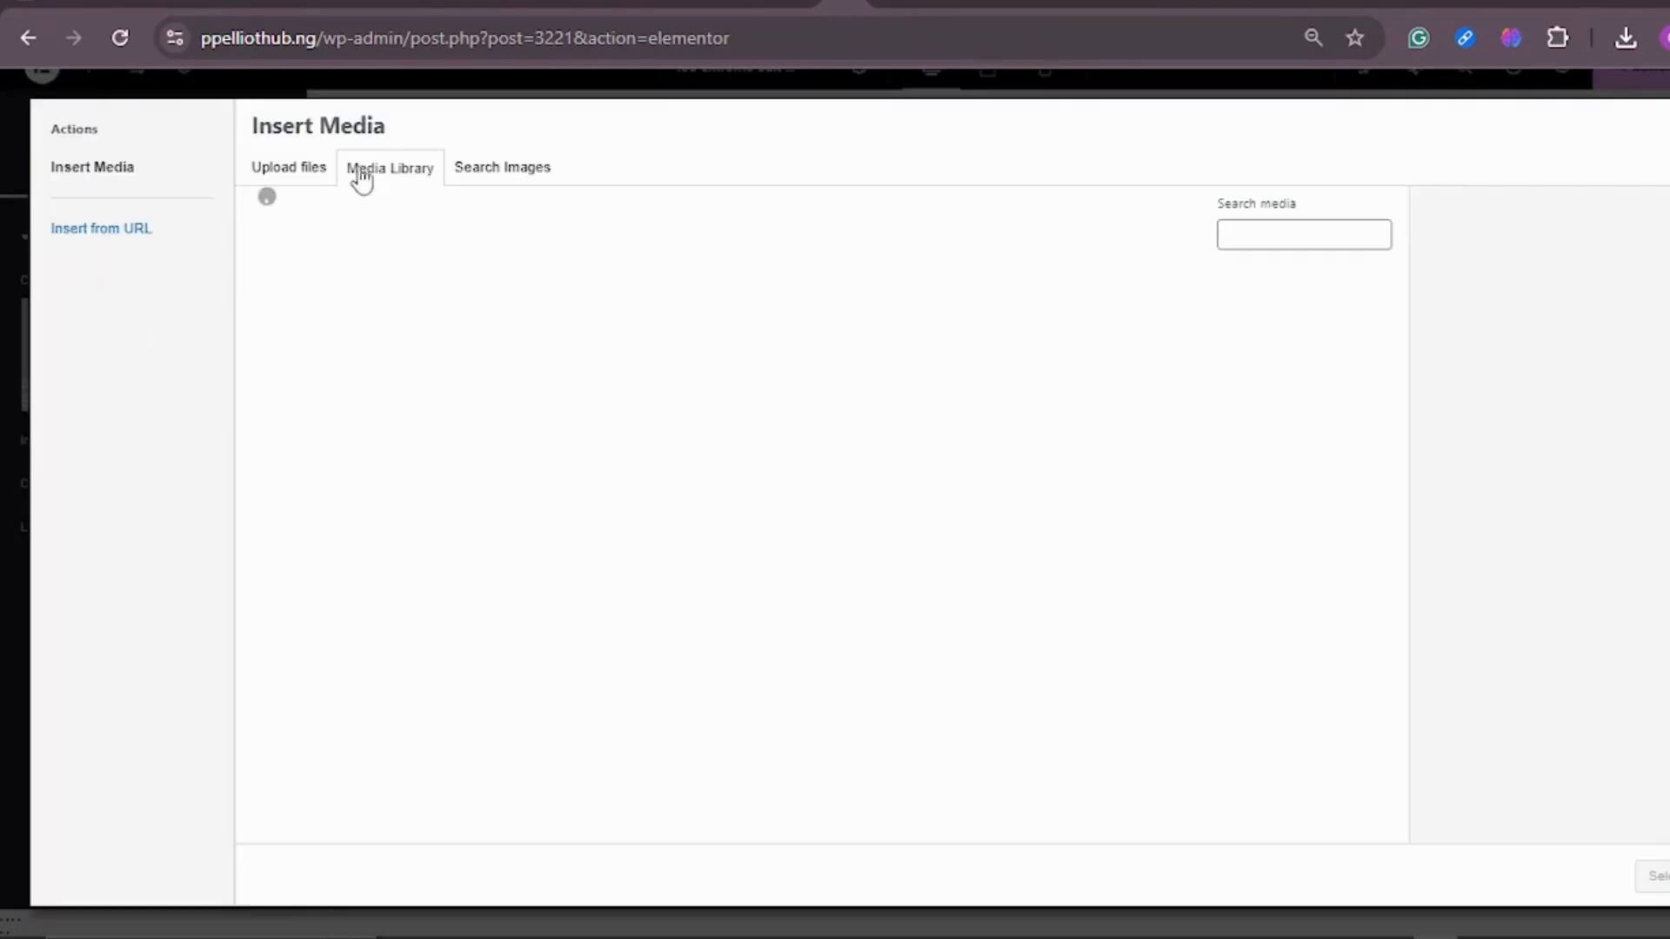
pyautogui.click(305, 172)
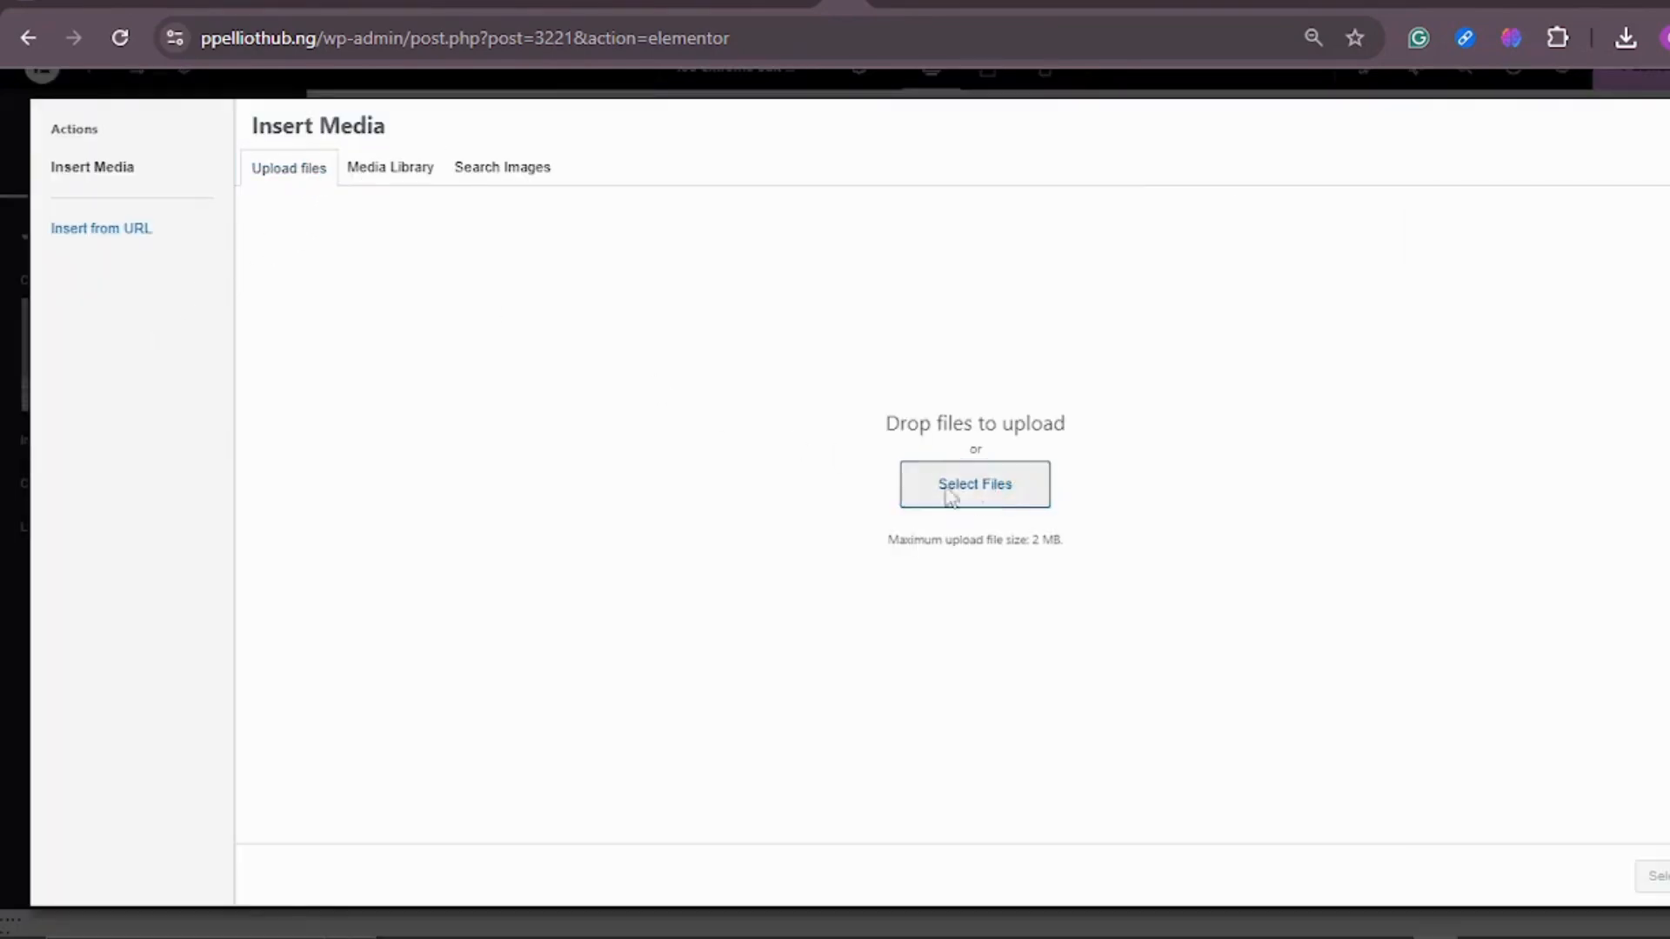
pyautogui.click(973, 490)
pyautogui.click(293, 170)
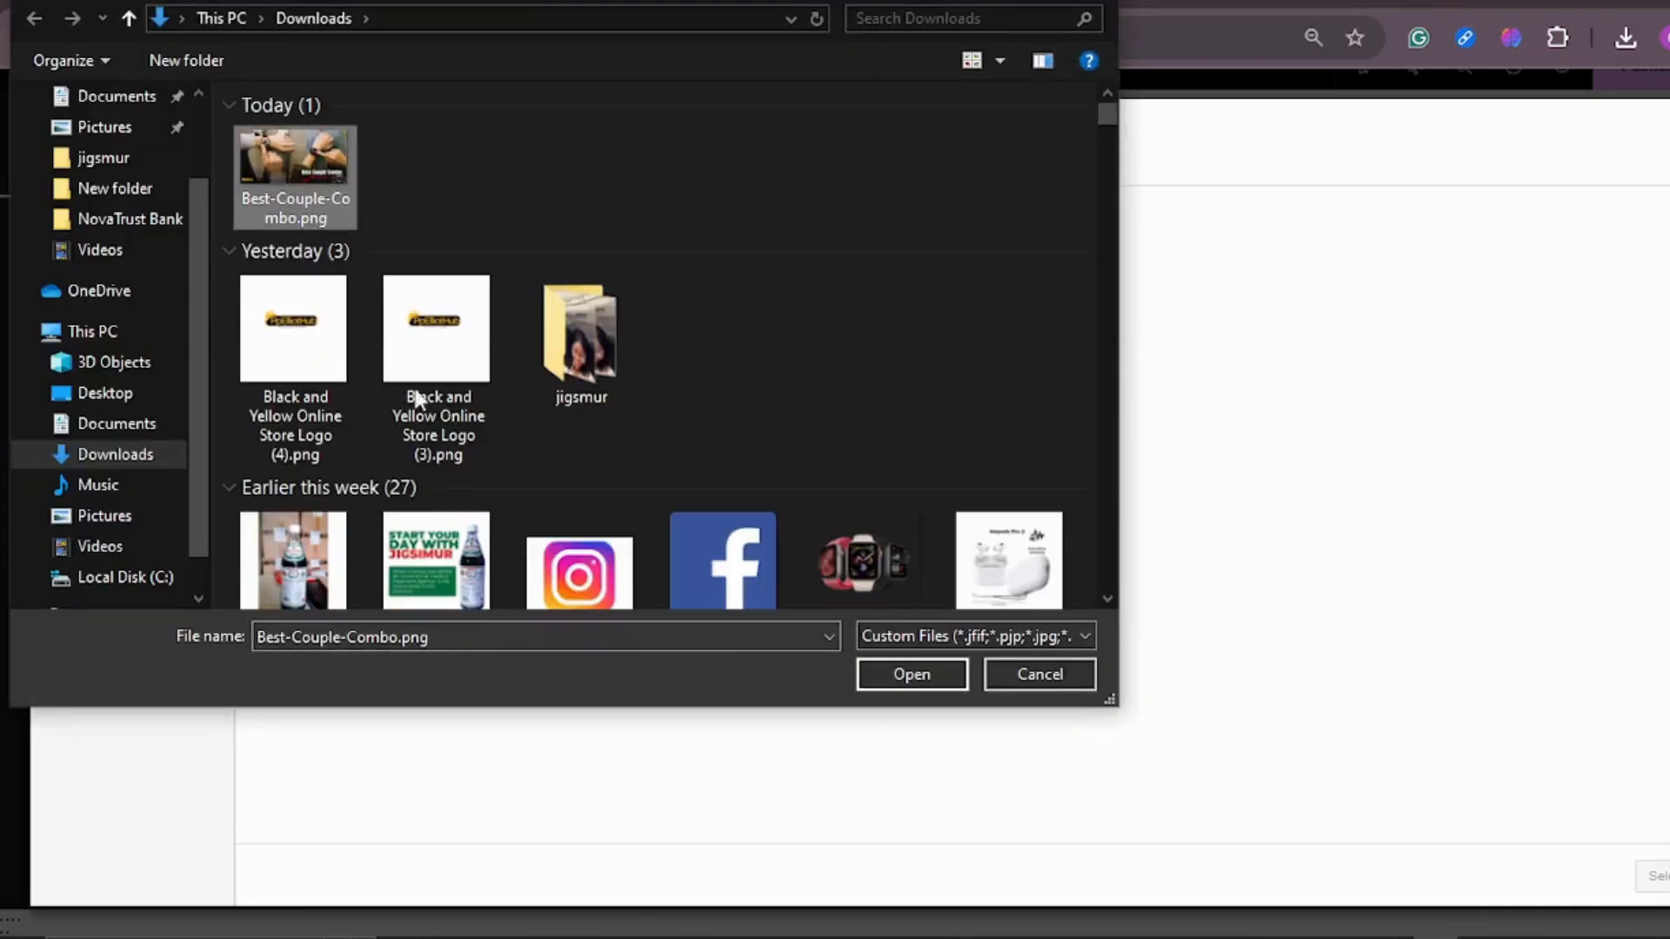
pyautogui.click(908, 677)
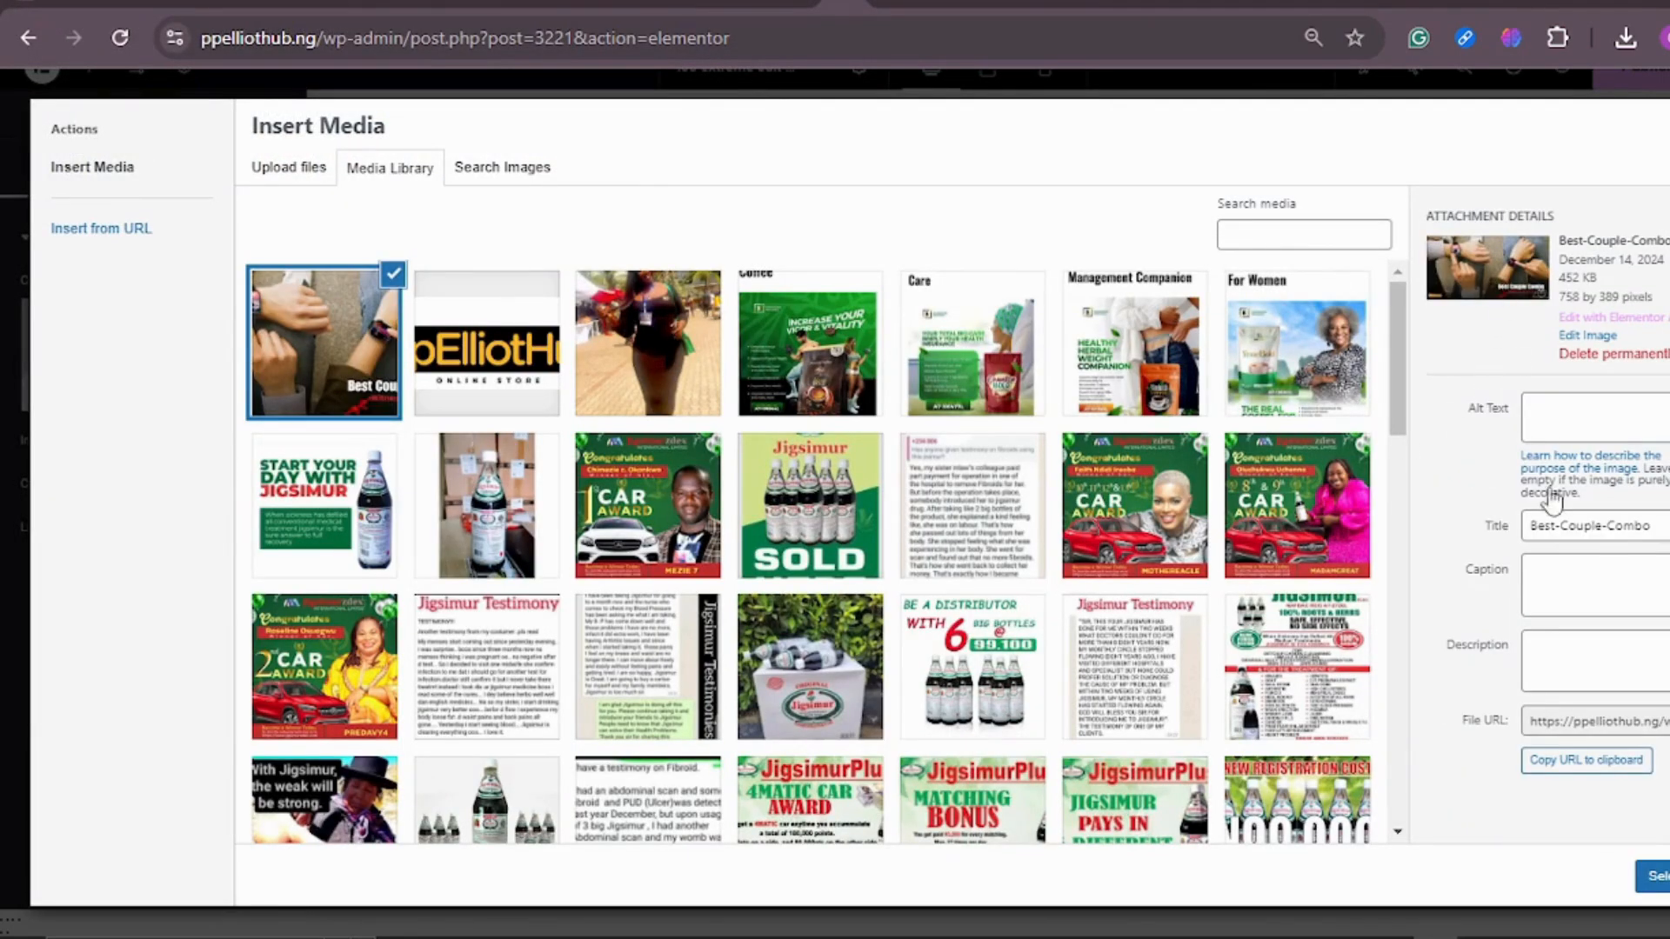
pyautogui.click(1657, 875)
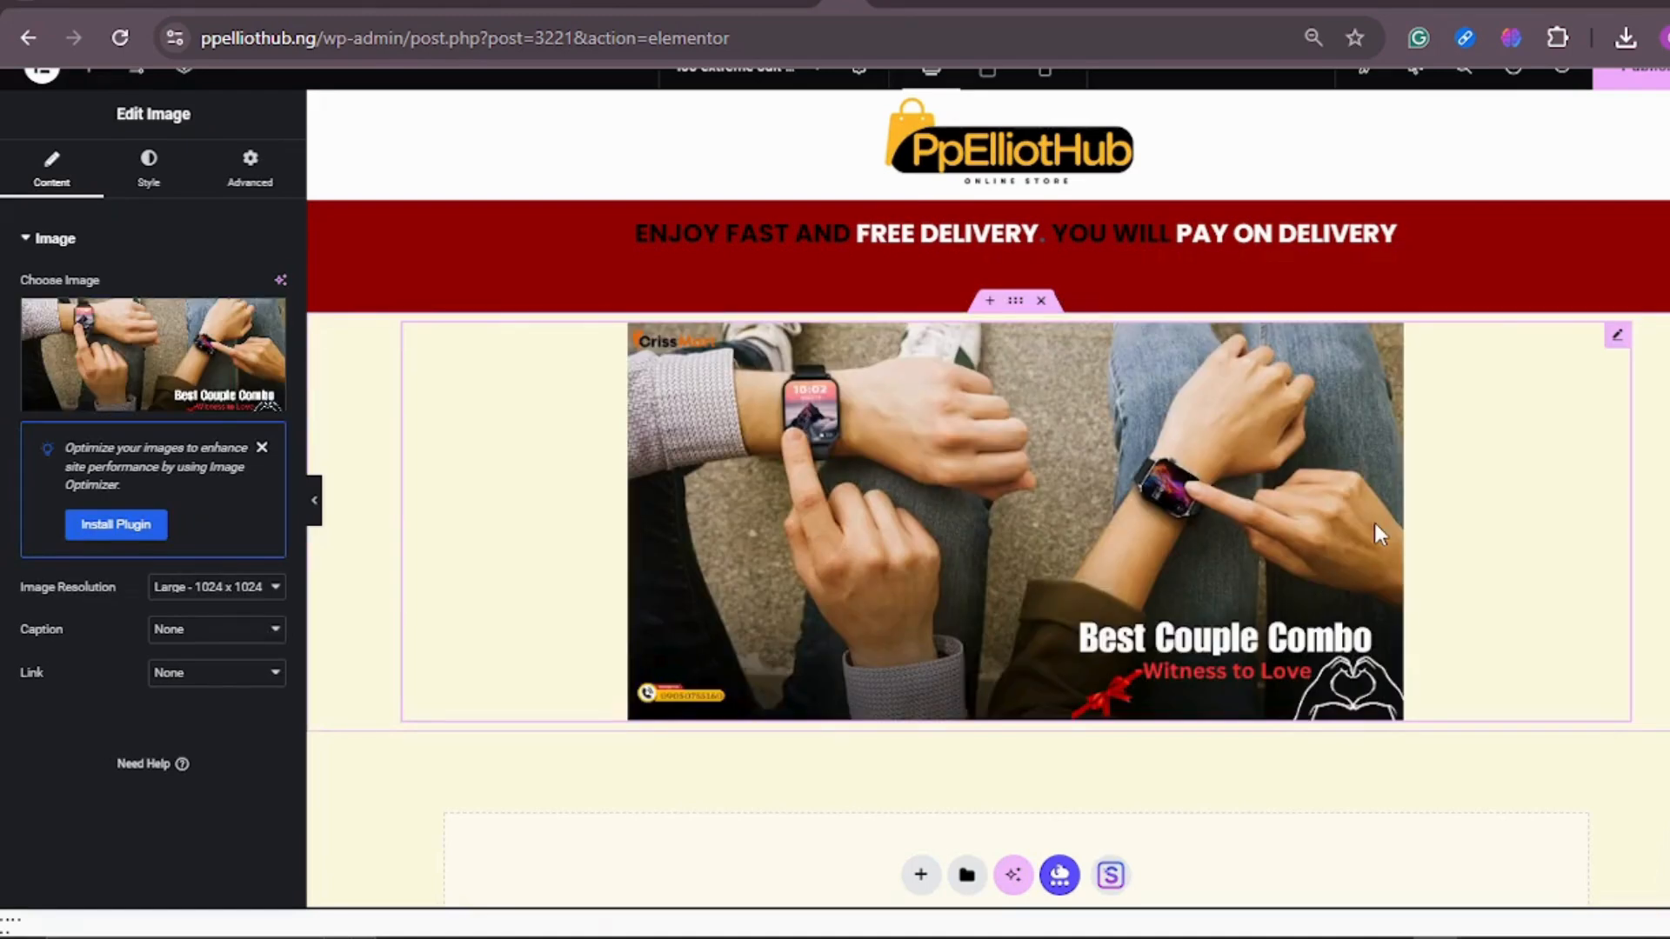
# Step: Compare the delivery bar with the CrissMart reference page and open the delivery text's advanced layout settings
pyautogui.click(1005, 282)
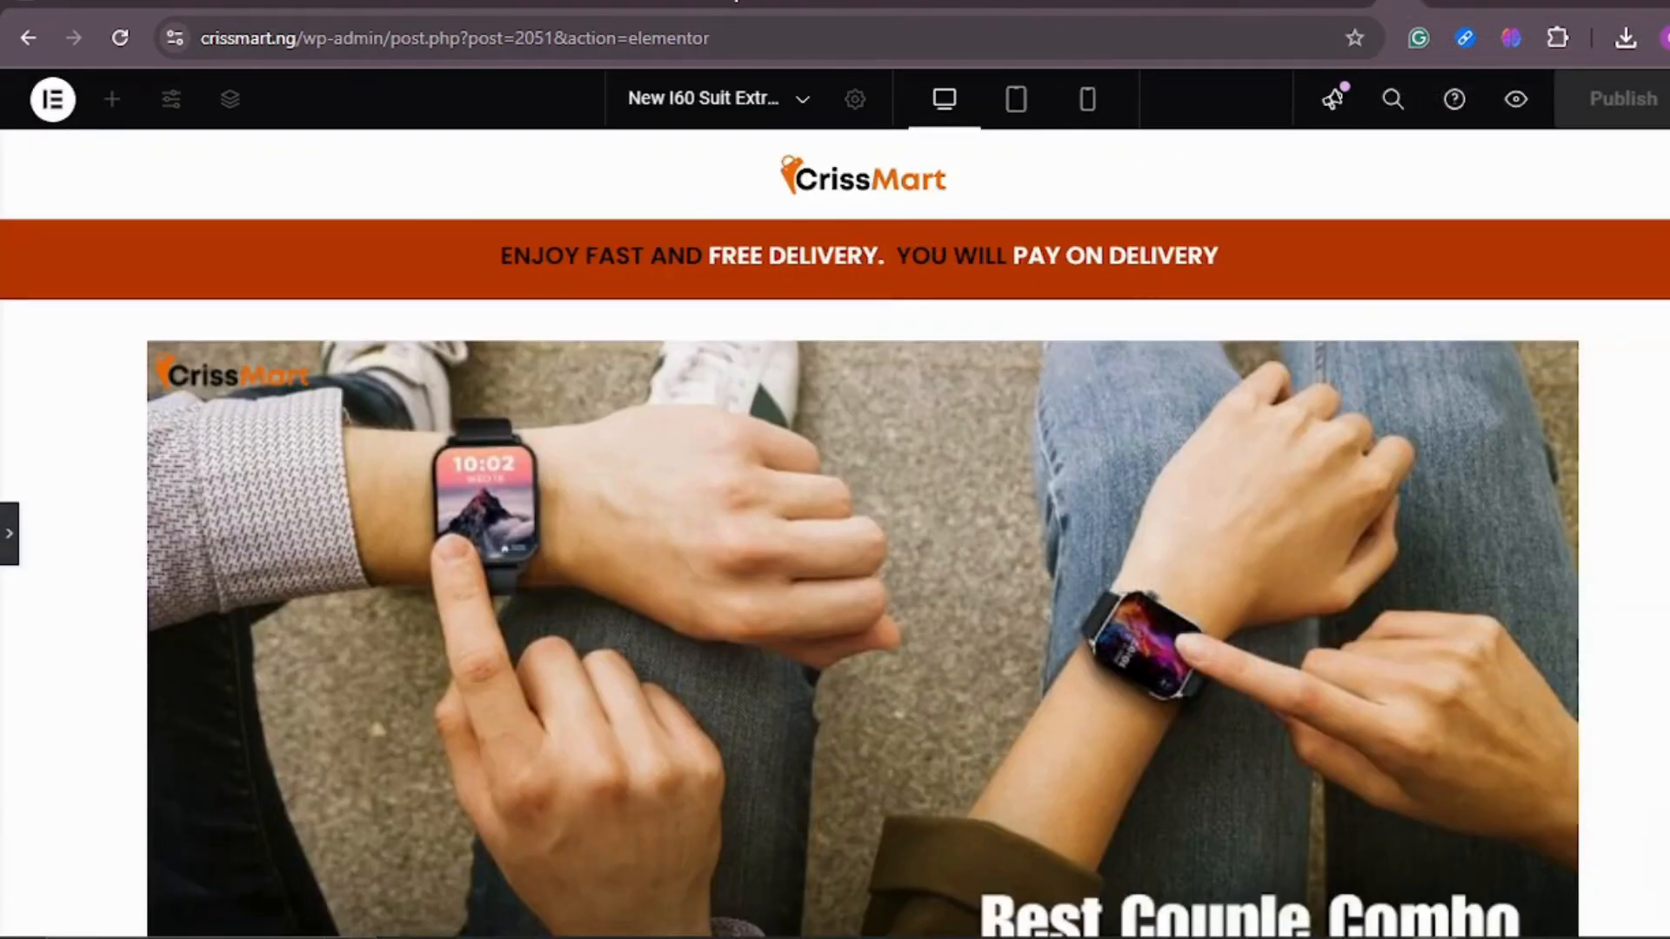
pyautogui.click(844, 3)
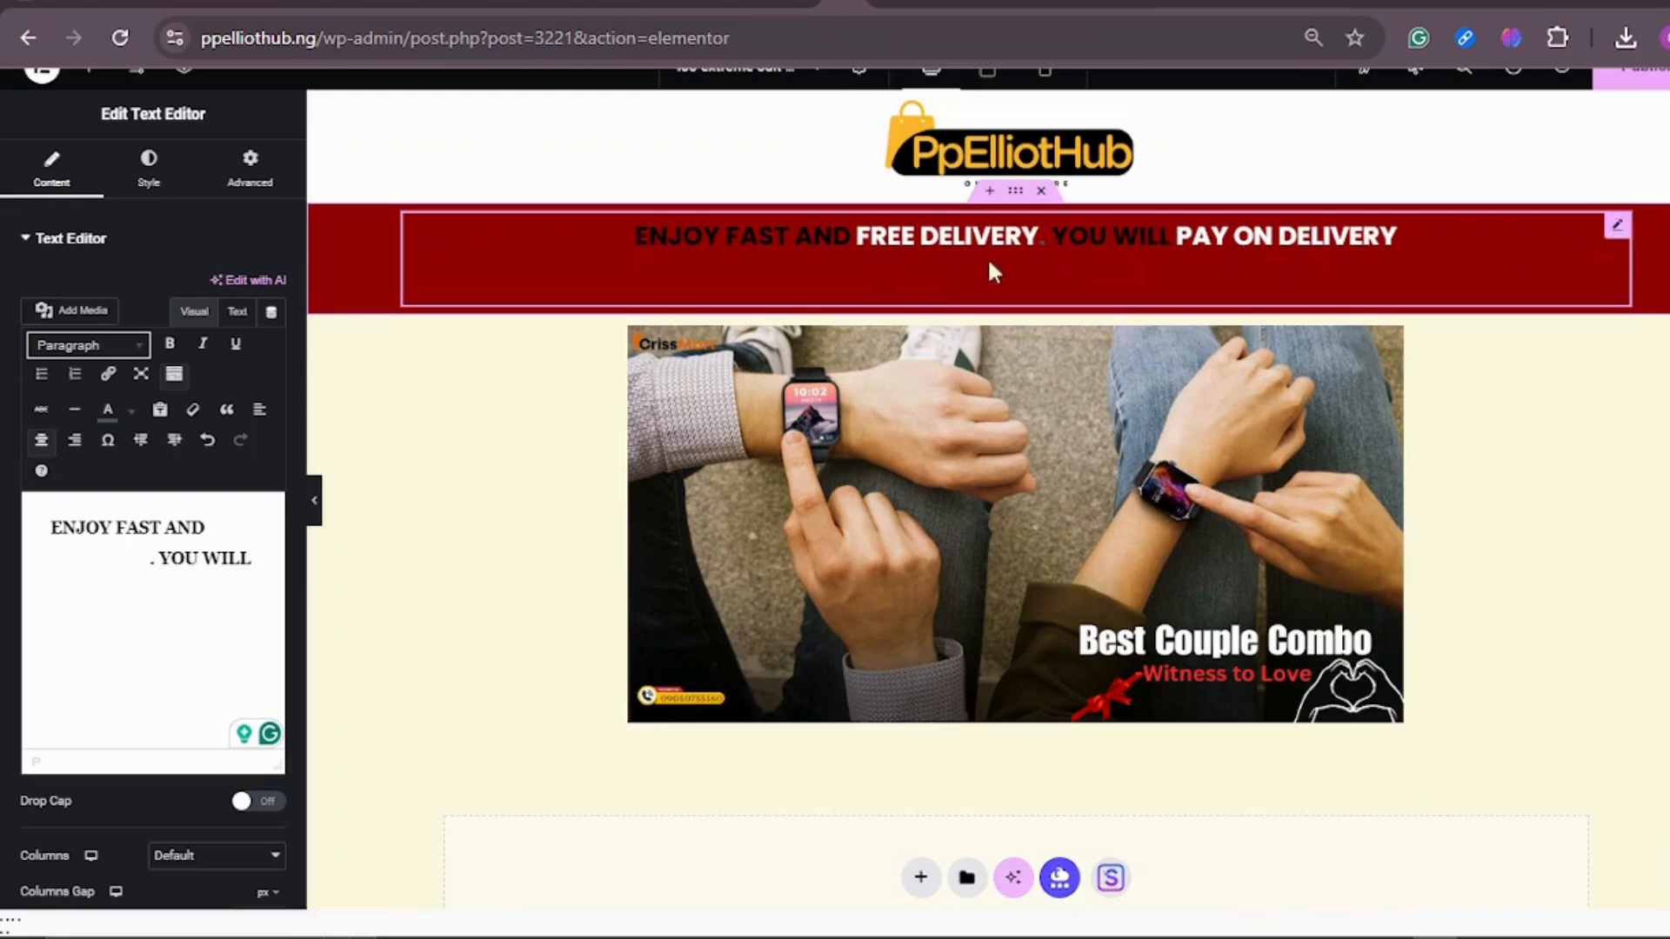
pyautogui.click(252, 169)
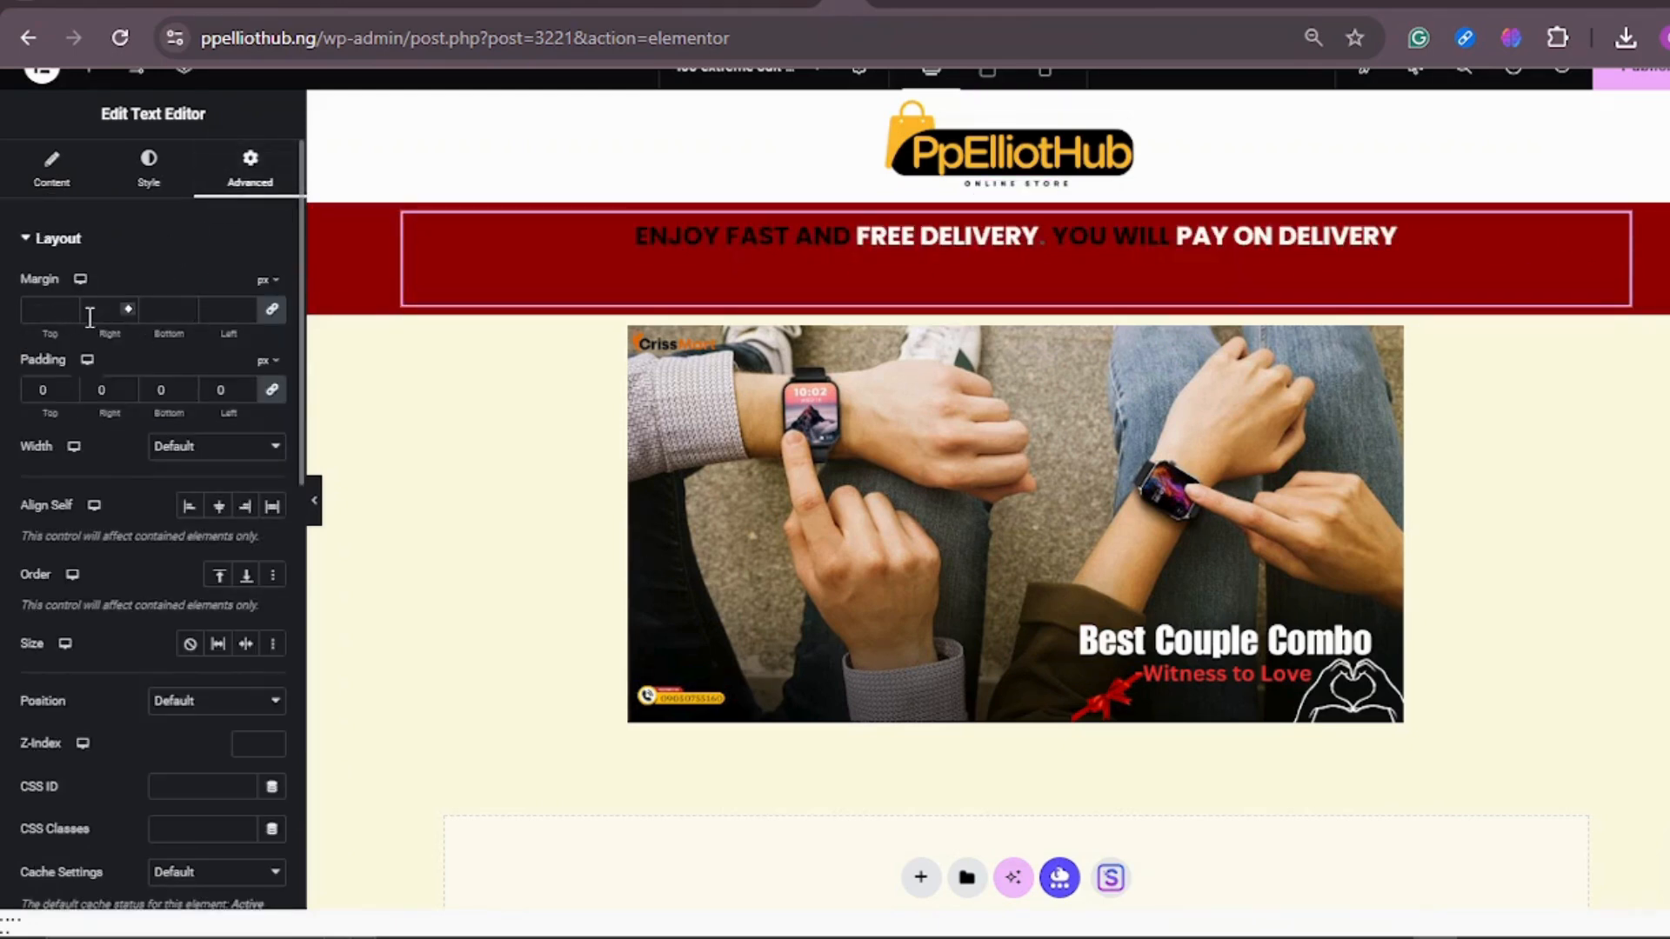
# Step: Try a linked margin of -7 px on all sides of the delivery text and clear the values
pyautogui.click(127, 305)
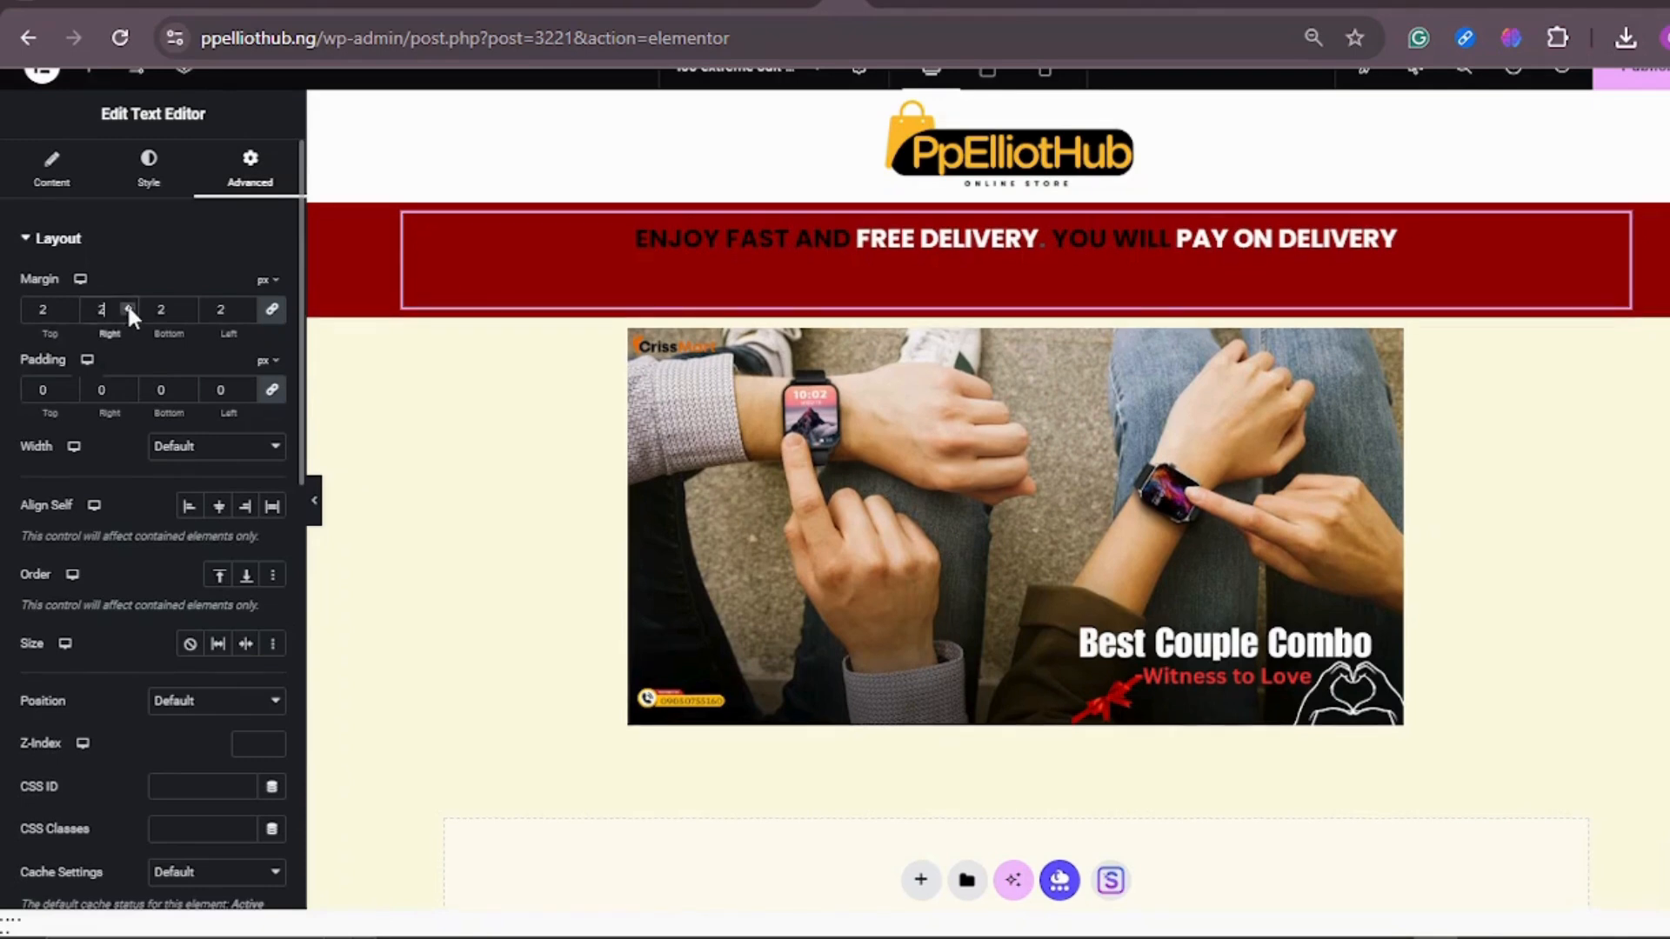
pyautogui.click(128, 305)
pyautogui.click(132, 313)
pyautogui.click(133, 311)
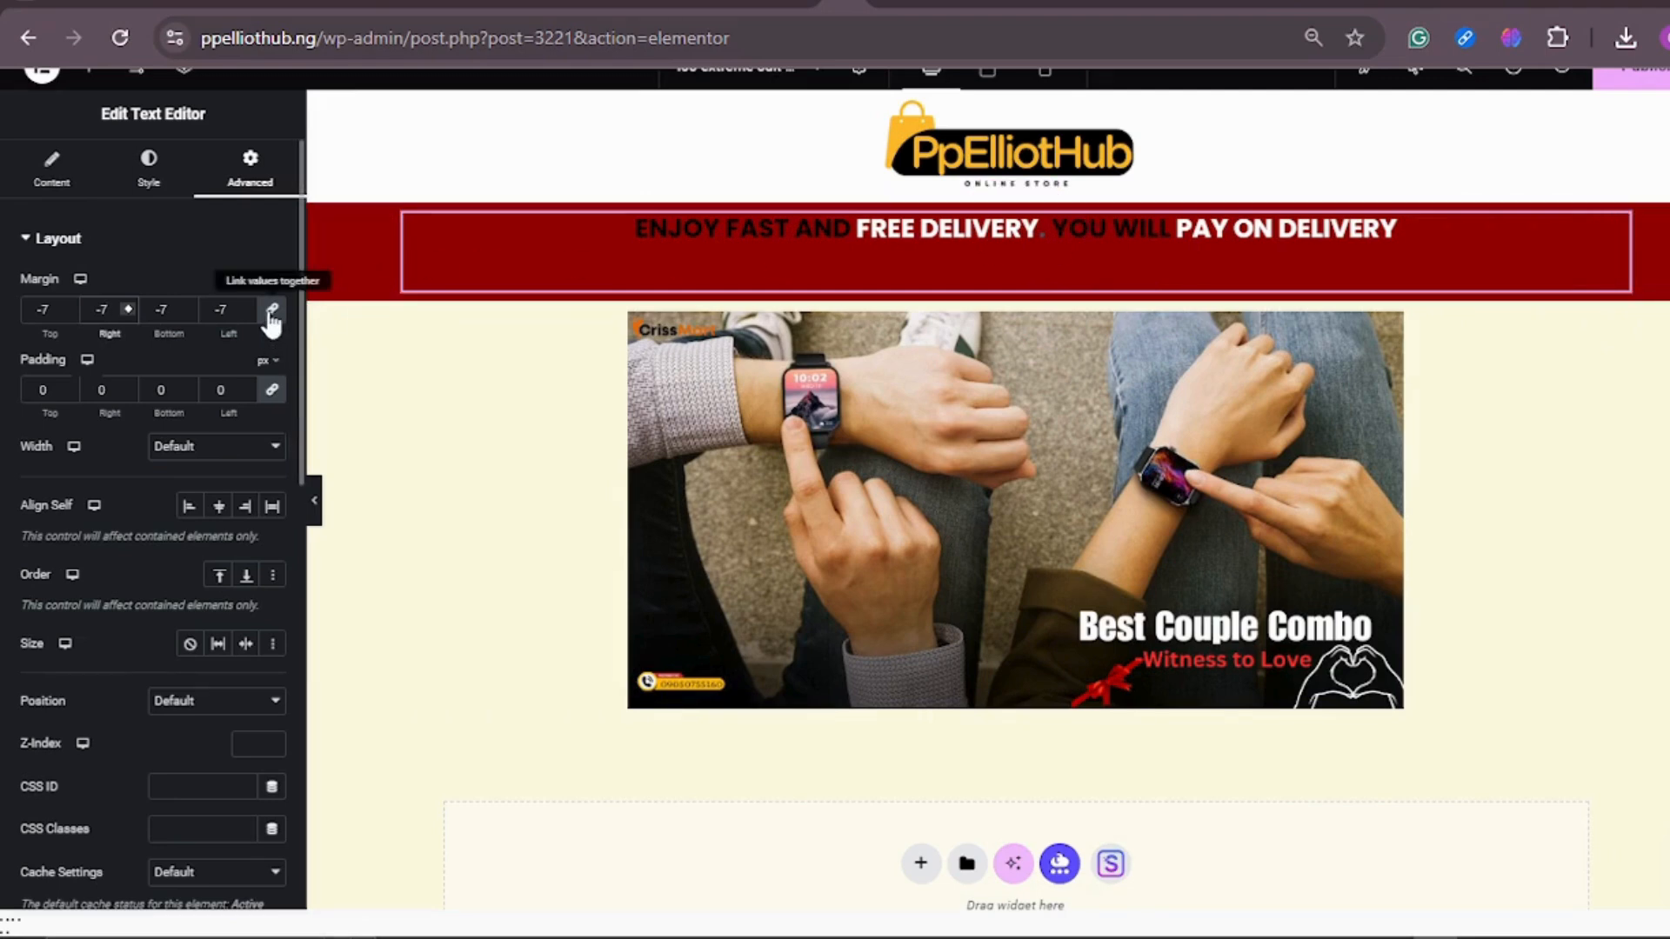
pyautogui.press('BackSpace')
pyautogui.press('BackSpace')
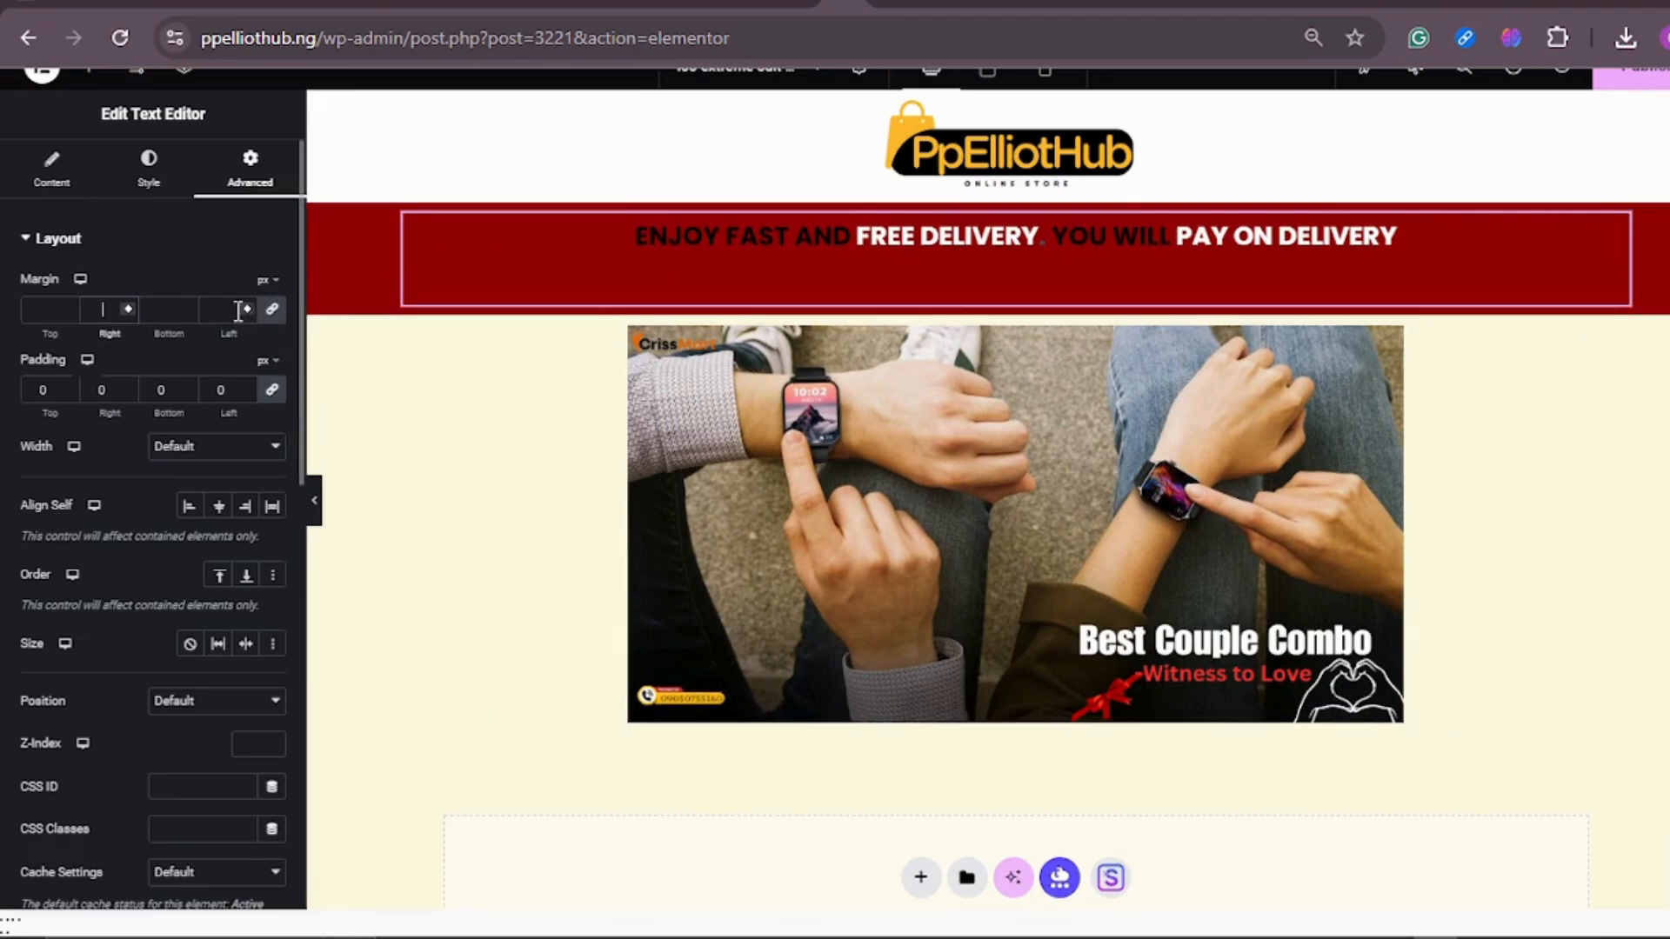
# Step: Set the delivery text's margins to 0, unlink the sides, and lower only the bottom margin to -30 px
pyautogui.write('0')
pyautogui.click(272, 311)
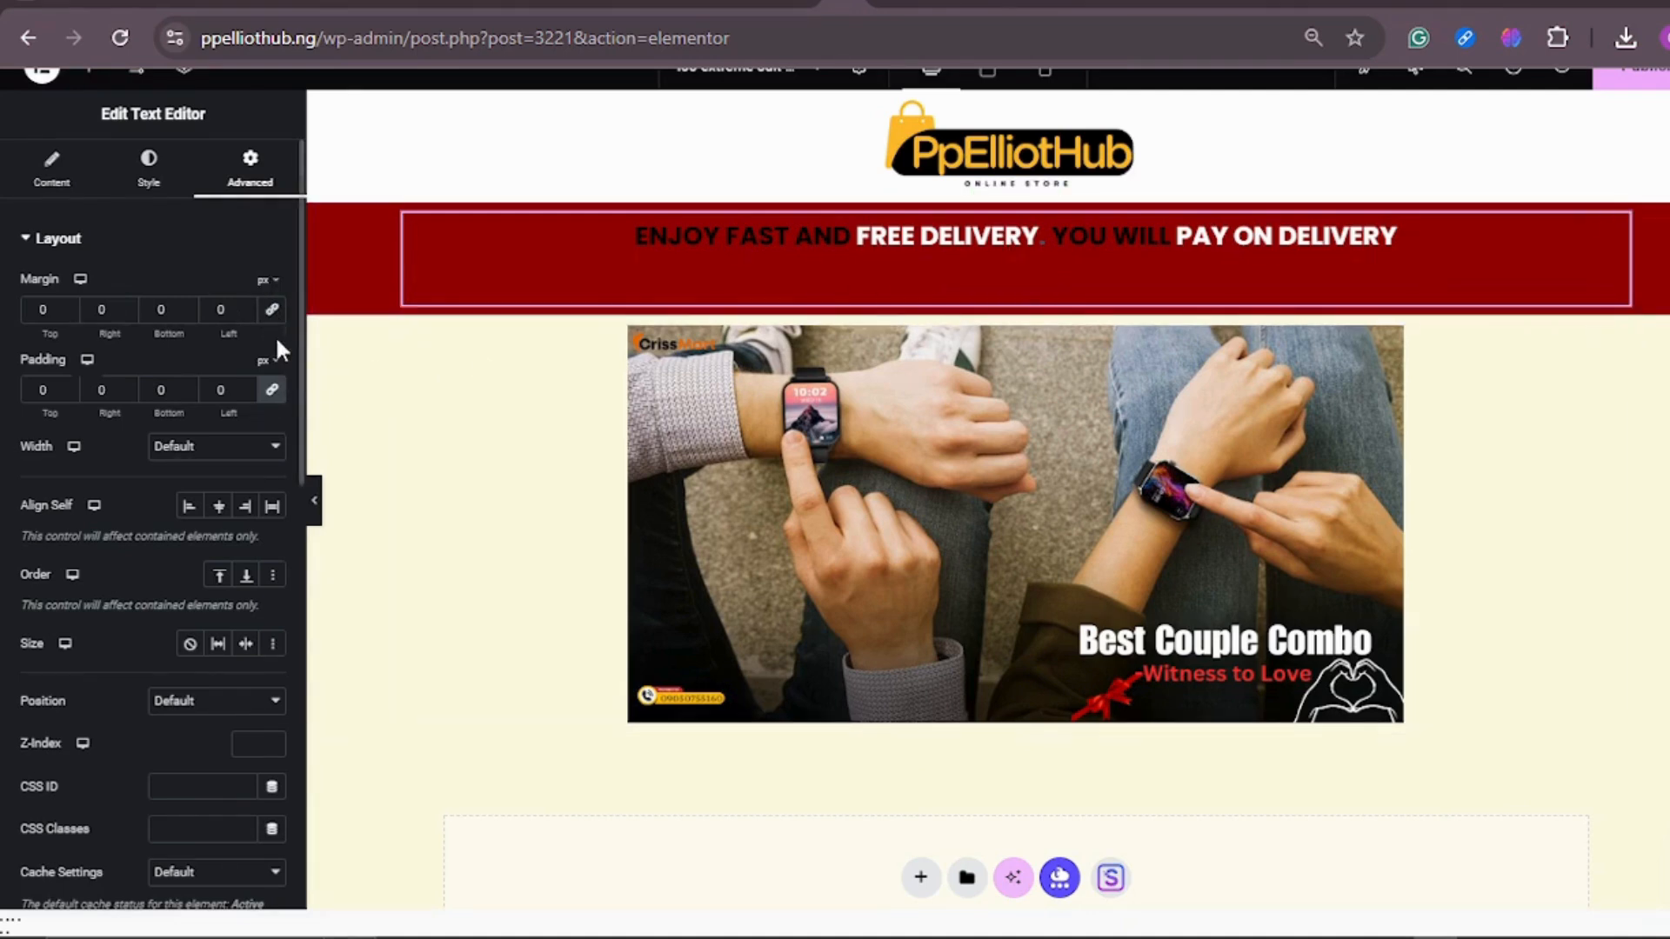
pyautogui.click(189, 313)
pyautogui.click(188, 313)
pyautogui.click(189, 313)
pyautogui.click(188, 313)
pyautogui.click(189, 313)
pyautogui.click(189, 313)
pyautogui.click(190, 313)
pyautogui.click(190, 313)
pyautogui.click(189, 313)
pyautogui.click(189, 313)
pyautogui.click(190, 313)
pyautogui.click(190, 313)
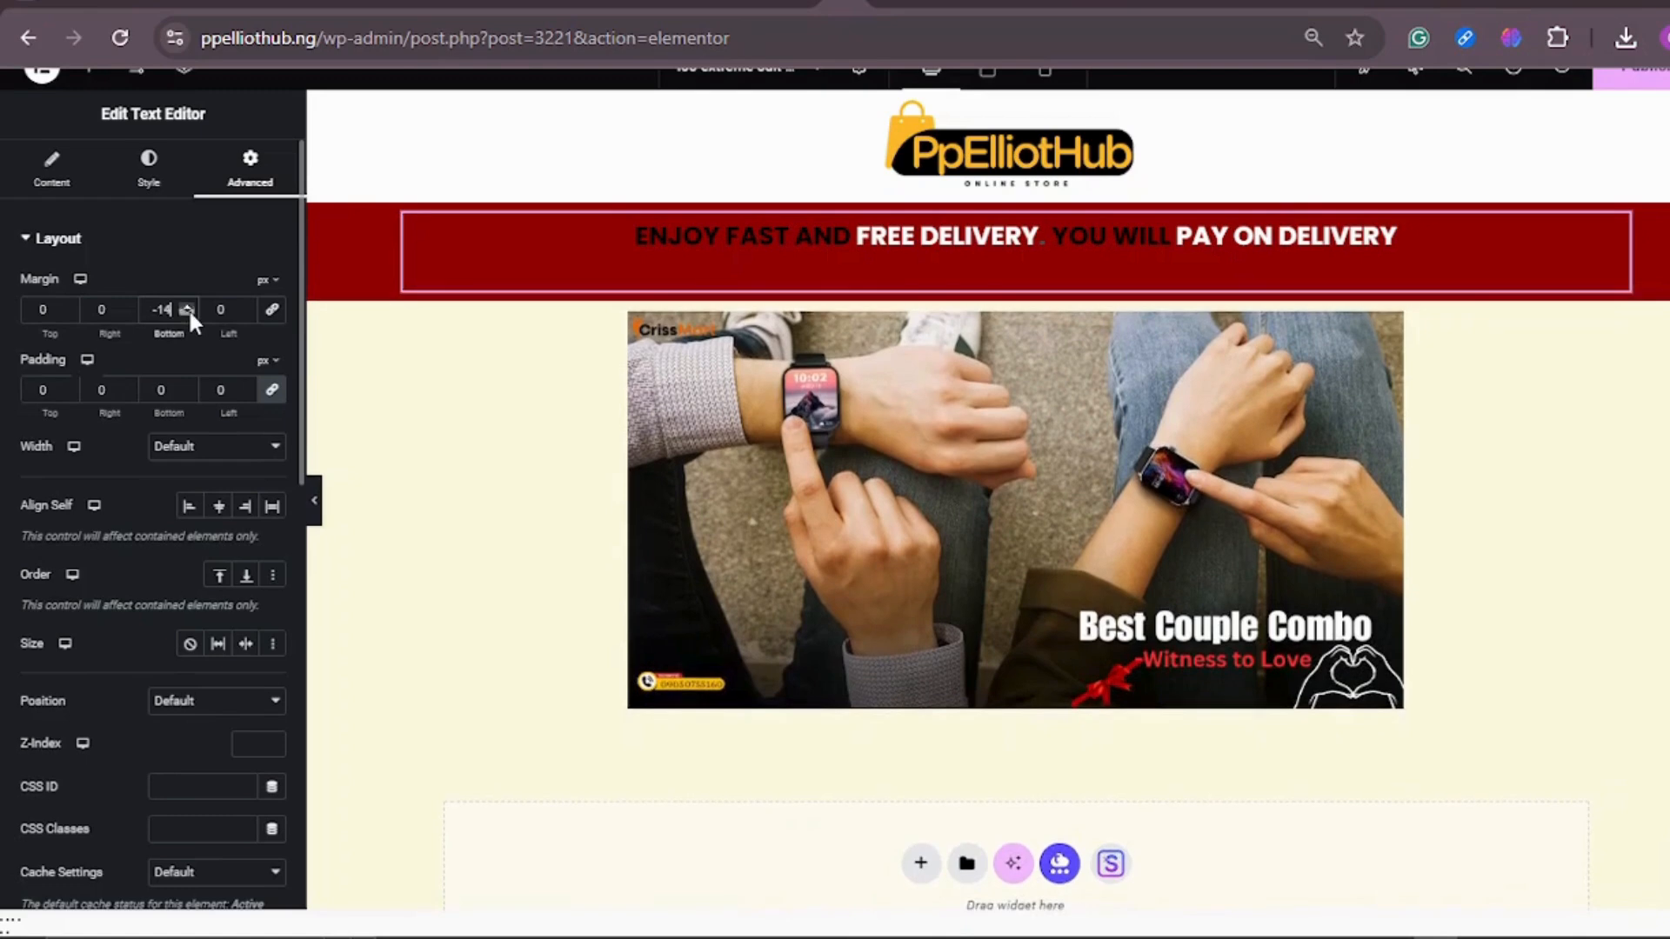
pyautogui.click(190, 313)
pyautogui.click(190, 313)
pyautogui.click(189, 313)
pyautogui.click(189, 313)
pyautogui.click(190, 313)
pyautogui.click(190, 313)
pyautogui.click(190, 313)
pyautogui.click(190, 313)
pyautogui.click(190, 314)
pyautogui.click(189, 314)
pyautogui.click(189, 313)
pyautogui.click(190, 313)
pyautogui.click(189, 313)
pyautogui.click(190, 313)
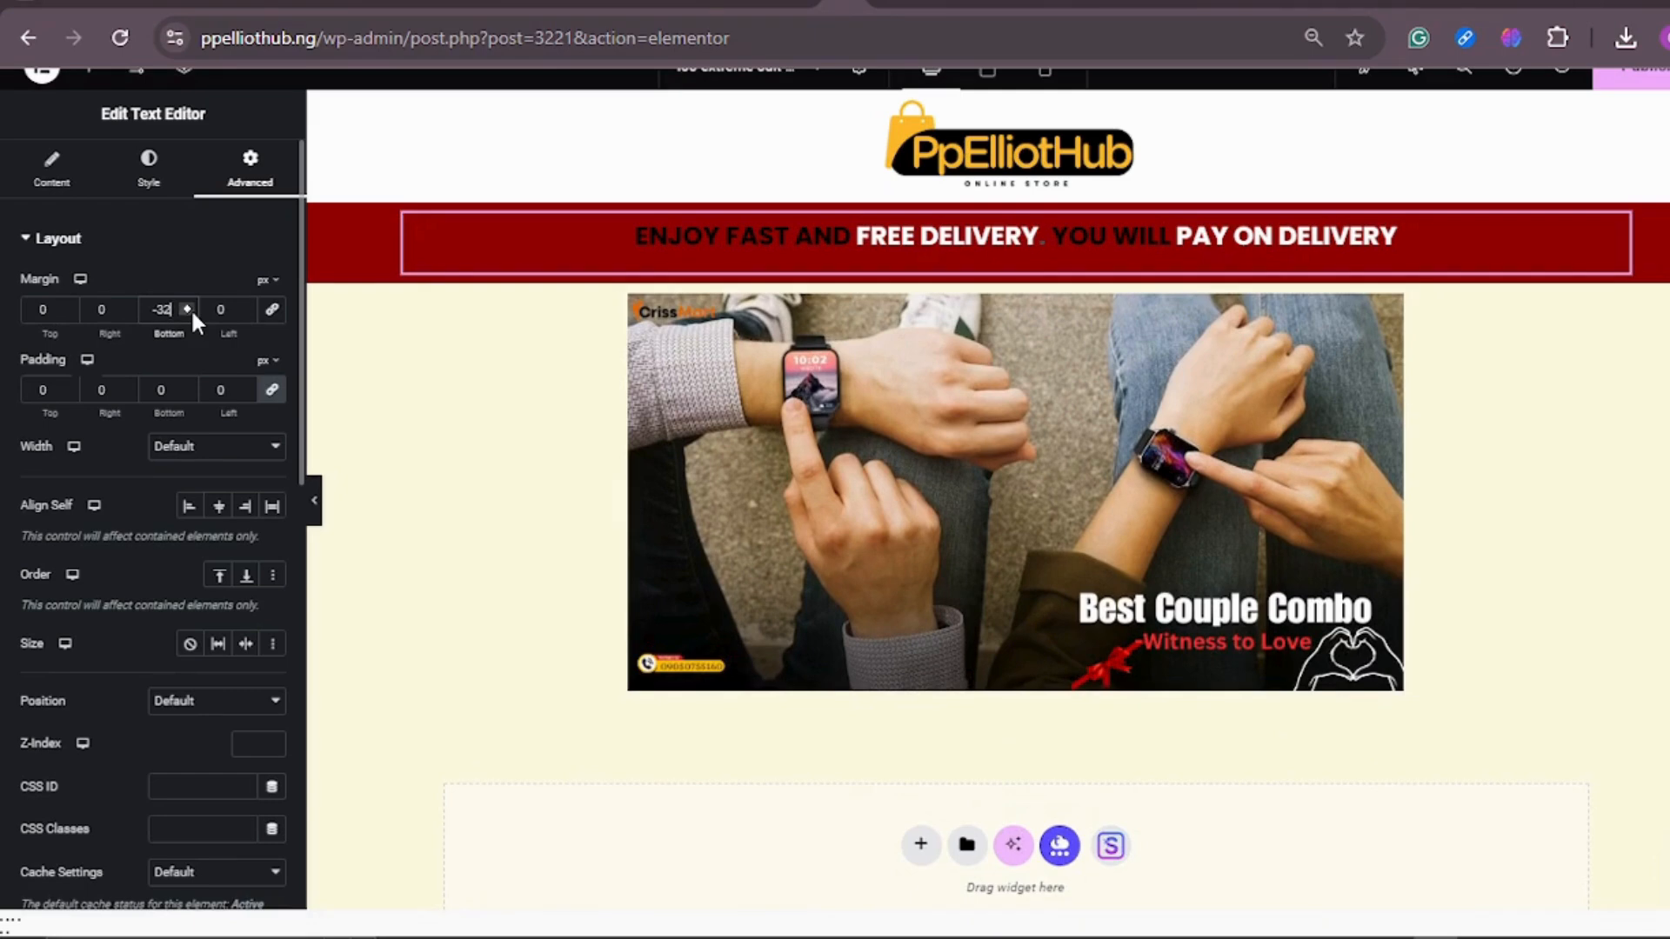
pyautogui.click(188, 306)
pyautogui.click(188, 306)
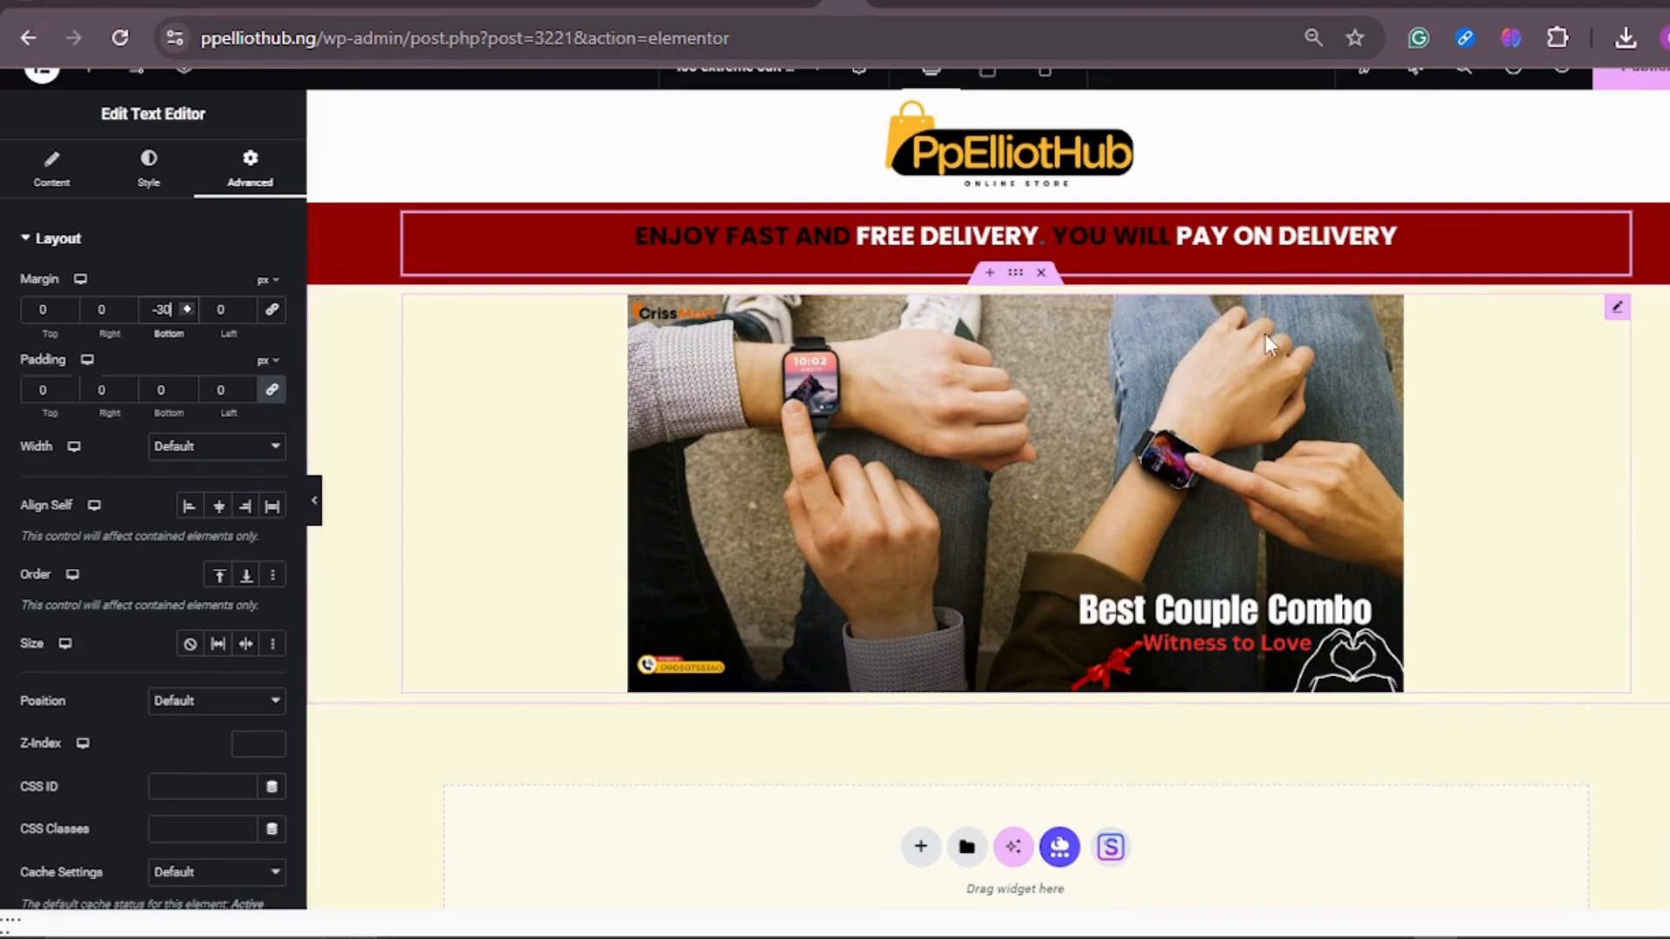
# Step: Set the delivery text's font size to 20 px for the mobile view and return to the desktop view
pyautogui.click(1047, 75)
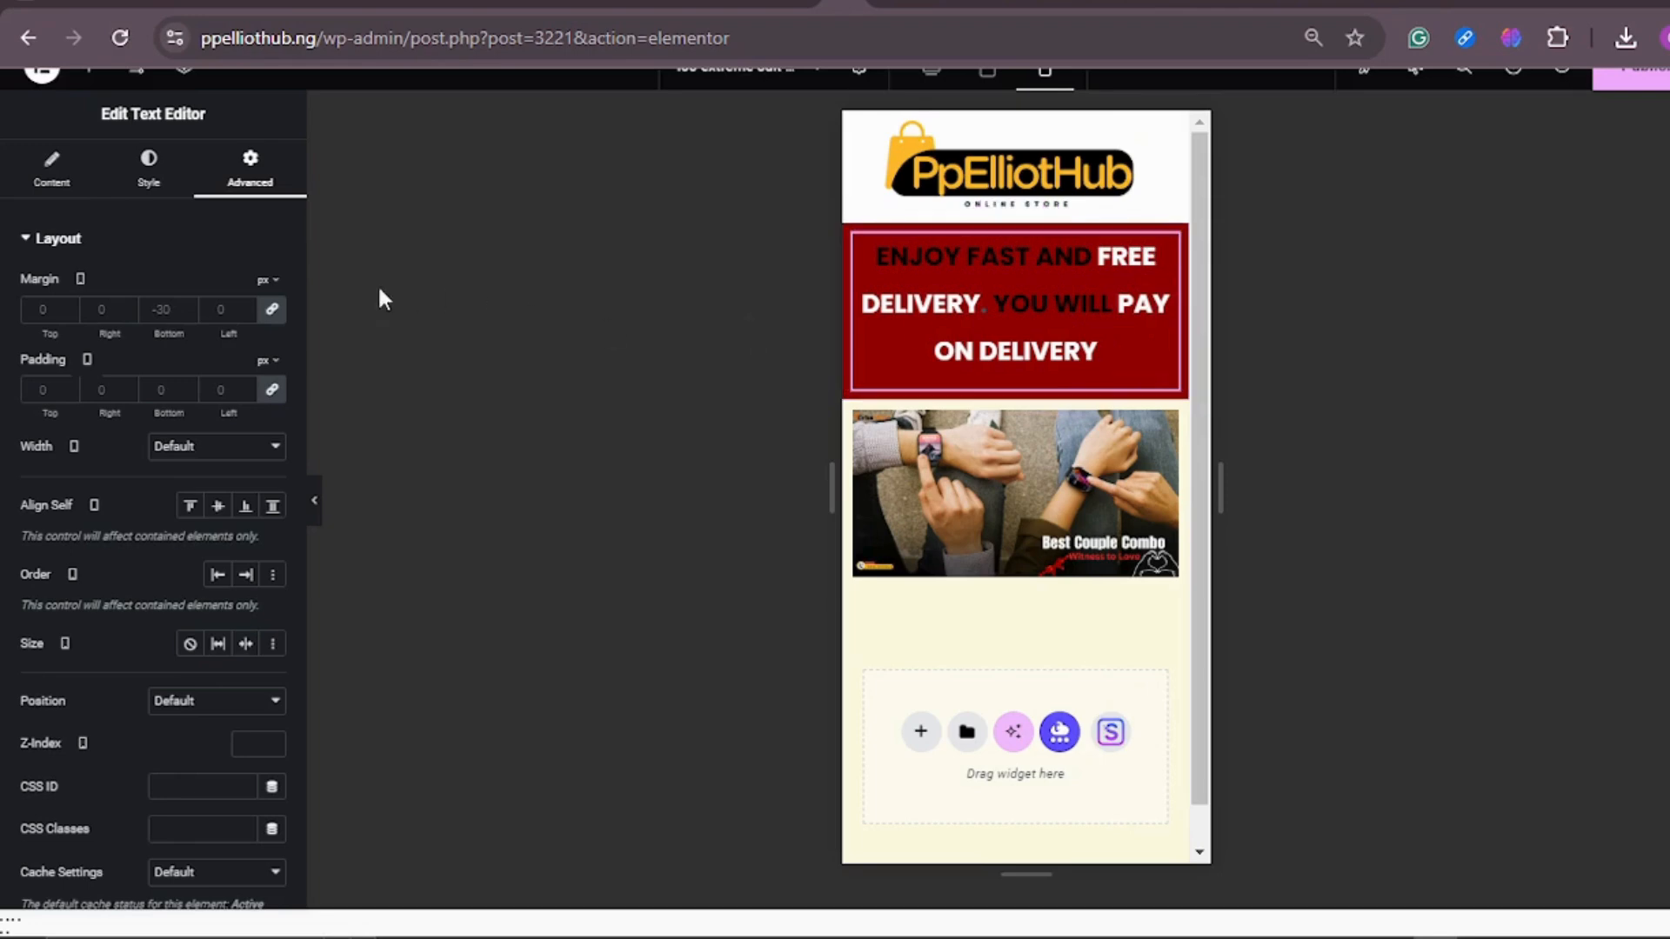
pyautogui.click(148, 166)
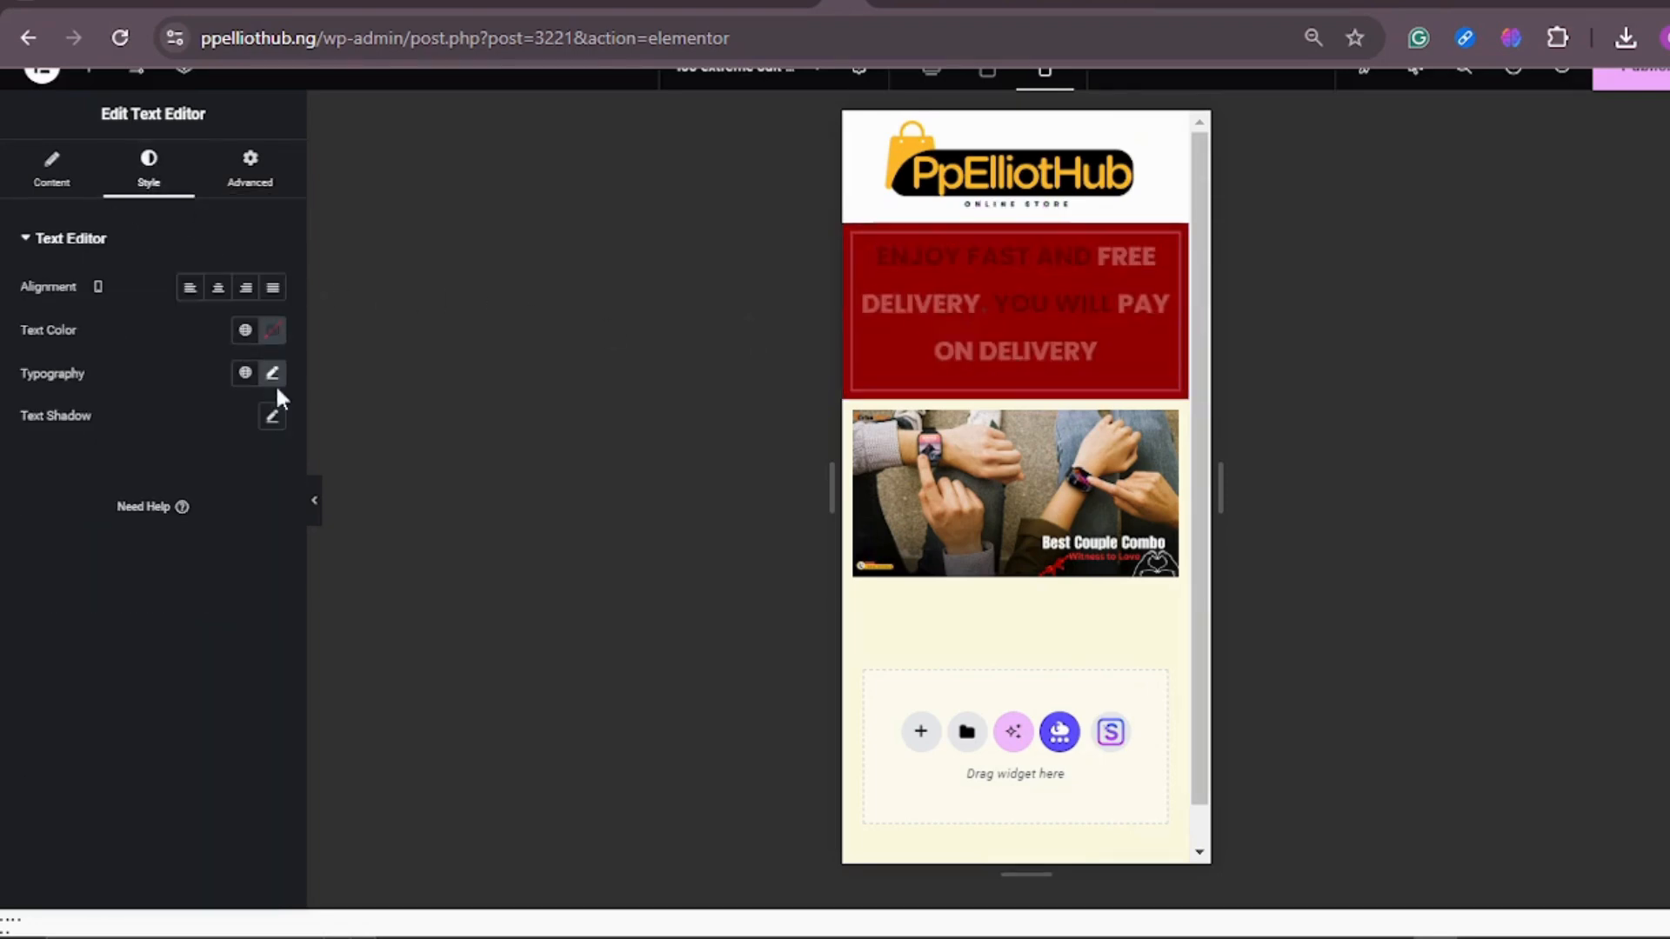
pyautogui.click(272, 375)
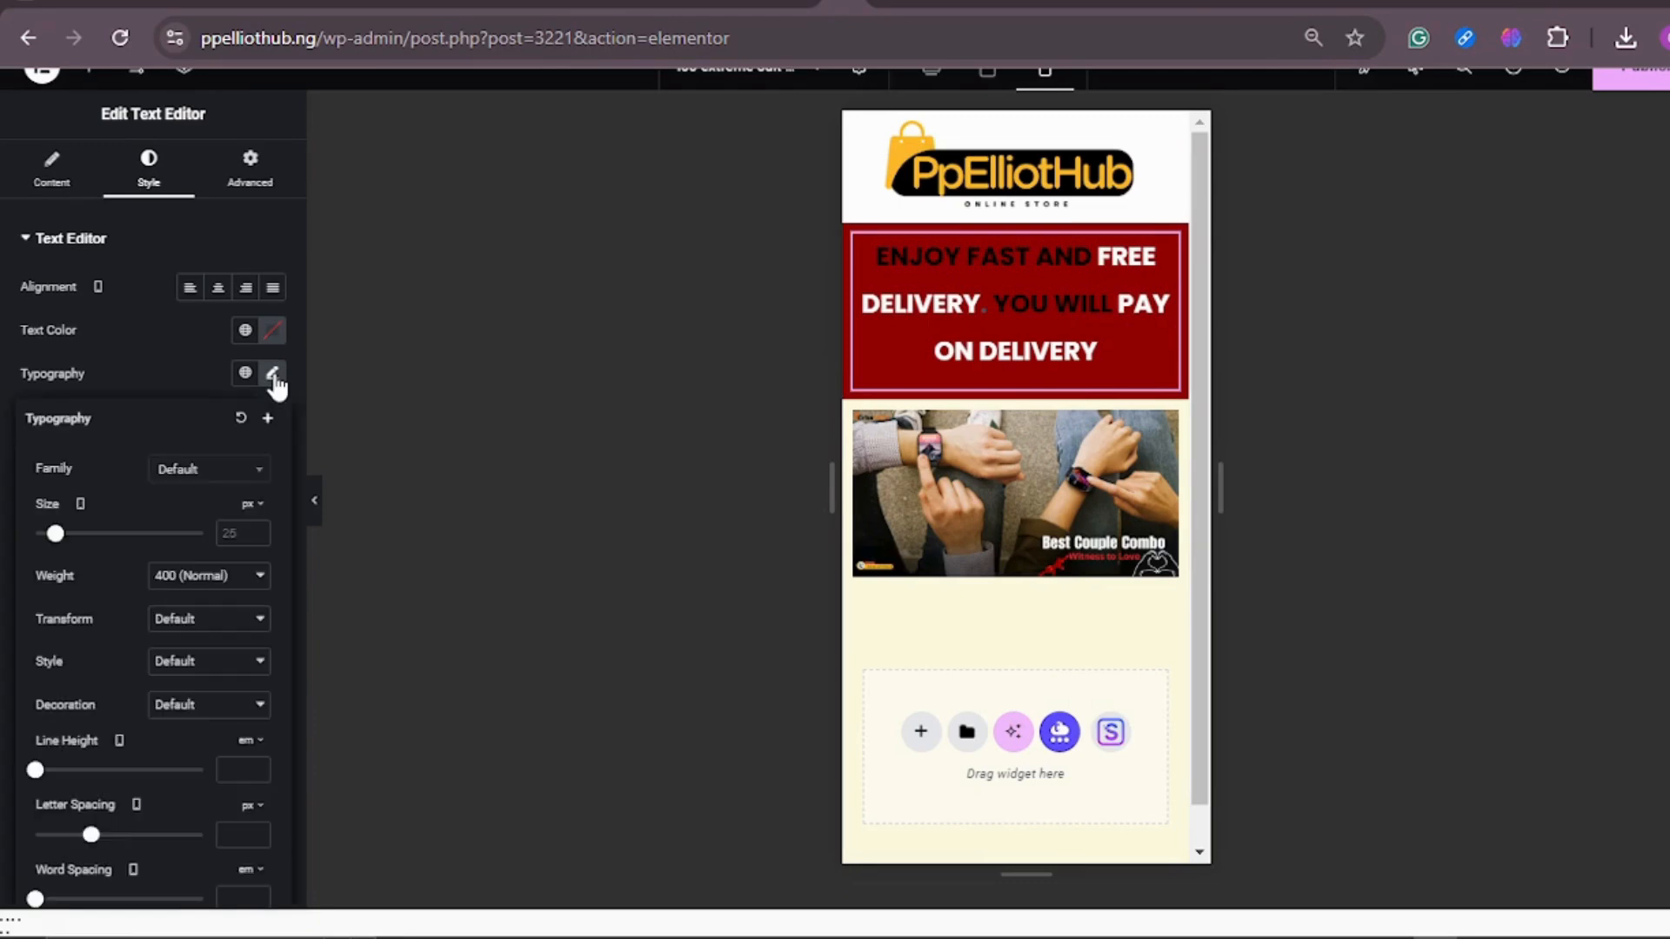
pyautogui.moveTo(73, 535); pyautogui.dragTo(48, 541)
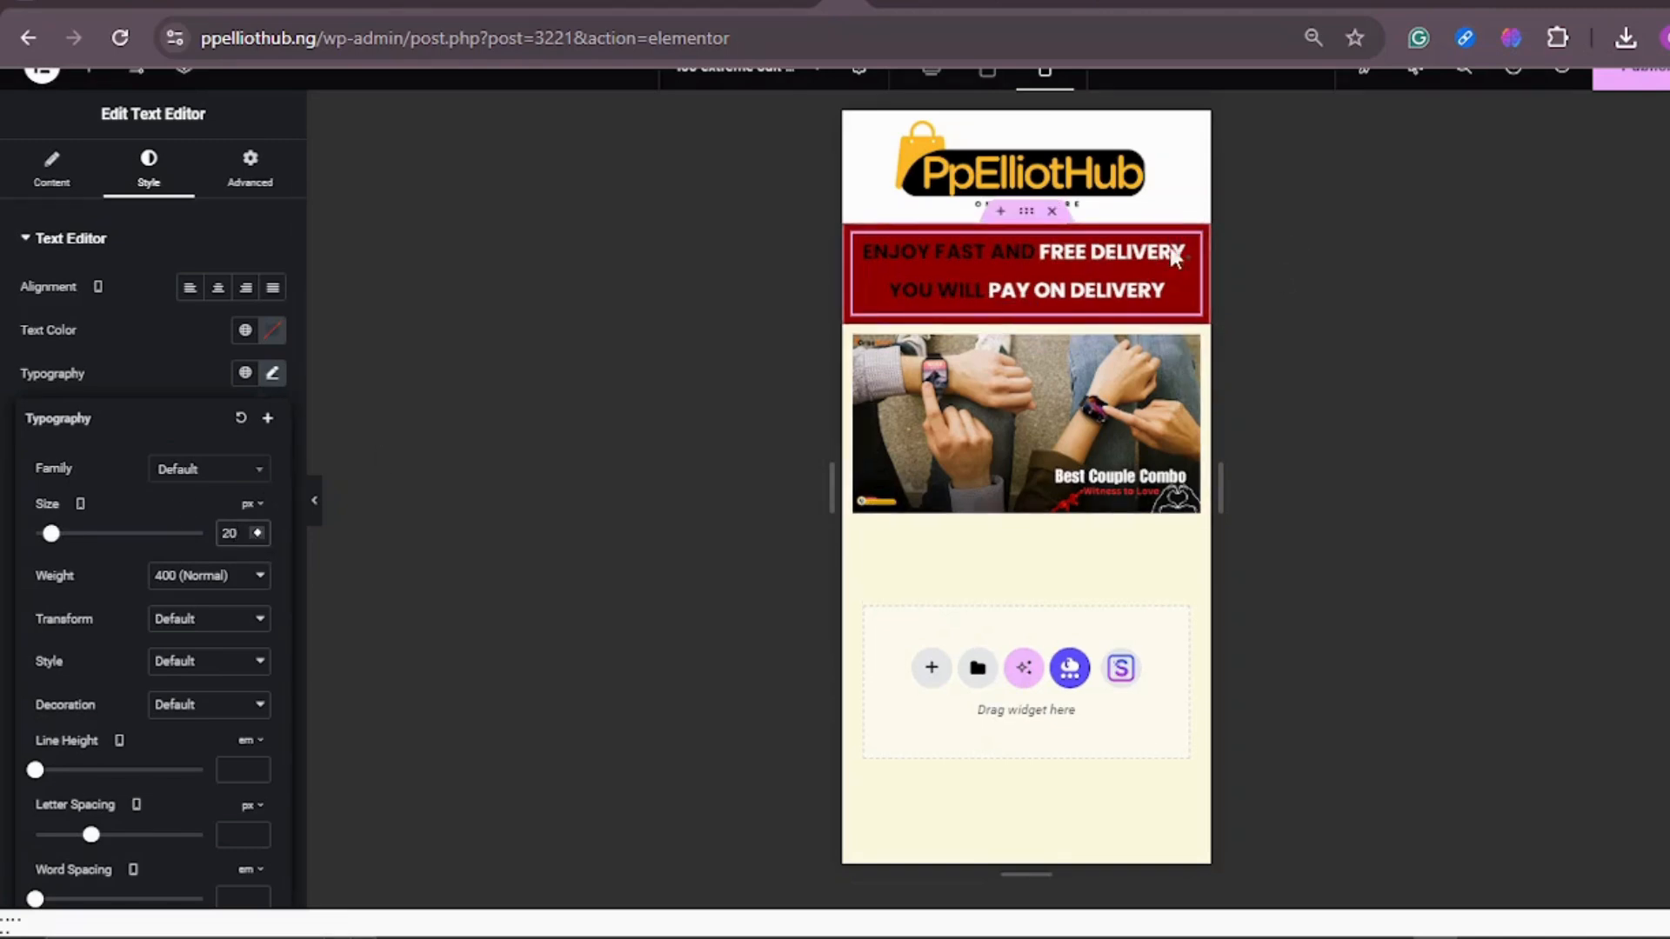
pyautogui.click(933, 76)
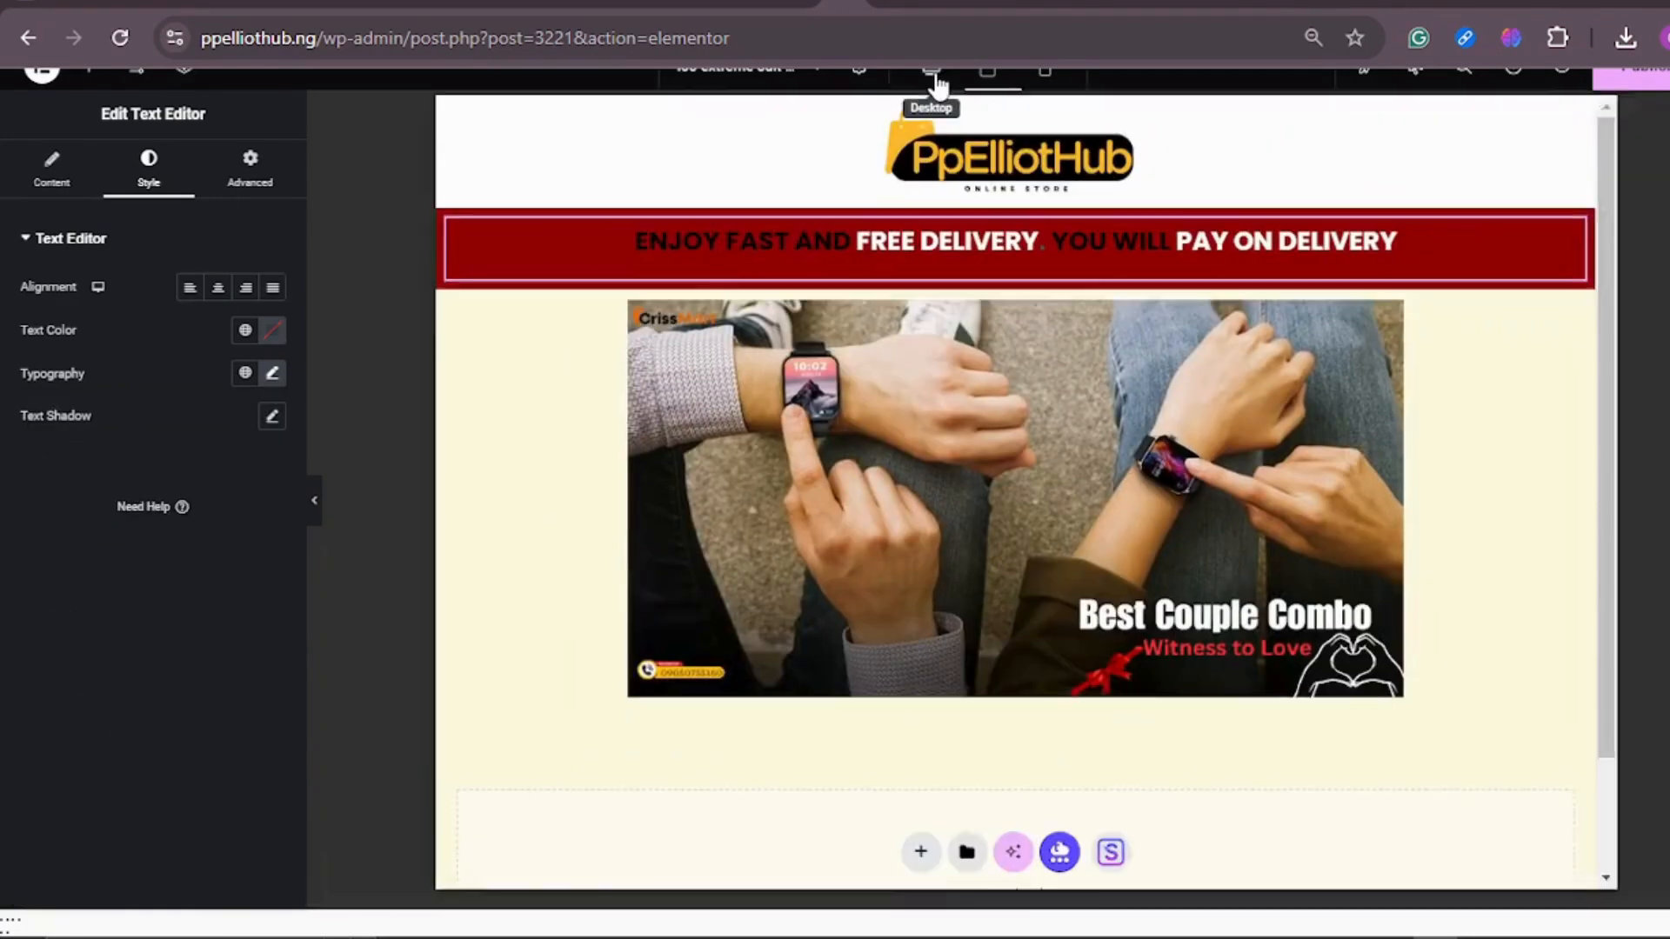
# Step: Check the CrissMart reference layout and add a container with two equal columns below the product banner
pyautogui.scroll(-1, 1120, 402)
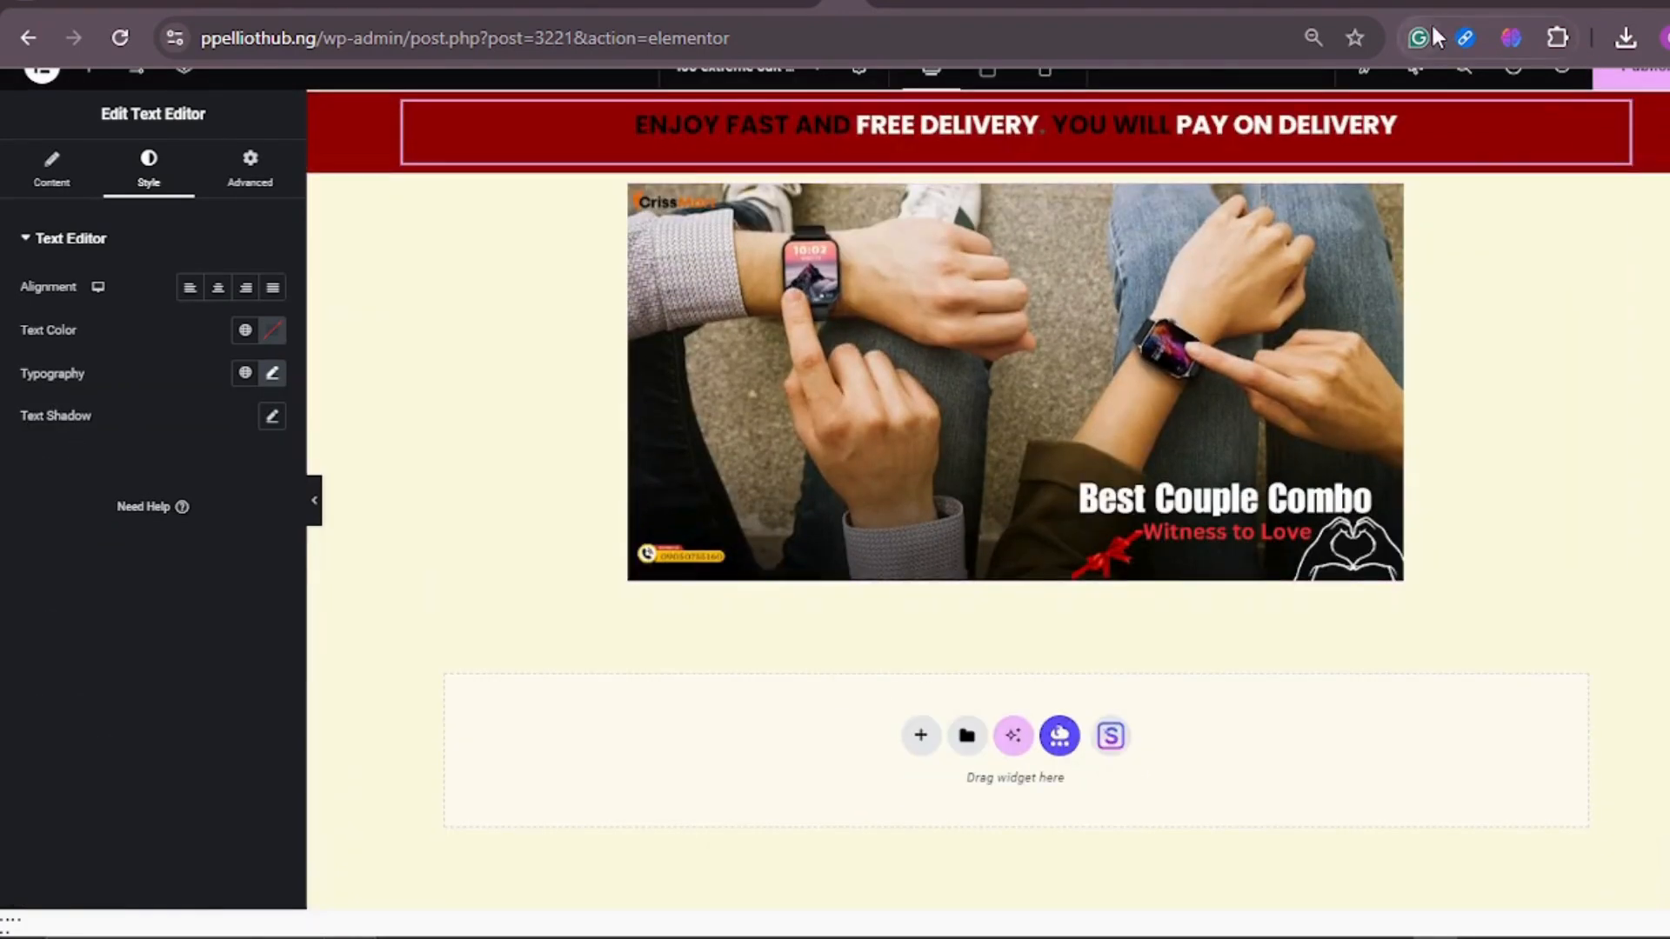
pyautogui.click(1402, 2)
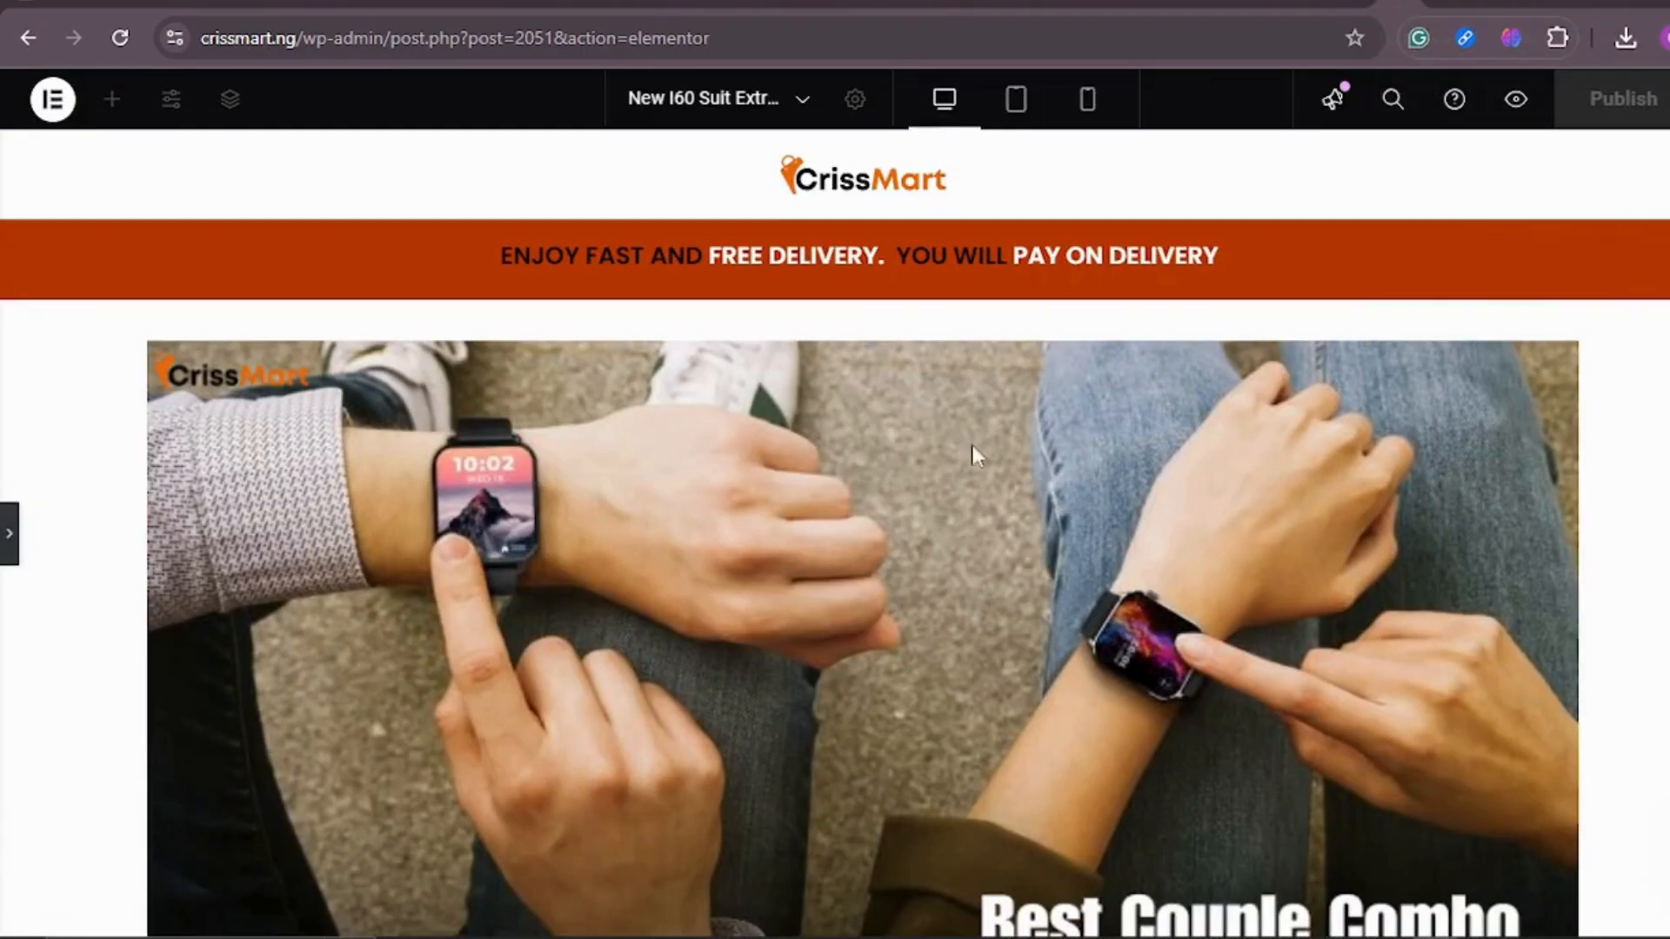
pyautogui.scroll(-8, 1203, 398)
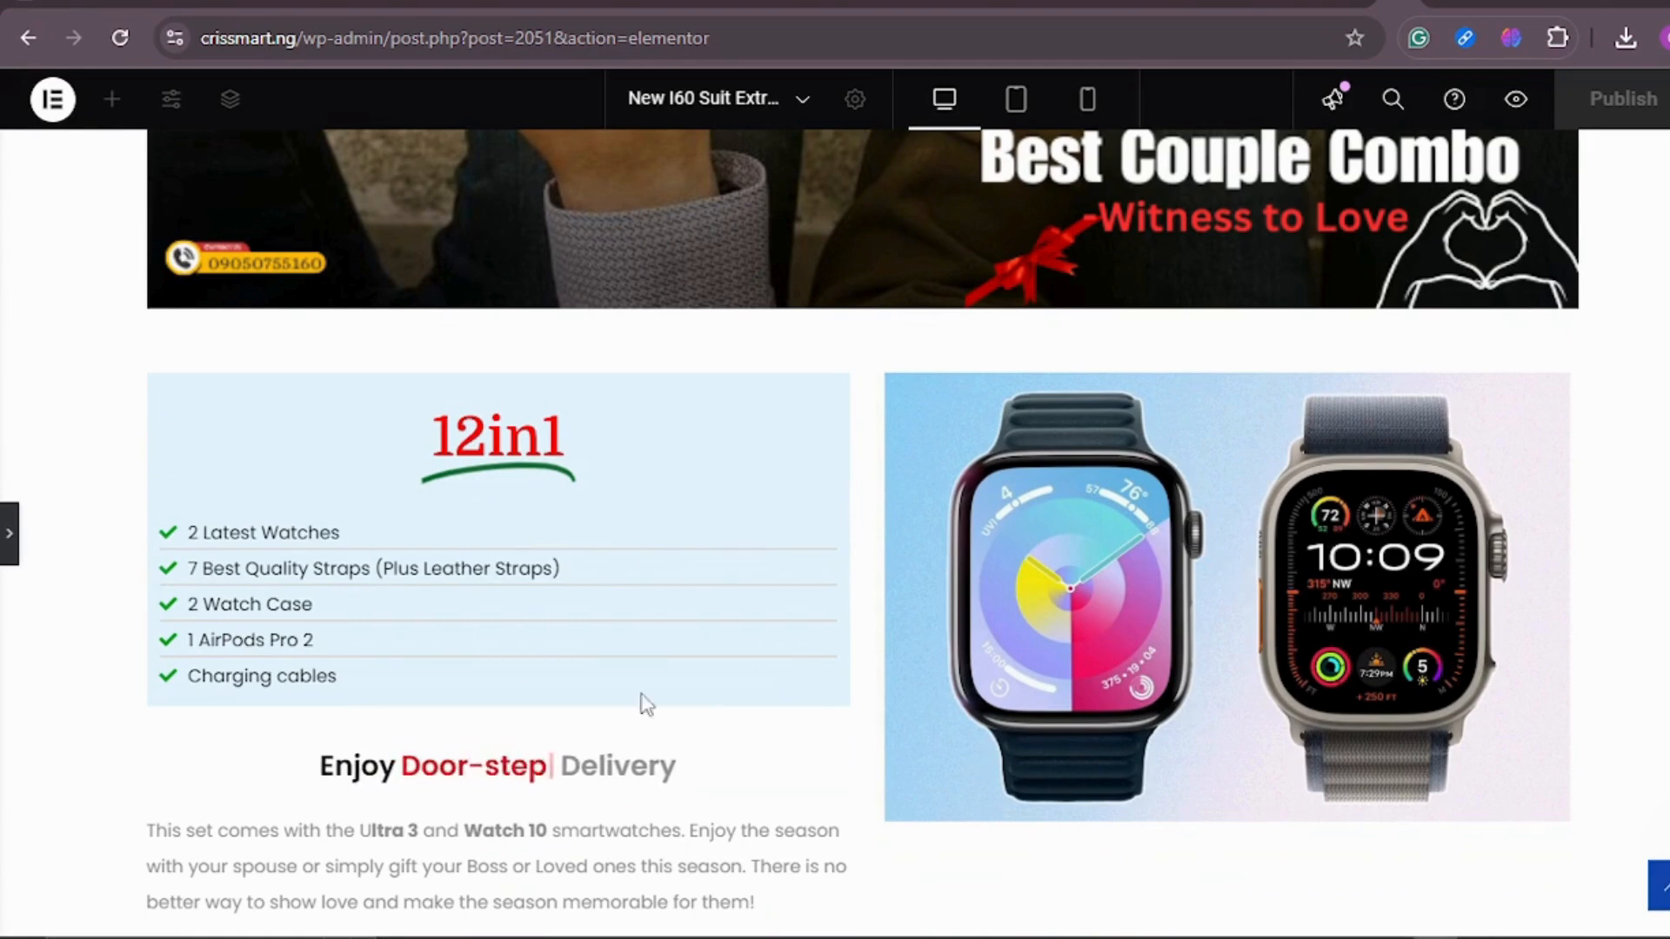
pyautogui.scroll(-1, 1109, 531)
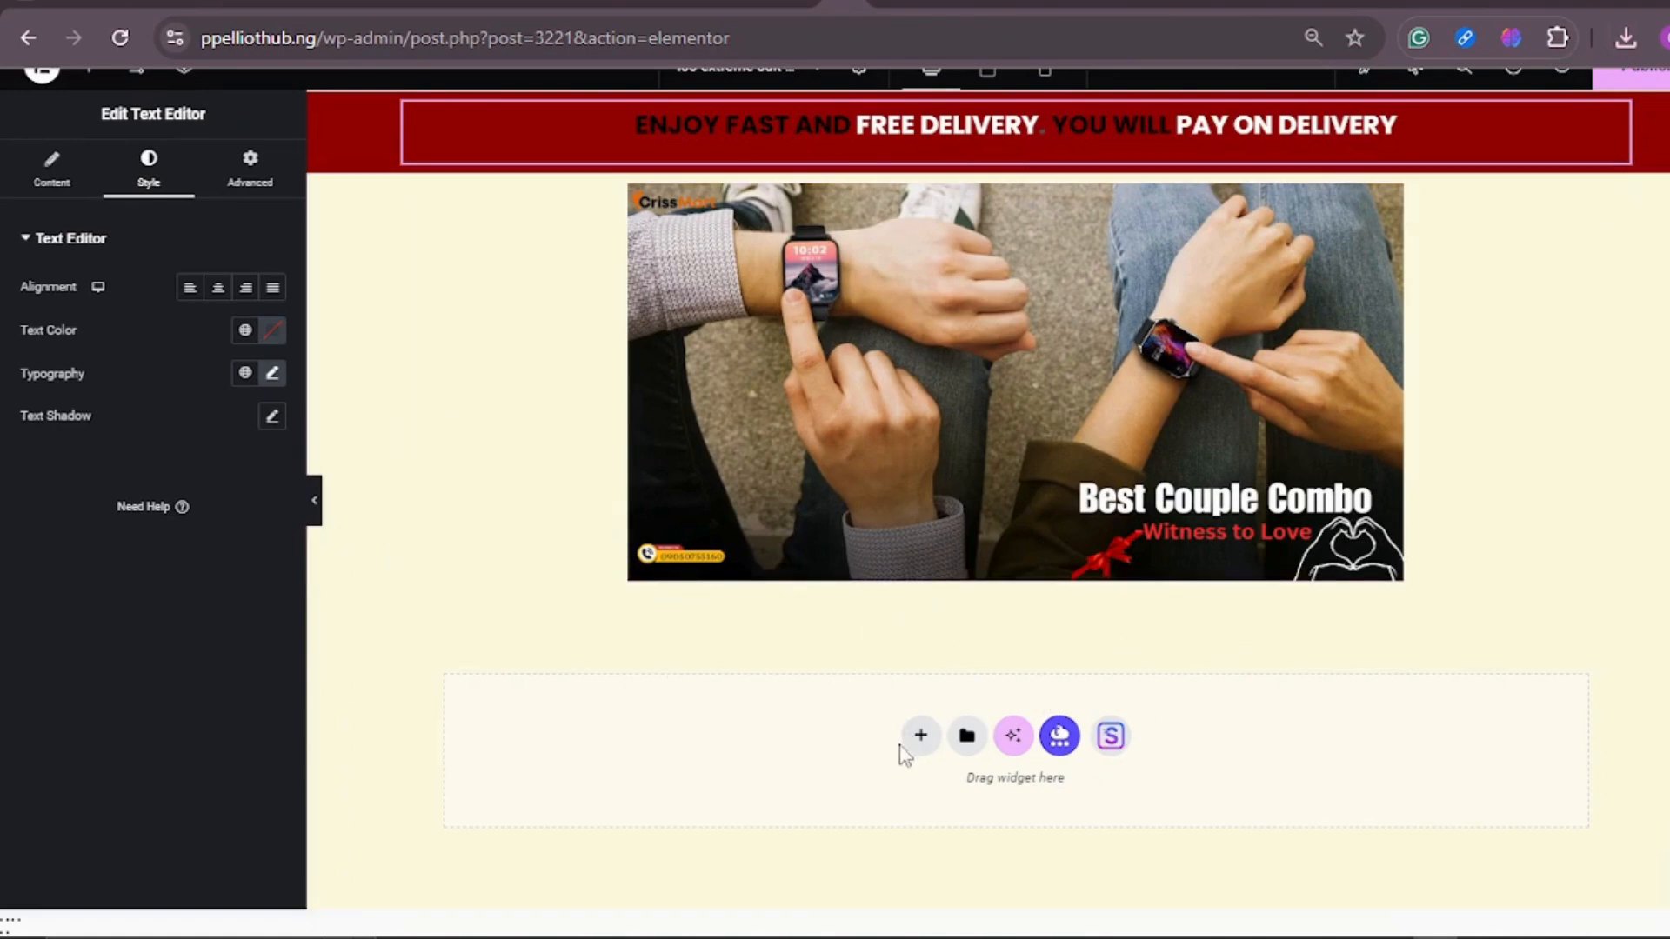
pyautogui.click(920, 736)
pyautogui.click(961, 813)
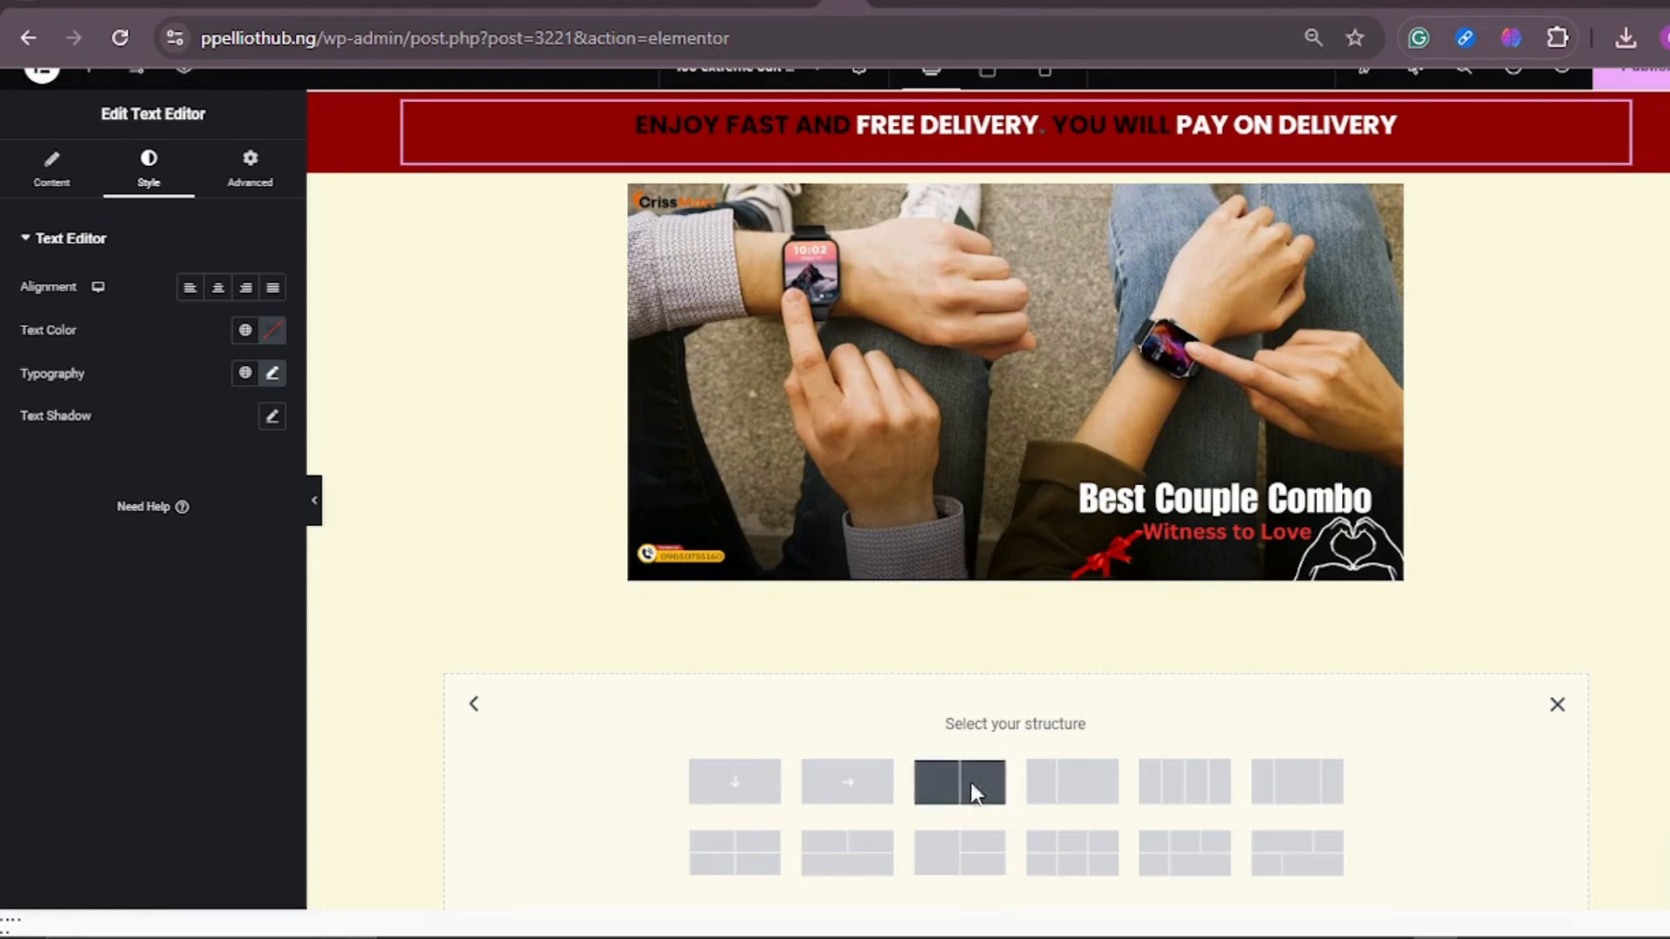
pyautogui.click(974, 791)
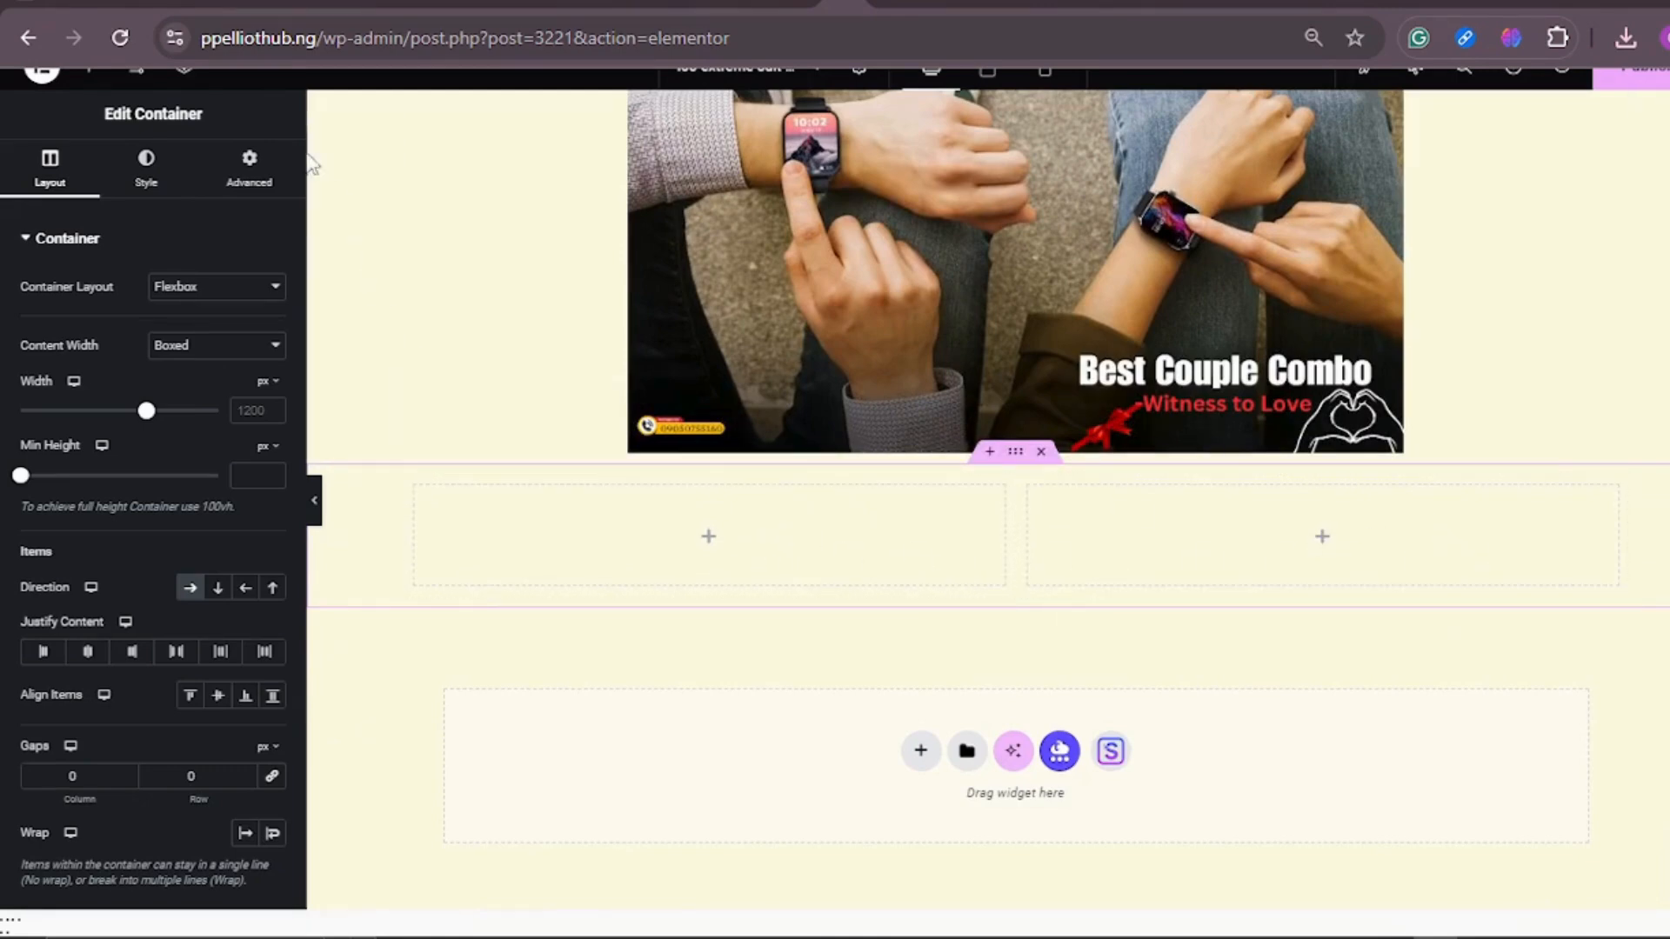
# Step: Add an image widget to the new container's right column and upload the picture of the two smartwatches into it
pyautogui.click(96, 84)
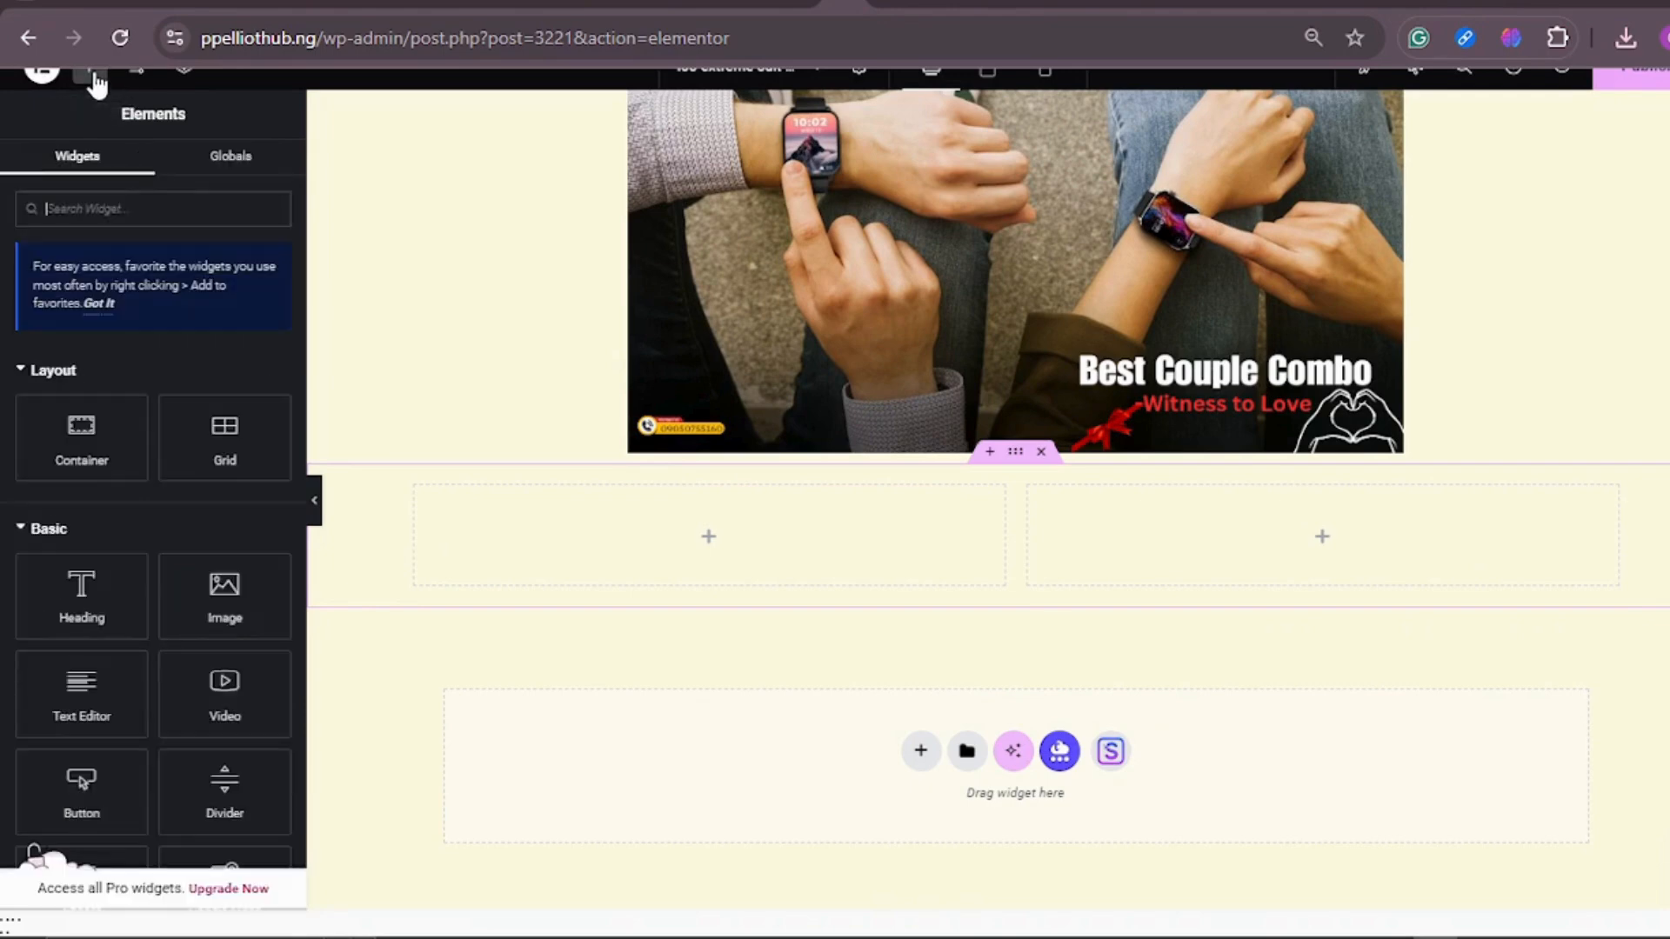
pyautogui.moveTo(224, 596); pyautogui.dragTo(1299, 531)
pyautogui.click(172, 370)
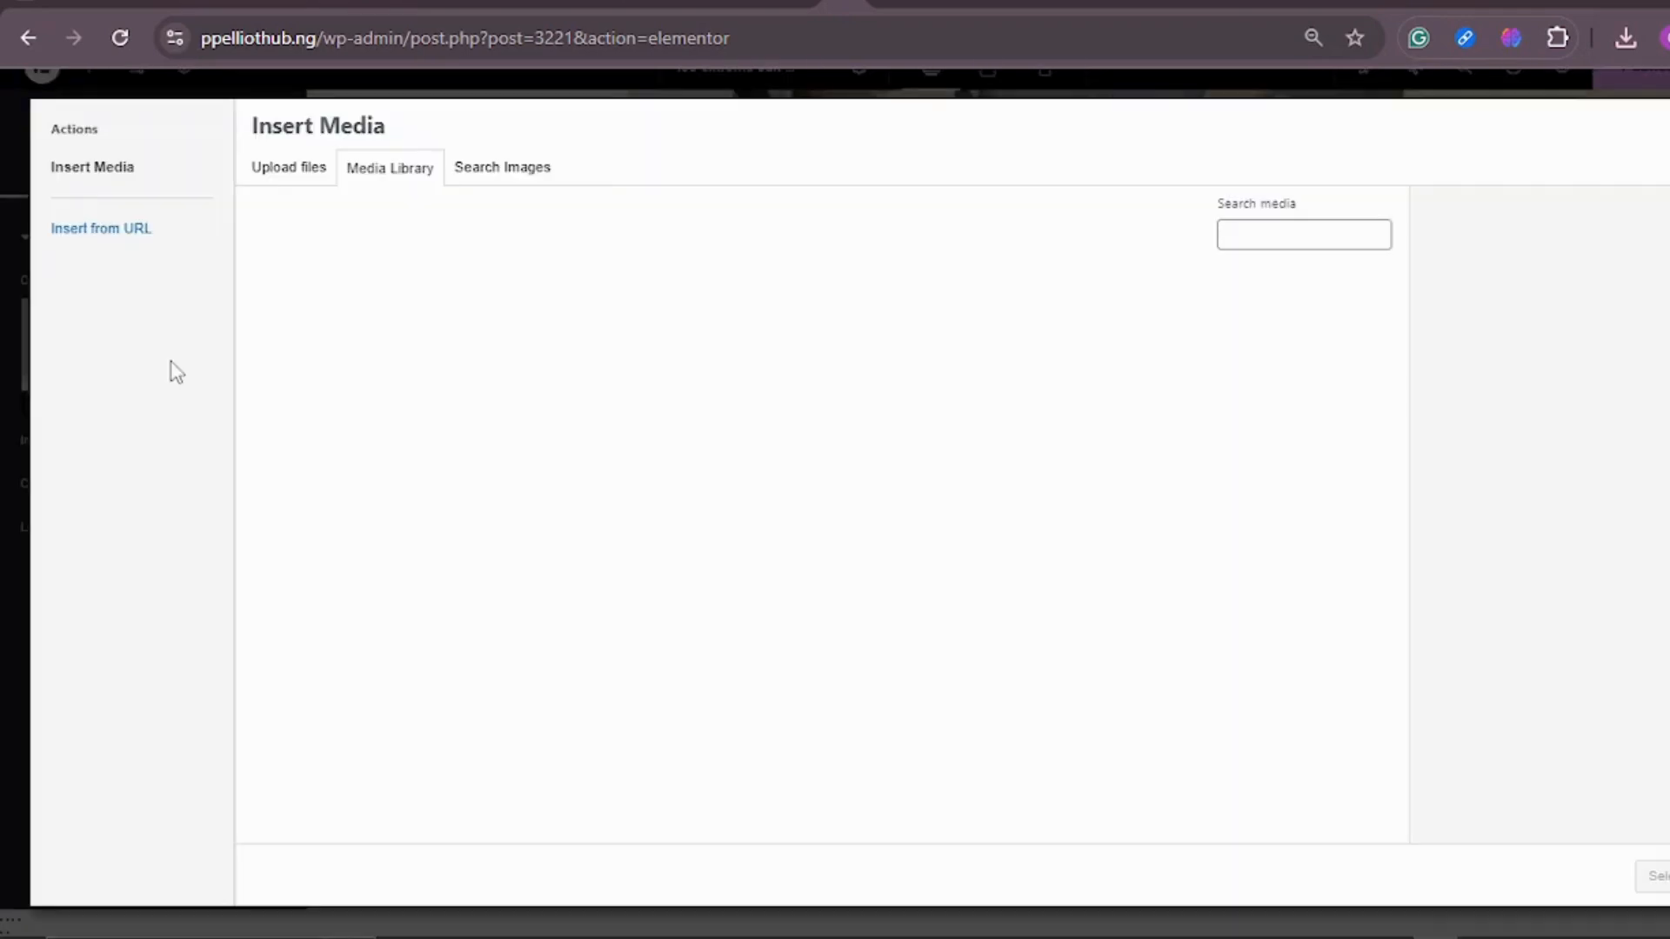
pyautogui.click(287, 174)
pyautogui.click(943, 484)
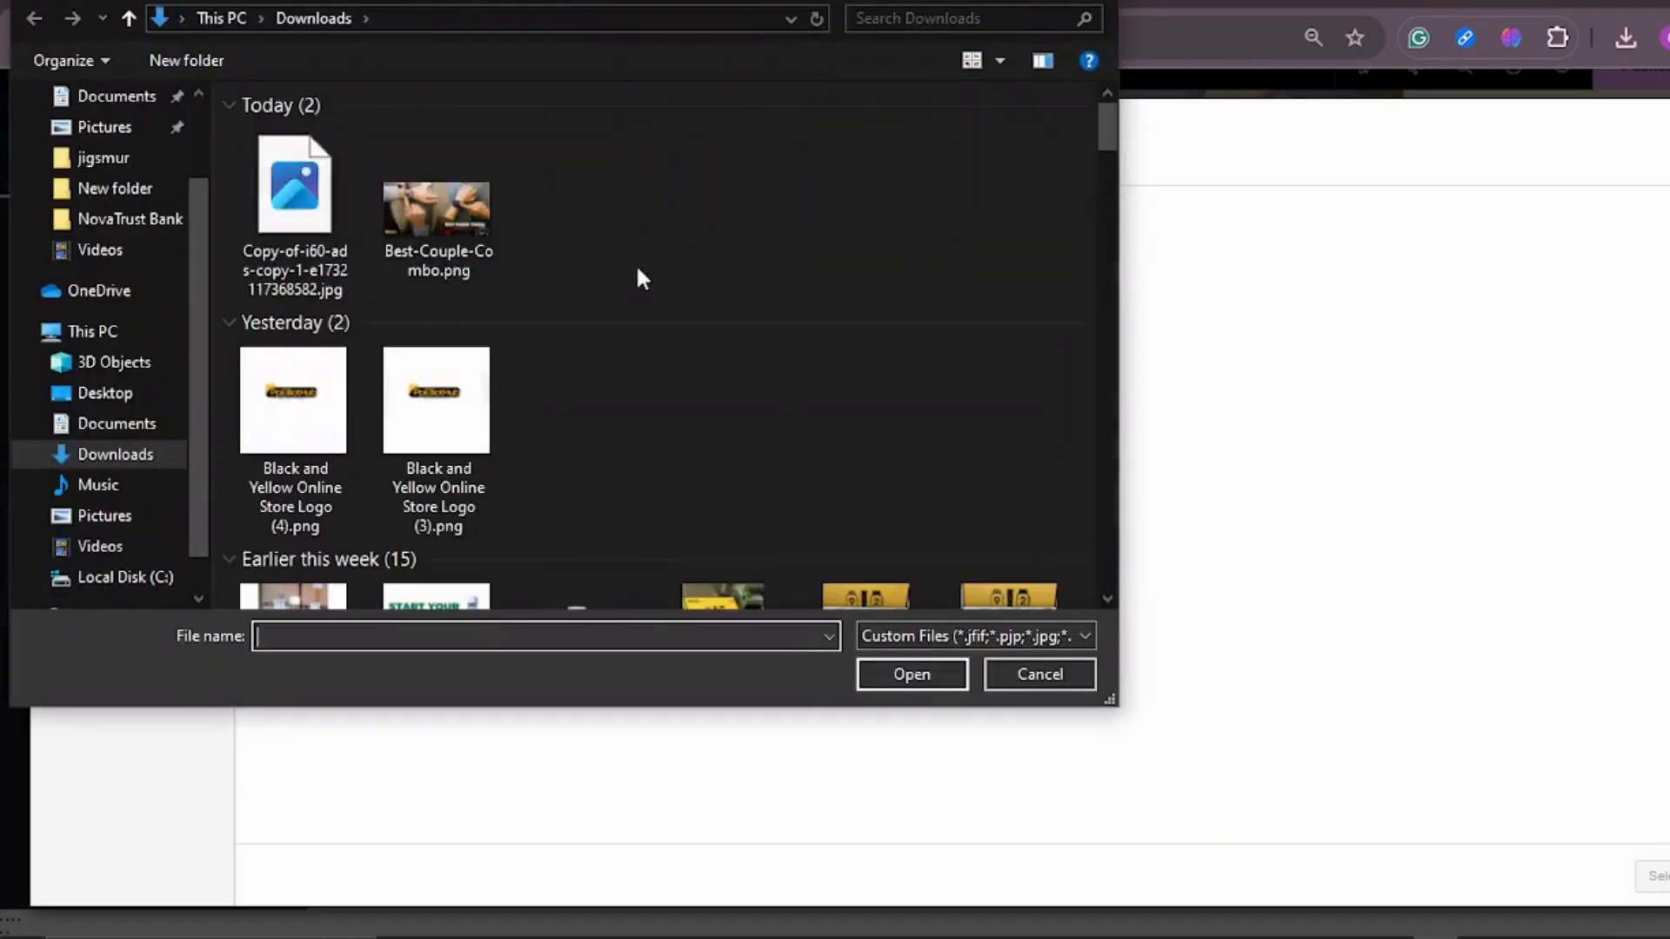
pyautogui.doubleClick(294, 183)
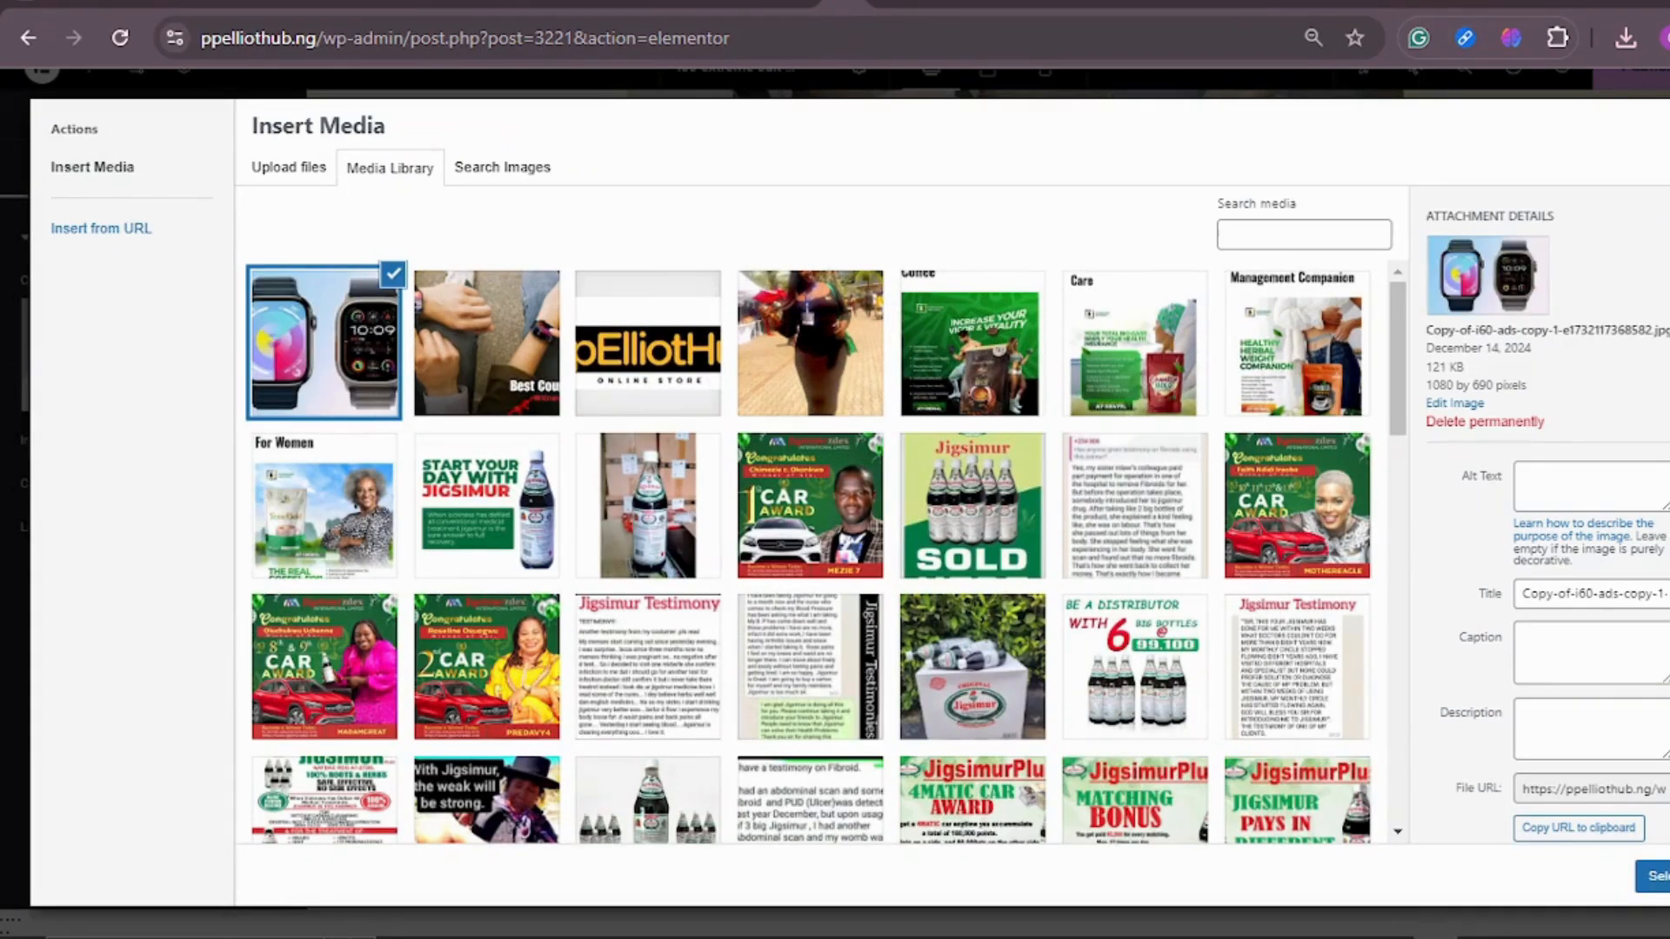
pyautogui.click(1657, 876)
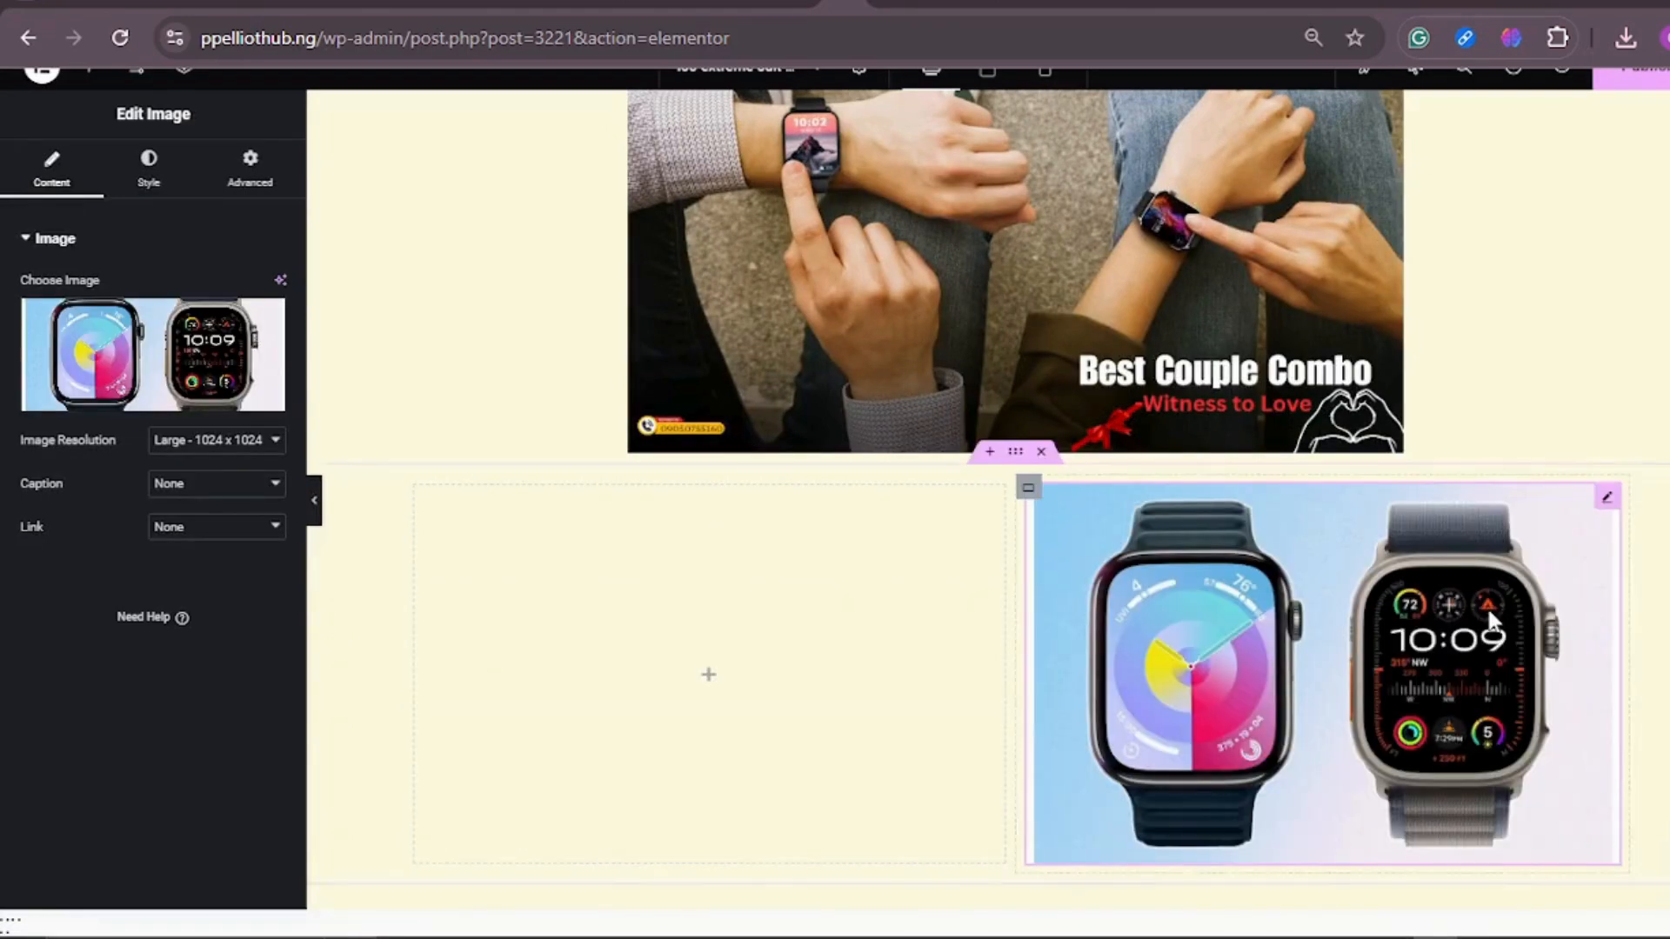
pyautogui.scroll(-1, 1357, 618)
pyautogui.scroll(-2, 1367, 609)
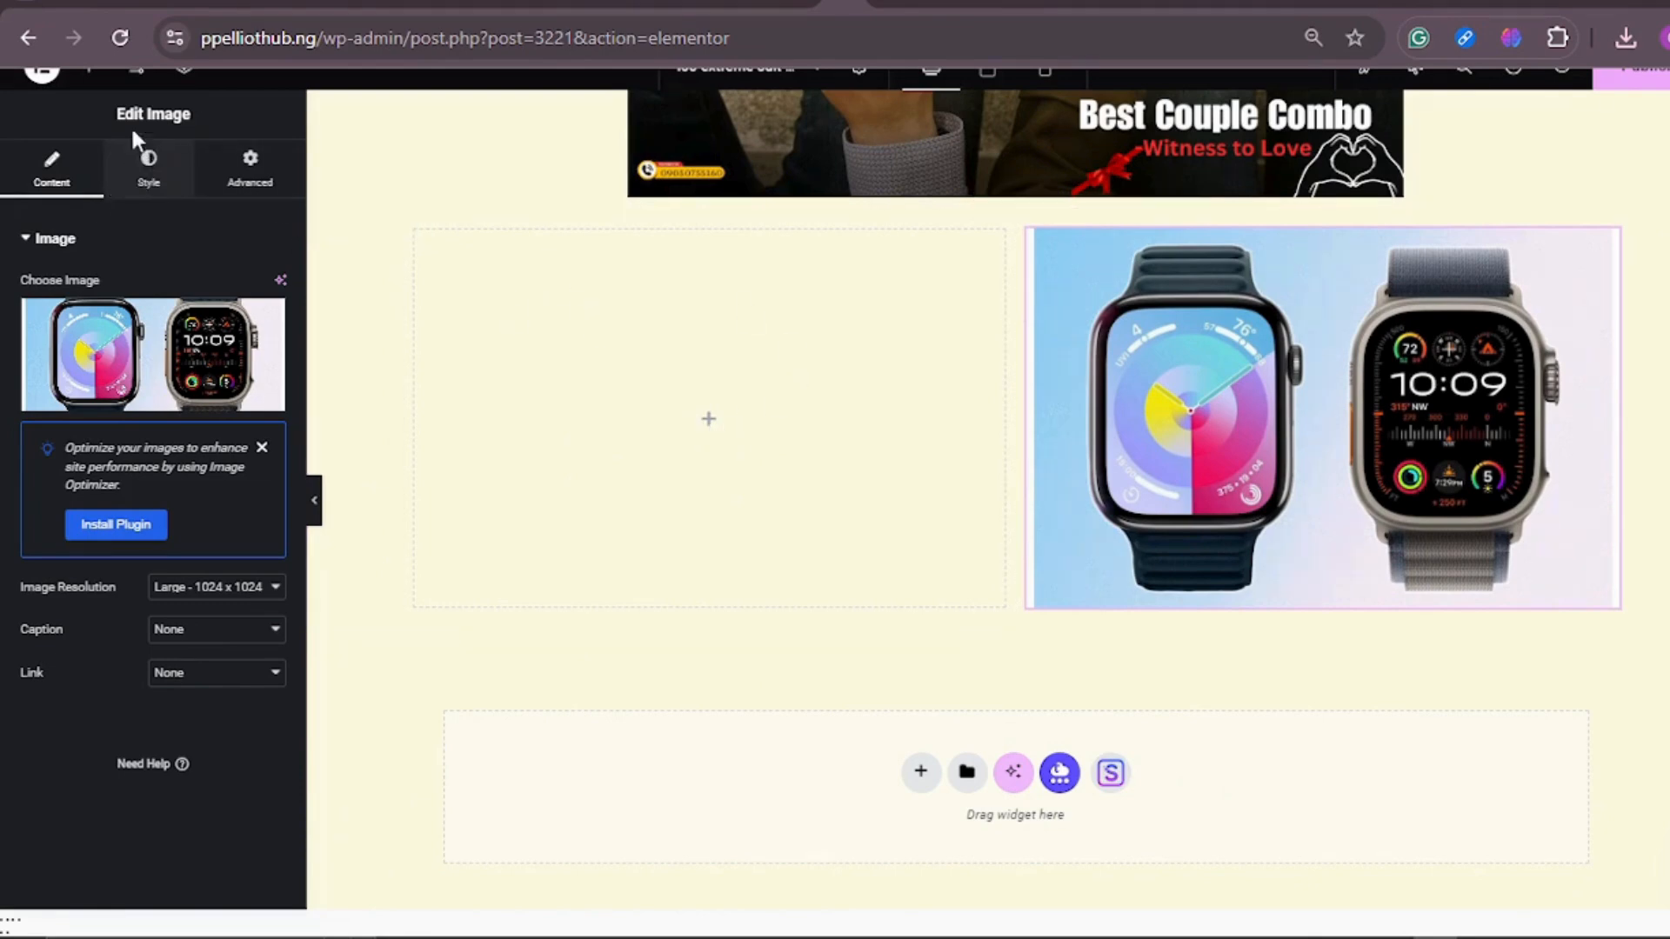
# Step: Check the reference's 12in1 section and place a Fancy Text widget in the container's empty left column
pyautogui.click(90, 72)
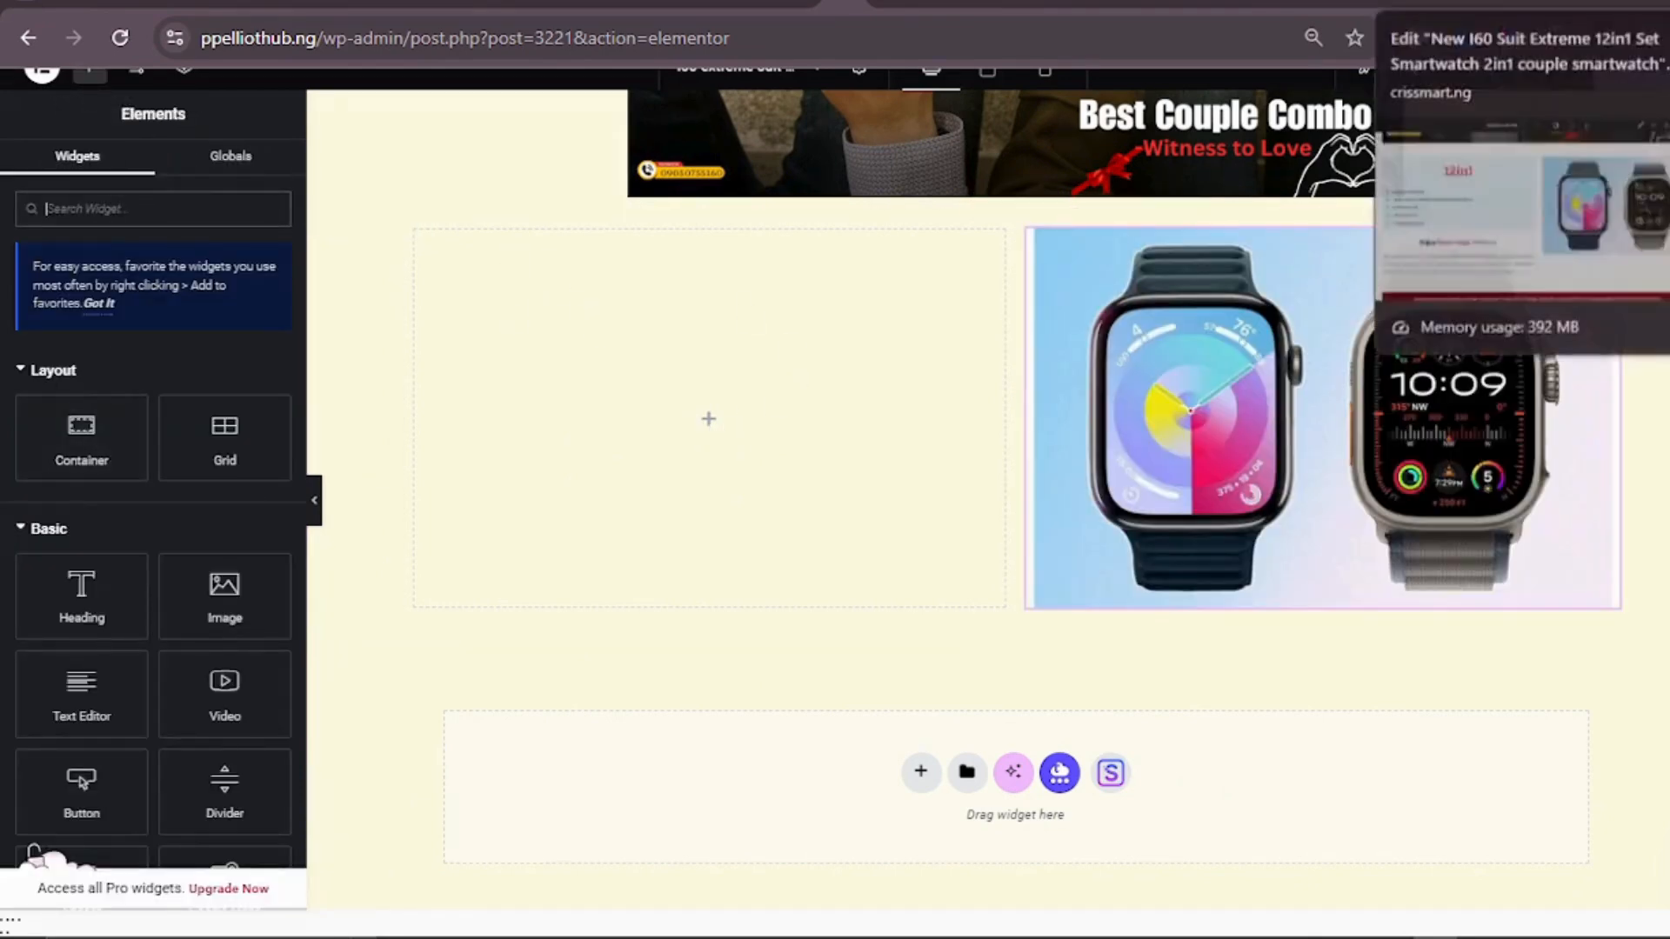
pyautogui.click(1409, 7)
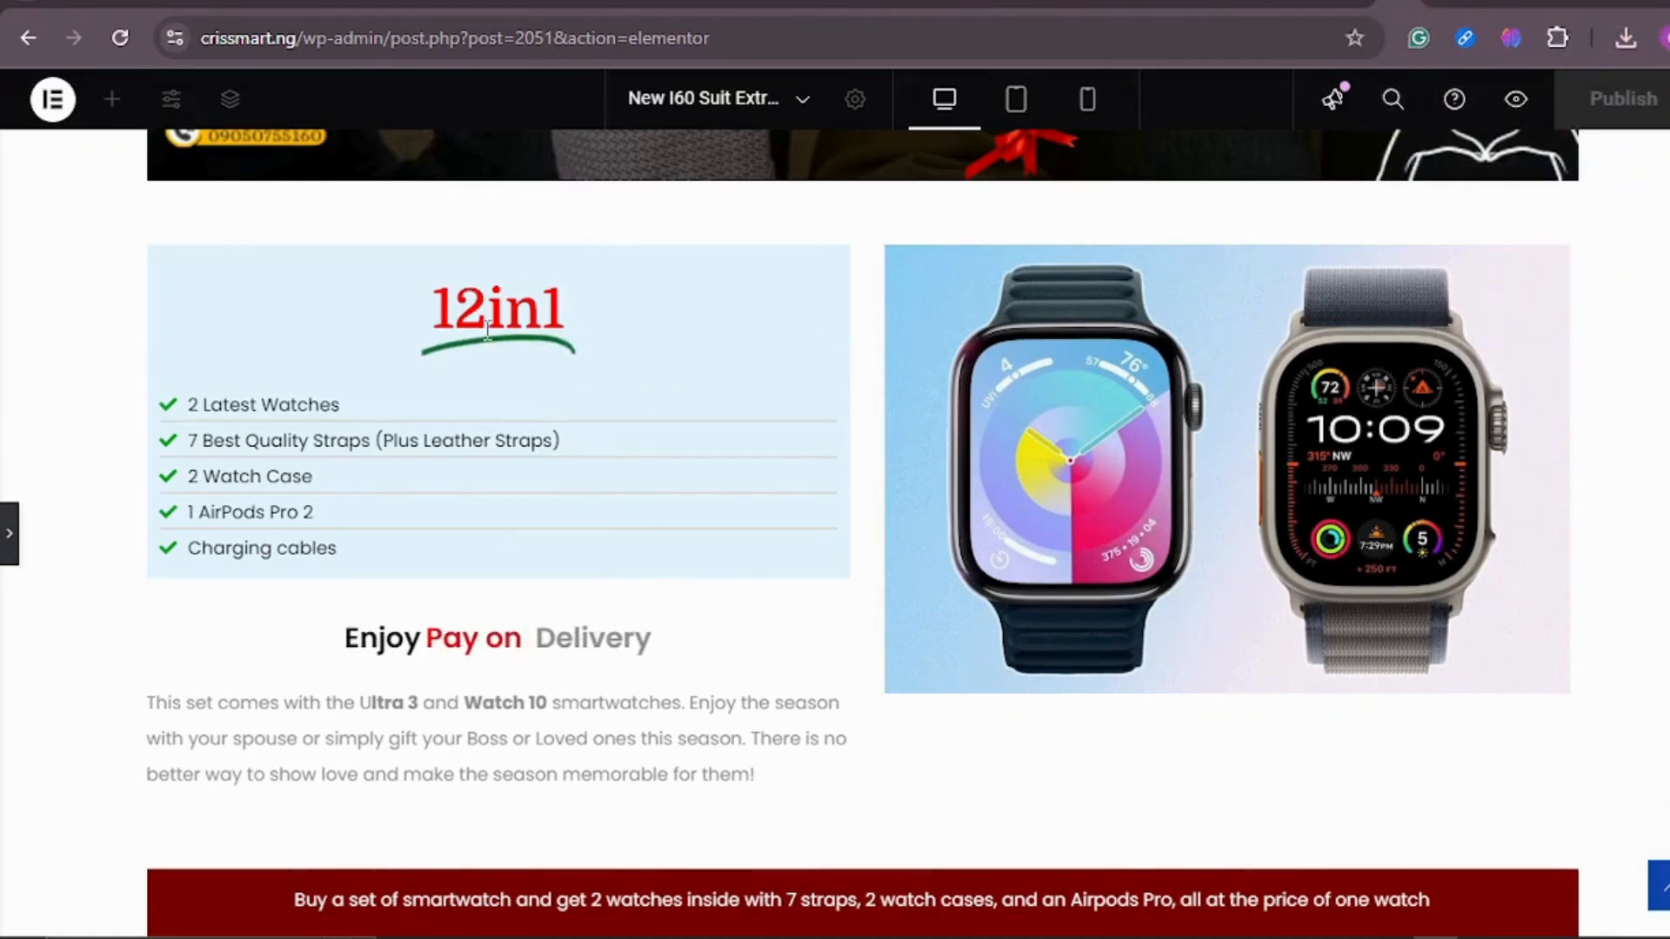
pyautogui.click(847, 4)
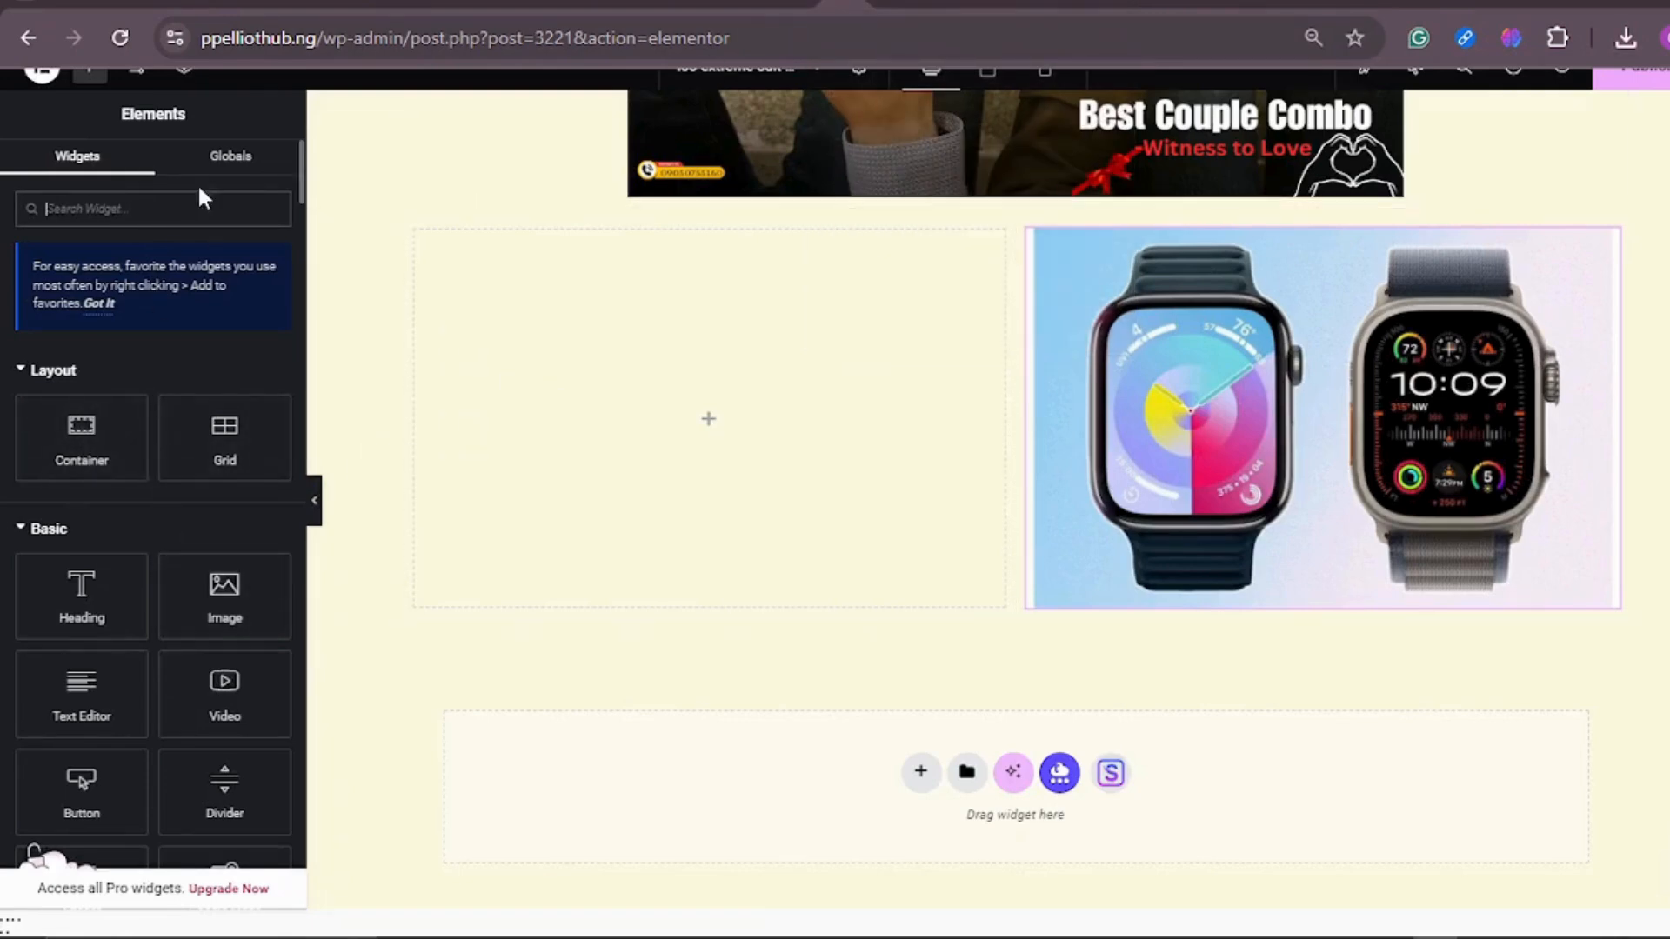
pyautogui.click(152, 203)
pyautogui.write('FANC')
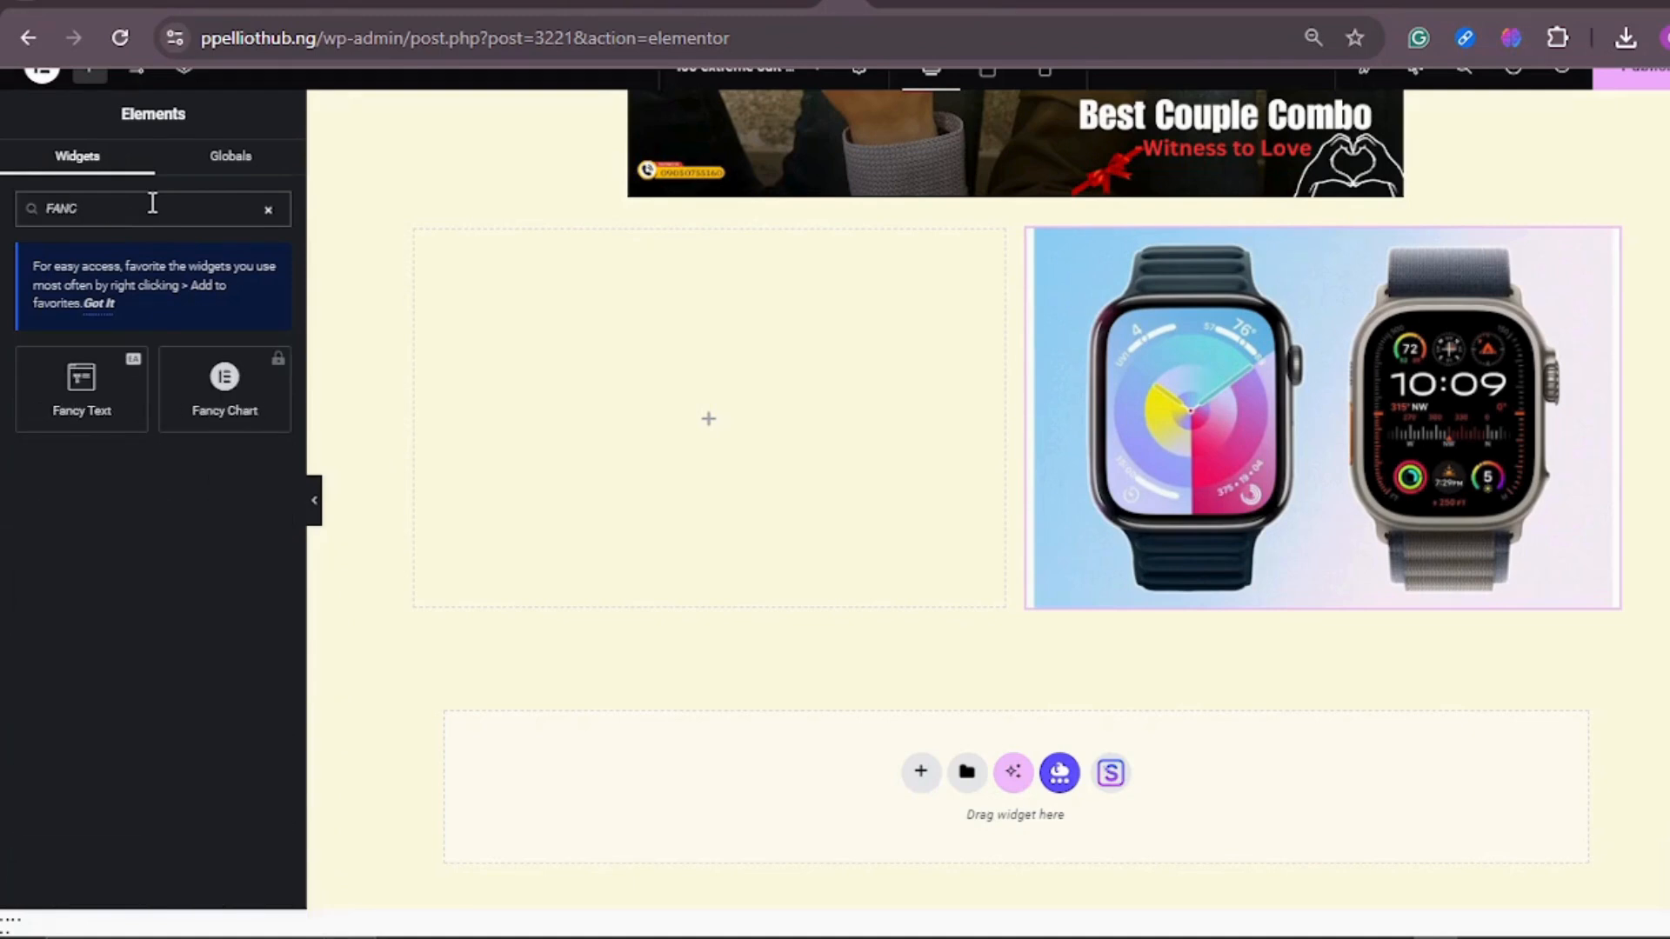
pyautogui.moveTo(87, 402); pyautogui.dragTo(743, 407)
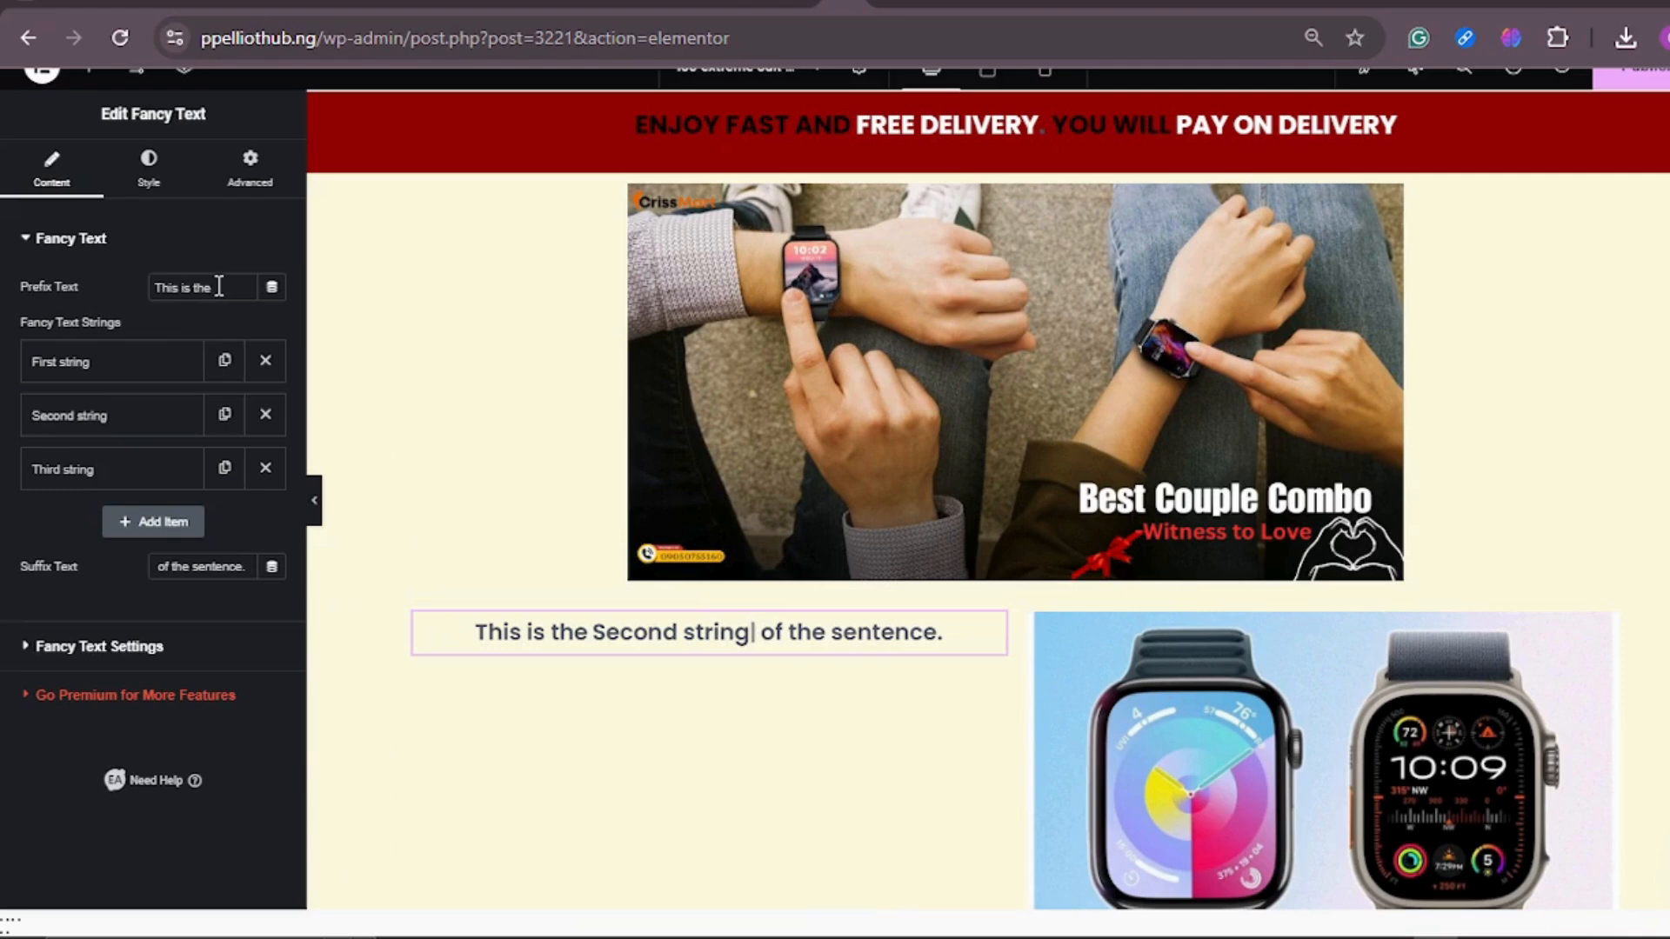
# Step: Replace the first fancy text string with PROMO, keeping the prefix text "This is the"
pyautogui.moveTo(217, 287); pyautogui.dragTo(141, 288)
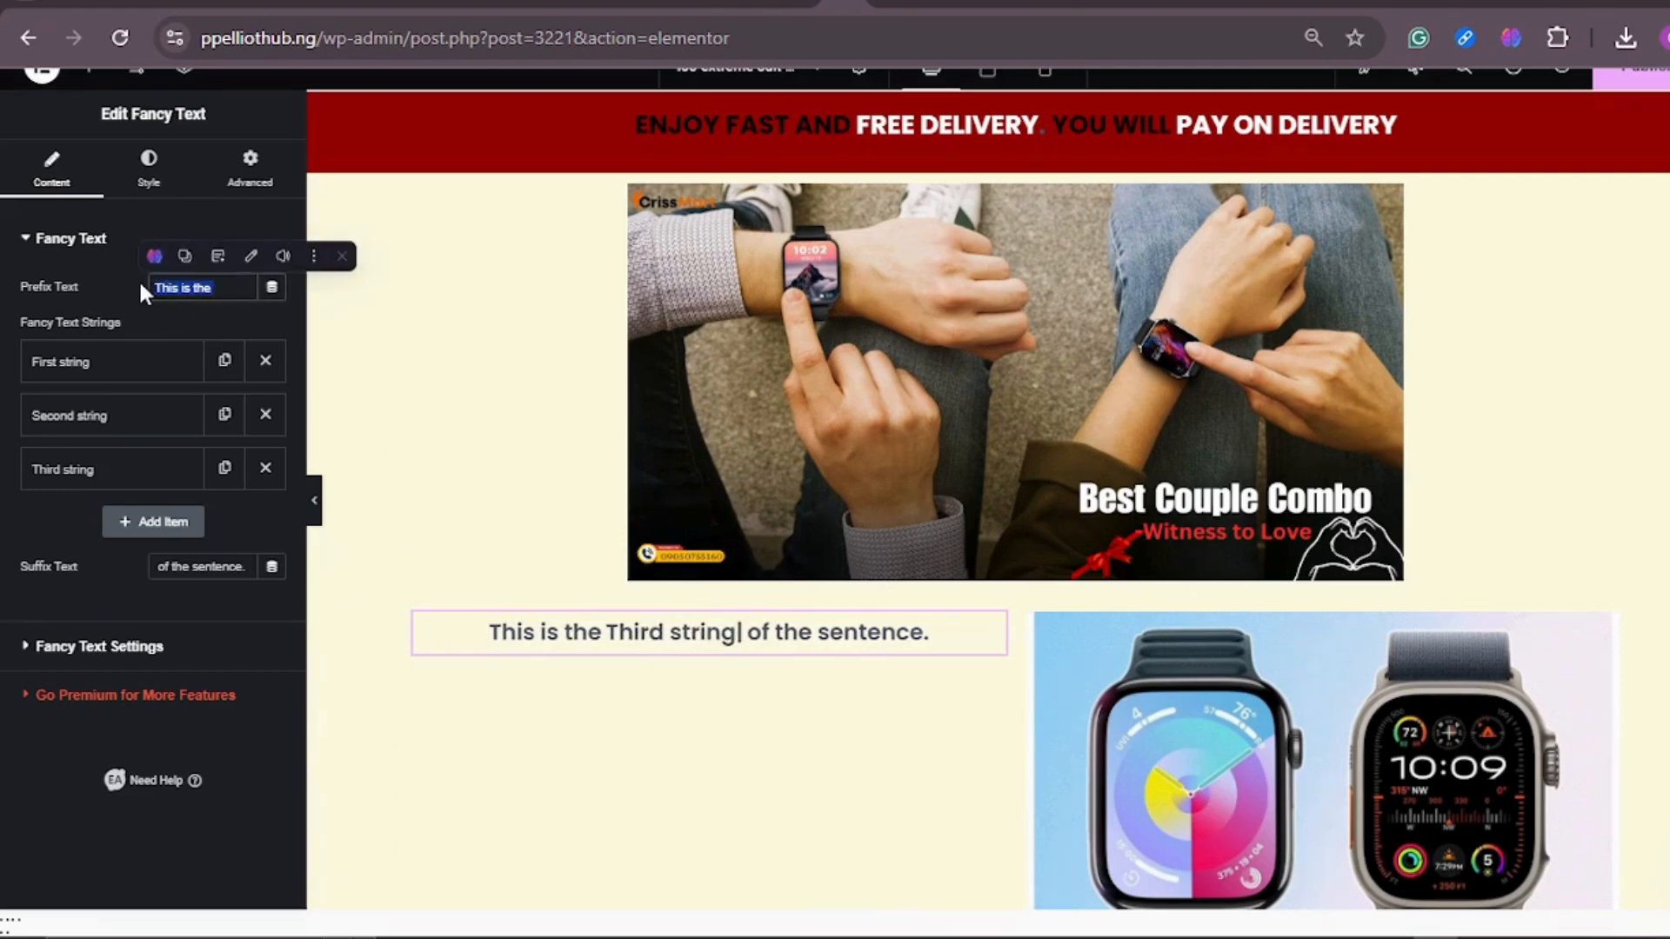
pyautogui.click(214, 289)
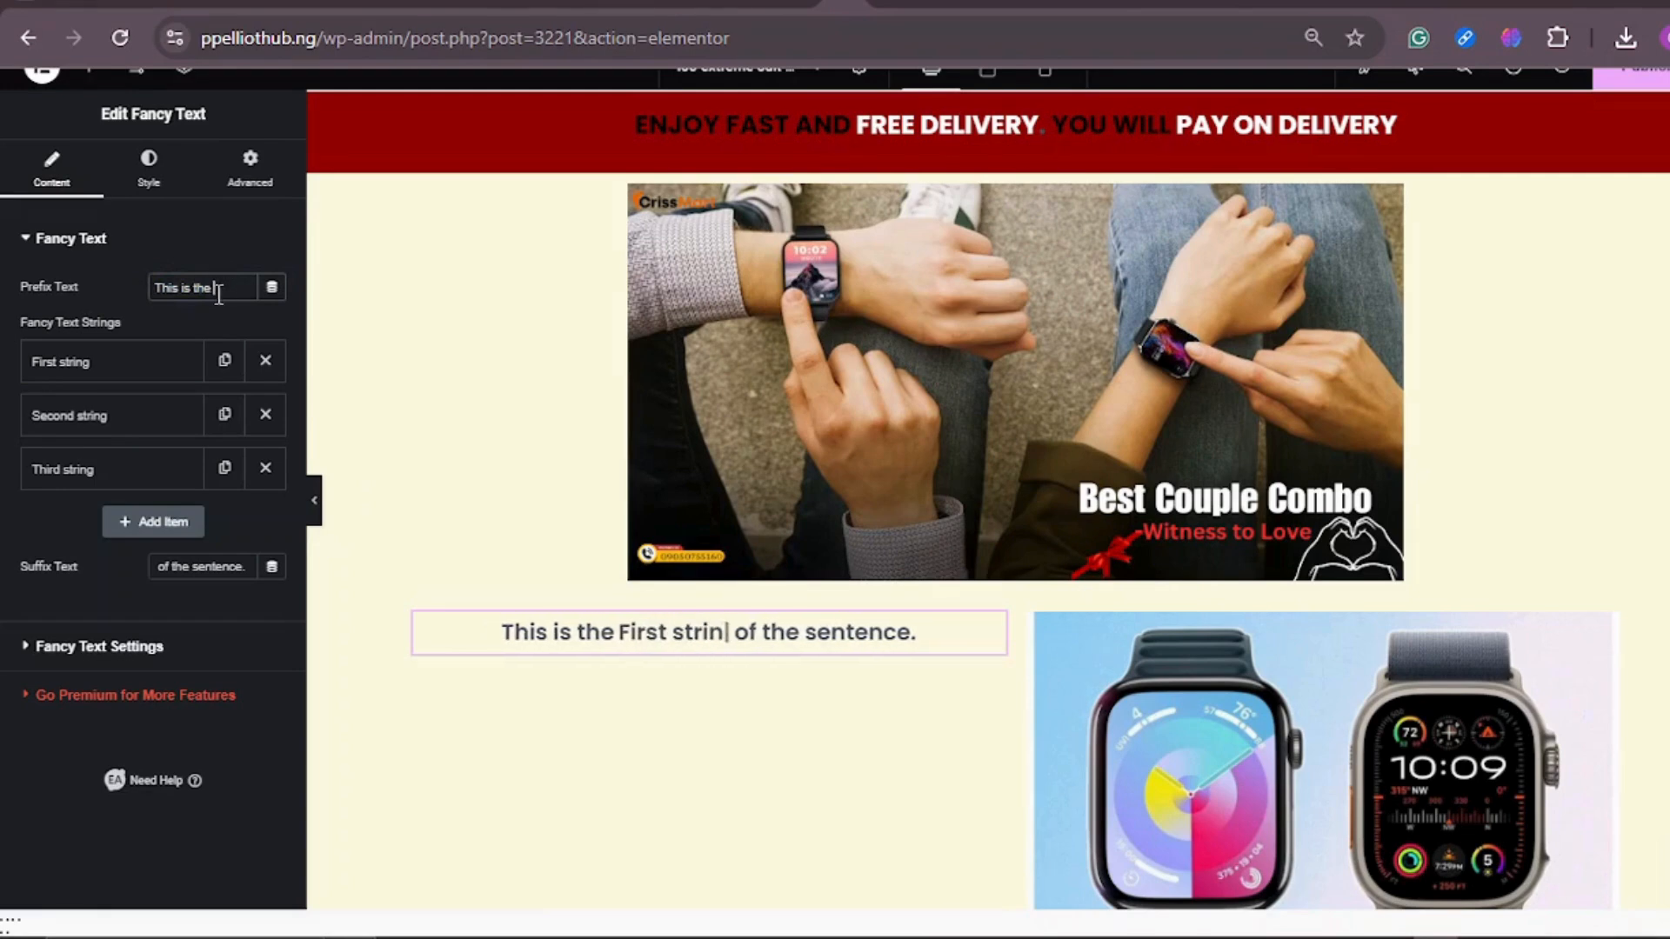
pyautogui.click(111, 365)
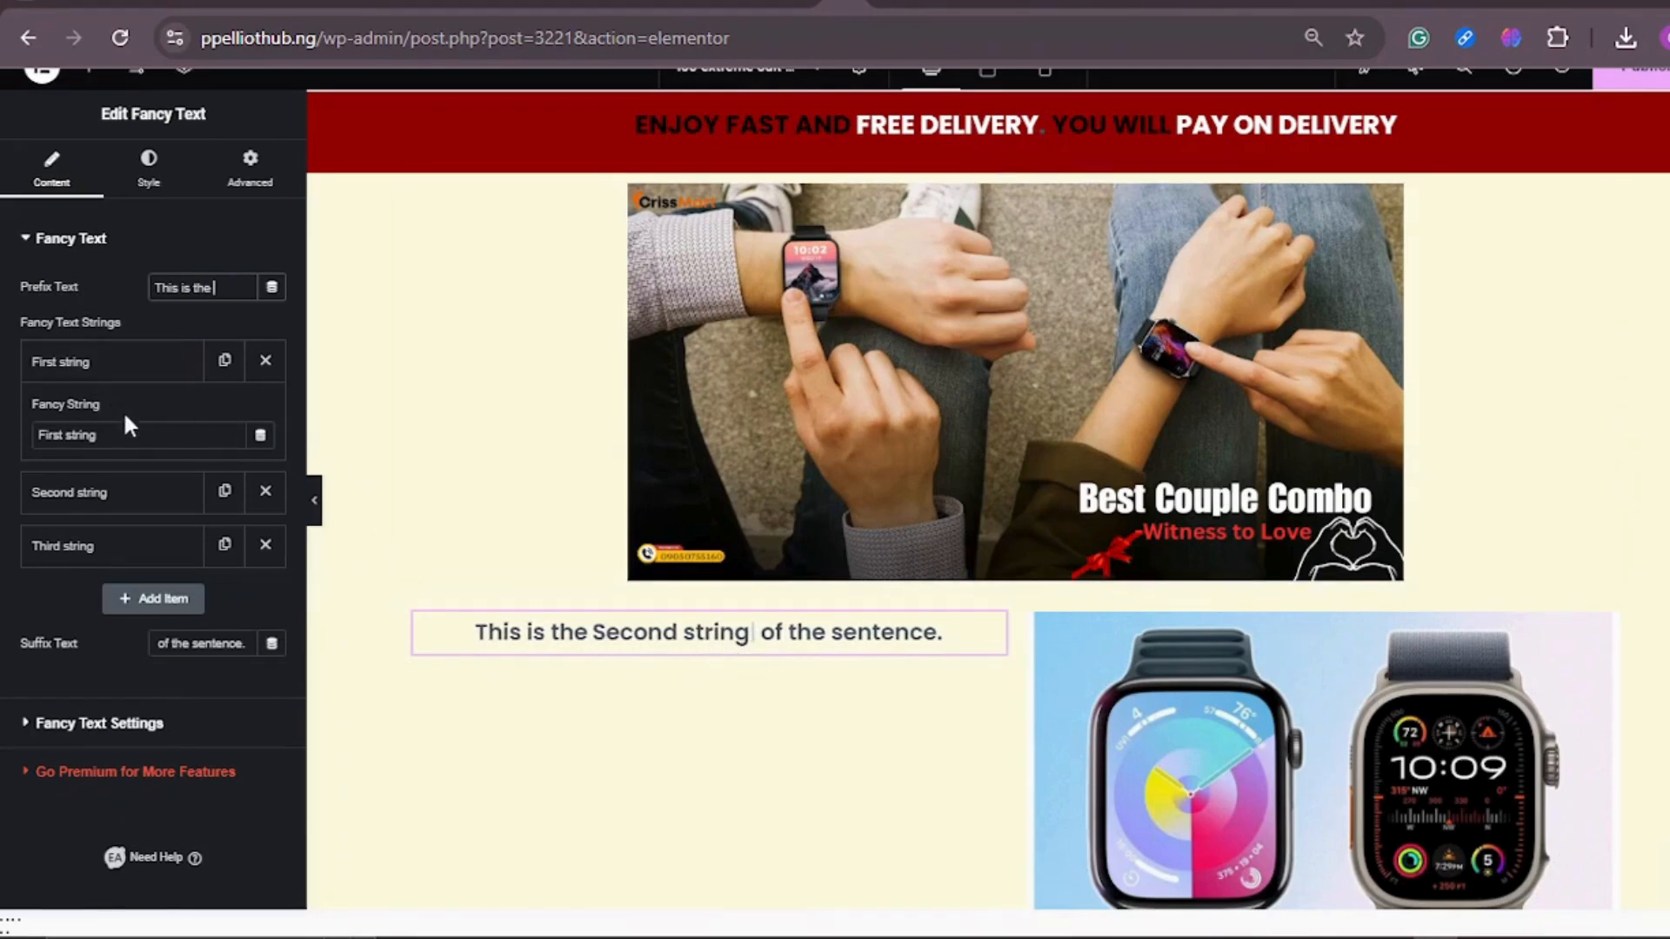
pyautogui.click(127, 438)
pyautogui.press('BackSpace')
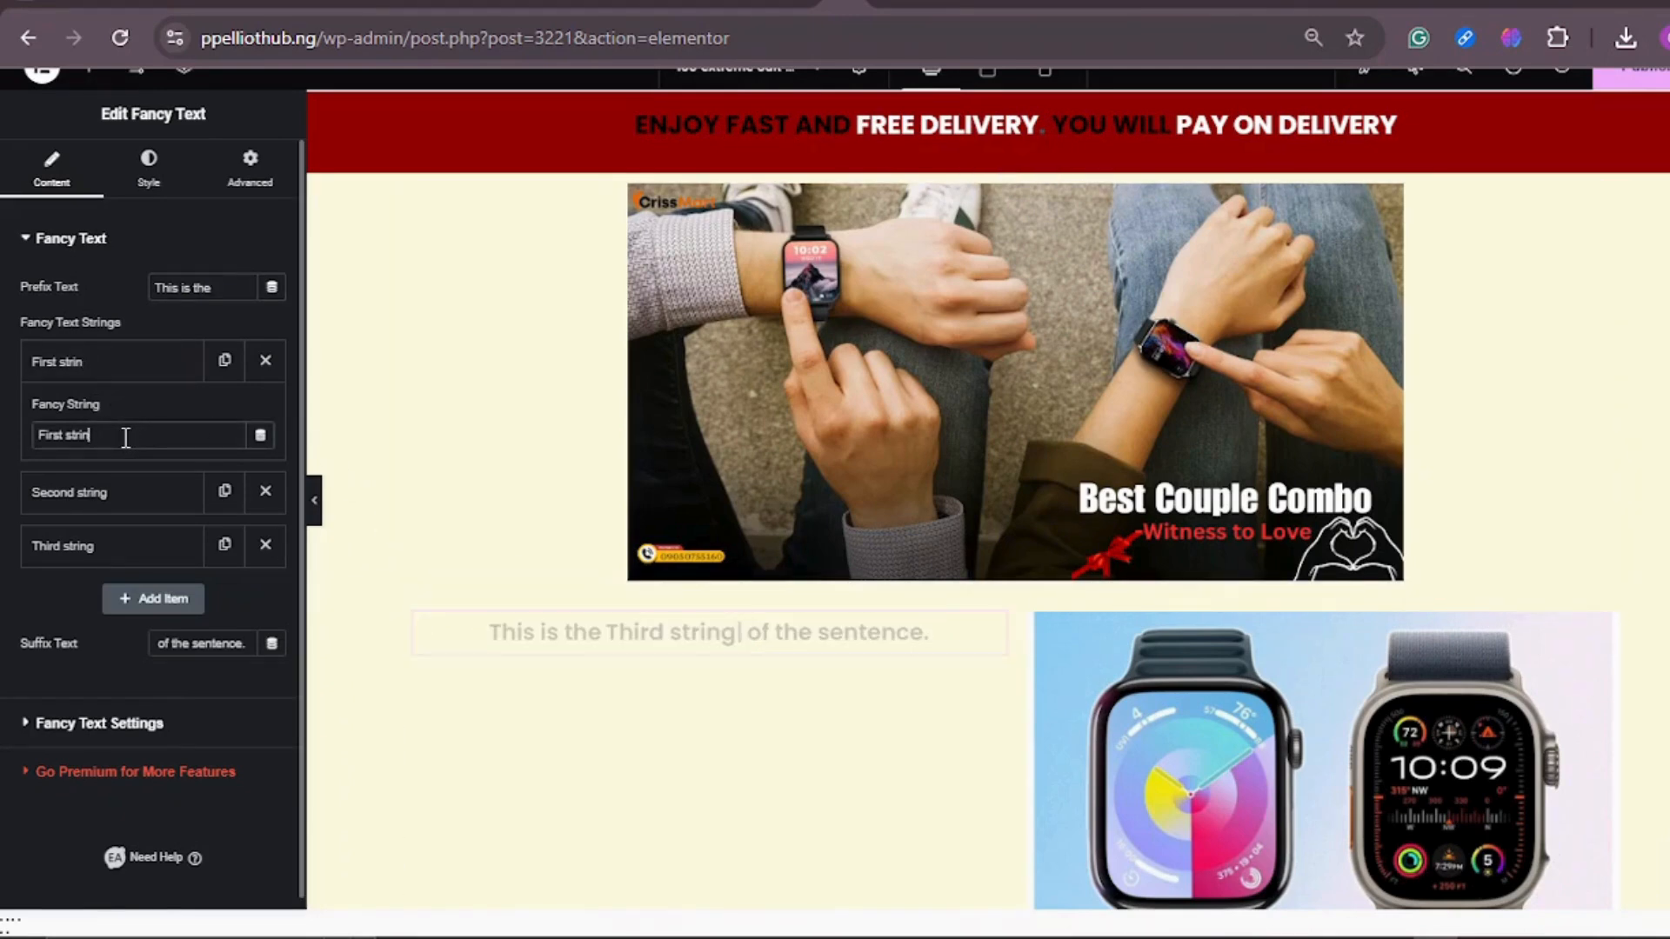
pyautogui.write('PROMO')
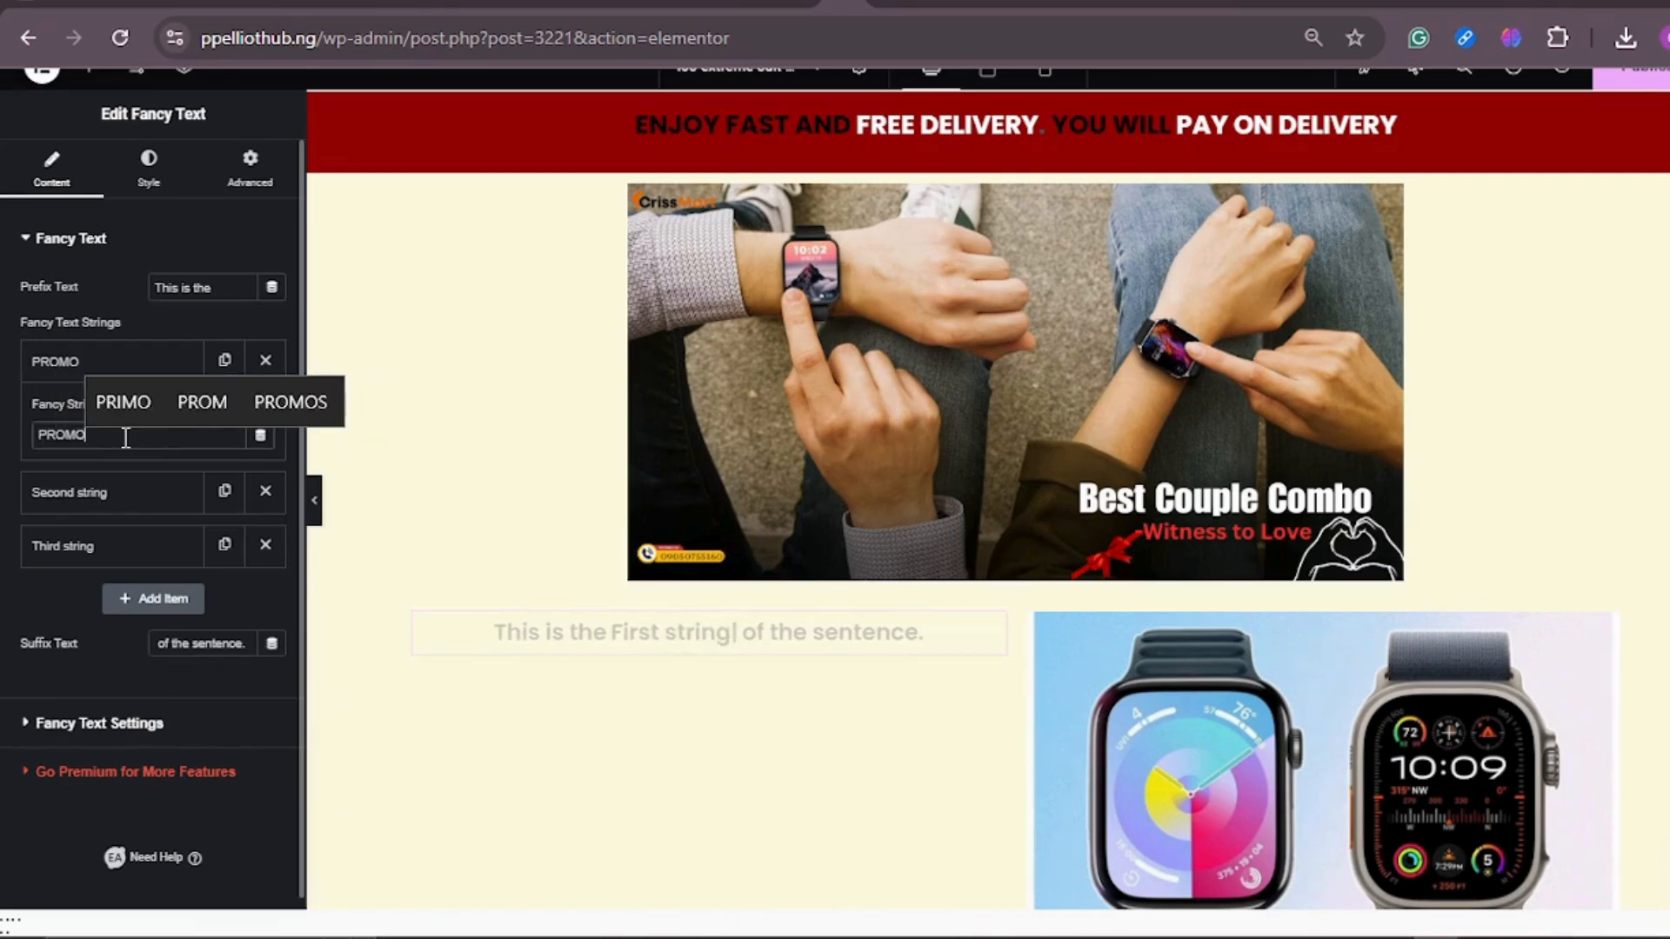
# Step: Replace the second fancy text string with DEAL
pyautogui.click(130, 497)
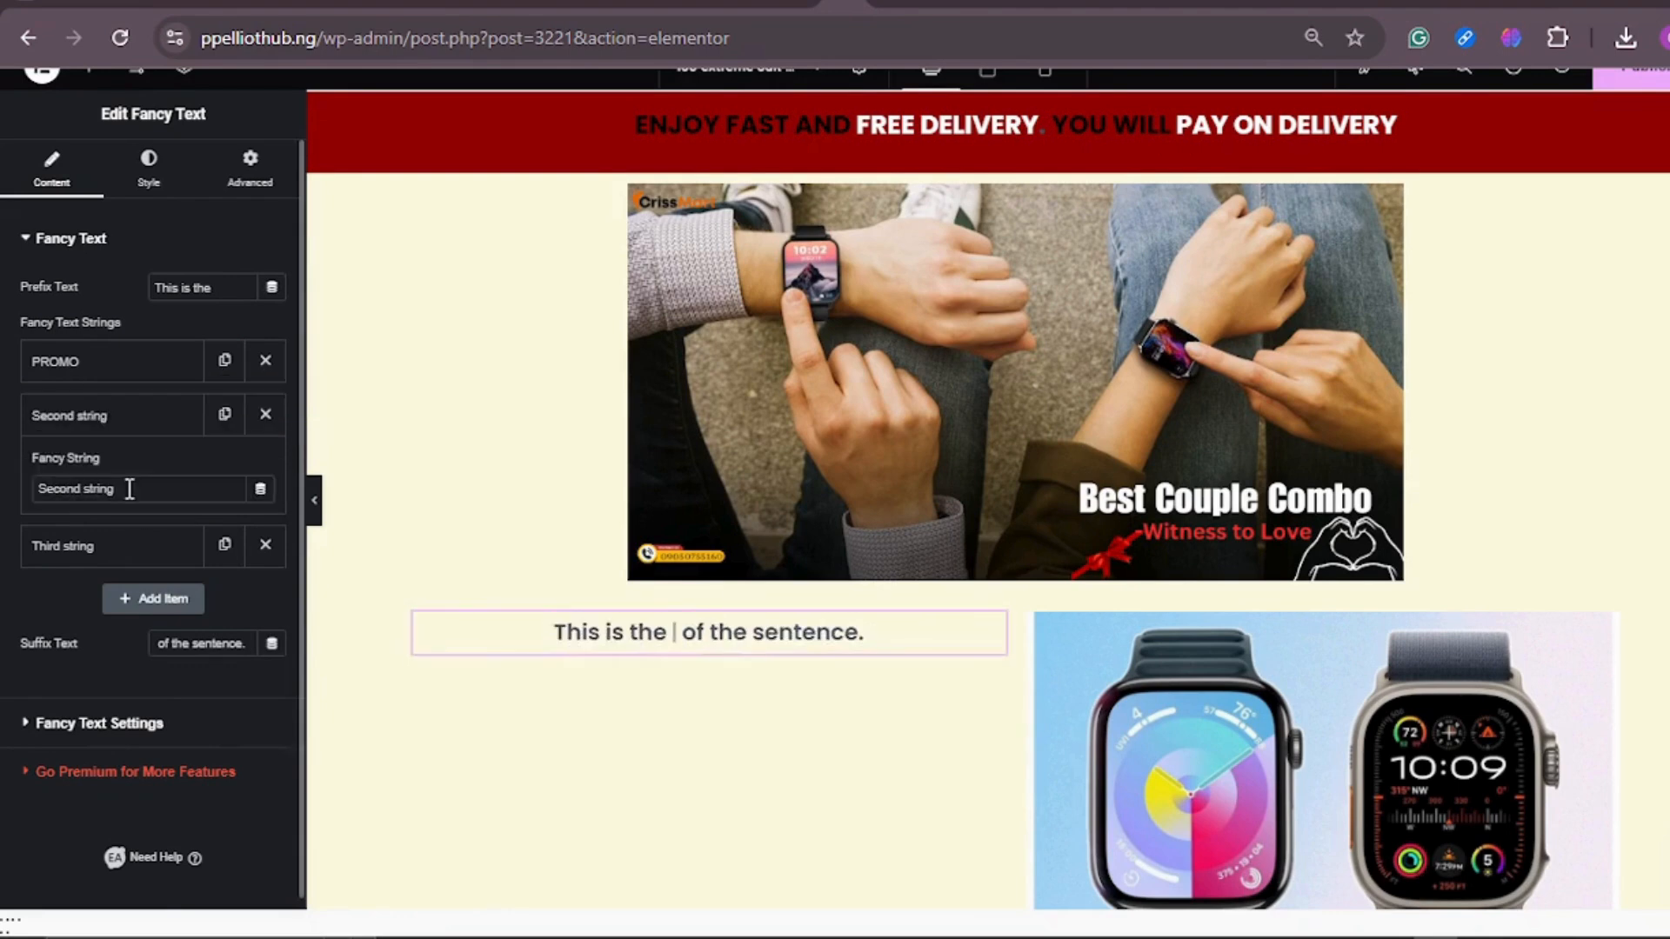
pyautogui.press('BackSpace')
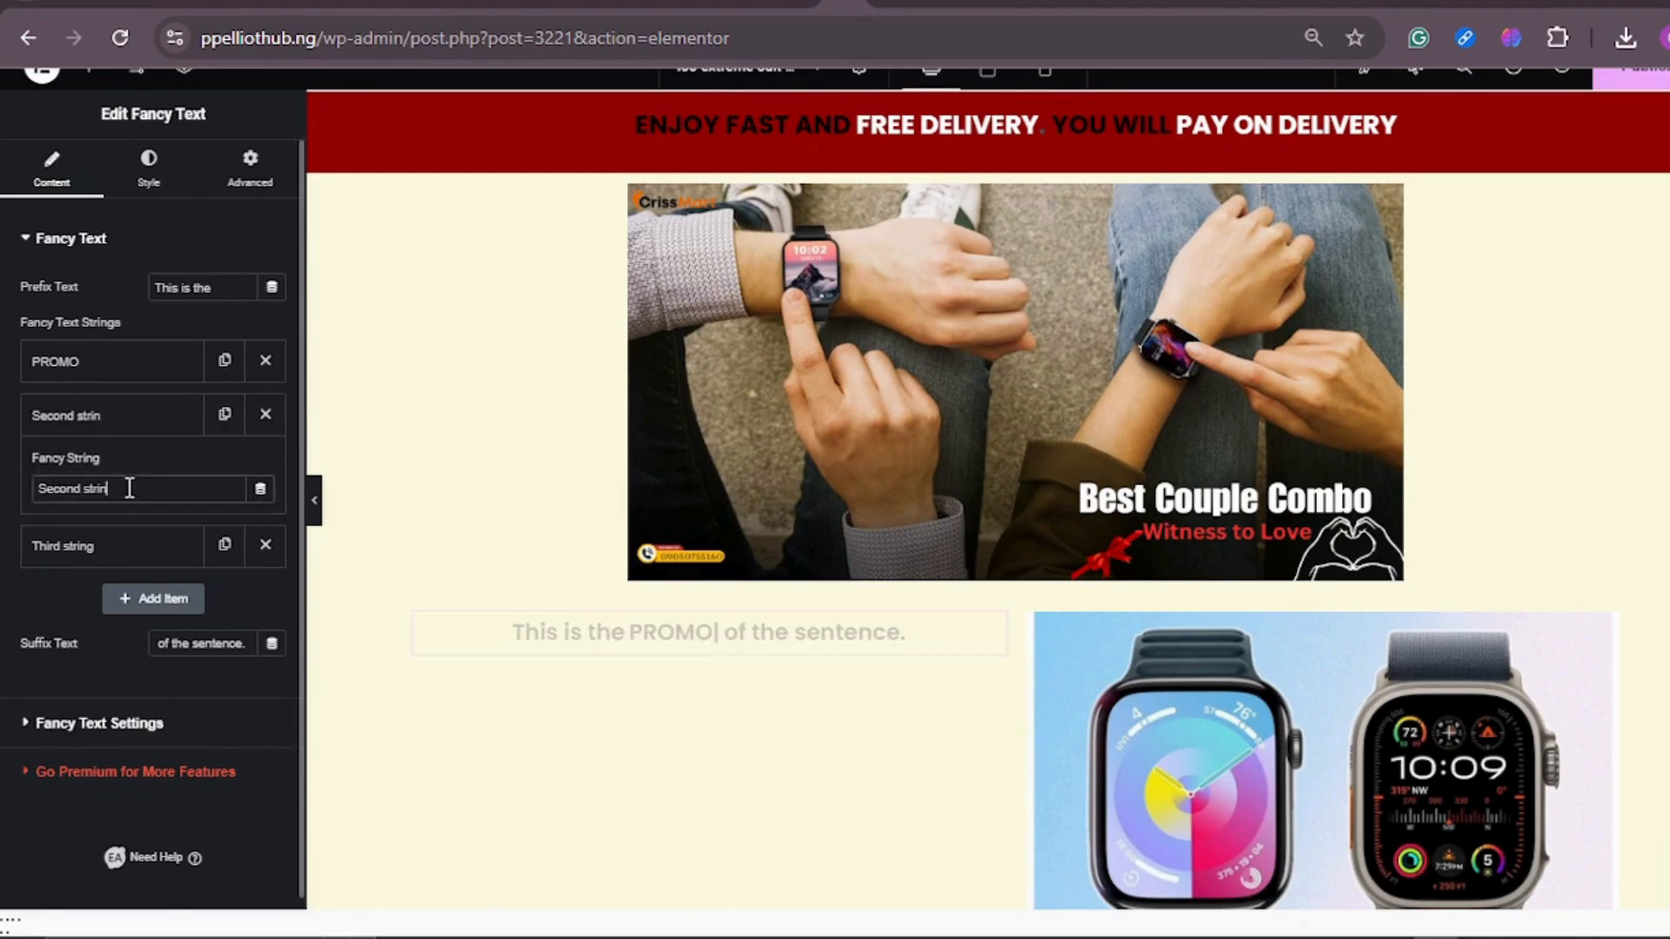
pyautogui.press('BackSpace')
pyautogui.press('BackSpace')
pyautogui.press('BackSpace')
pyautogui.press('BackSpace')
pyautogui.press('BackSpace')
pyautogui.press('BackSpace')
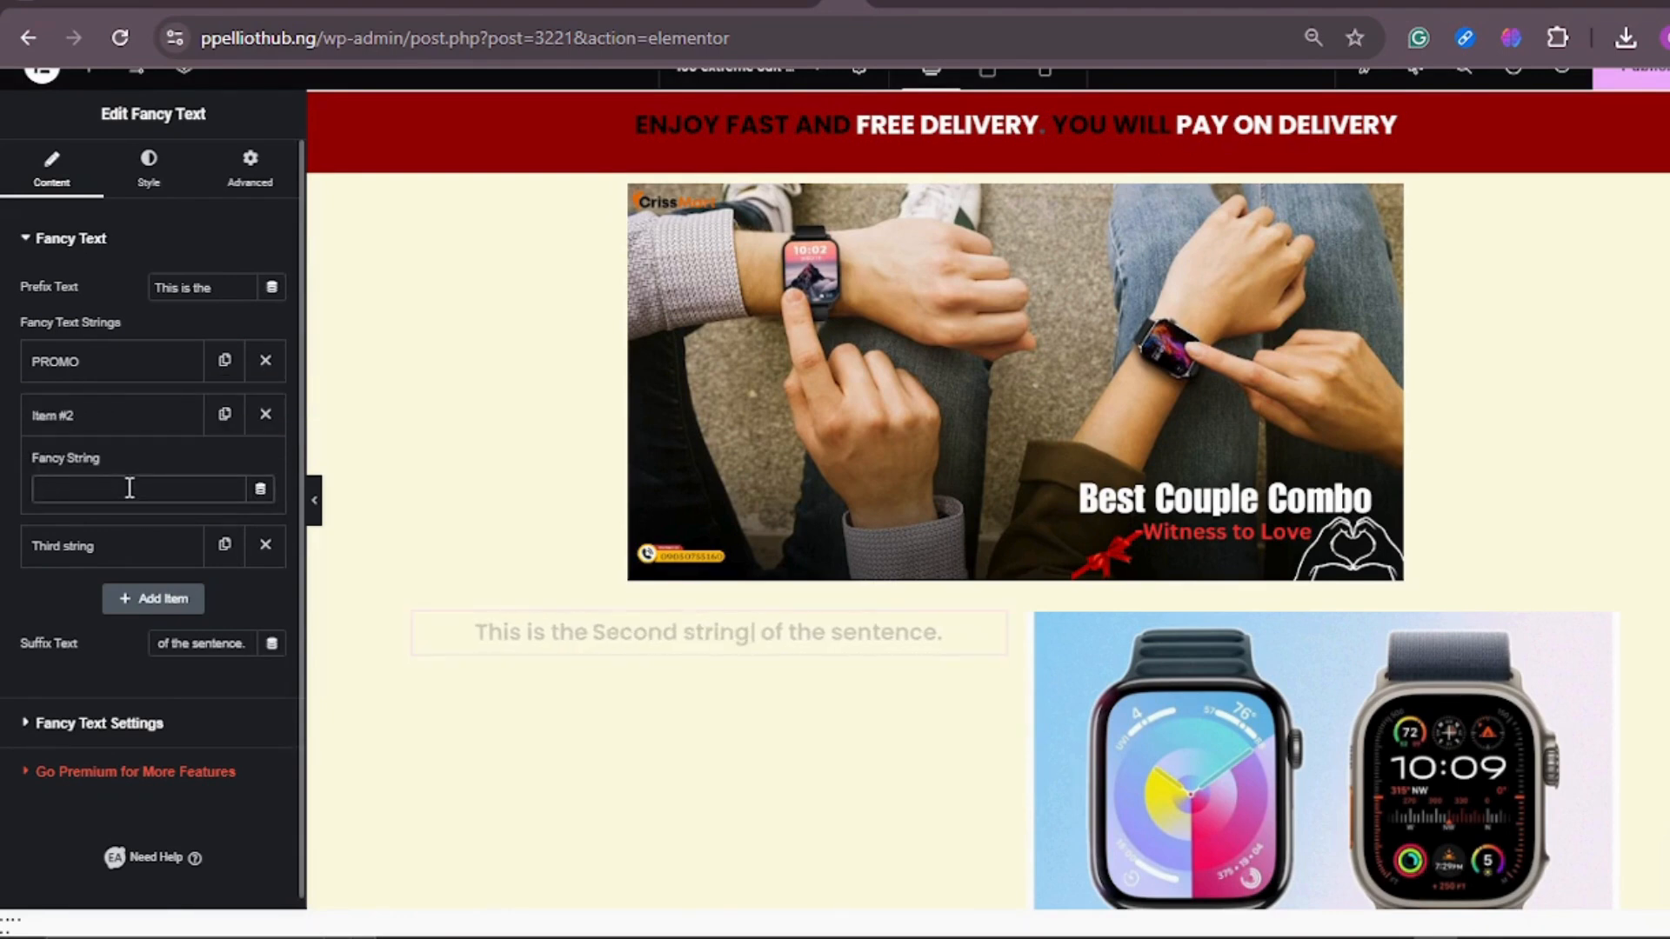
pyautogui.write('DEA')
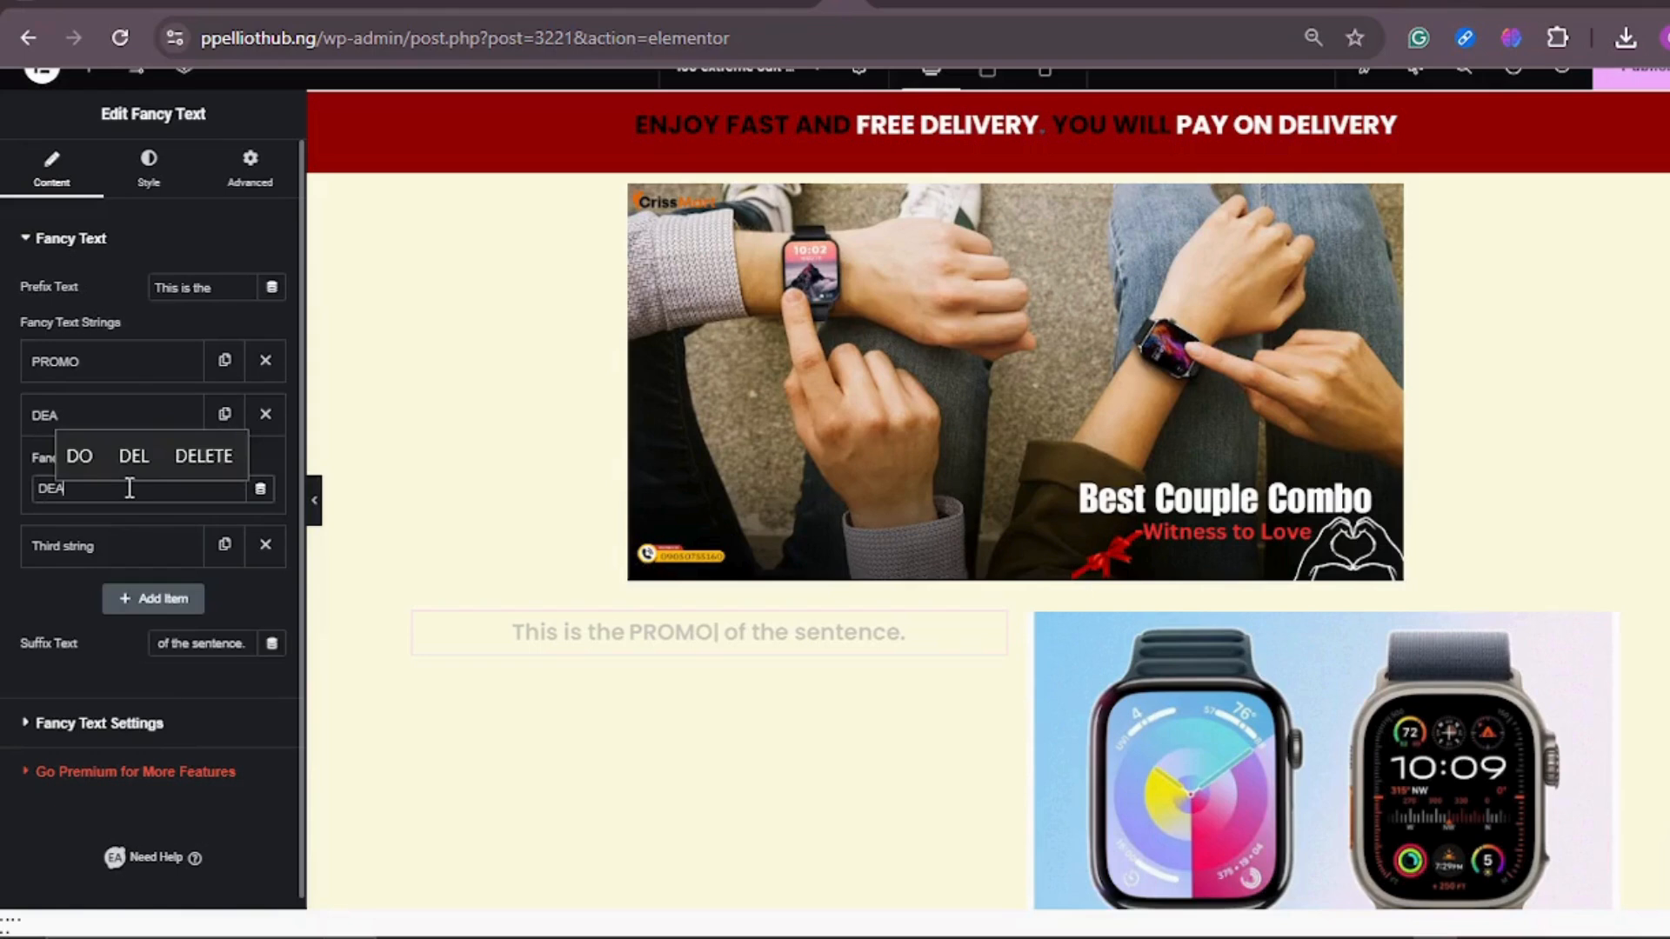
pyautogui.write('L')
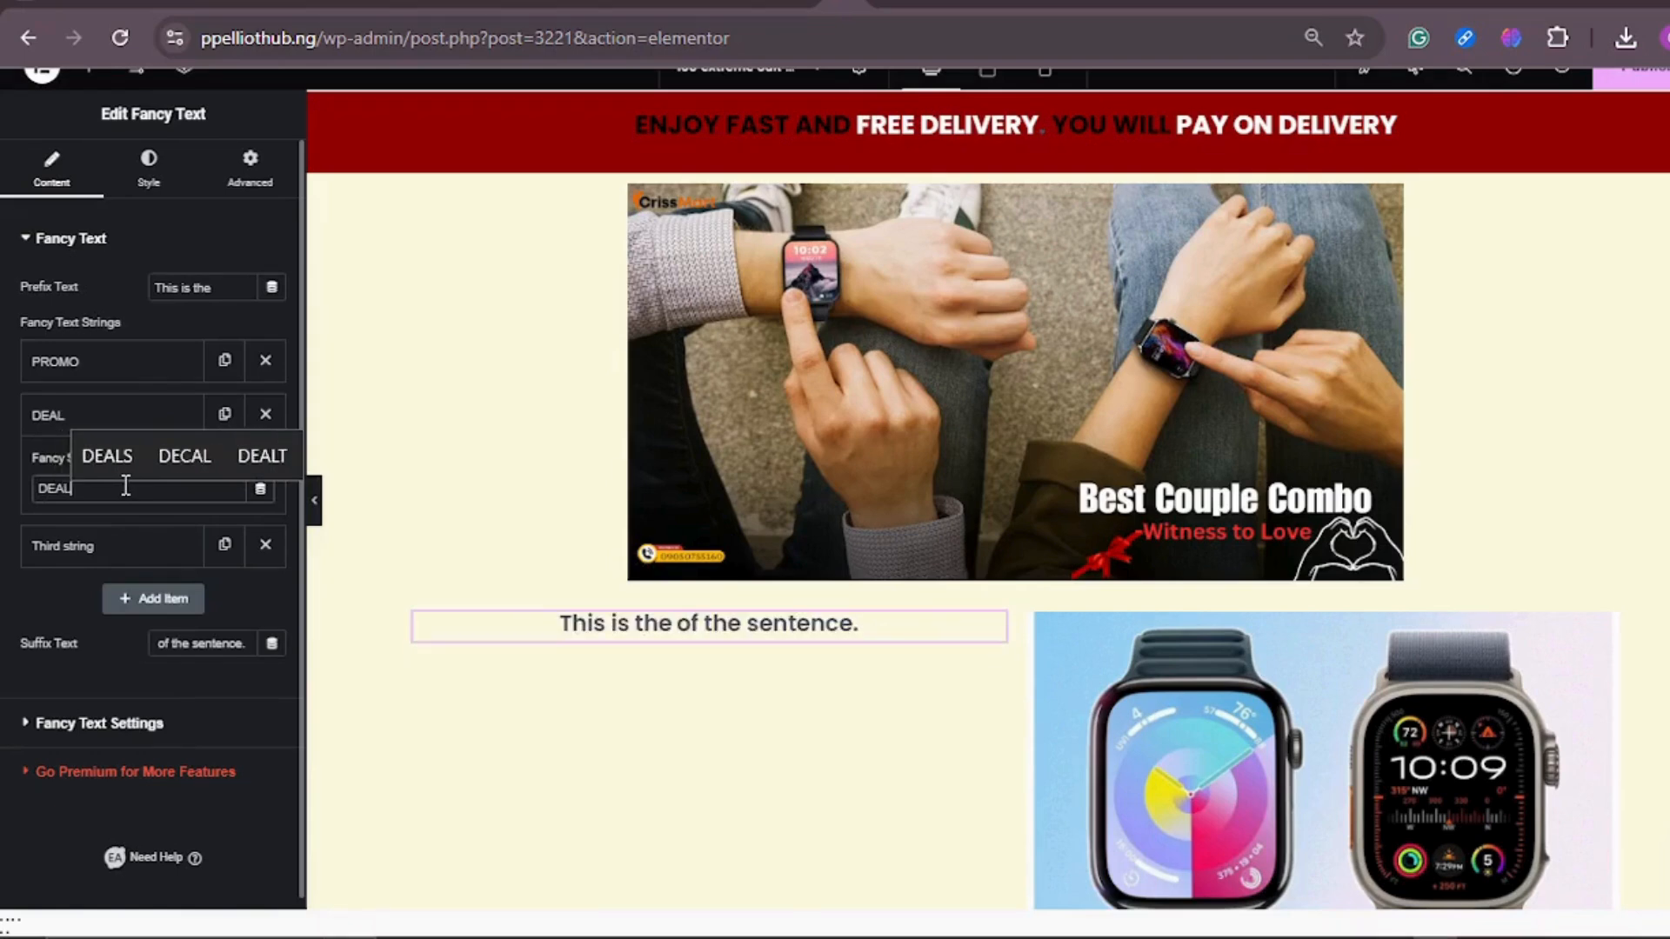
# Step: Replace the third fancy text string with BEST SALES
pyautogui.click(137, 552)
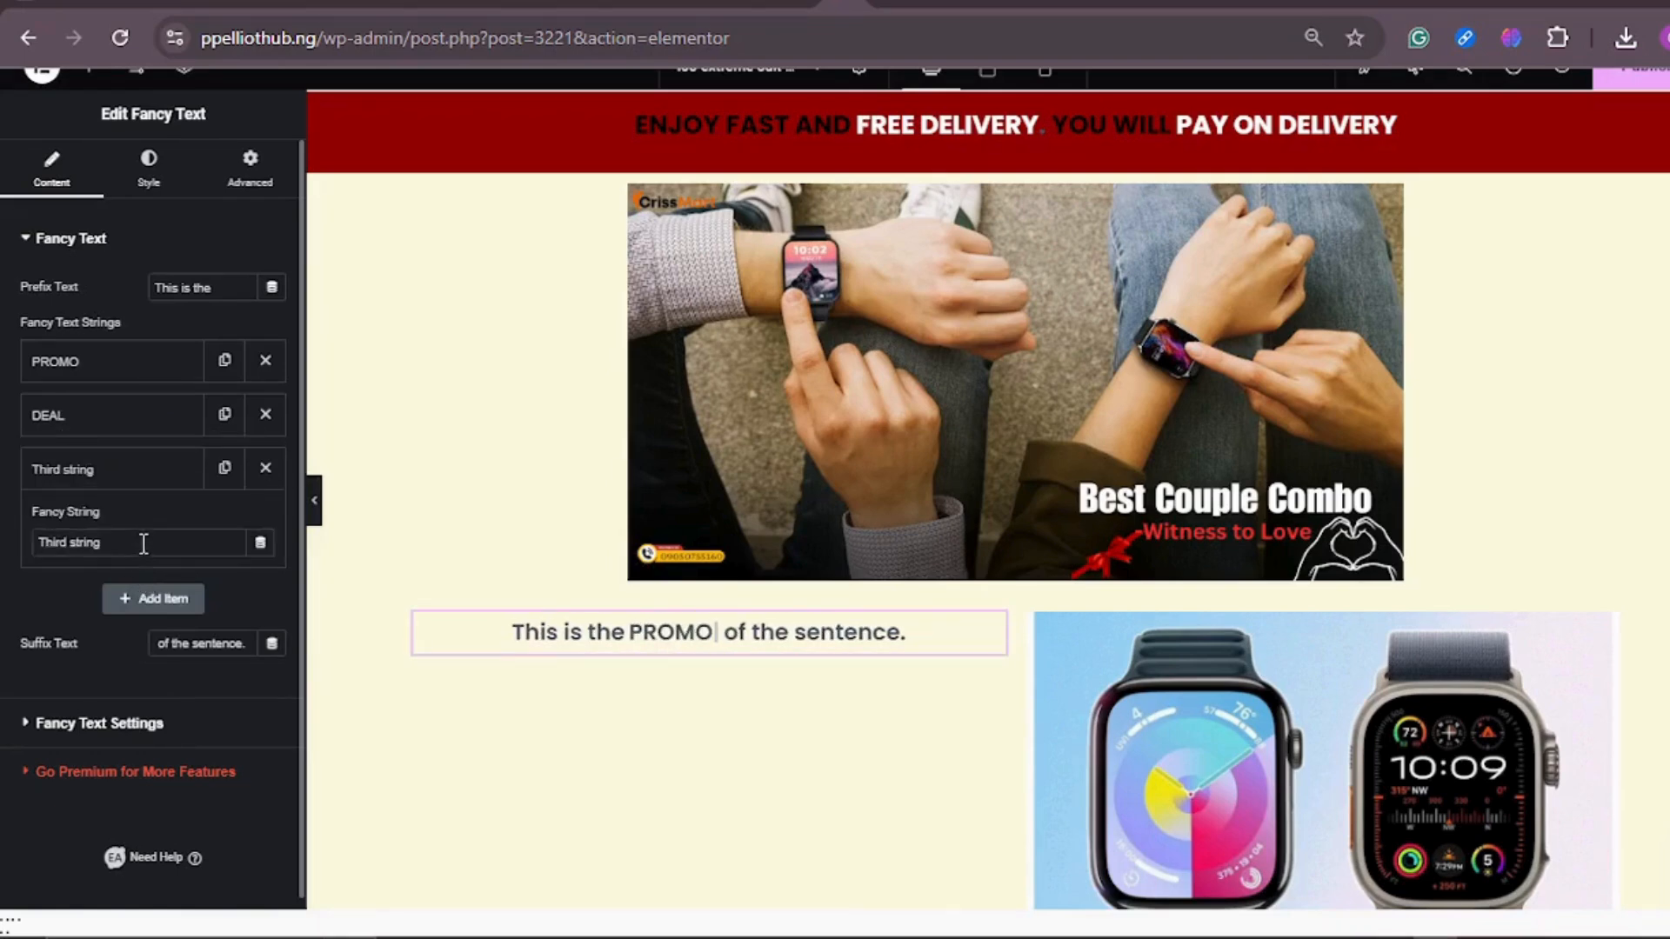
pyautogui.press('BackSpace')
pyautogui.press('BackSpace')
pyautogui.press('BackSpace')
pyautogui.press('BackSpace')
pyautogui.press('BackSpace')
pyautogui.press('BackSpace')
pyautogui.press('BackSpace')
pyautogui.press('BackSpace')
pyautogui.press('BackSpace')
pyautogui.press('BackSpace')
pyautogui.press('BackSpace')
pyautogui.press('BackSpace')
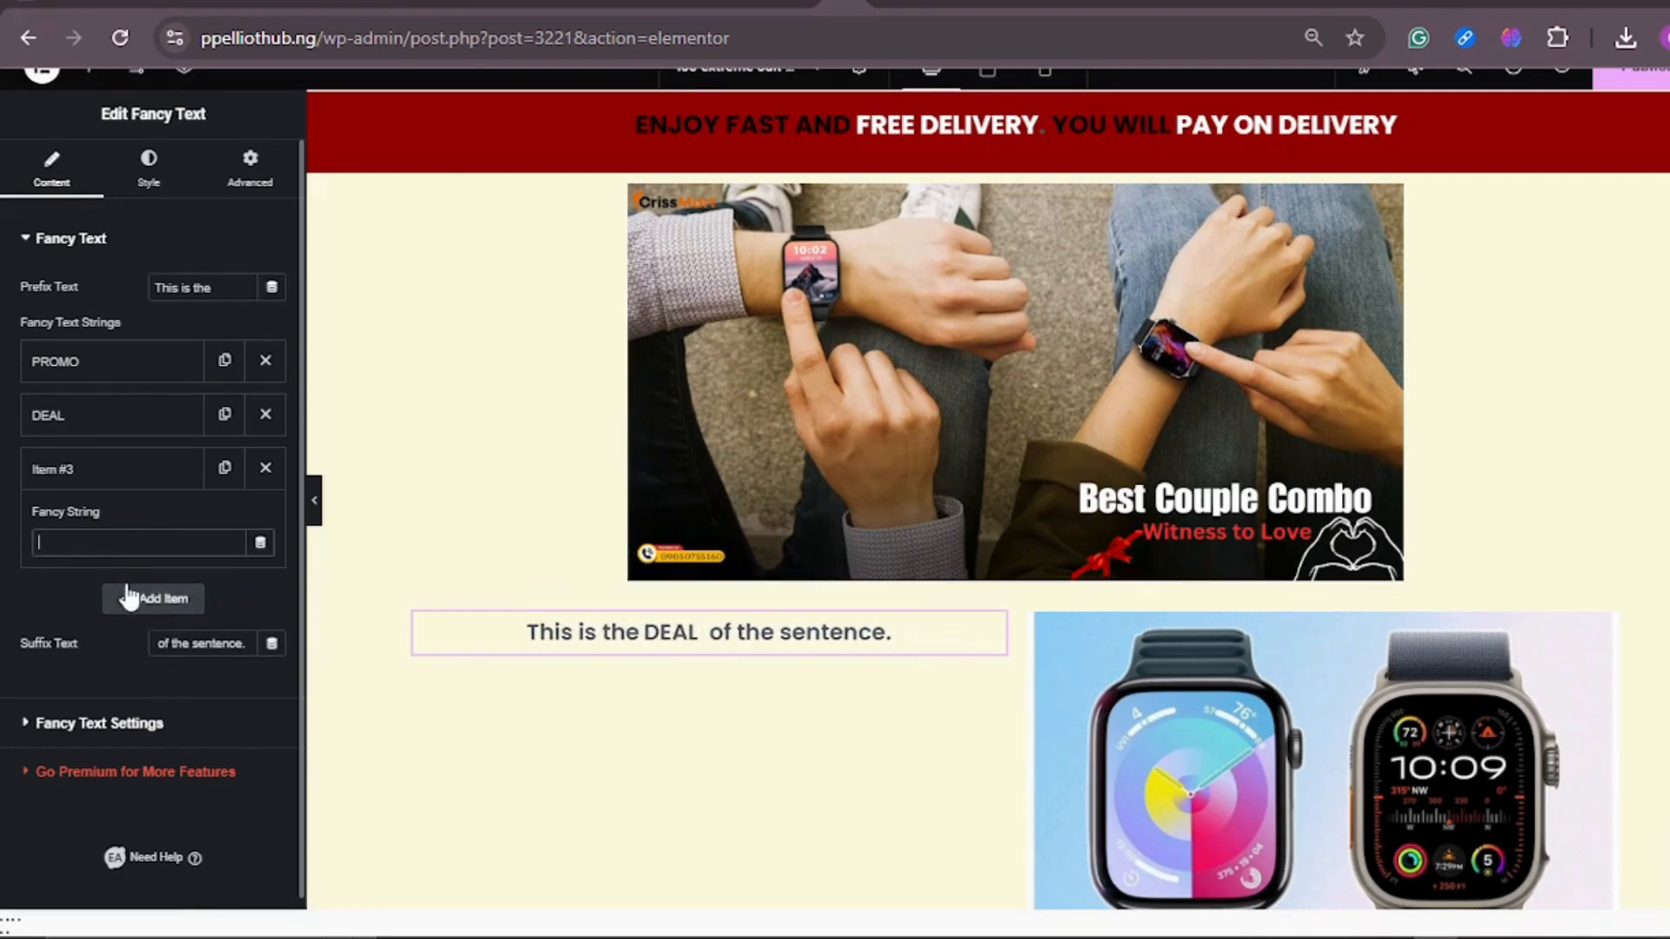
pyautogui.write('BEST')
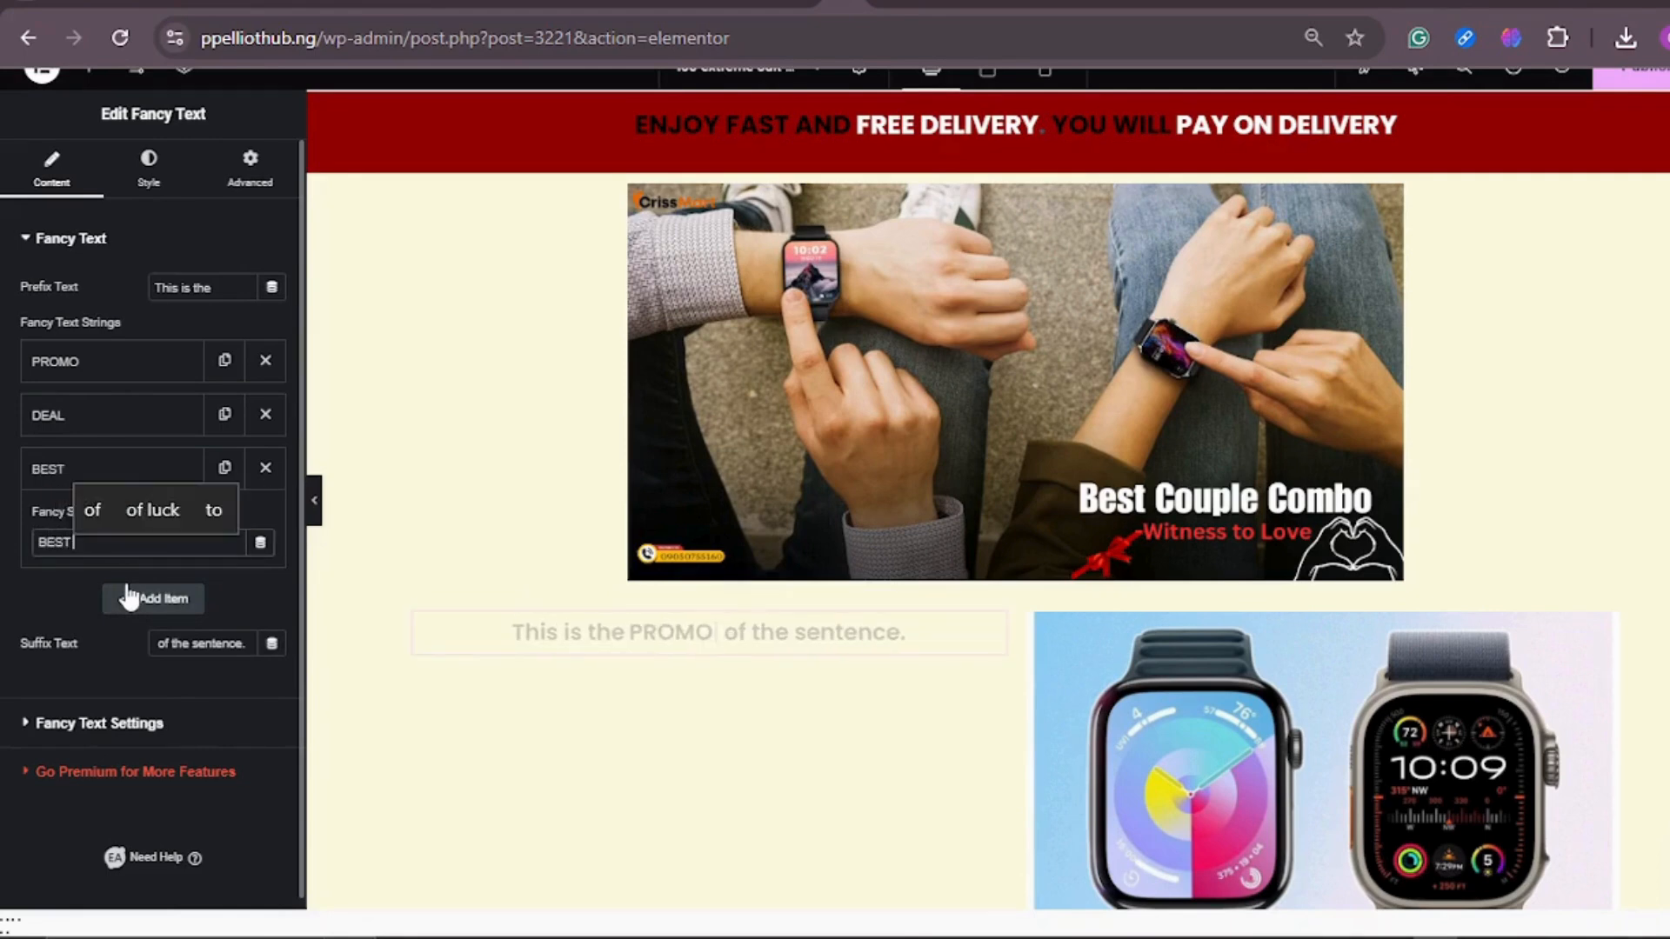
pyautogui.write(' SA')
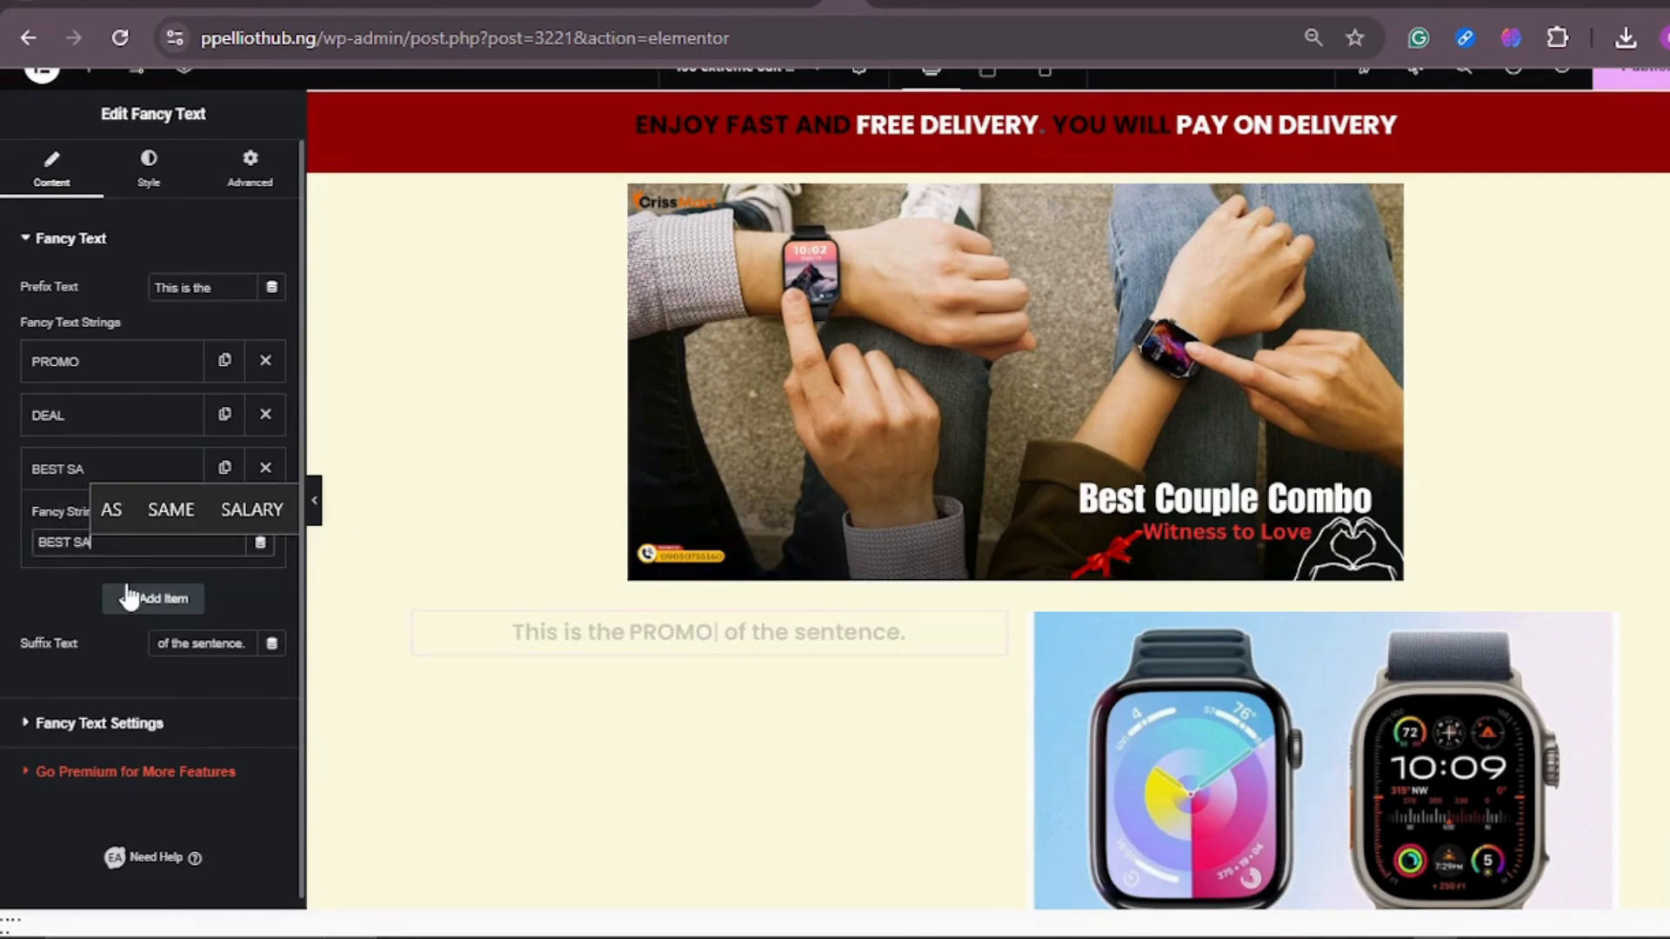
pyautogui.write('LES')
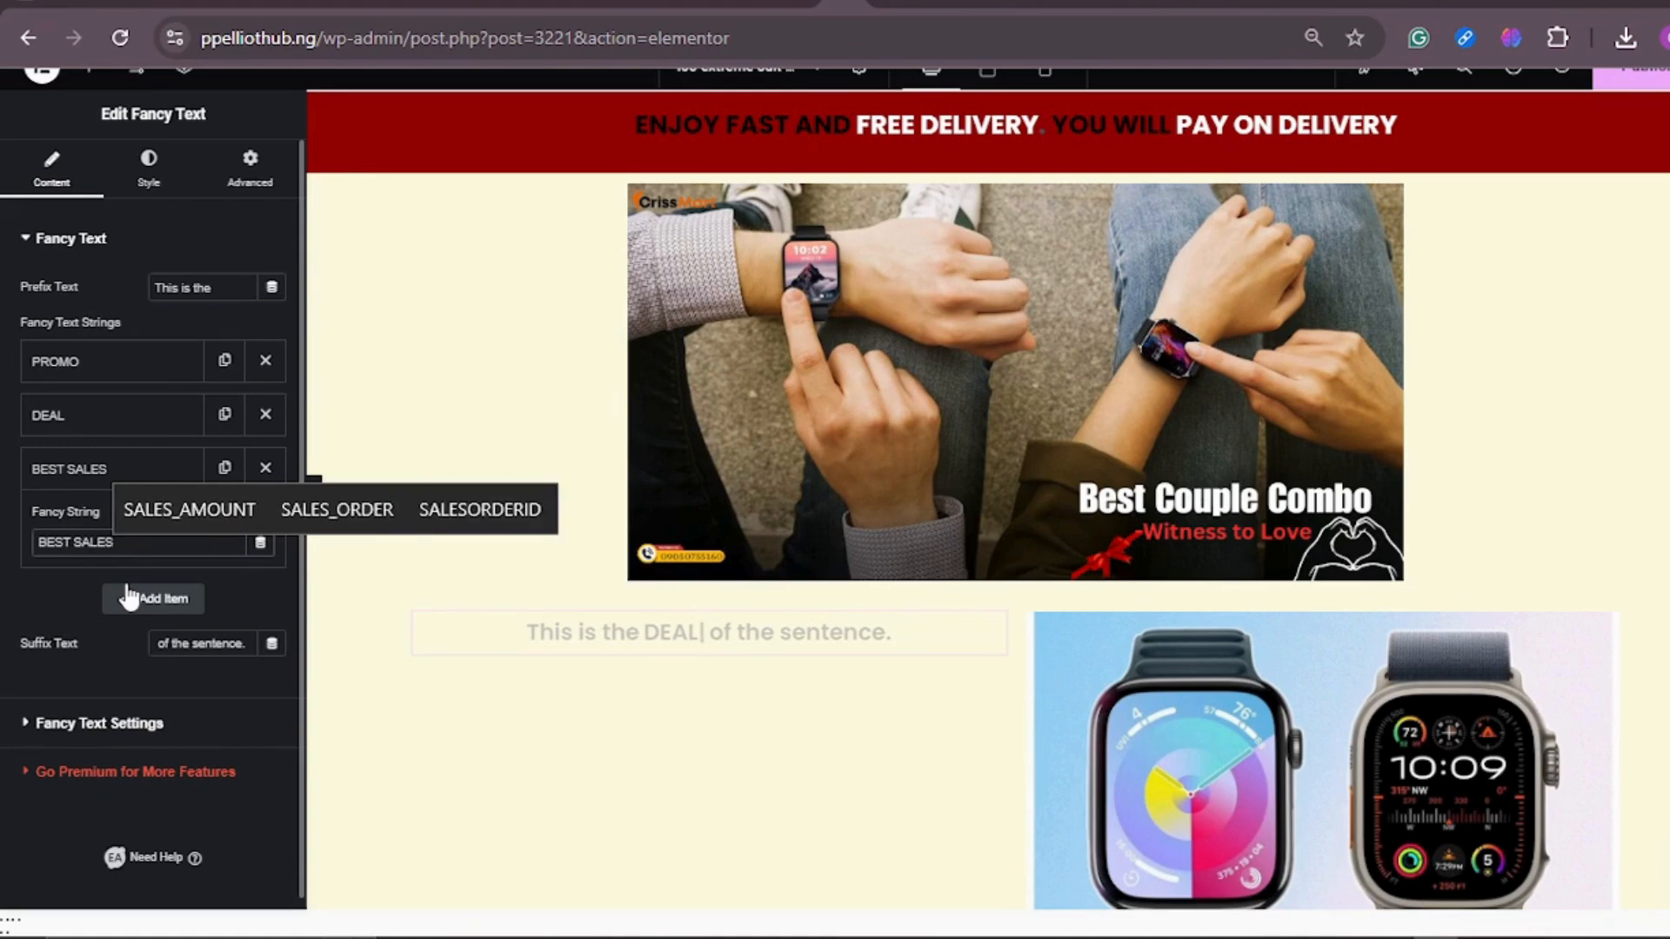
# Step: Replace the fancy text's suffix "of the sentence." with DONT MISS OUT
pyautogui.scroll(-1, 179, 405)
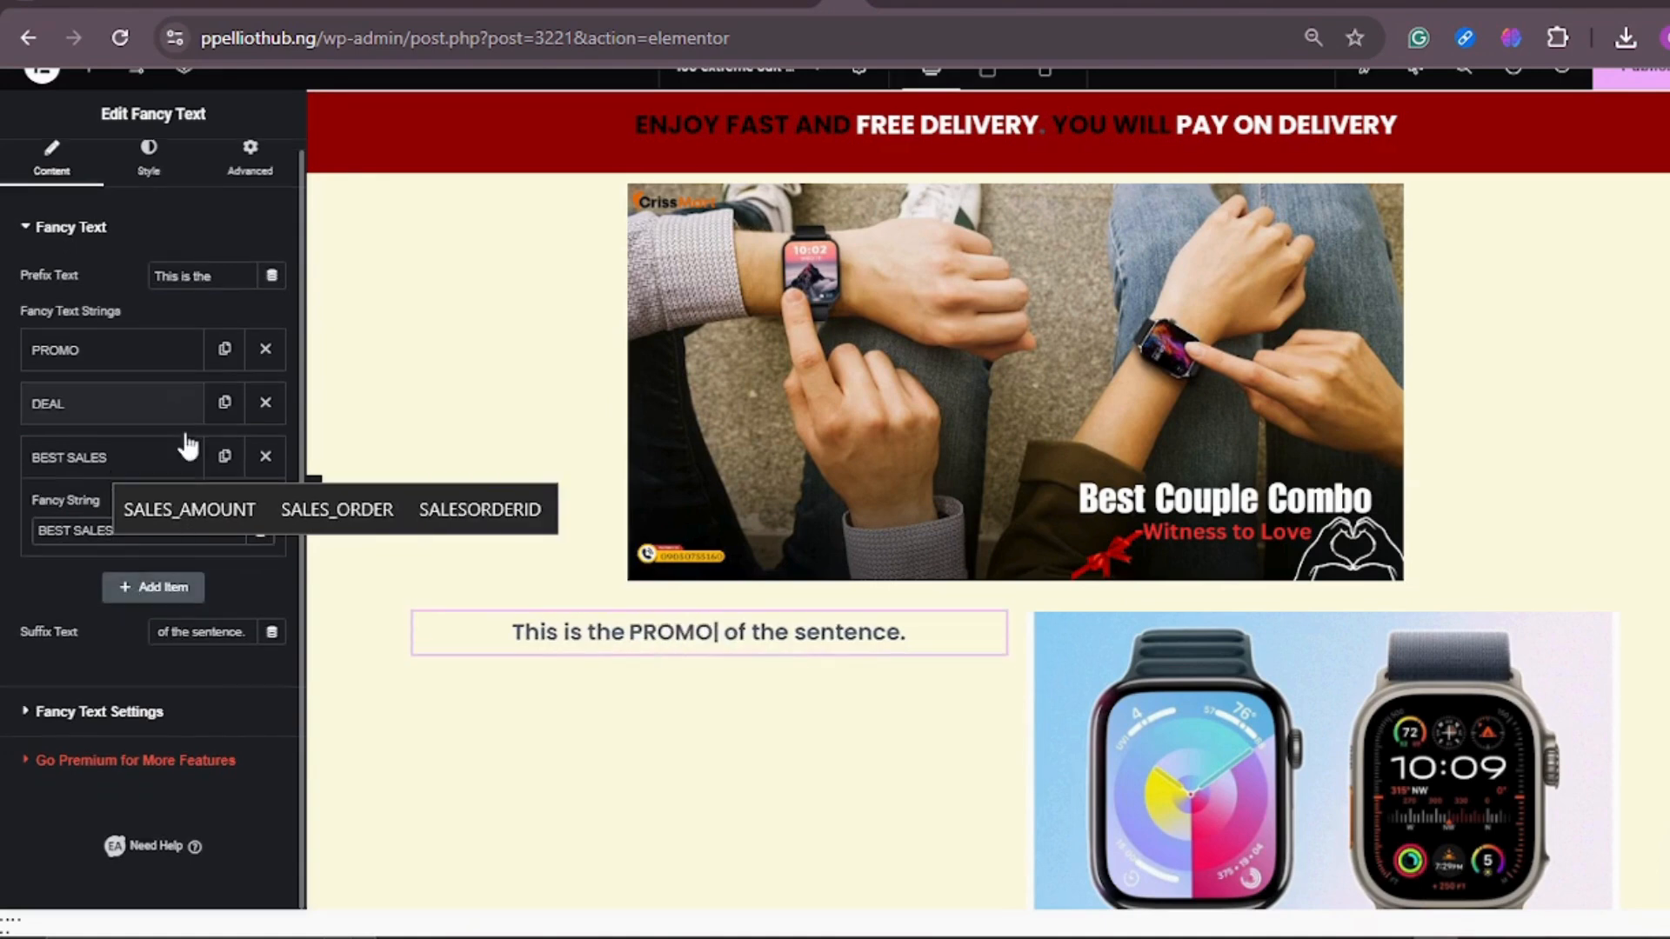
pyautogui.click(253, 629)
pyautogui.press('BackSpace')
pyautogui.press('BackSpace')
pyautogui.press('BackSpace')
pyautogui.press('BackSpace')
pyautogui.press('BackSpace')
pyautogui.press('BackSpace')
pyautogui.press('BackSpace')
pyautogui.press('BackSpace')
pyautogui.press('BackSpace')
pyautogui.press('BackSpace')
pyautogui.press('BackSpace')
pyautogui.press('BackSpace')
pyautogui.press('BackSpace')
pyautogui.press('BackSpace')
pyautogui.press('BackSpace')
pyautogui.press('BackSpace')
pyautogui.press('BackSpace')
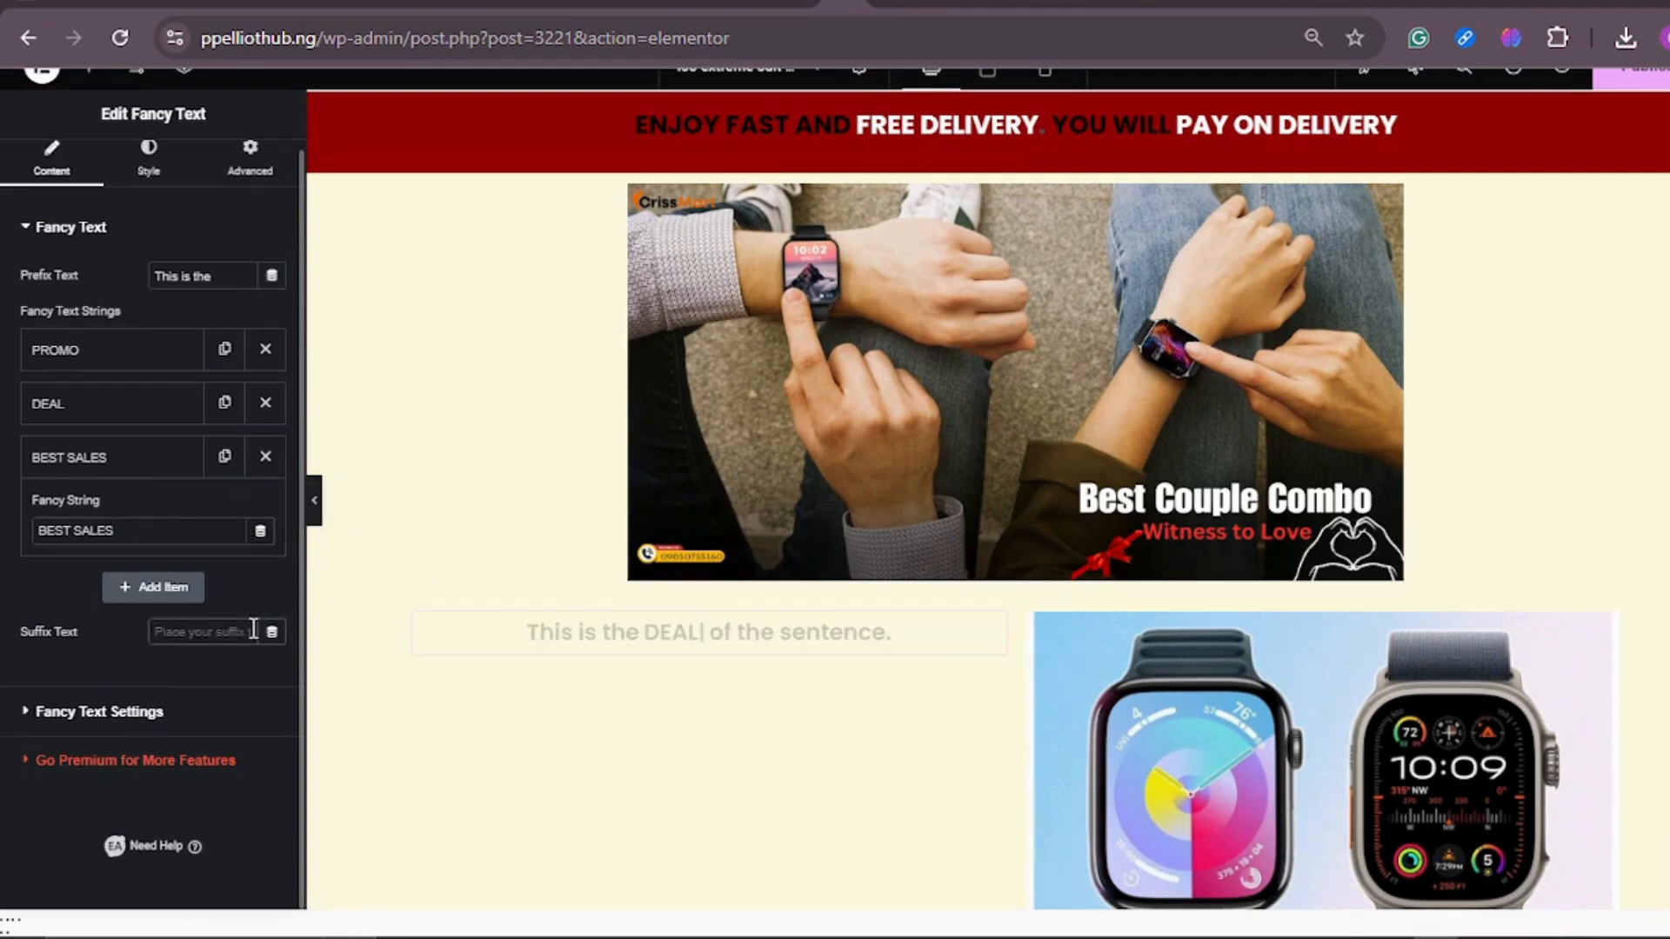
pyautogui.write('SHOP')
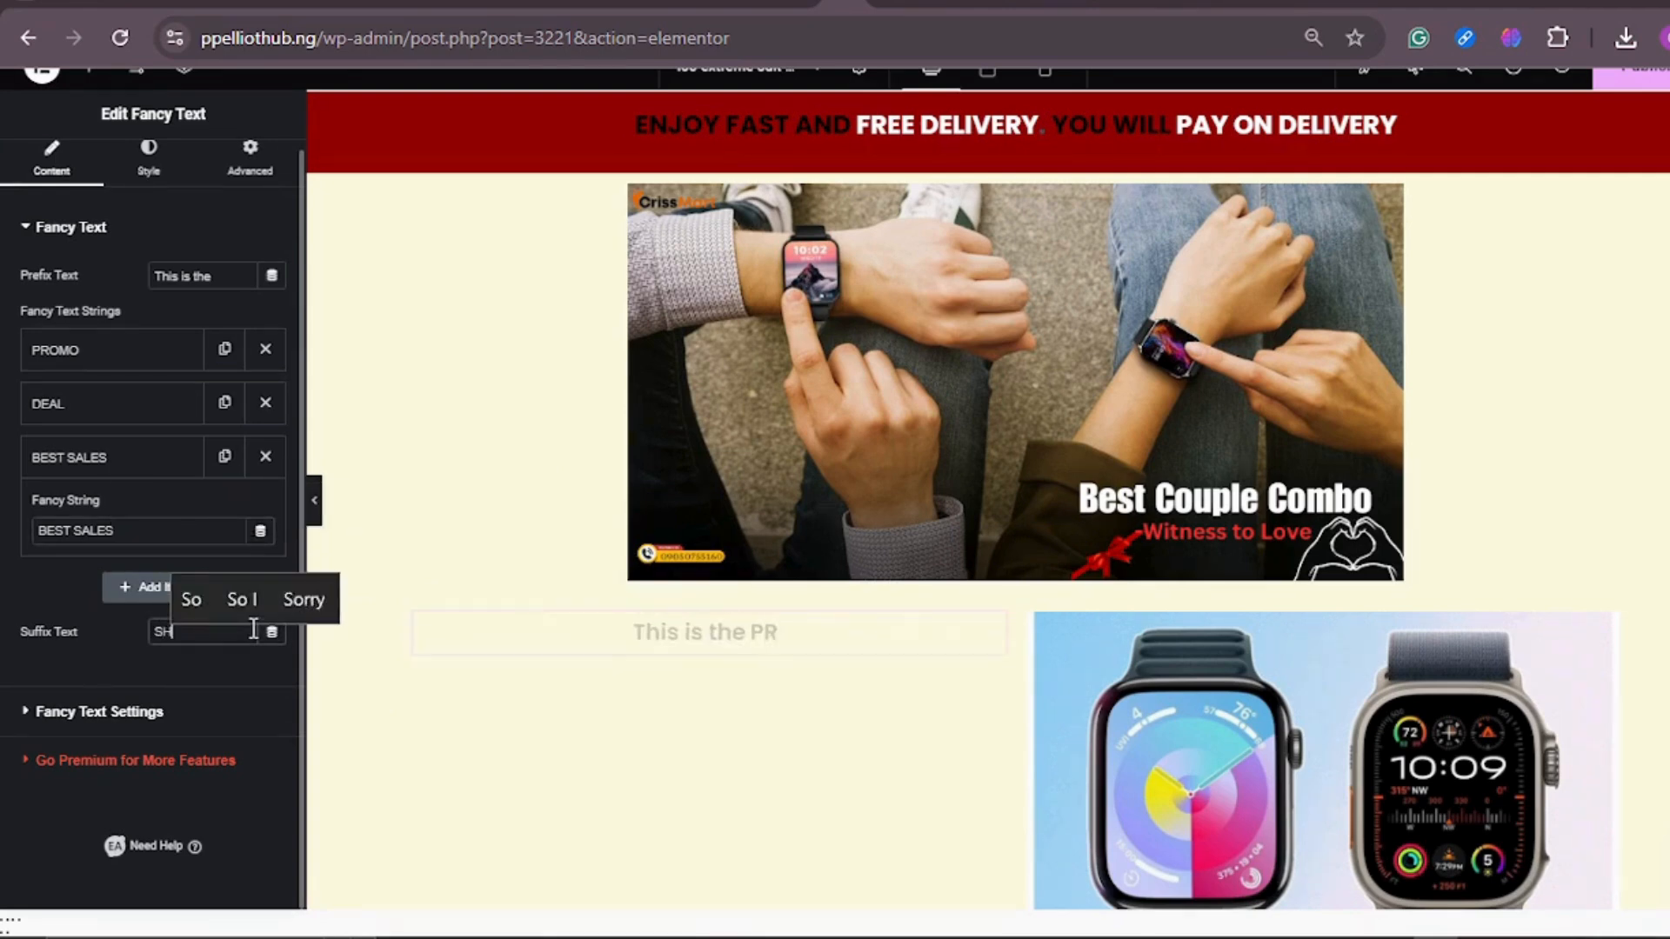
pyautogui.press('BackSpace')
pyautogui.press('BackSpace')
pyautogui.press('BackSpace')
pyautogui.press('BackSpace')
pyautogui.write('DON')
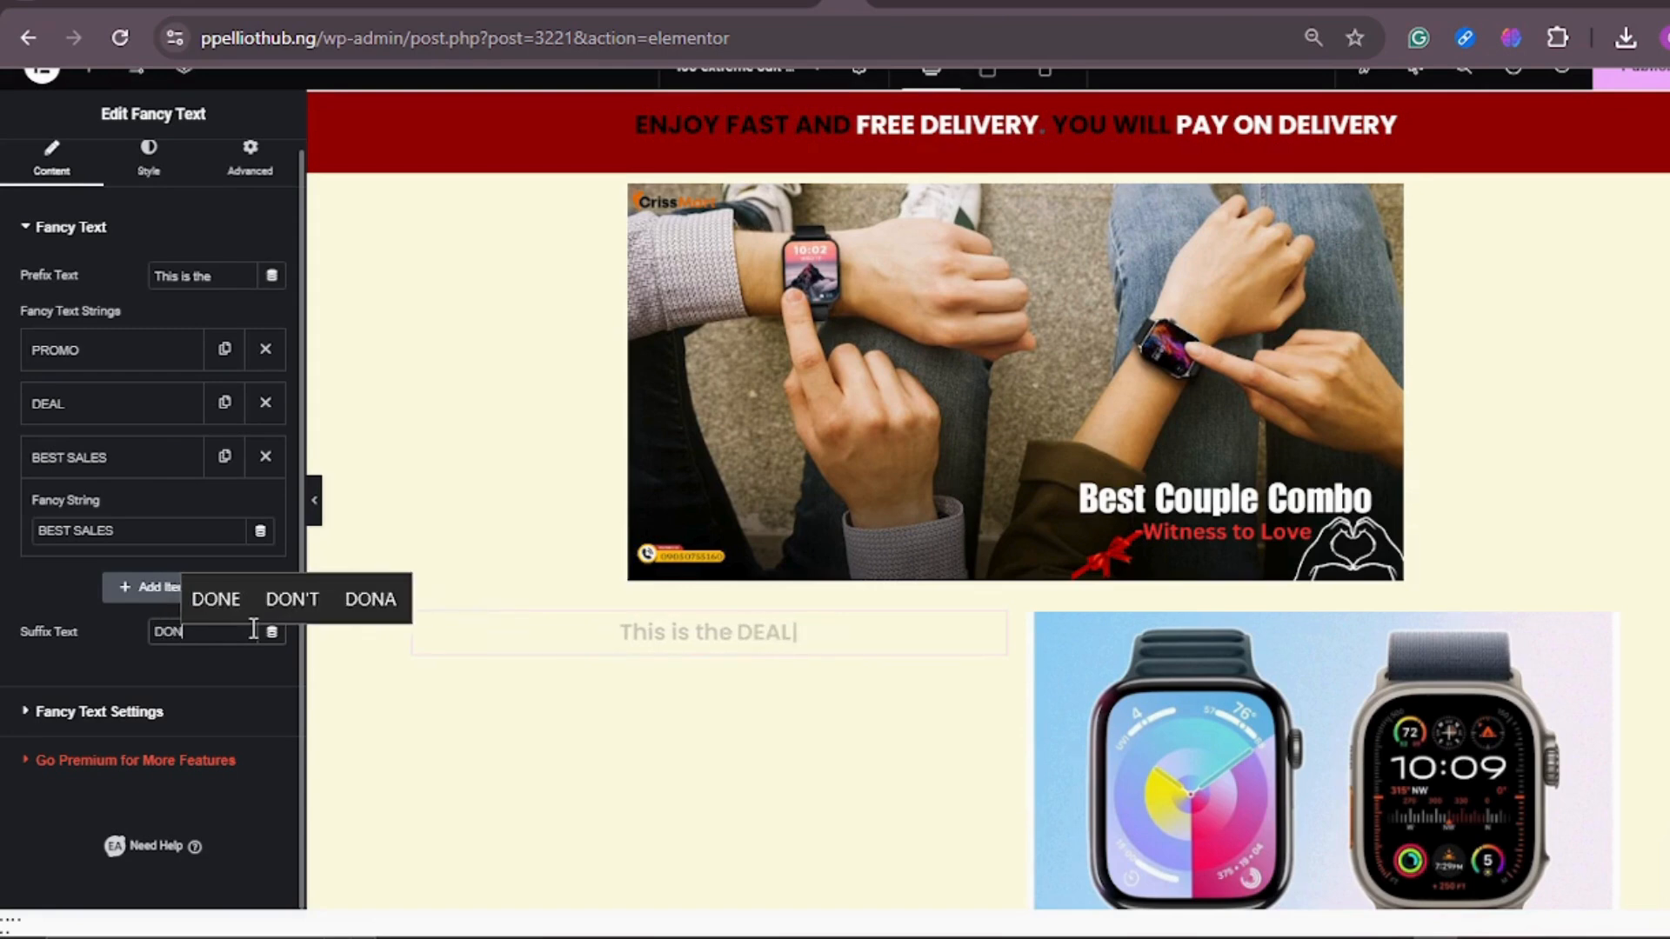
pyautogui.write('T MISS OUT')
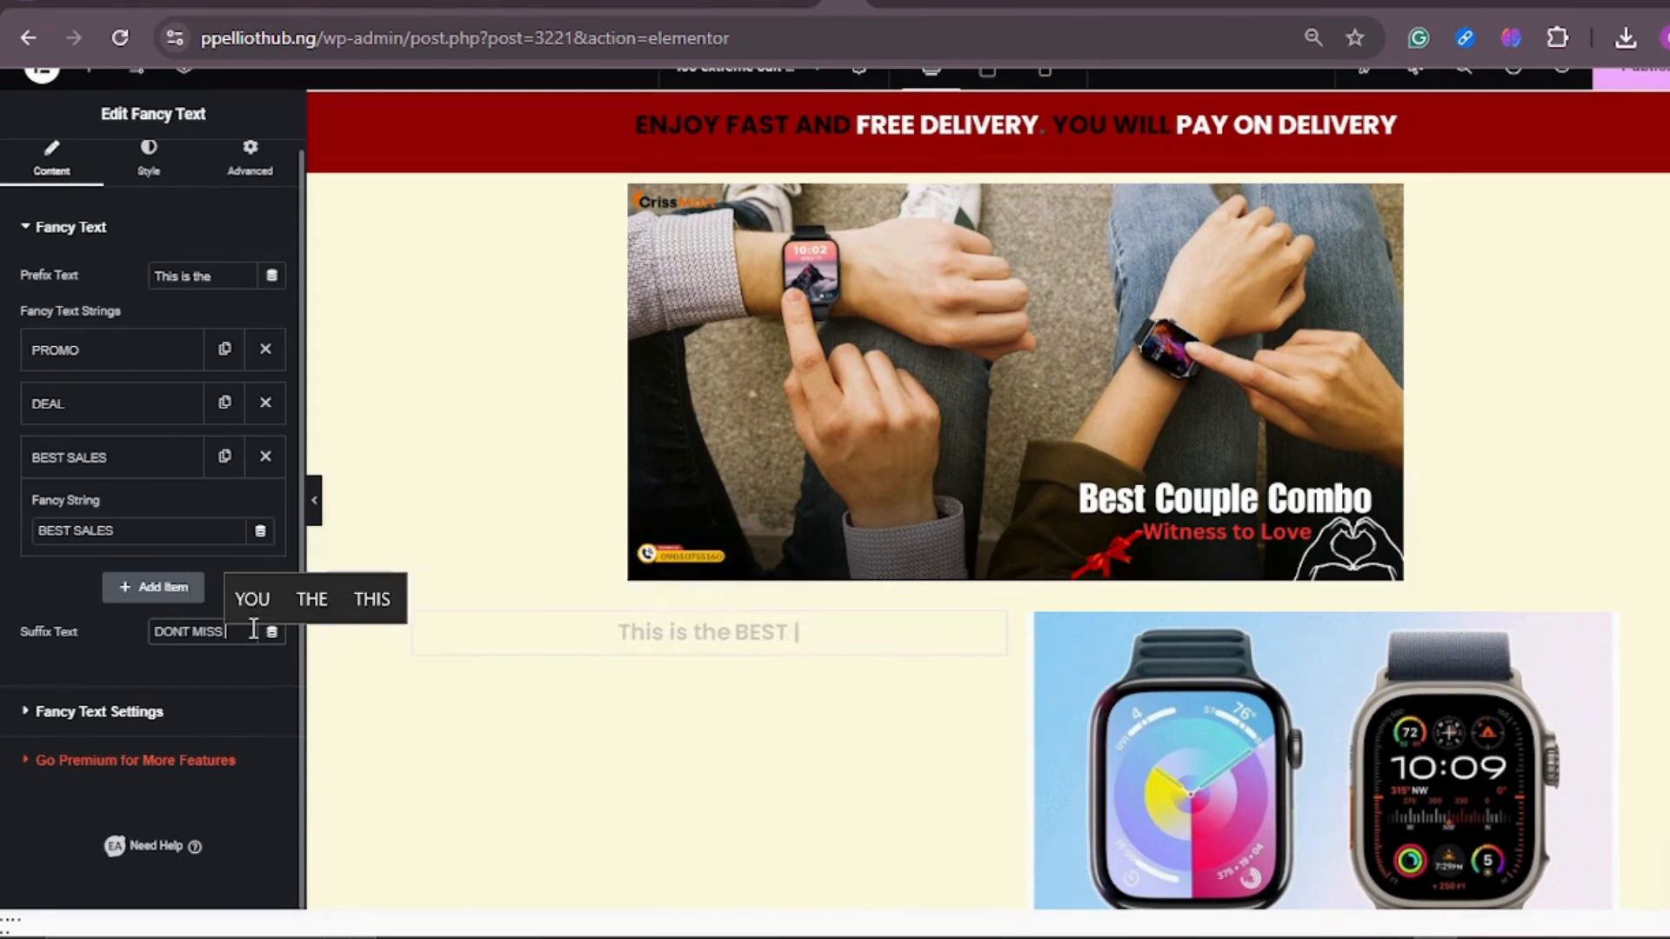
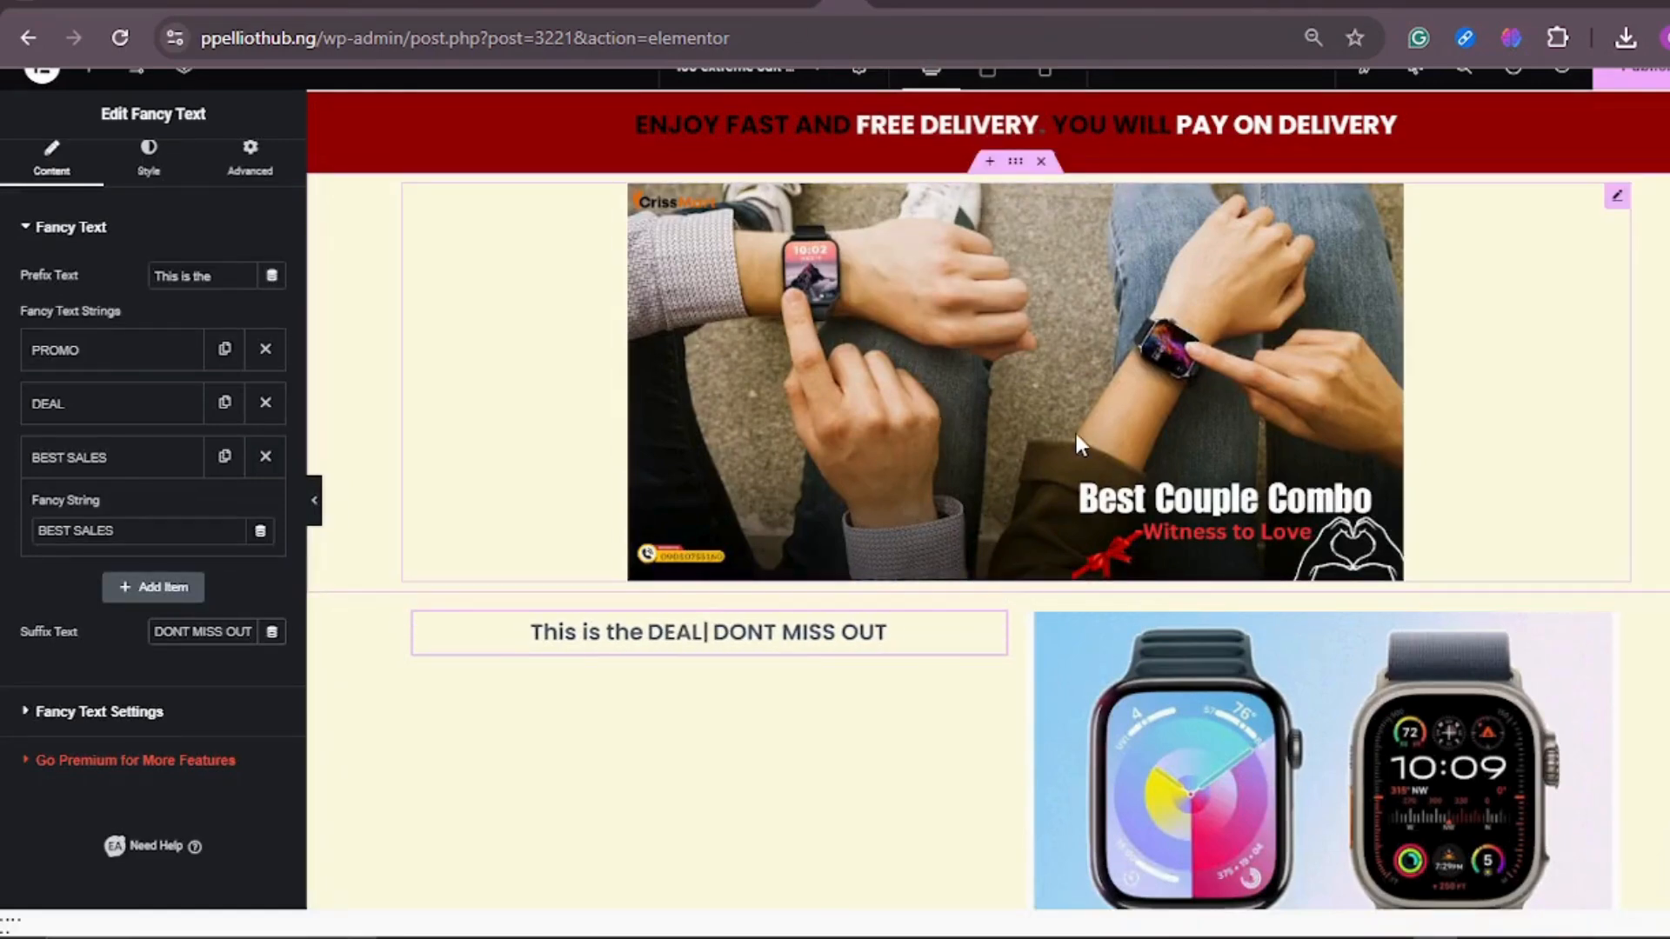
pyautogui.scroll(-3, 1076, 443)
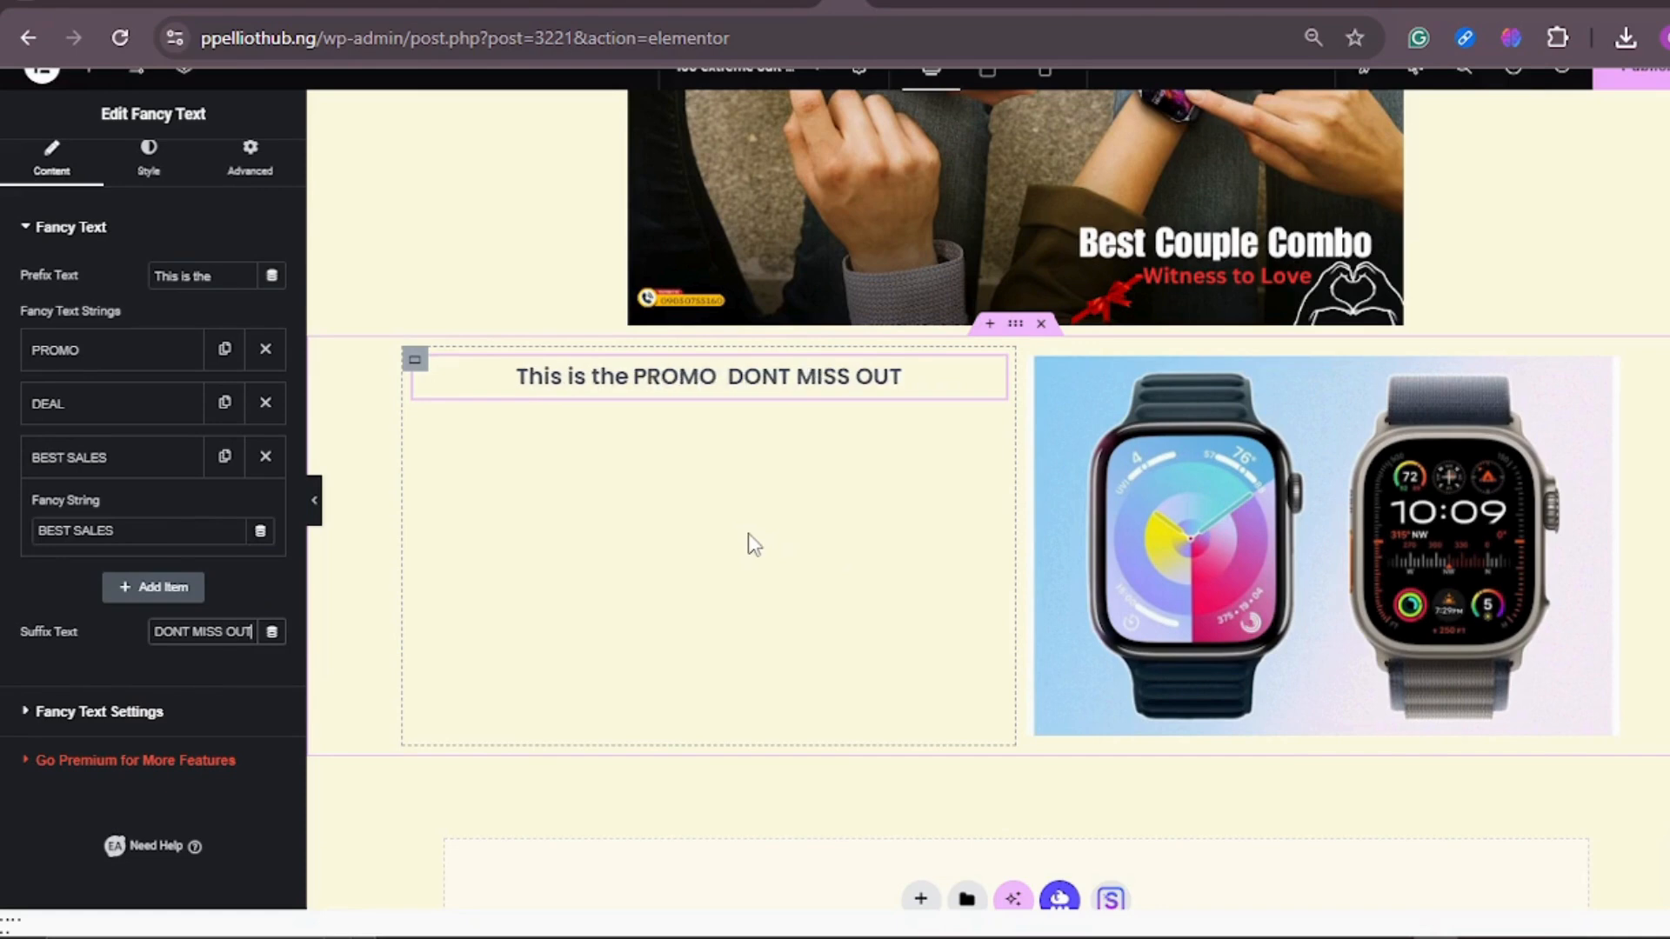
pyautogui.scroll(1, 90, 287)
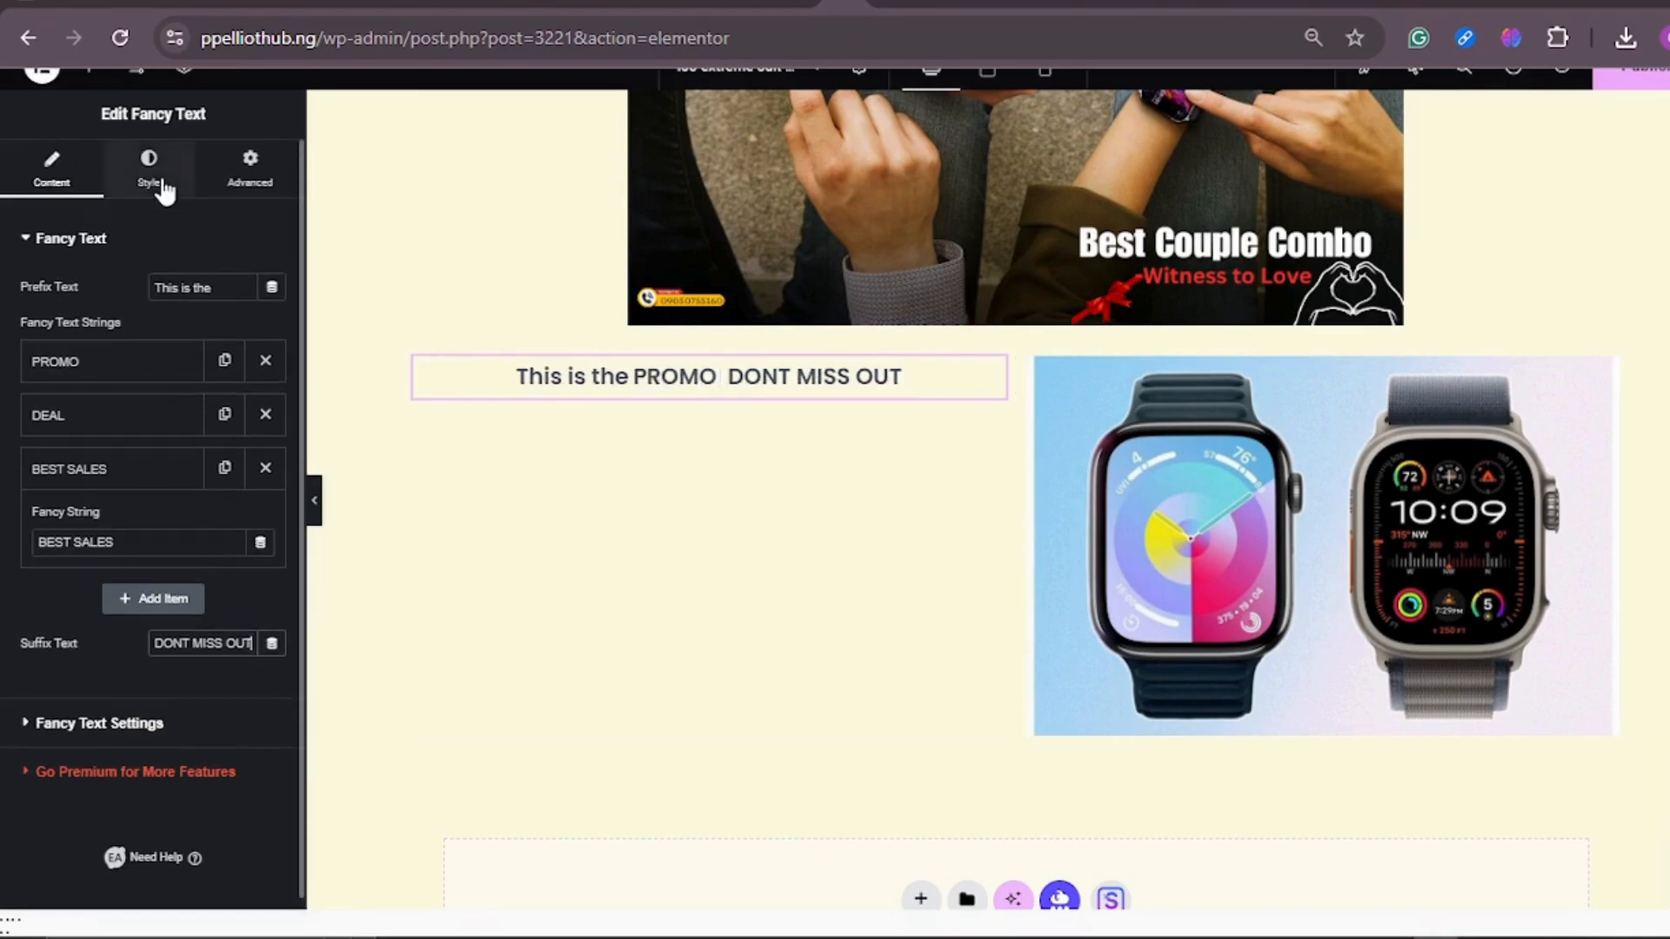
pyautogui.click(91, 70)
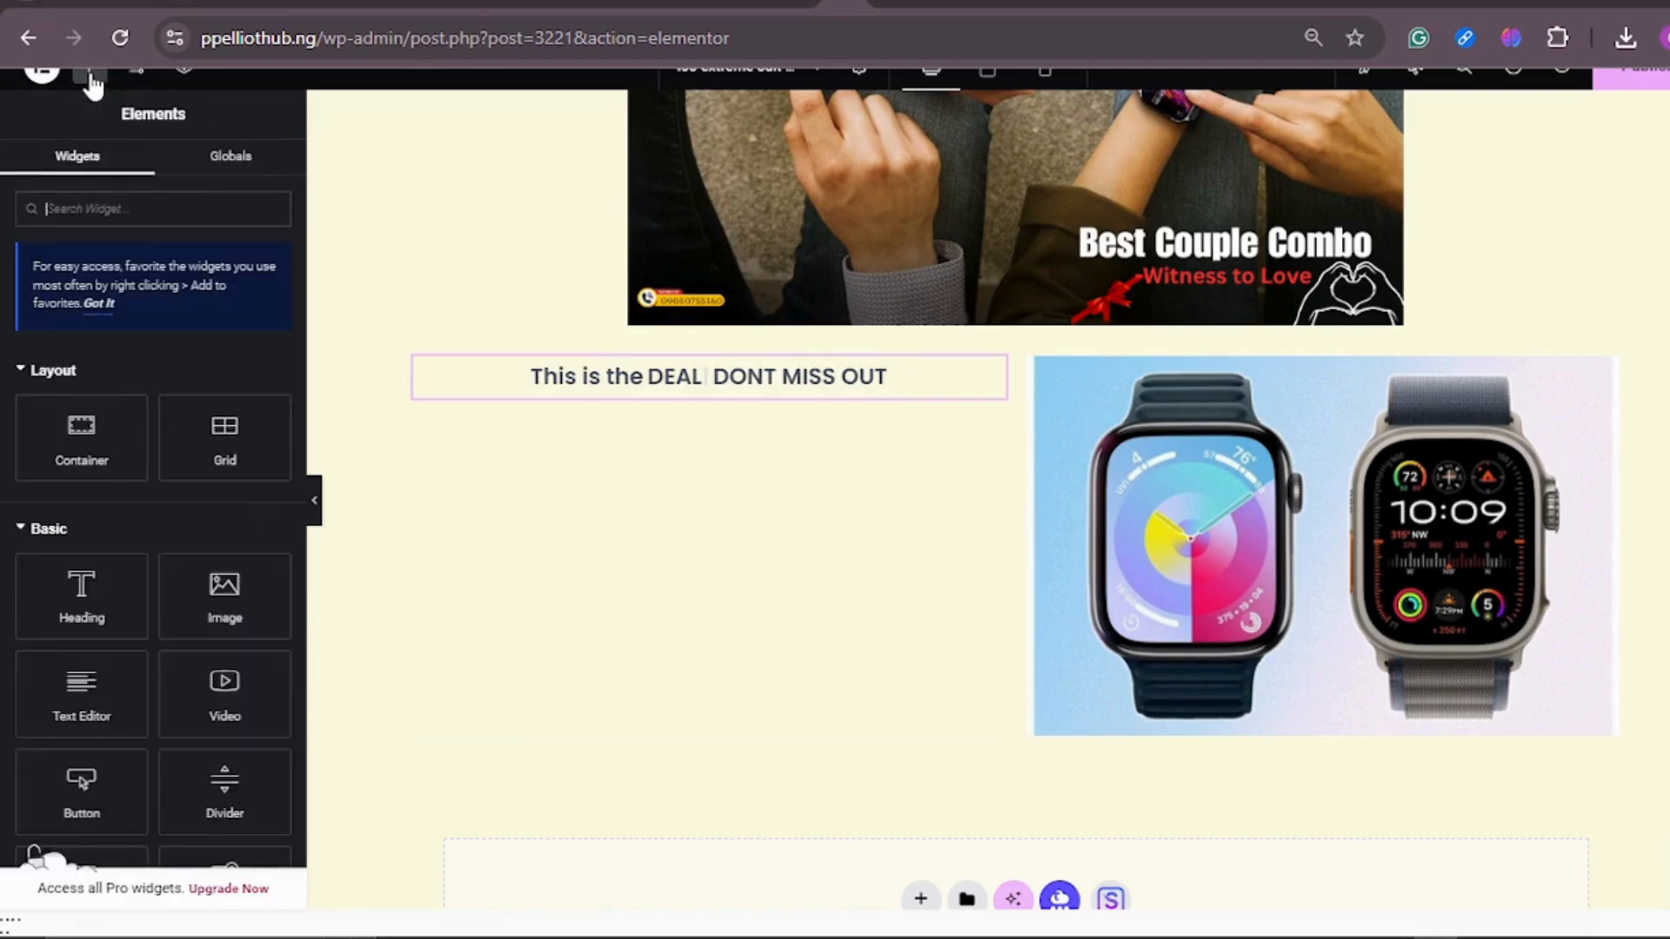
pyautogui.write('ICON')
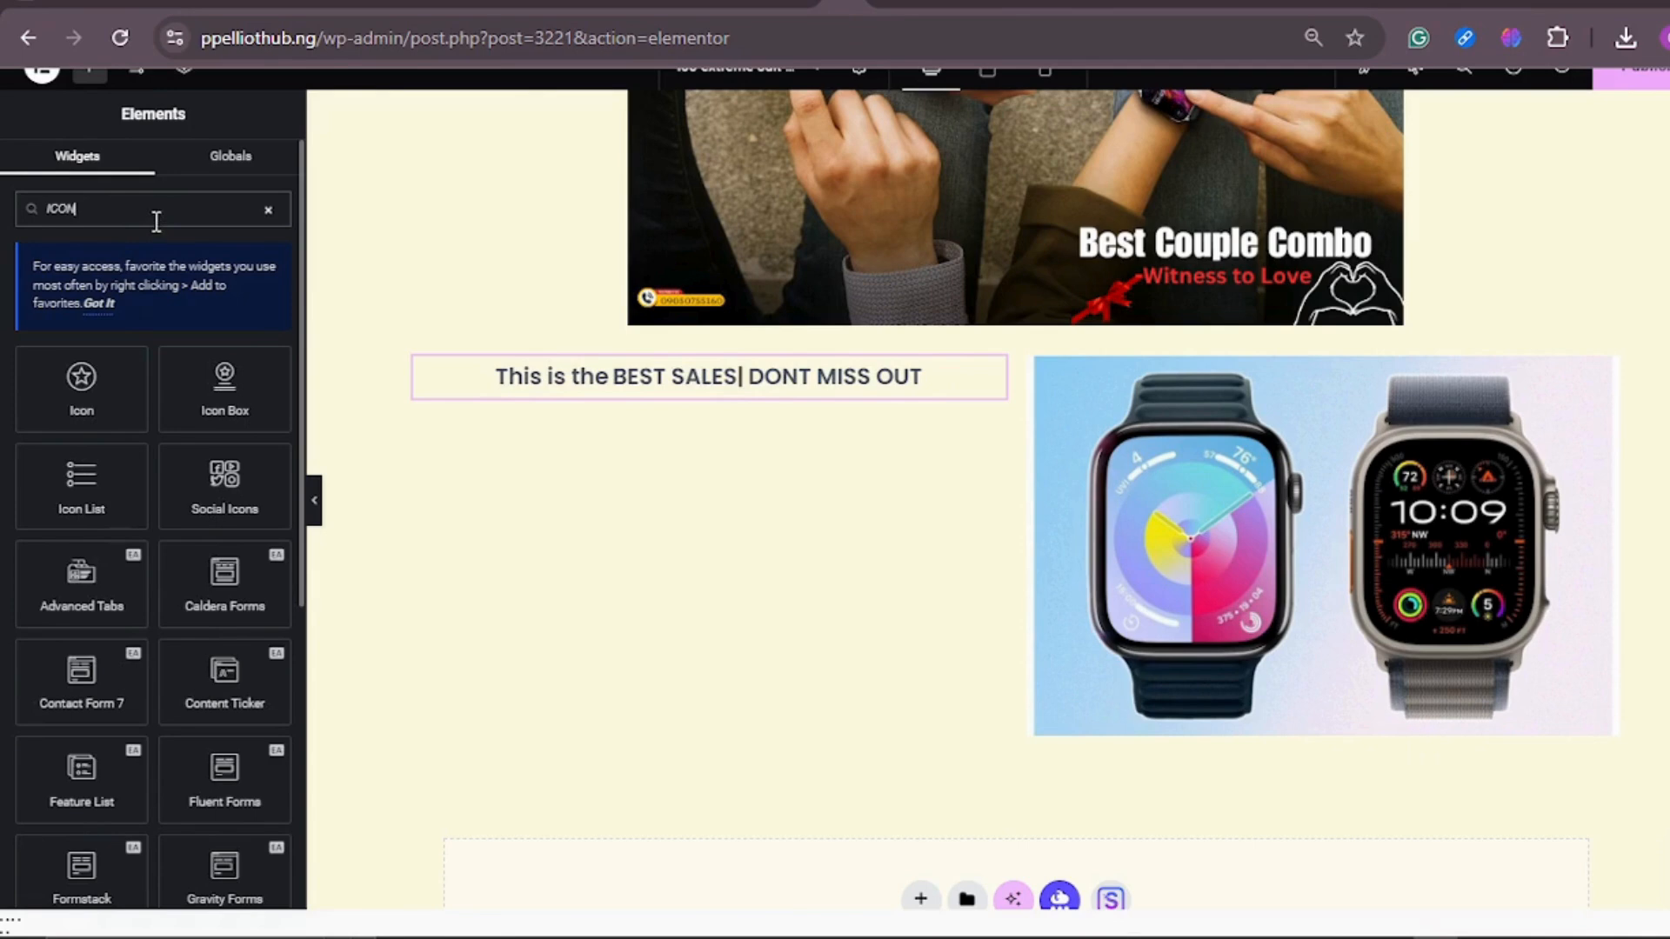
pyautogui.moveTo(81, 478); pyautogui.dragTo(735, 551)
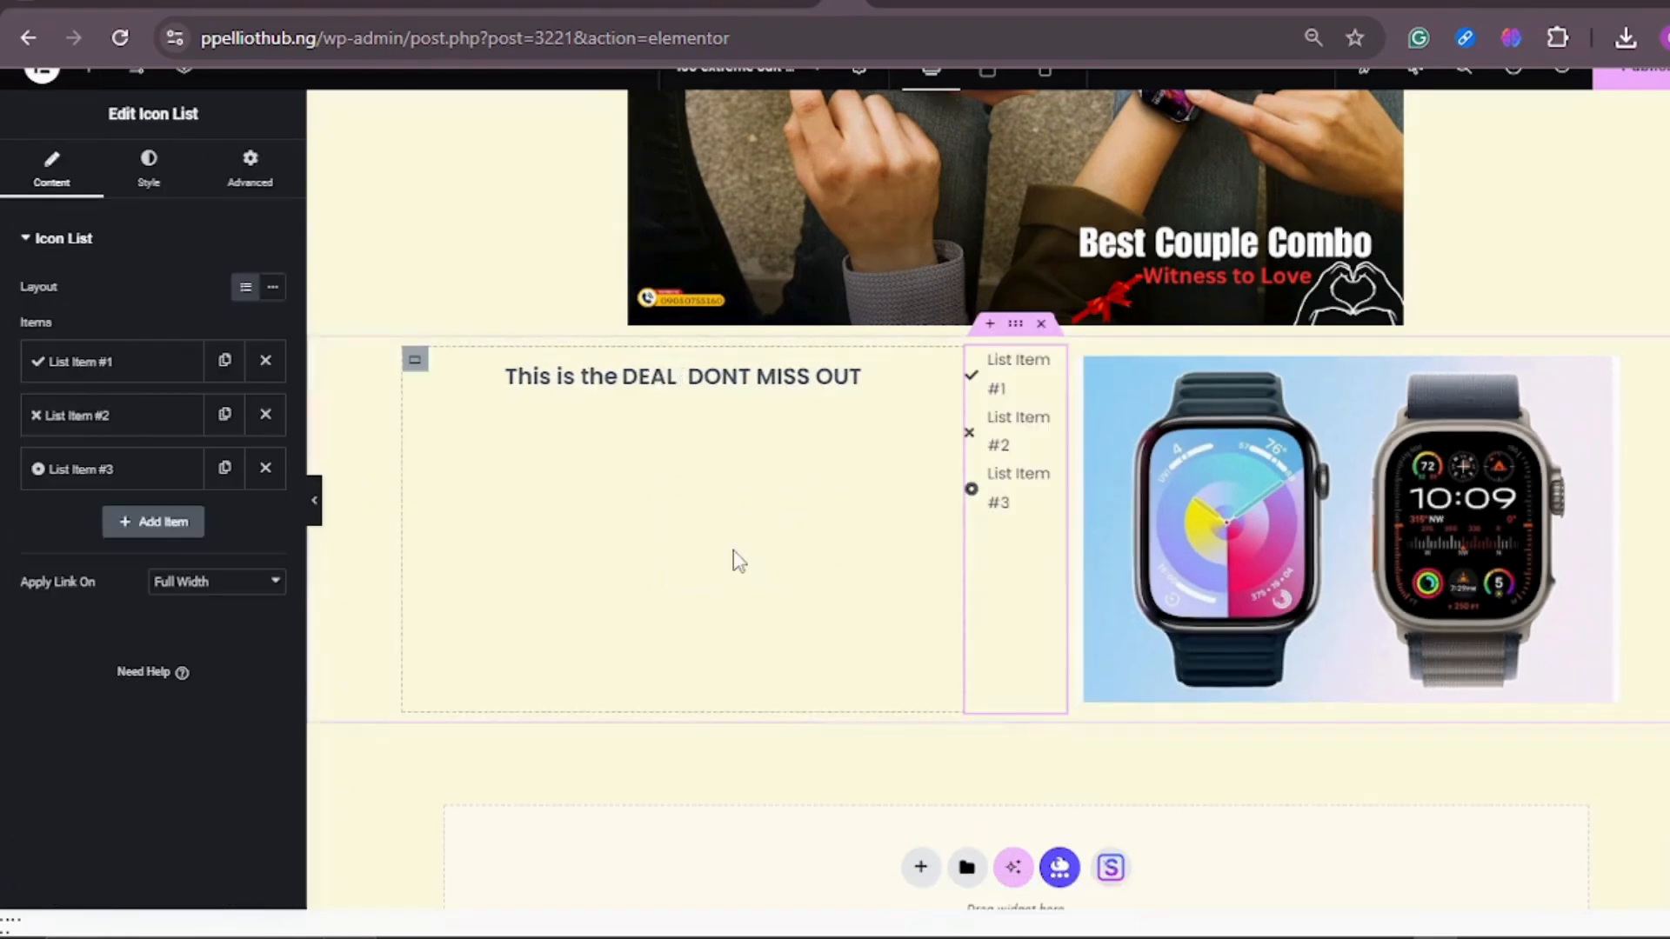
pyautogui.rightClick(1054, 372)
pyautogui.press('BackSpace')
pyautogui.press('BackSpace')
pyautogui.press('BackSpace')
pyautogui.press('BackSpace')
pyautogui.write('BEST SALES')
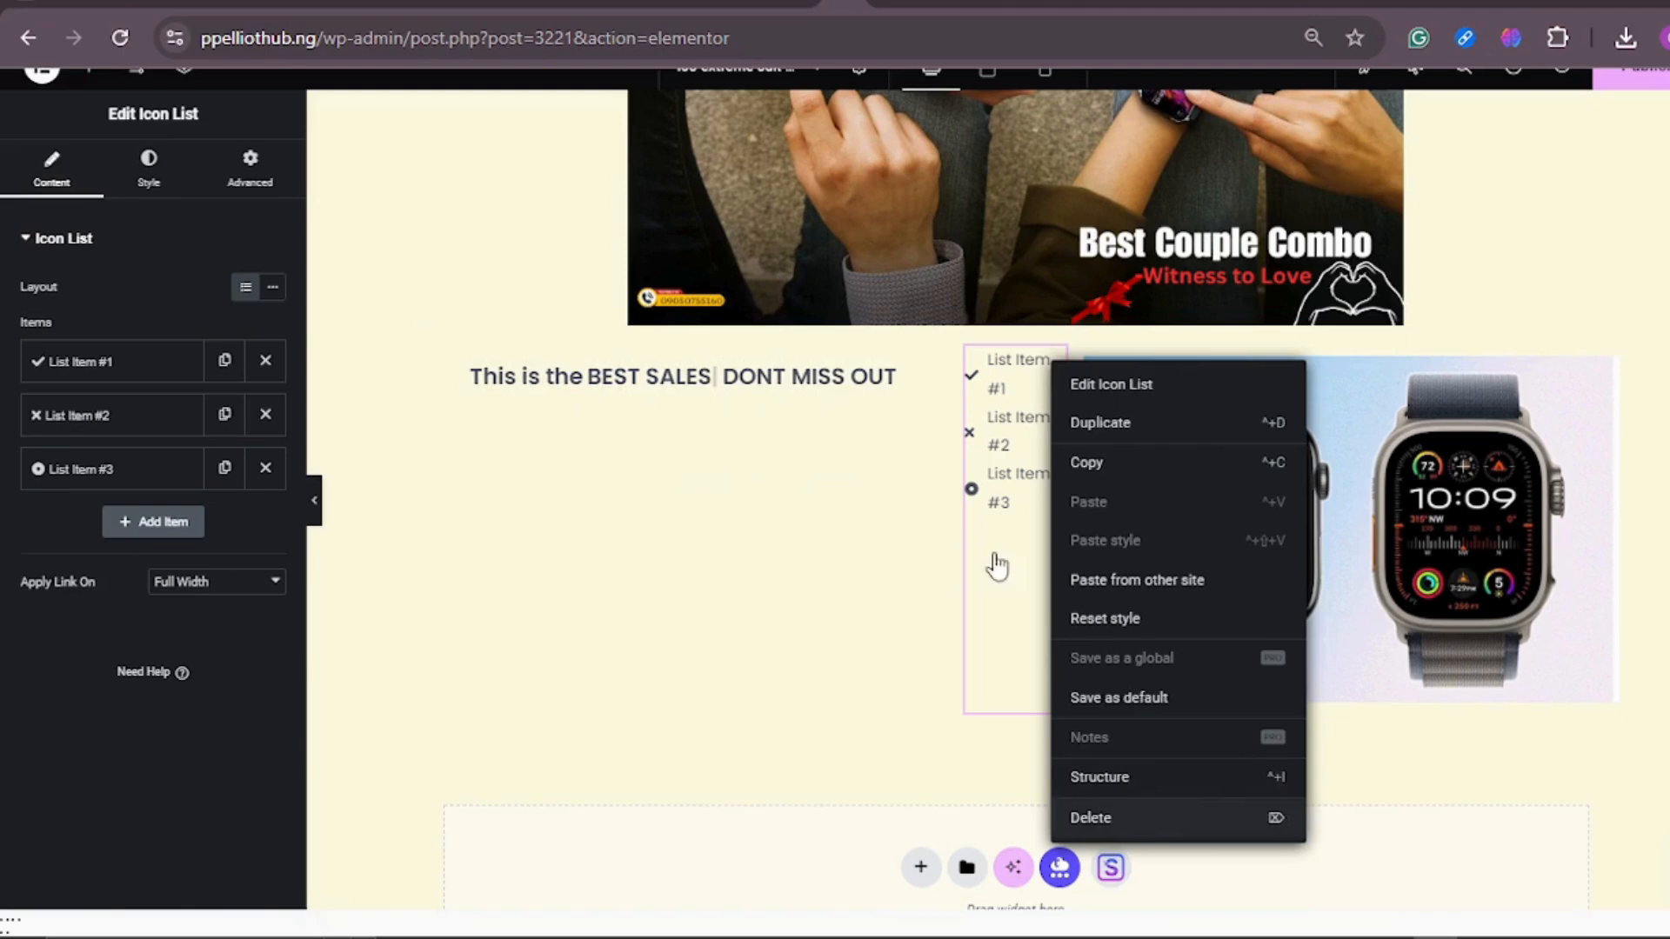
pyautogui.press('Delete')
pyautogui.press('BackSpace')
pyautogui.press('BackSpace')
pyautogui.press('BackSpace')
pyautogui.press('BackSpace')
pyautogui.press('BackSpace')
pyautogui.press('BackSpace')
pyautogui.press('BackSpace')
pyautogui.press('BackSpace')
pyautogui.press('BackSpace')
pyautogui.press('BackSpace')
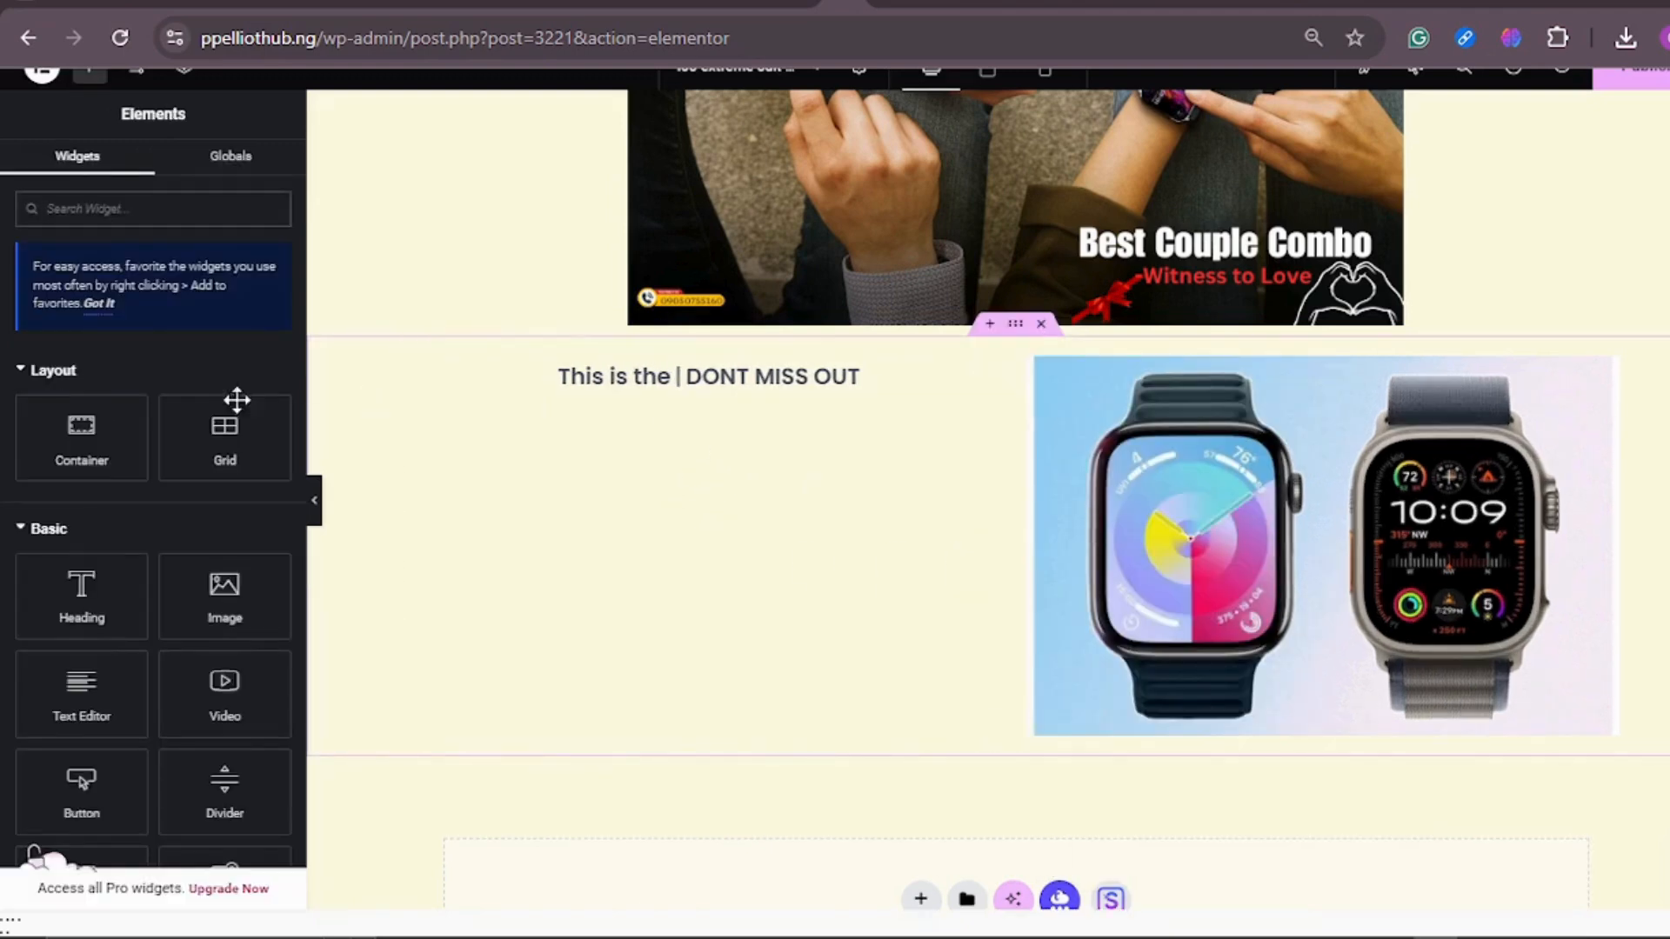
# Step: Find the Icon List widget by searching for ICON and place it directly below the fancy text in the same column
pyautogui.write('PROMO')
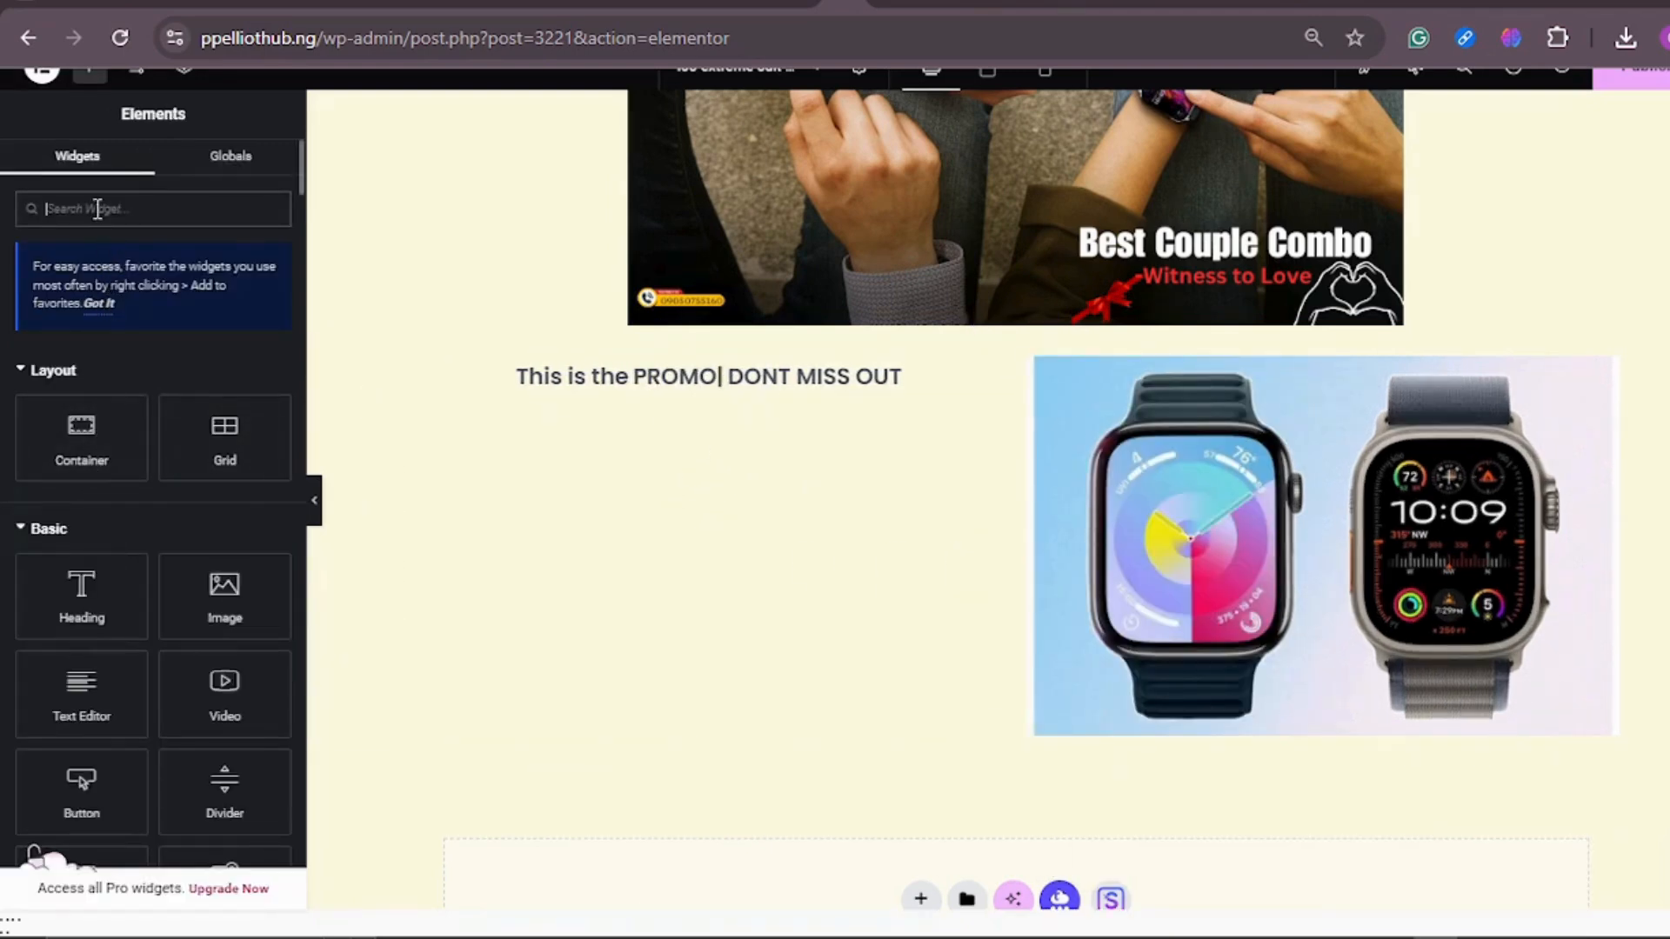
pyautogui.click(97, 209)
pyautogui.write('ICON')
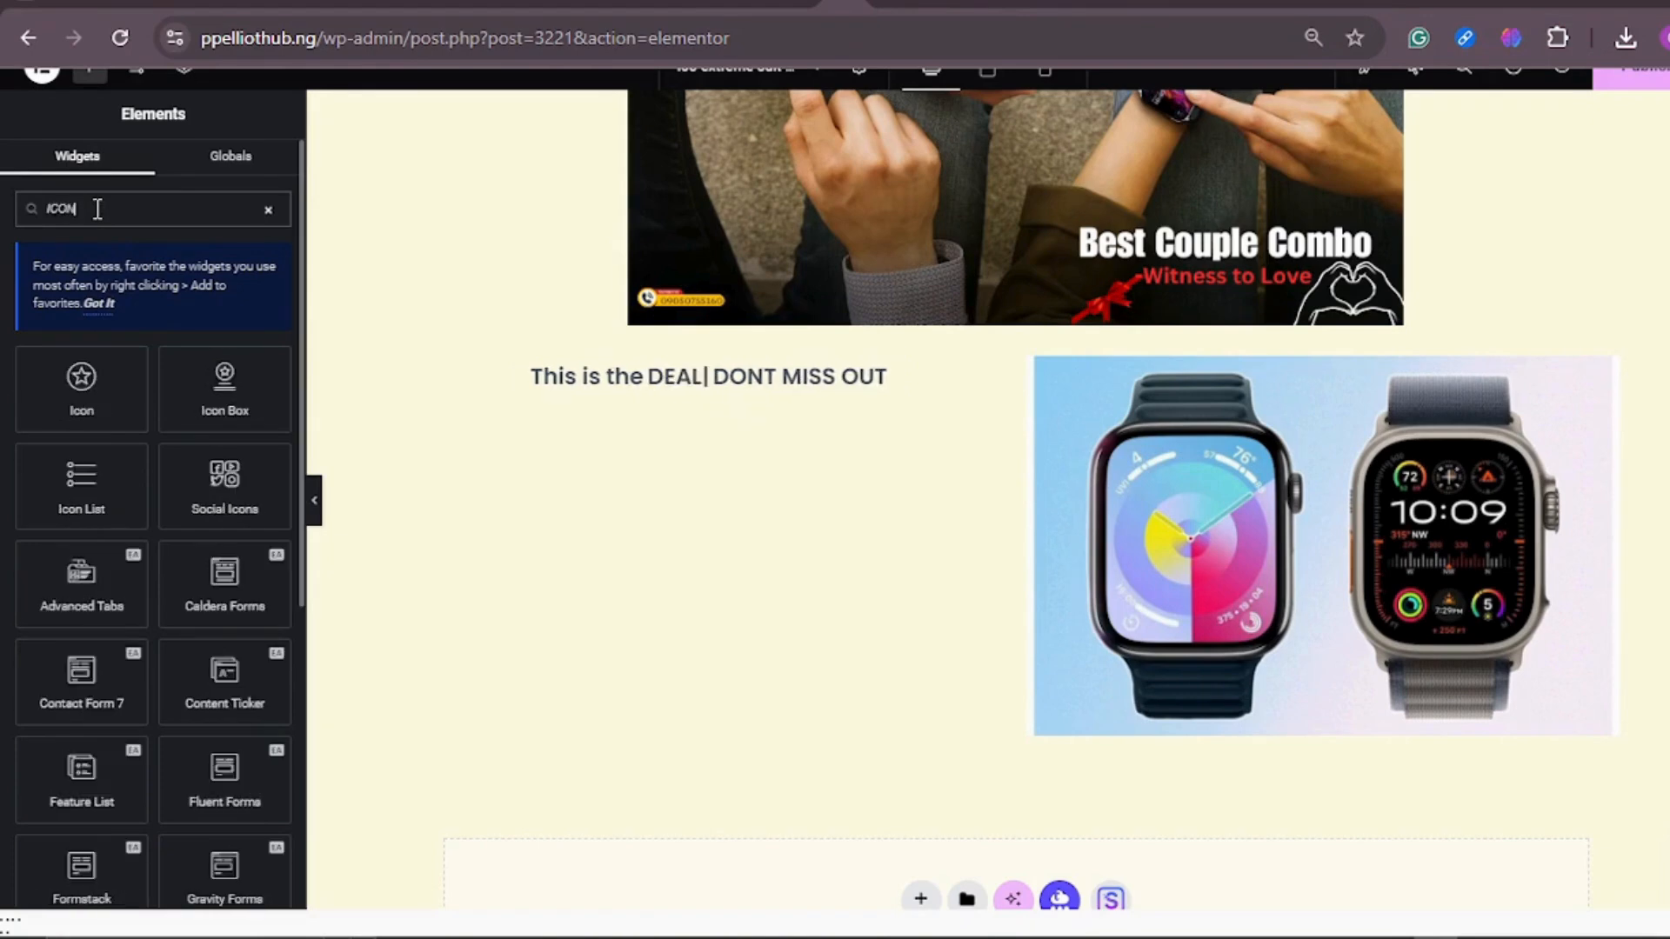
pyautogui.moveTo(64, 528); pyautogui.dragTo(709, 386)
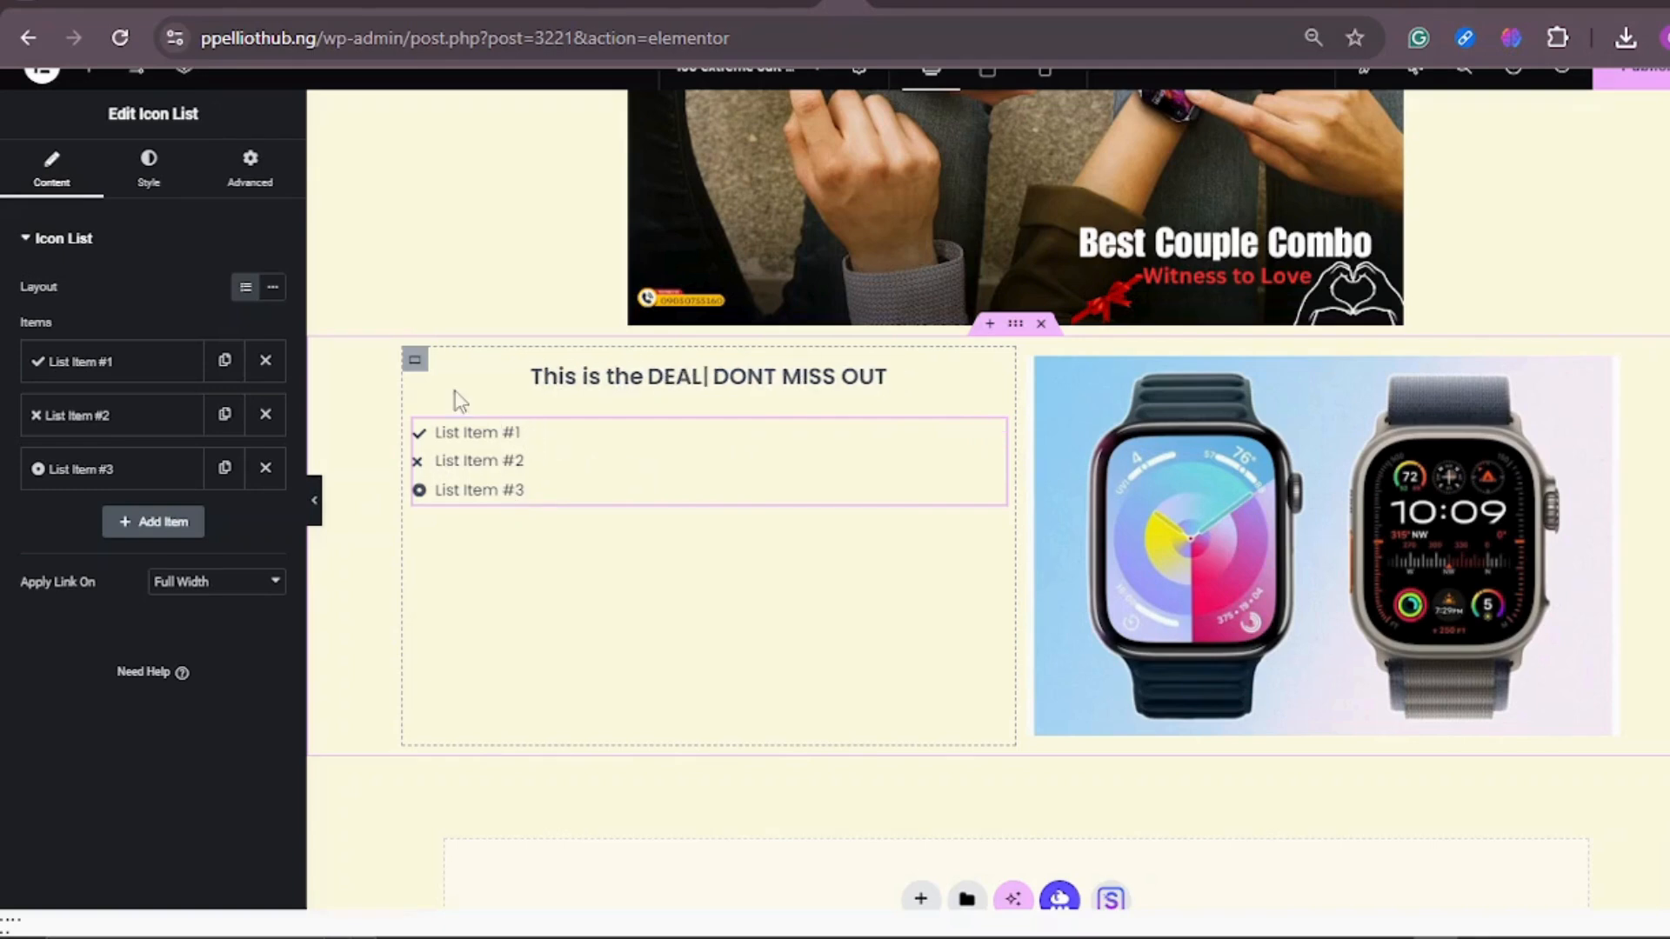
# Step: Replace the first icon list item's text with 2 WATCHES
pyautogui.click(94, 366)
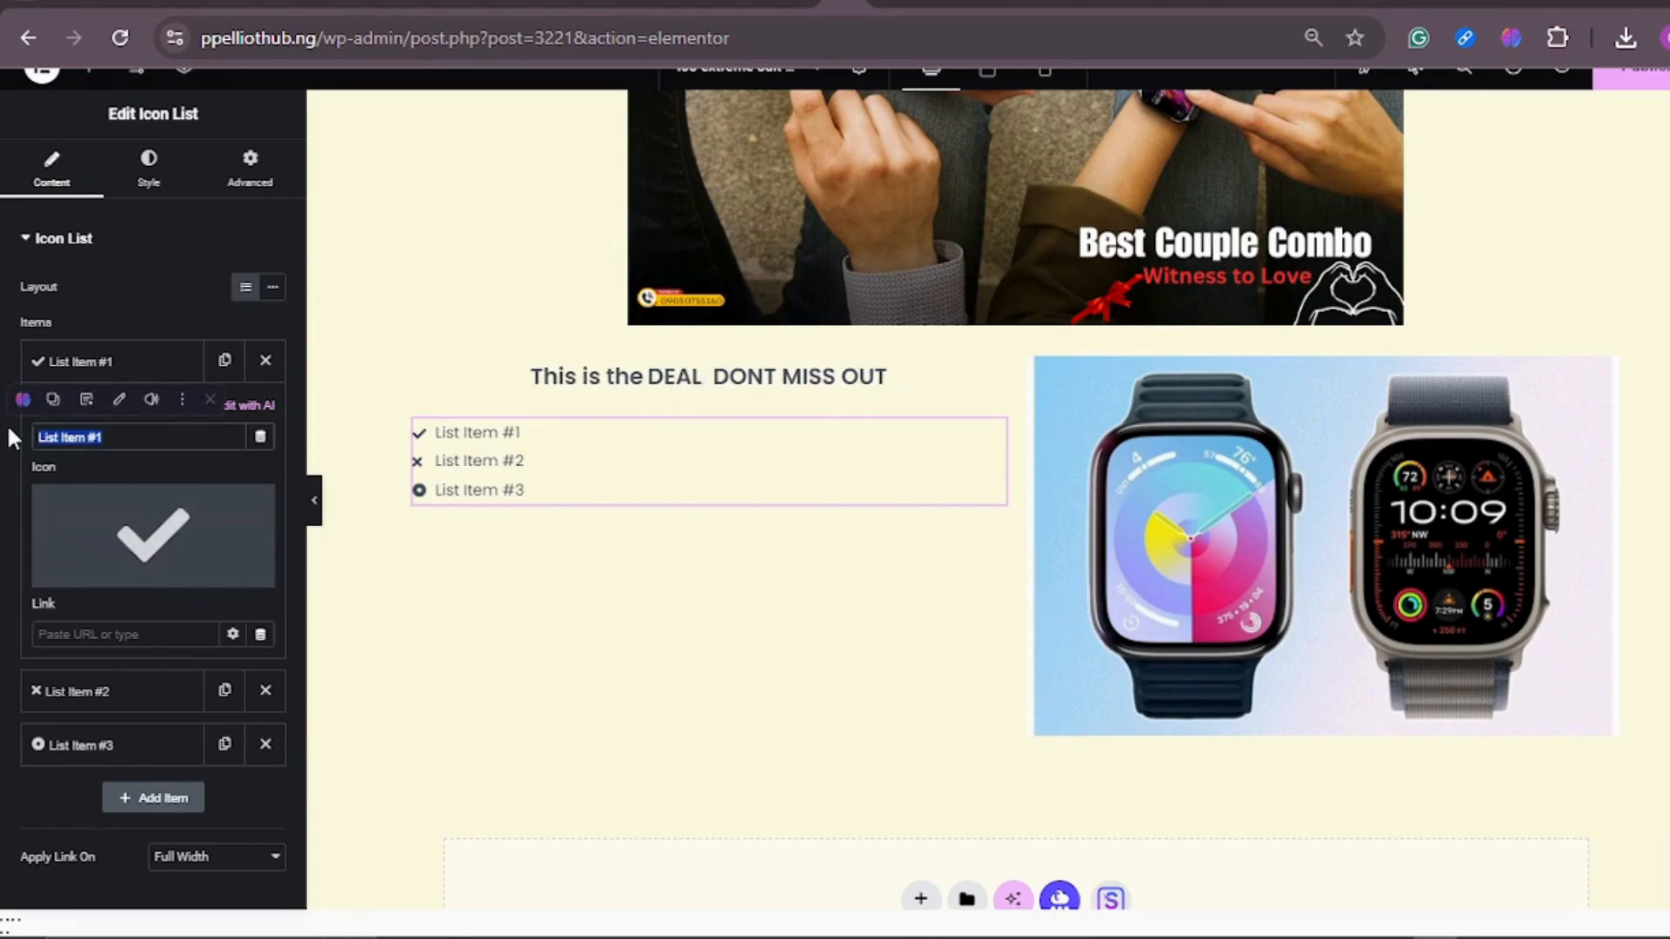
pyautogui.write('2 WATC')
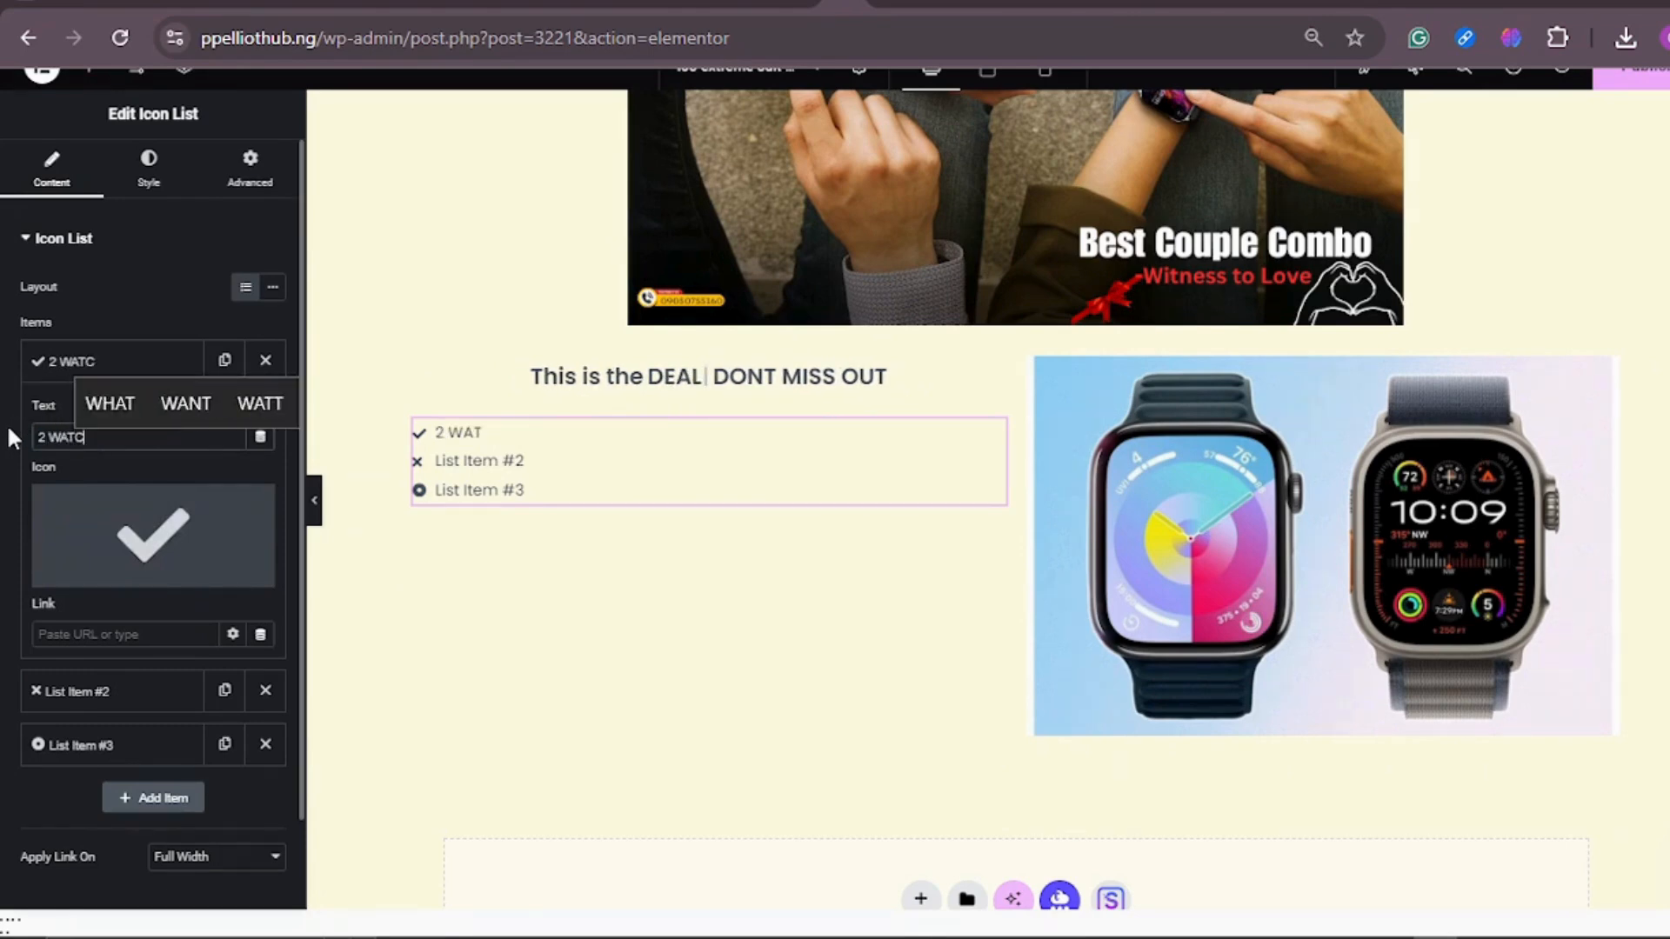
pyautogui.write('HES')
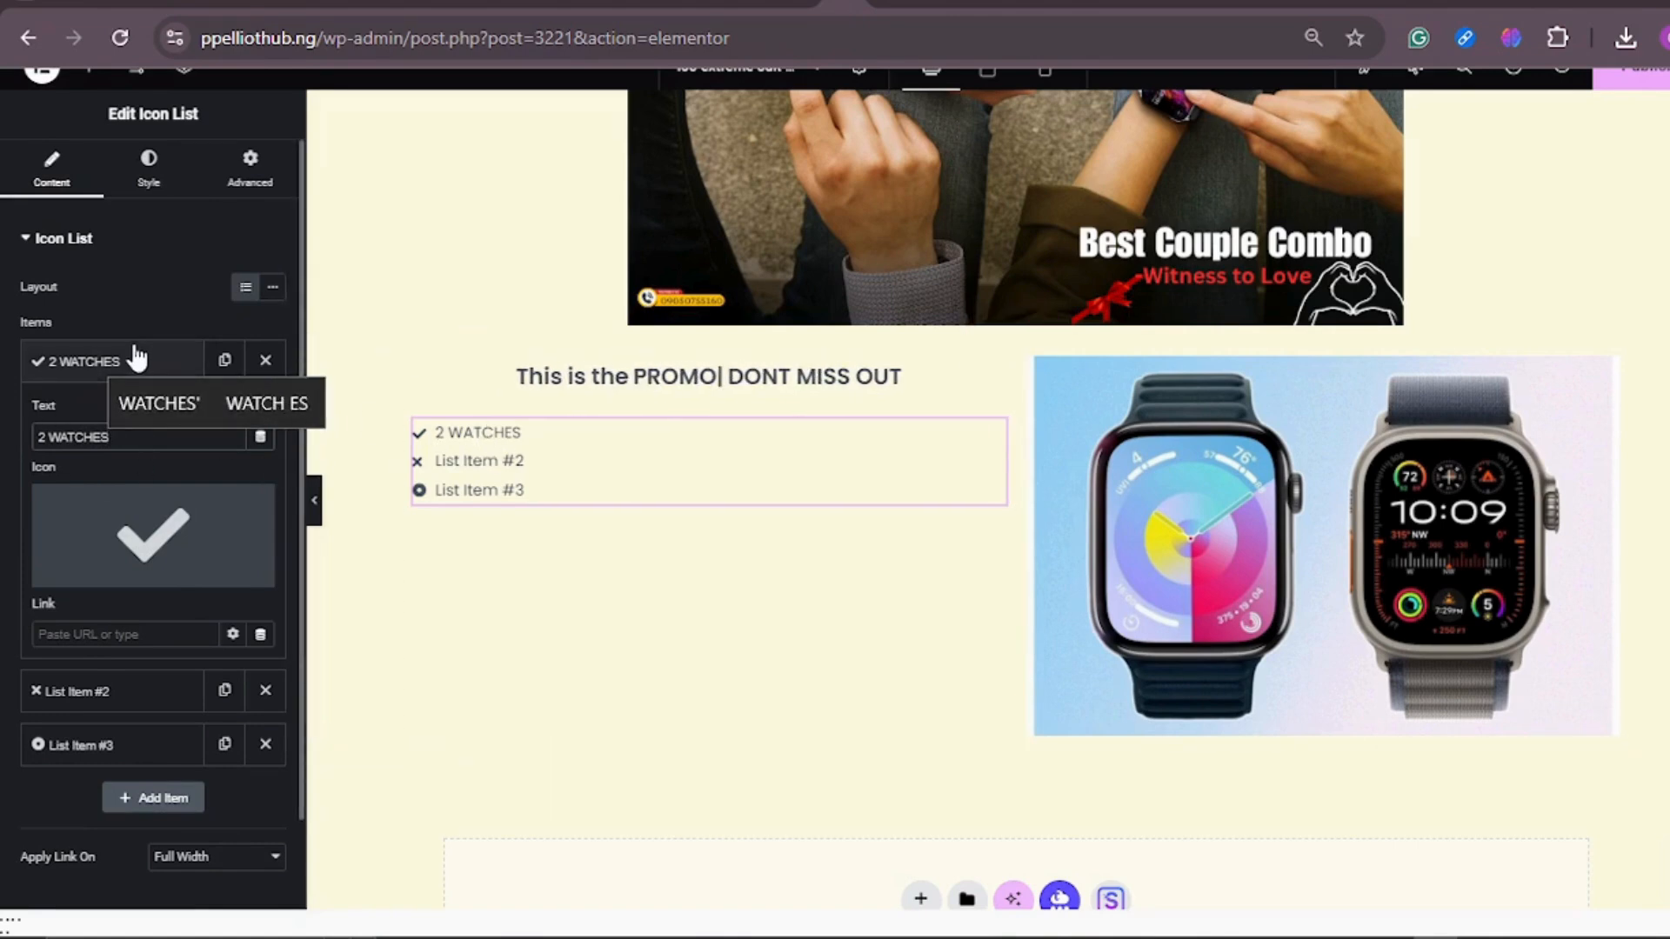
# Step: Replace the second icon list item's text with 7 STRAPS
pyautogui.scroll(-1, 134, 369)
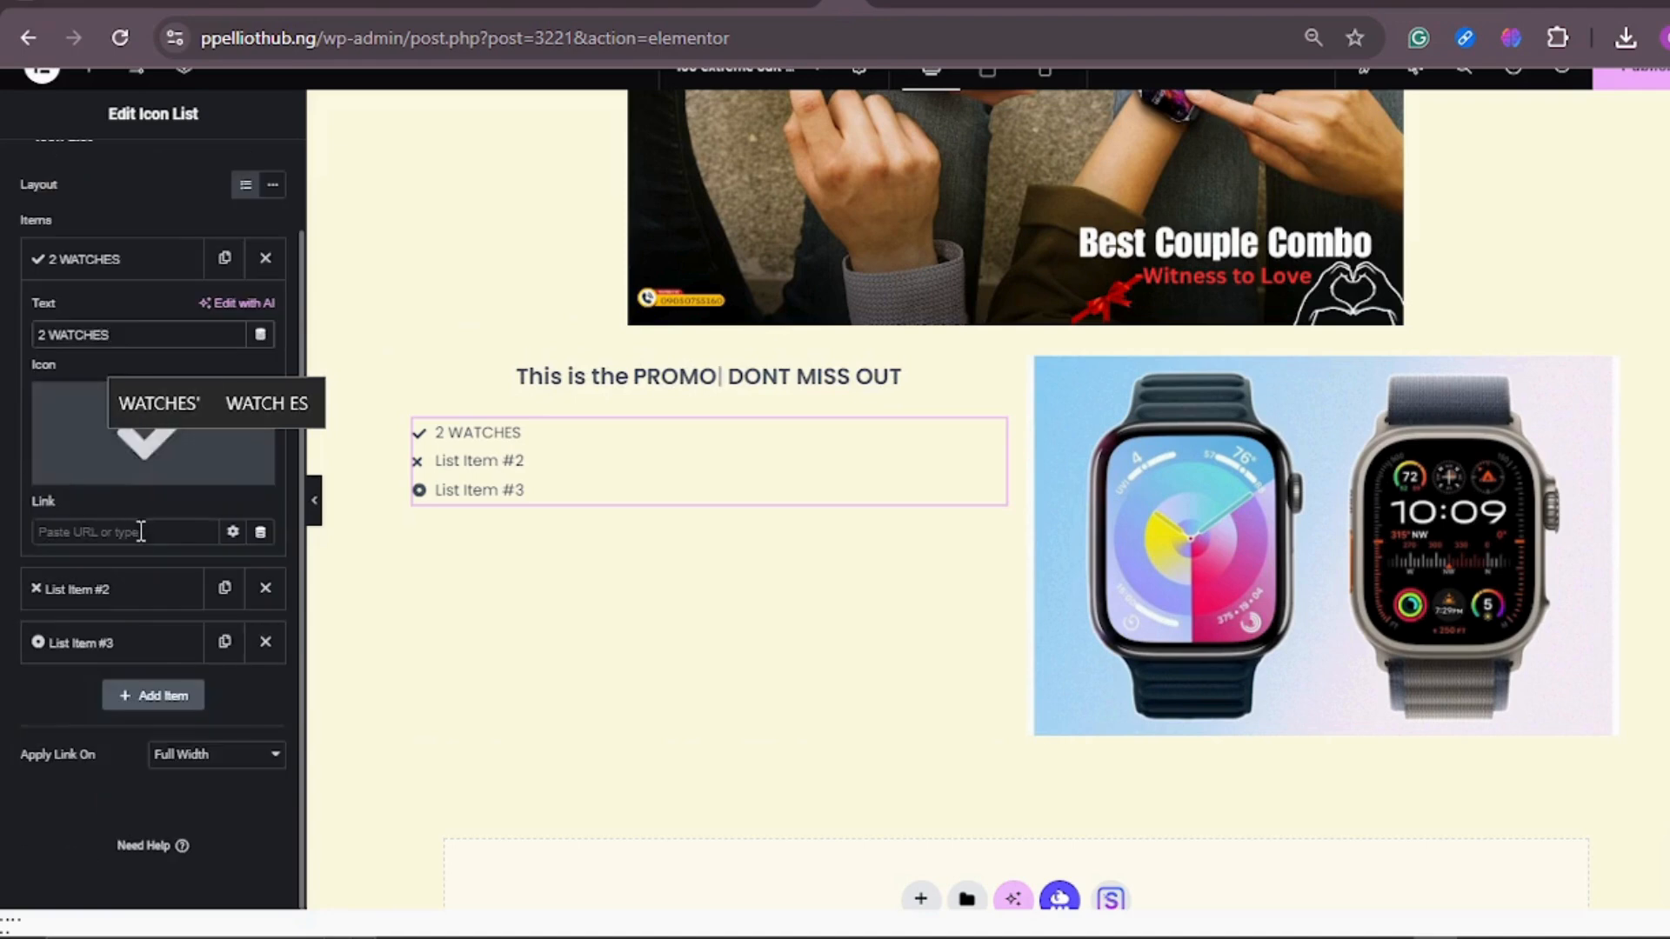
pyautogui.click(135, 593)
pyautogui.click(139, 391)
pyautogui.press('BackSpace')
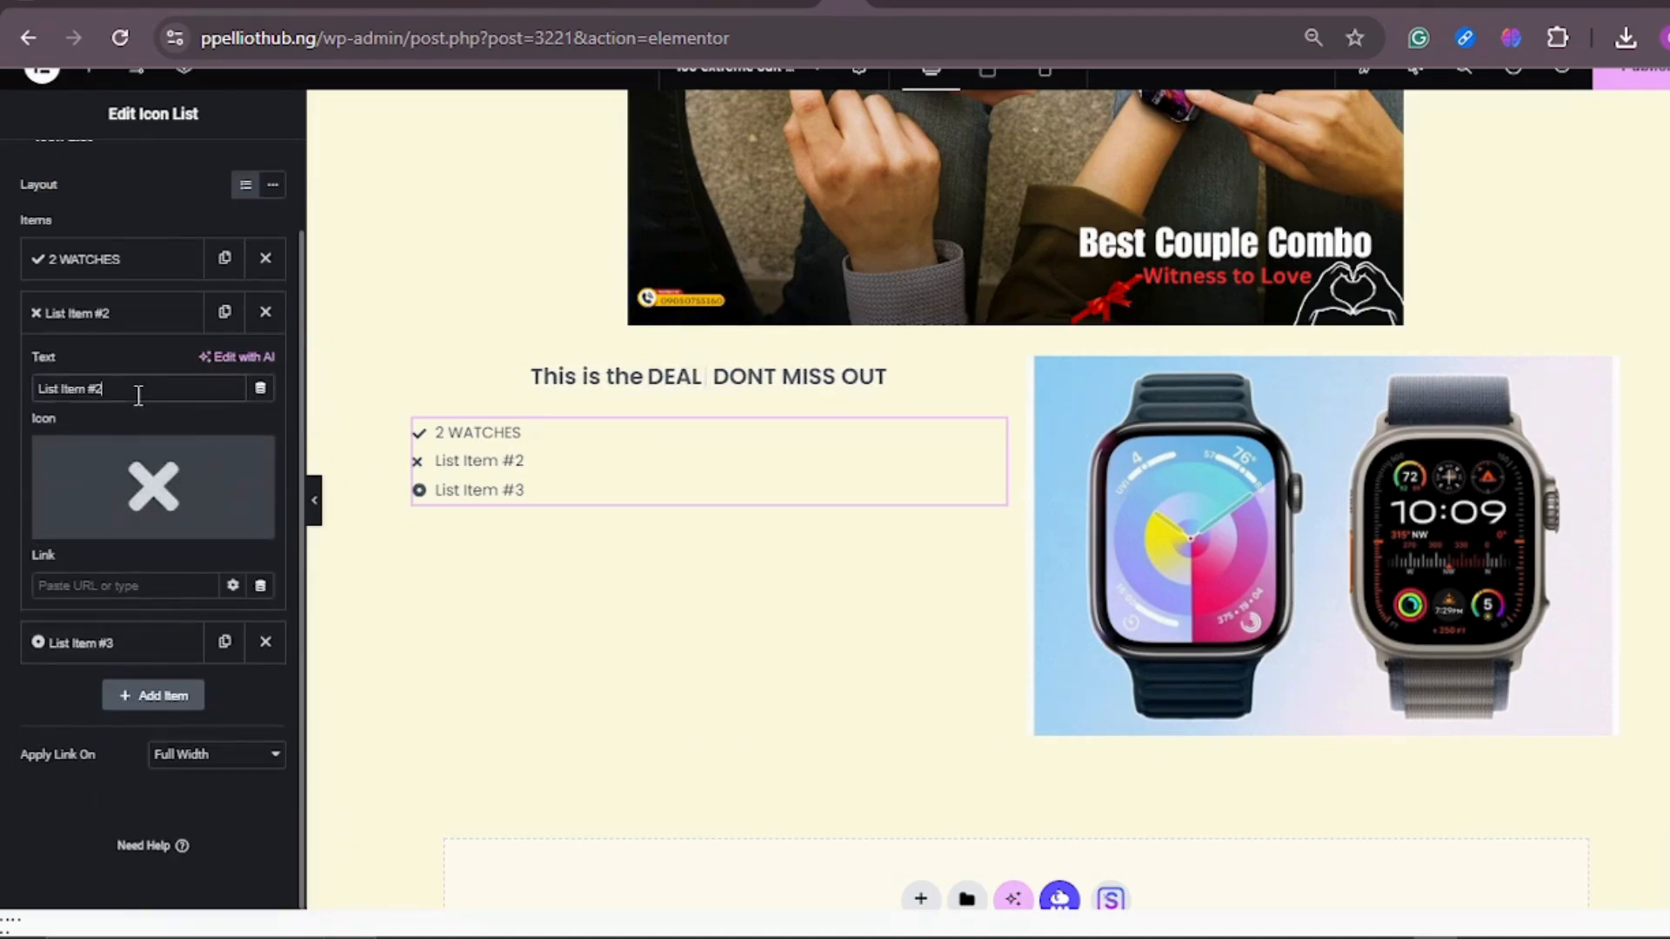
pyautogui.press('BackSpace')
pyautogui.press('BackSpace')
pyautogui.press('BackSpace')
pyautogui.press('BackSpace')
pyautogui.press('BackSpace')
pyautogui.press('BackSpace')
pyautogui.press('BackSpace')
pyautogui.press('BackSpace')
pyautogui.press('BackSpace')
pyautogui.press('BackSpace')
pyautogui.press('BackSpace')
pyautogui.write('7 STRA')
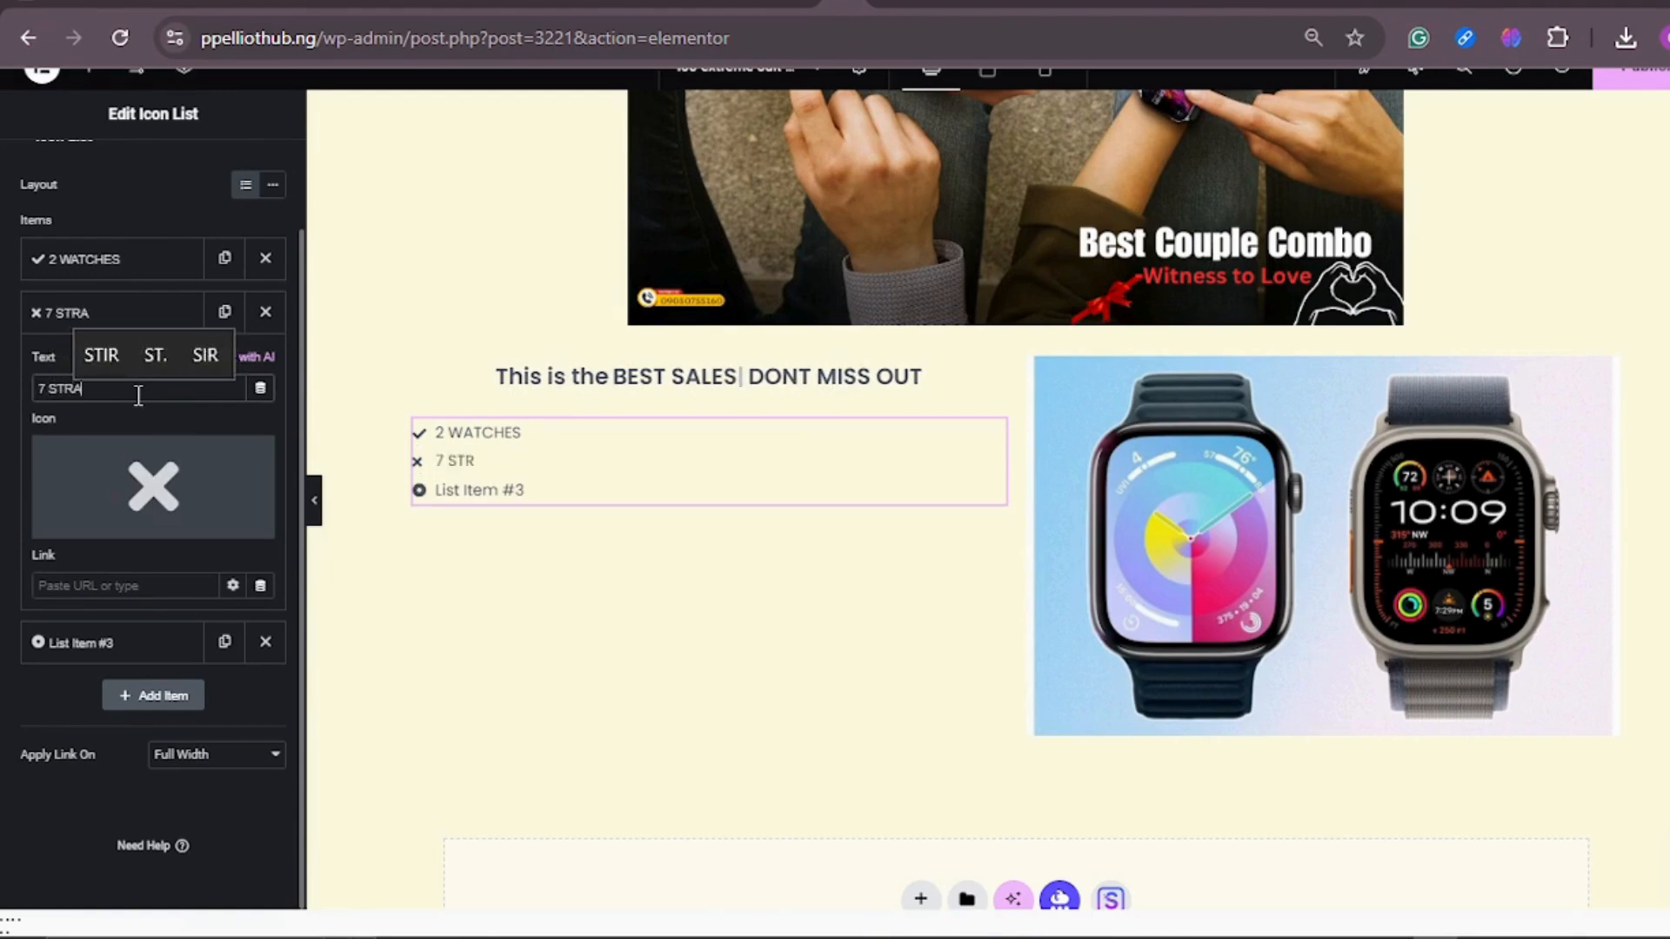
pyautogui.write('PS')
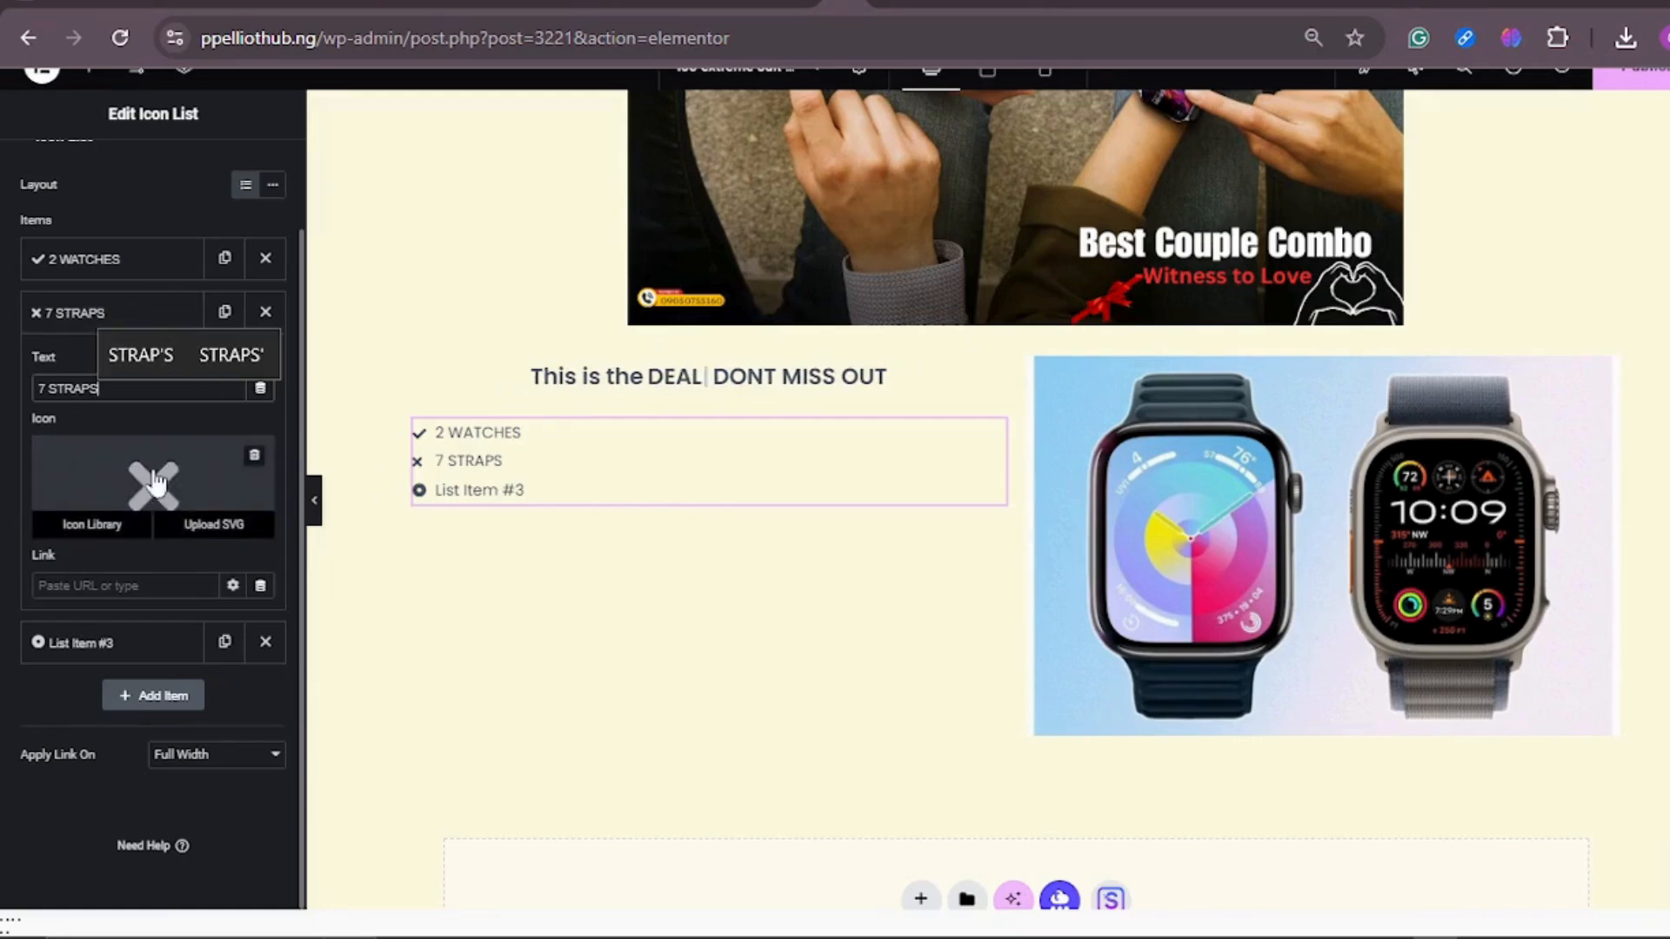
# Step: Change the 7 STRAPS item's icon to the plain Check icon from the icon library
pyautogui.click(92, 525)
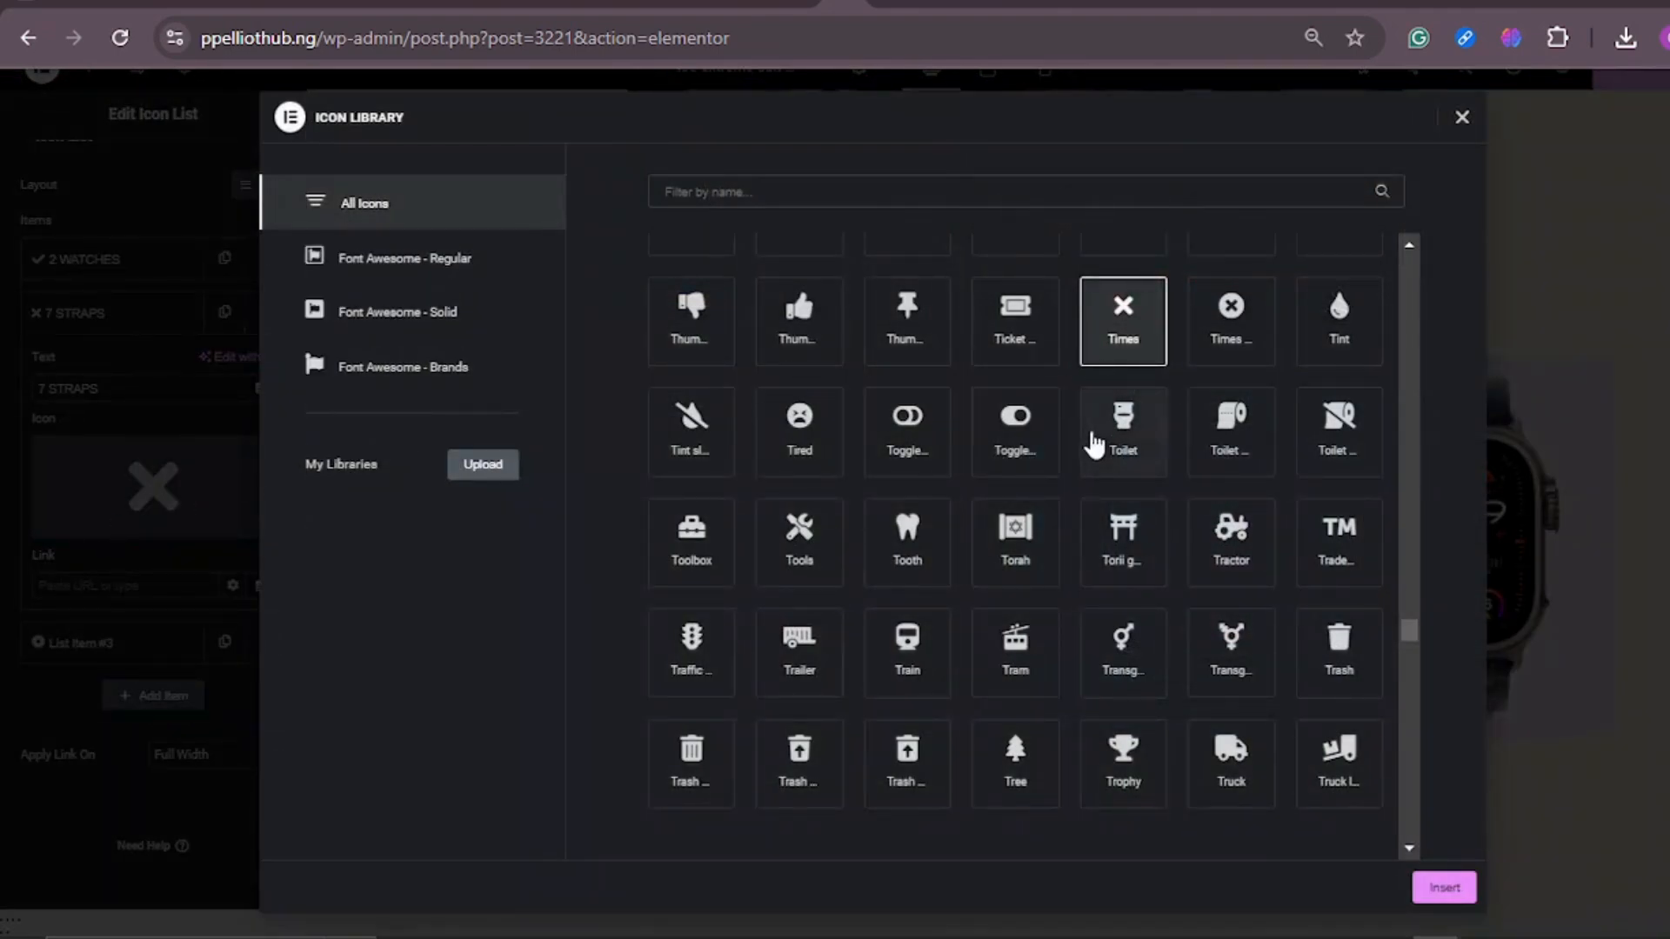
pyautogui.click(861, 191)
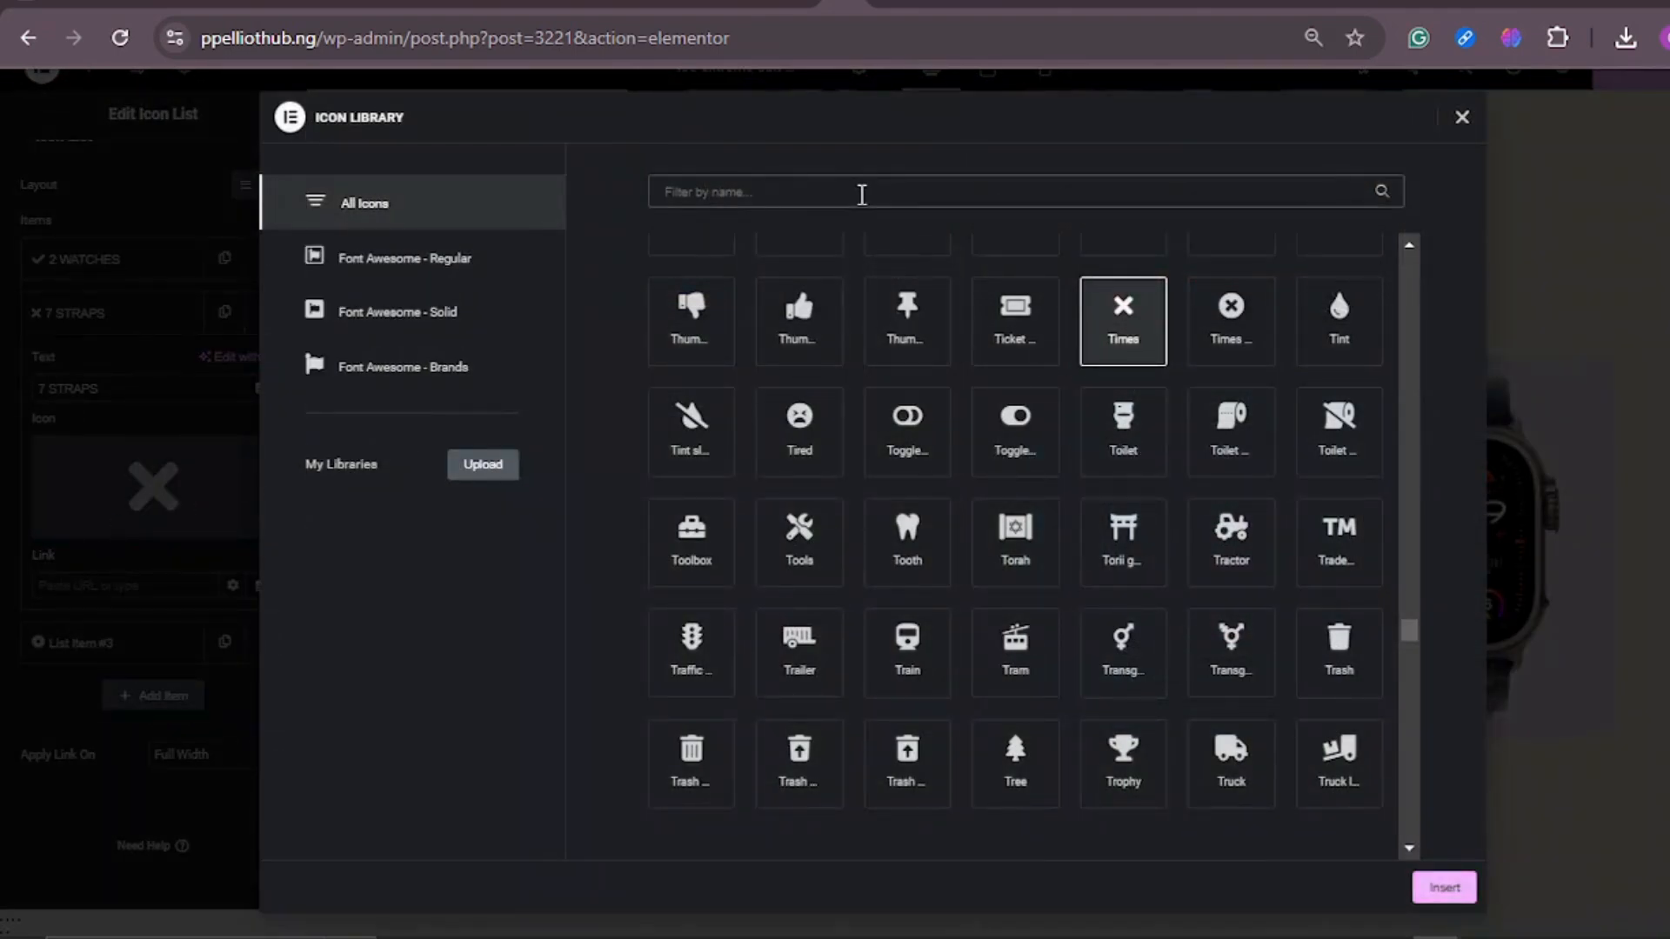
pyautogui.write('q')
pyautogui.write('HEC')
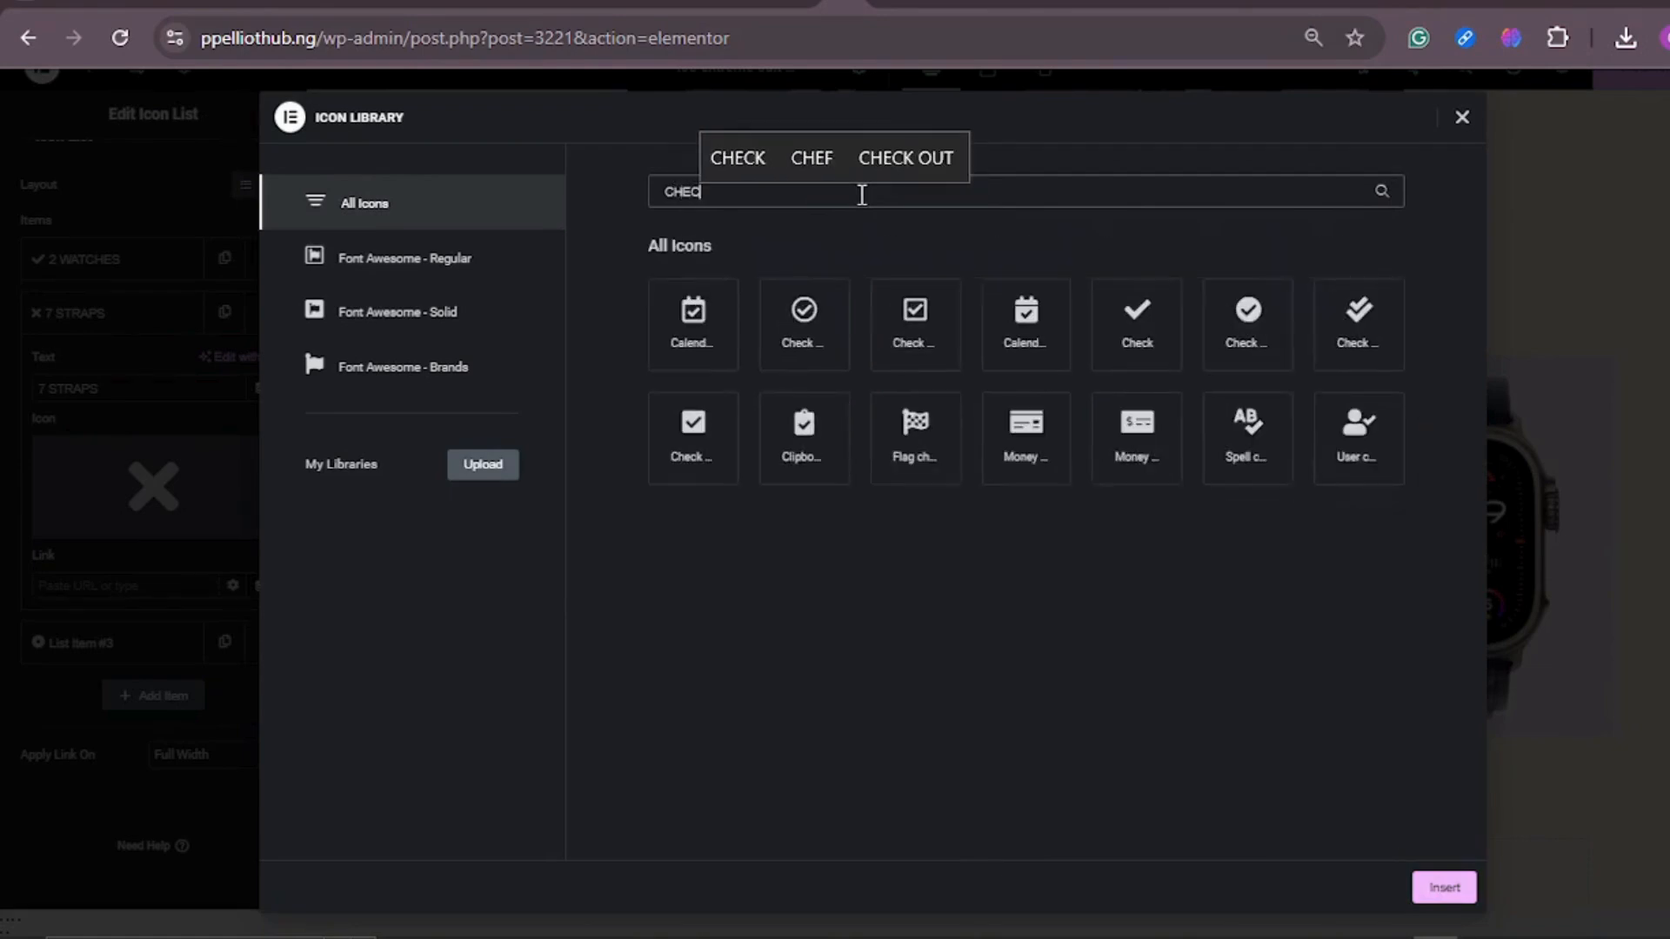
pyautogui.click(1167, 330)
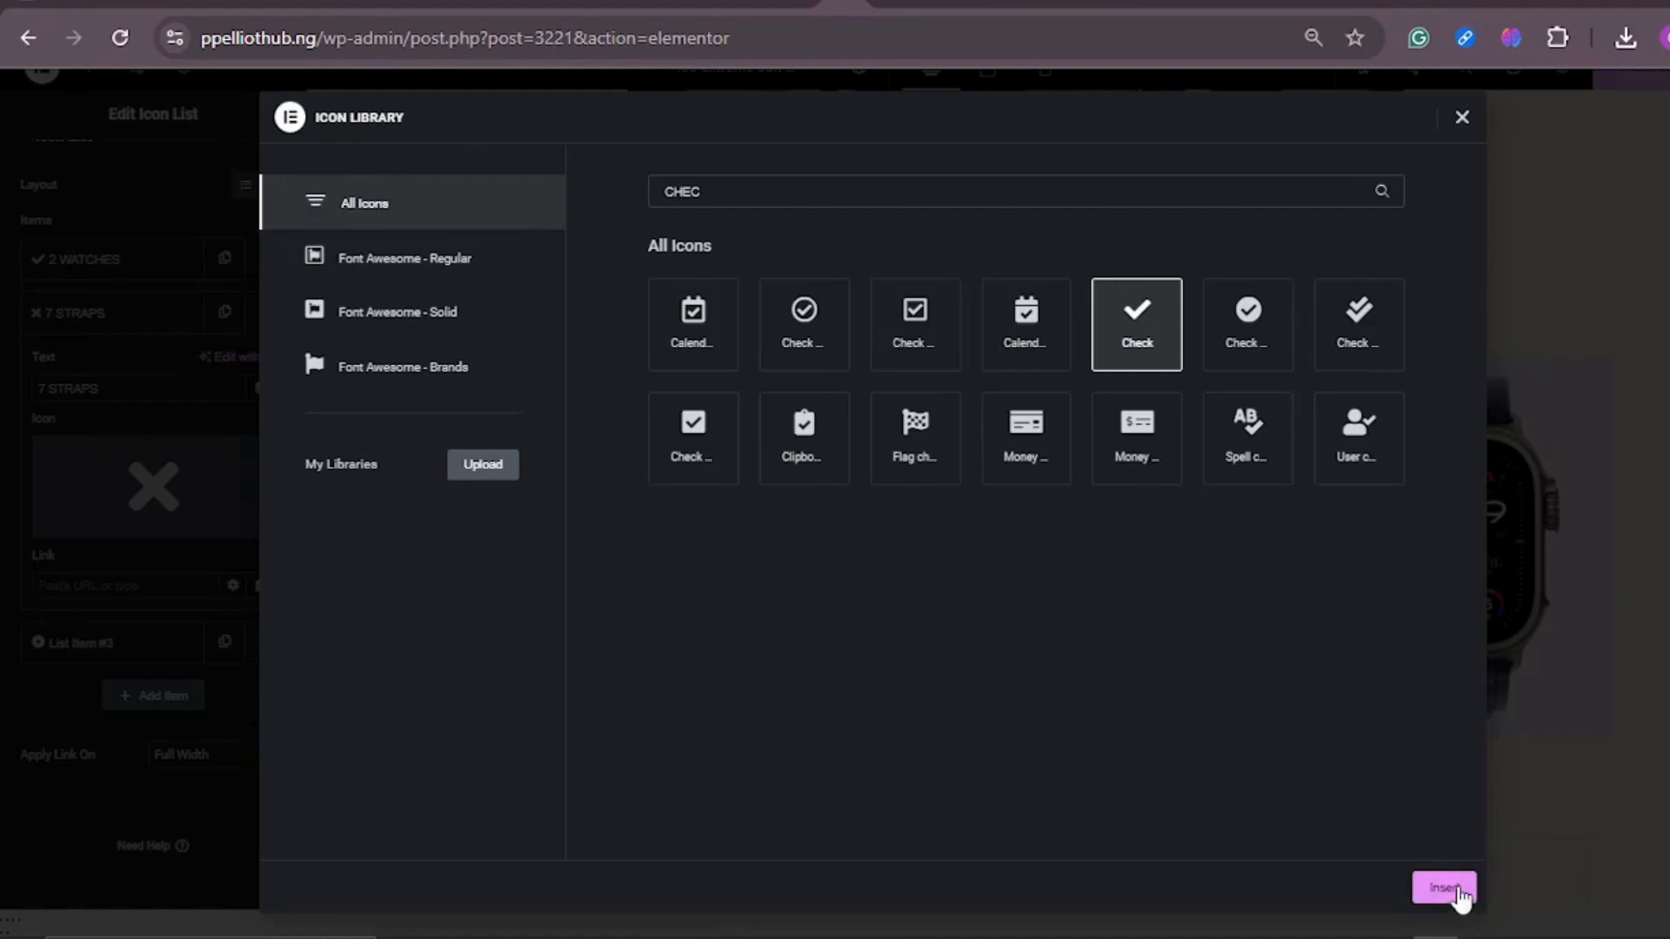
pyautogui.click(1457, 891)
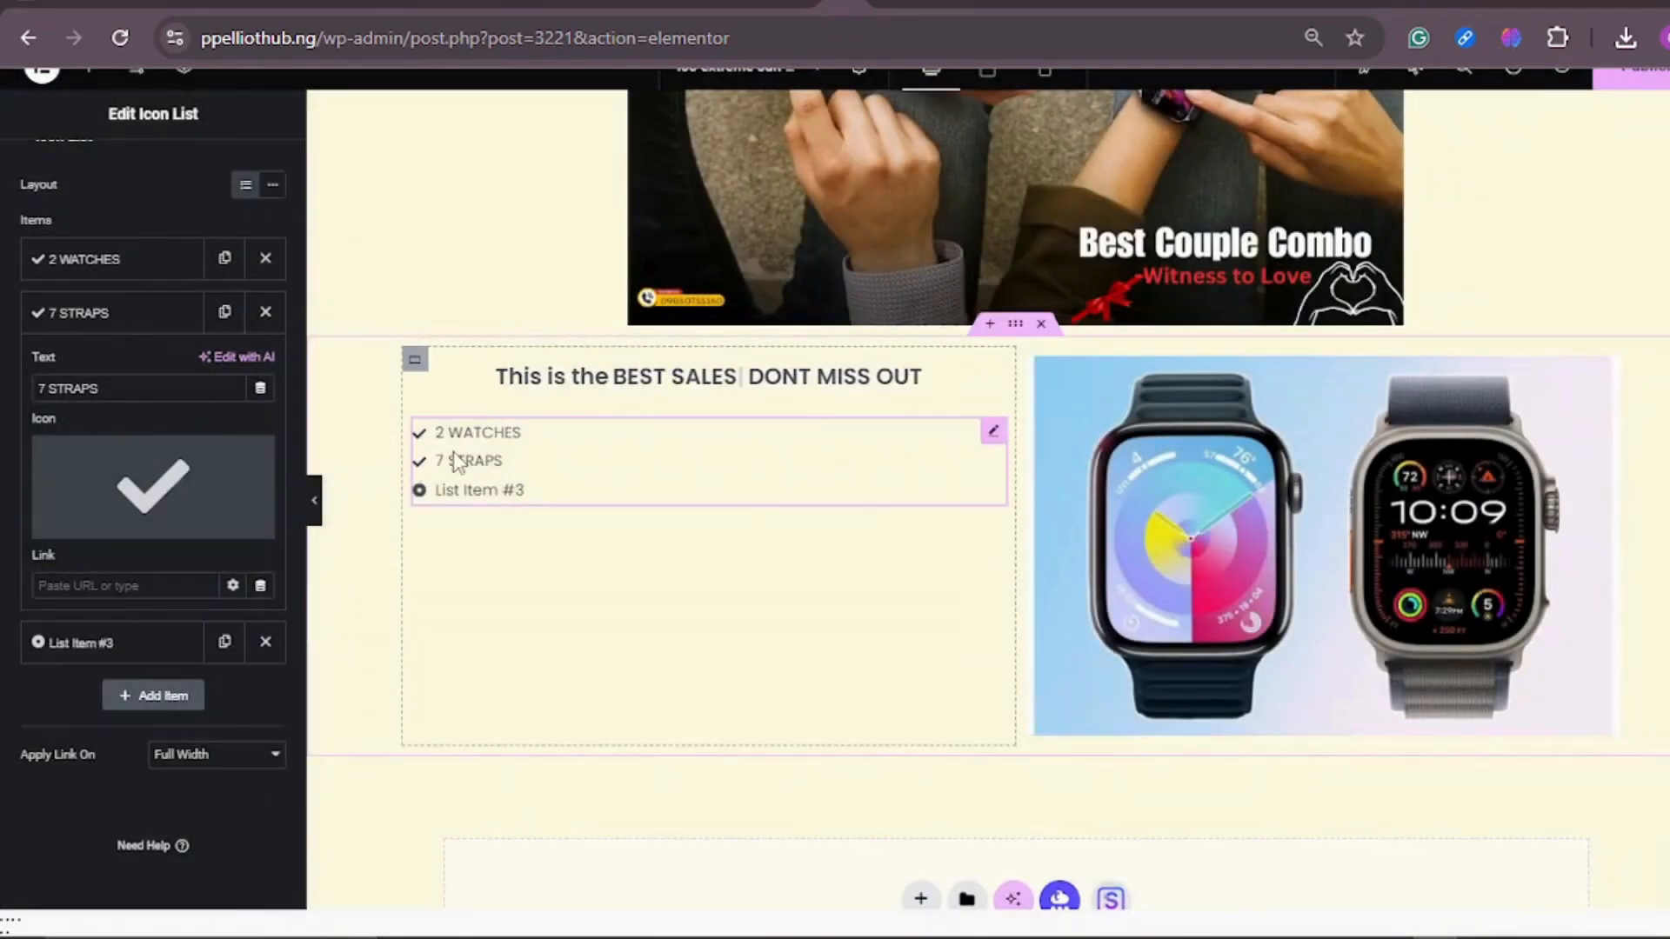
# Step: Replace the third icon list item's text with AIRPODS PRO
pyautogui.click(114, 654)
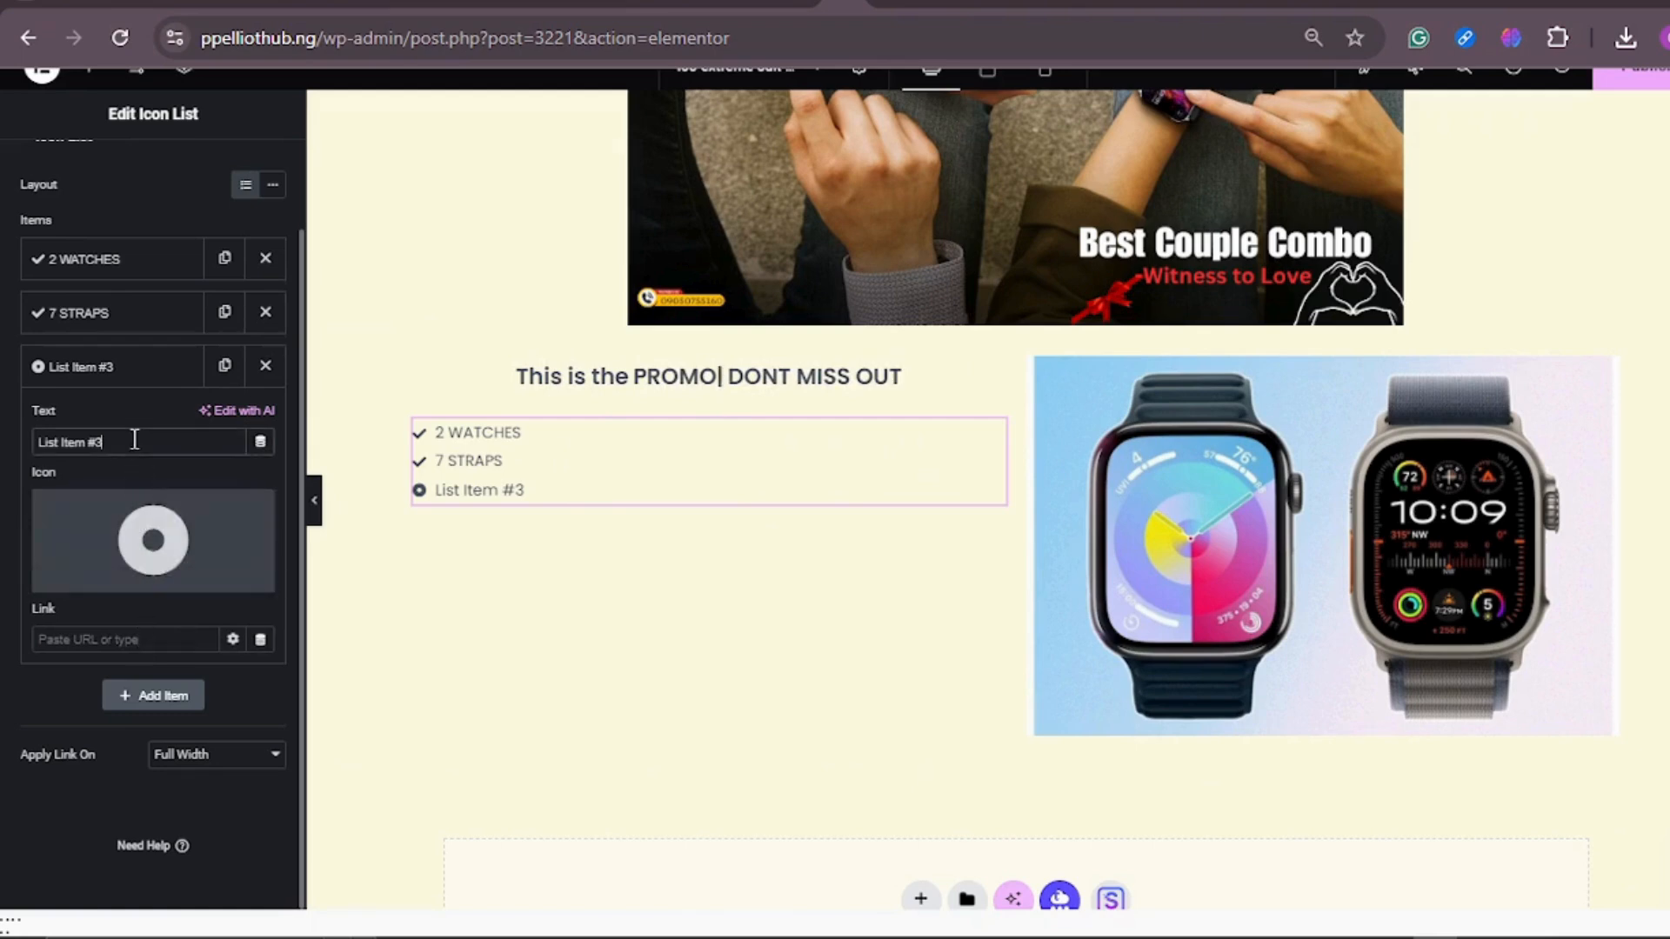
pyautogui.press('BackSpace')
pyautogui.press('BackSpace')
pyautogui.press('BackSpace')
pyautogui.press('BackSpace')
pyautogui.press('BackSpace')
pyautogui.press('BackSpace')
pyautogui.press('BackSpace')
pyautogui.press('BackSpace')
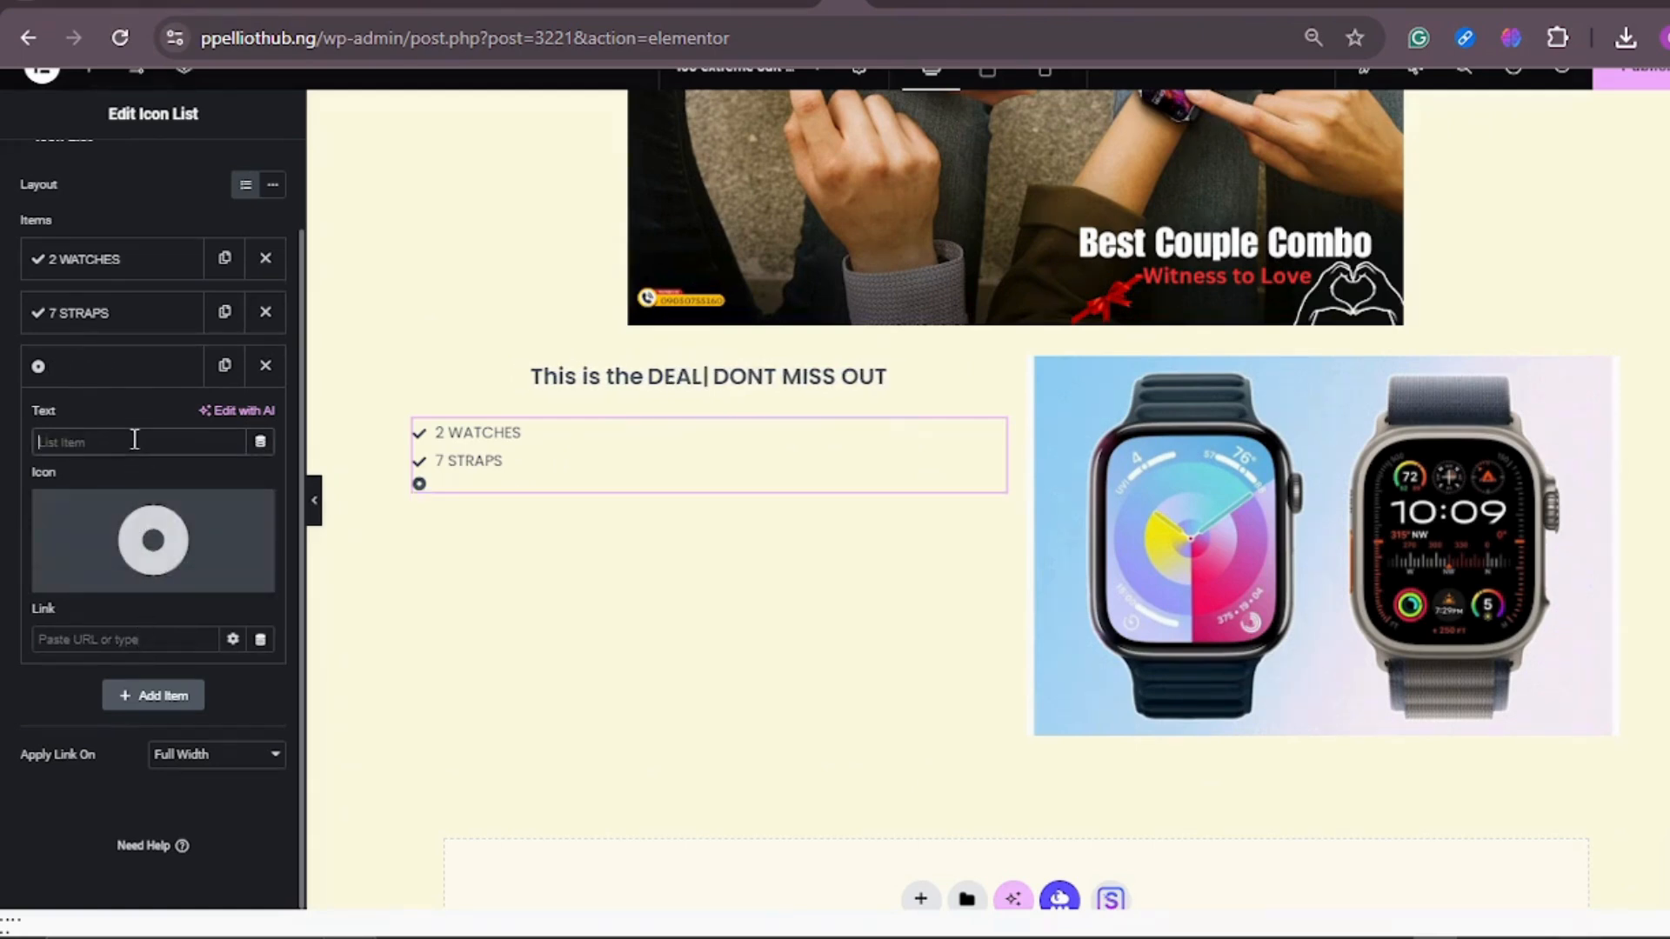
pyautogui.write('AIRPODS PR')
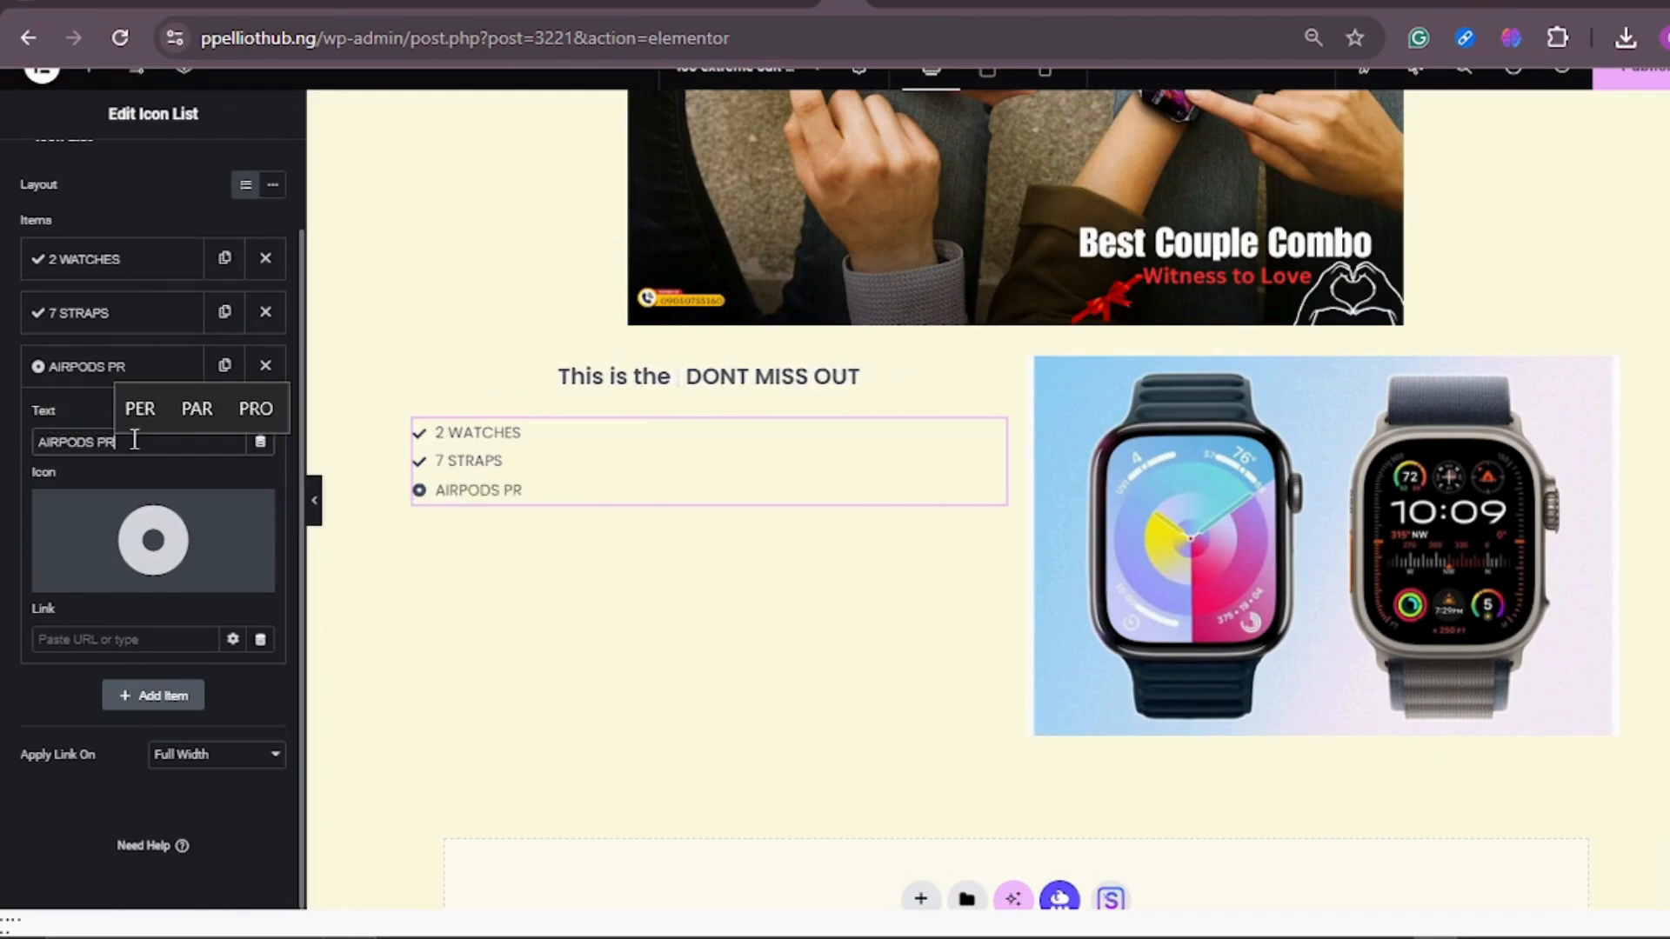
pyautogui.write('O')
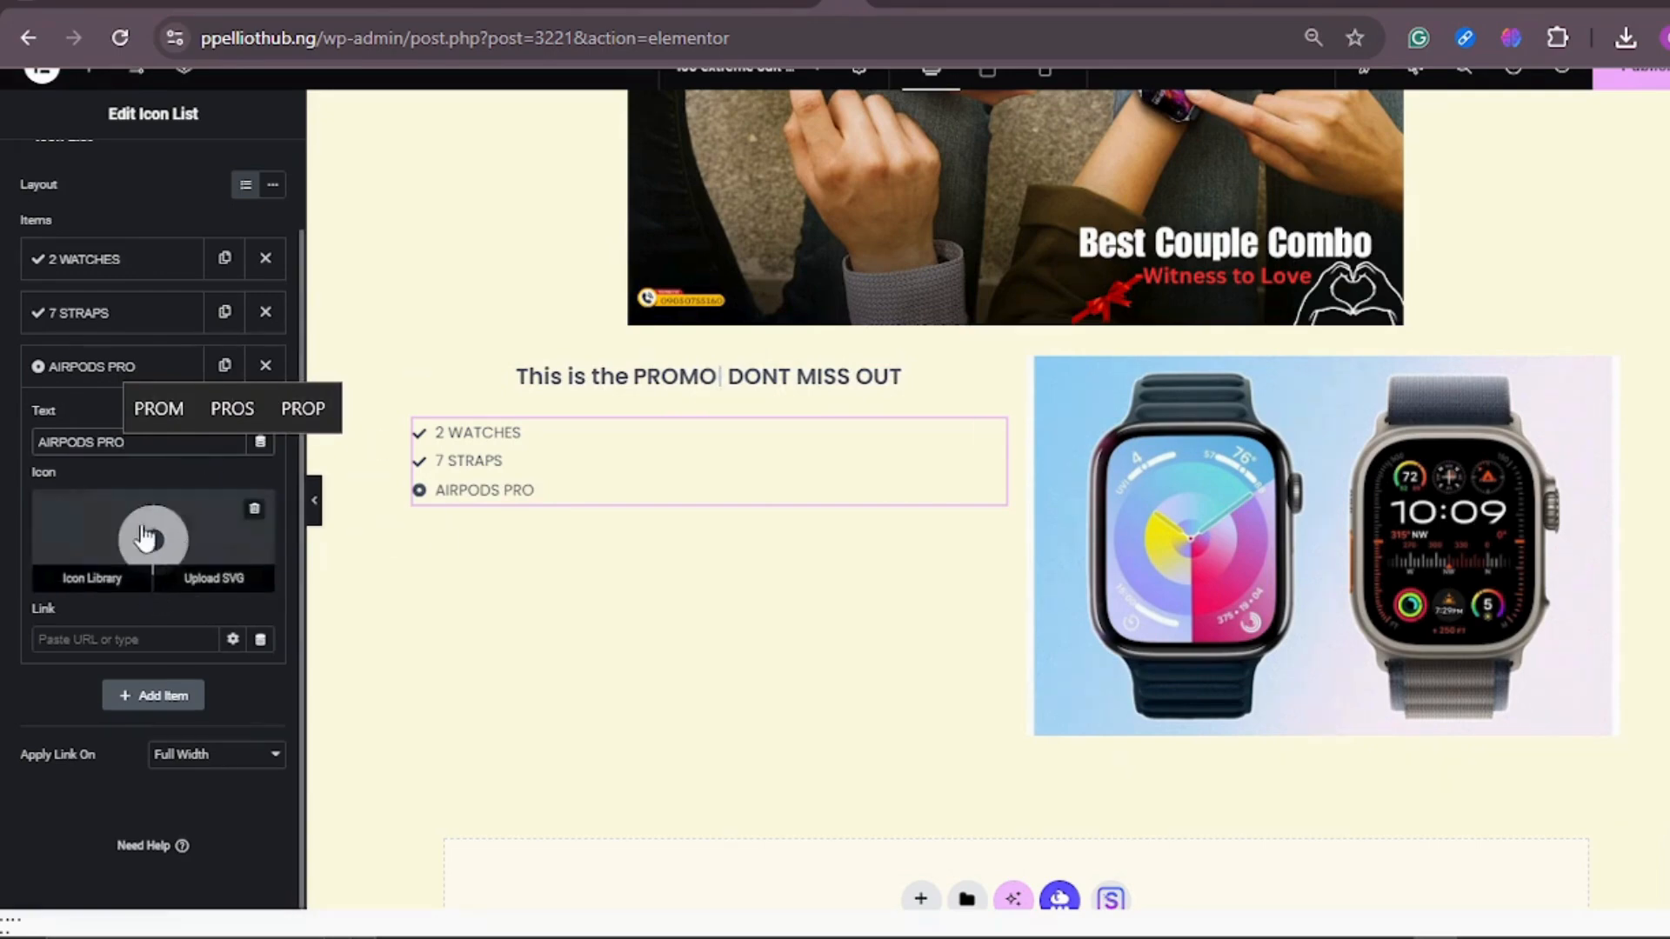
# Step: Swap the AIRPODS PRO item's dot icon for the plain Check icon from the icon library
pyautogui.click(146, 538)
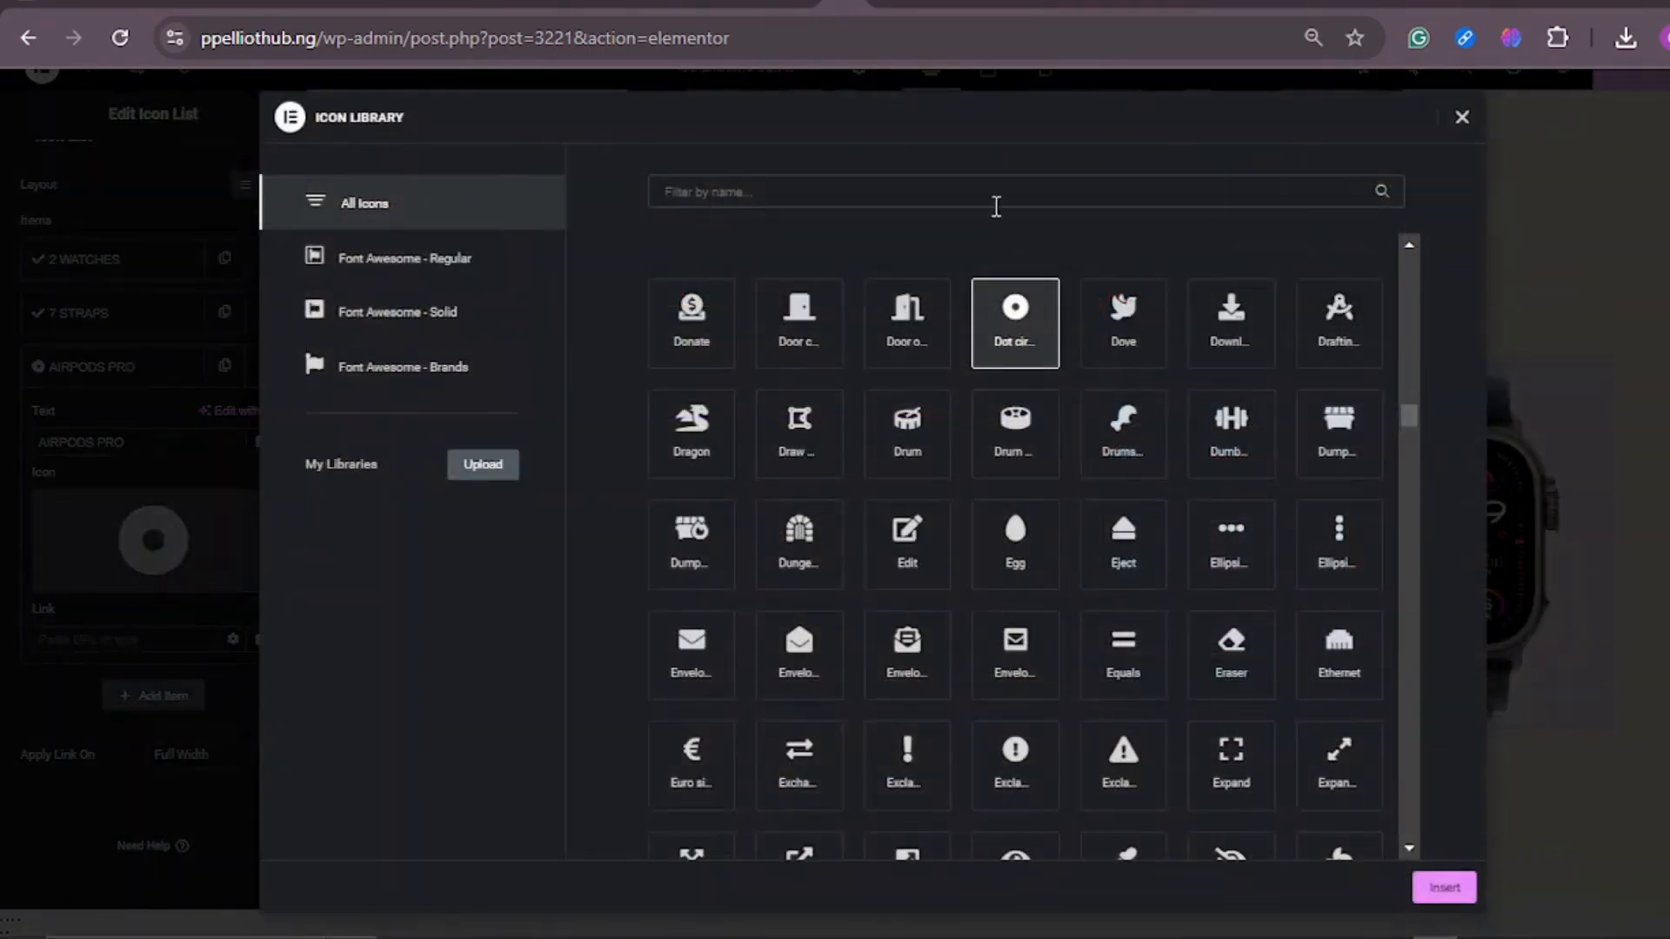
pyautogui.click(979, 193)
pyautogui.write('CHEC')
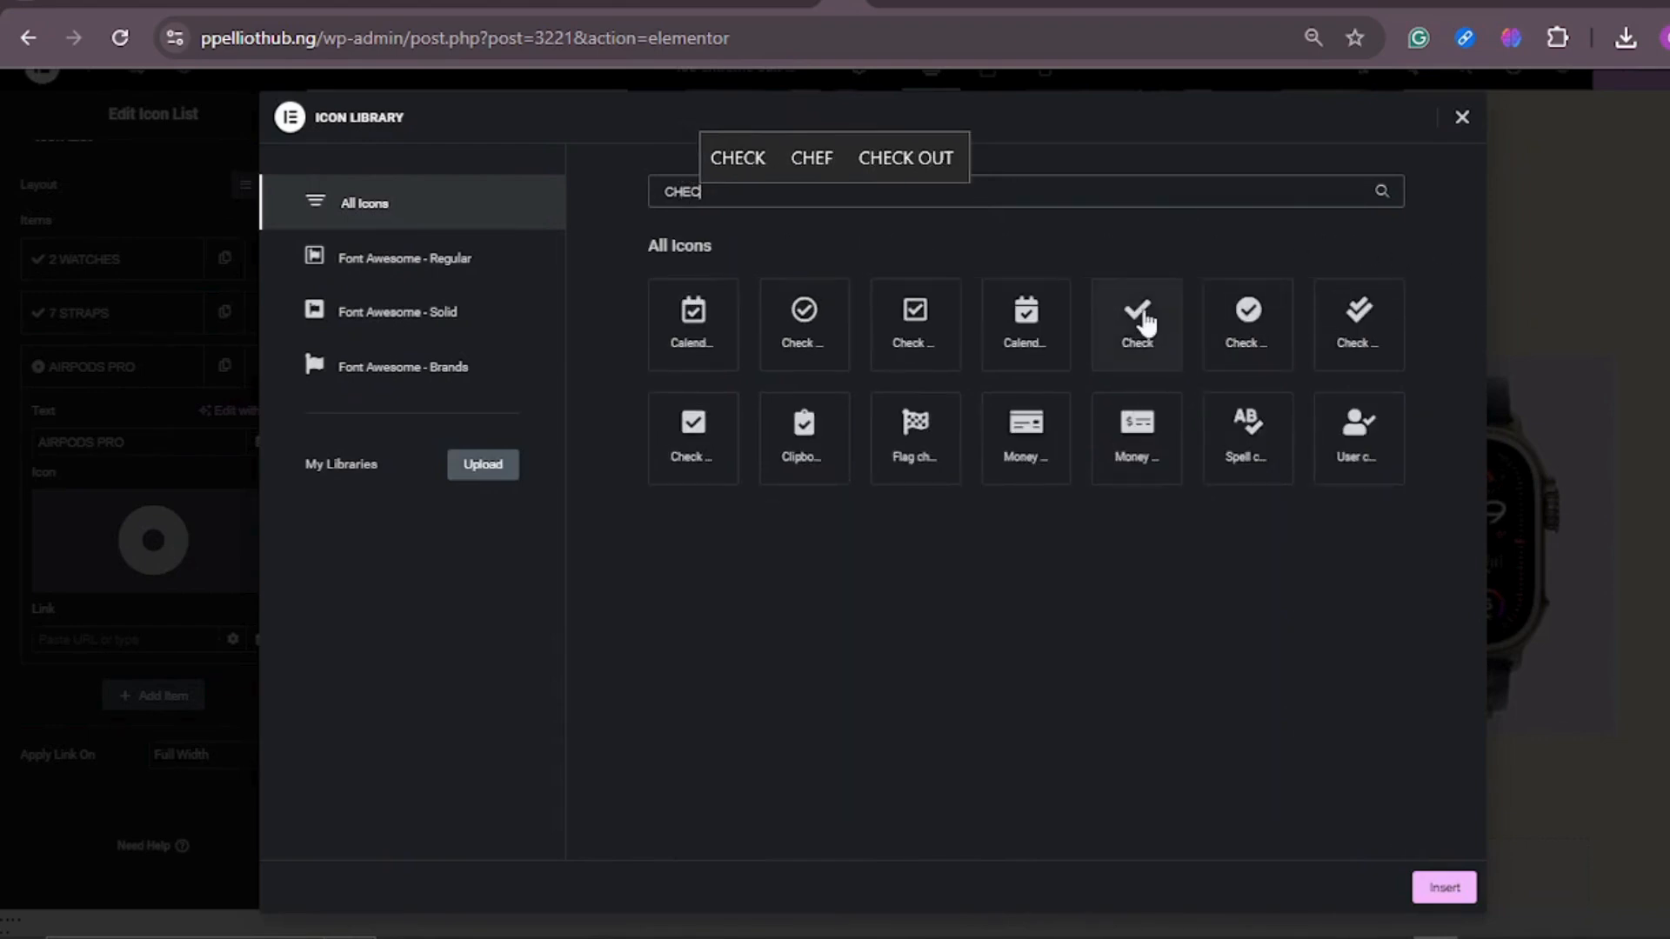
pyautogui.click(1143, 322)
pyautogui.click(1459, 901)
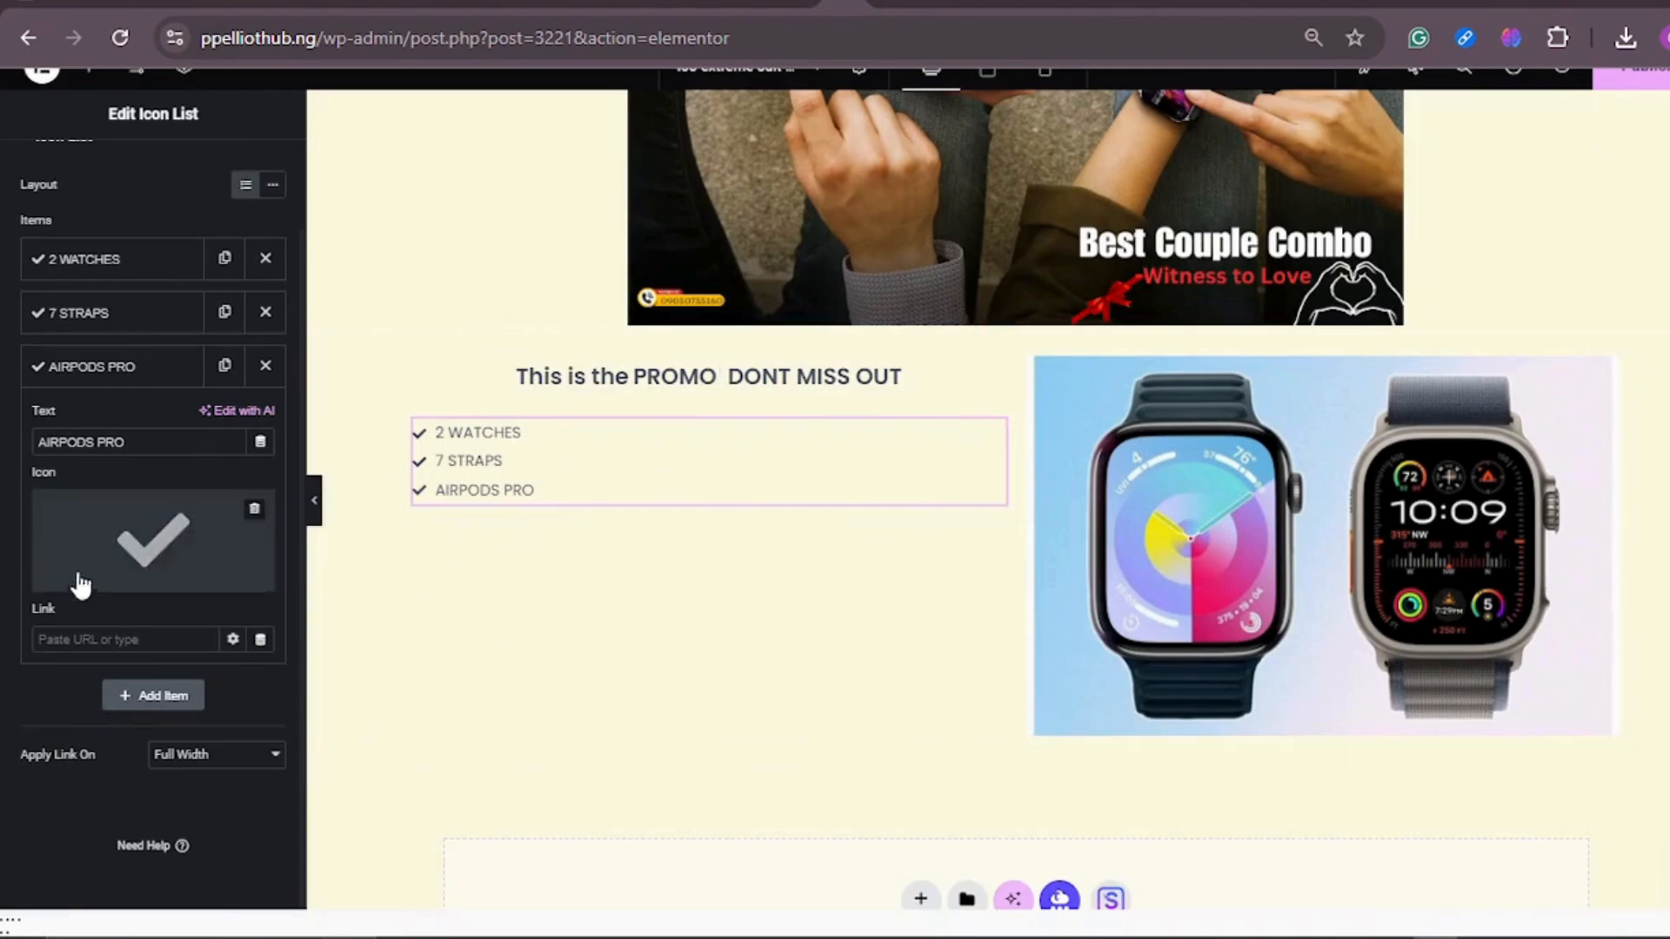
# Step: Add a fourth item to the icon list with the text FREE DELIVERY
pyautogui.click(159, 700)
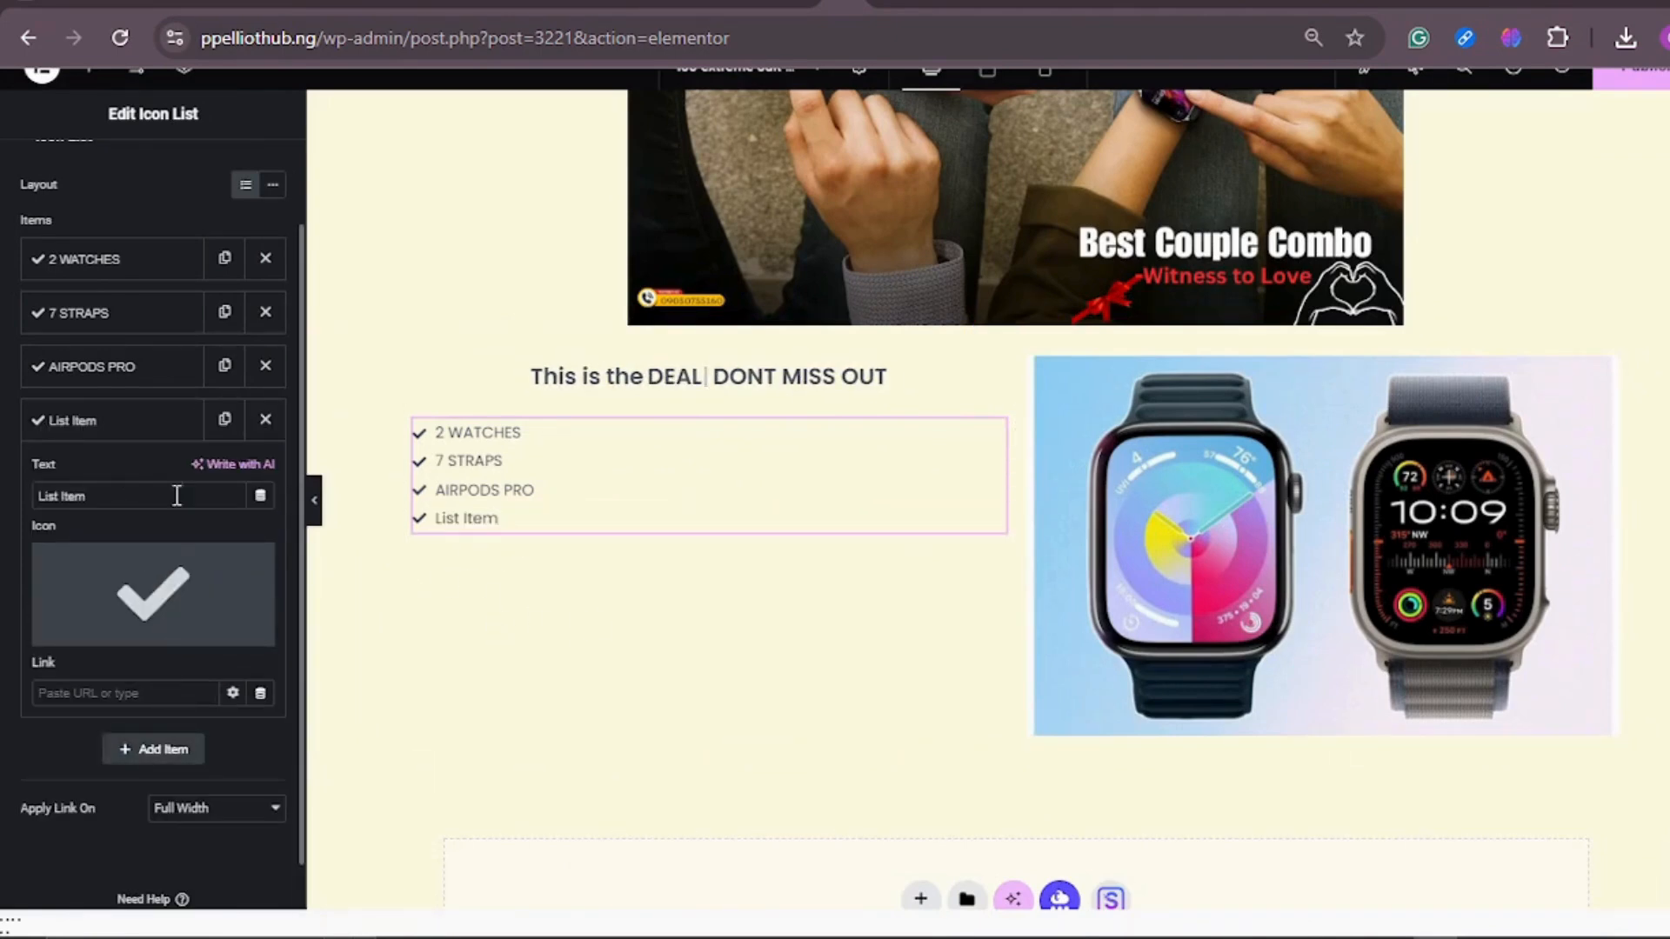
pyautogui.click(103, 499)
pyautogui.press('BackSpace')
pyautogui.press('BackSpace')
pyautogui.press('BackSpace')
pyautogui.press('BackSpace')
pyautogui.press('BackSpace')
pyautogui.press('BackSpace')
pyautogui.press('BackSpace')
pyautogui.press('BackSpace')
pyautogui.press('BackSpace')
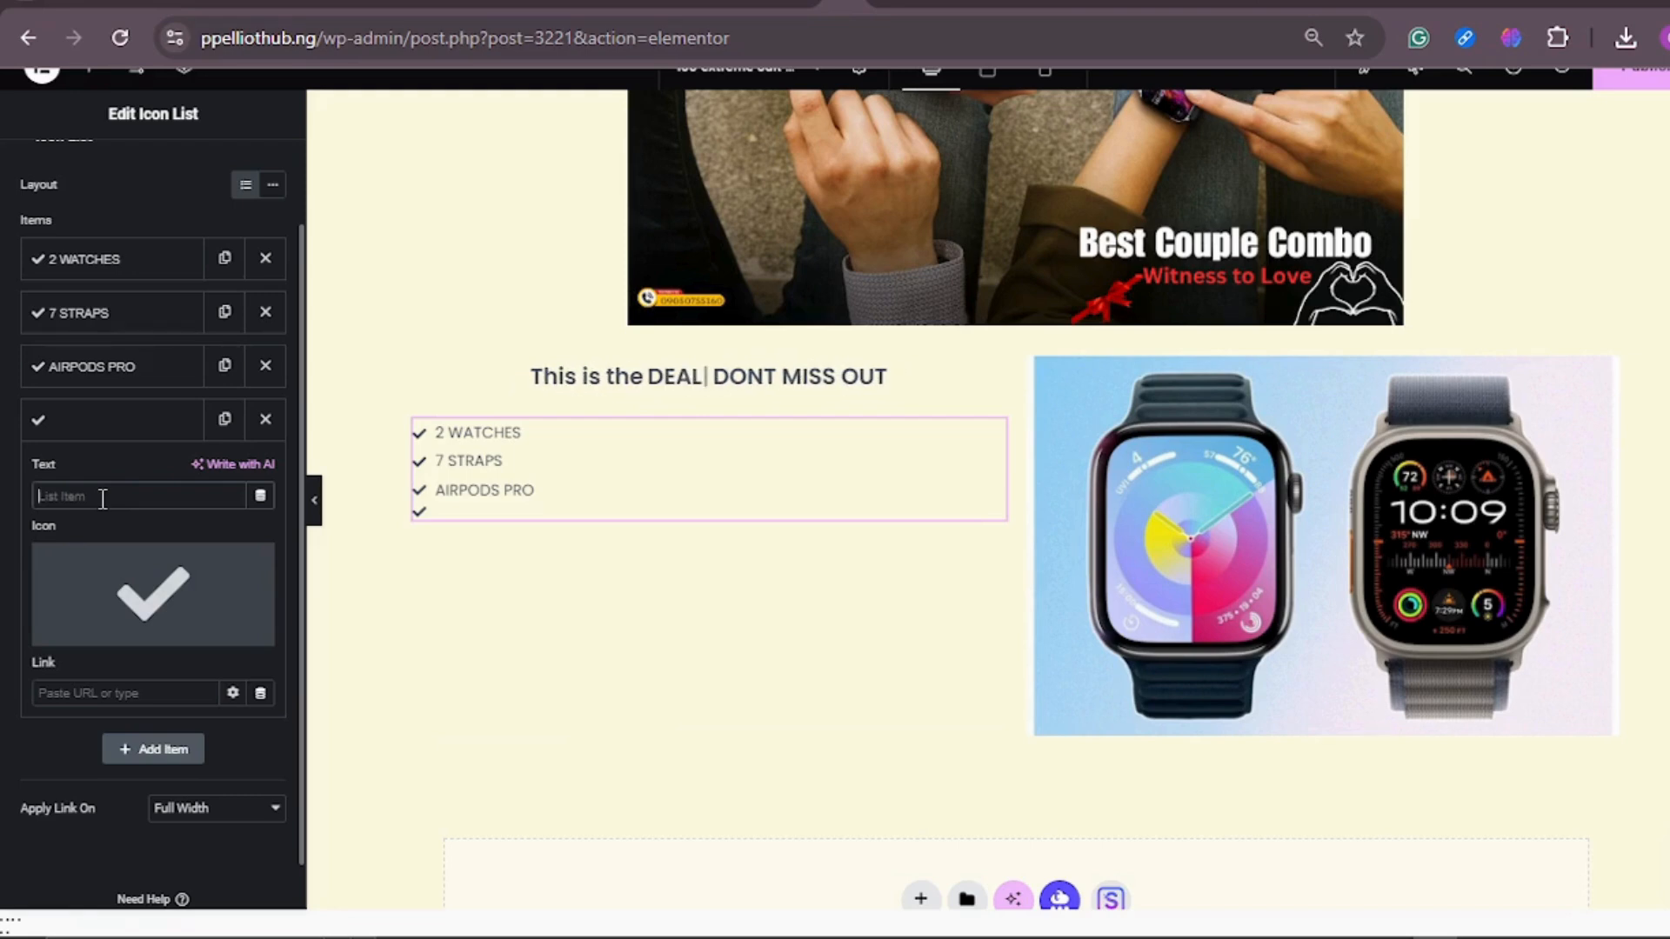
pyautogui.write('FREE ')
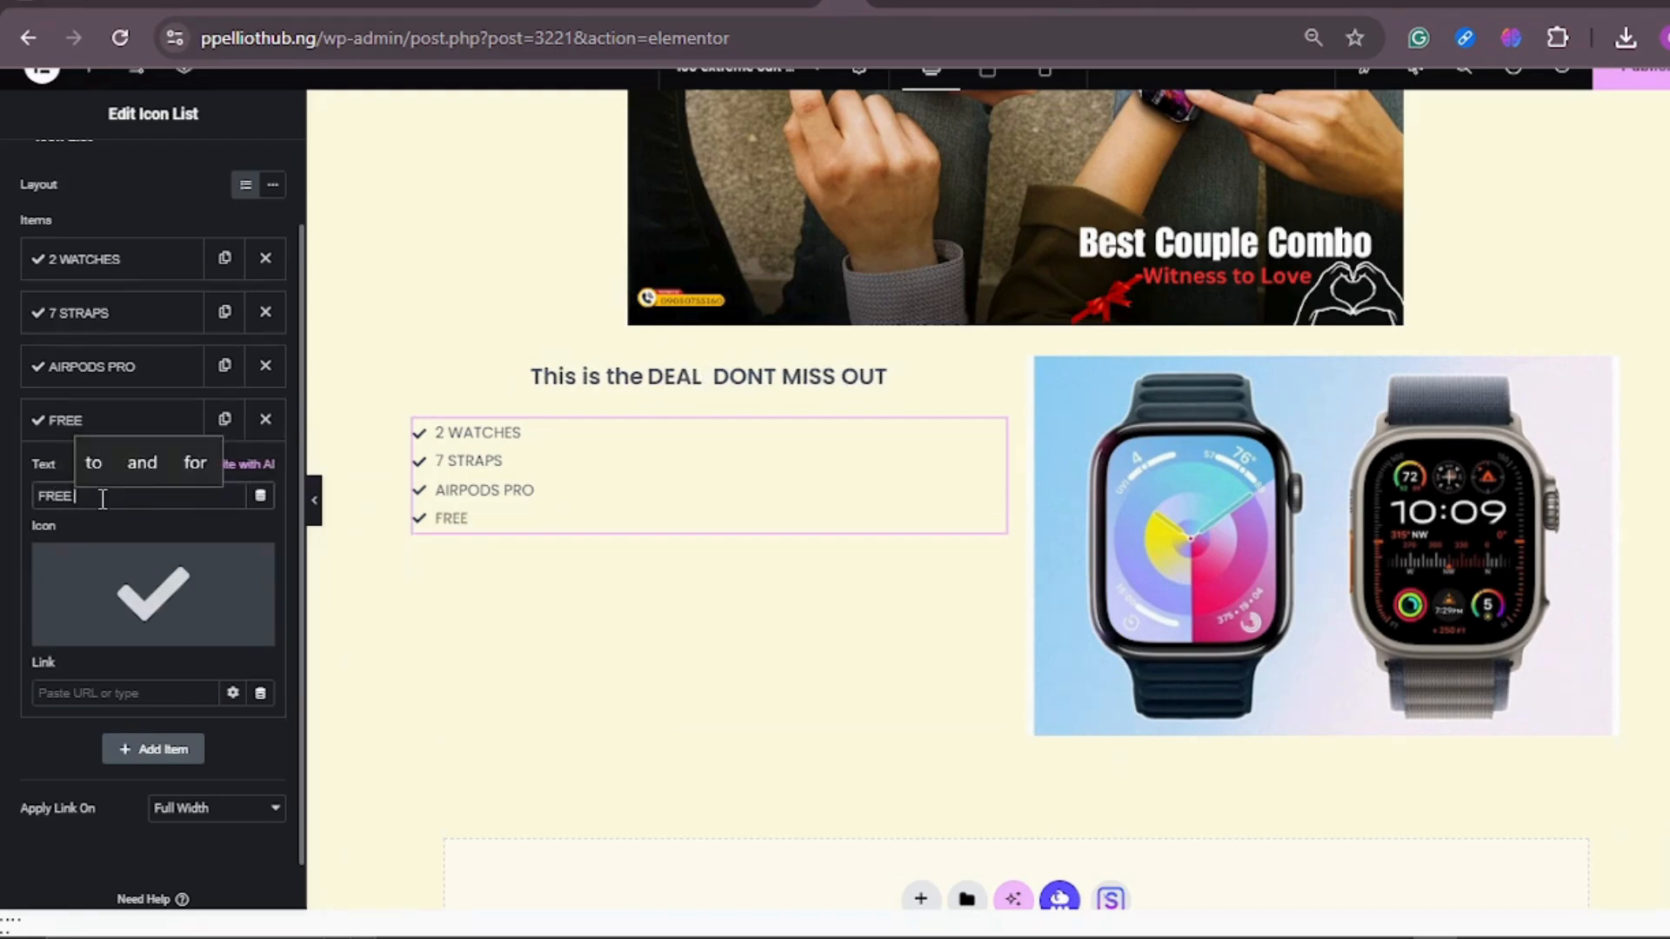
pyautogui.write('DELIVERY')
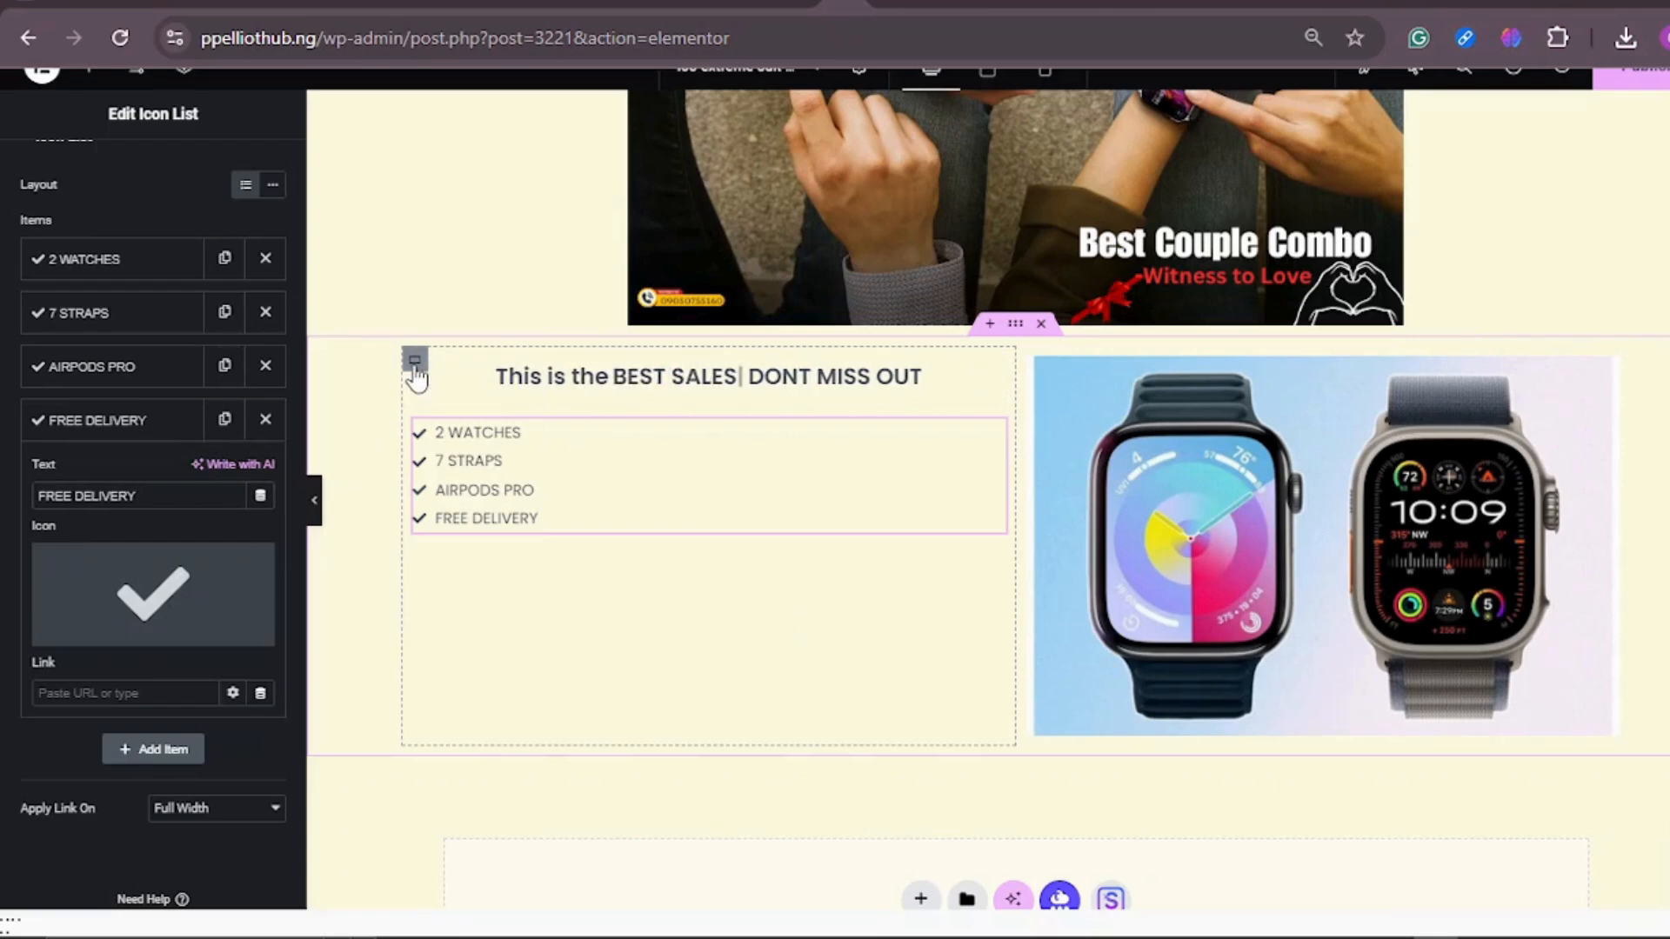
# Step: Give the column container holding the fancy text and icon list a light cyan classic background, #DEFCFF
pyautogui.click(415, 363)
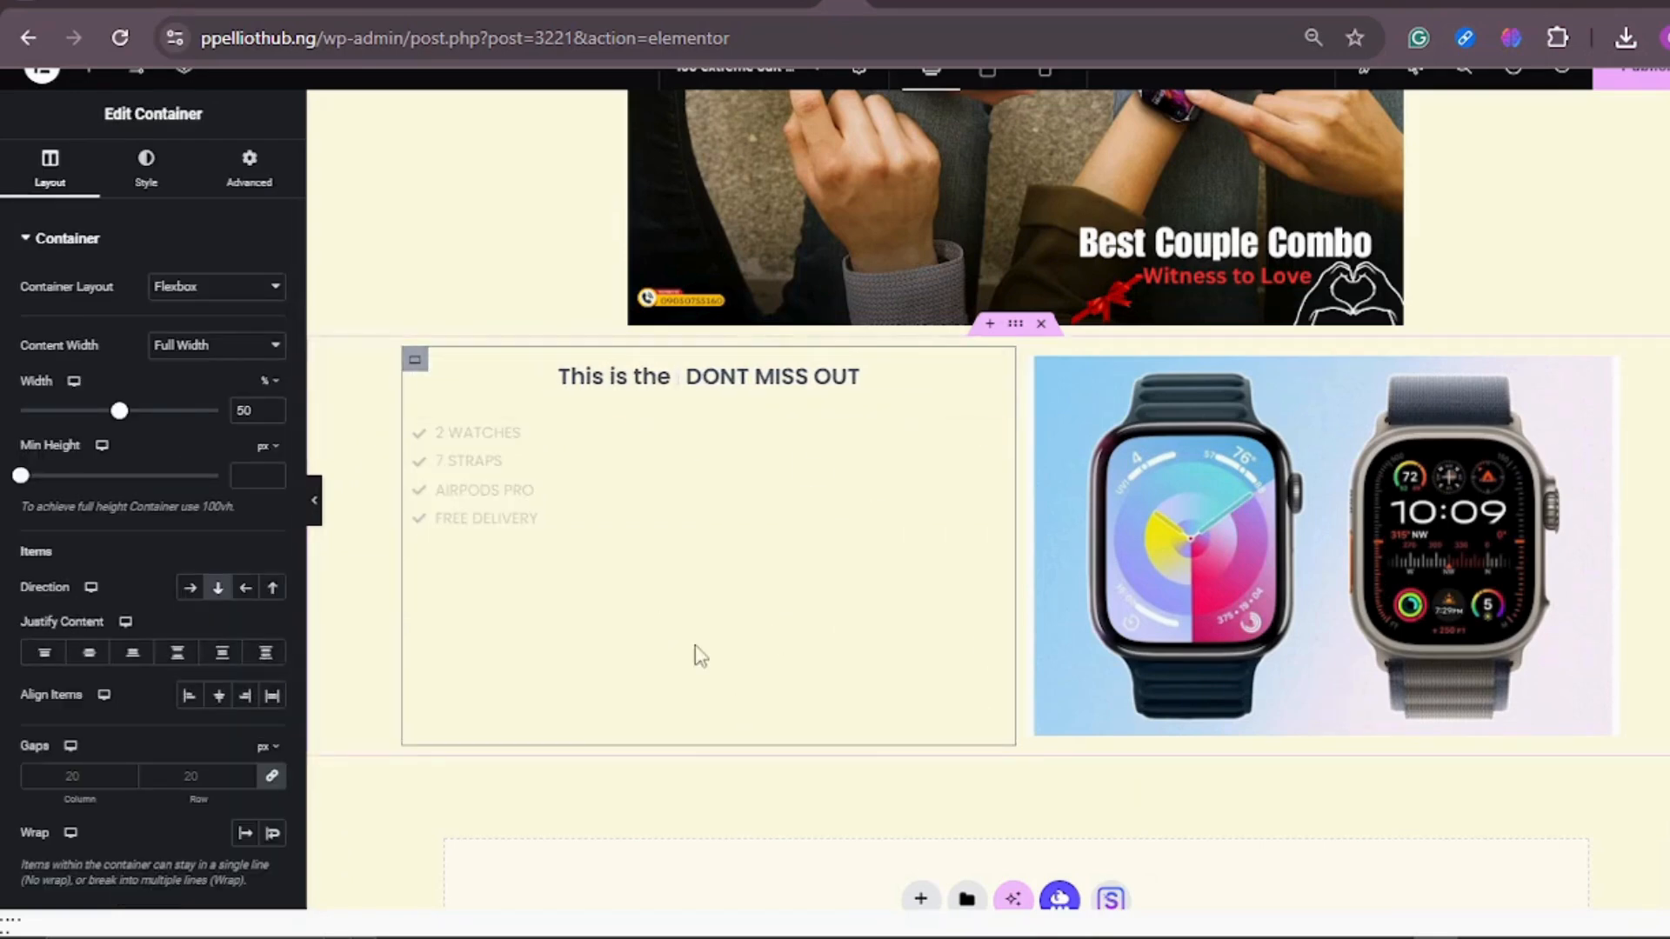
pyautogui.click(148, 179)
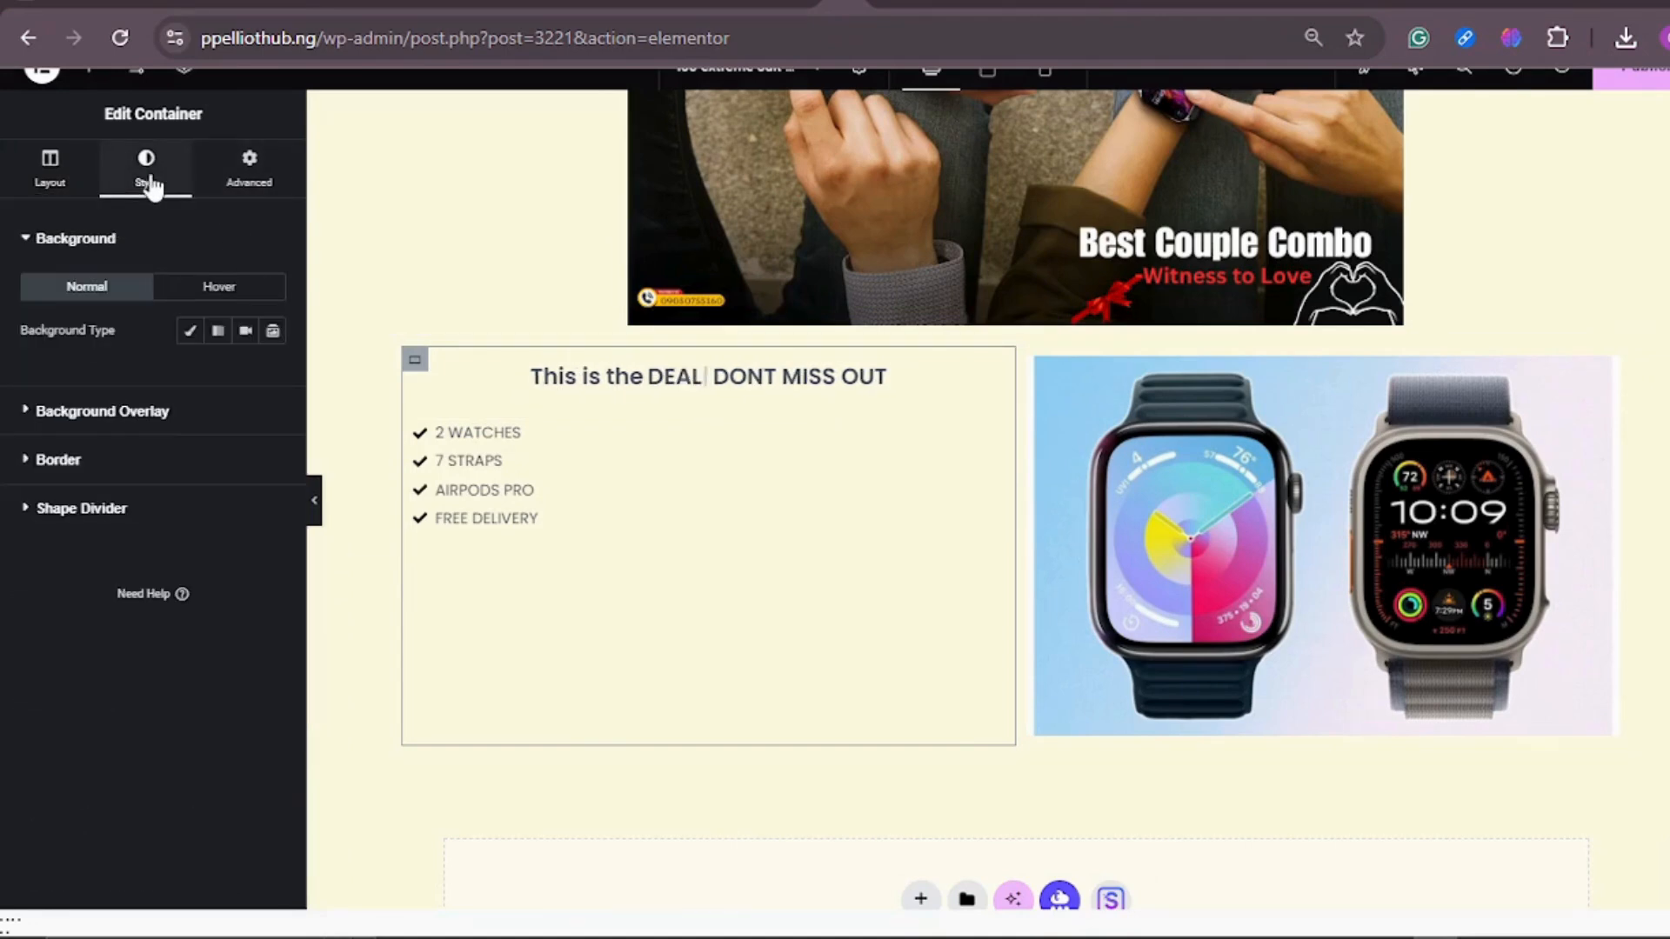
pyautogui.click(190, 330)
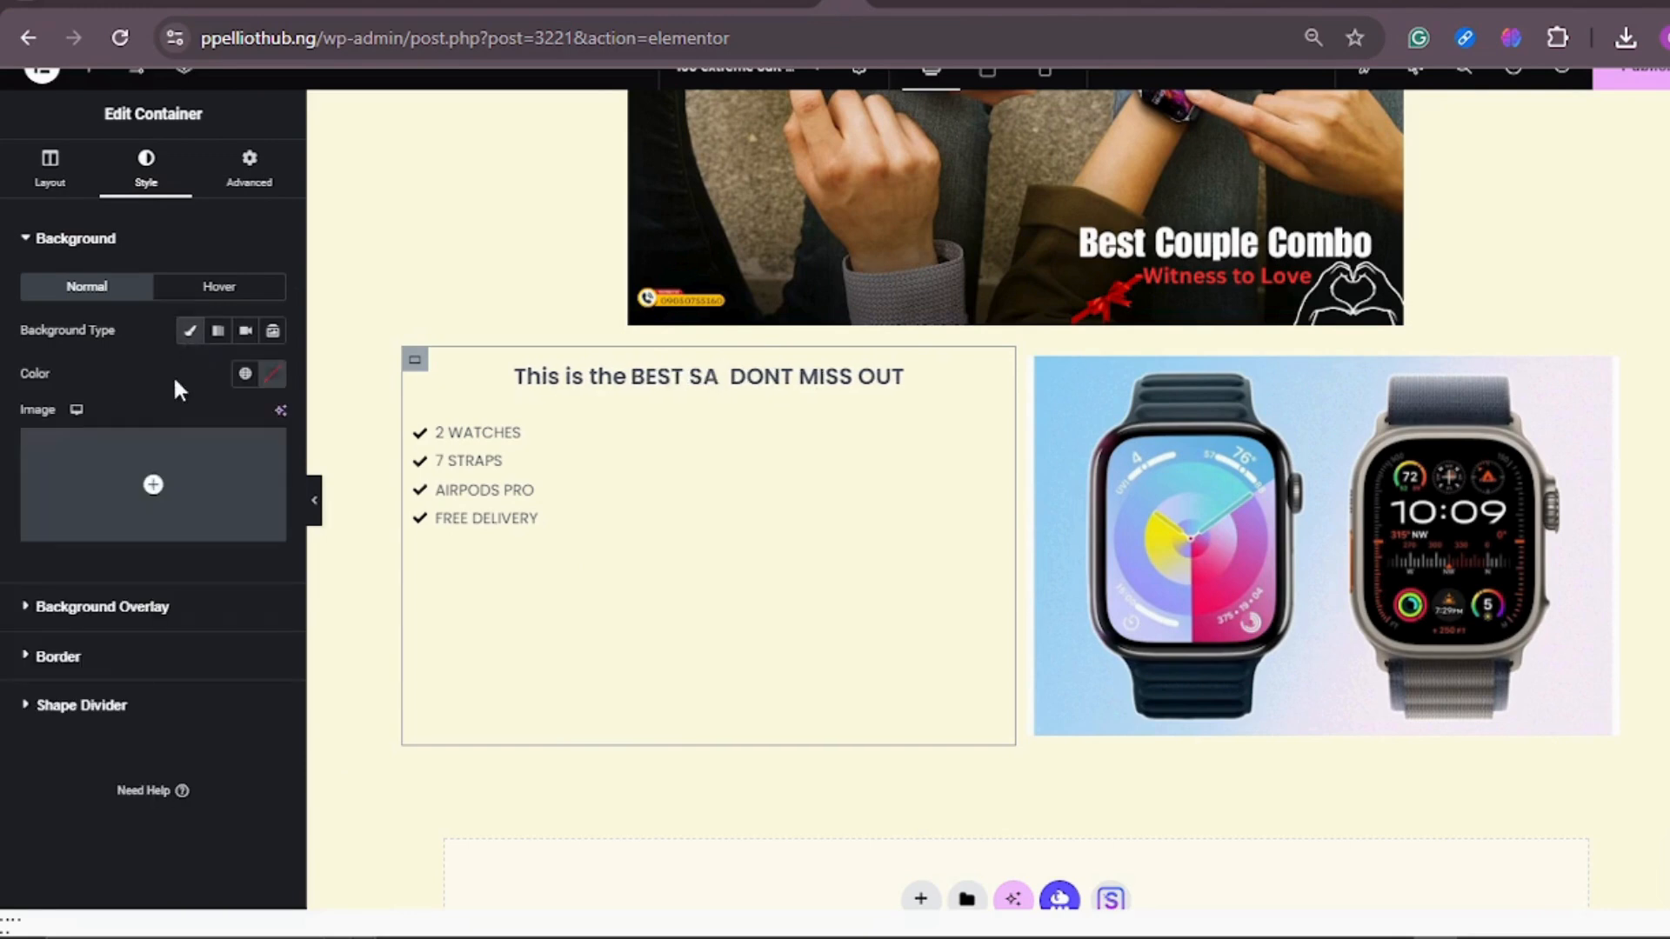
pyautogui.click(273, 374)
pyautogui.click(273, 623)
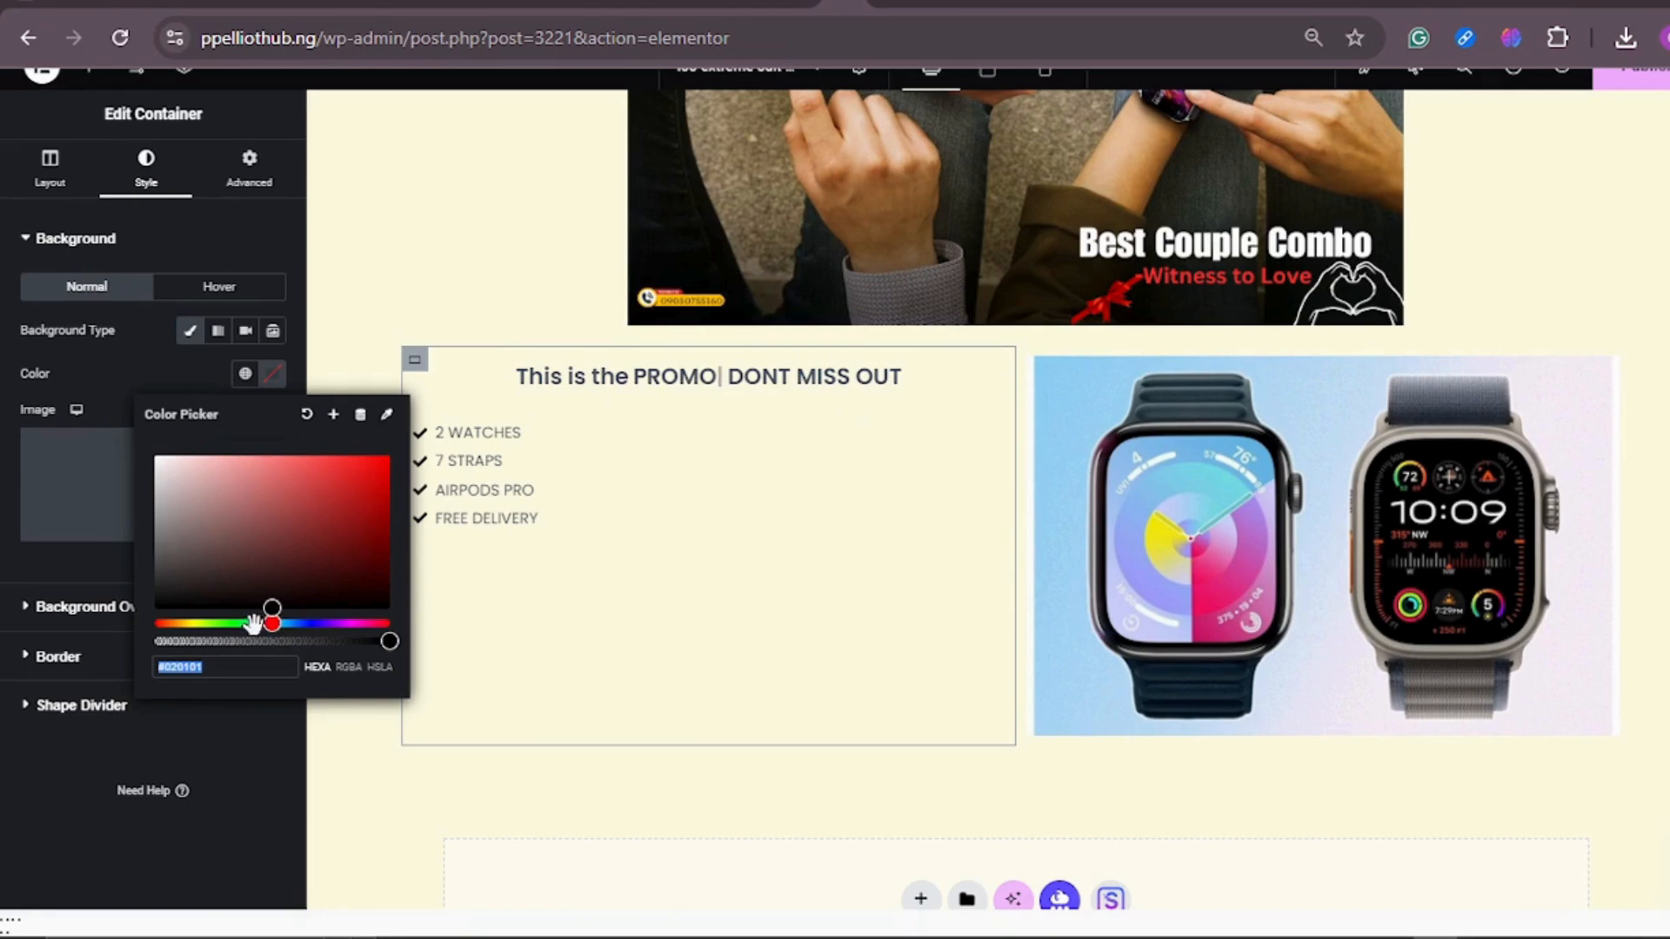
pyautogui.click(258, 622)
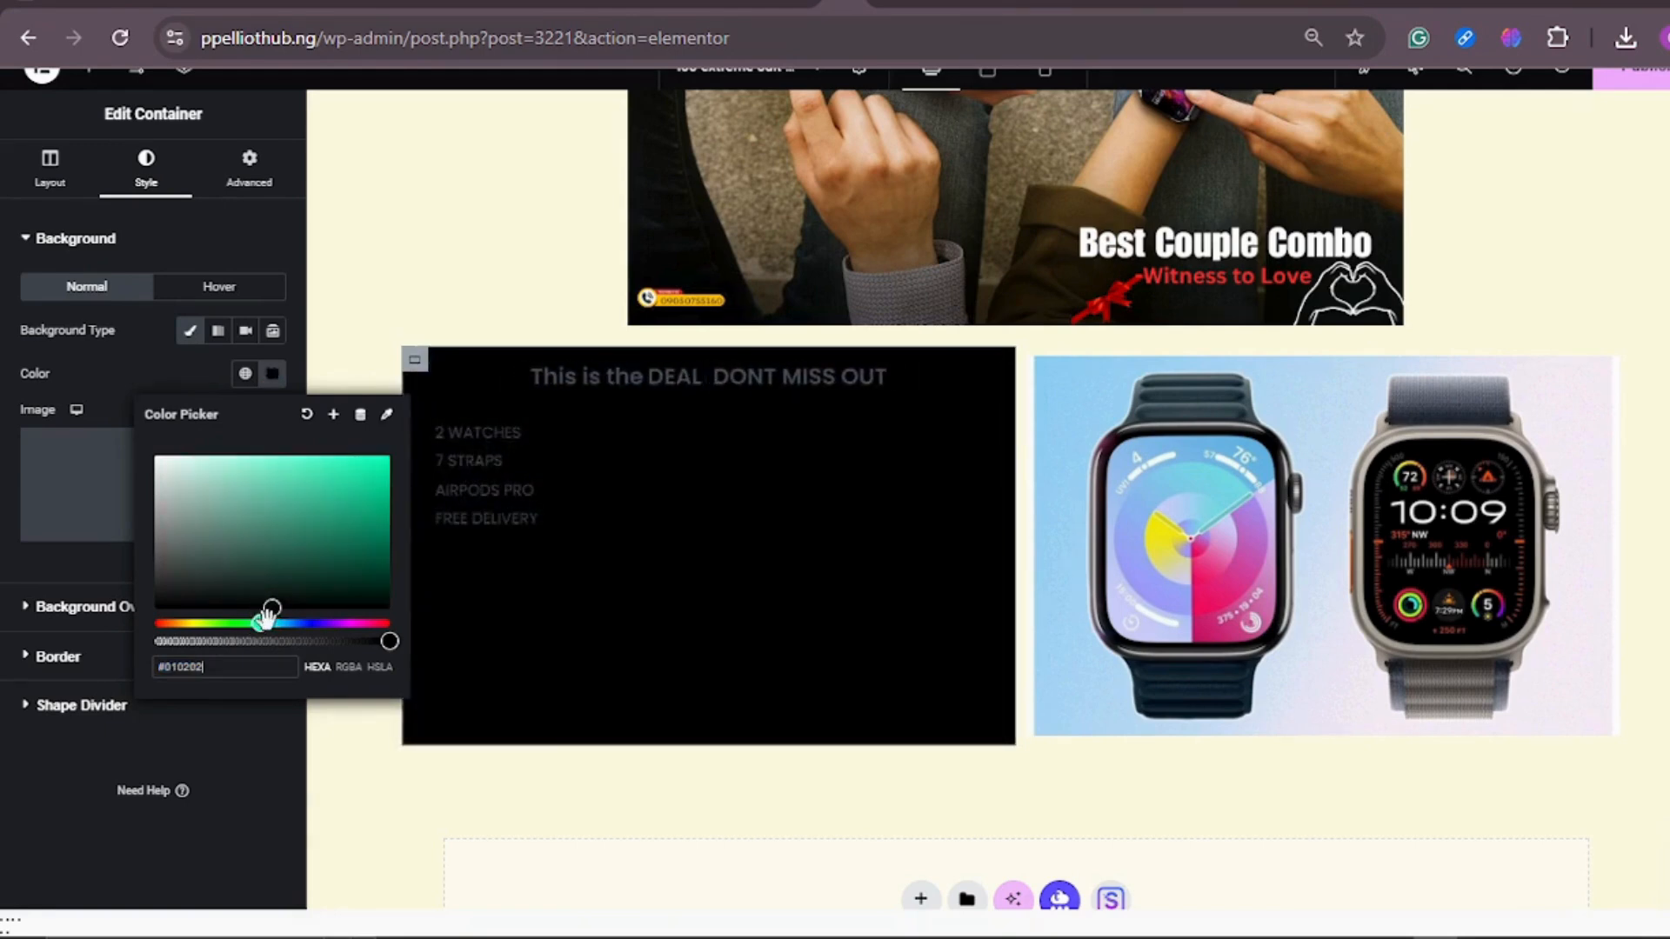
pyautogui.moveTo(271, 619); pyautogui.dragTo(276, 623)
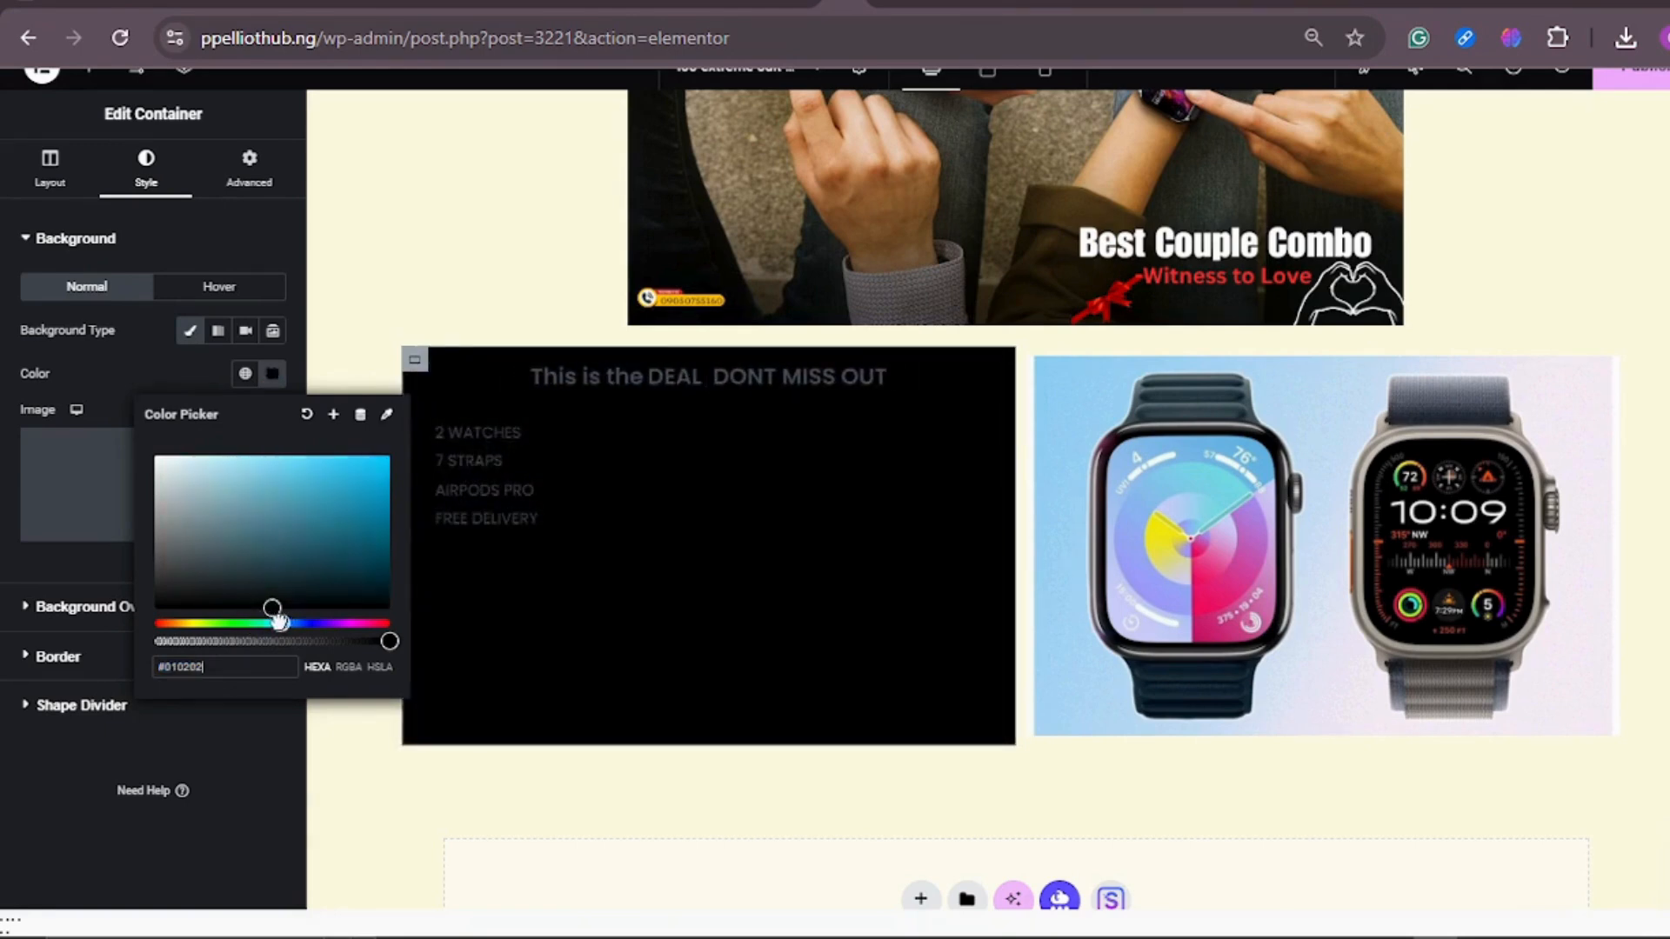
pyautogui.moveTo(262, 515); pyautogui.dragTo(189, 454)
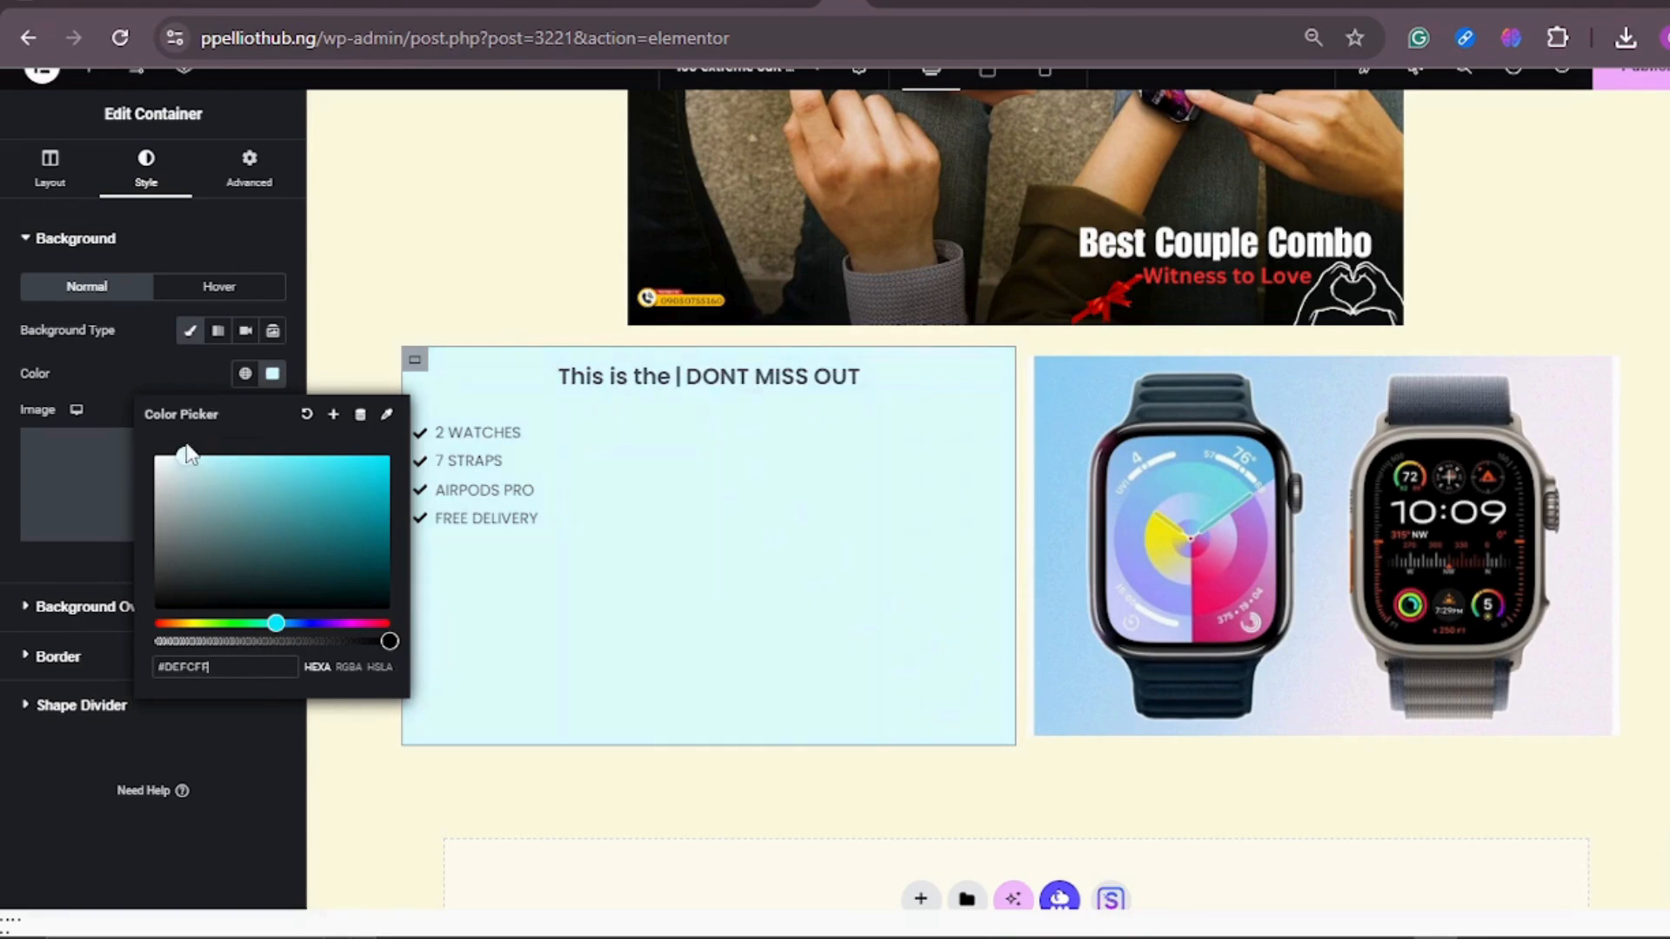
pyautogui.click(775, 558)
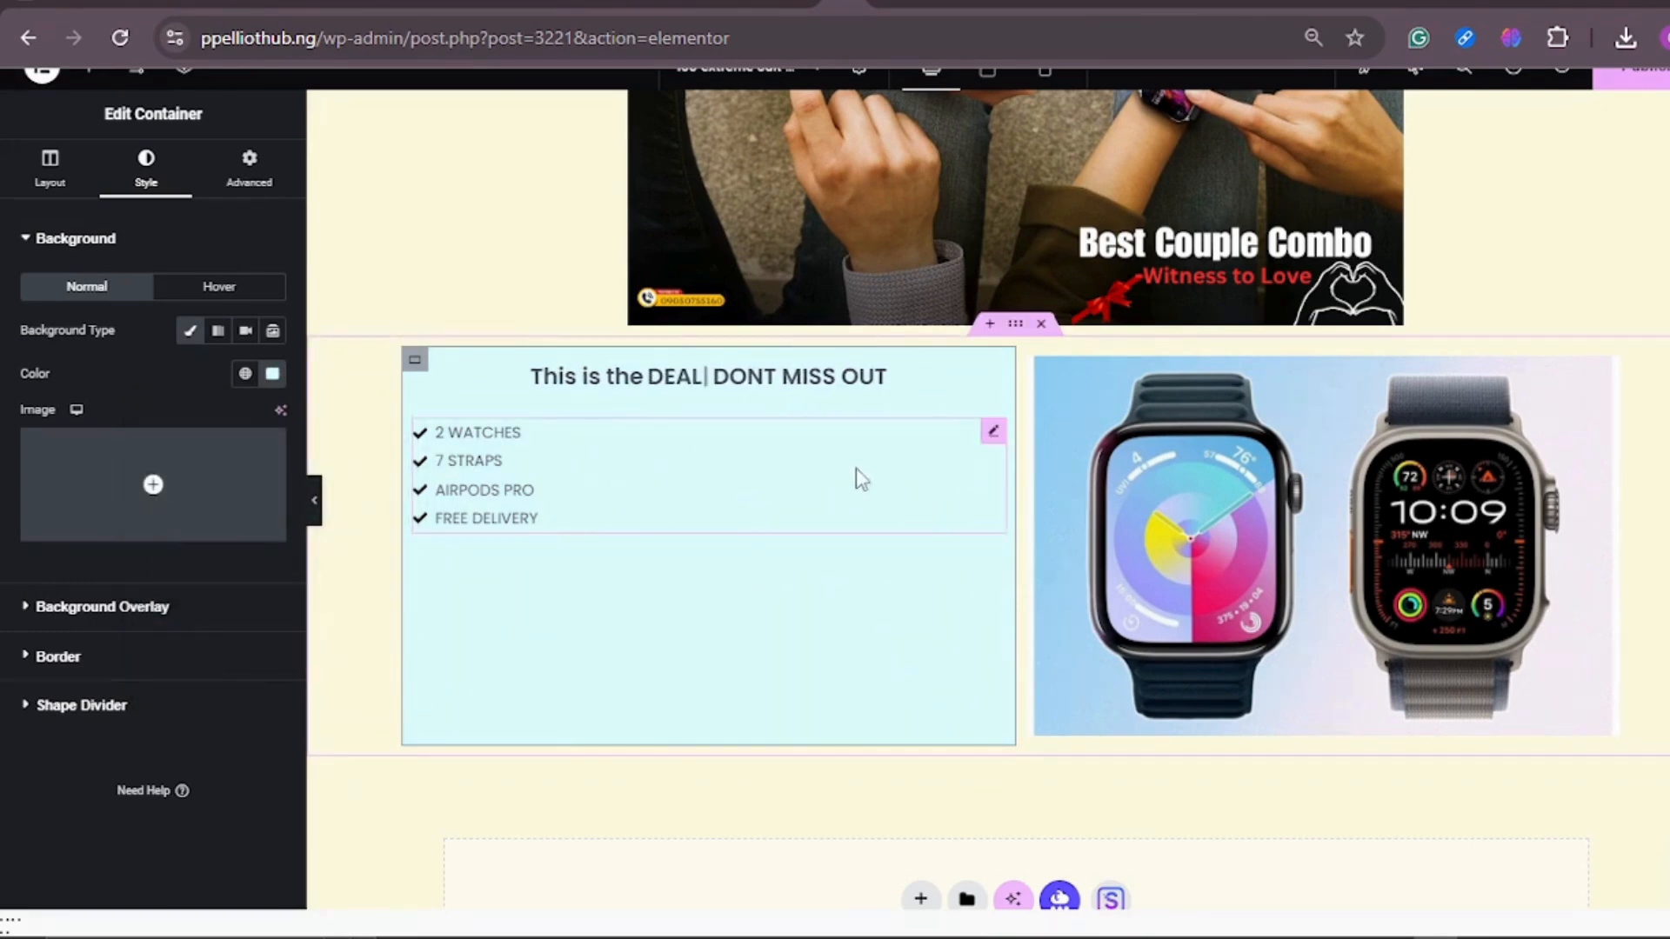
# Step: Keep the icon list in its default vertical layout and set the space between items to 10 px
pyautogui.click(992, 433)
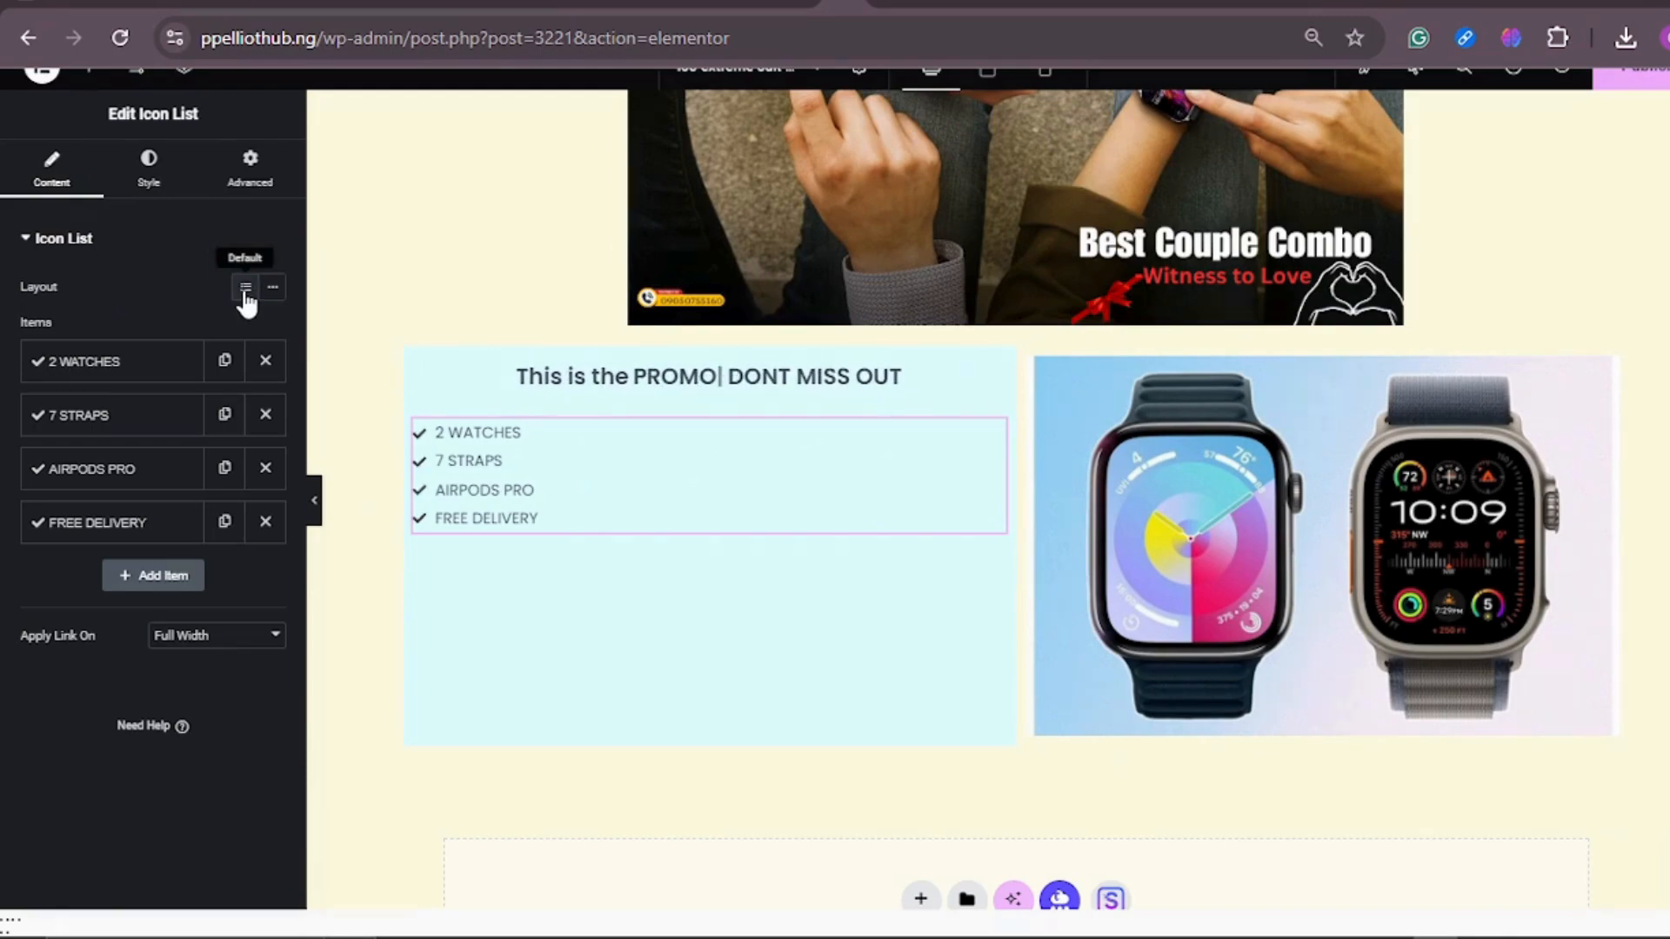
pyautogui.click(272, 289)
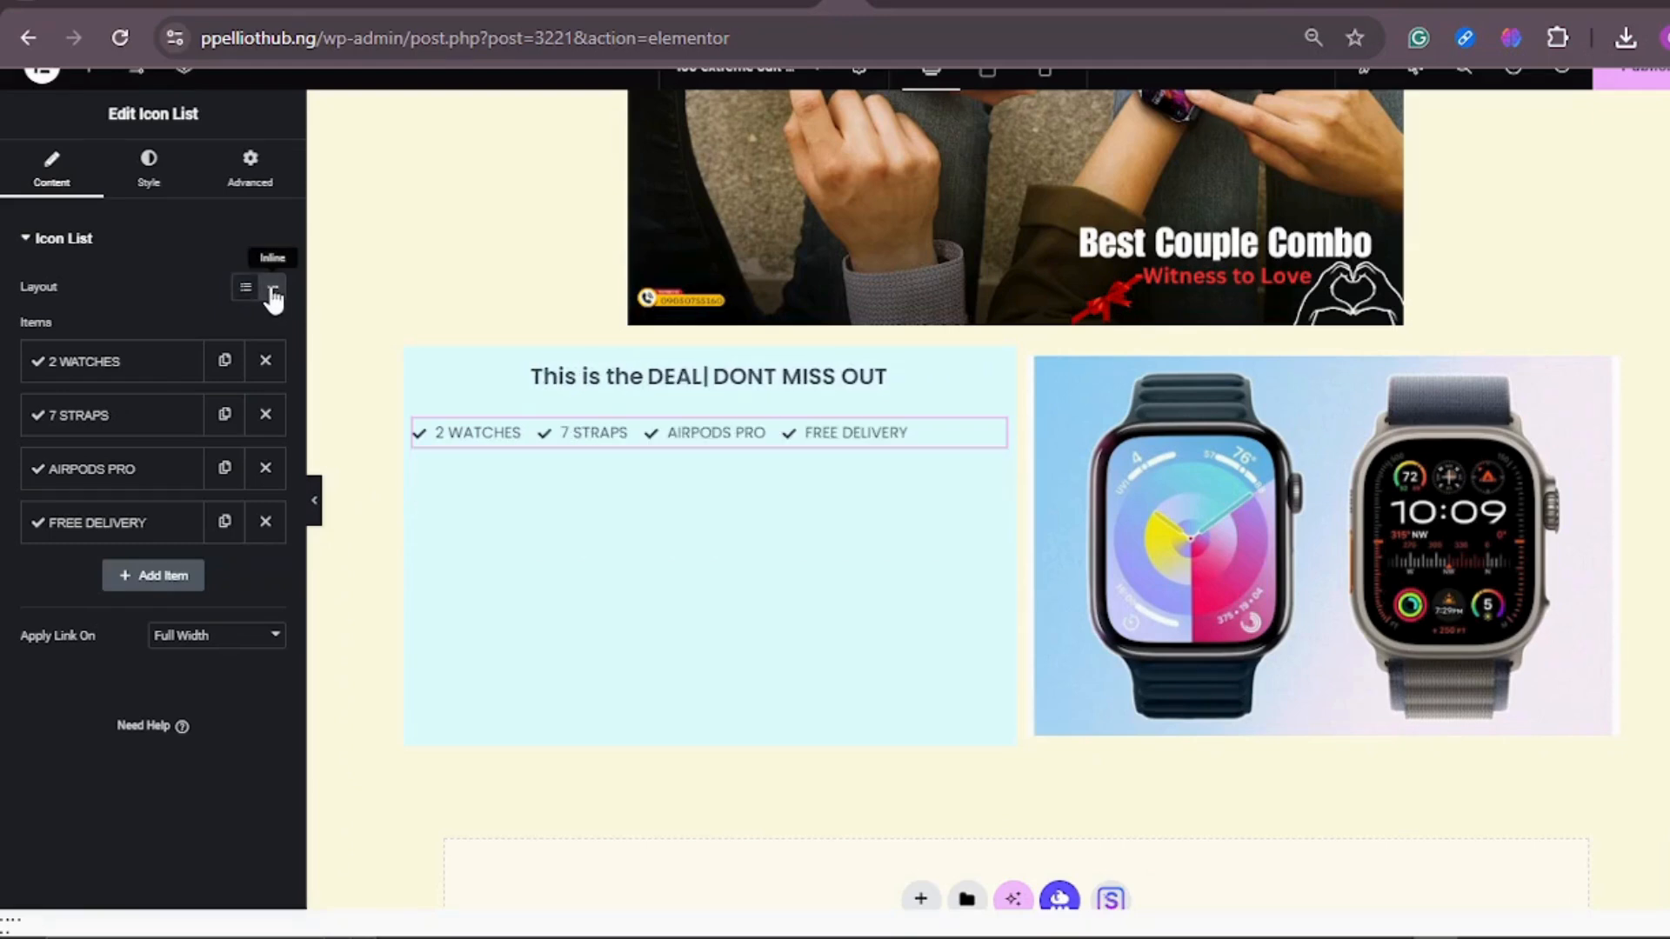
pyautogui.click(246, 288)
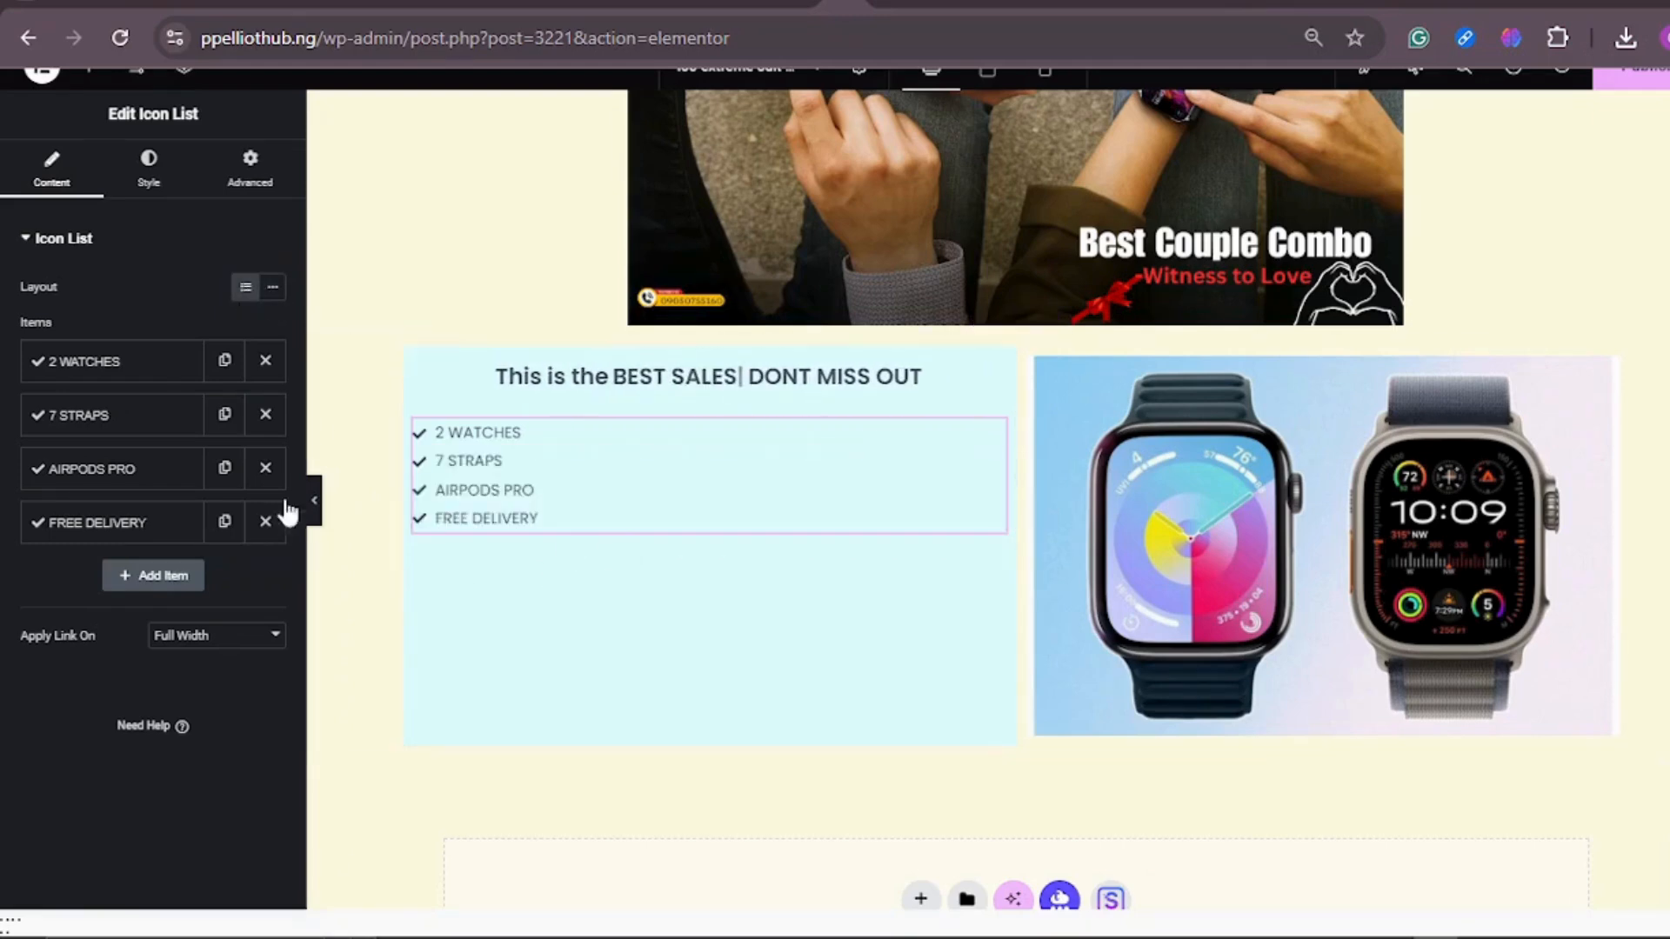
pyautogui.click(164, 182)
pyautogui.moveTo(15, 315); pyautogui.dragTo(57, 315)
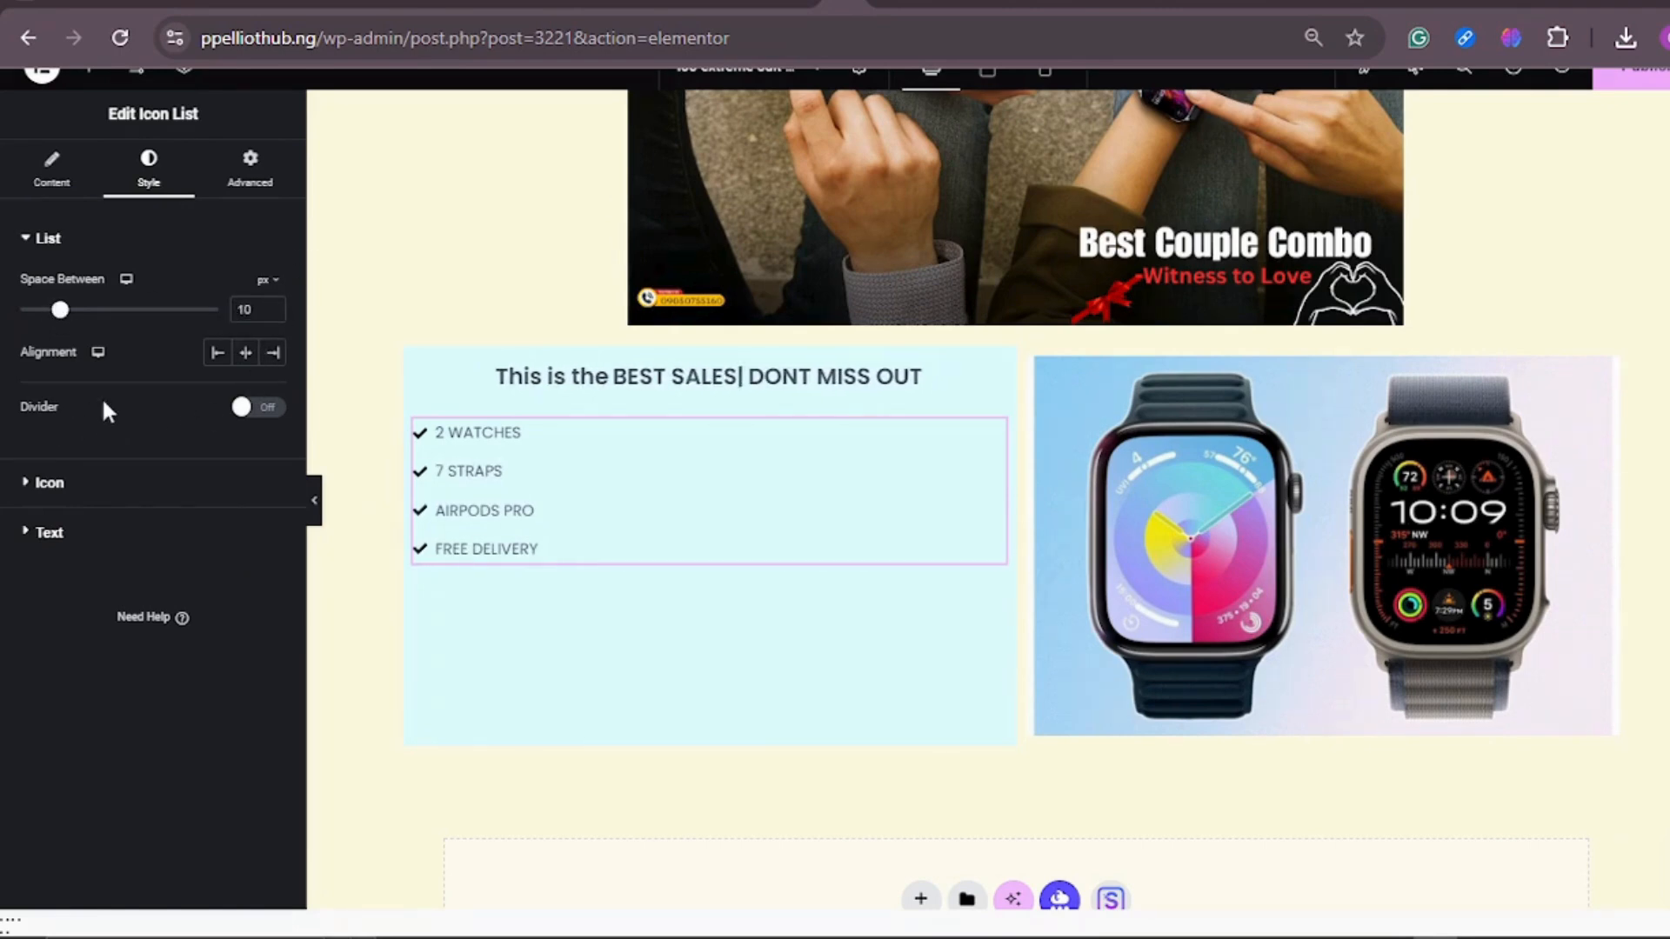
# Step: Turn on solid dividers between the icon list items and align the items left
pyautogui.click(270, 409)
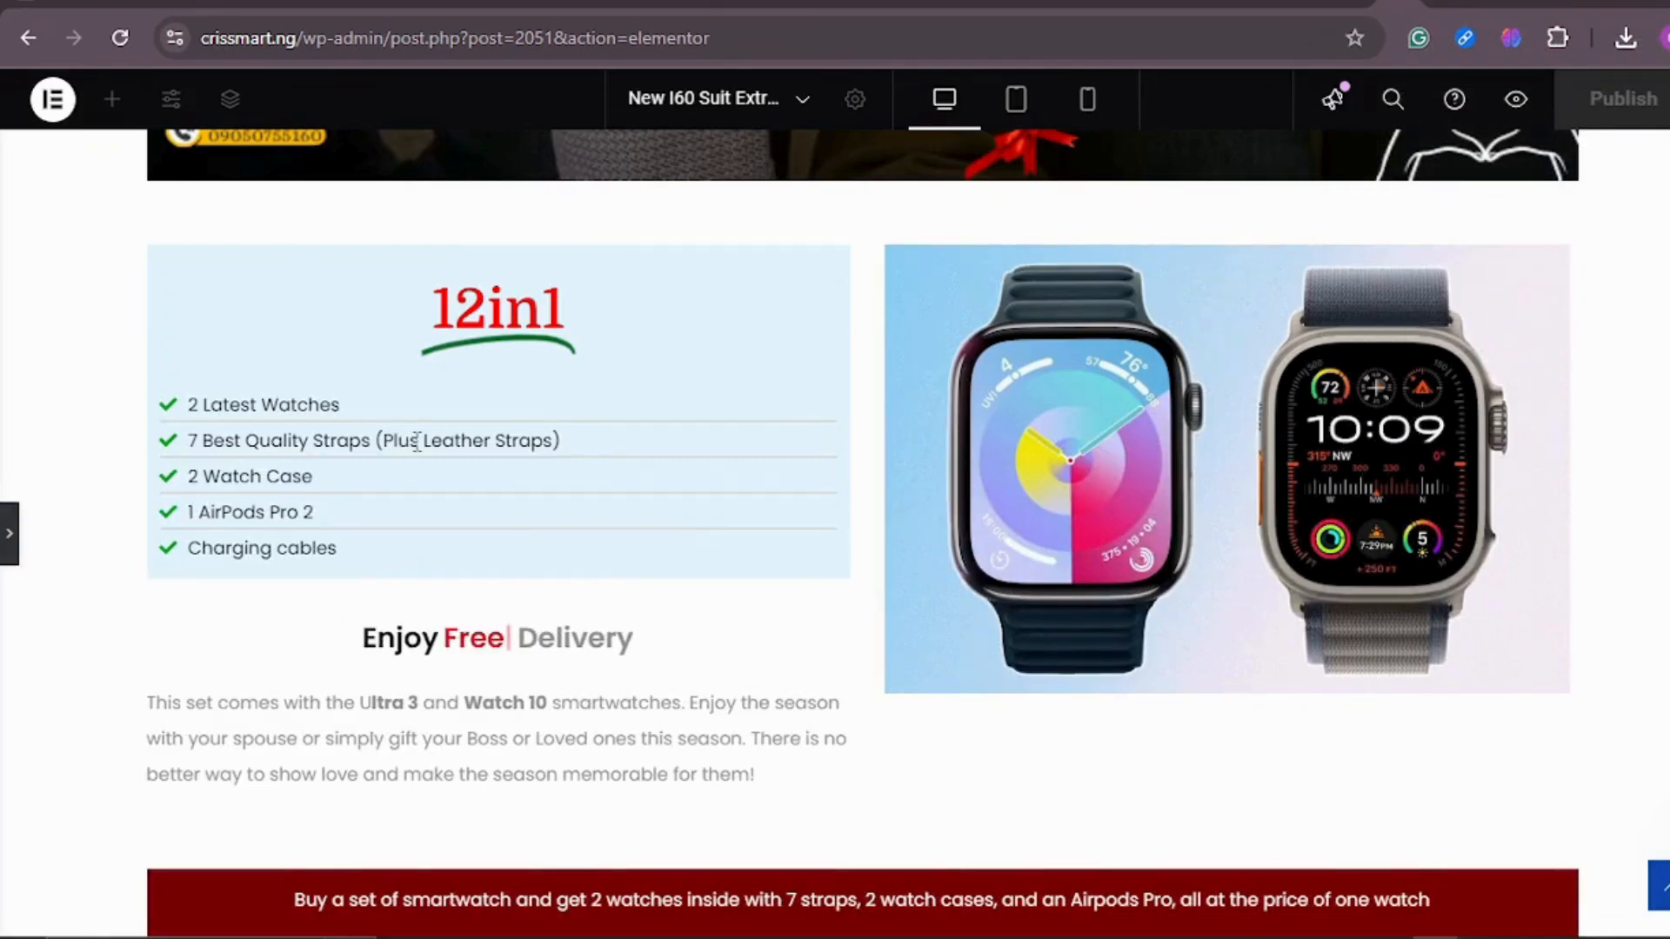
pyautogui.click(843, 3)
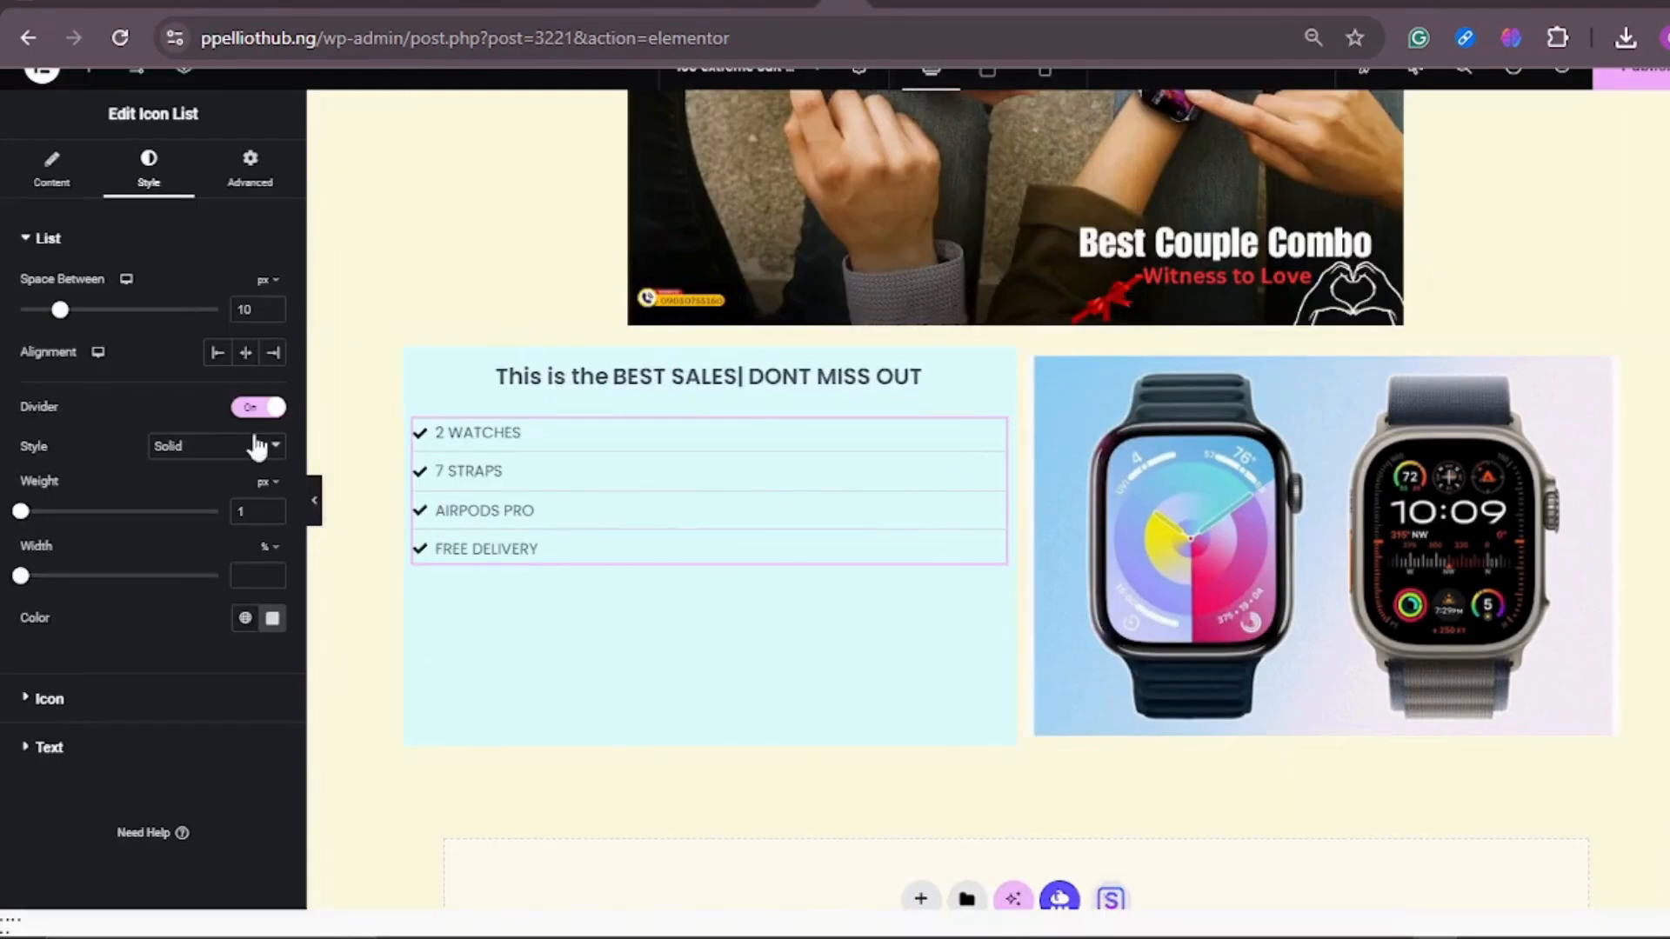
pyautogui.click(247, 353)
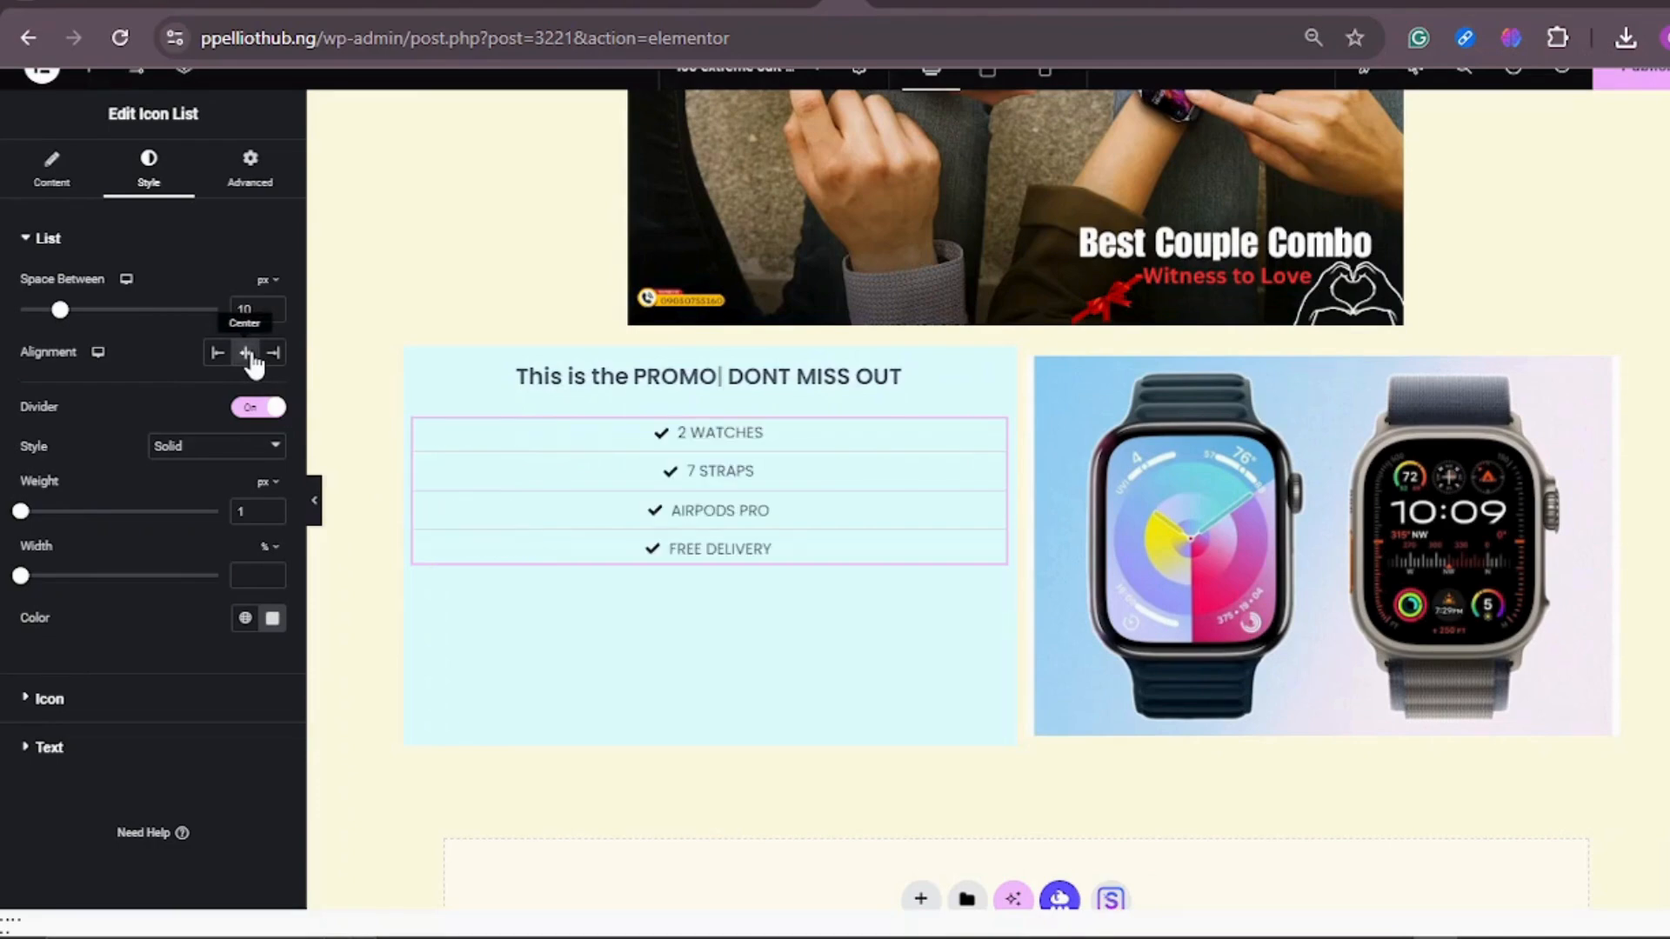
pyautogui.click(219, 355)
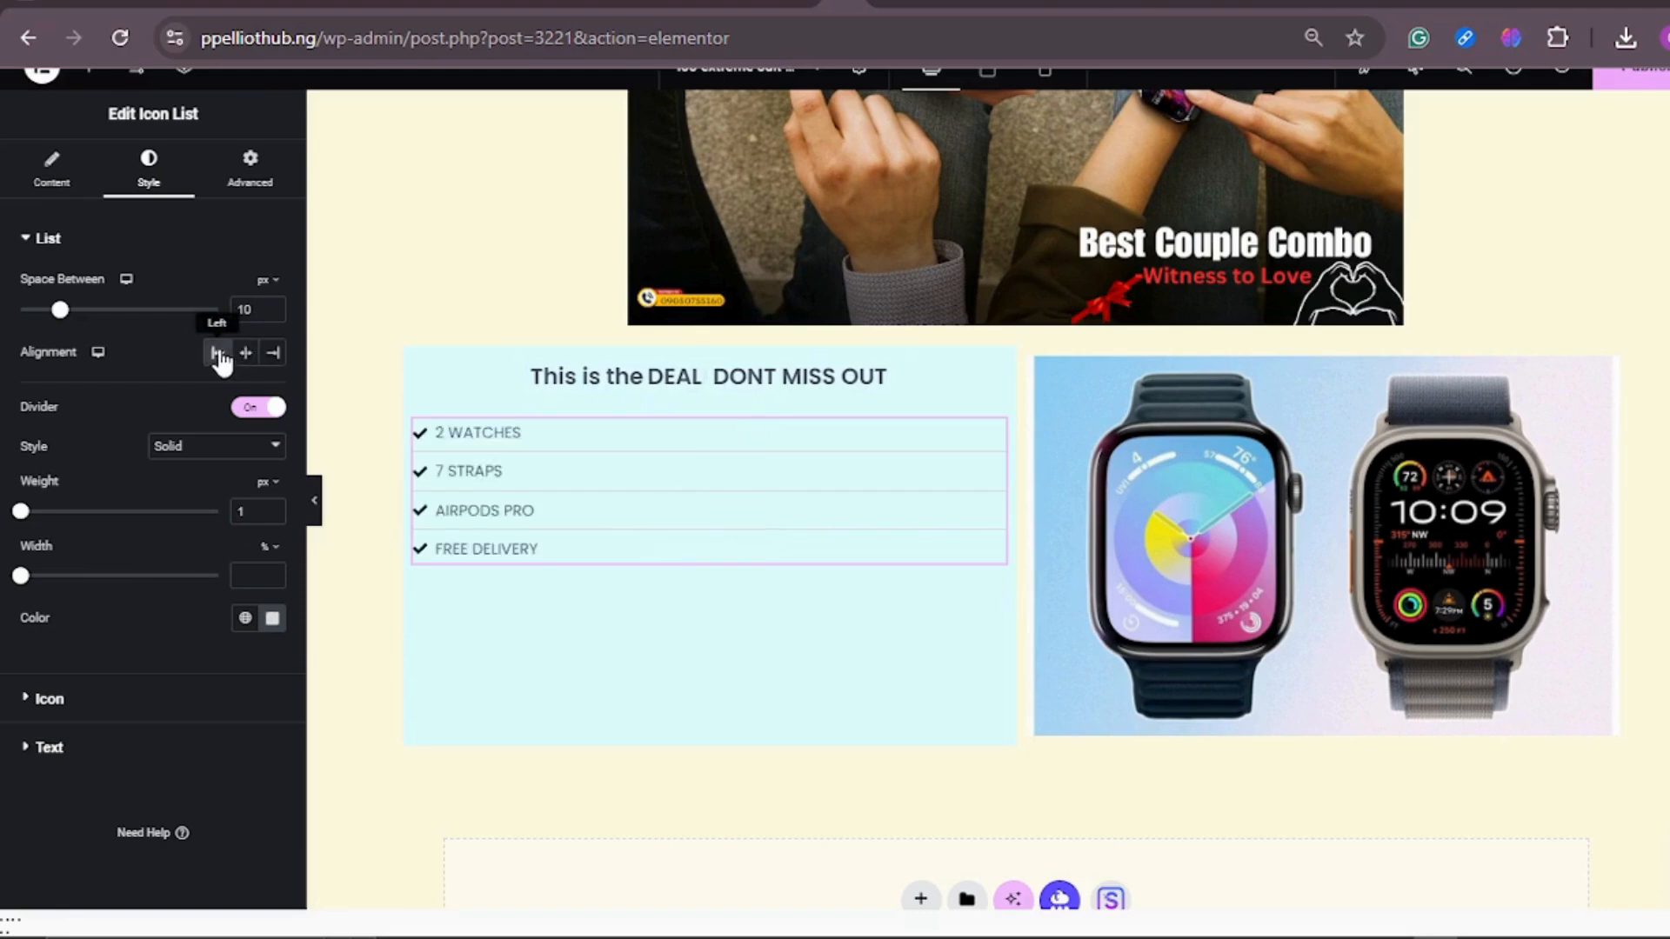
pyautogui.click(108, 701)
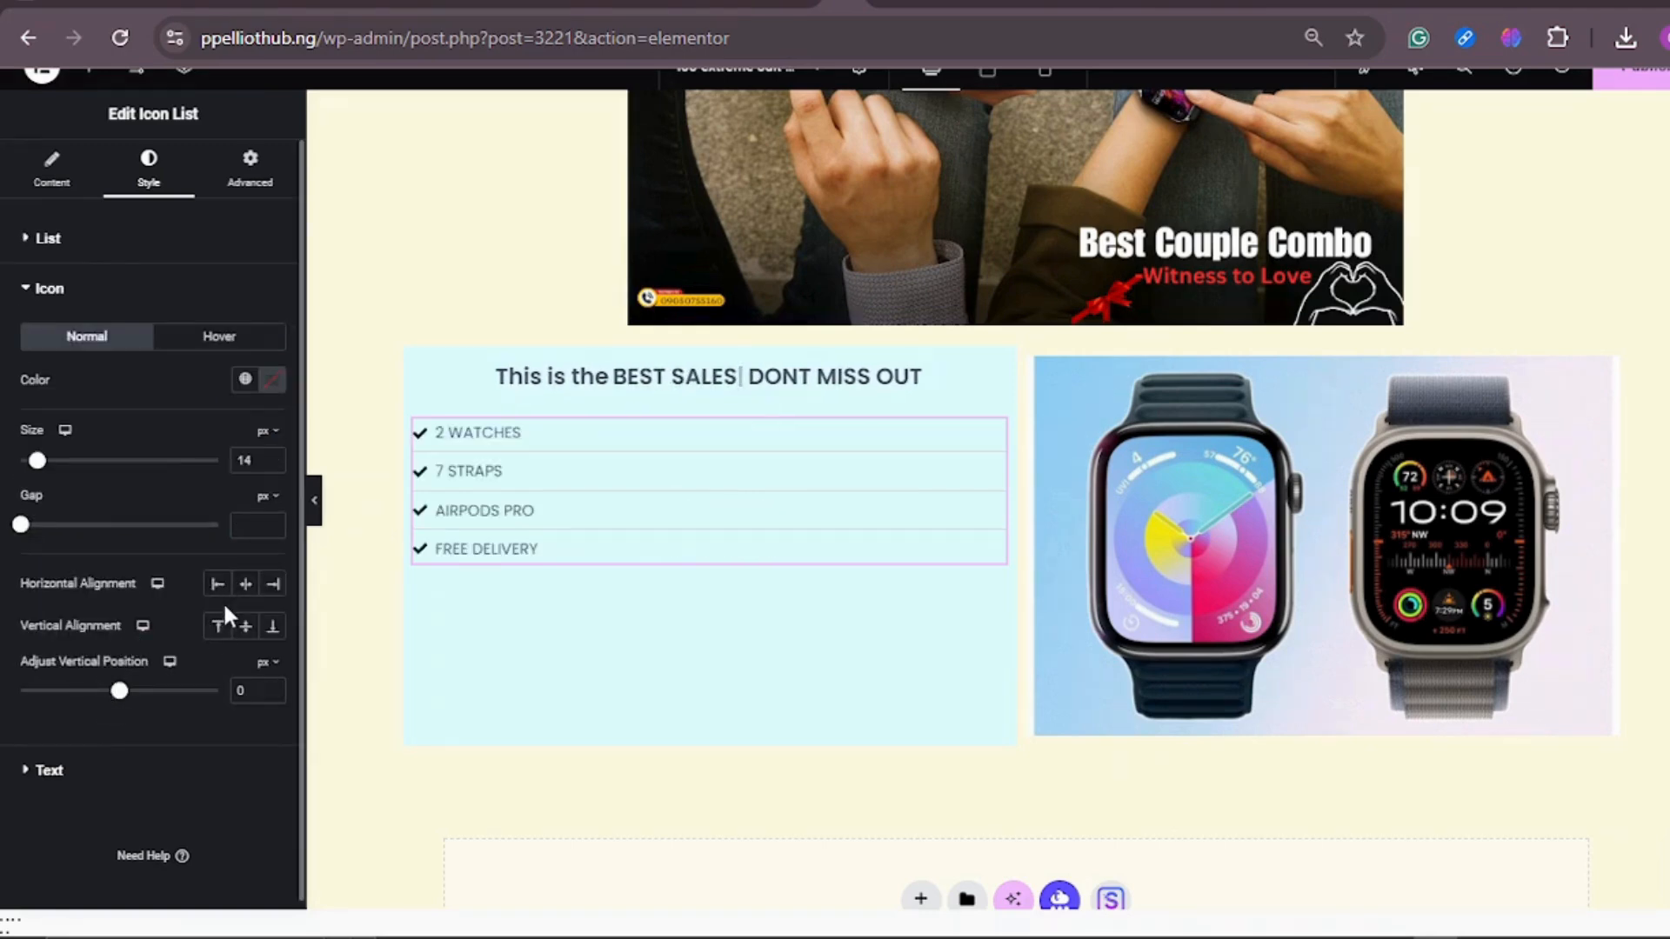
pyautogui.press('BackSpace')
pyautogui.press('BackSpace')
pyautogui.press('BackSpace')
pyautogui.press('BackSpace')
pyautogui.press('BackSpace')
pyautogui.press('BackSpace')
pyautogui.press('BackSpace')
pyautogui.press('BackSpace')
pyautogui.press('BackSpace')
pyautogui.press('BackSpace')
pyautogui.scroll(-1, 223, 602)
pyautogui.write('PROMO')
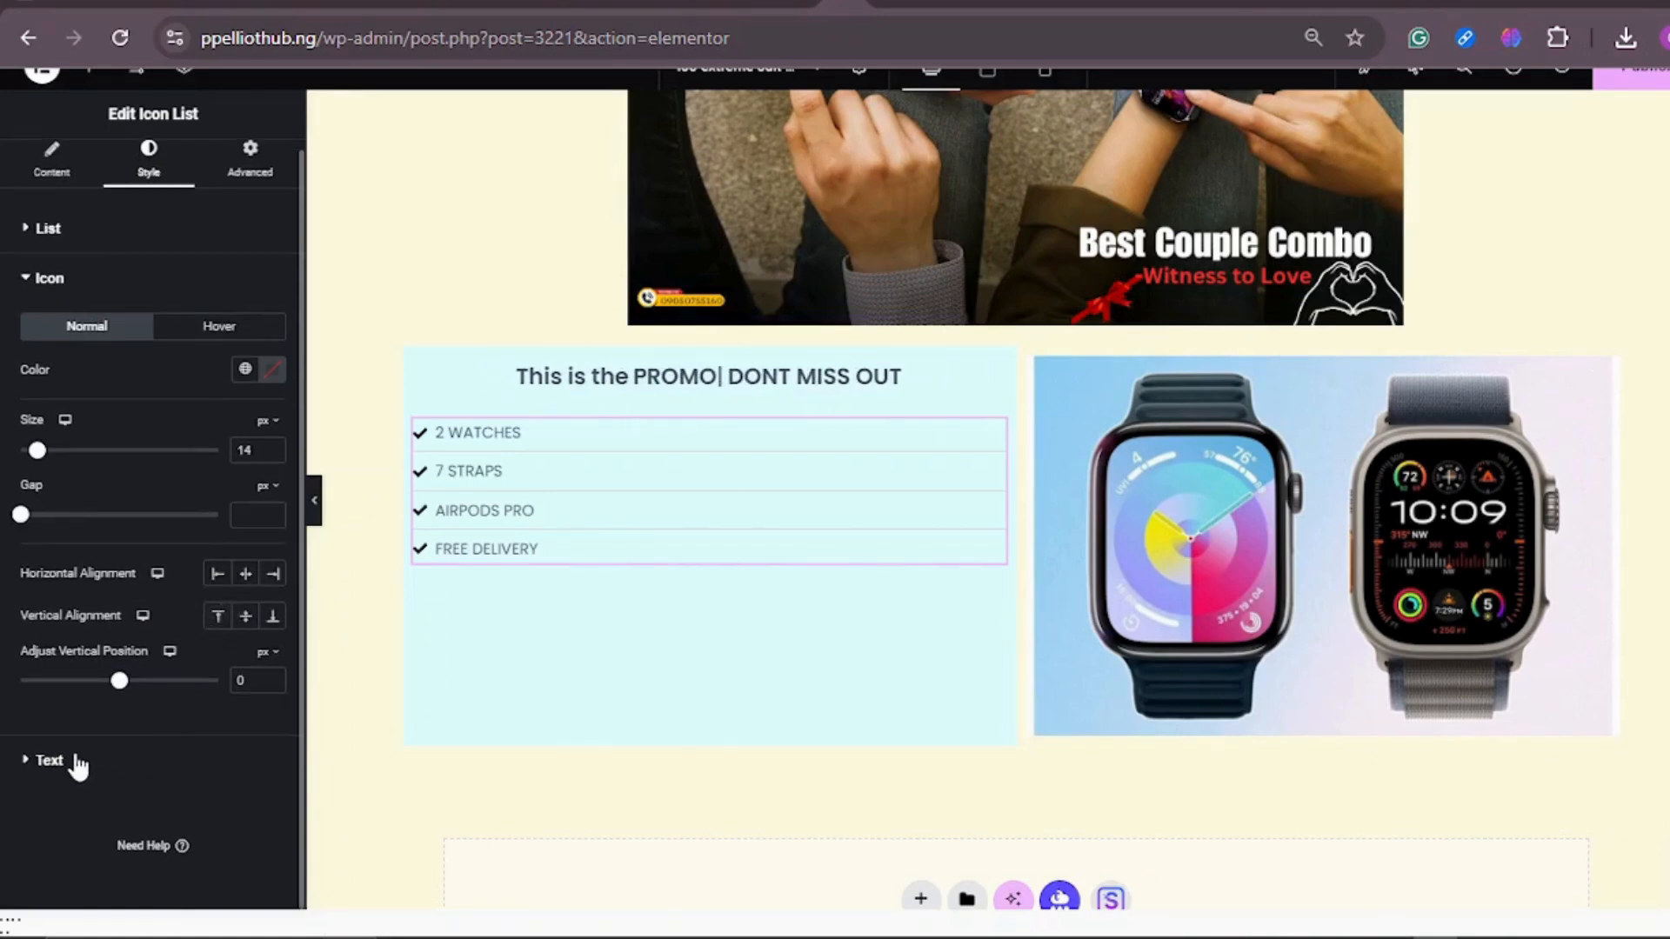
# Step: Set the normal text color of the icon list items to near-black
pyautogui.click(52, 761)
pyautogui.press('BackSpace')
pyautogui.press('BackSpace')
pyautogui.press('BackSpace')
pyautogui.press('BackSpace')
pyautogui.press('BackSpace')
pyautogui.write('DEAL')
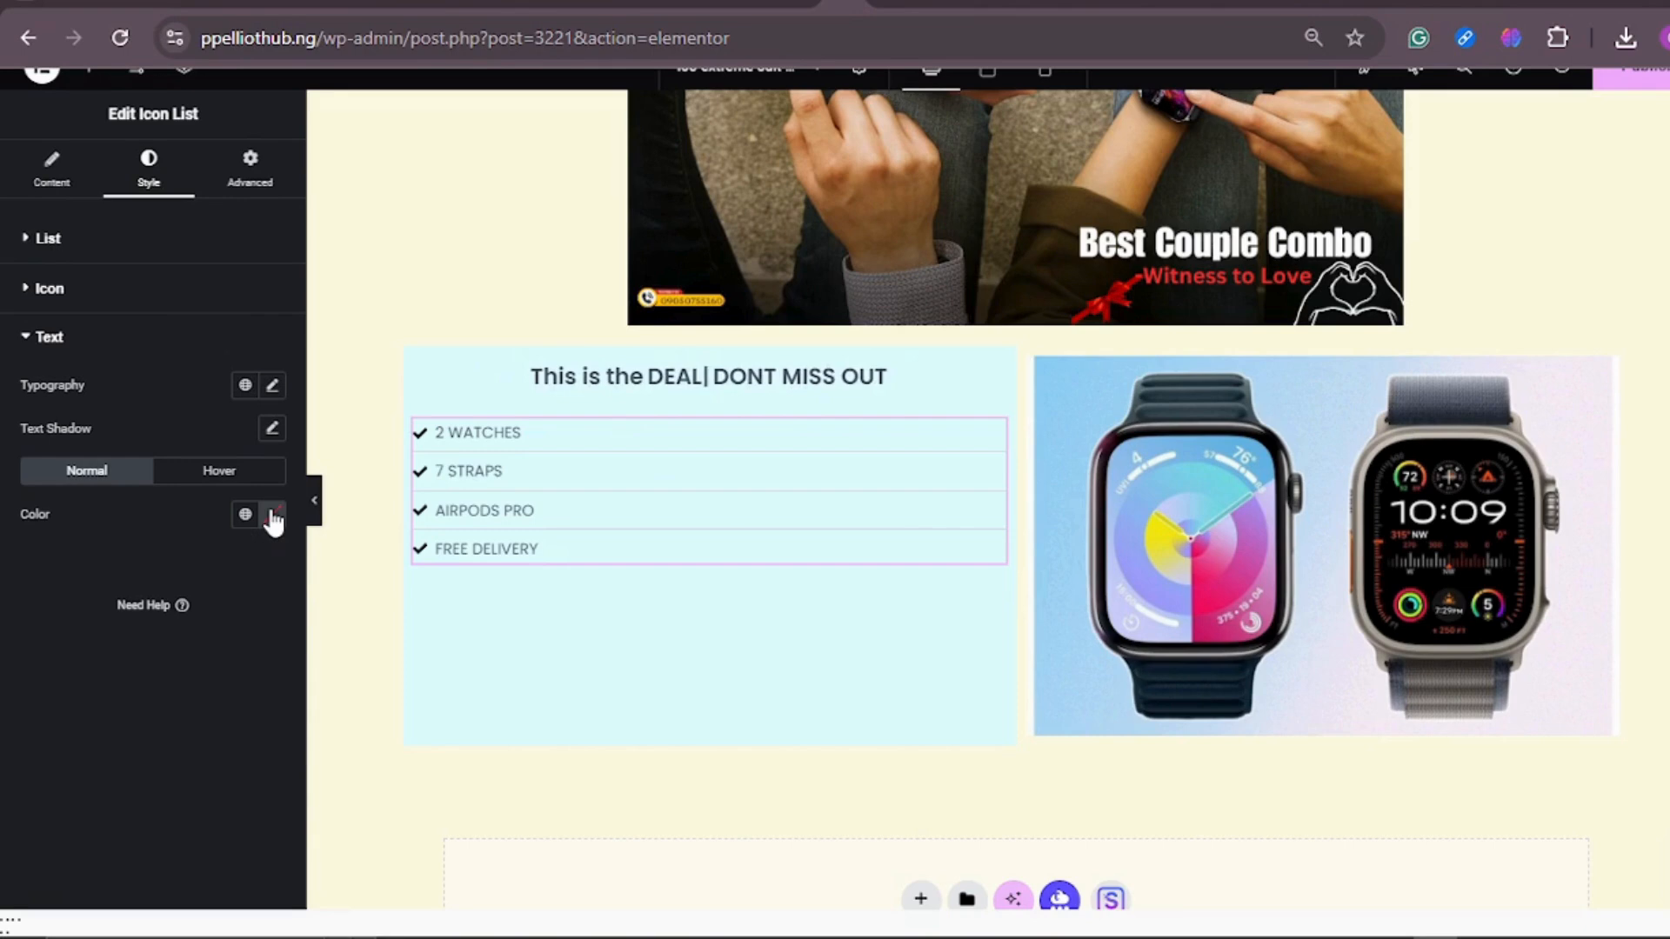
pyautogui.click(273, 520)
pyautogui.press('BackSpace')
pyautogui.press('BackSpace')
pyautogui.press('BackSpace')
pyautogui.press('BackSpace')
pyautogui.write('BEST SALE')
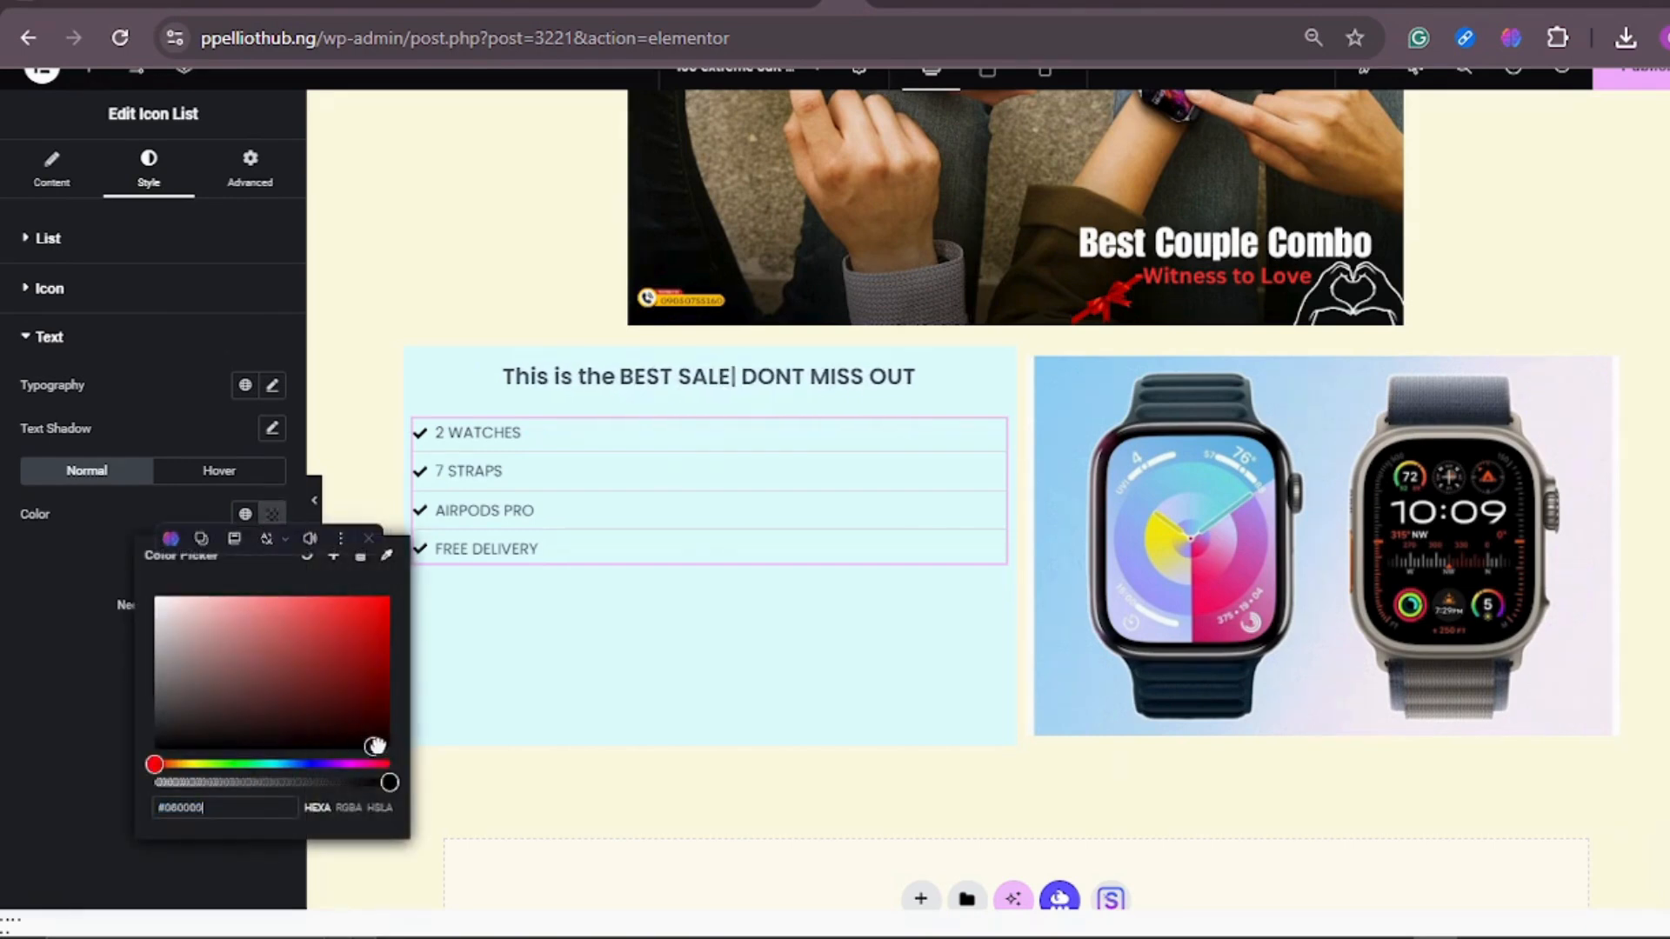
pyautogui.write('S')
pyautogui.moveTo(375, 746); pyautogui.dragTo(392, 743)
pyautogui.click(13, 711)
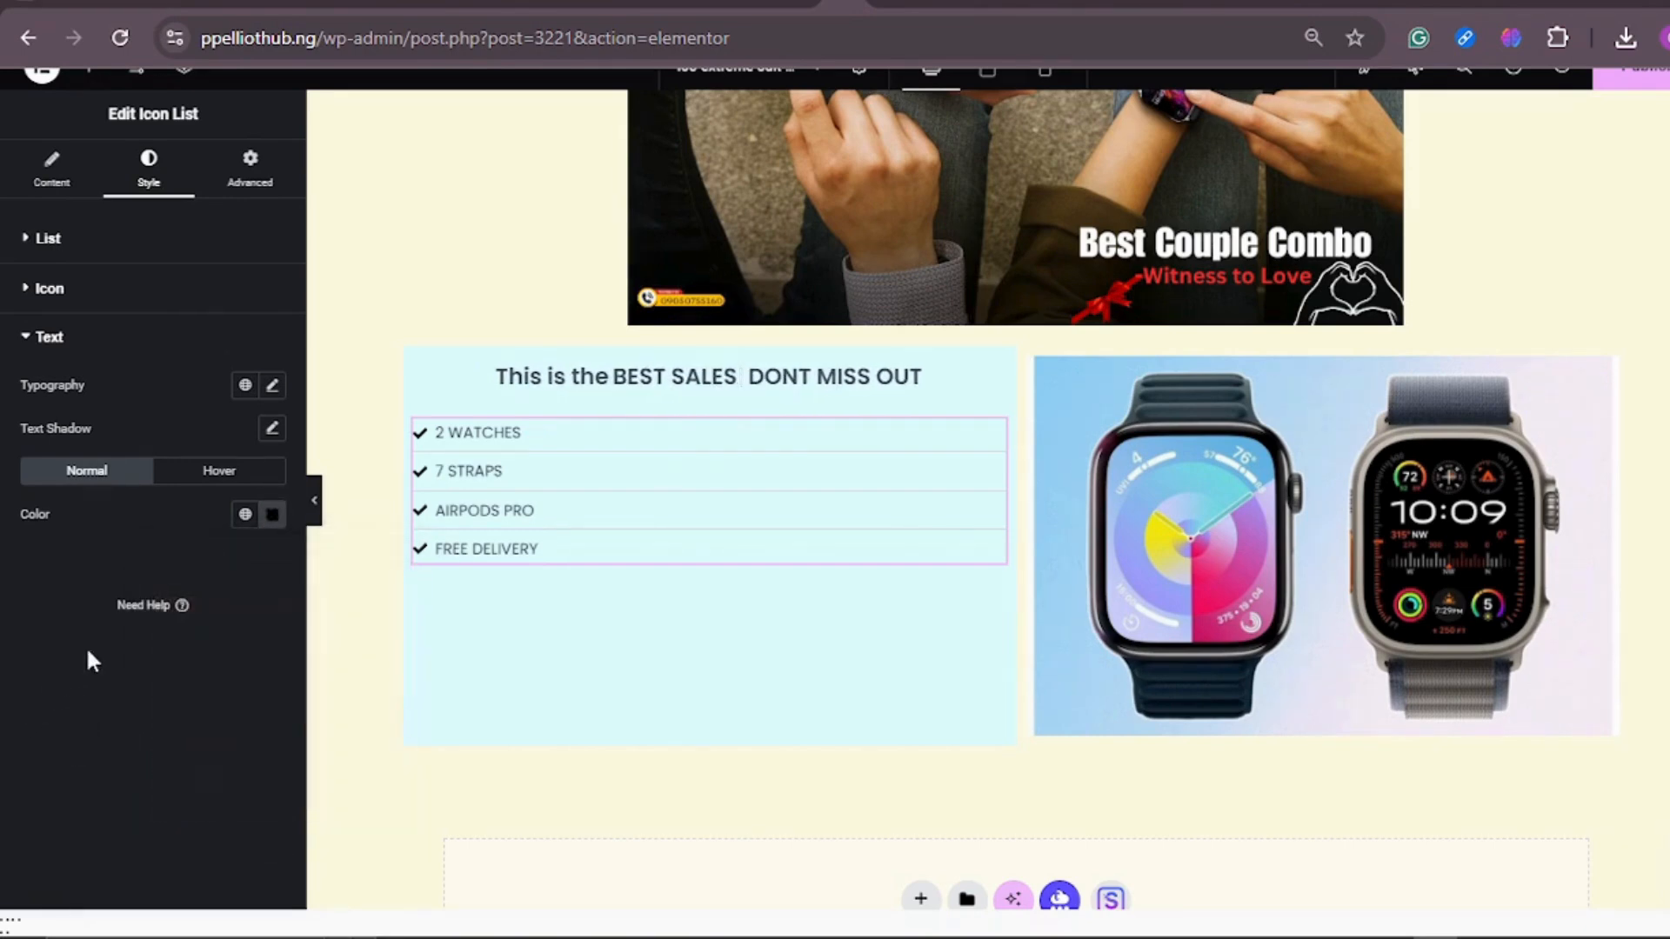
pyautogui.press('BackSpace')
pyautogui.press('BackSpace')
pyautogui.press('BackSpace')
pyautogui.press('BackSpace')
pyautogui.press('BackSpace')
pyautogui.press('BackSpace')
pyautogui.press('BackSpace')
pyautogui.press('BackSpace')
pyautogui.press('BackSpace')
pyautogui.press('BackSpace')
pyautogui.write('PROMO')
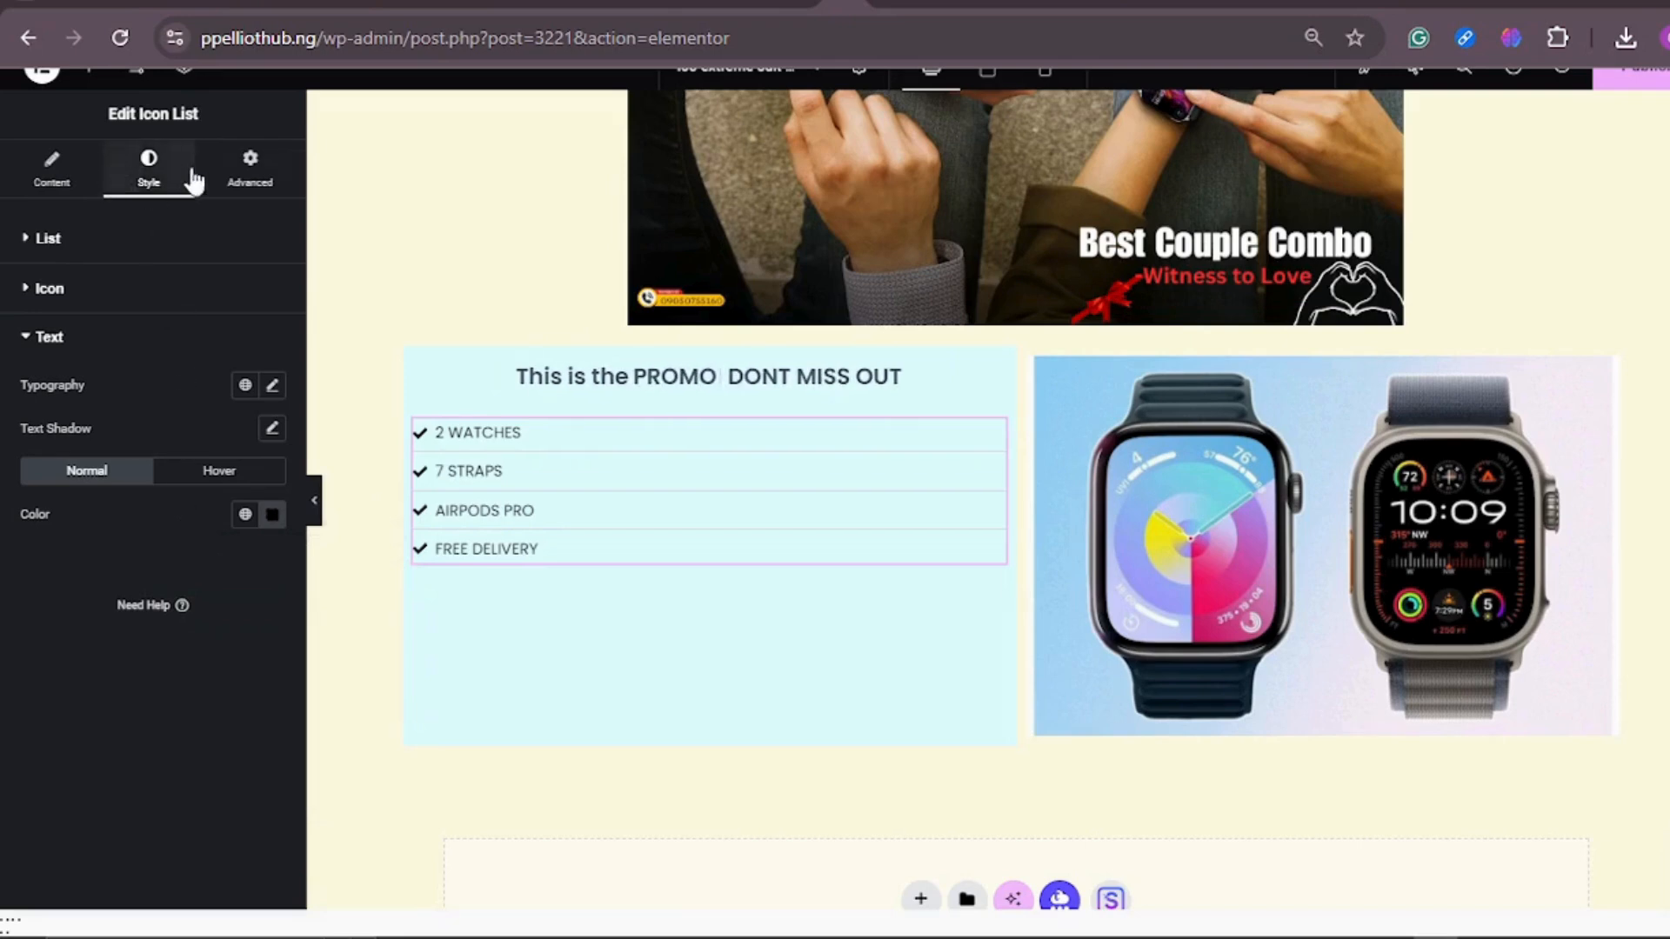
pyautogui.click(80, 174)
pyautogui.press('BackSpace')
pyautogui.press('BackSpace')
pyautogui.press('BackSpace')
pyautogui.press('BackSpace')
pyautogui.press('BackSpace')
pyautogui.write('DEAL')
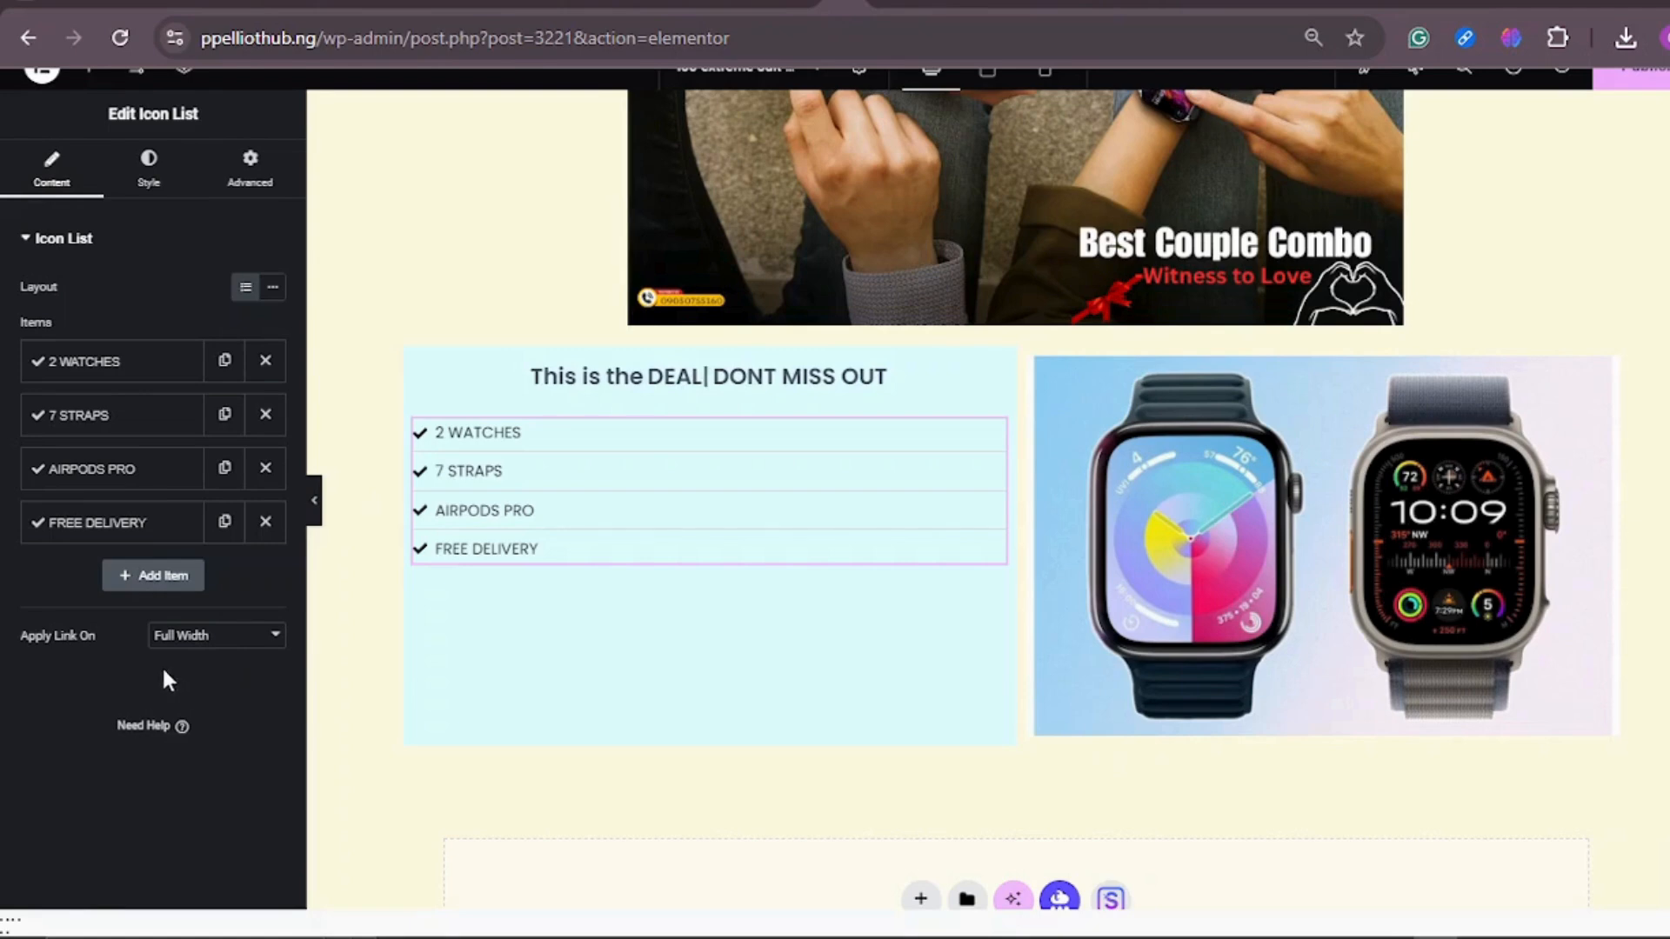
pyautogui.press('BackSpace')
pyautogui.press('BackSpace')
pyautogui.press('BackSpace')
pyautogui.press('BackSpace')
pyautogui.write('BEST SALES')
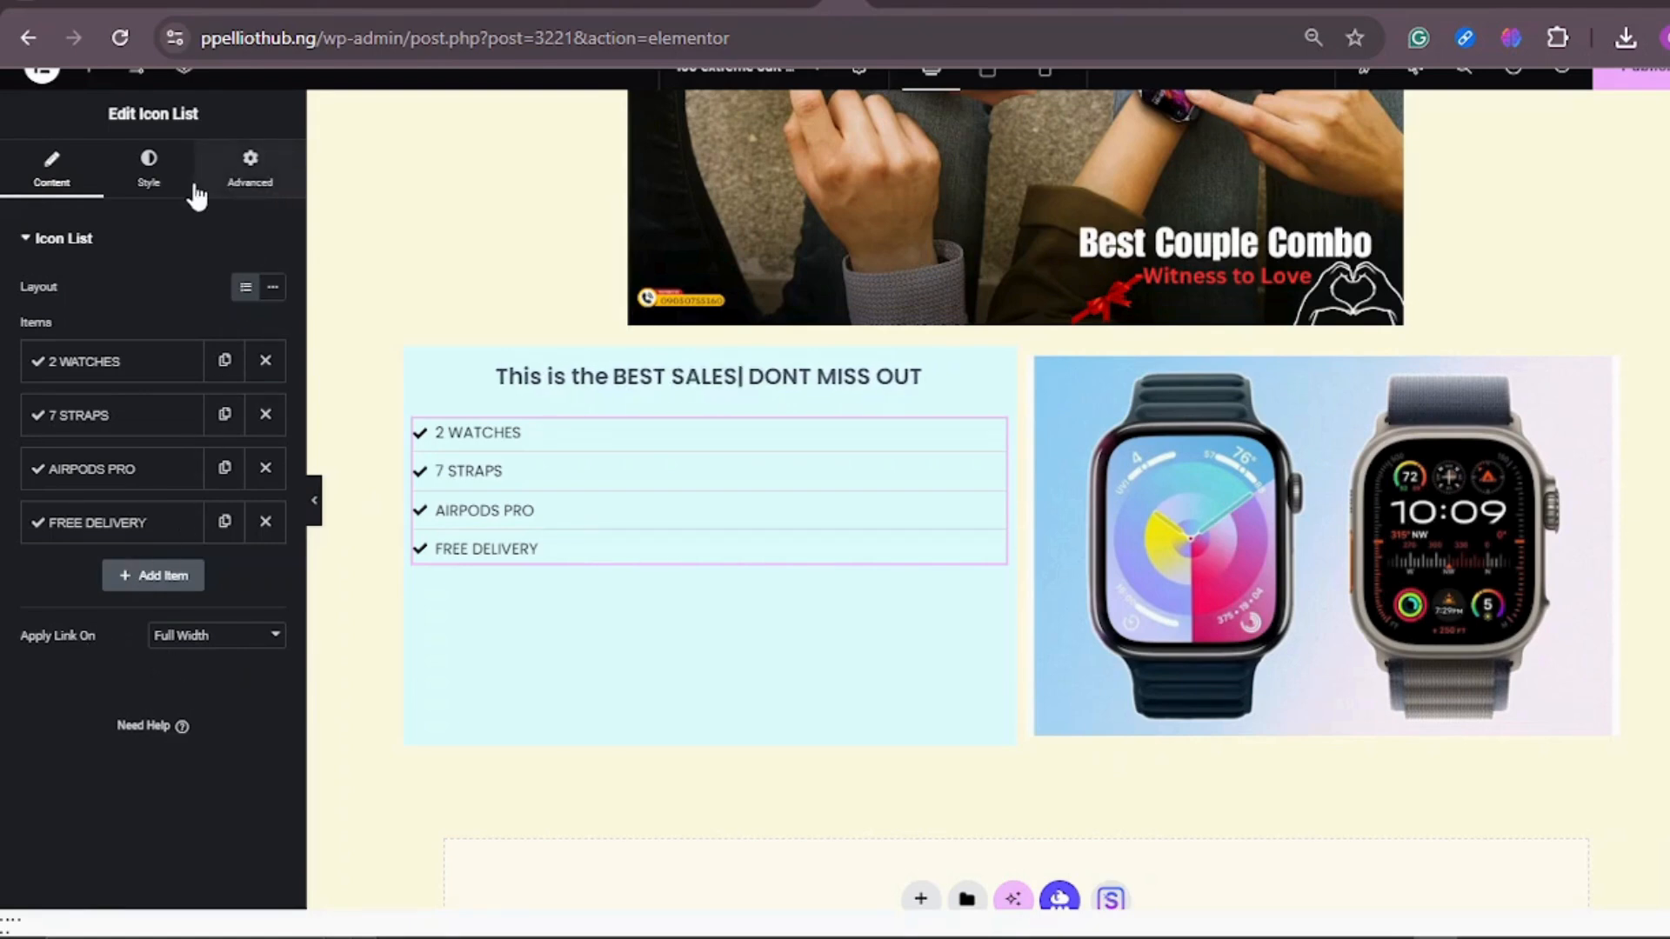
# Step: Unlink the icon list's margin values and set only the top margin to 100 px
pyautogui.click(247, 181)
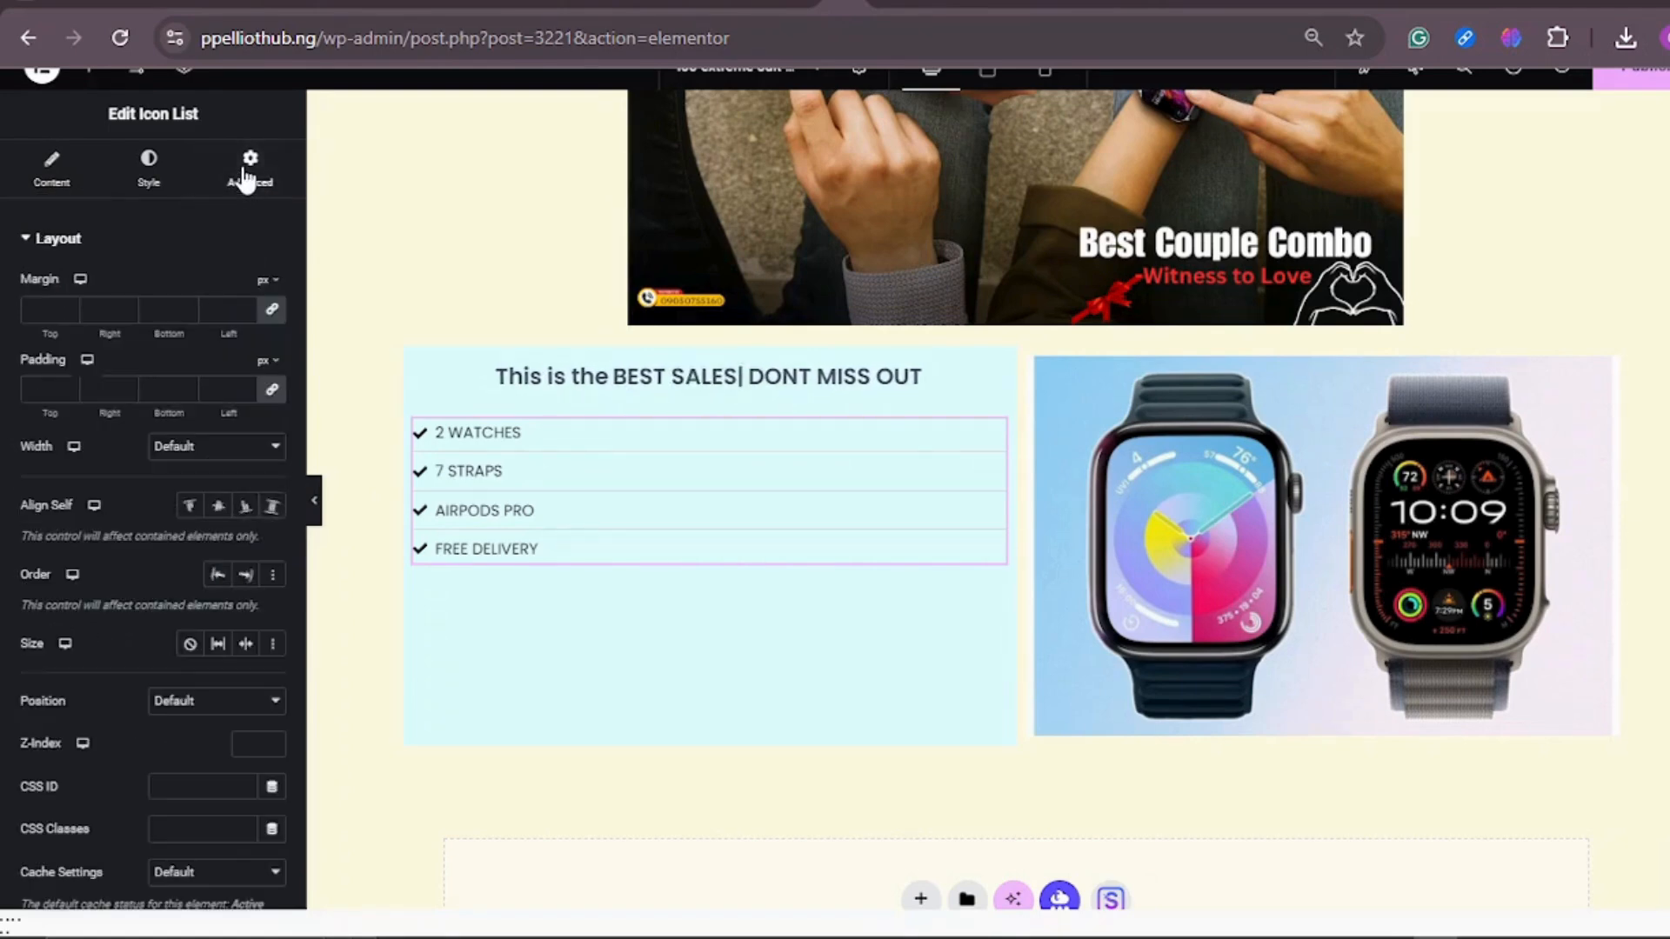
pyautogui.press('BackSpace')
pyautogui.press('BackSpace')
pyautogui.press('BackSpace')
pyautogui.press('BackSpace')
pyautogui.press('BackSpace')
pyautogui.press('BackSpace')
pyautogui.press('BackSpace')
pyautogui.press('BackSpace')
pyautogui.press('BackSpace')
pyautogui.press('BackSpace')
pyautogui.write('PROMO')
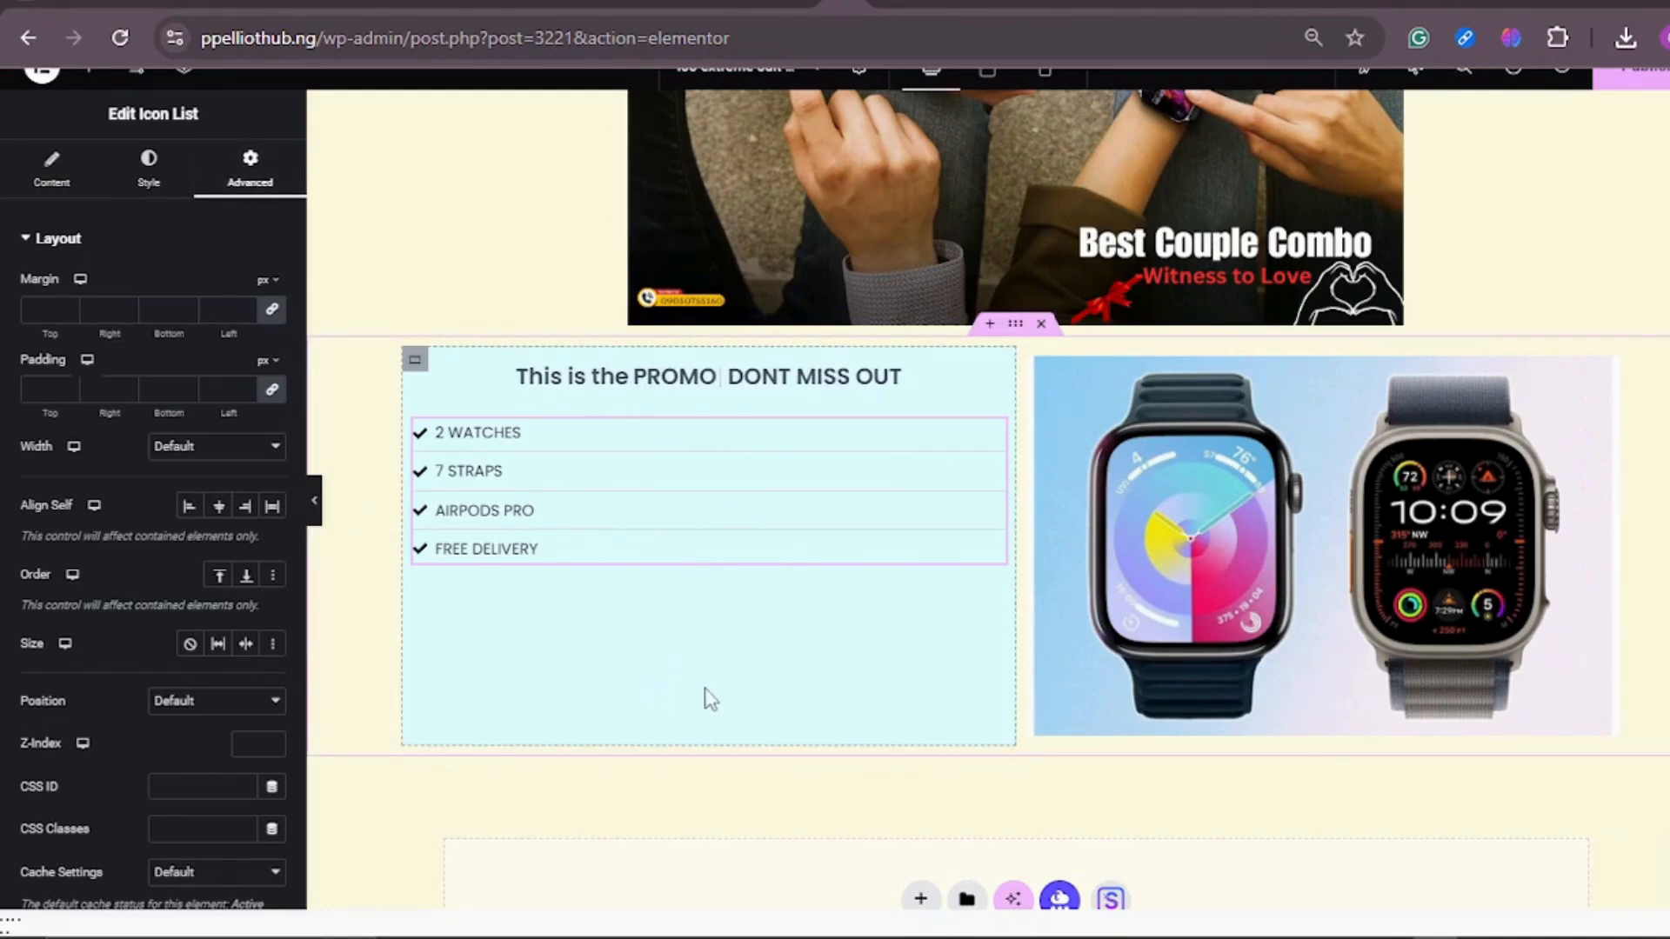
pyautogui.press('BackSpace')
pyautogui.press('BackSpace')
pyautogui.press('BackSpace')
pyautogui.press('BackSpace')
pyautogui.press('BackSpace')
pyautogui.write('DEAL')
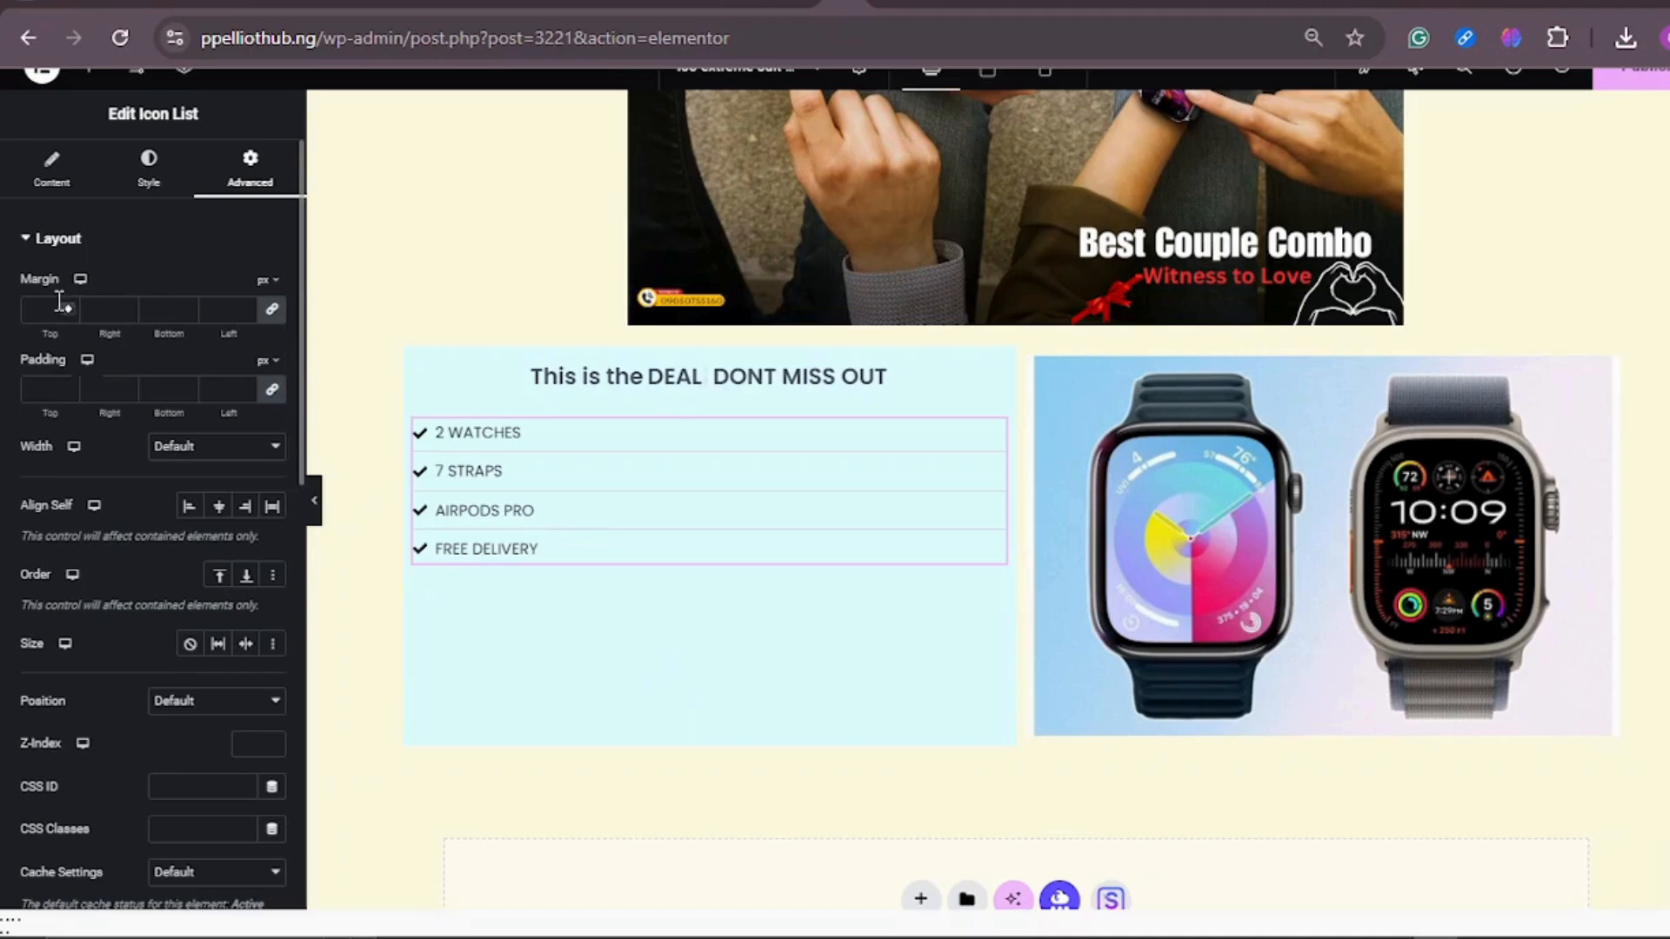
pyautogui.press('BackSpace')
pyautogui.press('BackSpace')
pyautogui.press('BackSpace')
pyautogui.press('BackSpace')
pyautogui.write('BEST SALES')
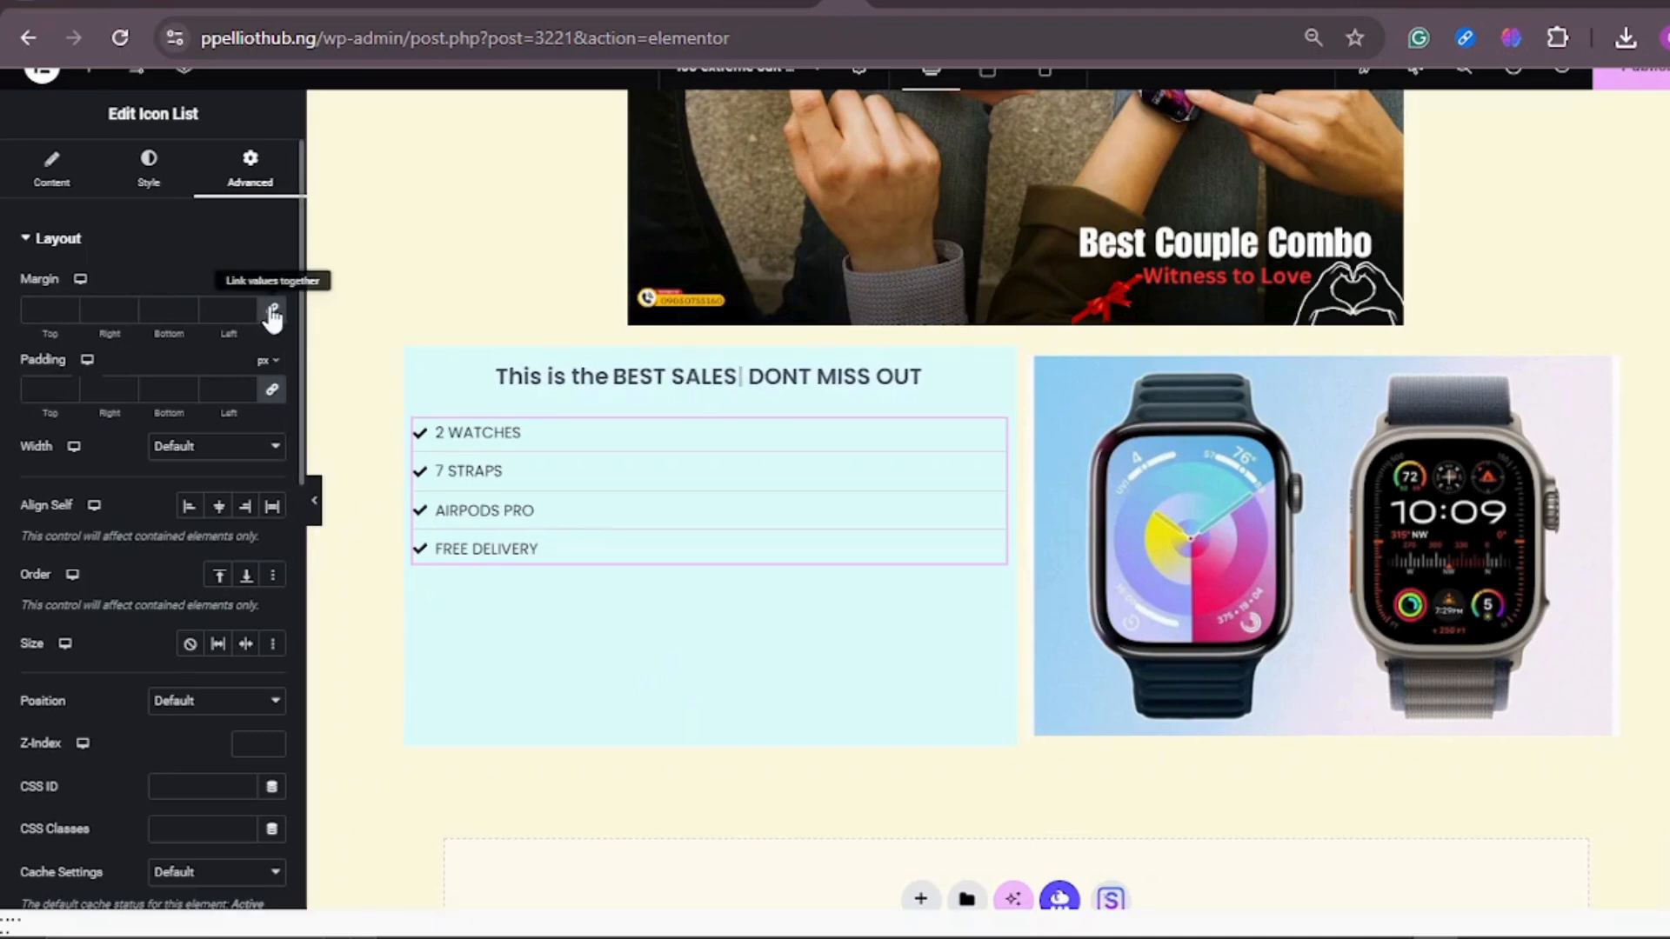
pyautogui.click(271, 310)
pyautogui.click(70, 306)
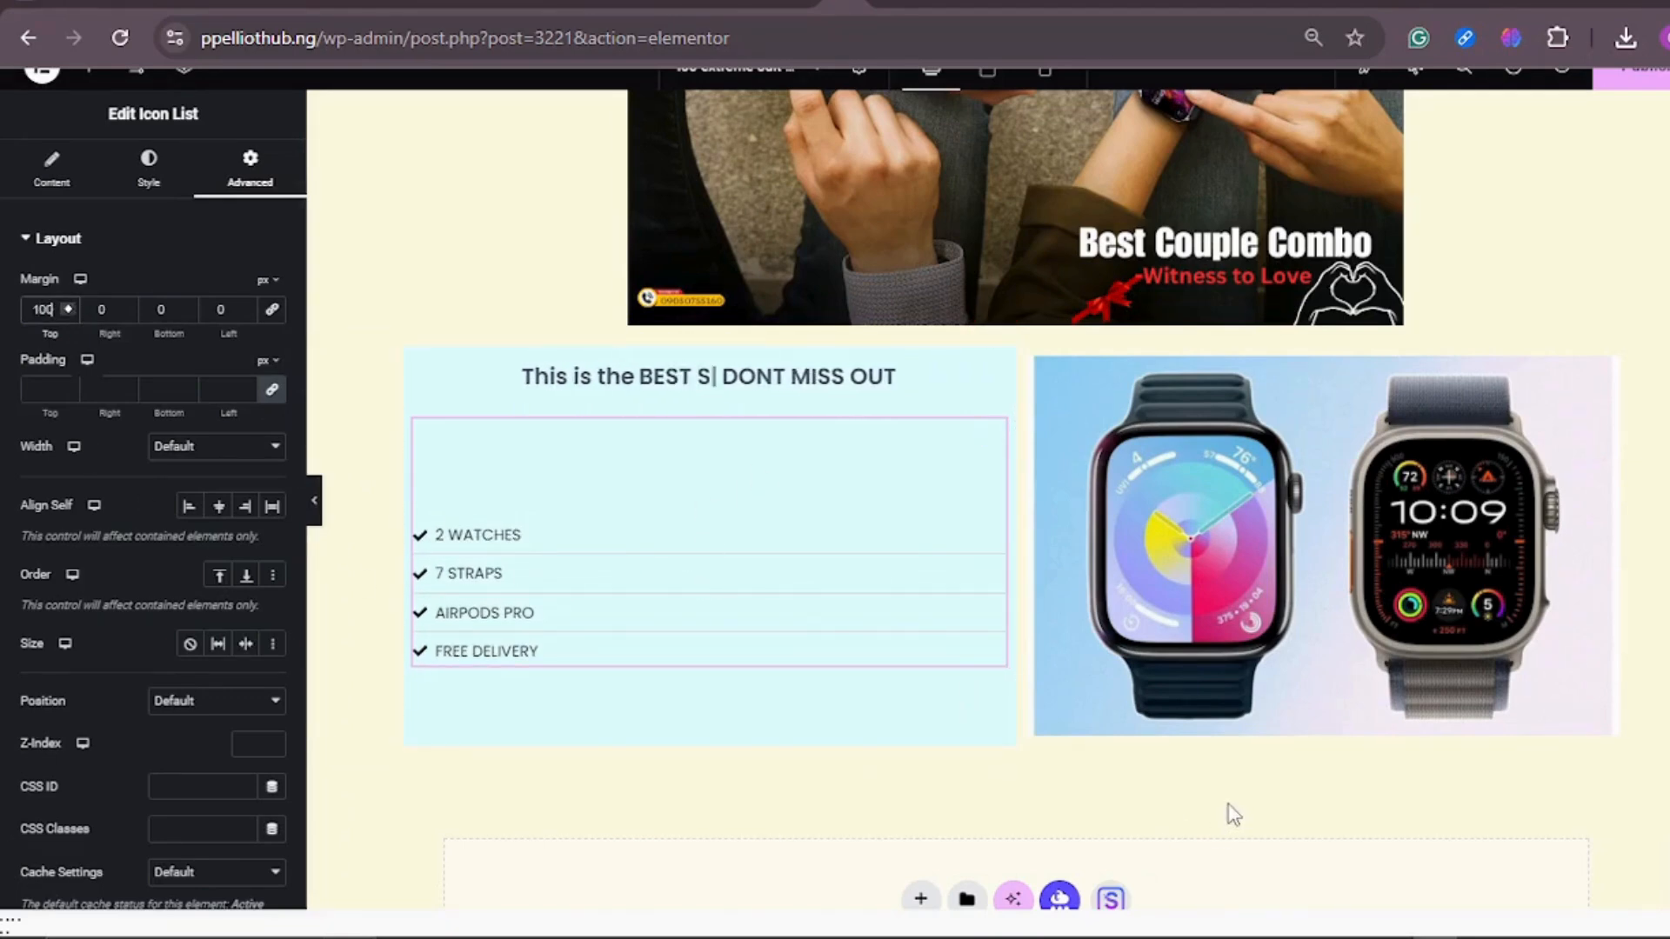
# Step: Switch to the crissmart.ng reference page and select the dark red banner's text below its two-column product section
pyautogui.click(1574, 711)
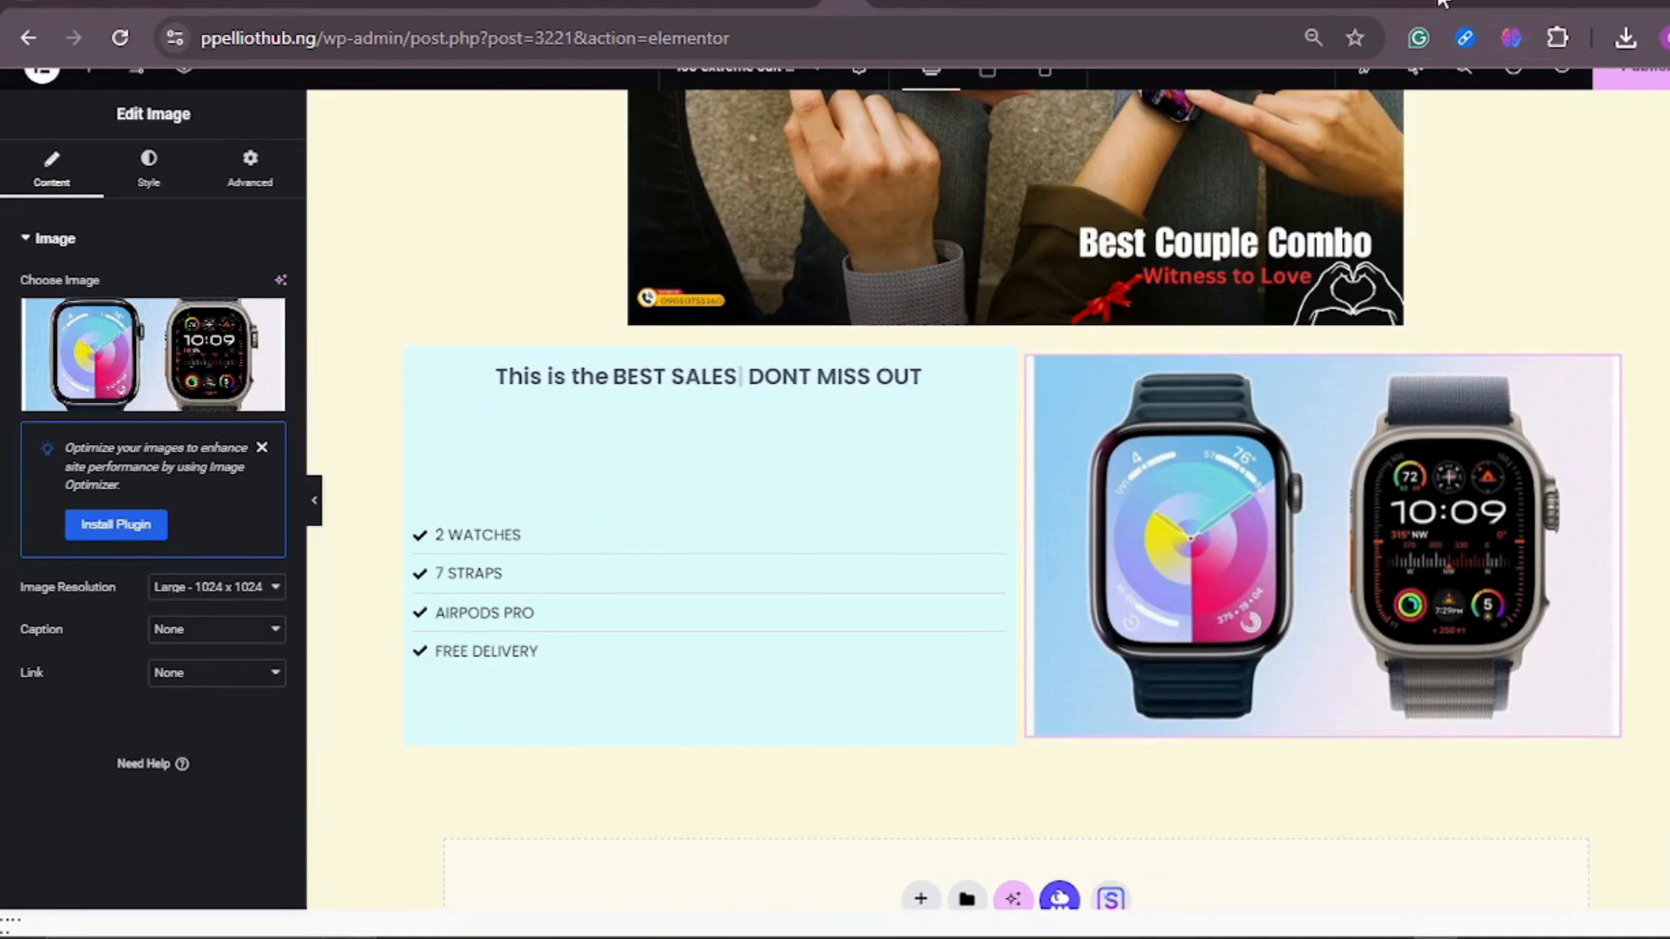
pyautogui.click(1399, 2)
pyautogui.scroll(-3, 1071, 473)
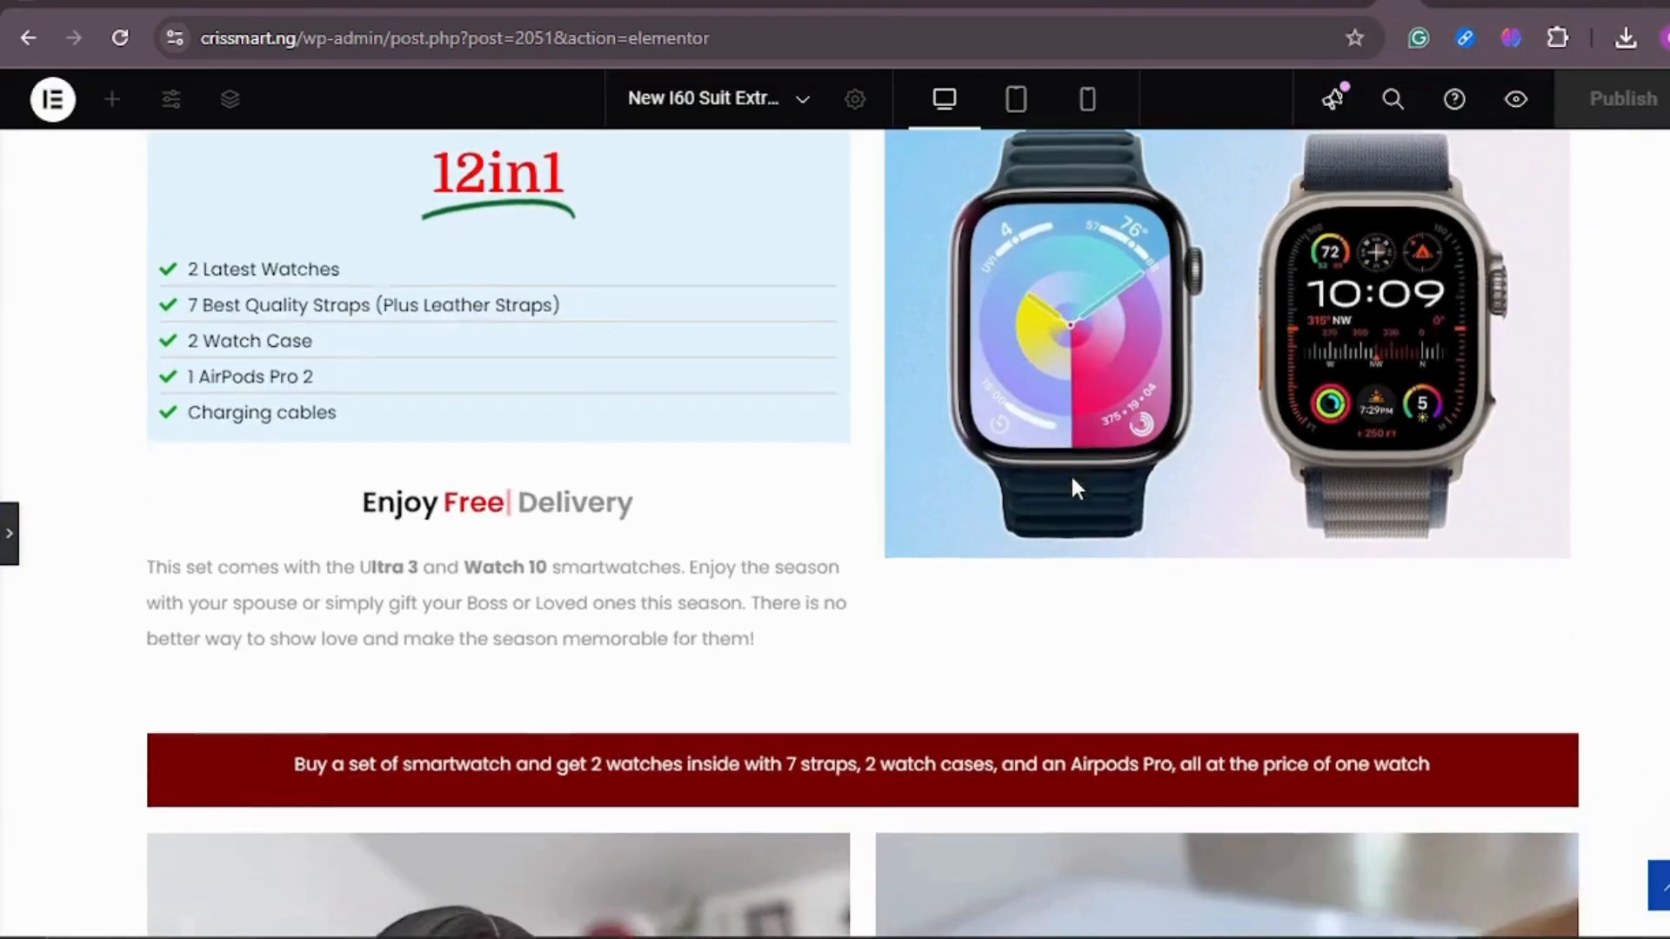
pyautogui.scroll(-6, 1120, 471)
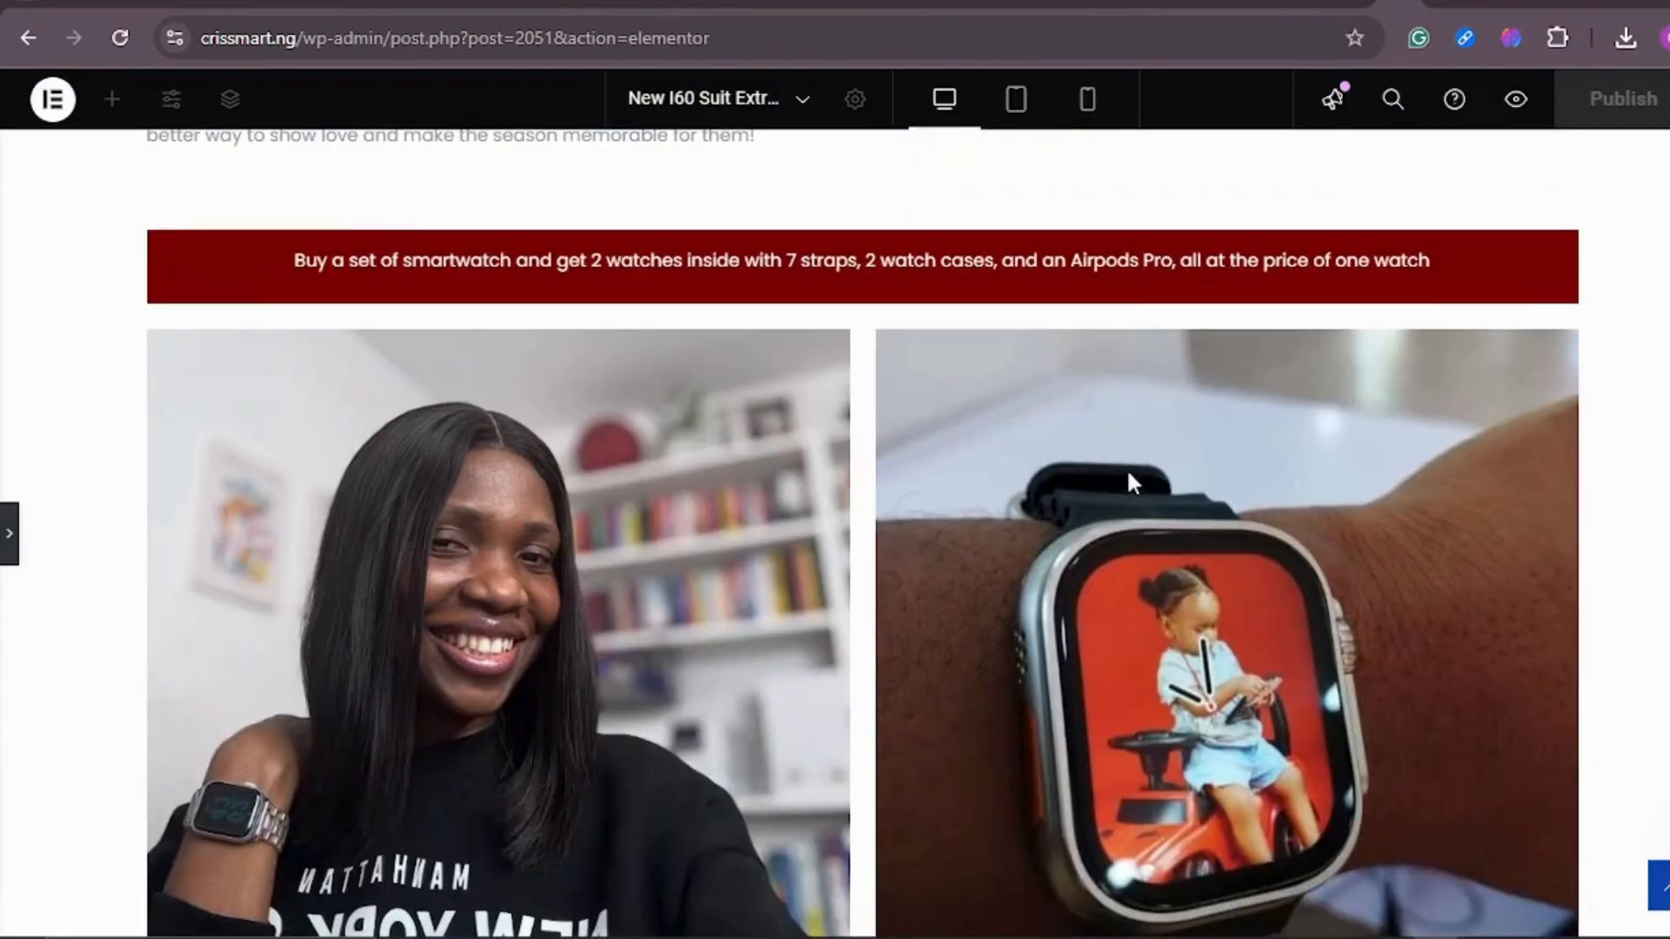
pyautogui.scroll(2, 822, 461)
pyautogui.tripleClick(298, 261)
pyautogui.hotkey('ctrl', 'c')
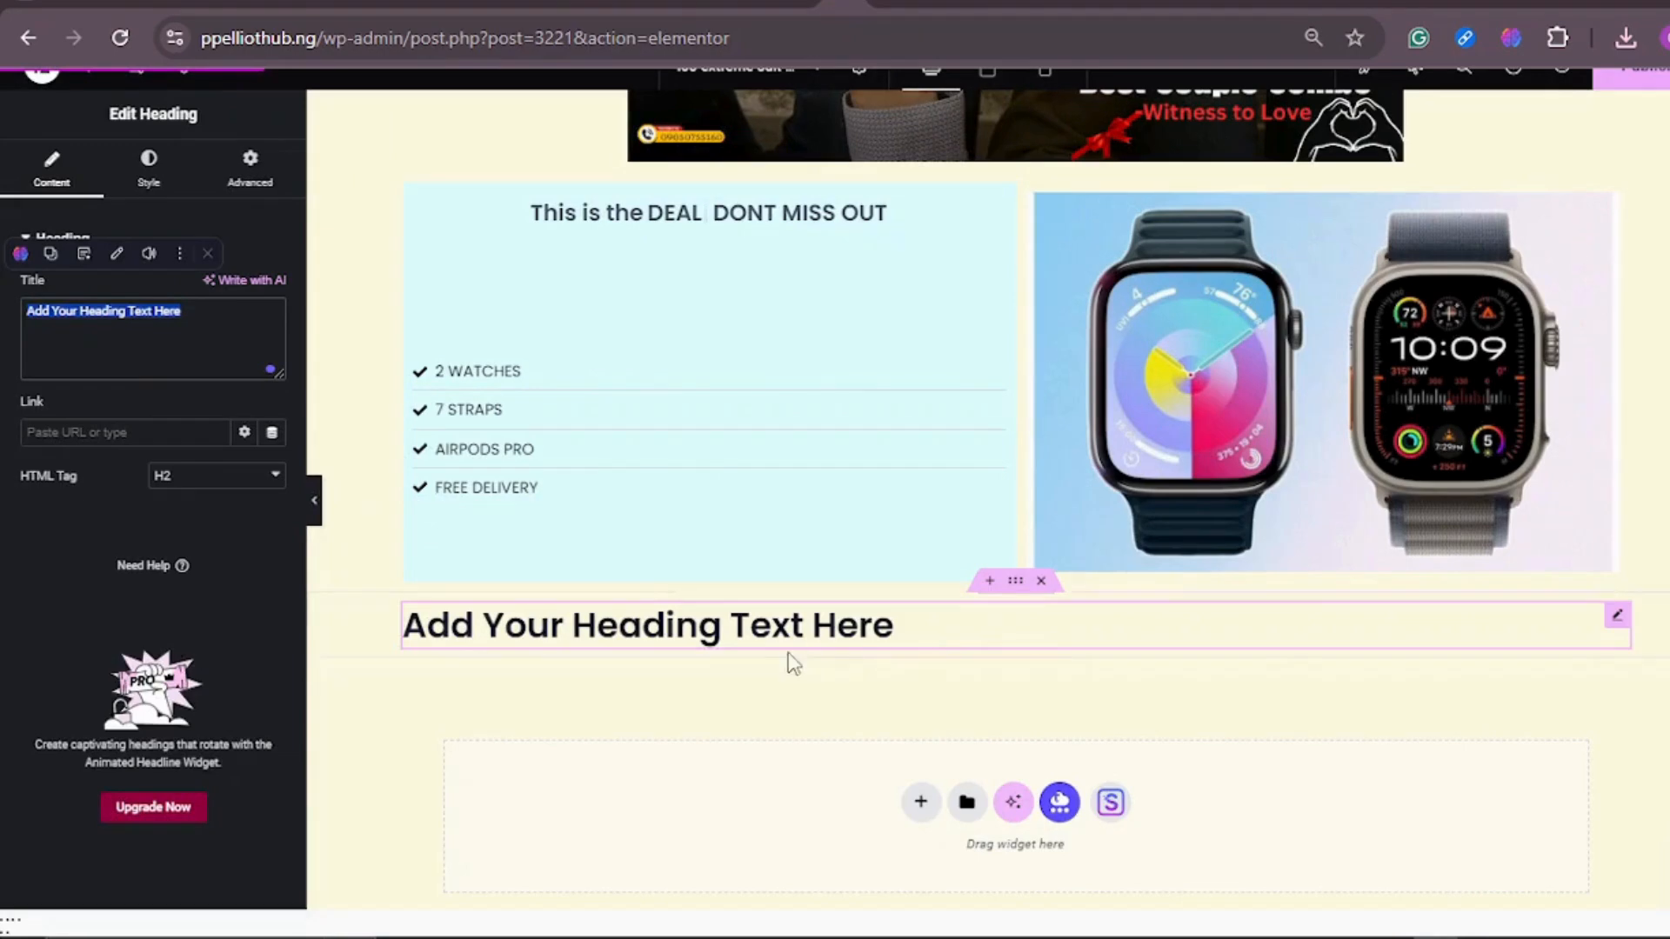
# Step: Replace the placeholder heading below the two-column section with the copied banner text starting "Buy a set of smartwatch and get 2 watches inside"
pyautogui.press('BackSpace')
pyautogui.press('BackSpace')
pyautogui.press('BackSpace')
pyautogui.press('BackSpace')
pyautogui.write('BEST SALES')
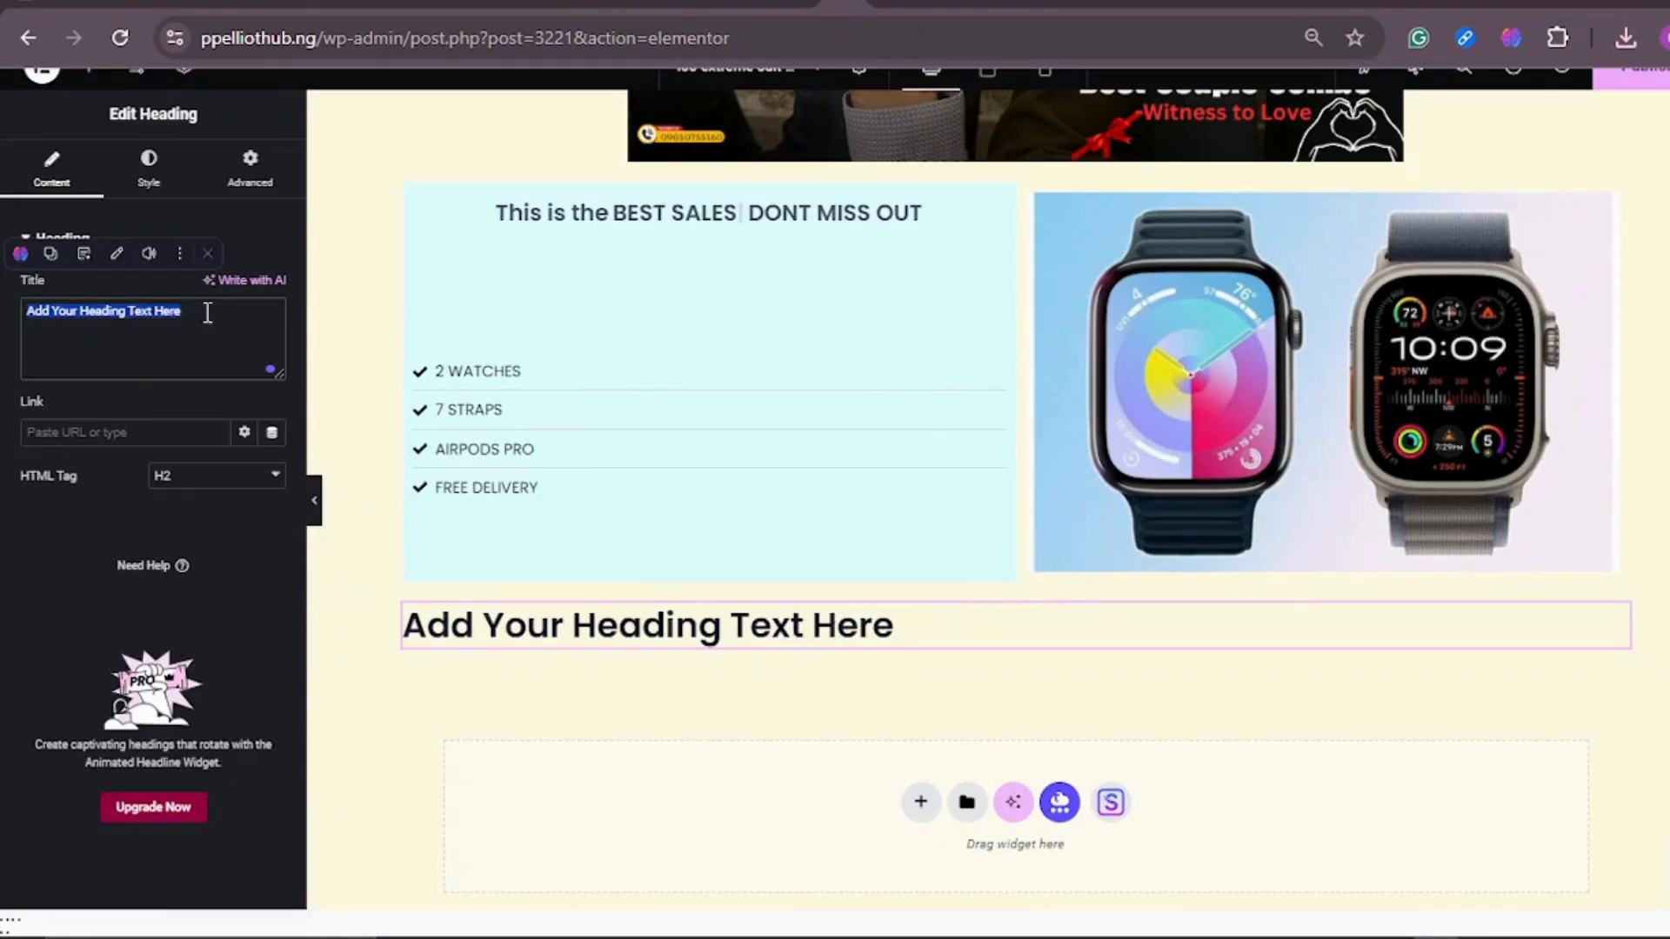
pyautogui.click(209, 313)
pyautogui.moveTo(208, 313); pyautogui.dragTo(35, 301)
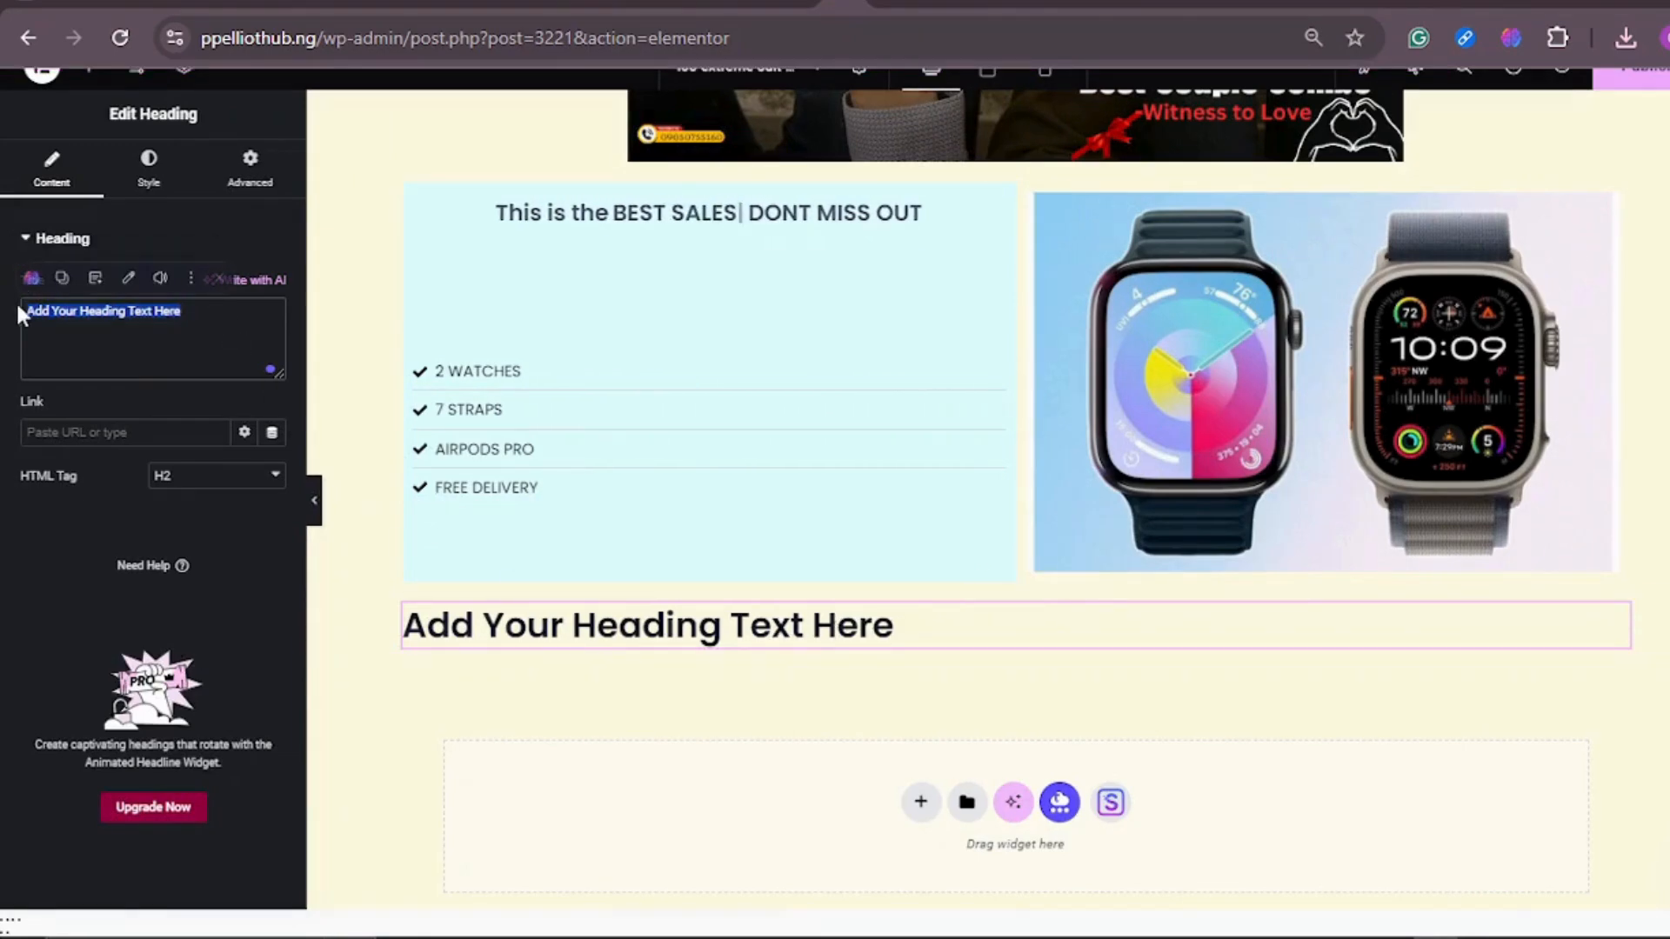
pyautogui.hotkey('ctrl', 'v')
pyautogui.write('ROMO')
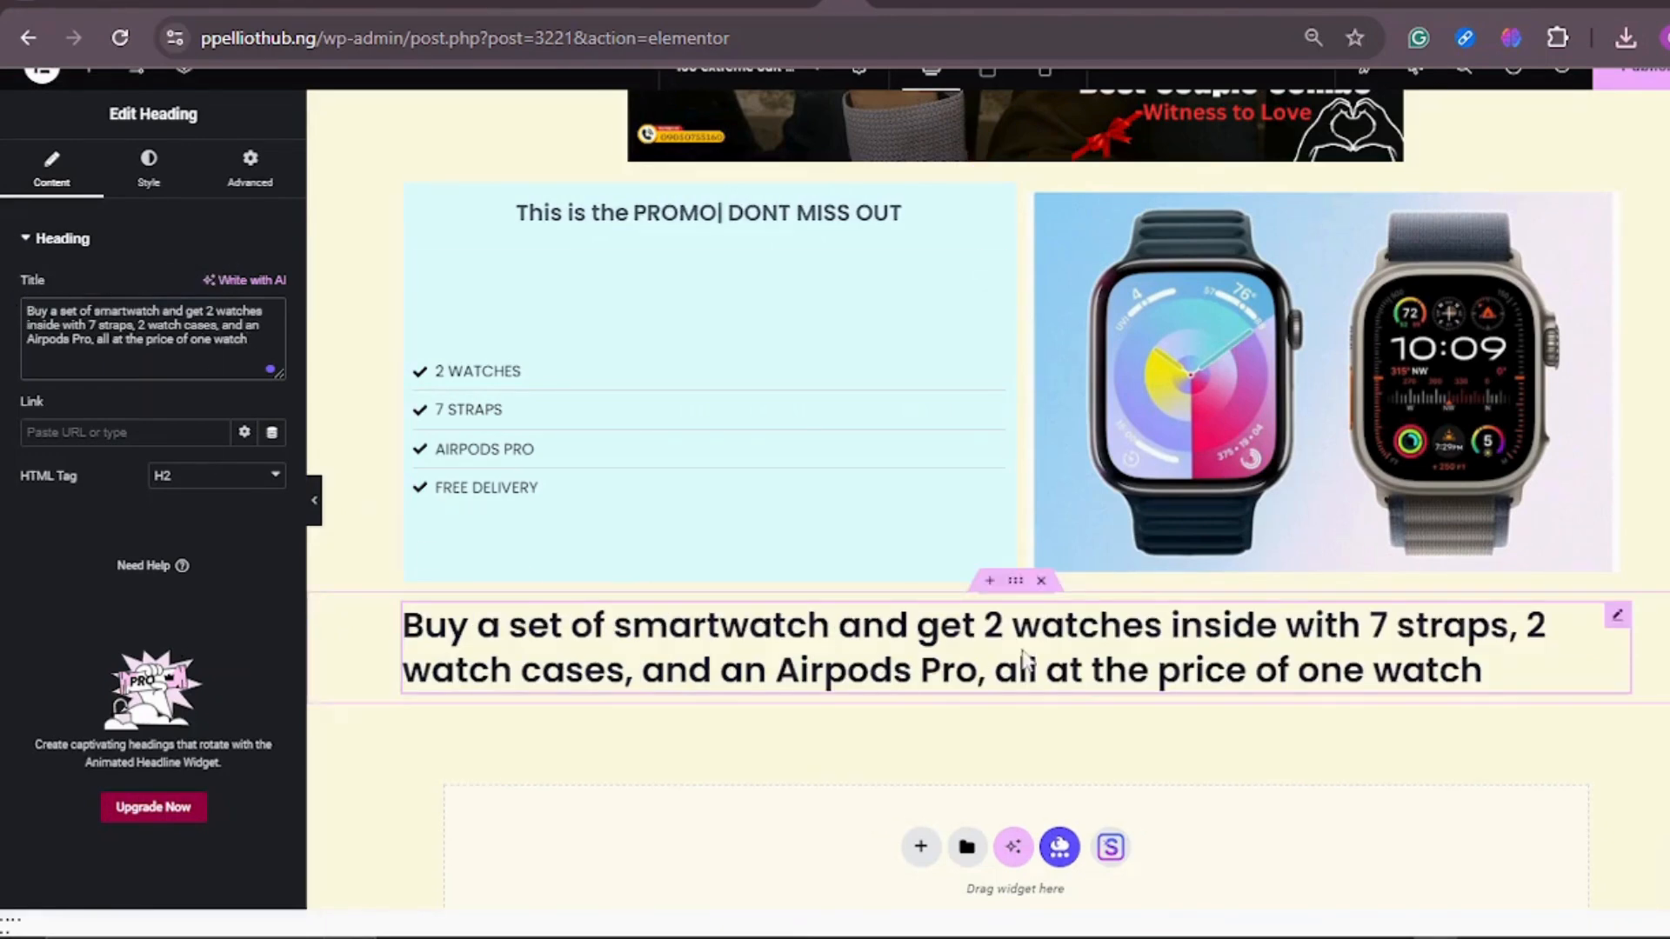
pyautogui.press('BackSpace')
pyautogui.press('BackSpace')
pyautogui.press('BackSpace')
pyautogui.press('BackSpace')
pyautogui.press('BackSpace')
pyautogui.write('DEAL')
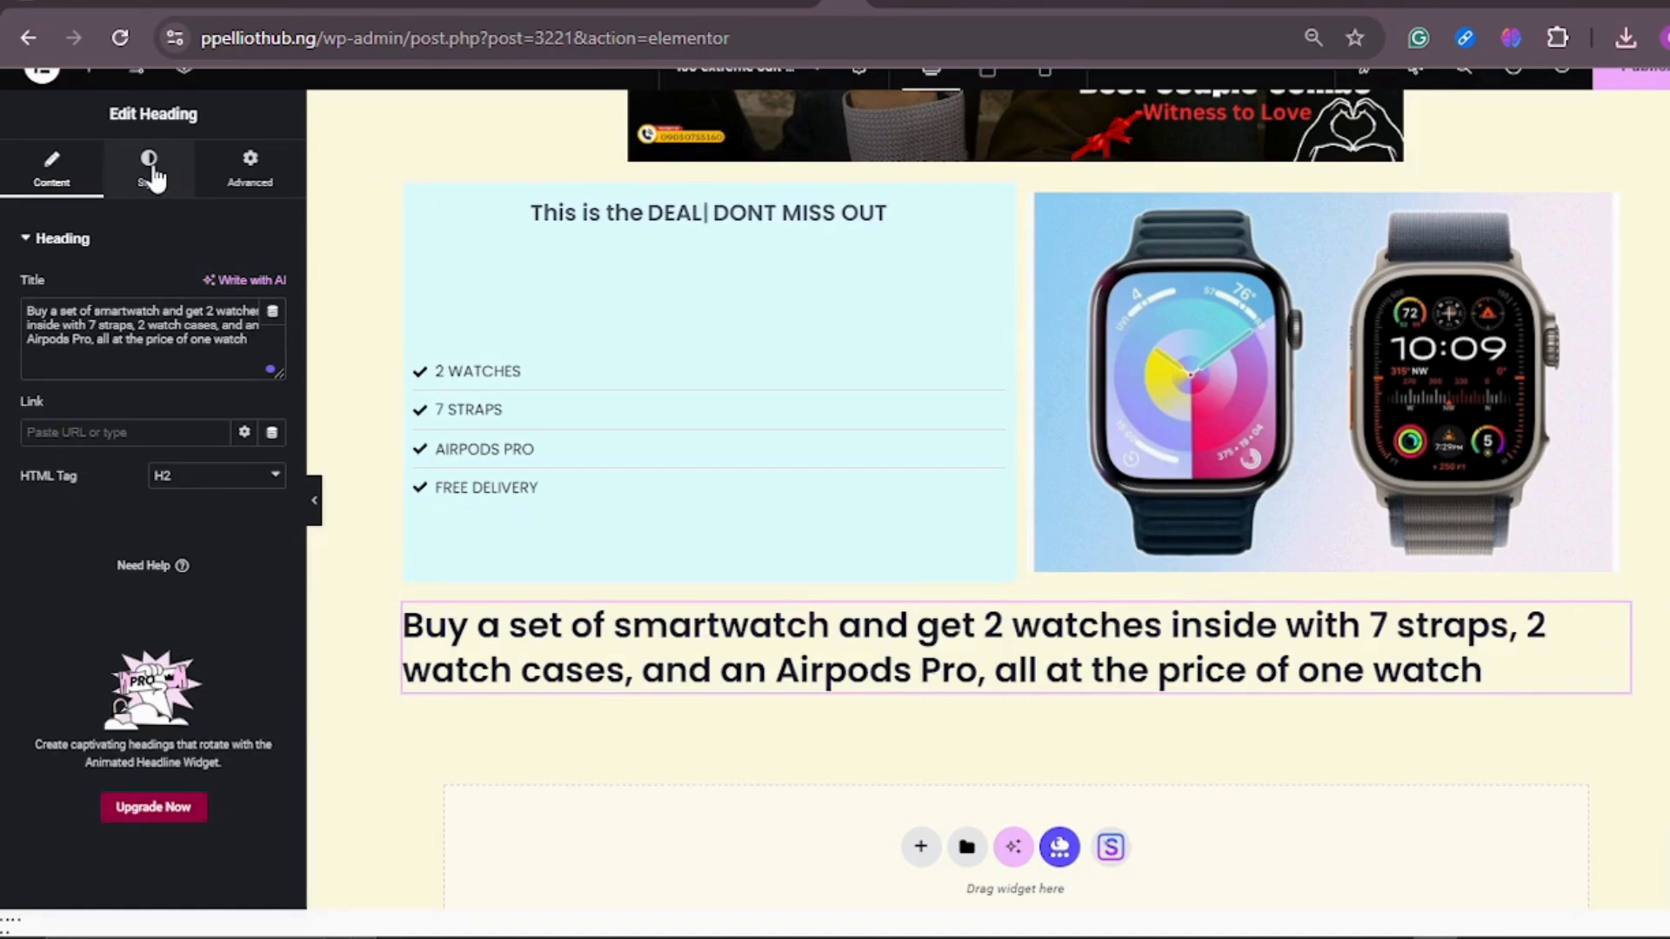
# Step: Set the new banner heading's typography to the Poppins font family at 16 px
pyautogui.click(152, 176)
pyautogui.press('BackSpace')
pyautogui.press('BackSpace')
pyautogui.press('BackSpace')
pyautogui.press('BackSpace')
pyautogui.write('BEST SALES')
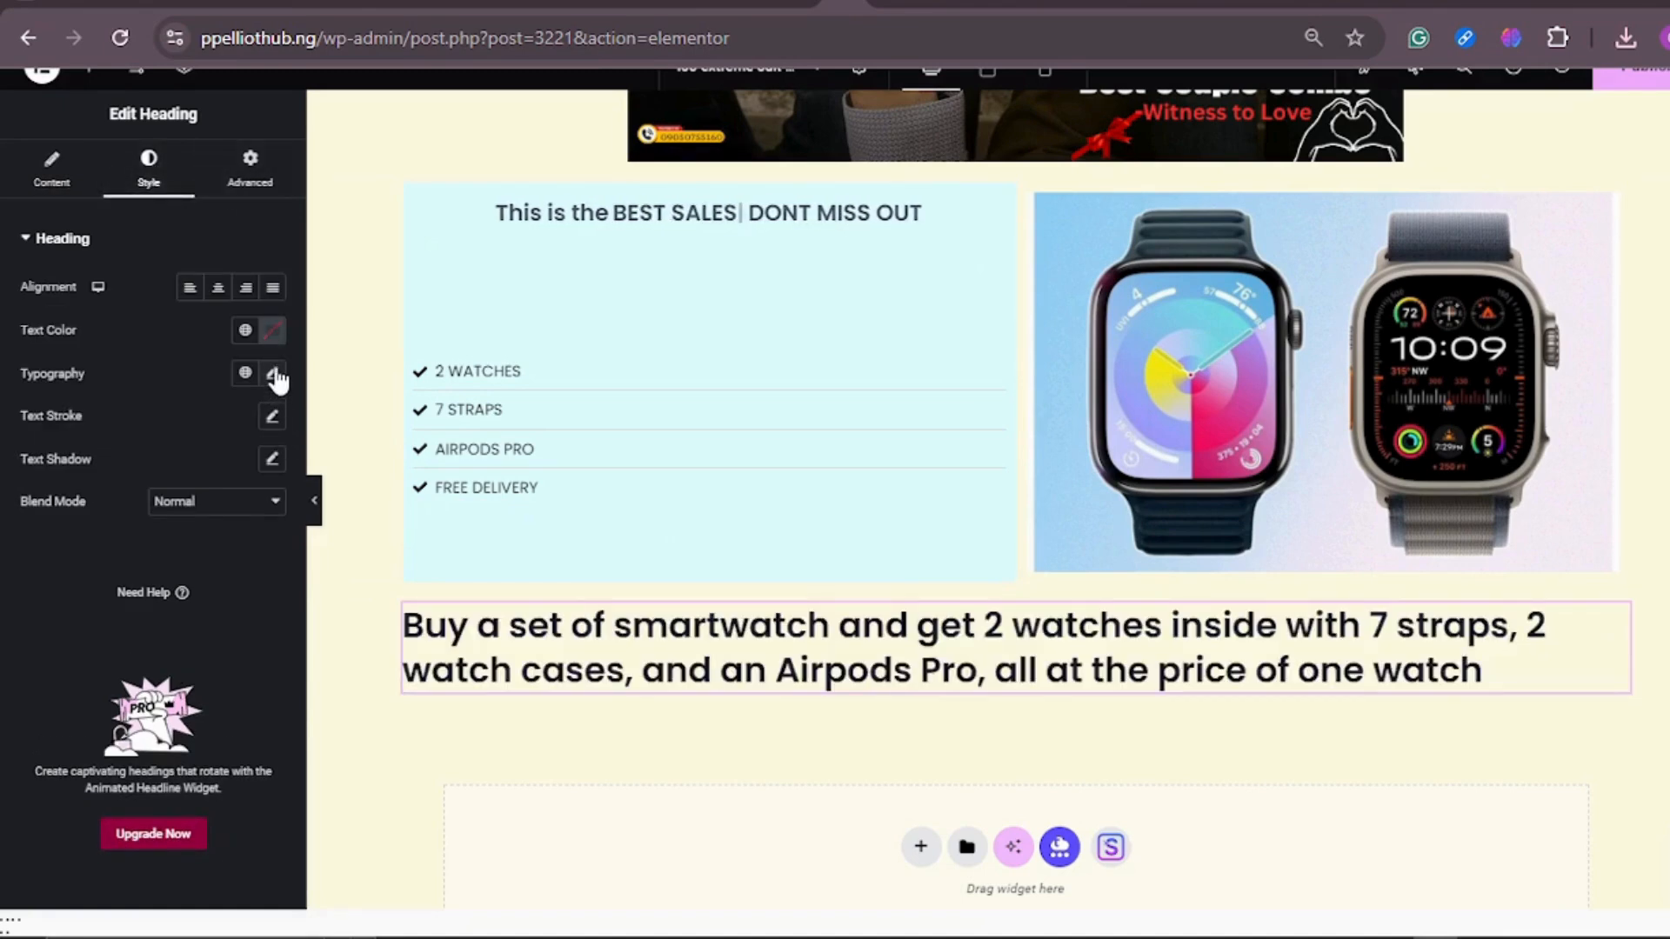
pyautogui.click(273, 374)
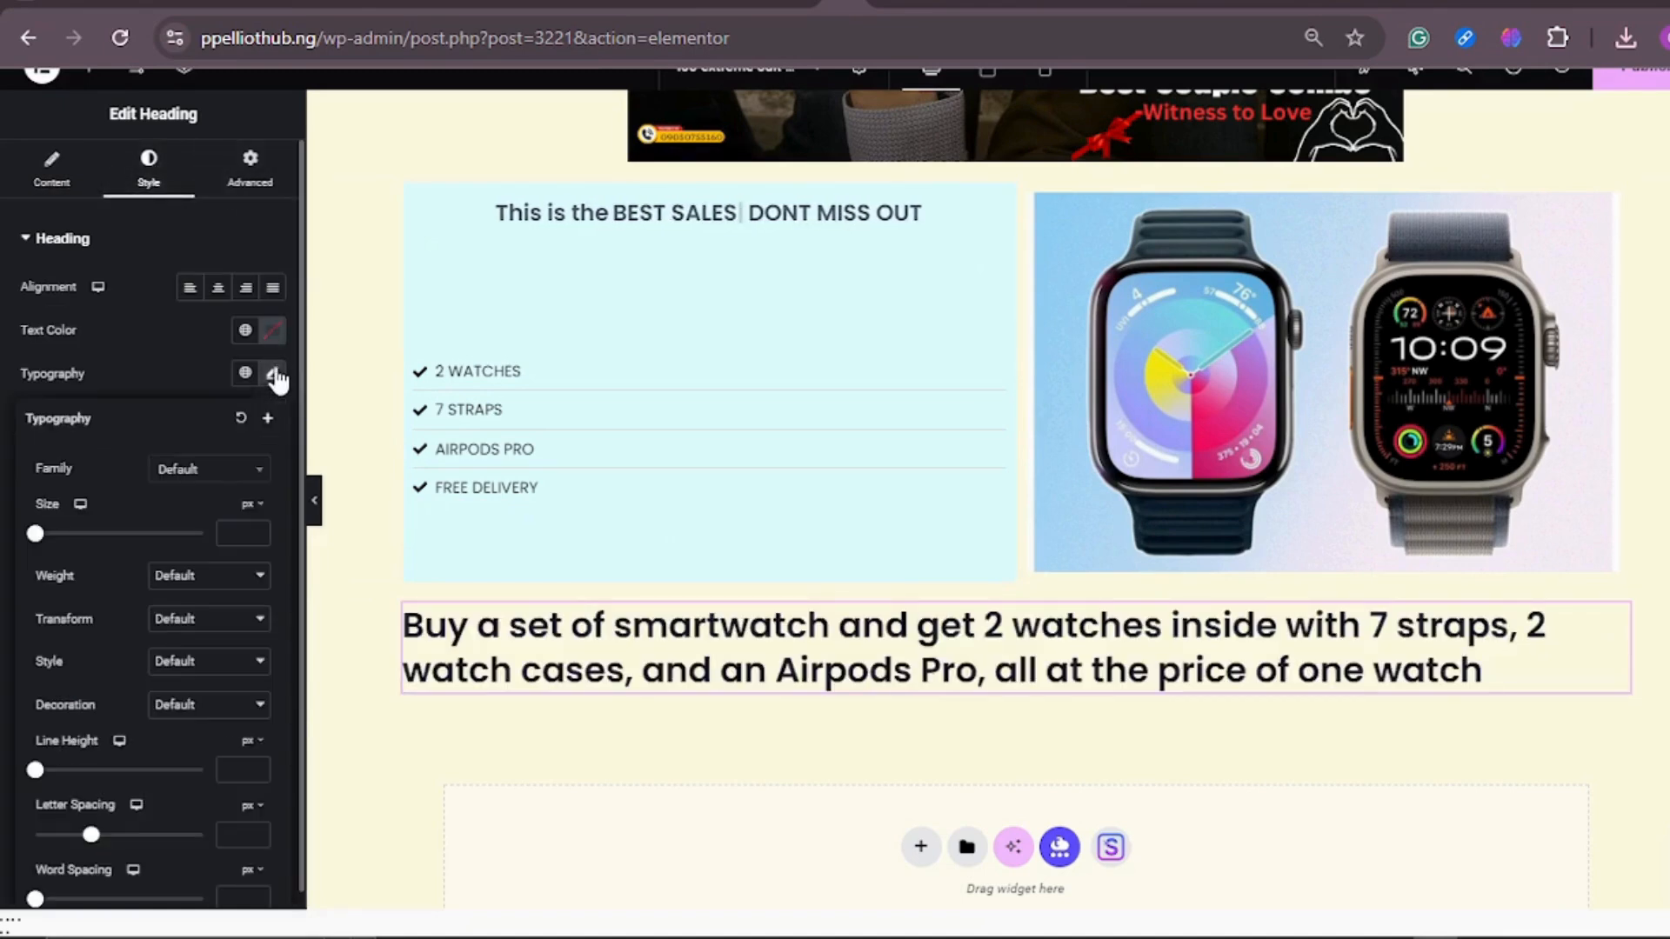
pyautogui.click(242, 470)
pyautogui.write('FOPP')
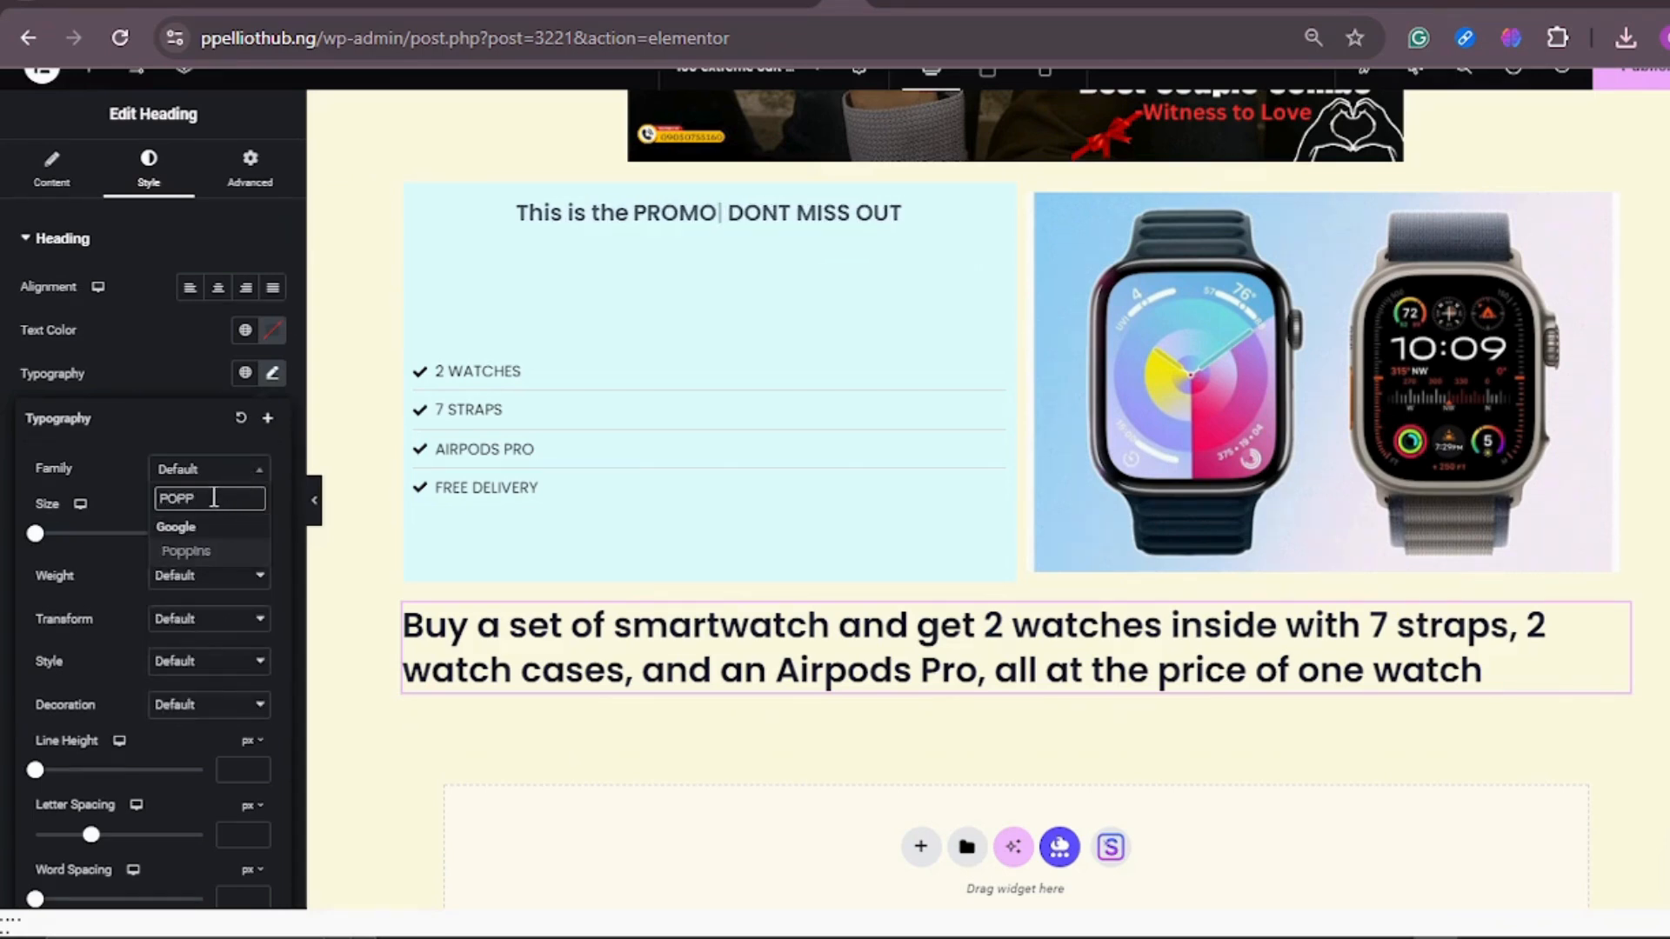
pyautogui.click(213, 553)
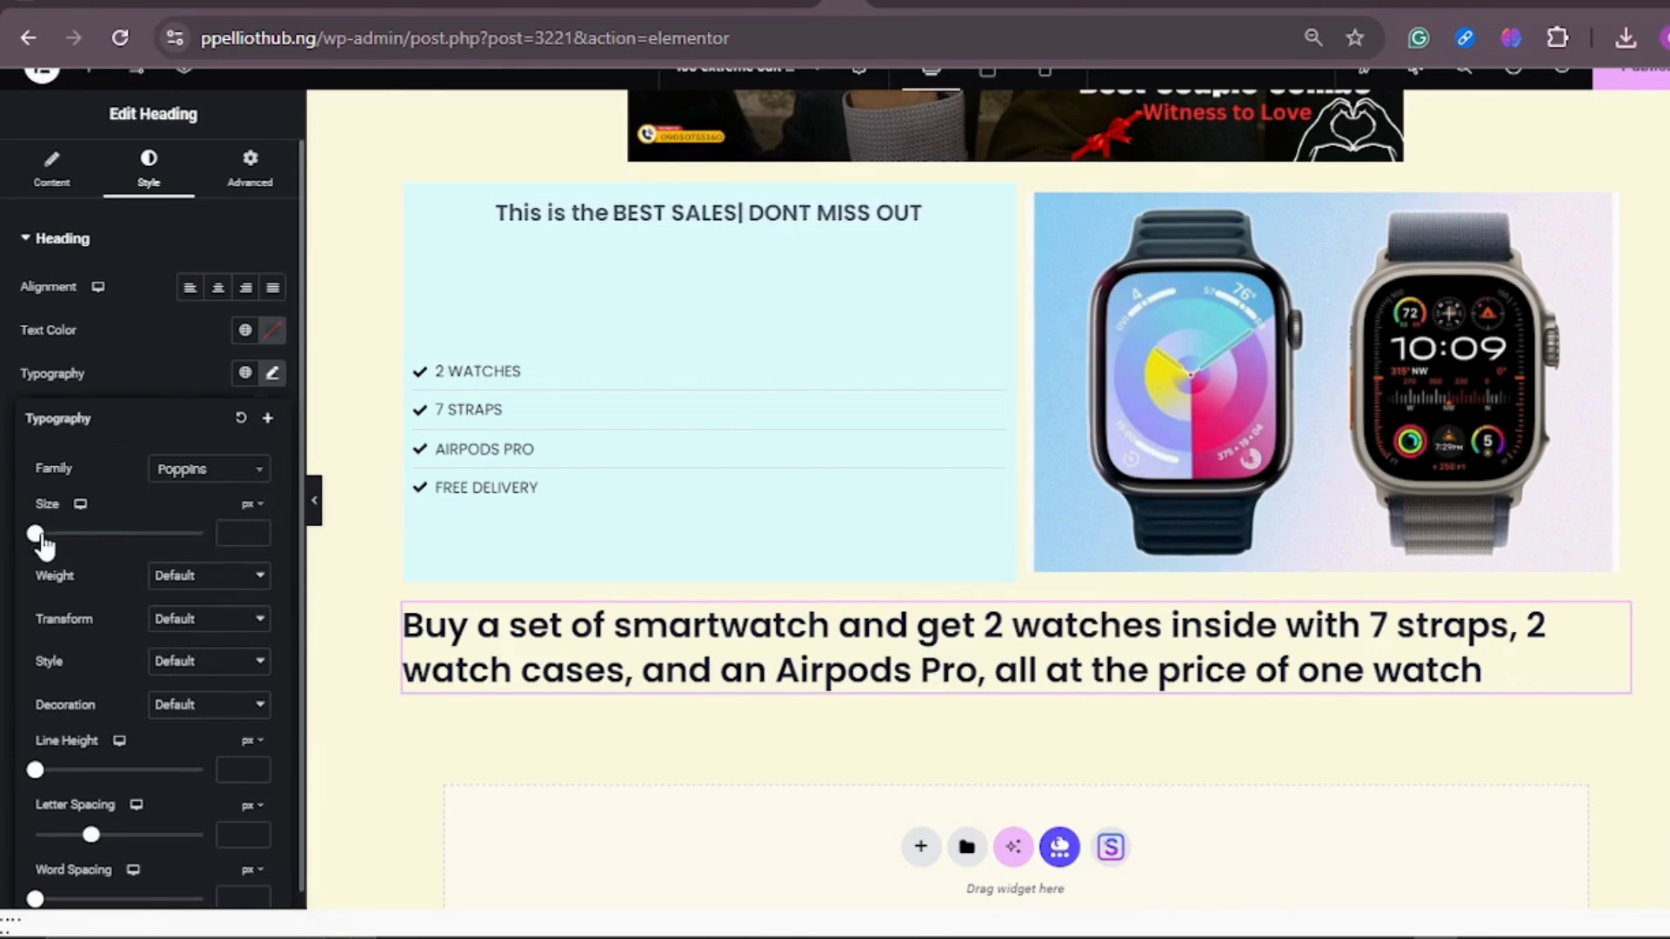
pyautogui.moveTo(37, 538); pyautogui.dragTo(51, 544)
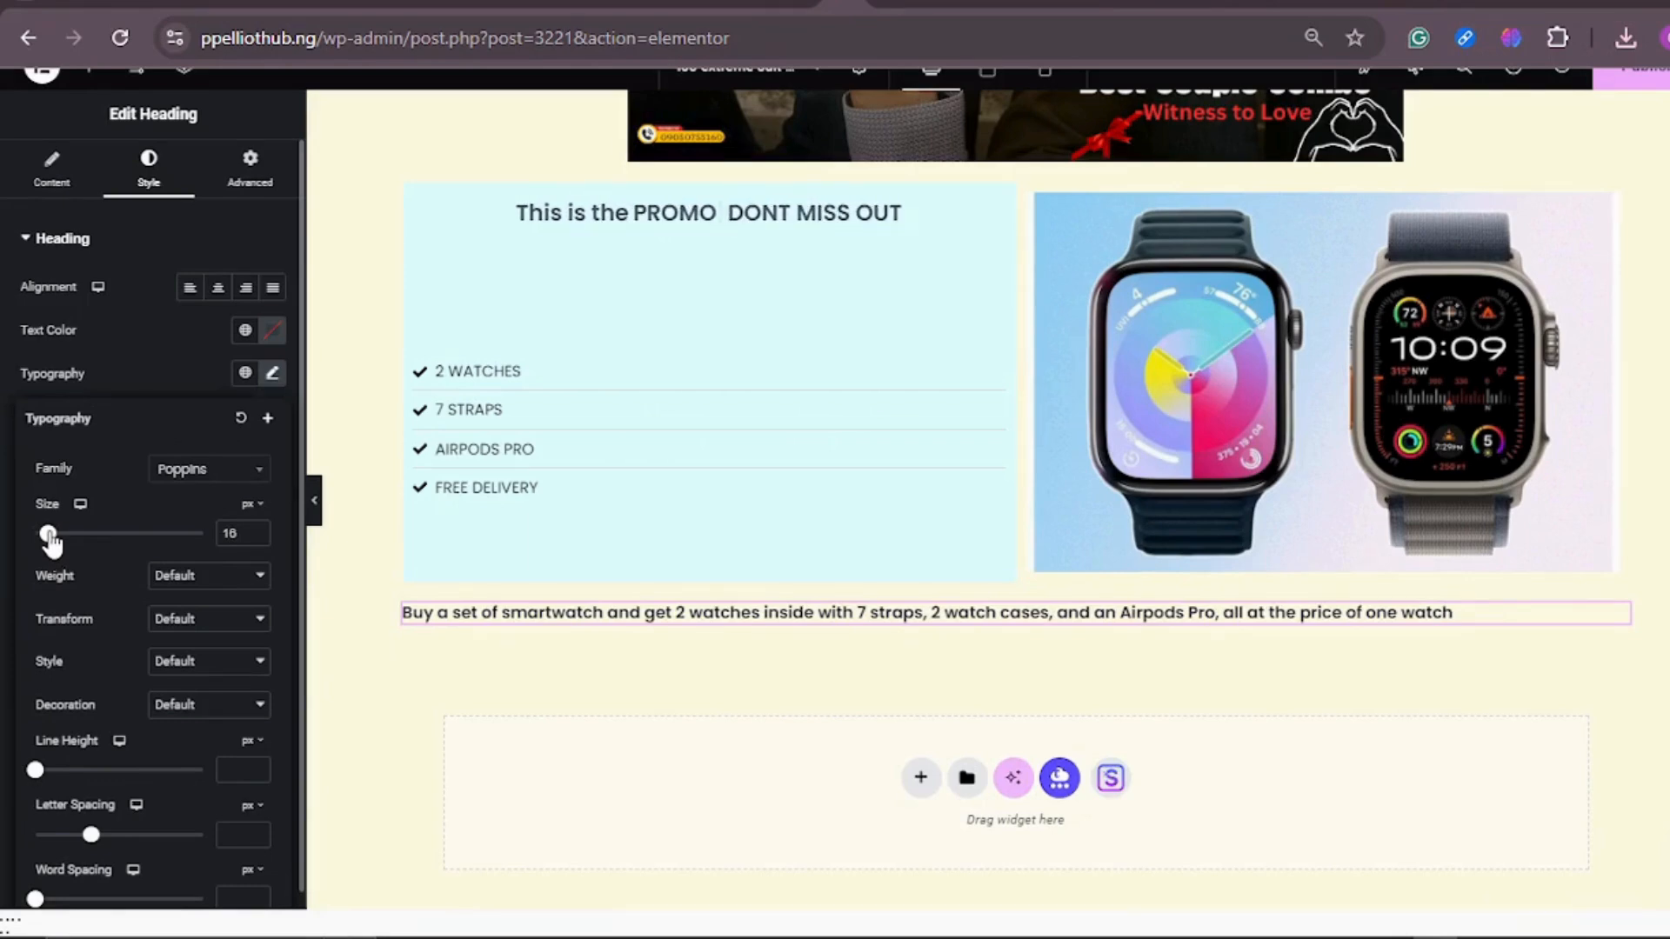
pyautogui.press('BackSpace')
pyautogui.press('BackSpace')
pyautogui.press('BackSpace')
pyautogui.press('BackSpace')
pyautogui.press('BackSpace')
pyautogui.write('DEAL')
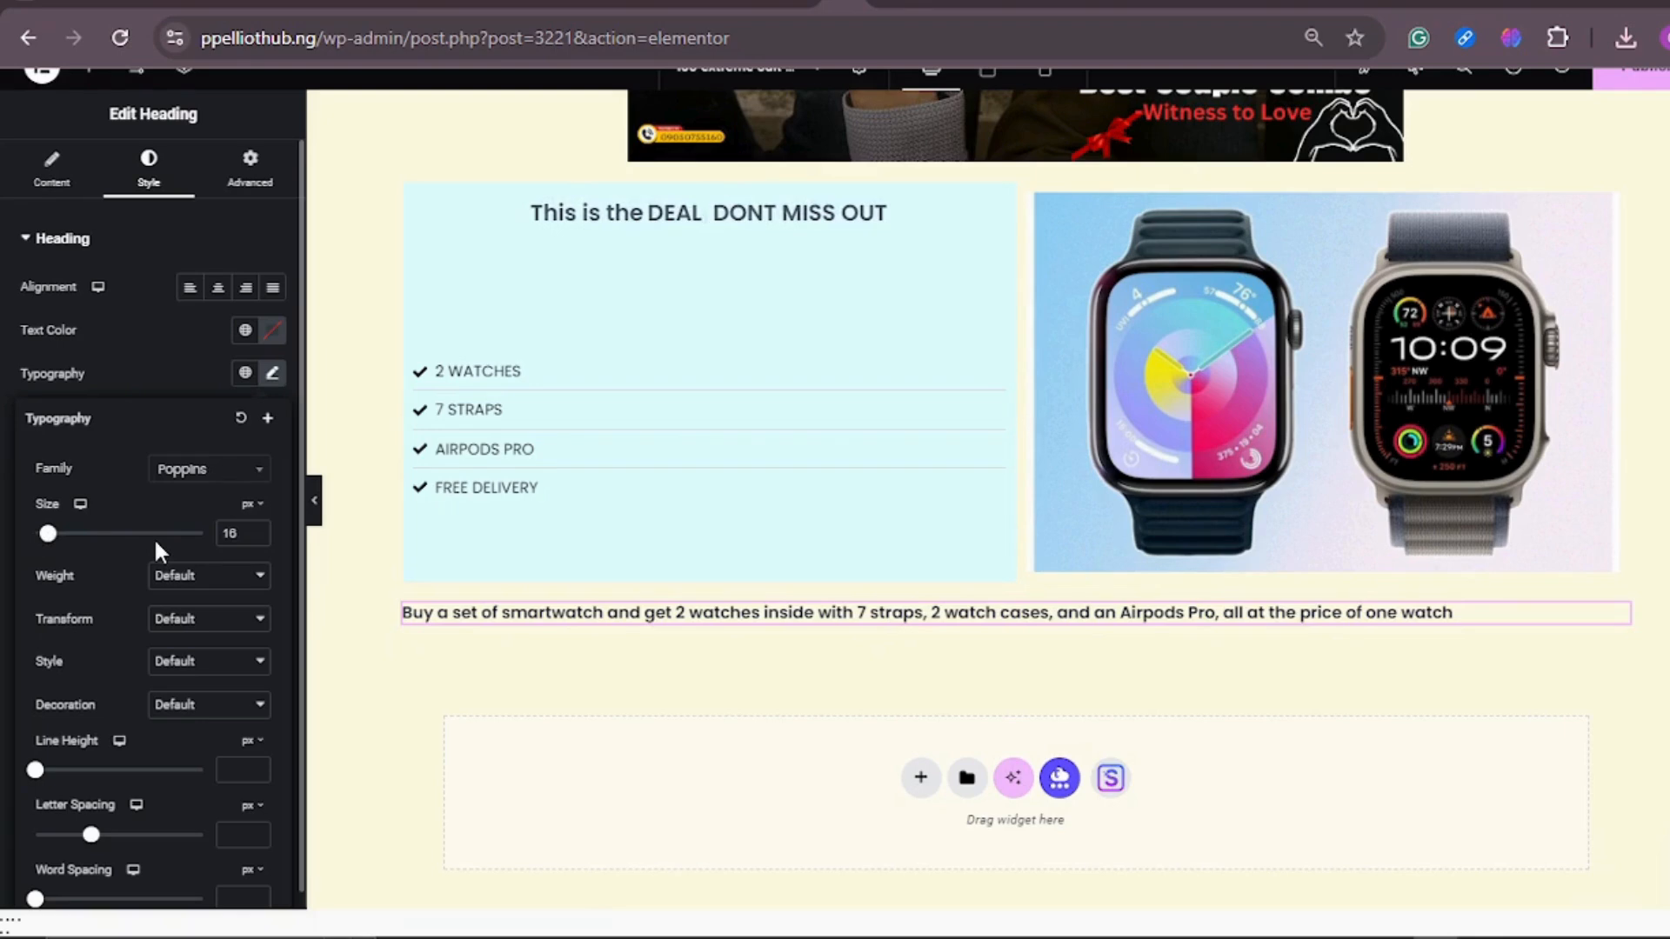
pyautogui.press('BackSpace')
pyautogui.press('BackSpace')
pyautogui.press('BackSpace')
pyautogui.press('BackSpace')
pyautogui.write('BEST SALES')
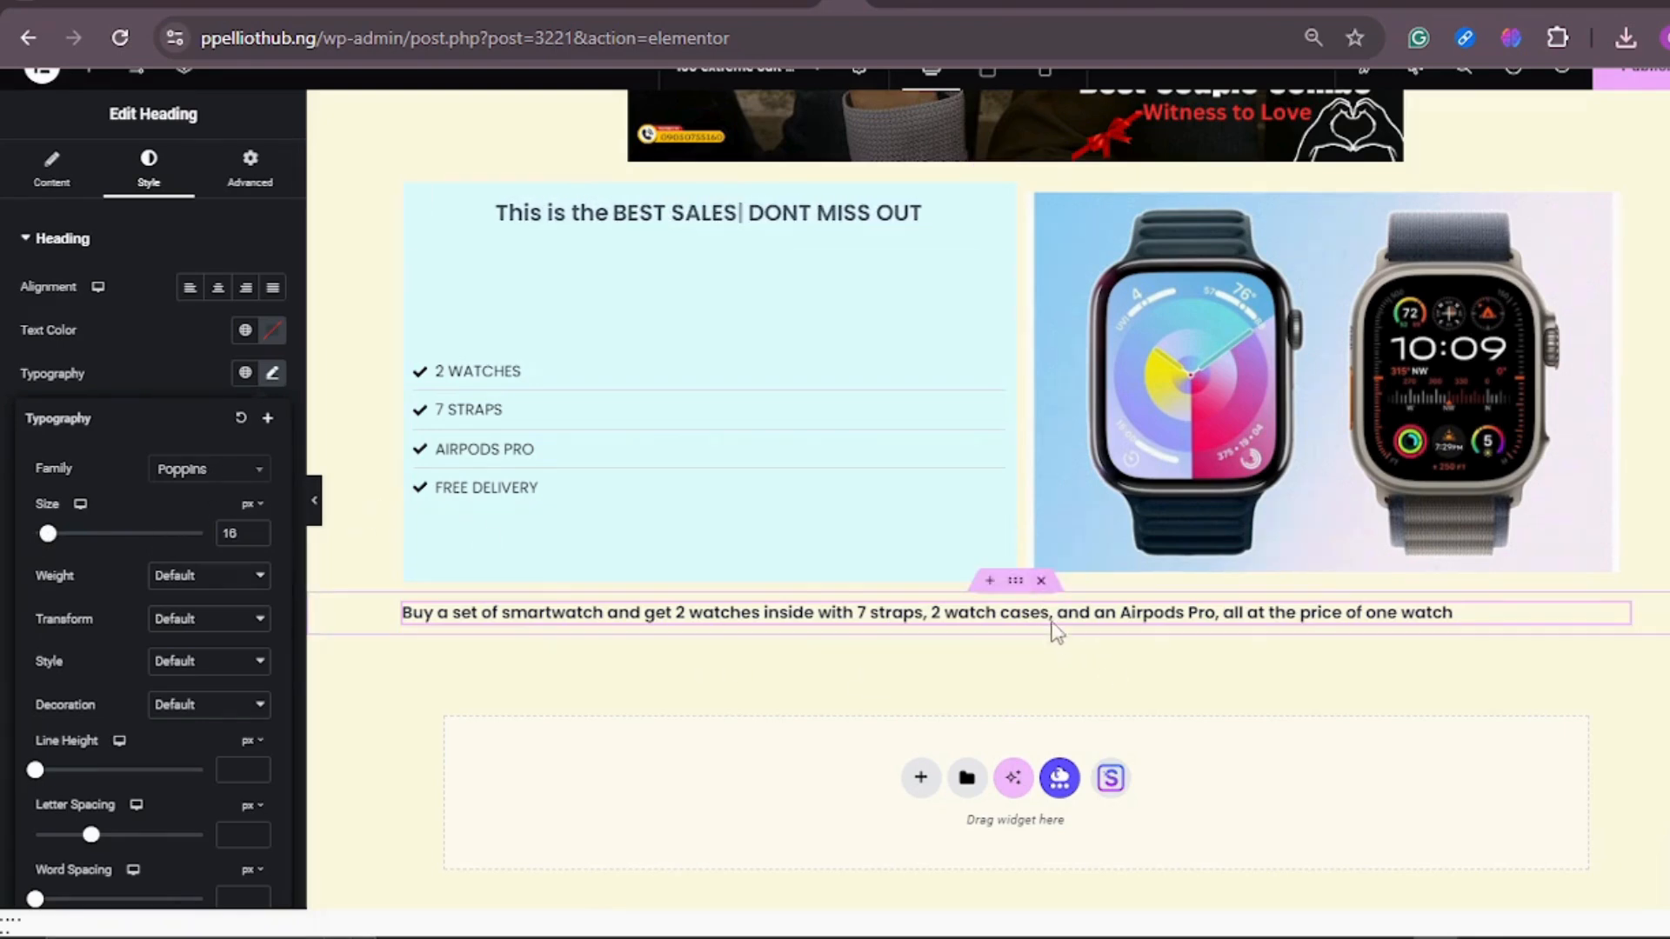
# Step: Give the container around the new banner heading a classic background in dark red #A30000
pyautogui.click(1019, 589)
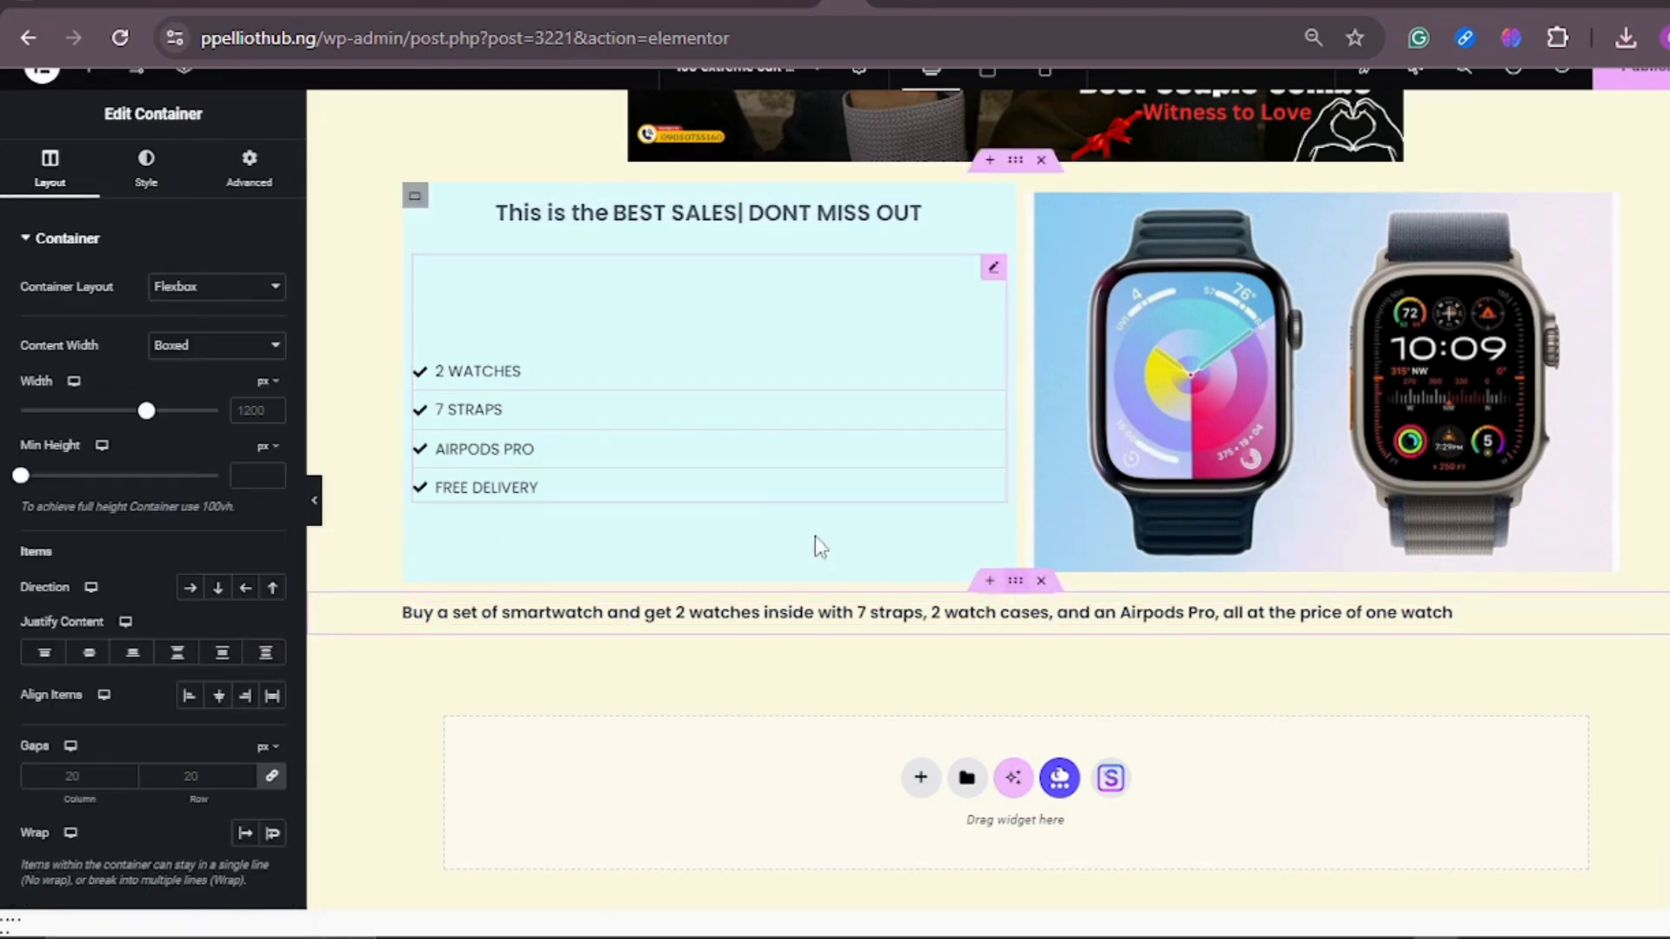
pyautogui.press('BackSpace')
pyautogui.press('BackSpace')
pyautogui.press('BackSpace')
pyautogui.press('BackSpace')
pyautogui.press('BackSpace')
pyautogui.press('BackSpace')
pyautogui.press('BackSpace')
pyautogui.press('BackSpace')
pyautogui.press('BackSpace')
pyautogui.press('BackSpace')
pyautogui.click(146, 174)
pyautogui.write('PROMO')
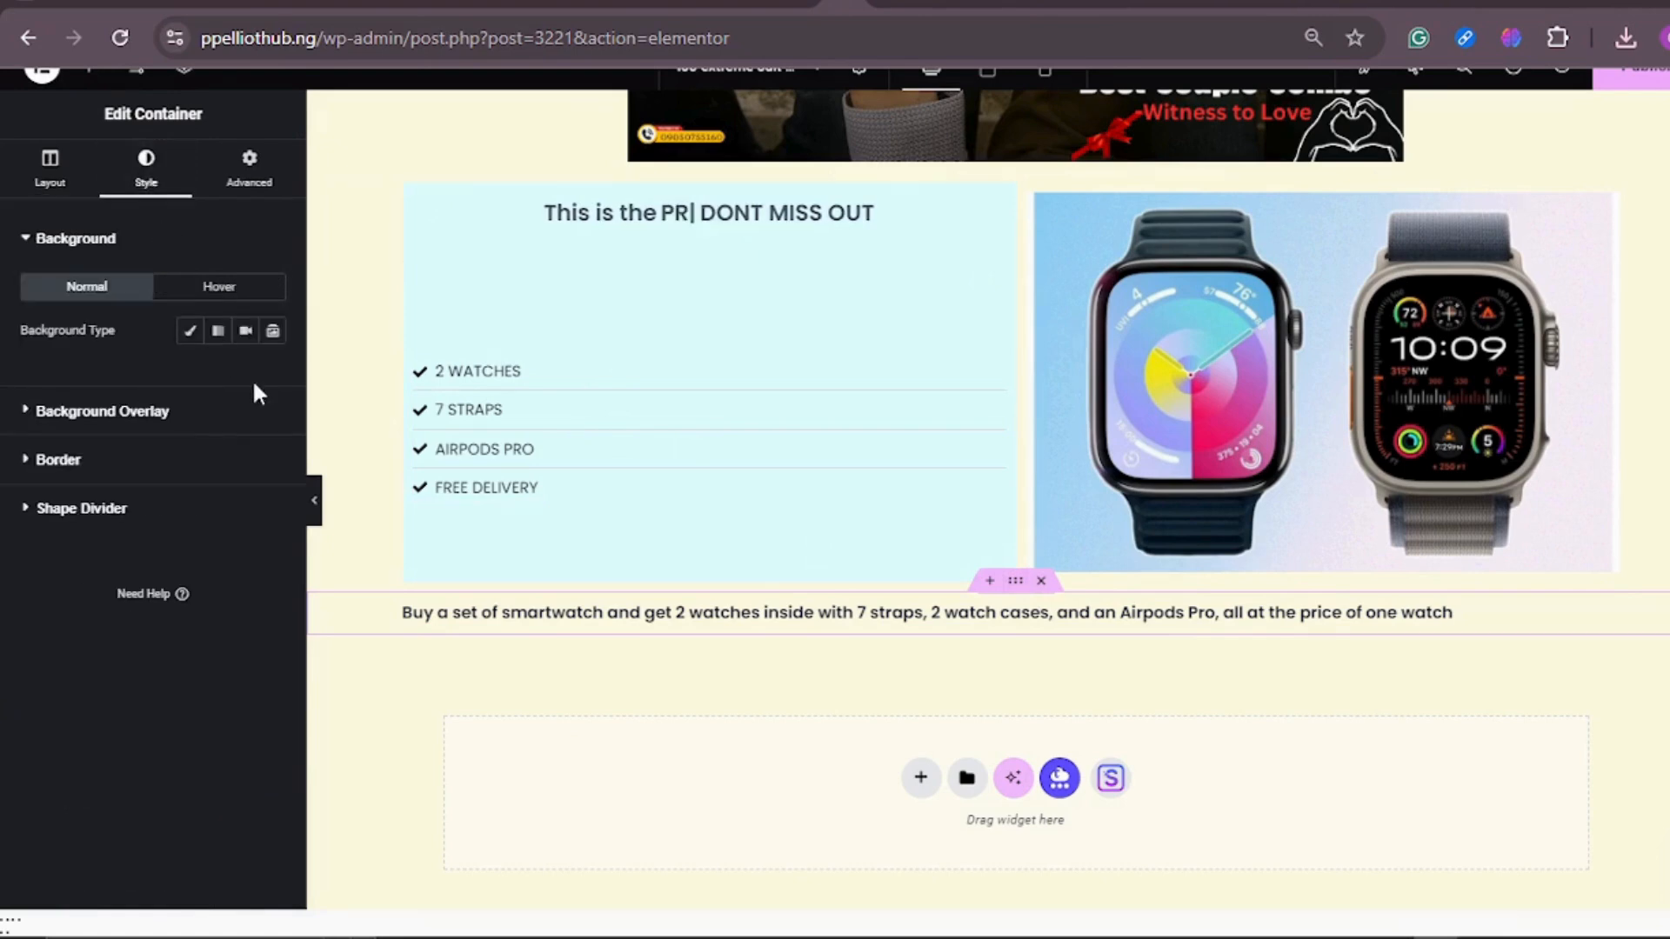
pyautogui.click(191, 330)
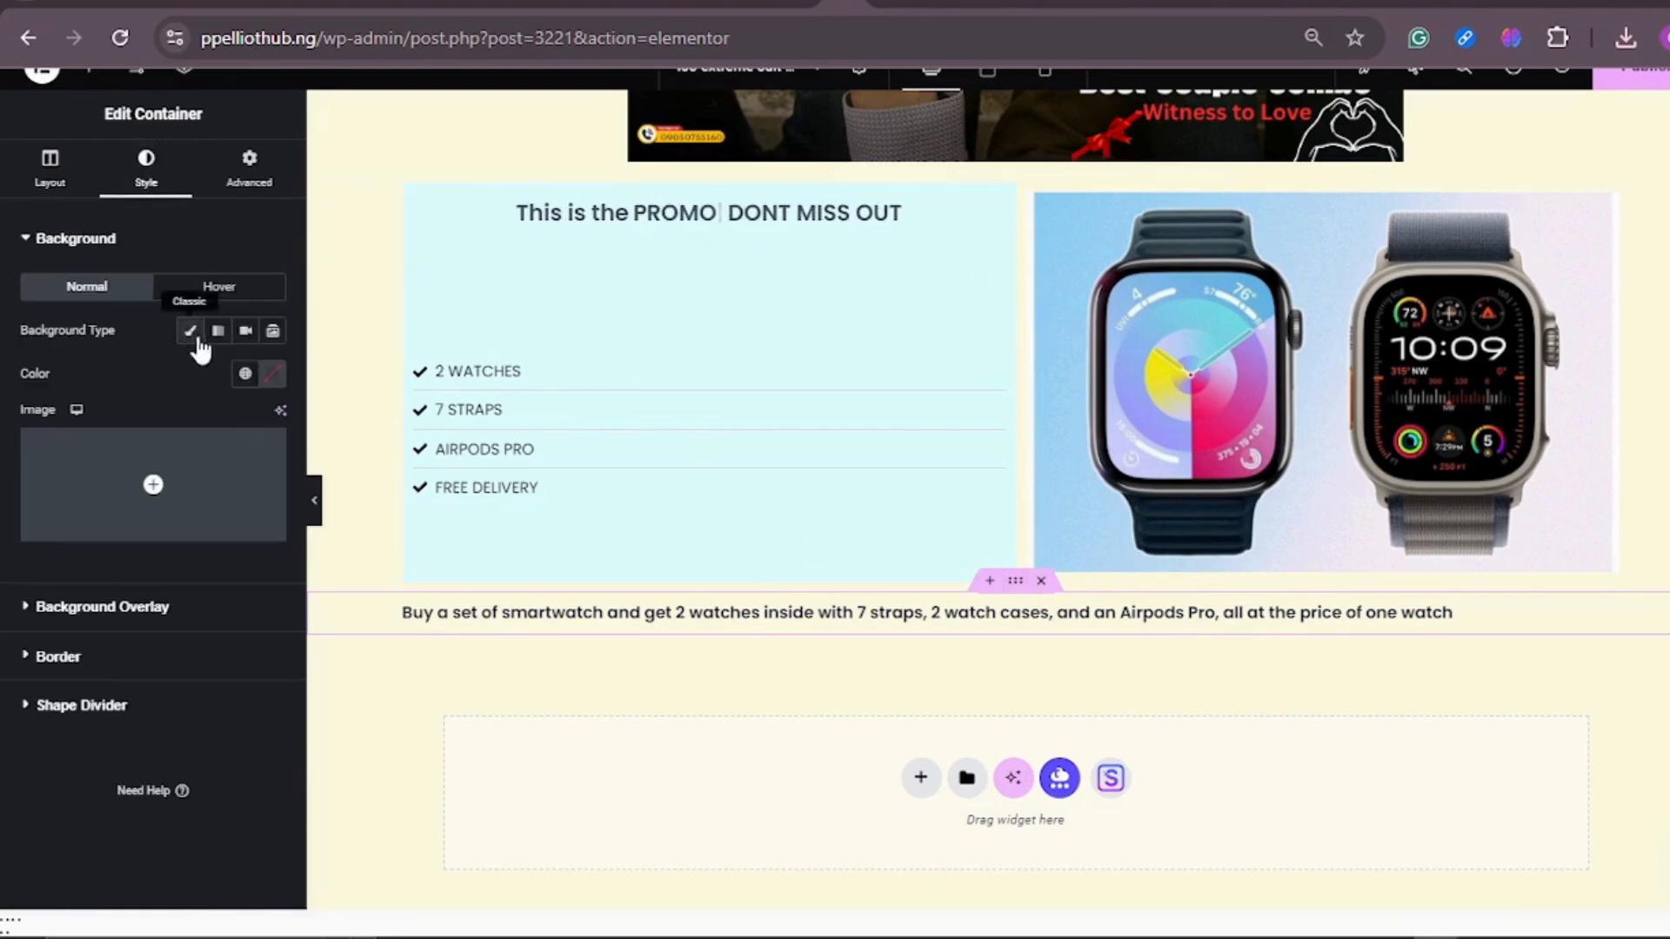
pyautogui.click(274, 383)
pyautogui.moveTo(263, 539); pyautogui.dragTo(407, 515)
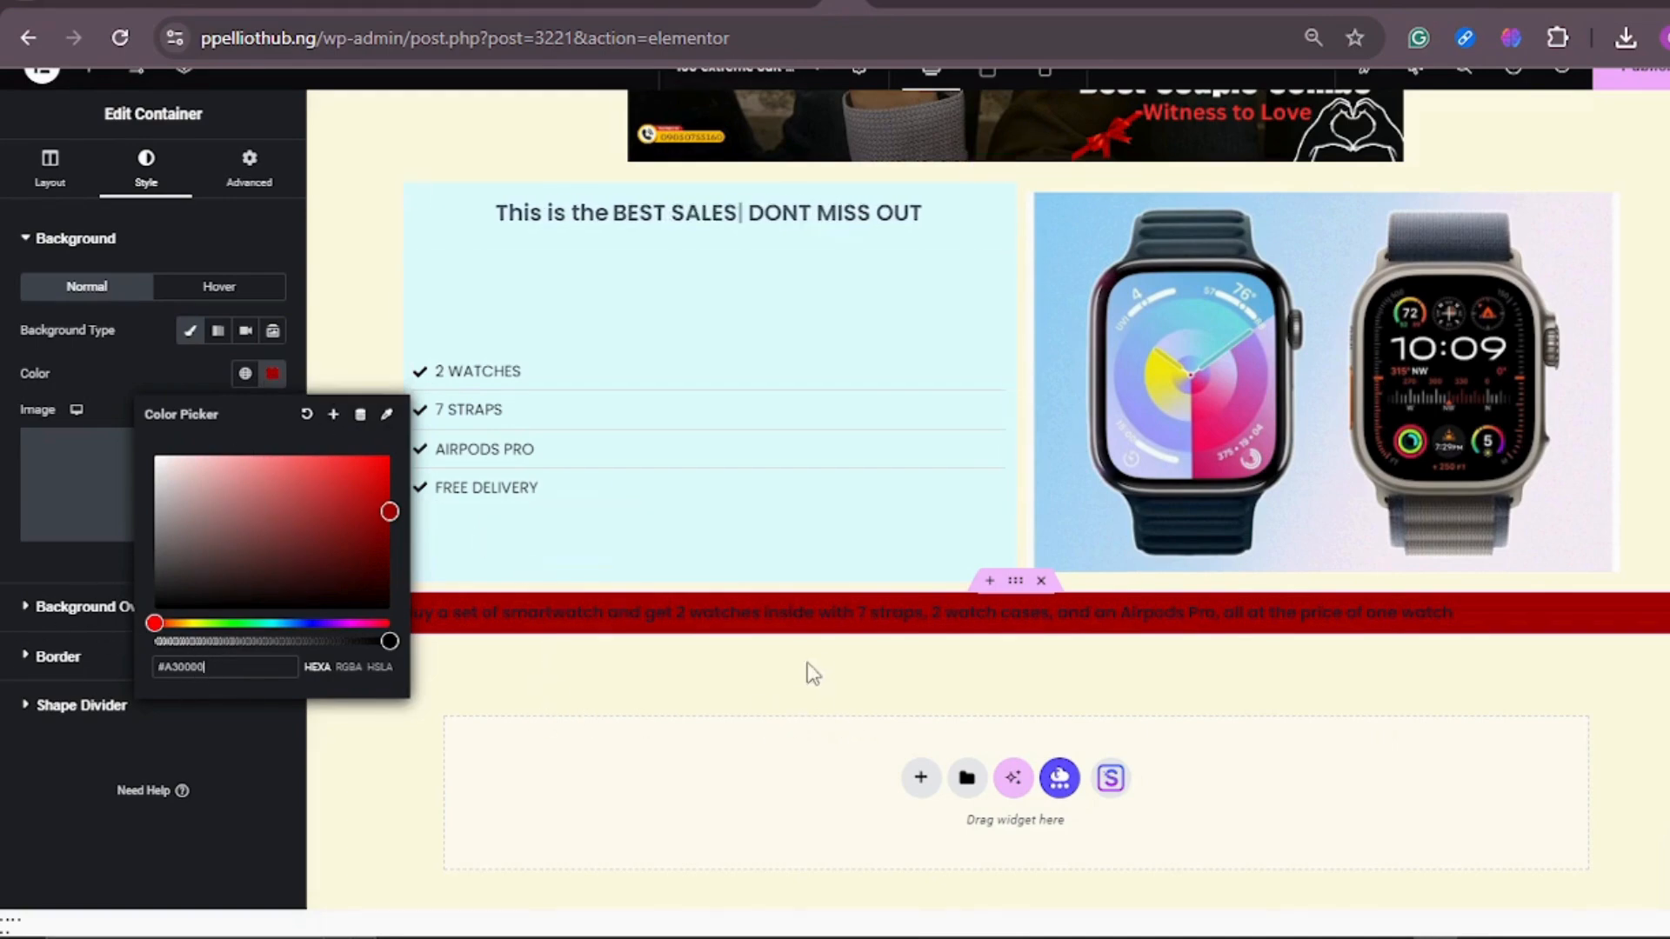
# Step: Save the background color of the top free-delivery banner's container as a new global color named RED
pyautogui.scroll(6, 1038, 331)
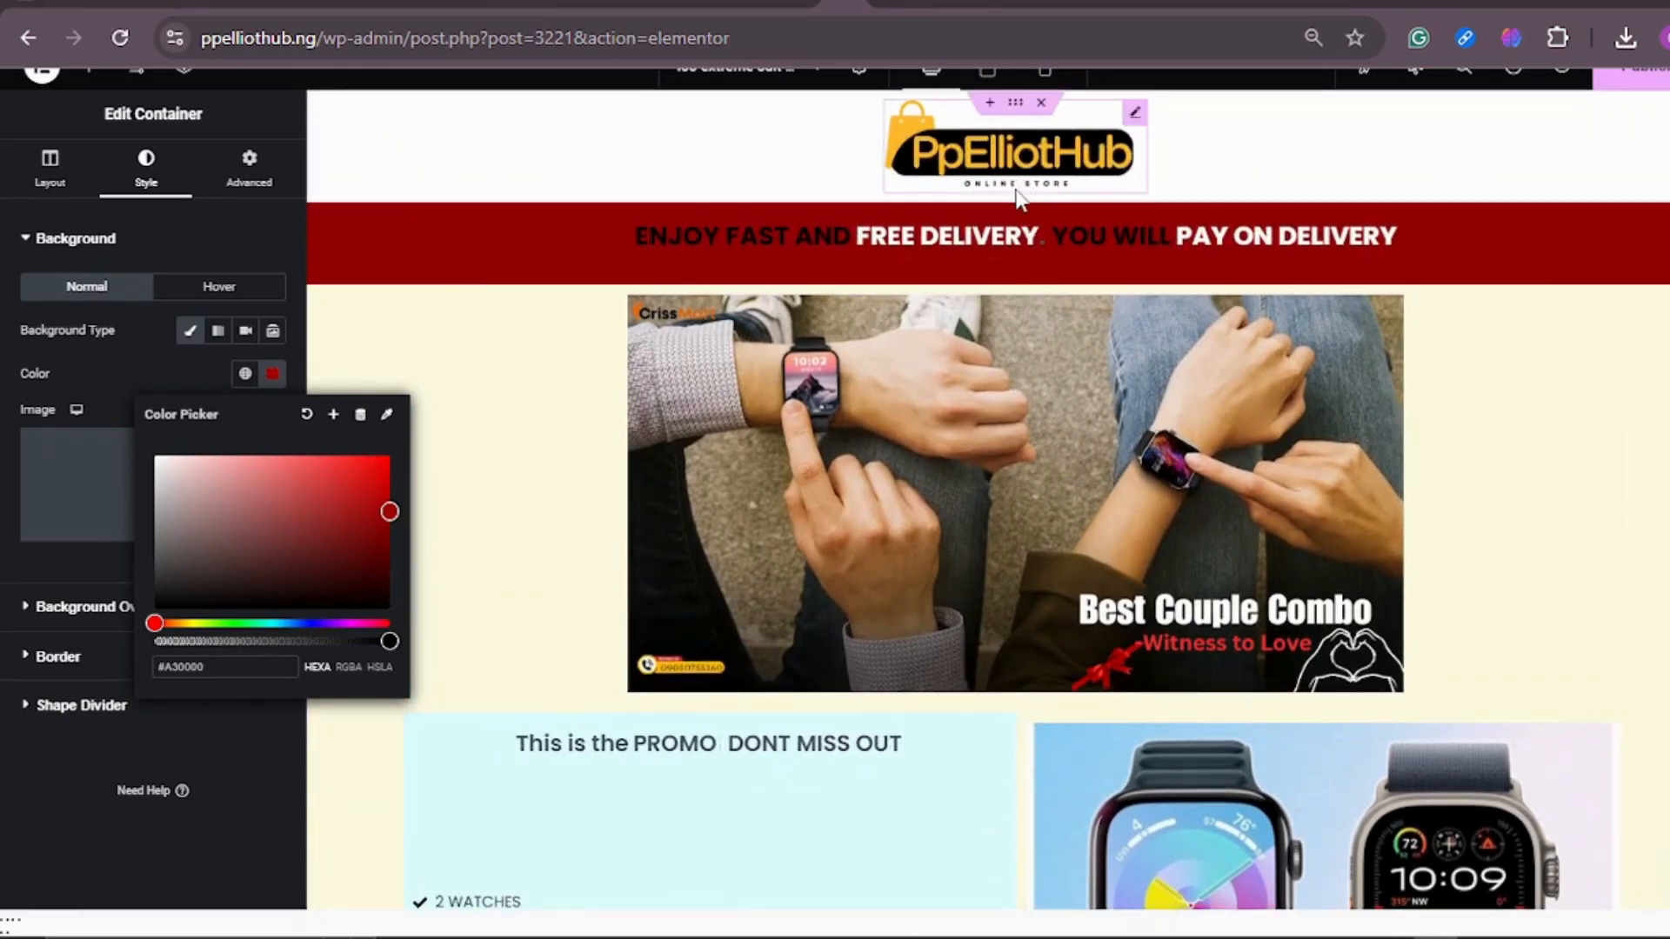
pyautogui.click(1016, 192)
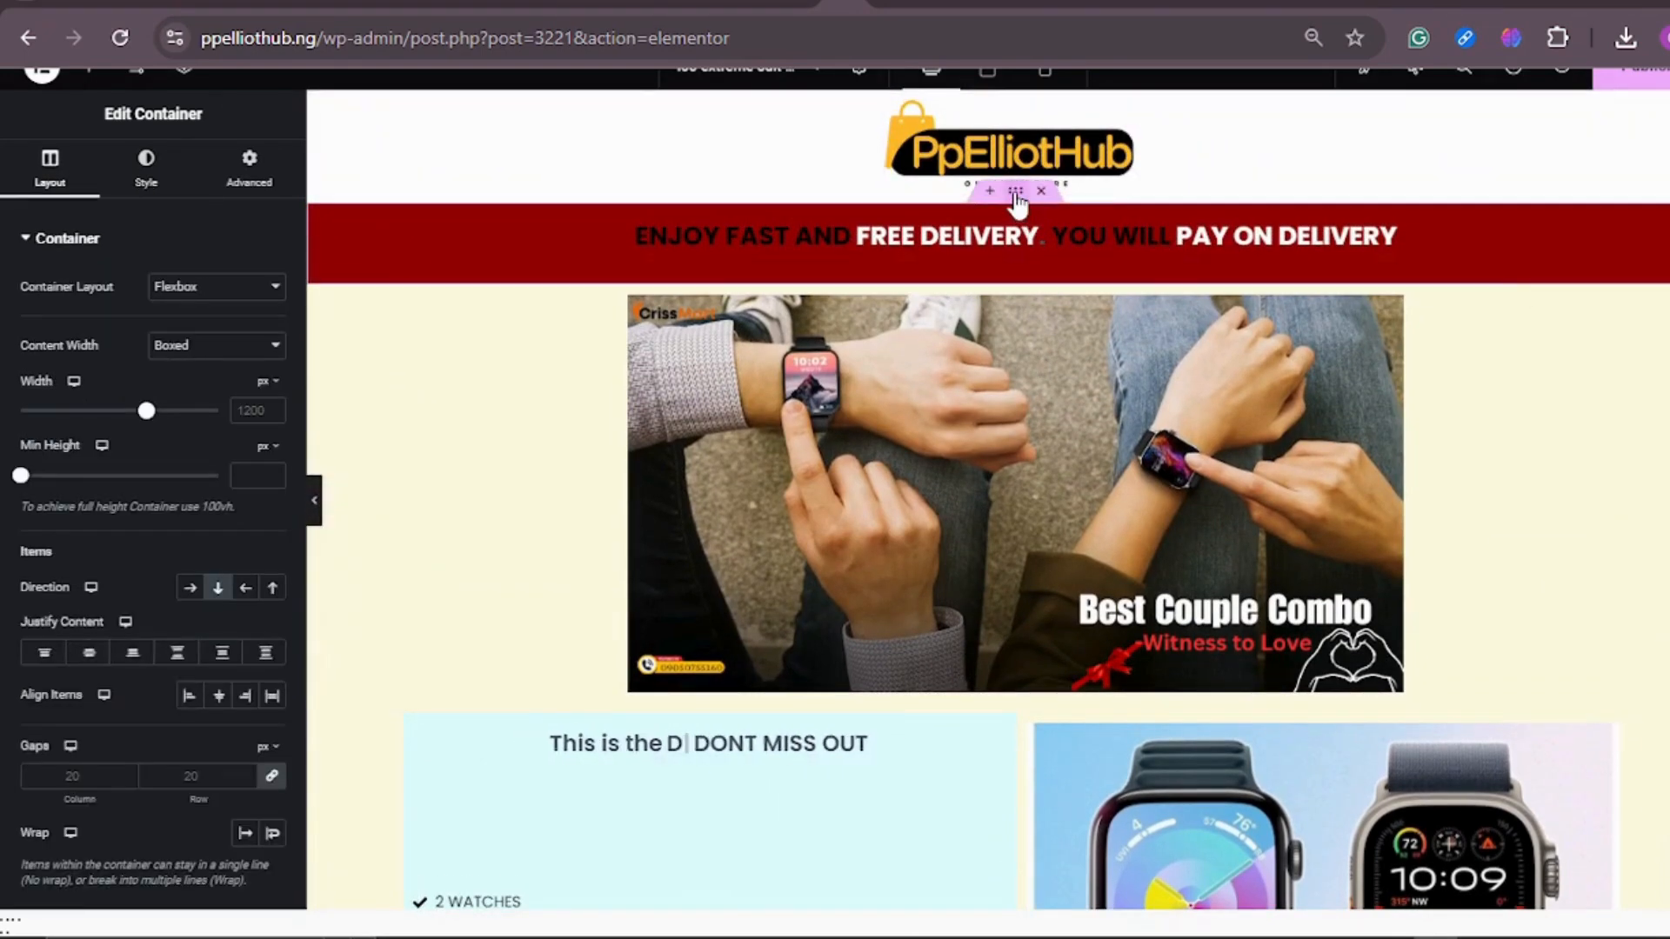
pyautogui.click(148, 165)
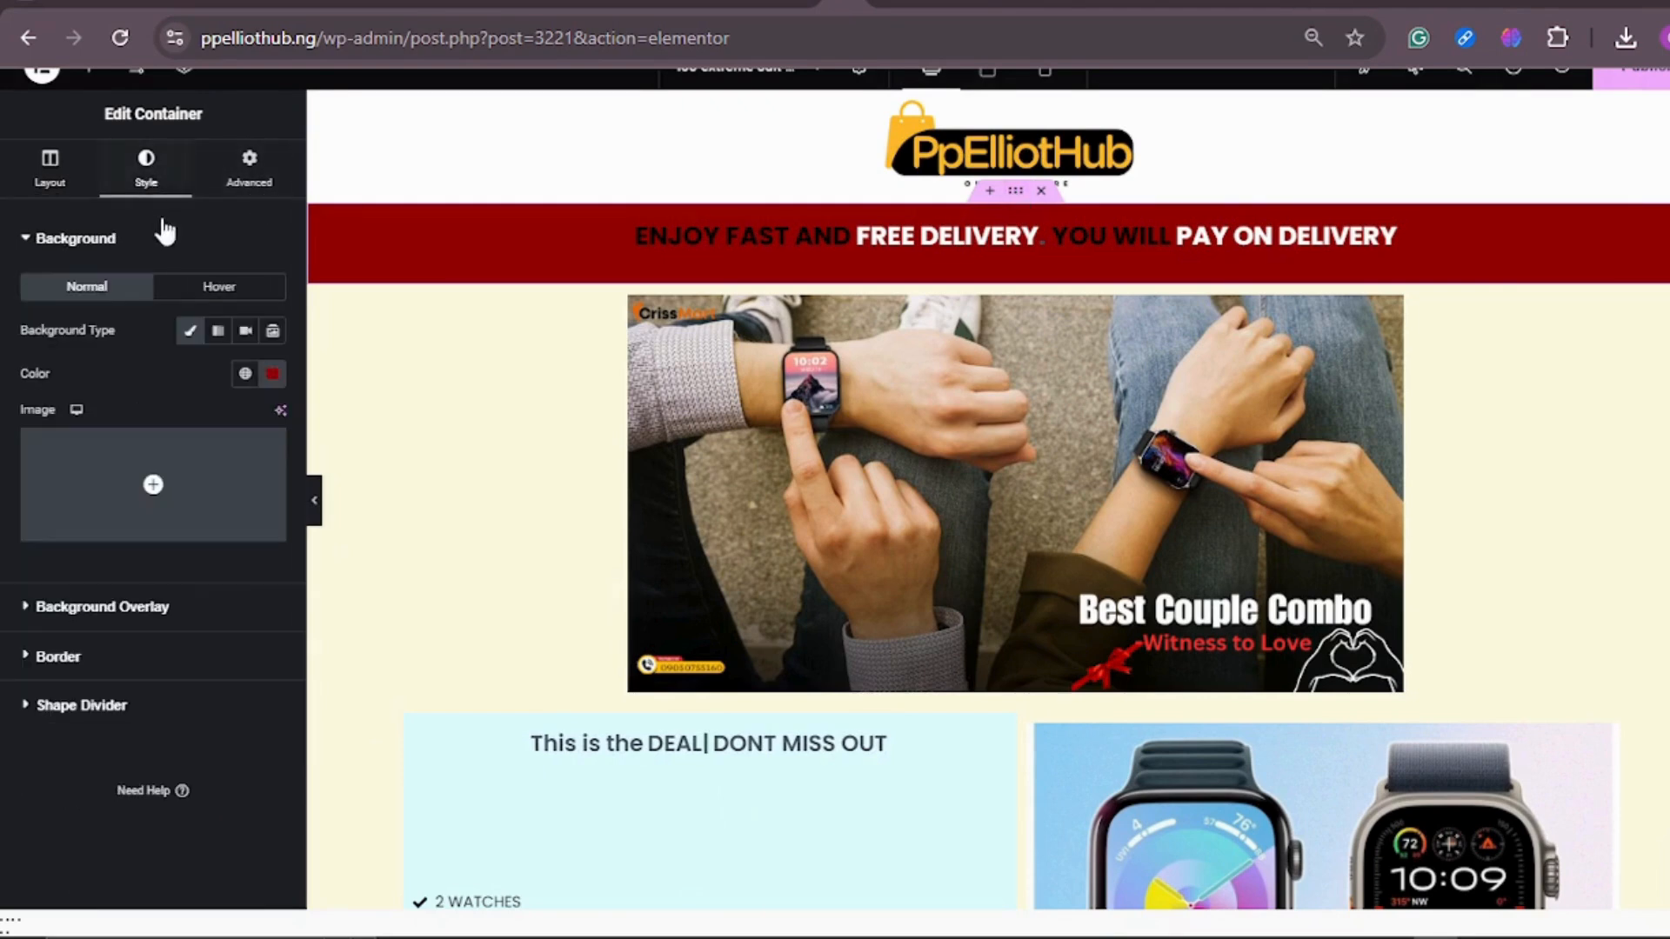
pyautogui.click(272, 374)
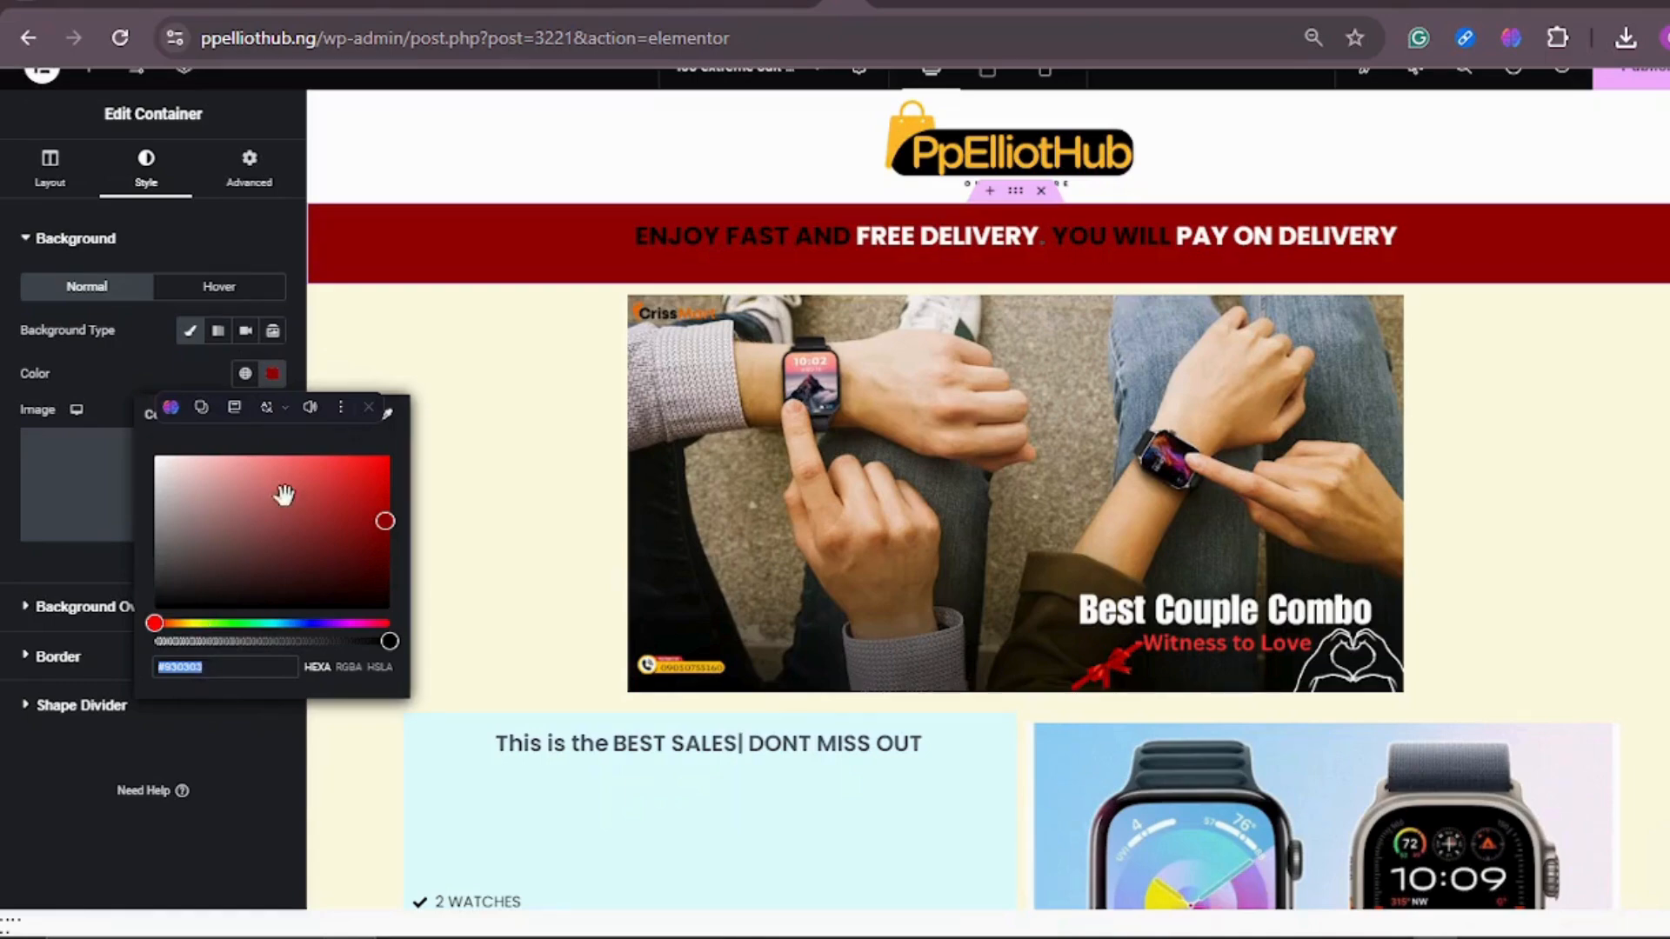
pyautogui.click(334, 426)
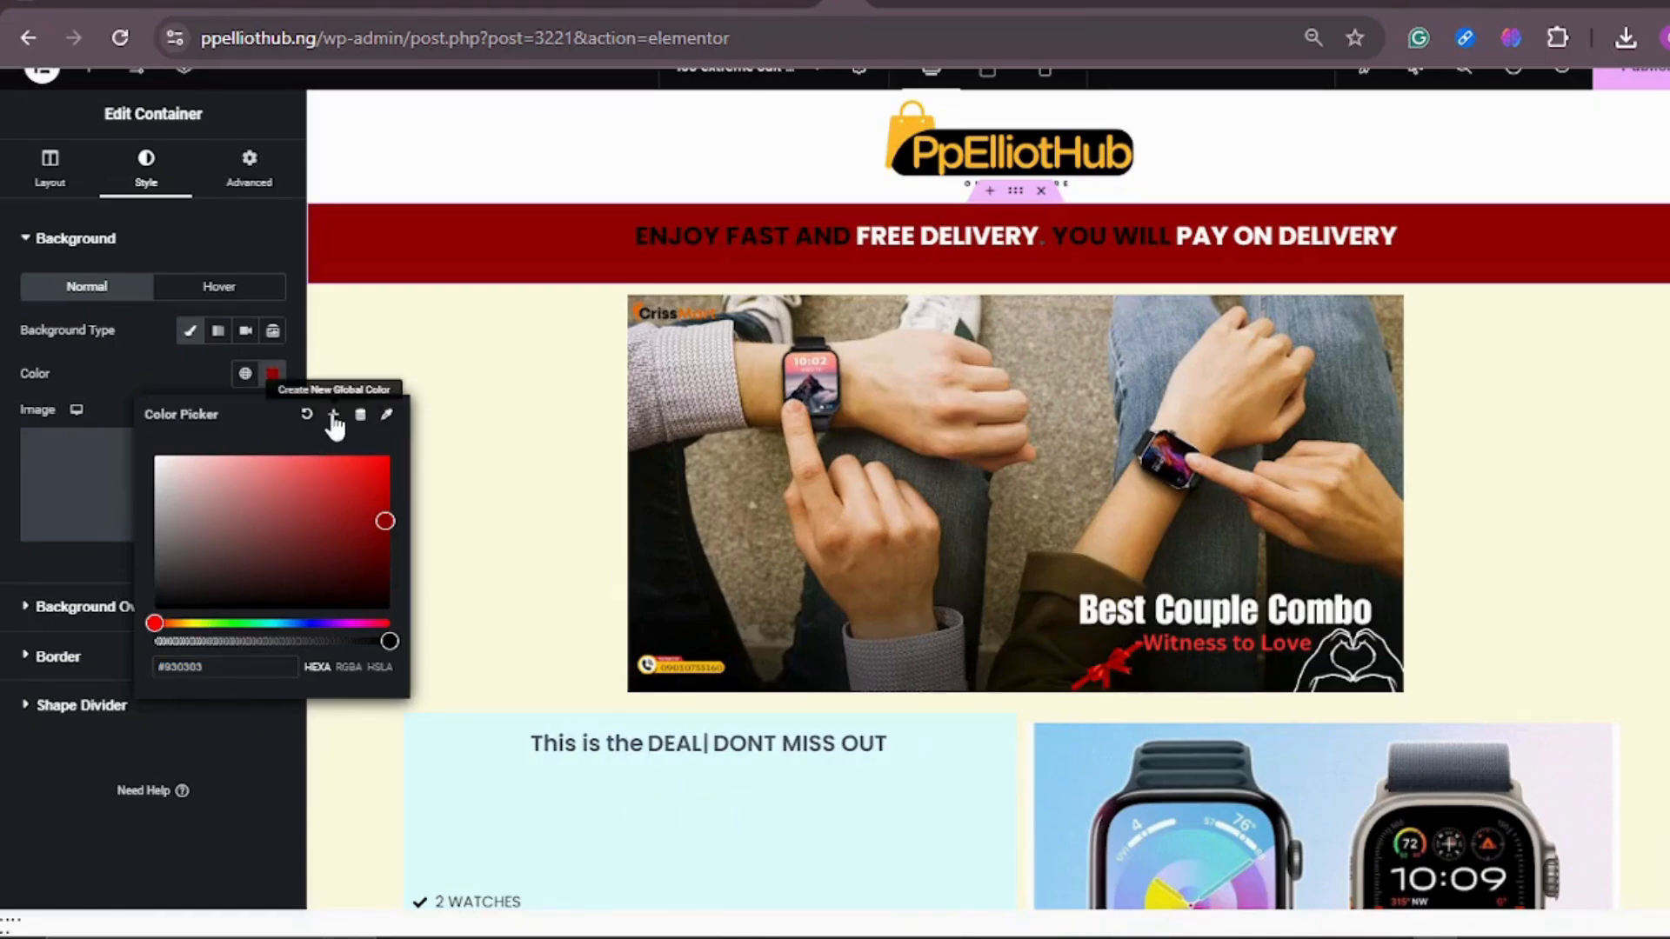
pyautogui.click(334, 426)
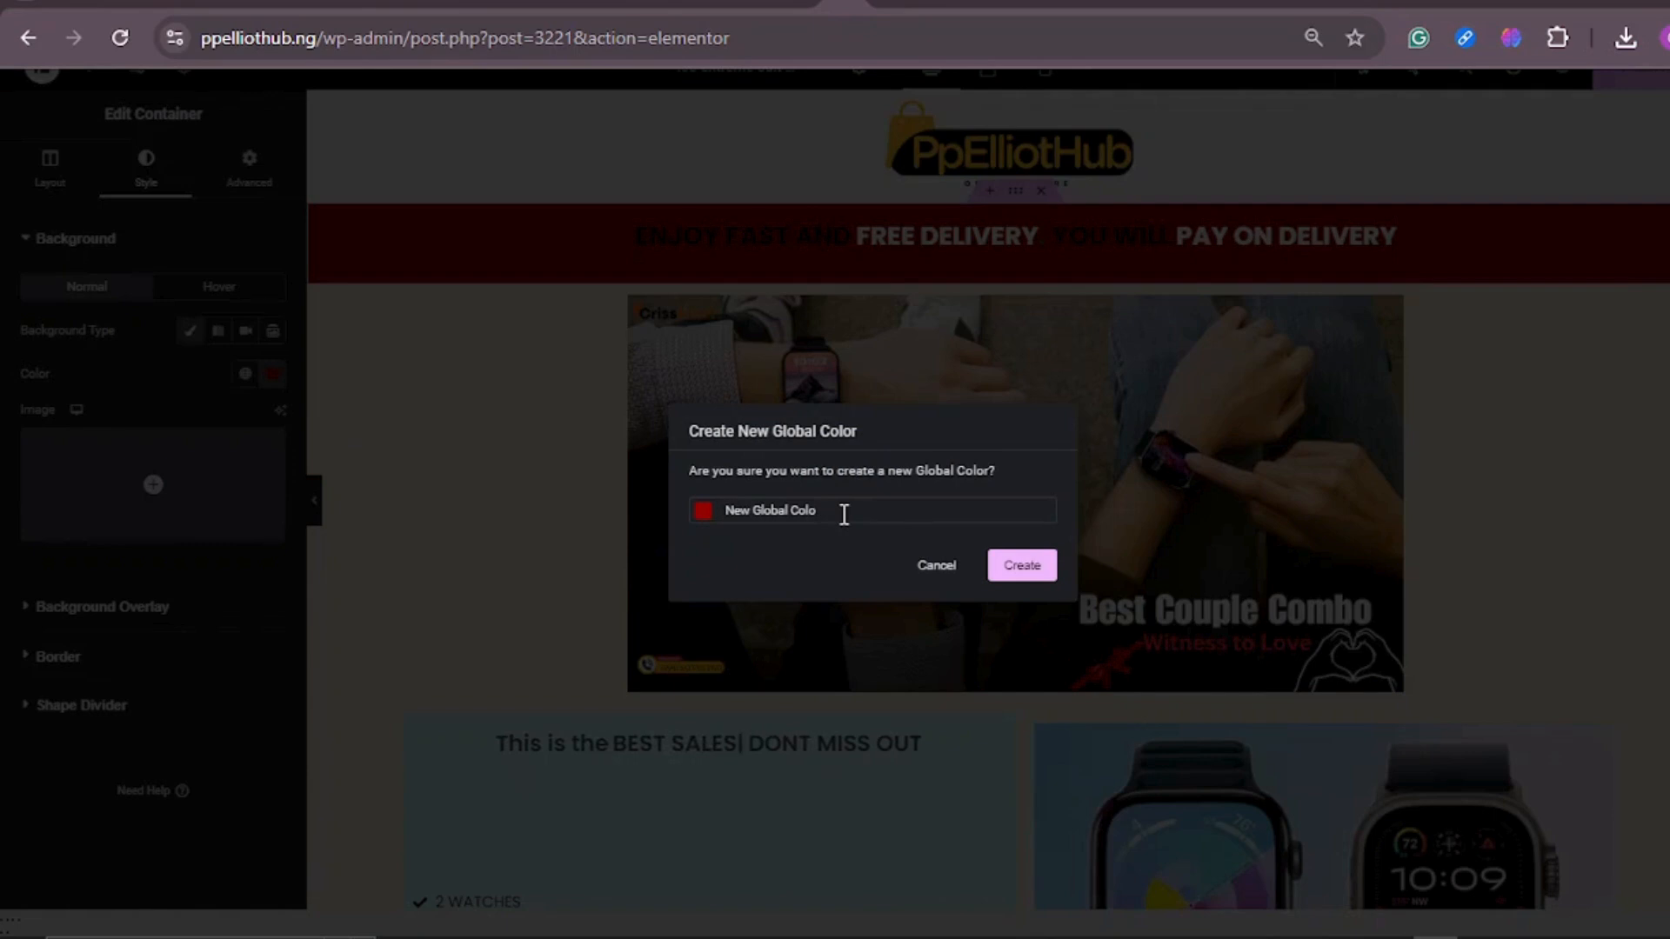
pyautogui.hotkey('ctrl', 'a')
pyautogui.write('RED')
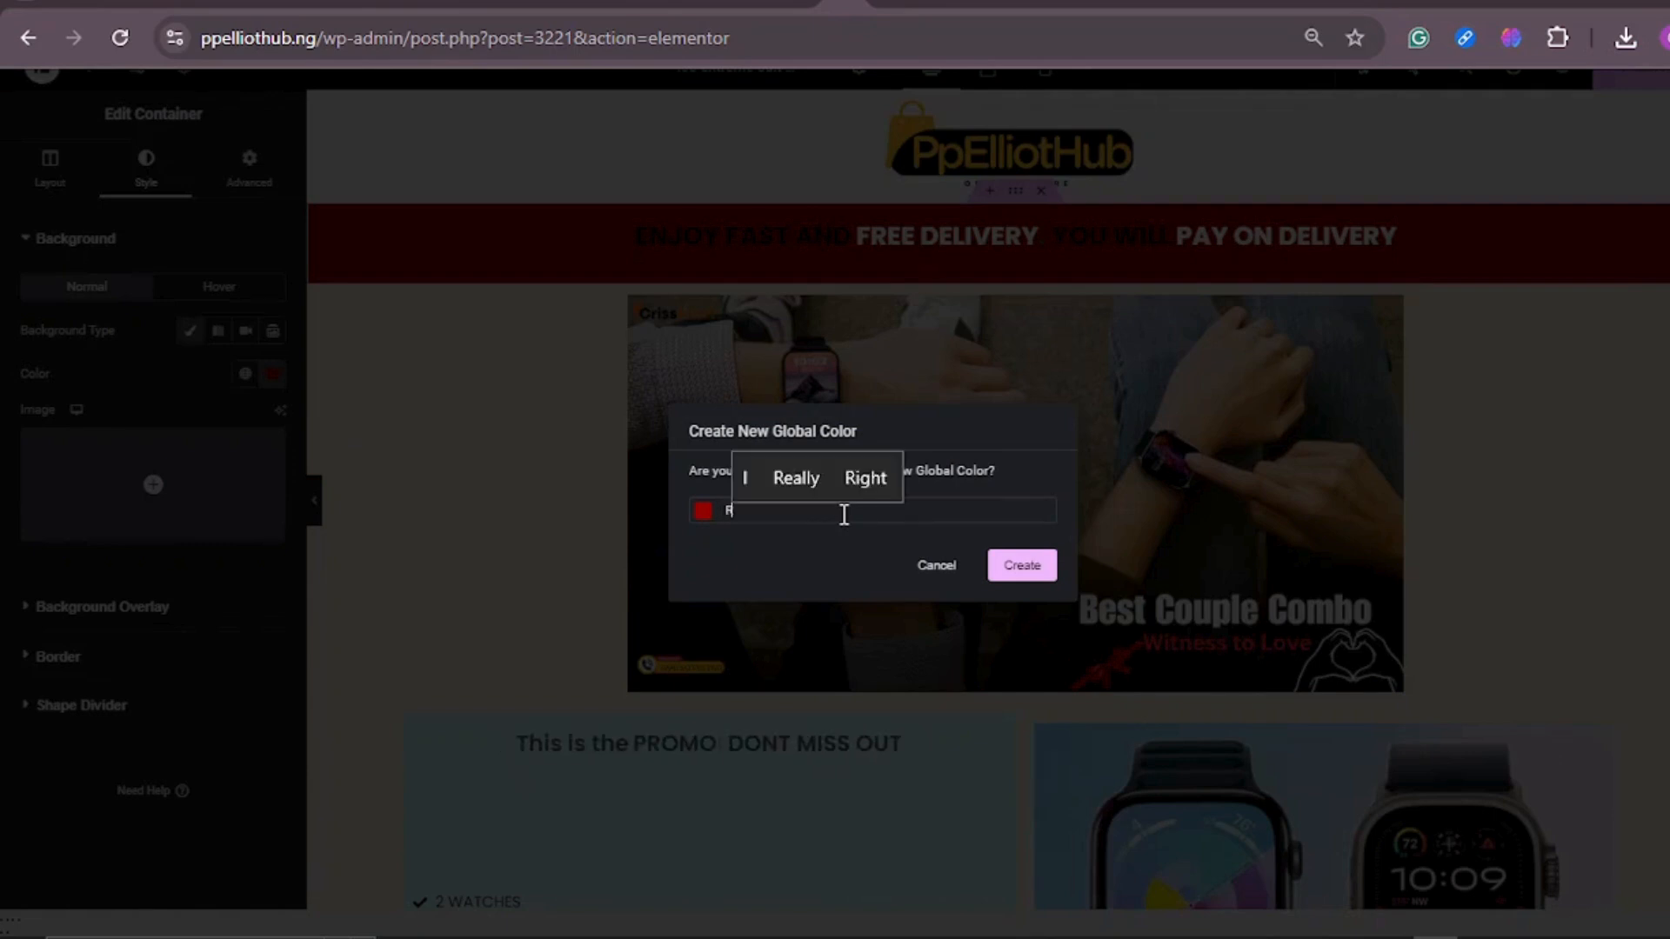
pyautogui.click(1026, 565)
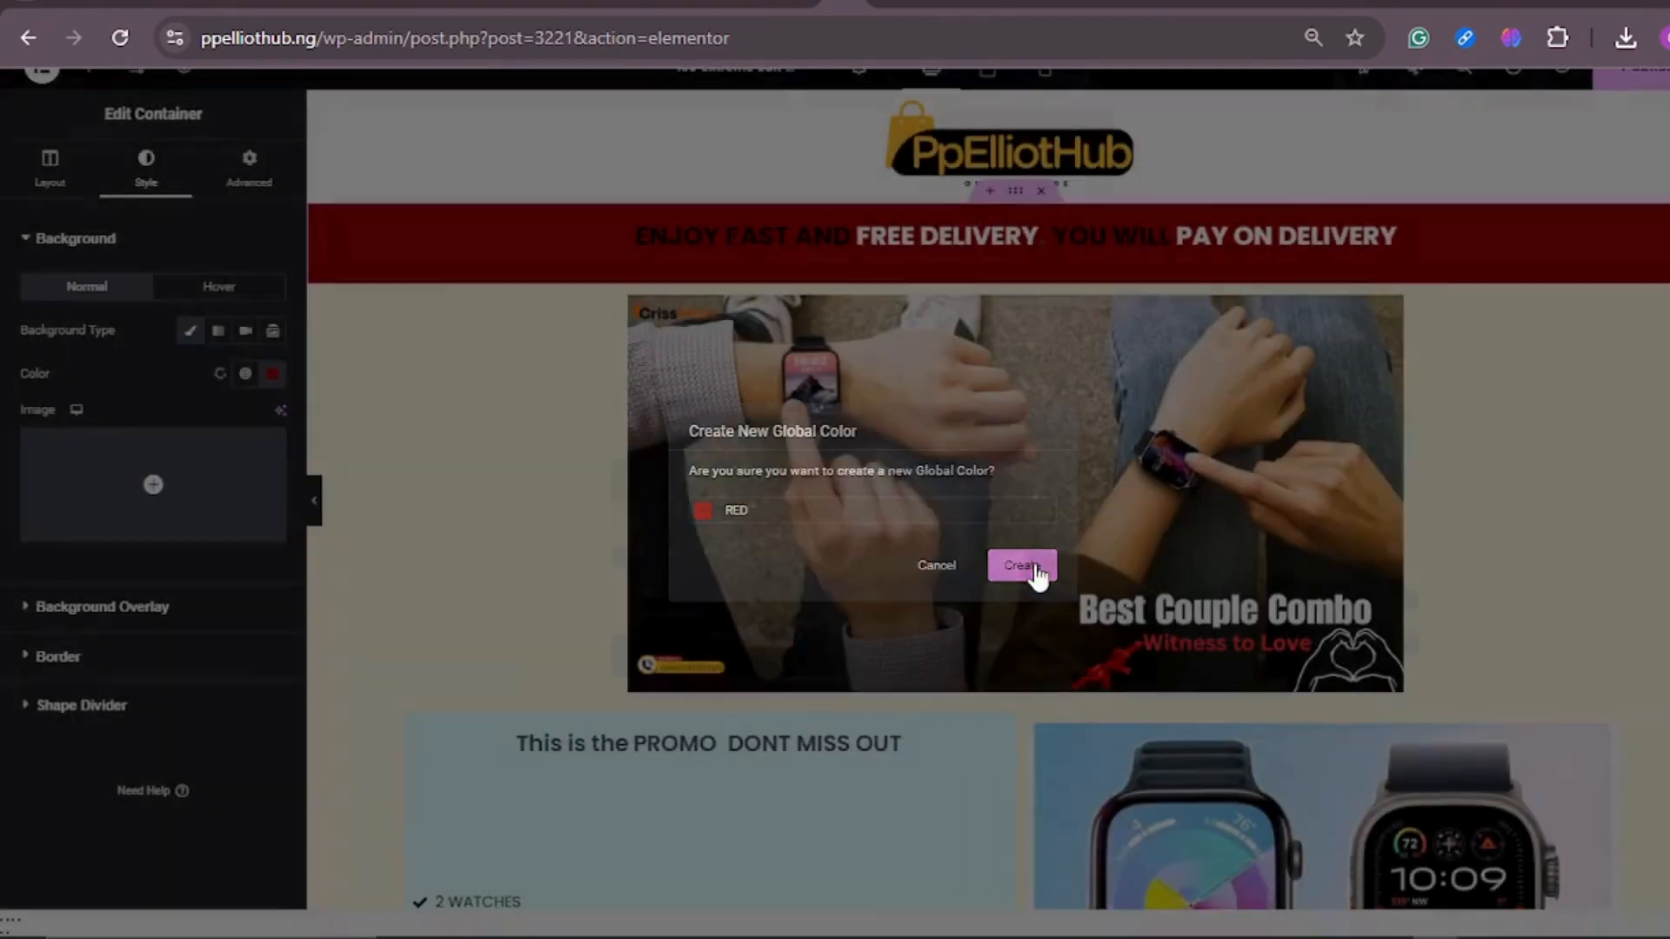
pyautogui.scroll(-6, 1111, 399)
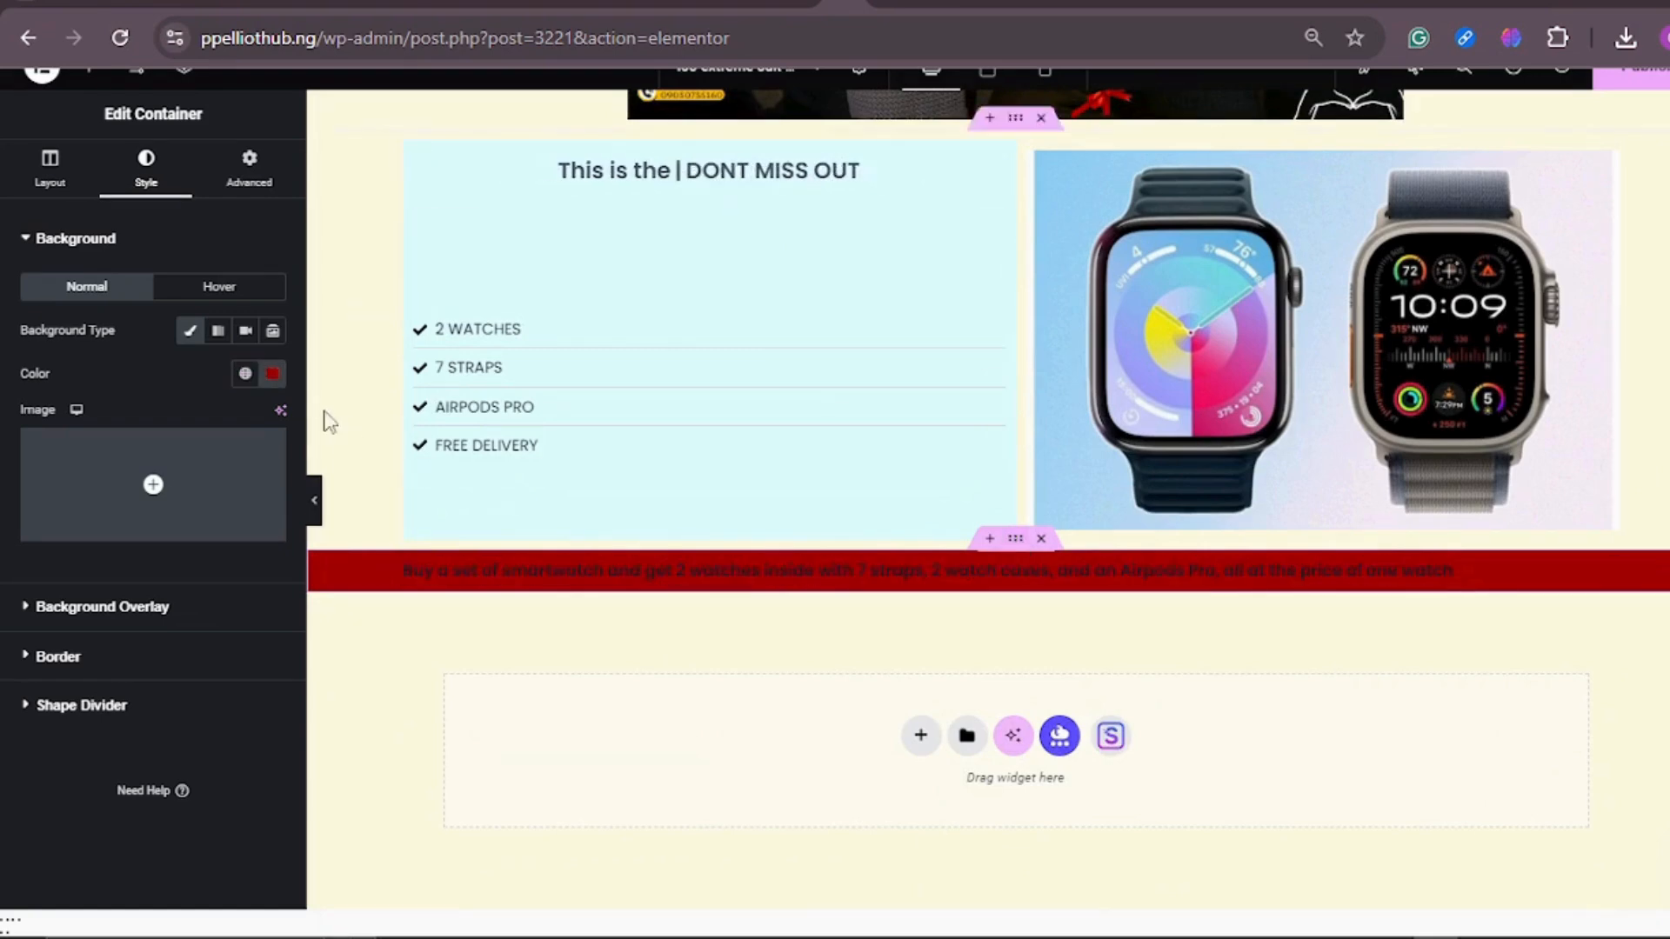
pyautogui.click(272, 374)
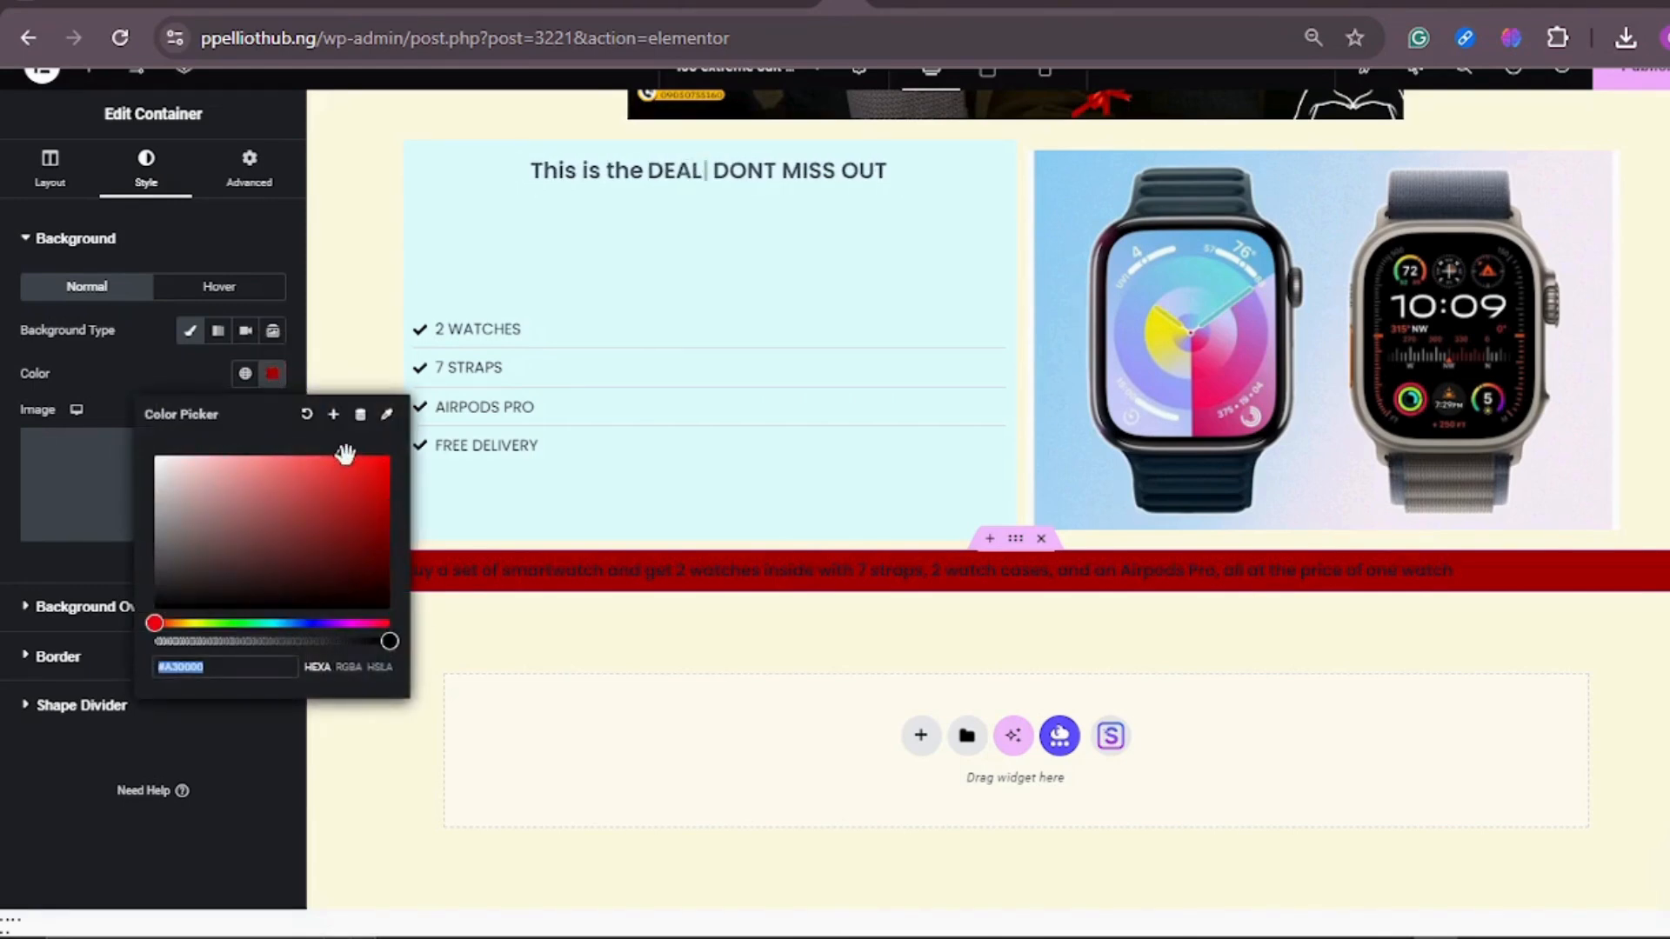
pyautogui.click(308, 414)
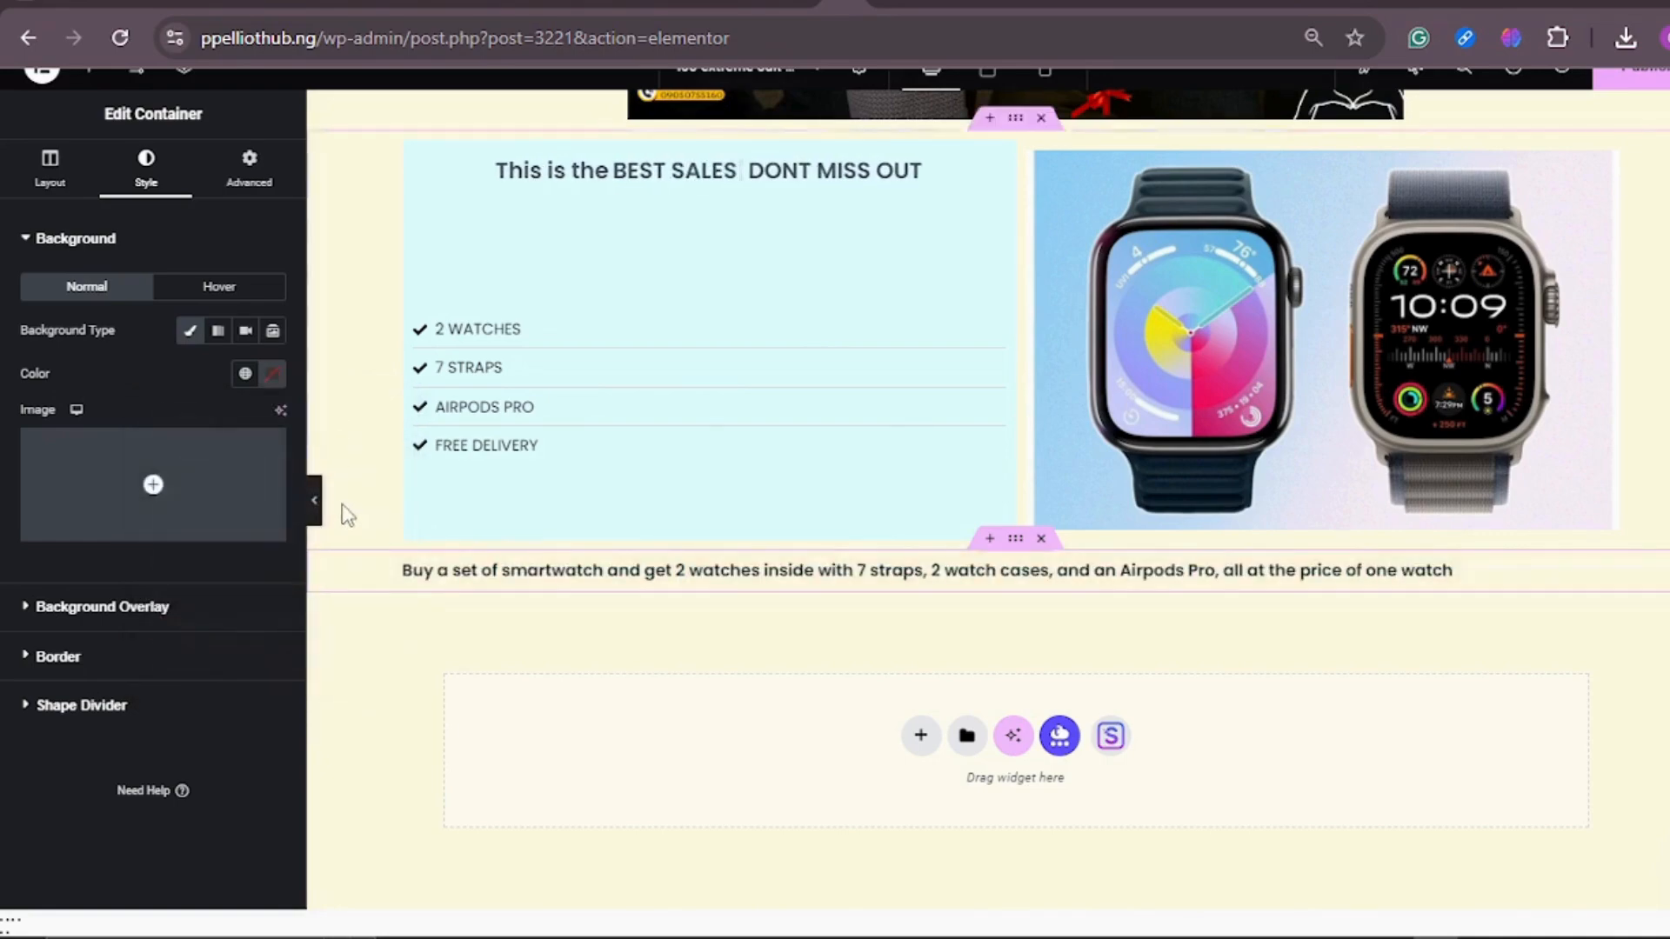
pyautogui.click(273, 376)
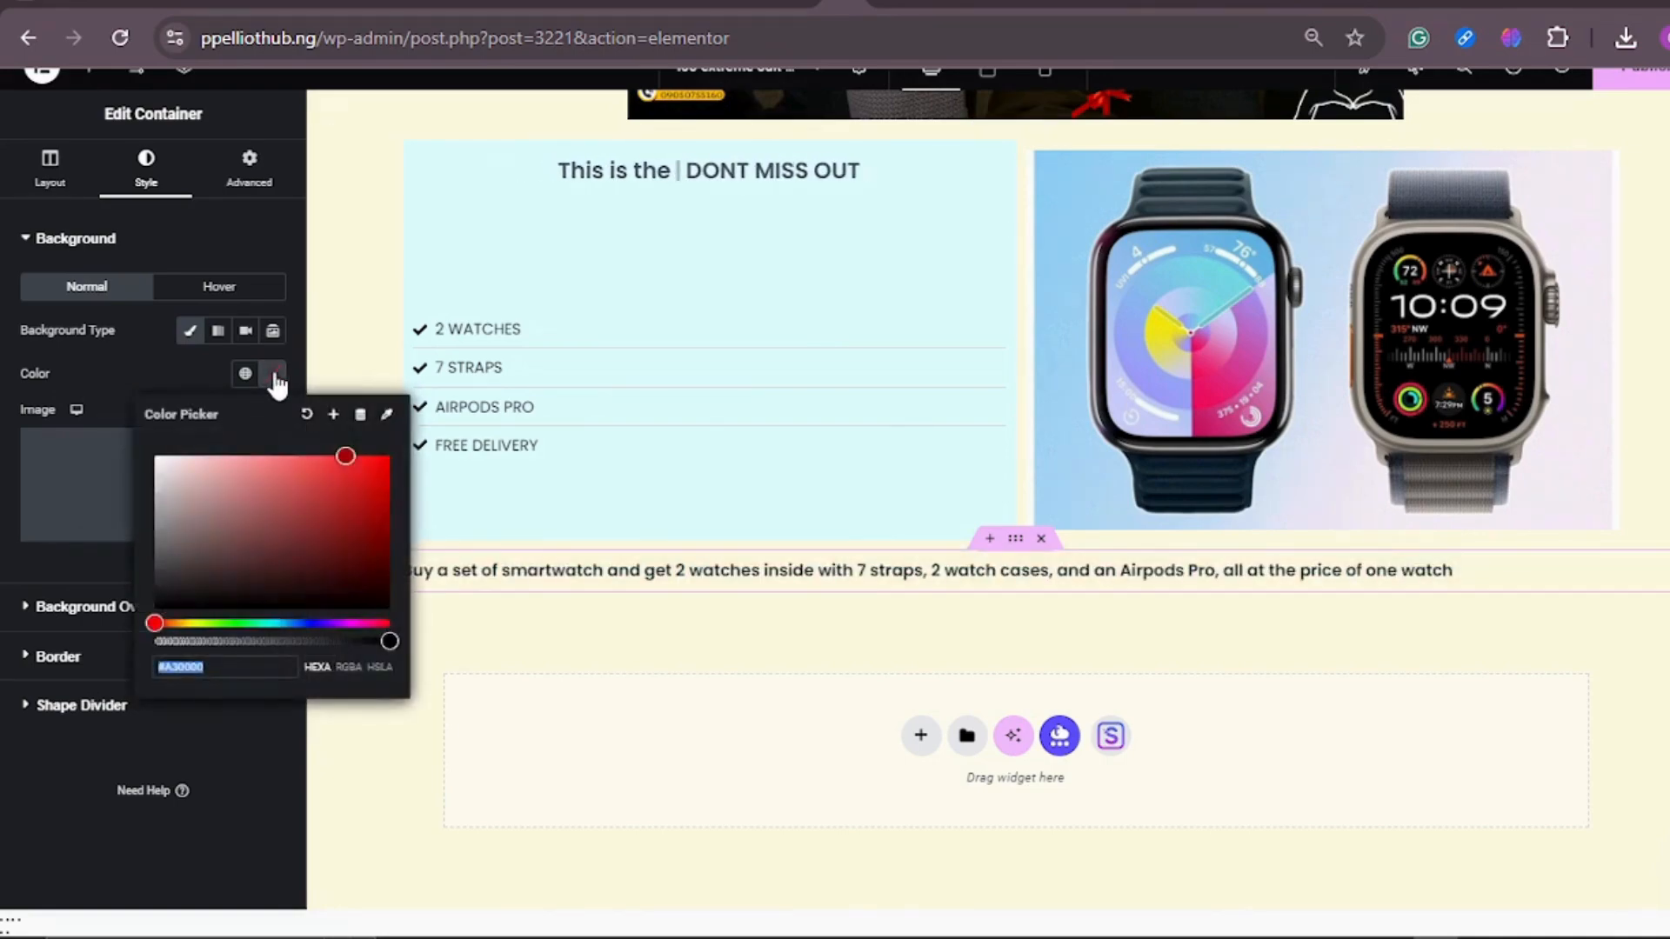
pyautogui.click(334, 416)
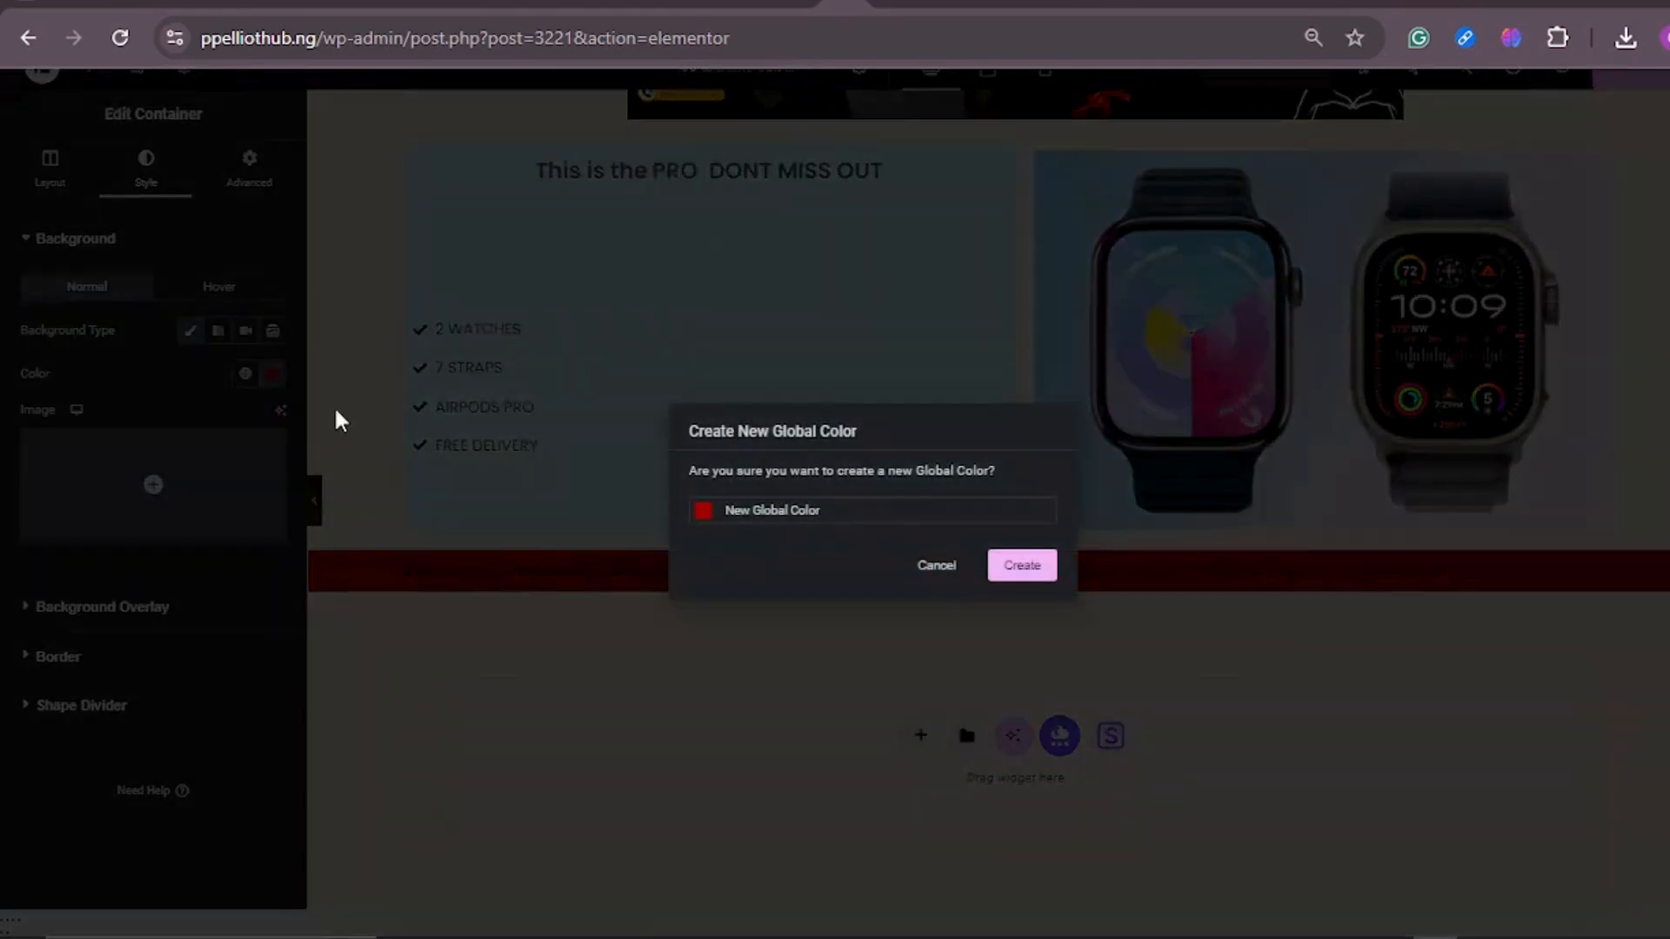
pyautogui.click(906, 577)
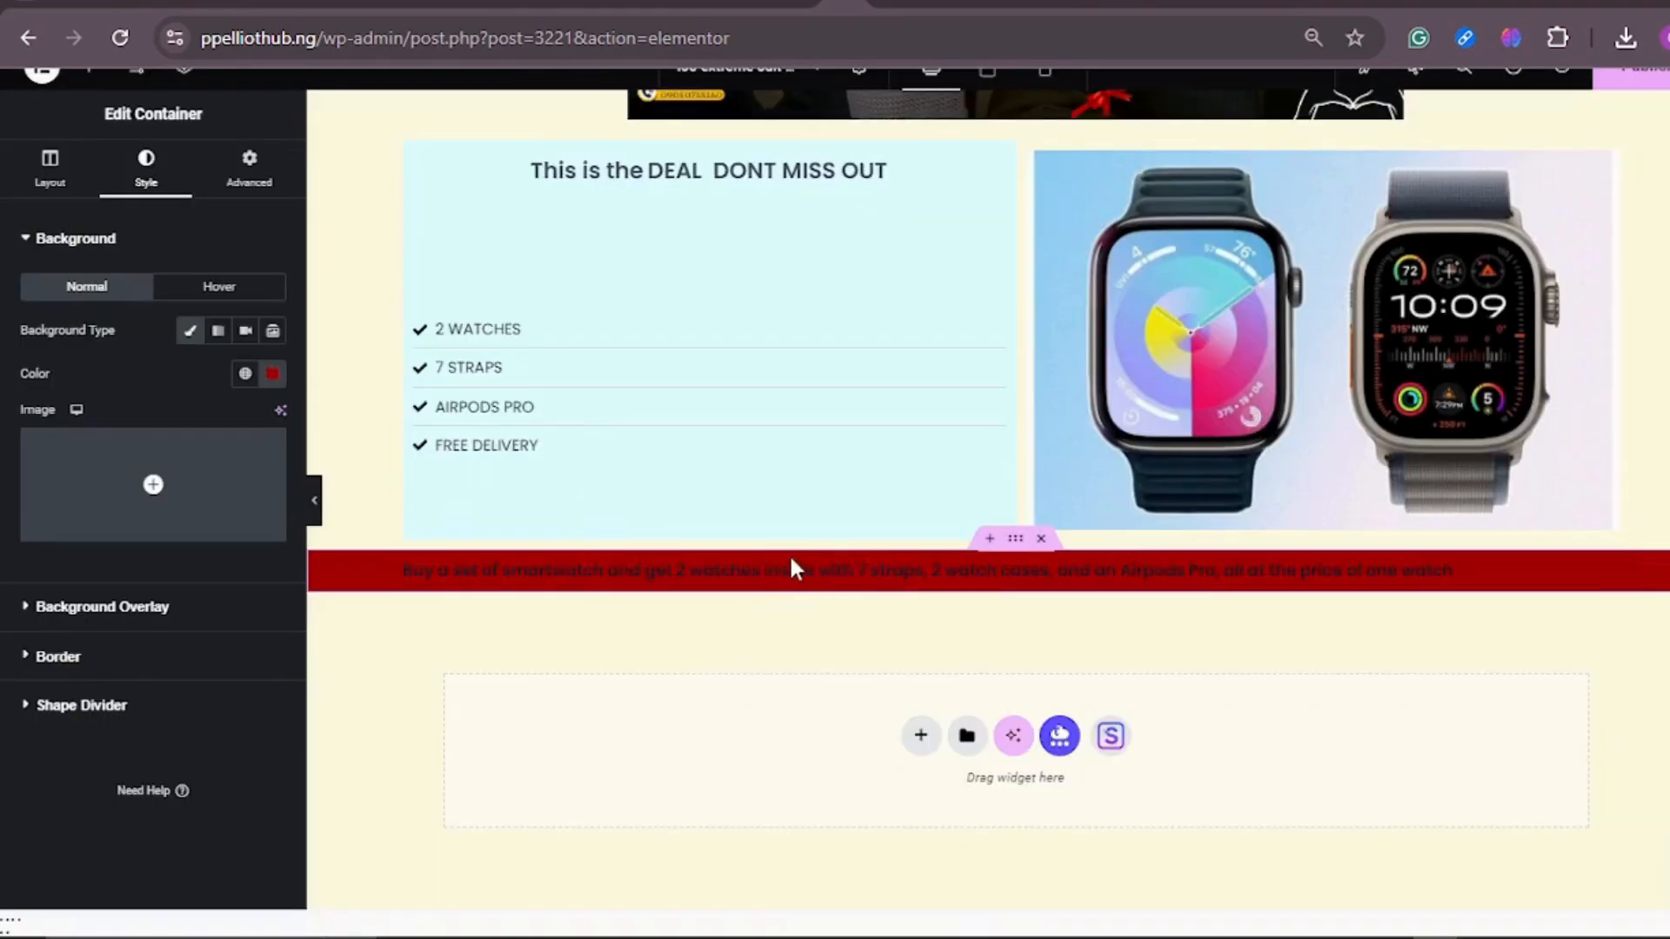
# Step: Set the text color of the lower banner heading to white (#FFFFFF)
pyautogui.scroll(6, 805, 569)
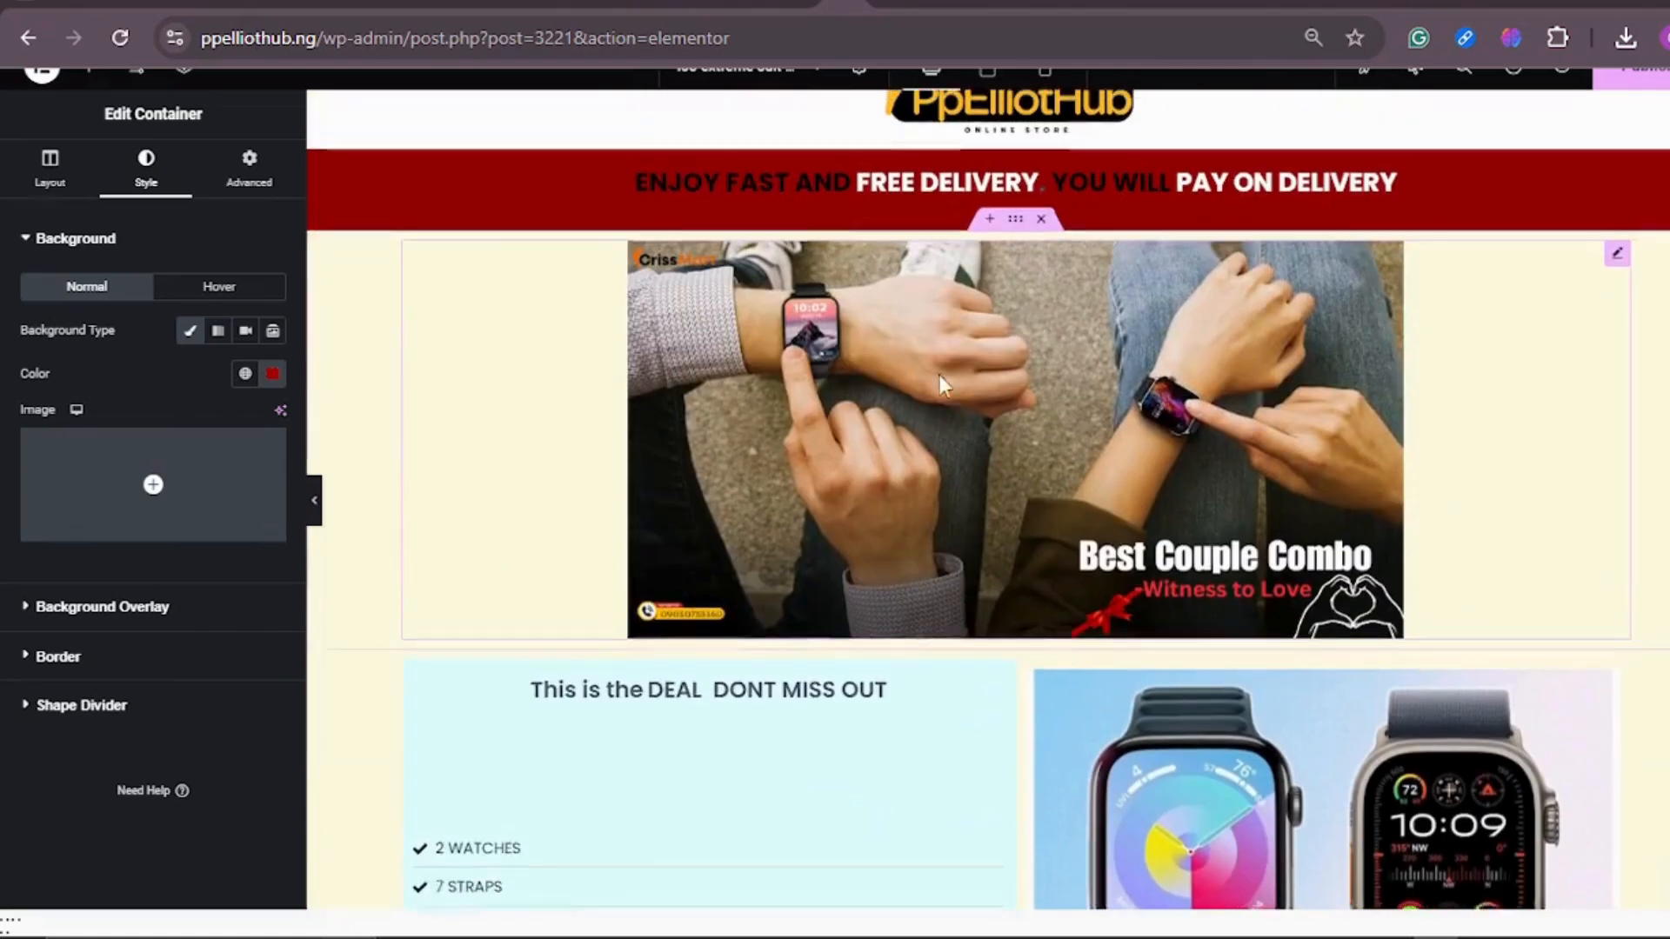
pyautogui.scroll(-6, 1062, 569)
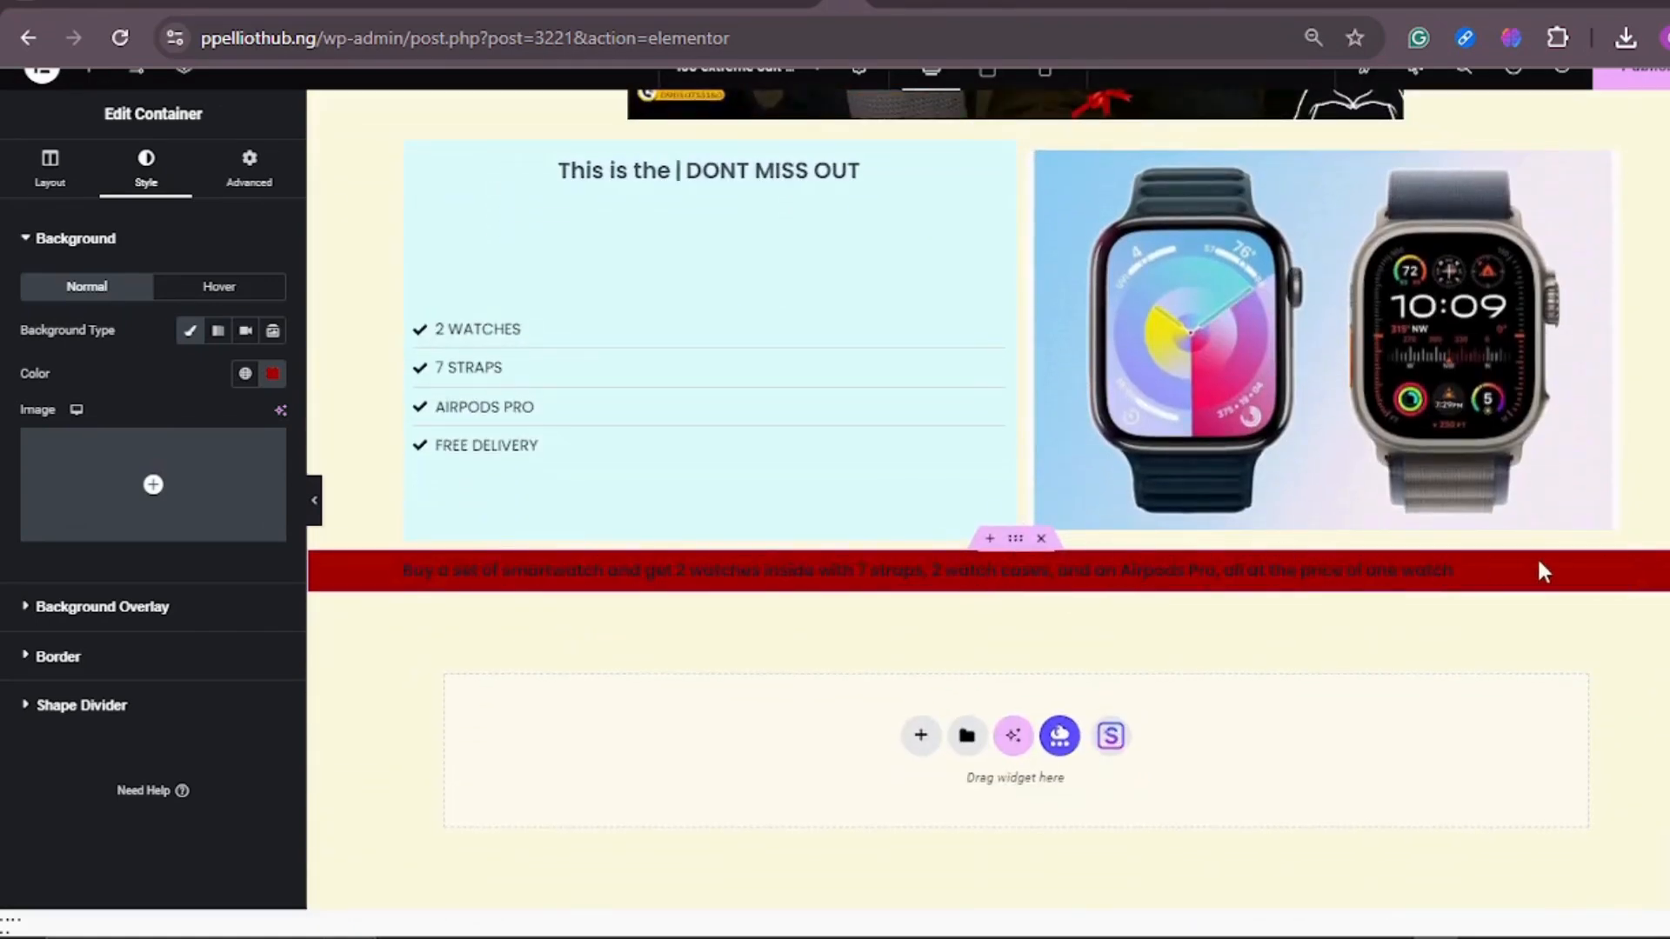
pyautogui.click(1617, 578)
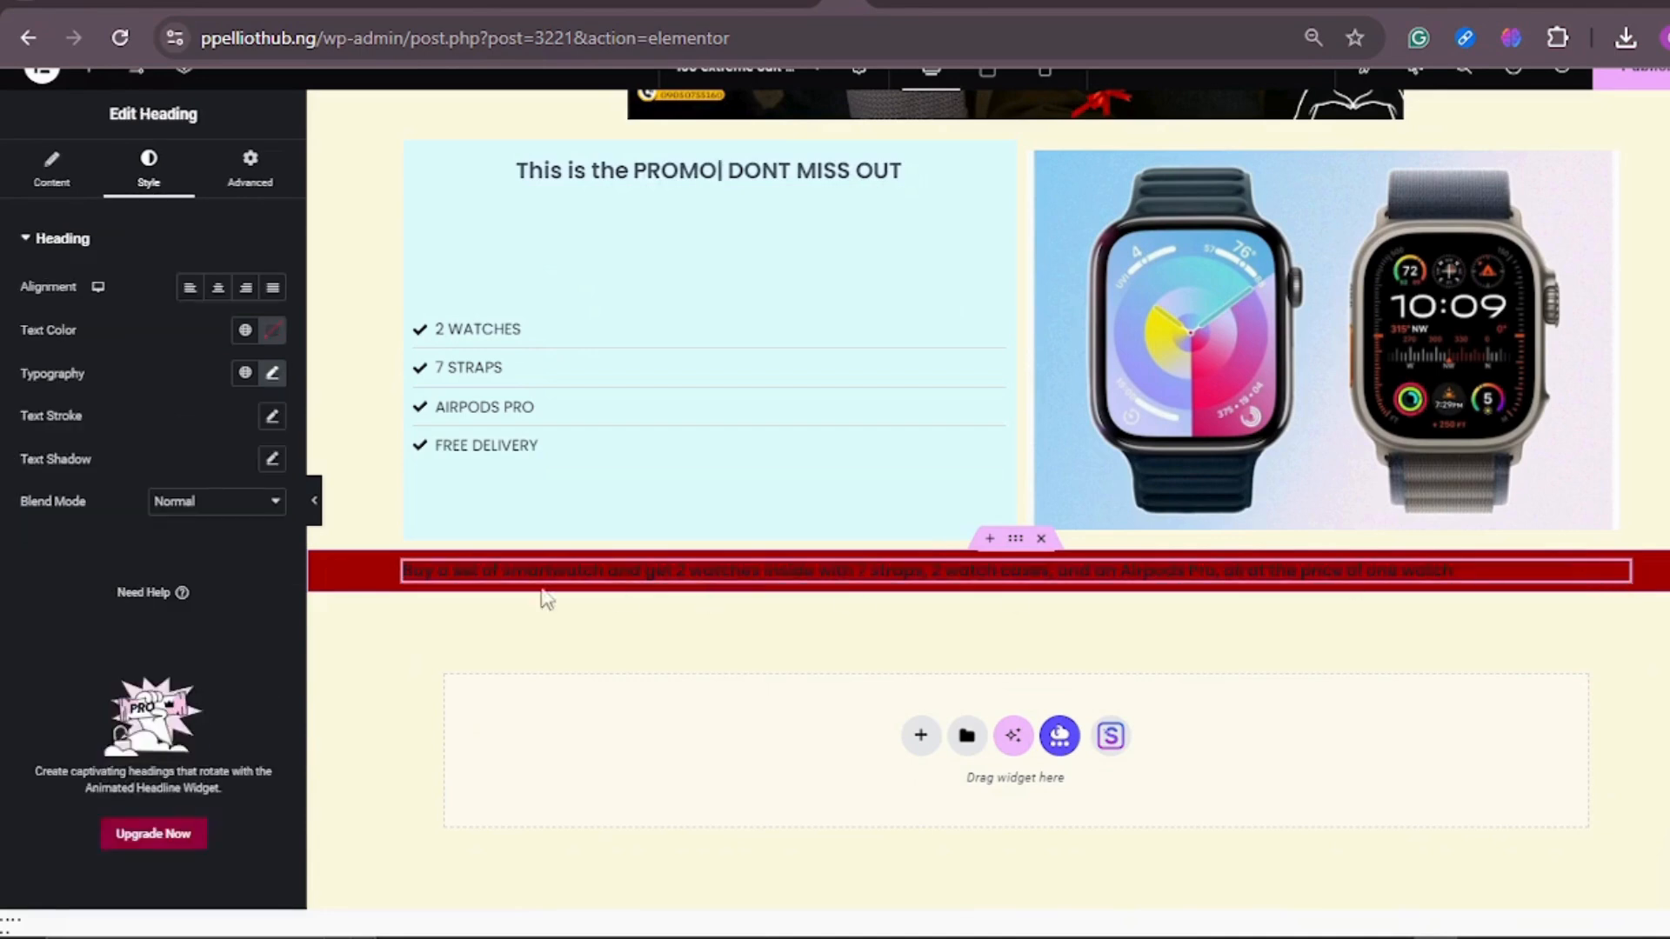
pyautogui.click(265, 337)
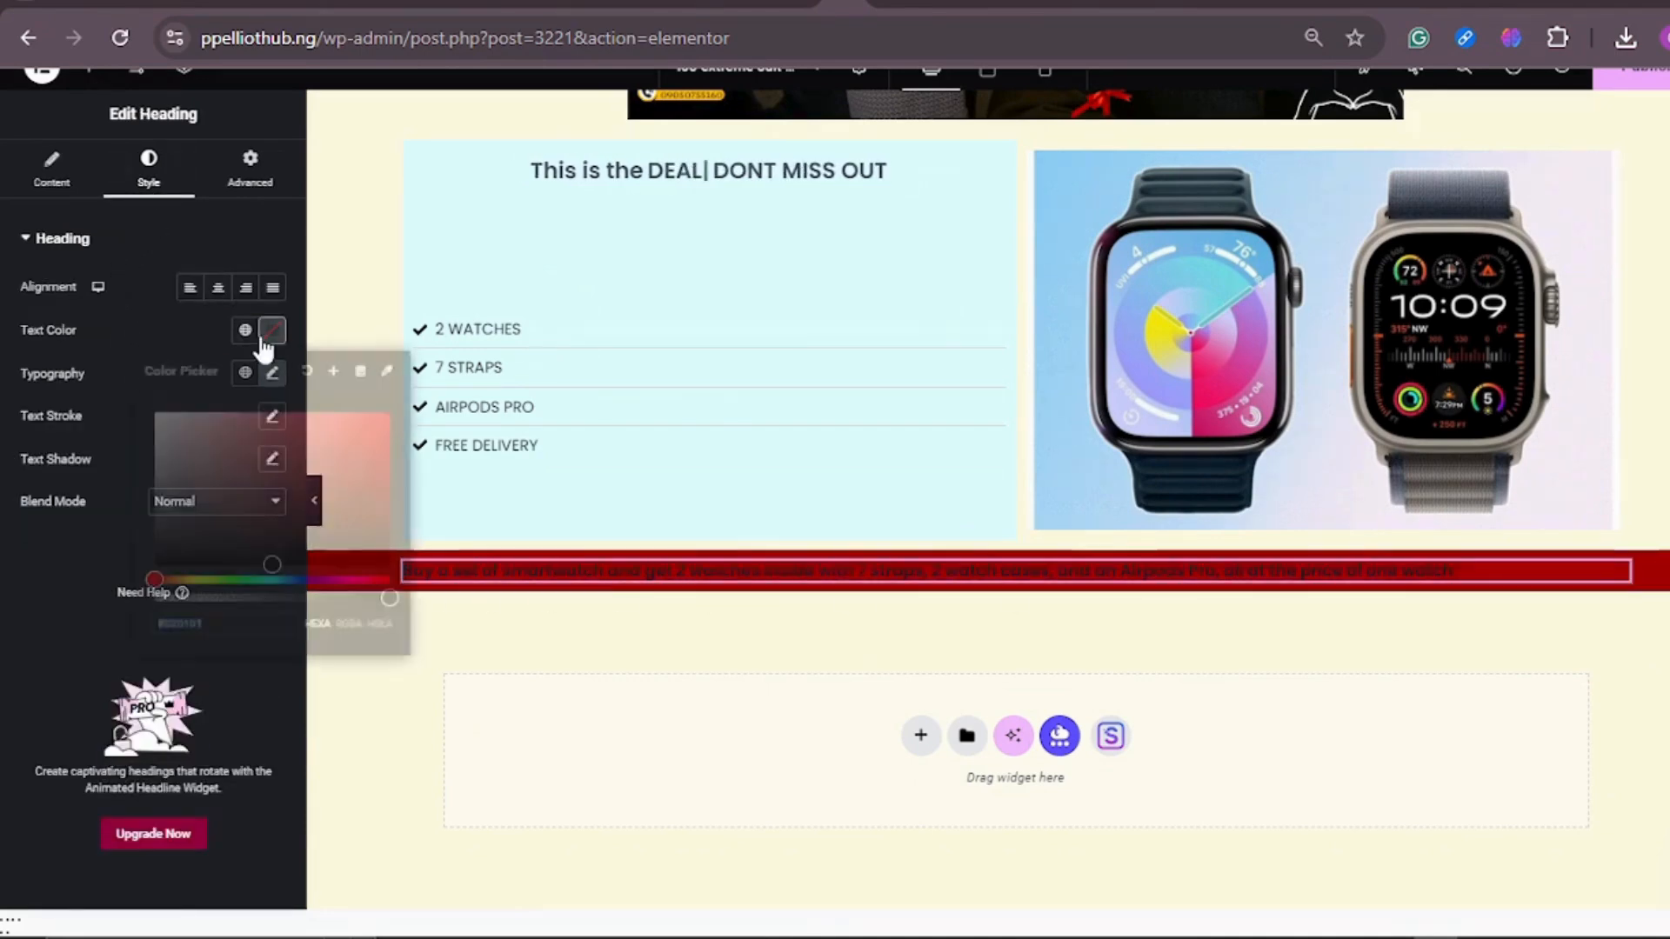
pyautogui.click(155, 412)
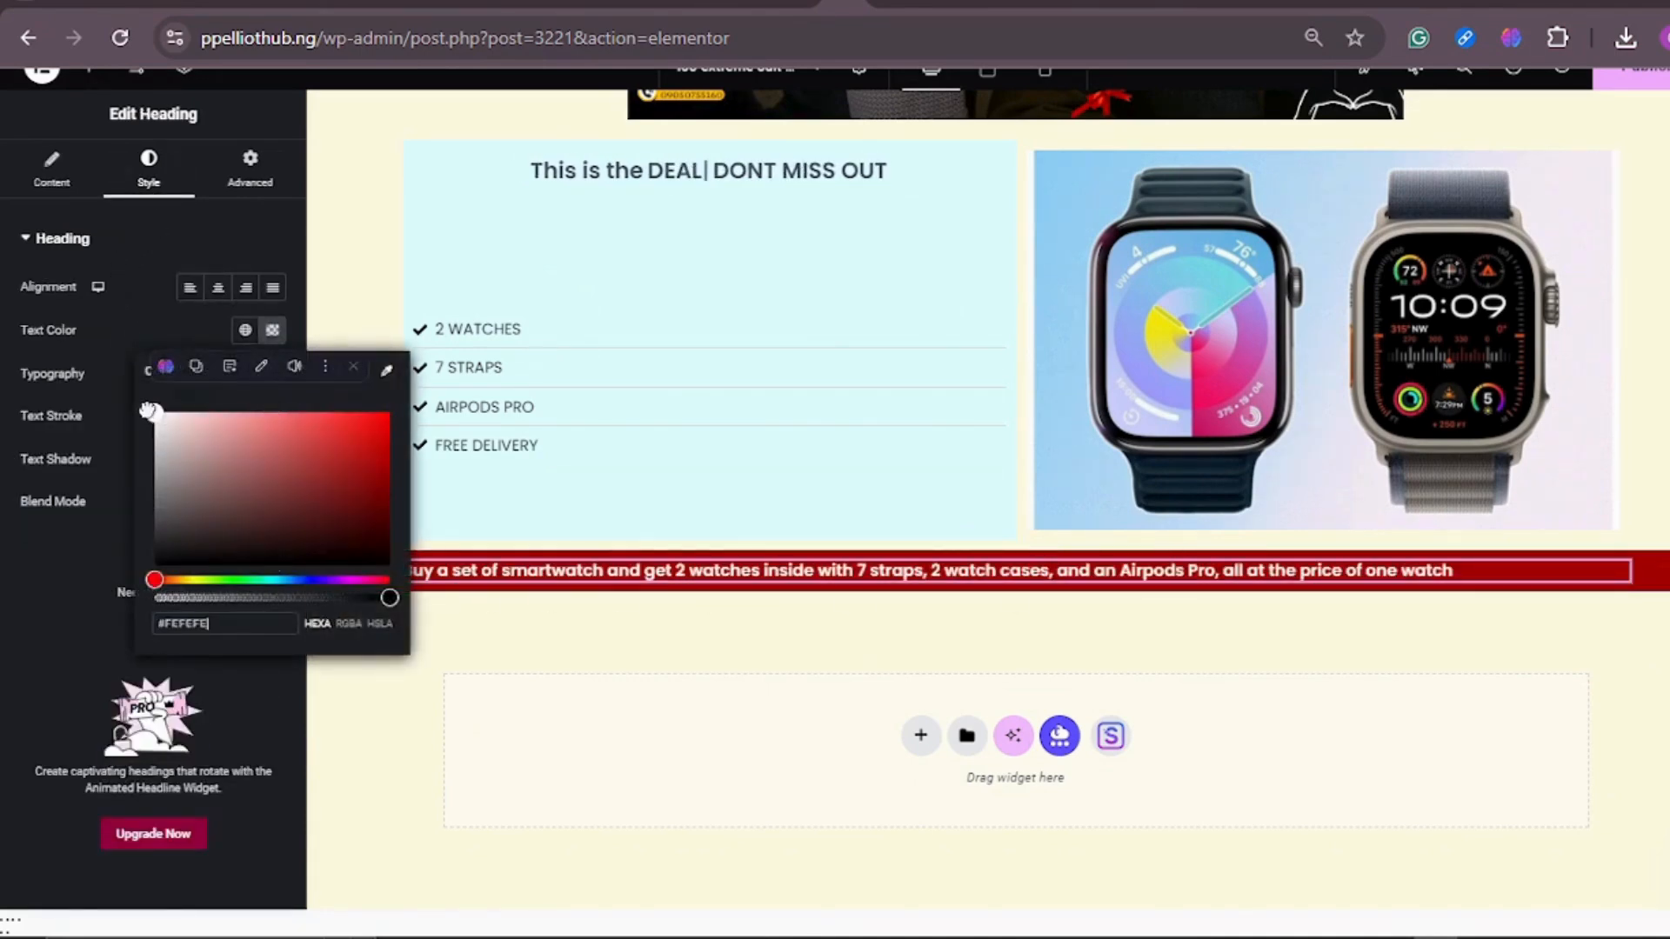
pyautogui.click(1313, 659)
pyautogui.scroll(5, 1034, 343)
pyautogui.scroll(-5, 1035, 314)
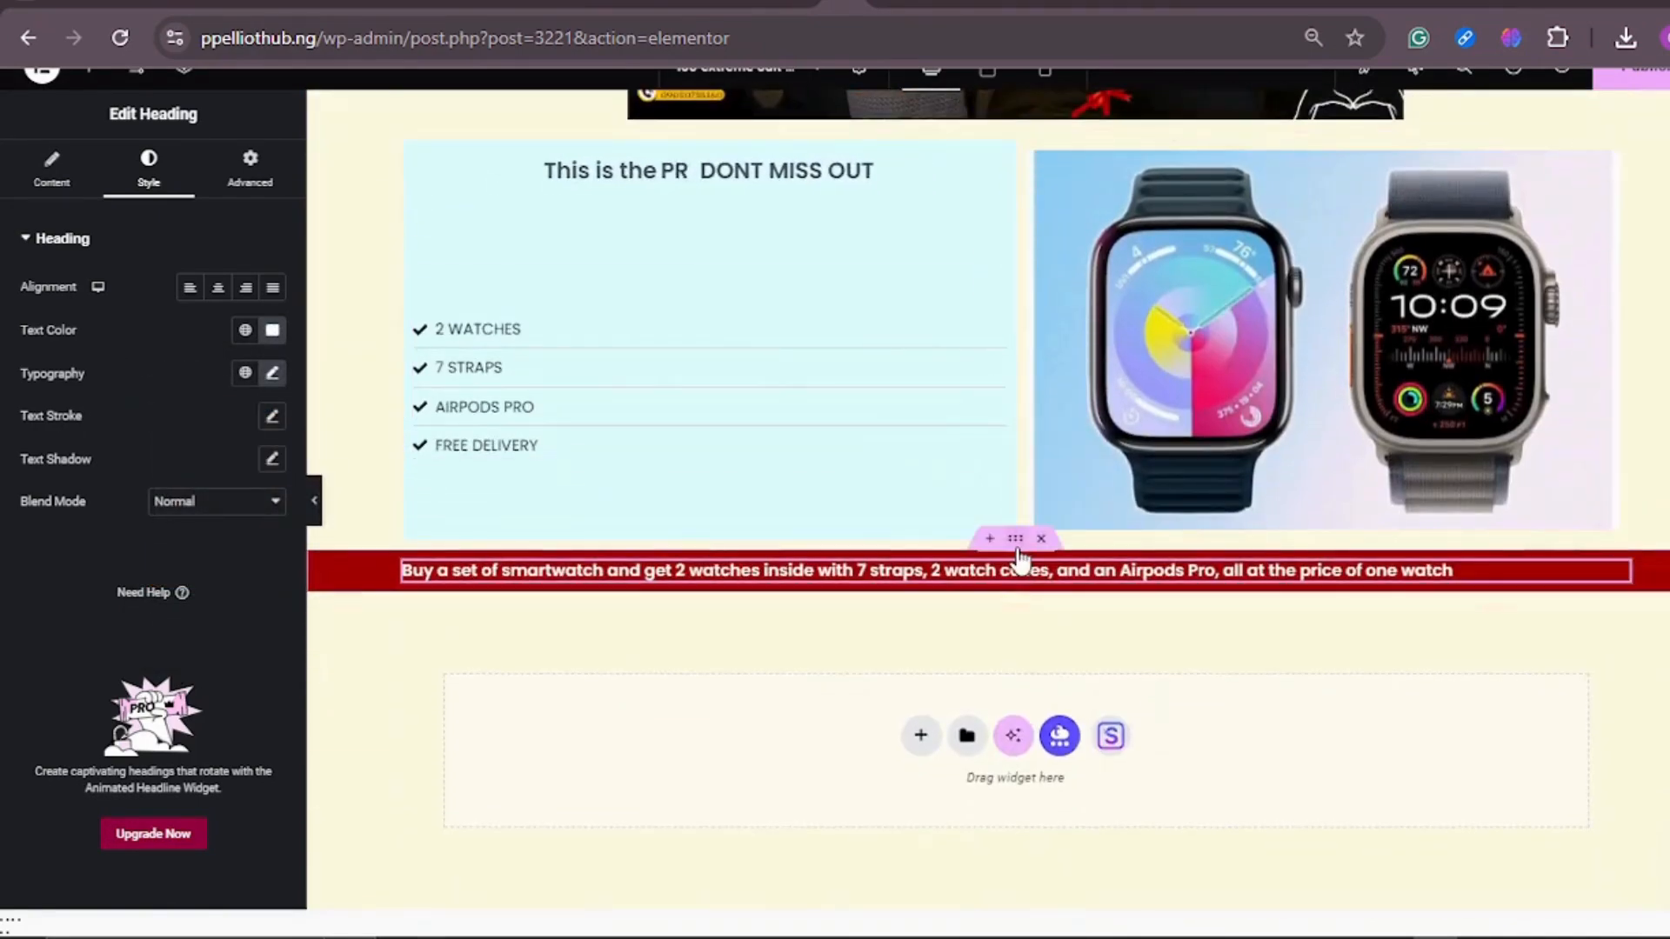
# Step: Set the margin of the lower red banner's heading to 17 px on all sides
pyautogui.click(1017, 546)
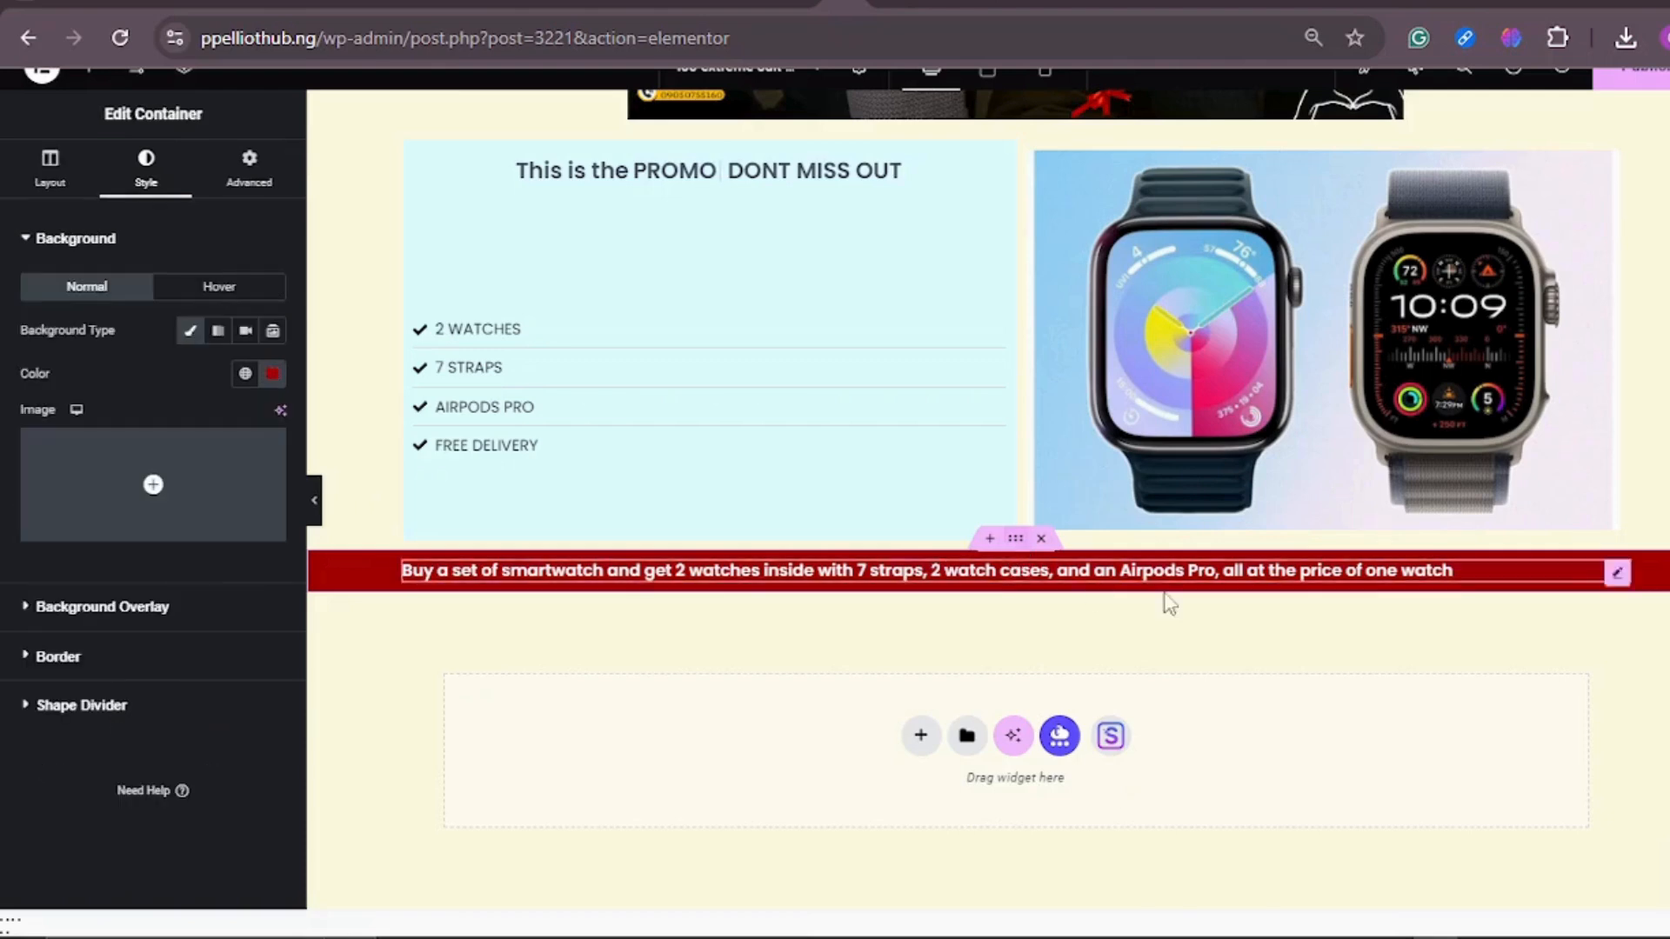
pyautogui.click(1620, 575)
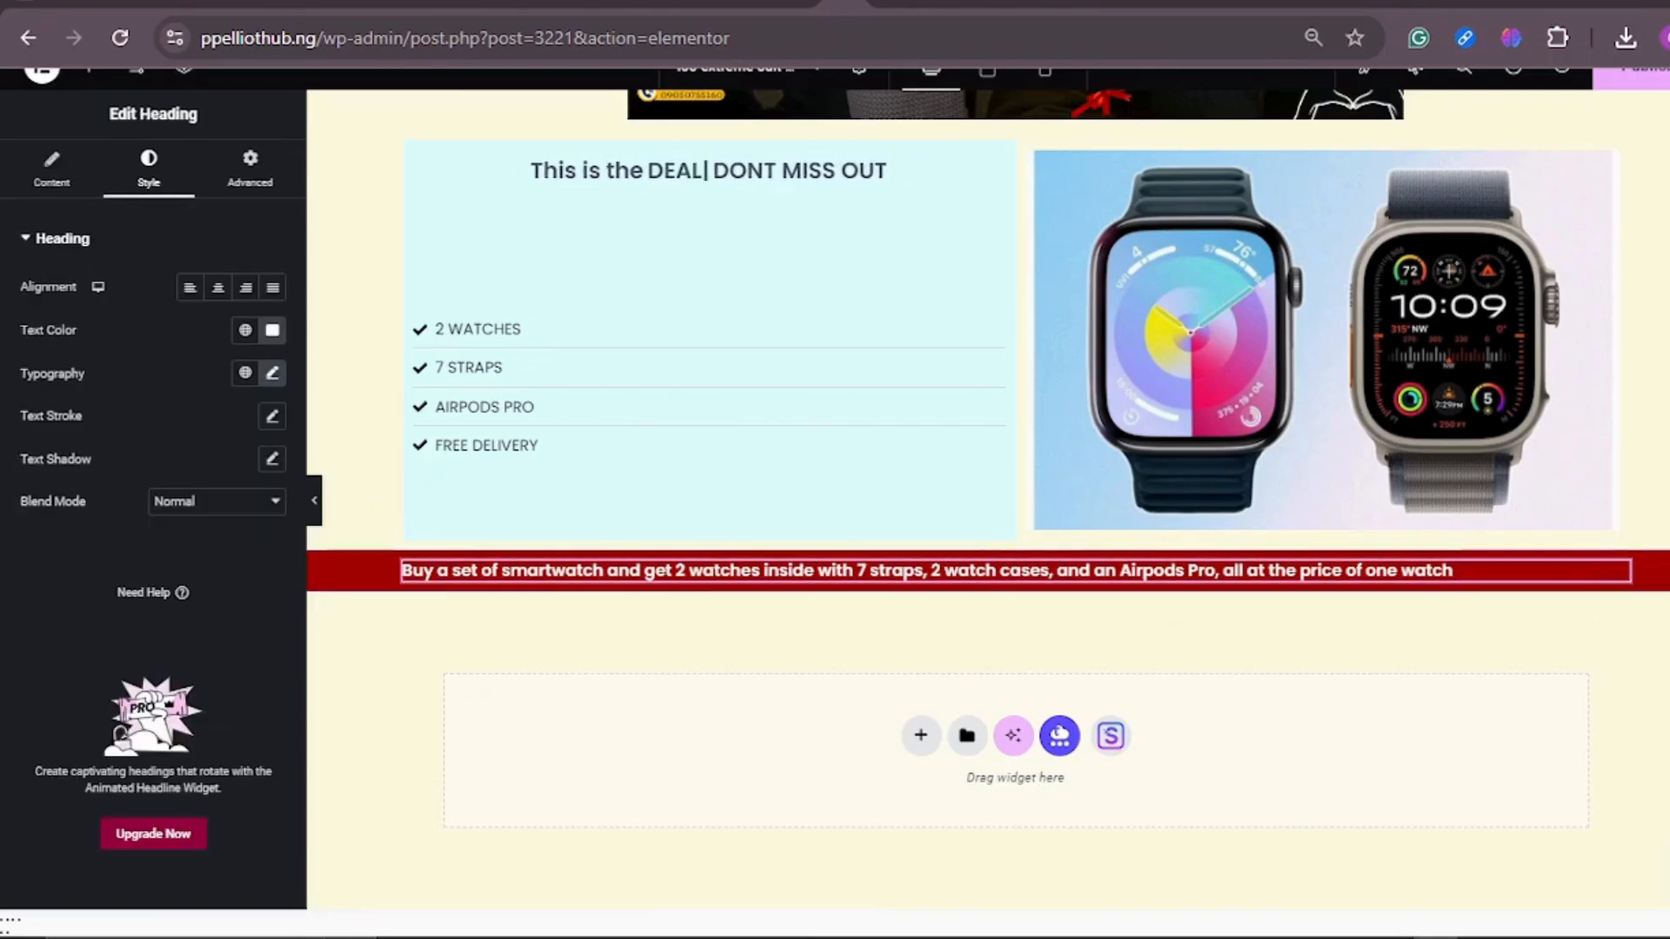
pyautogui.click(233, 178)
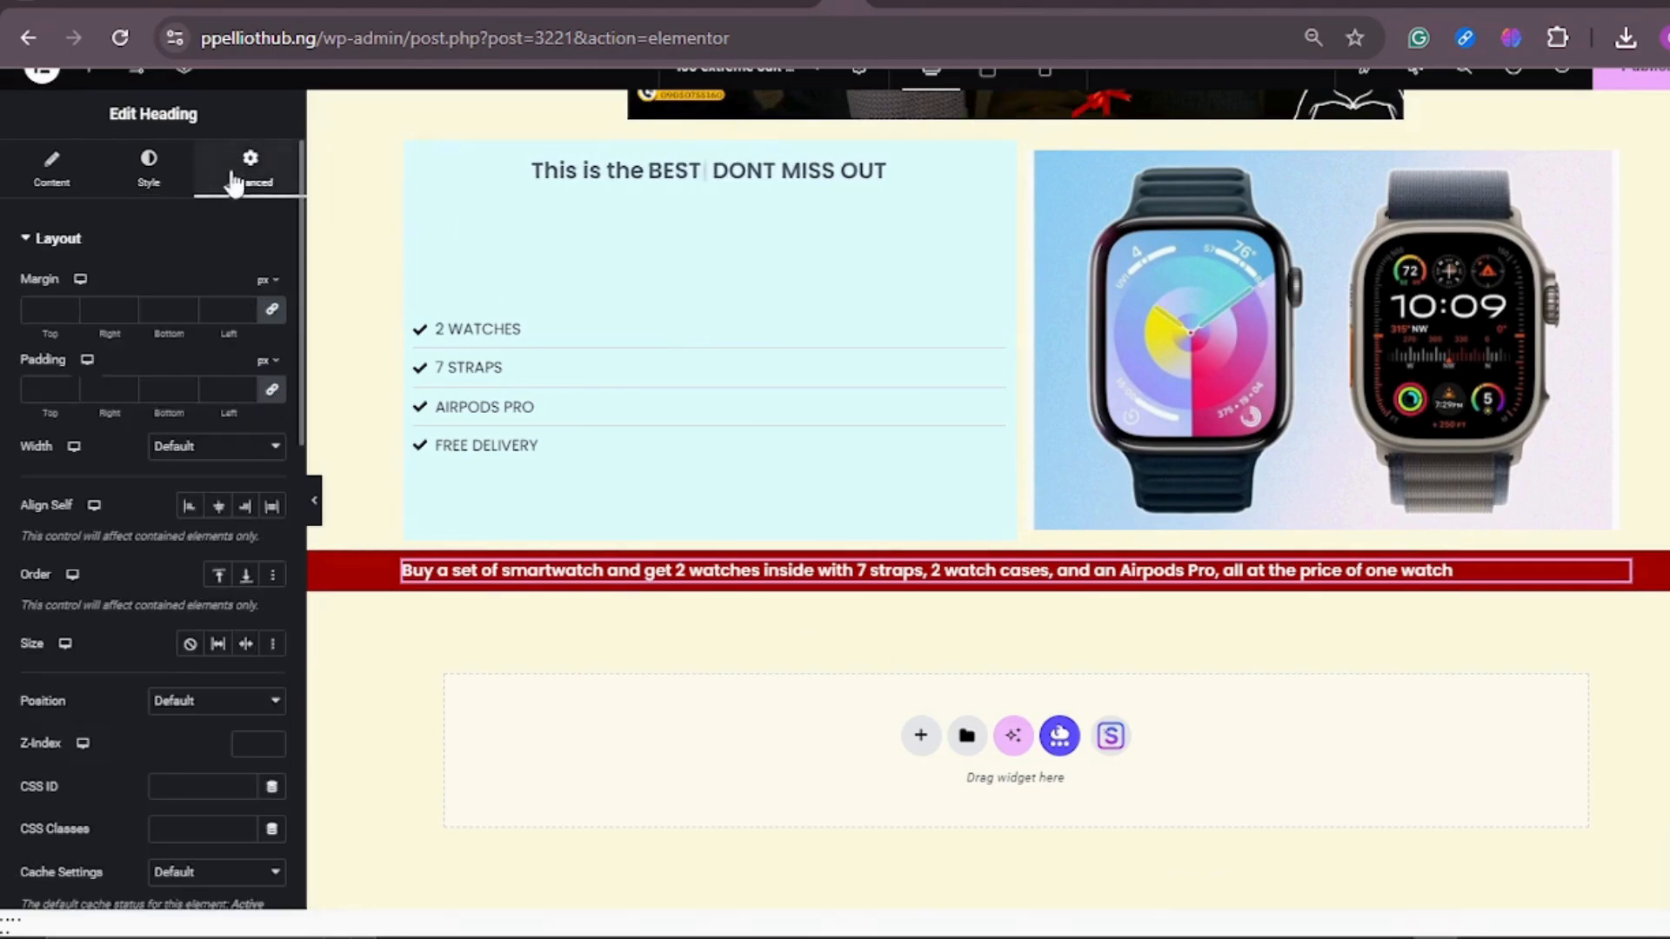
pyautogui.click(72, 312)
pyautogui.write('15')
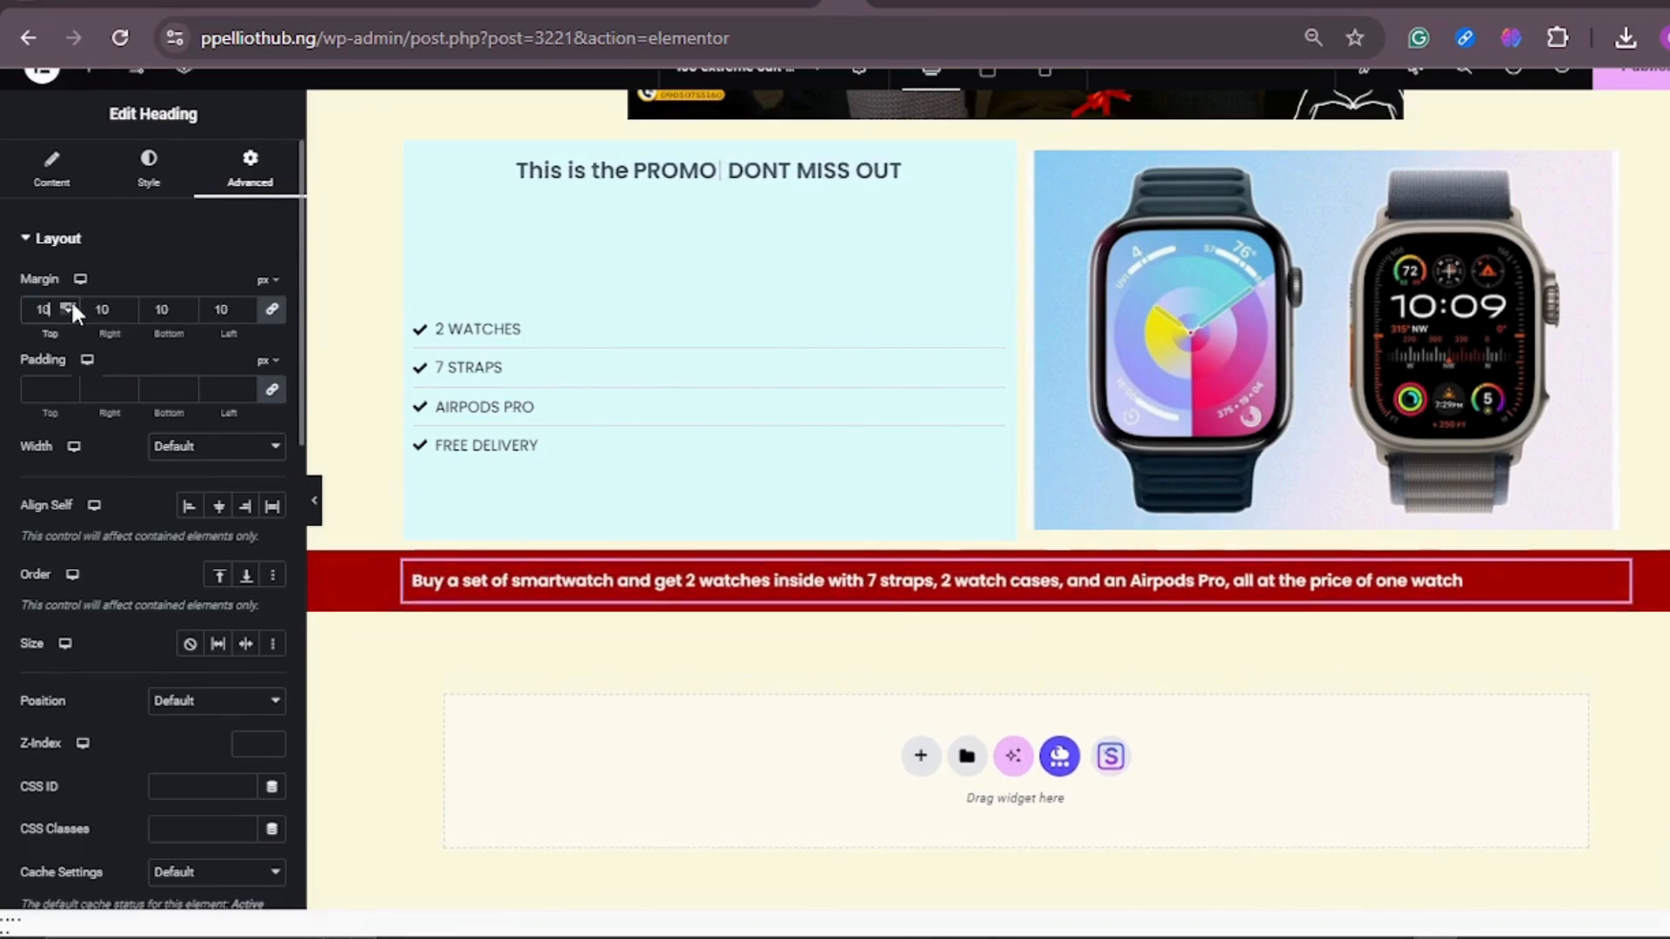
pyautogui.click(73, 305)
pyautogui.click(73, 305)
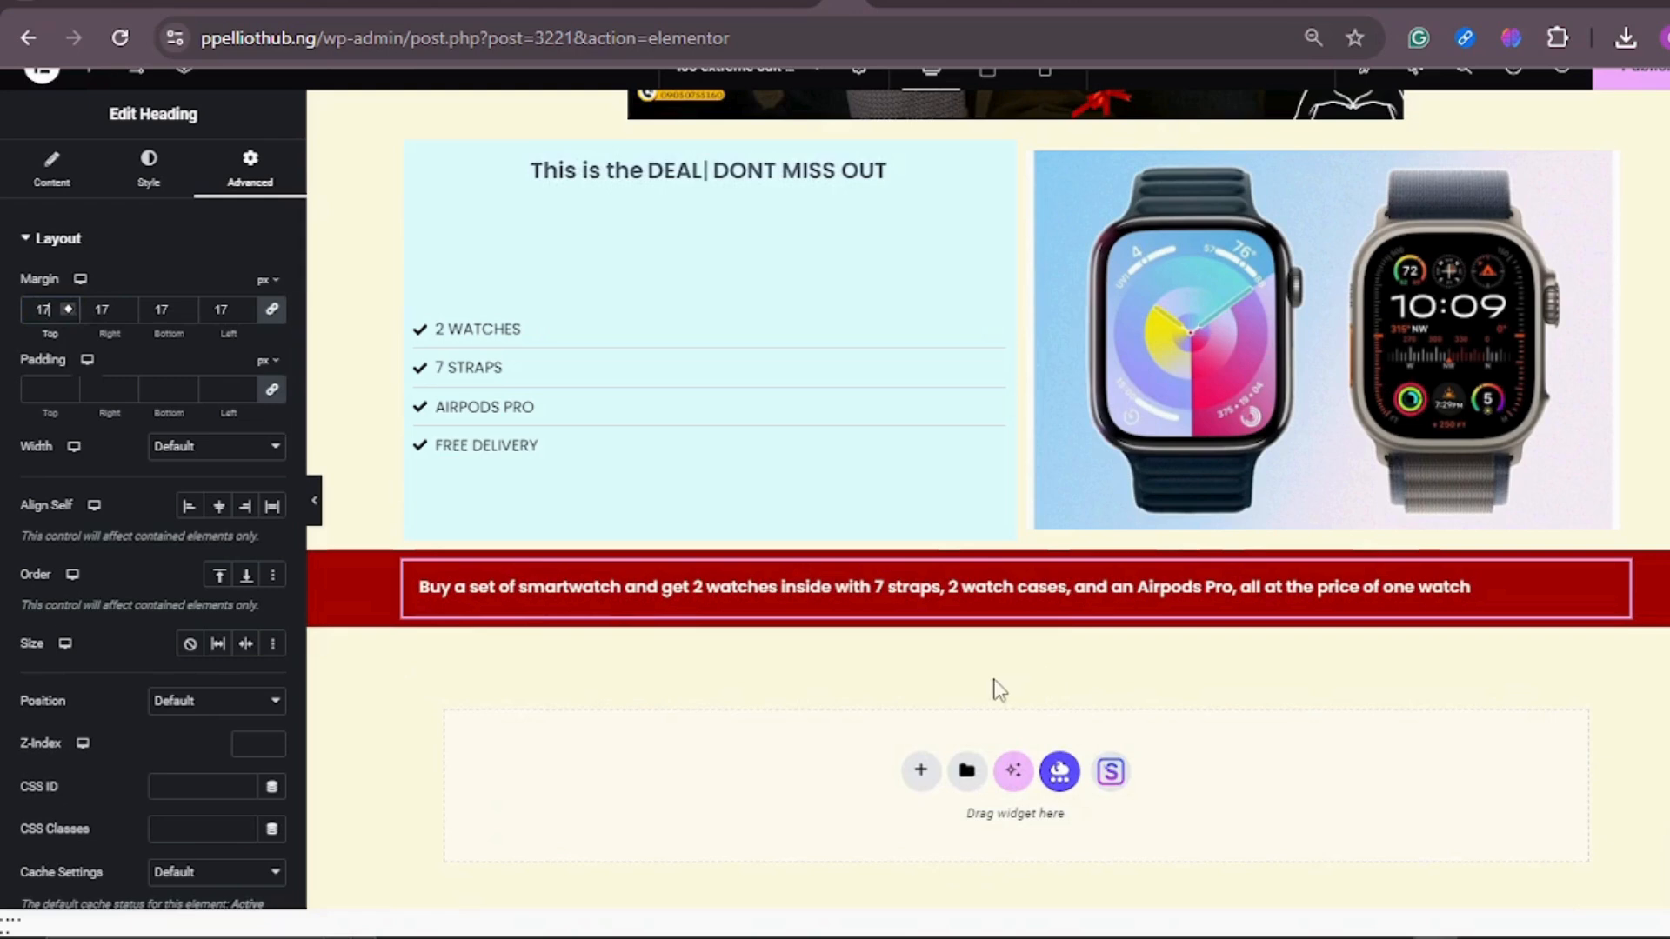
pyautogui.write('EST SALES')
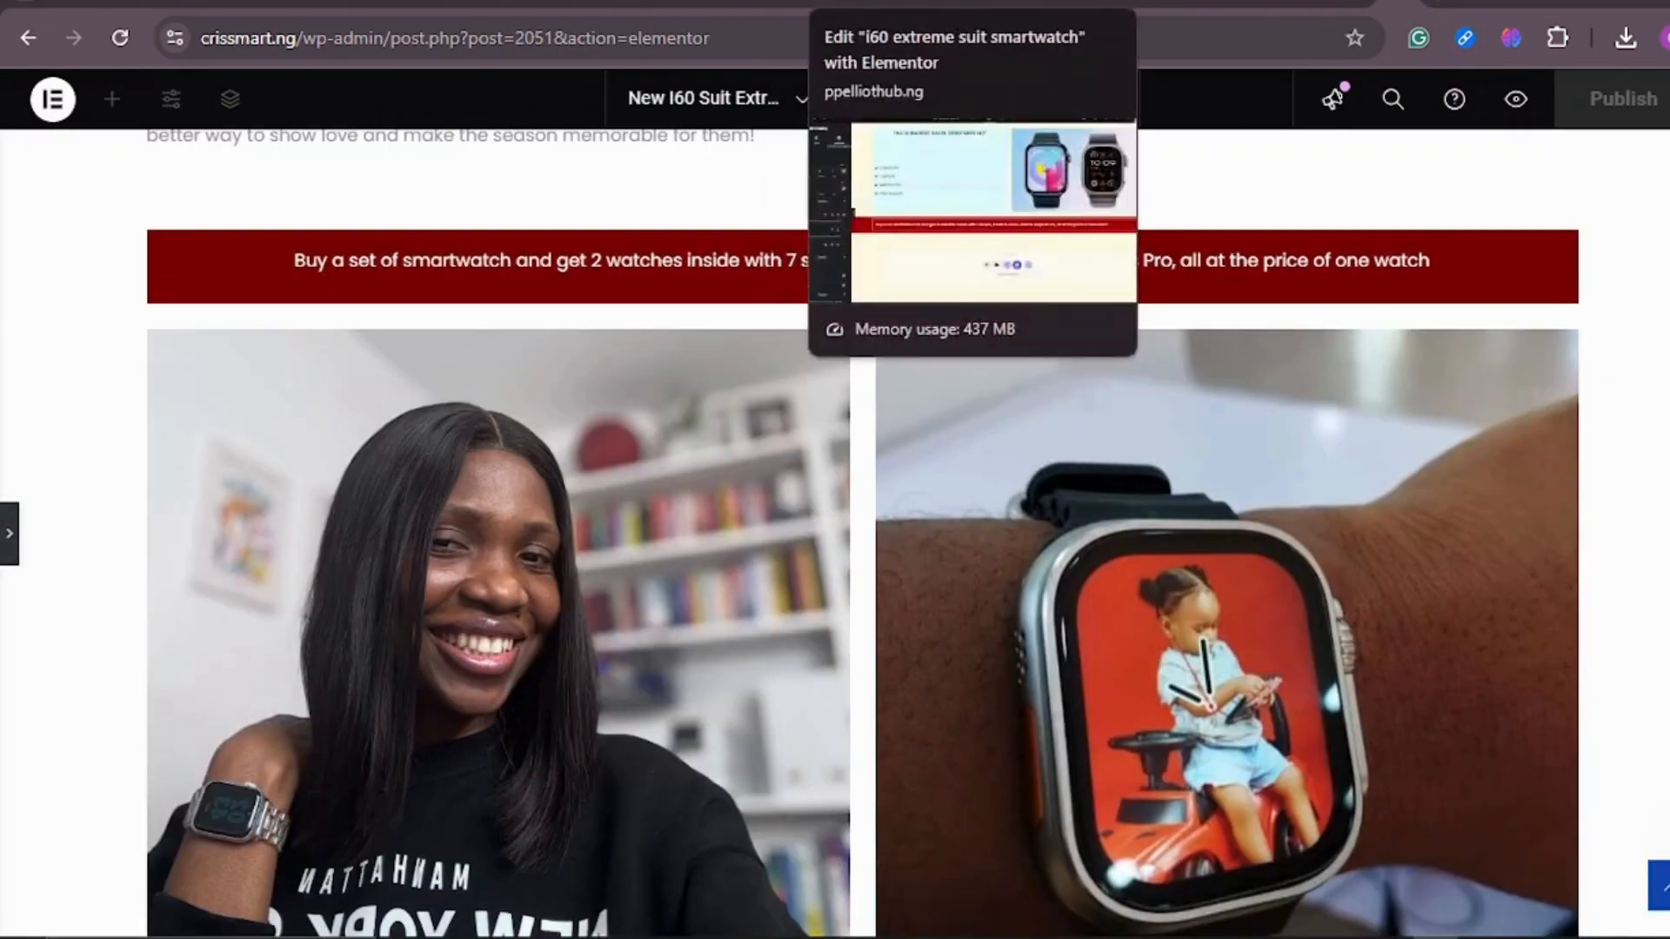
# Step: Return to the i60 extreme suit smartwatch page and add a flexbox container with two equal columns below the red offer banner
pyautogui.click(818, 7)
pyautogui.write('ROMO DONT MISS OUT')
pyautogui.click(920, 735)
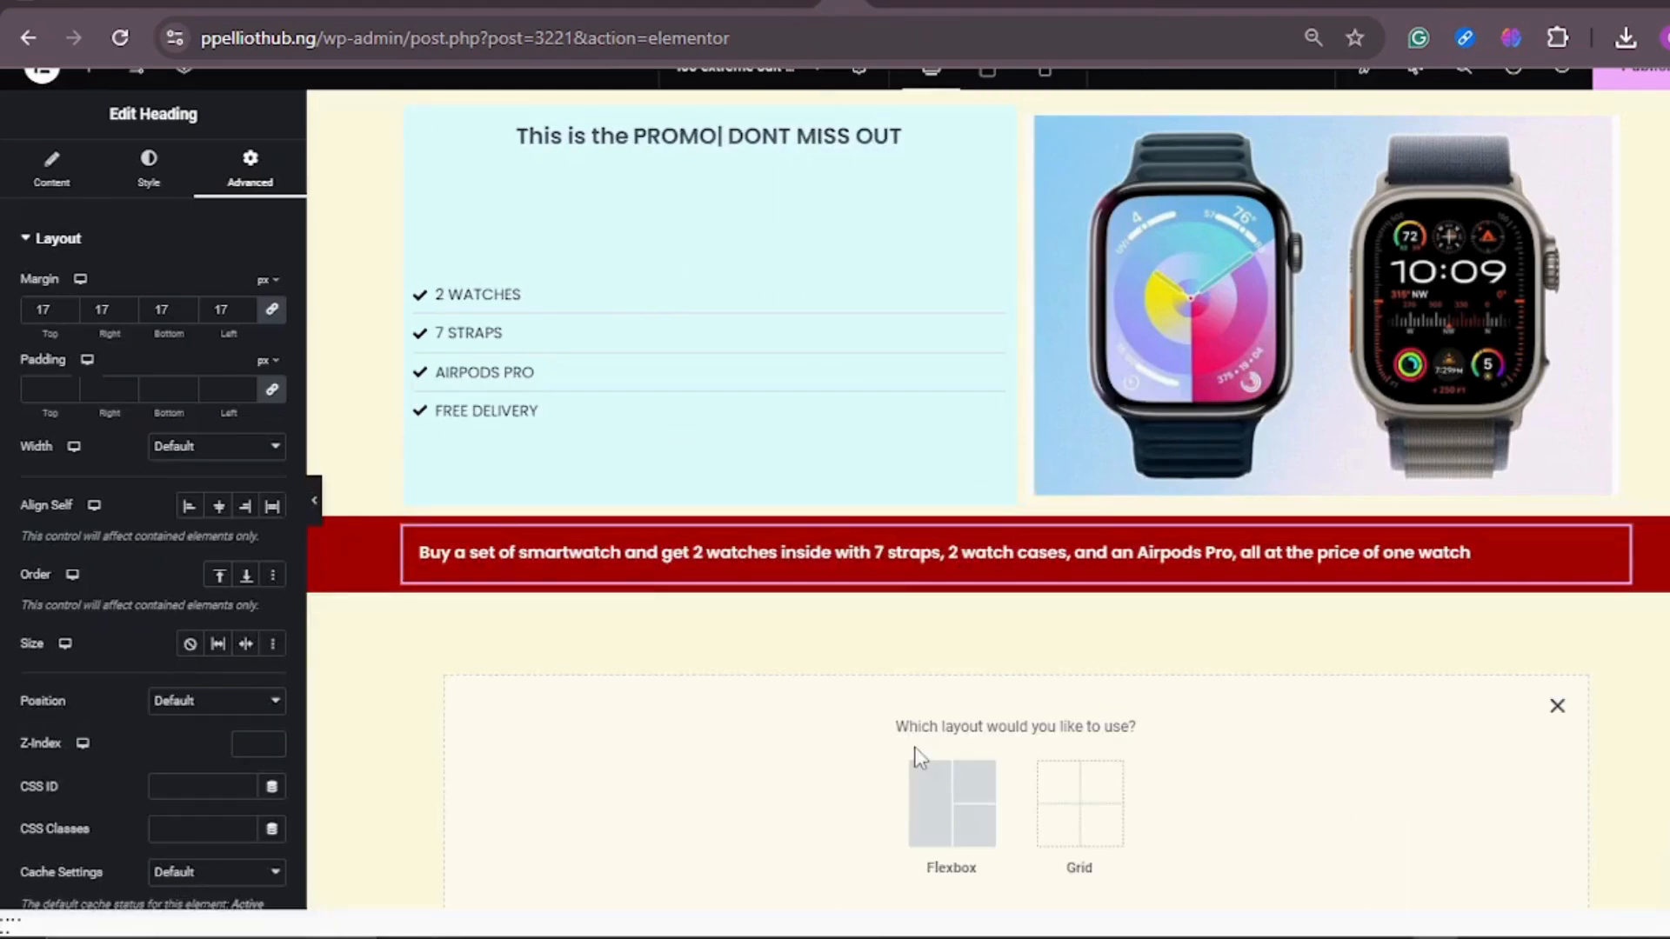
pyautogui.click(938, 817)
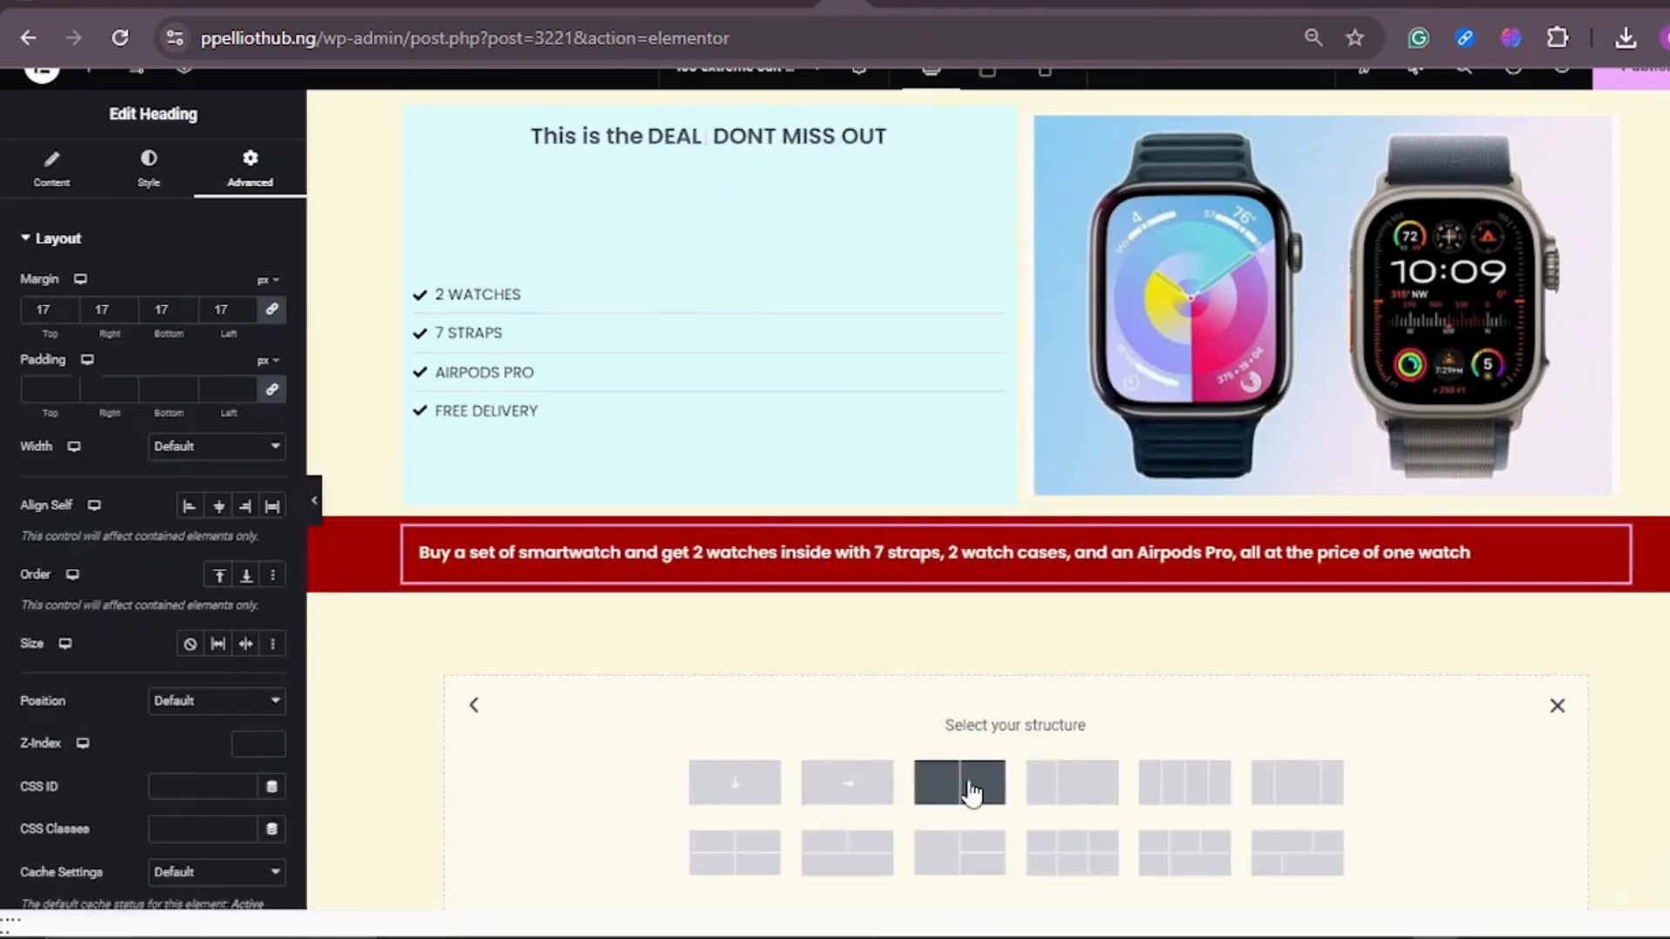
pyautogui.click(967, 780)
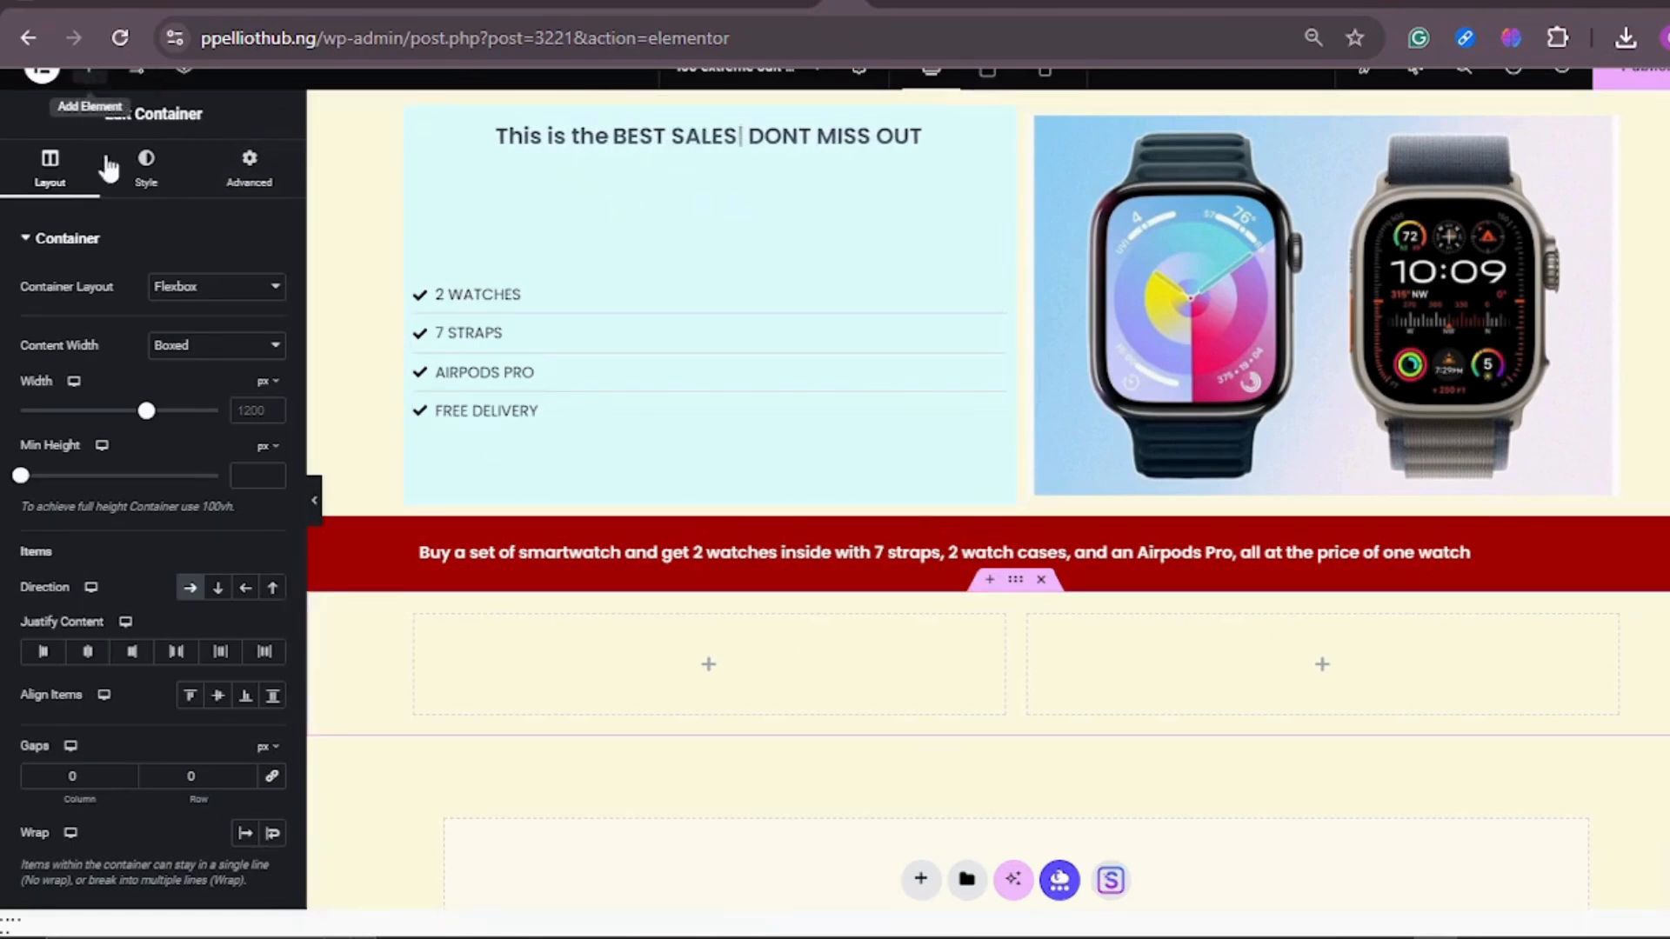
# Step: Add an Image widget to the left column of the new two-column container
pyautogui.click(89, 74)
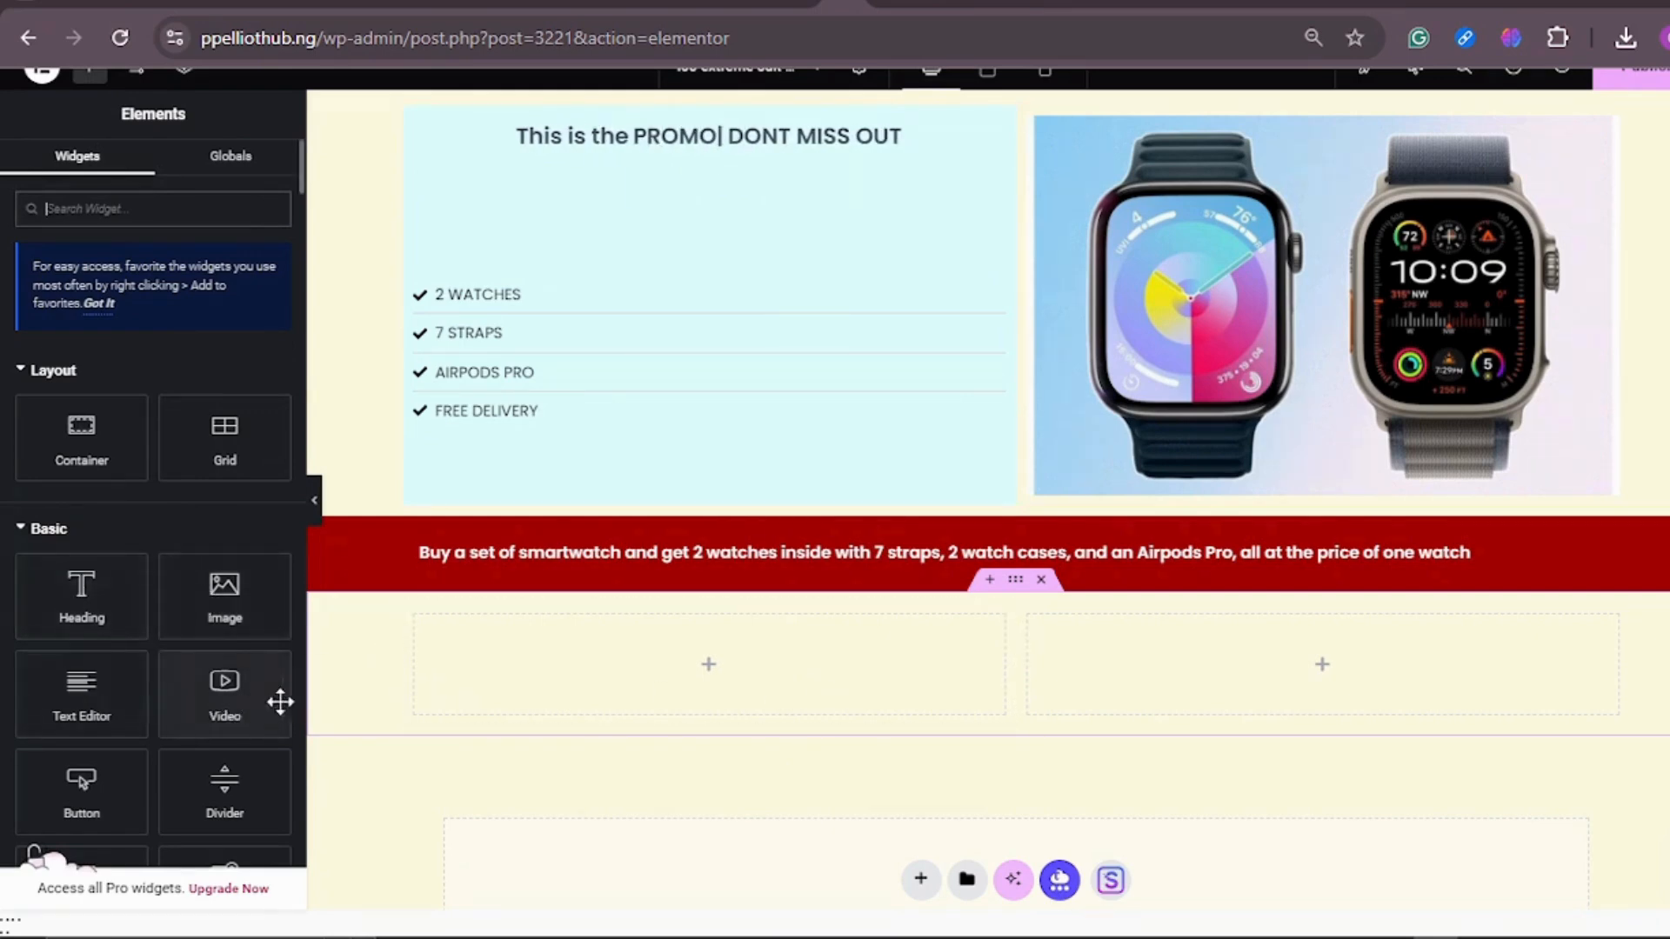
pyautogui.scroll(-2, 240, 670)
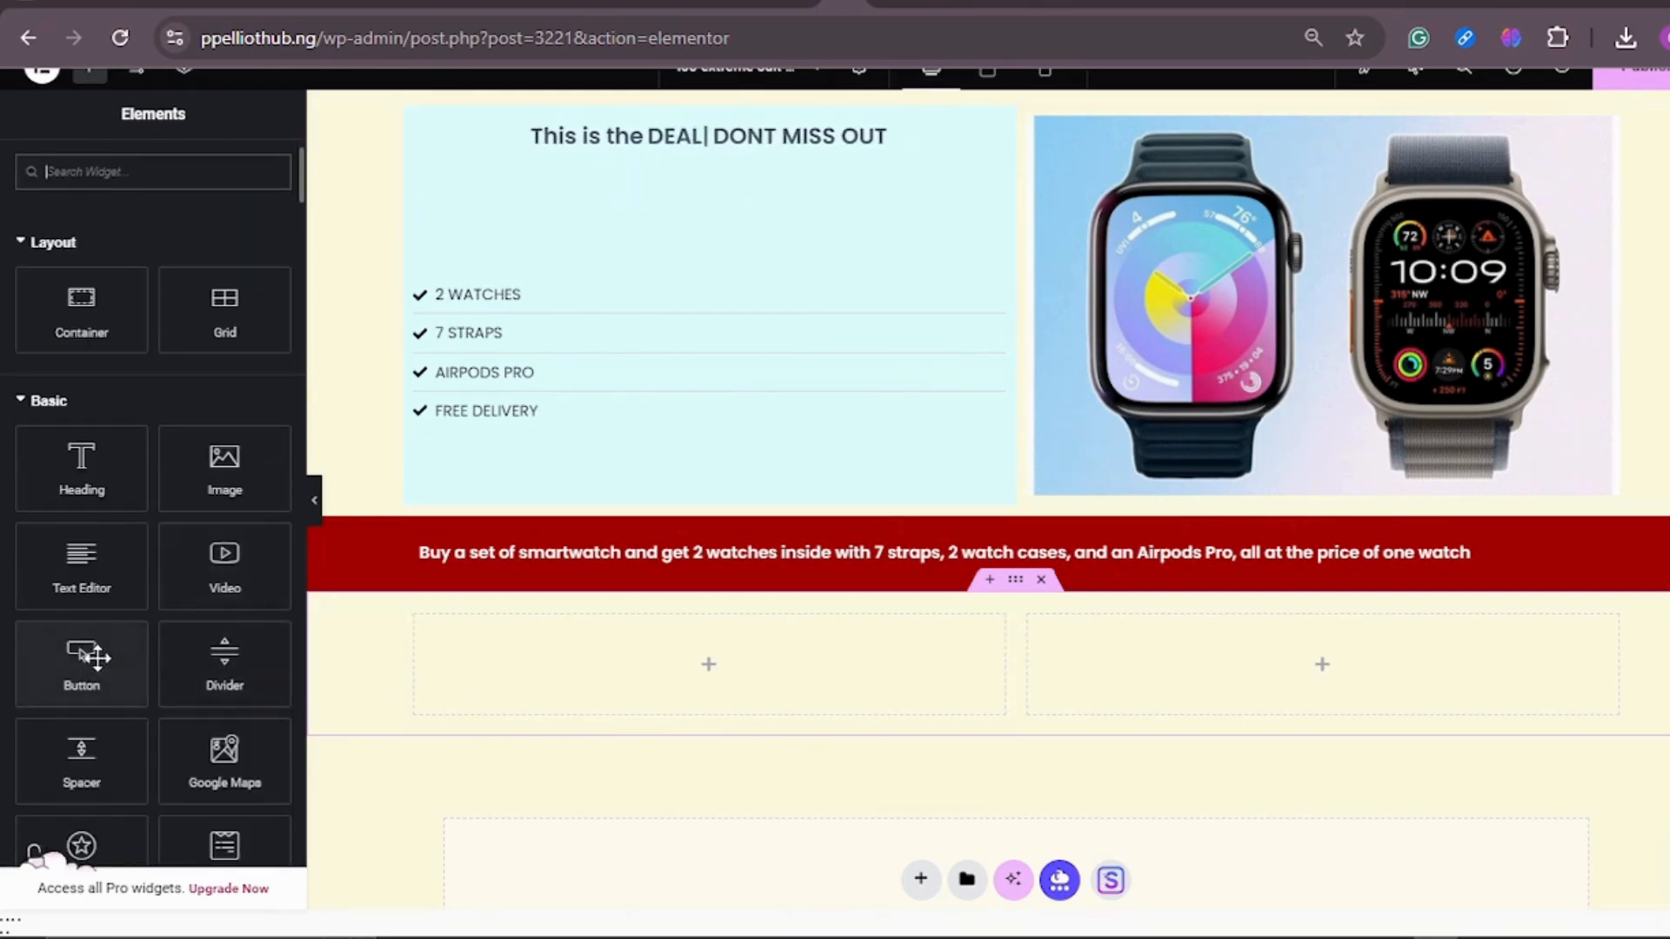
pyautogui.moveTo(238, 477); pyautogui.dragTo(618, 677)
pyautogui.click(552, 598)
pyautogui.scroll(-1, 538, 566)
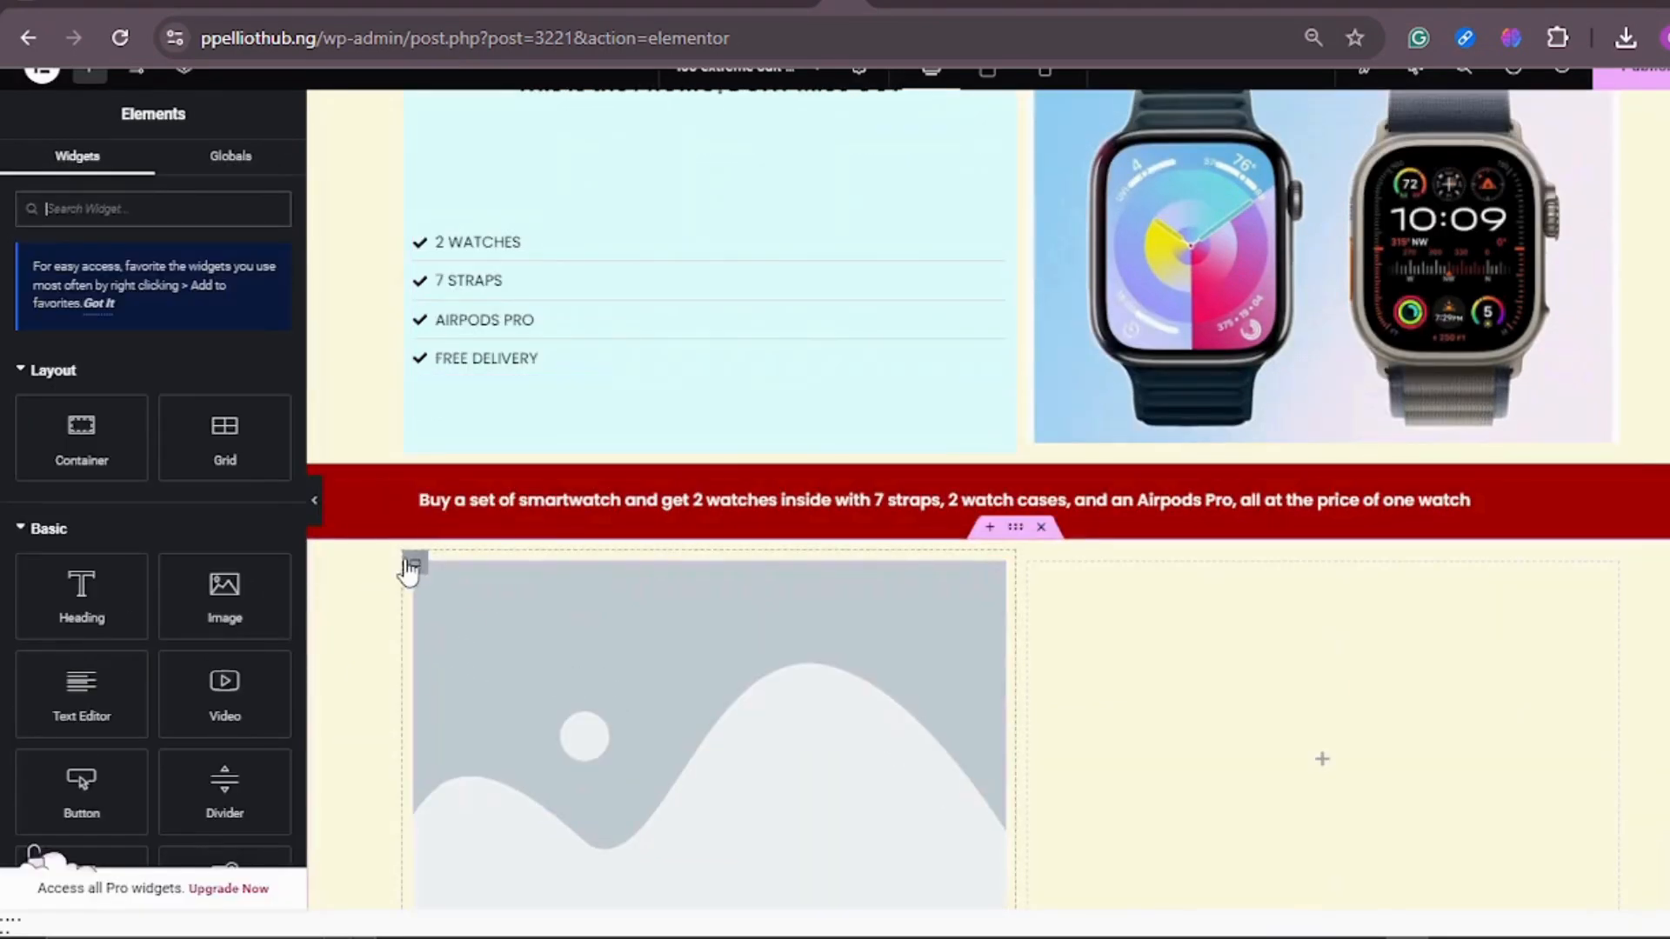
# Step: Duplicate the column holding the image placeholder and delete the empty column beside it
pyautogui.rightClick(416, 566)
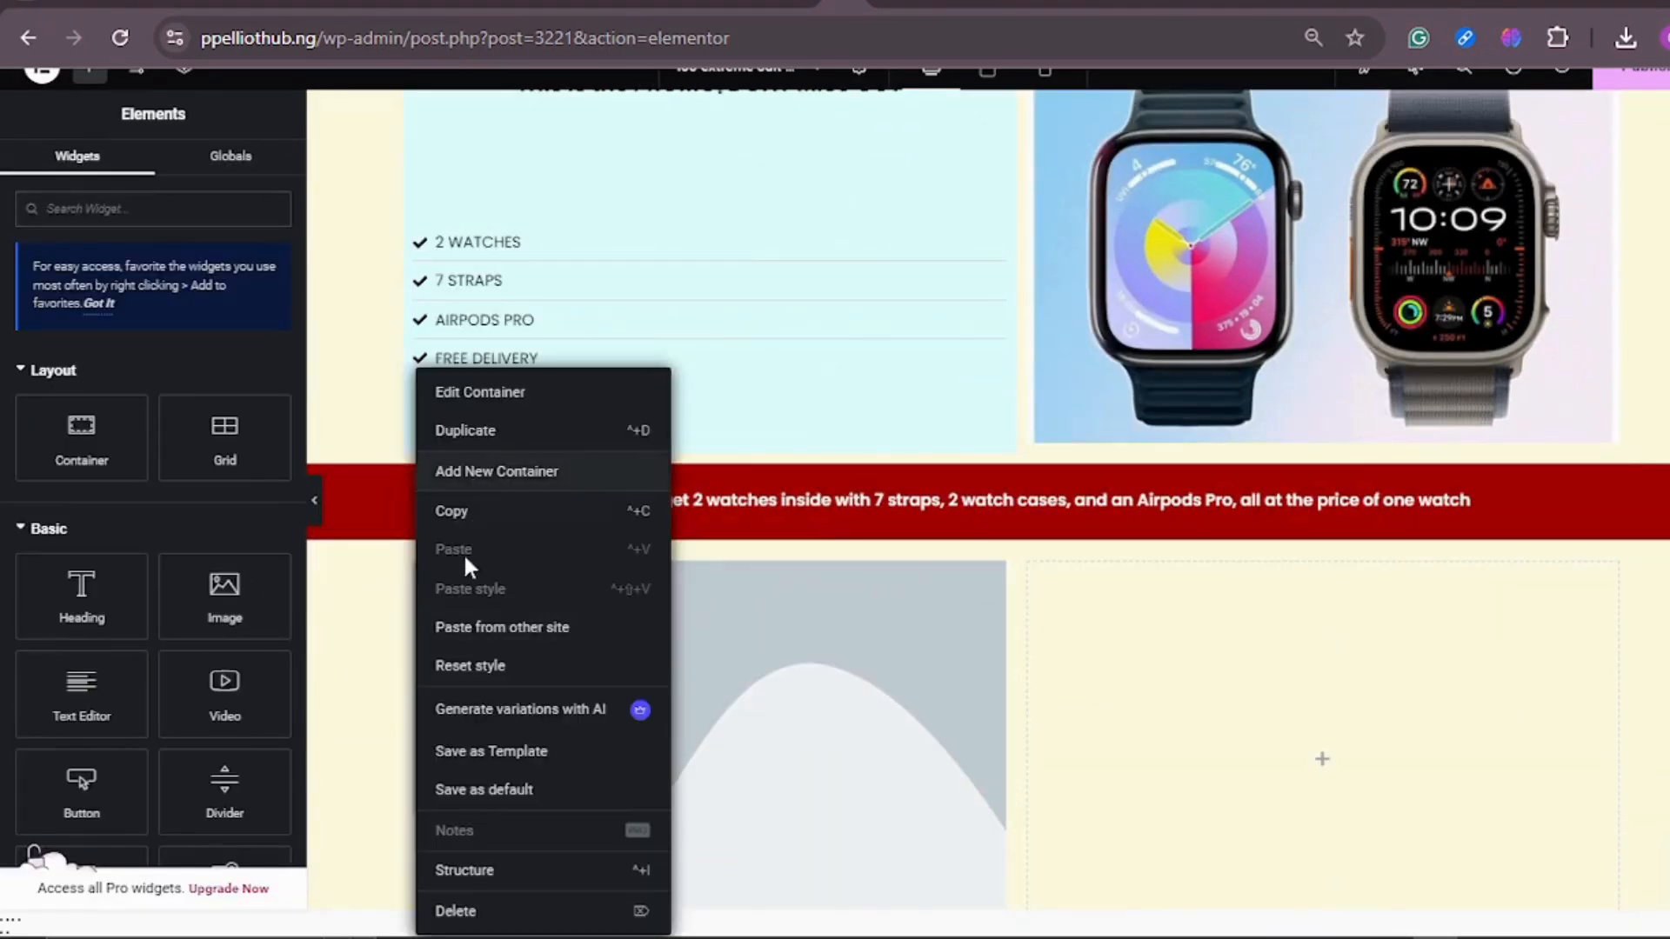
pyautogui.click(475, 432)
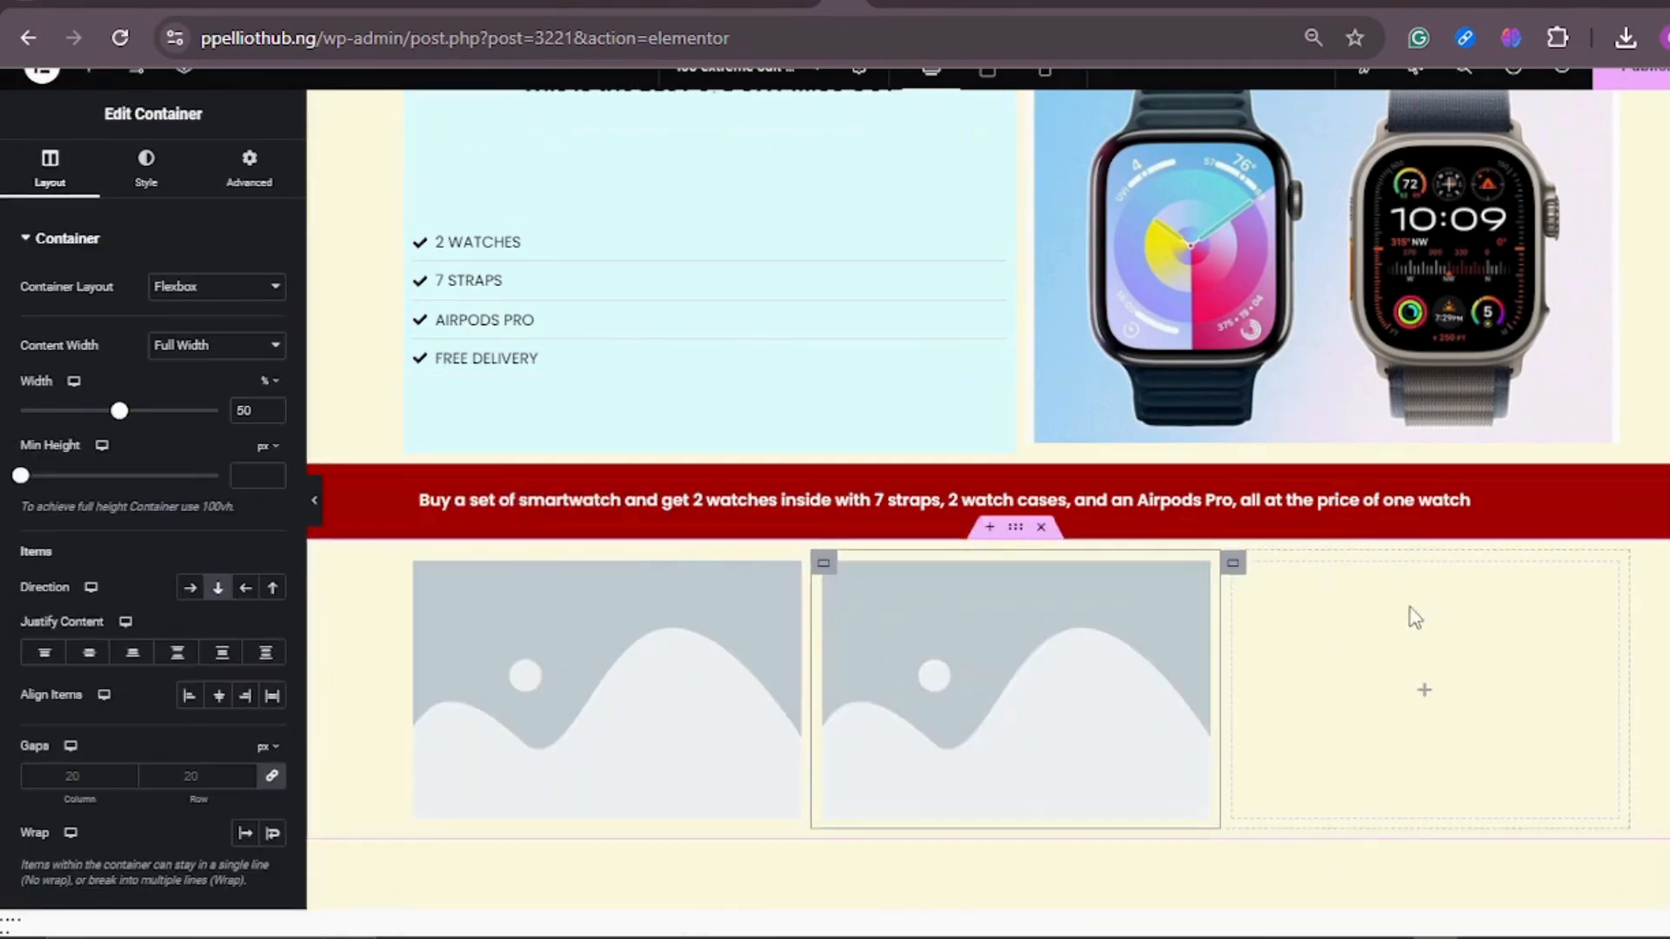
pyautogui.rightClick(1234, 564)
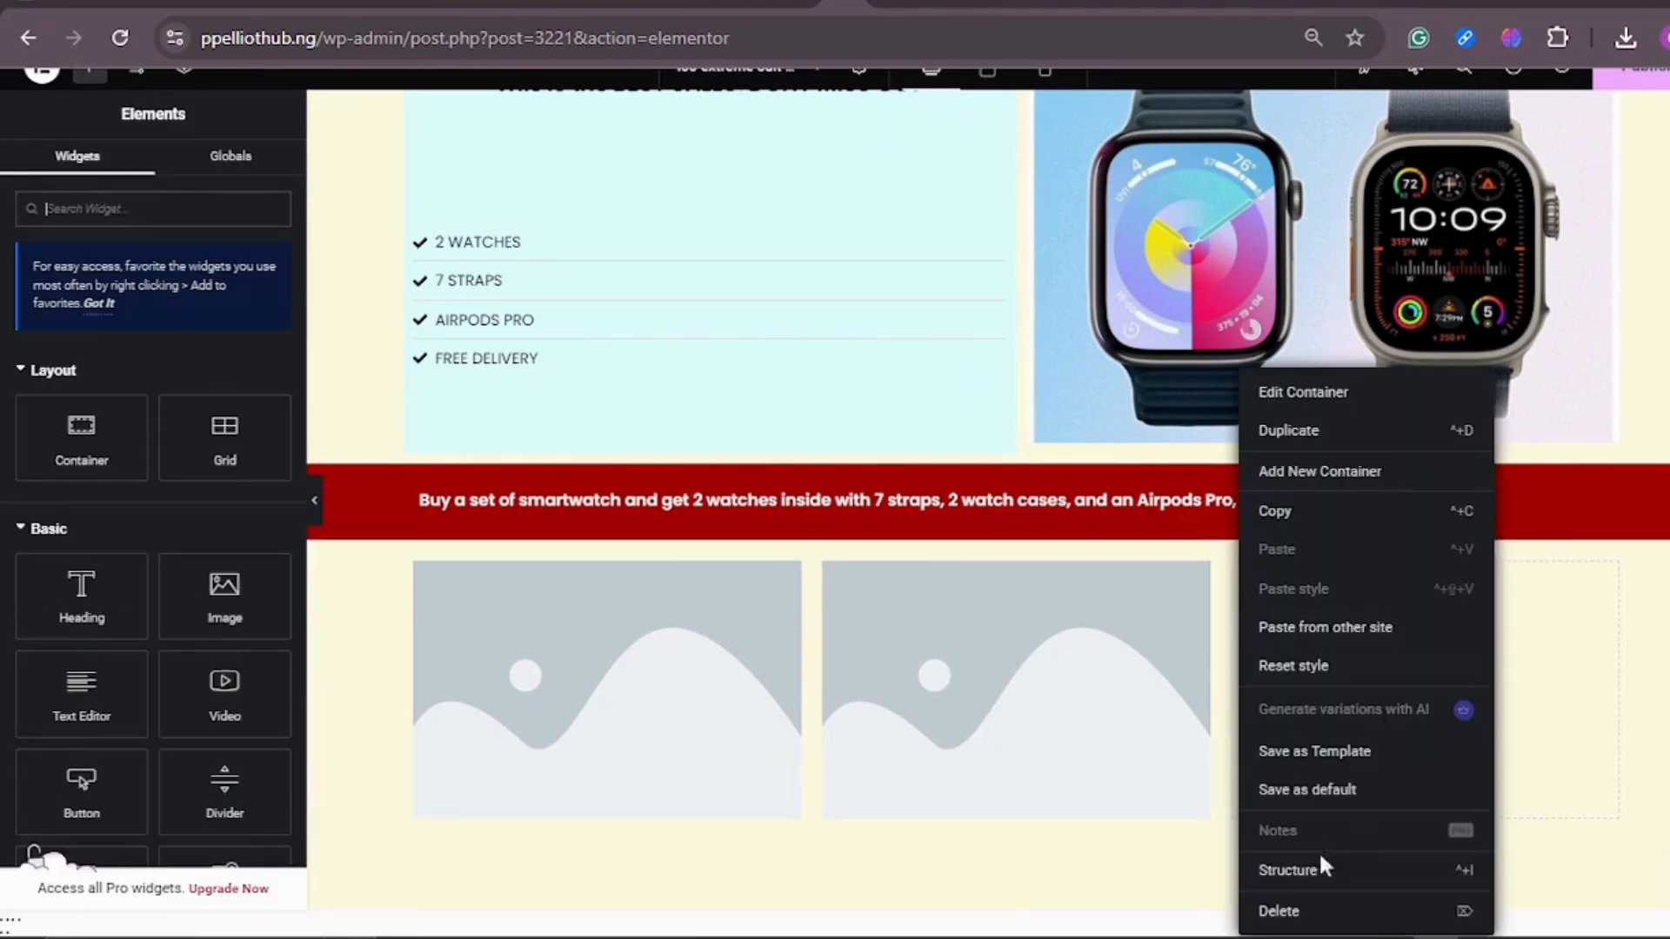
pyautogui.click(1309, 909)
pyautogui.scroll(-3, 1304, 609)
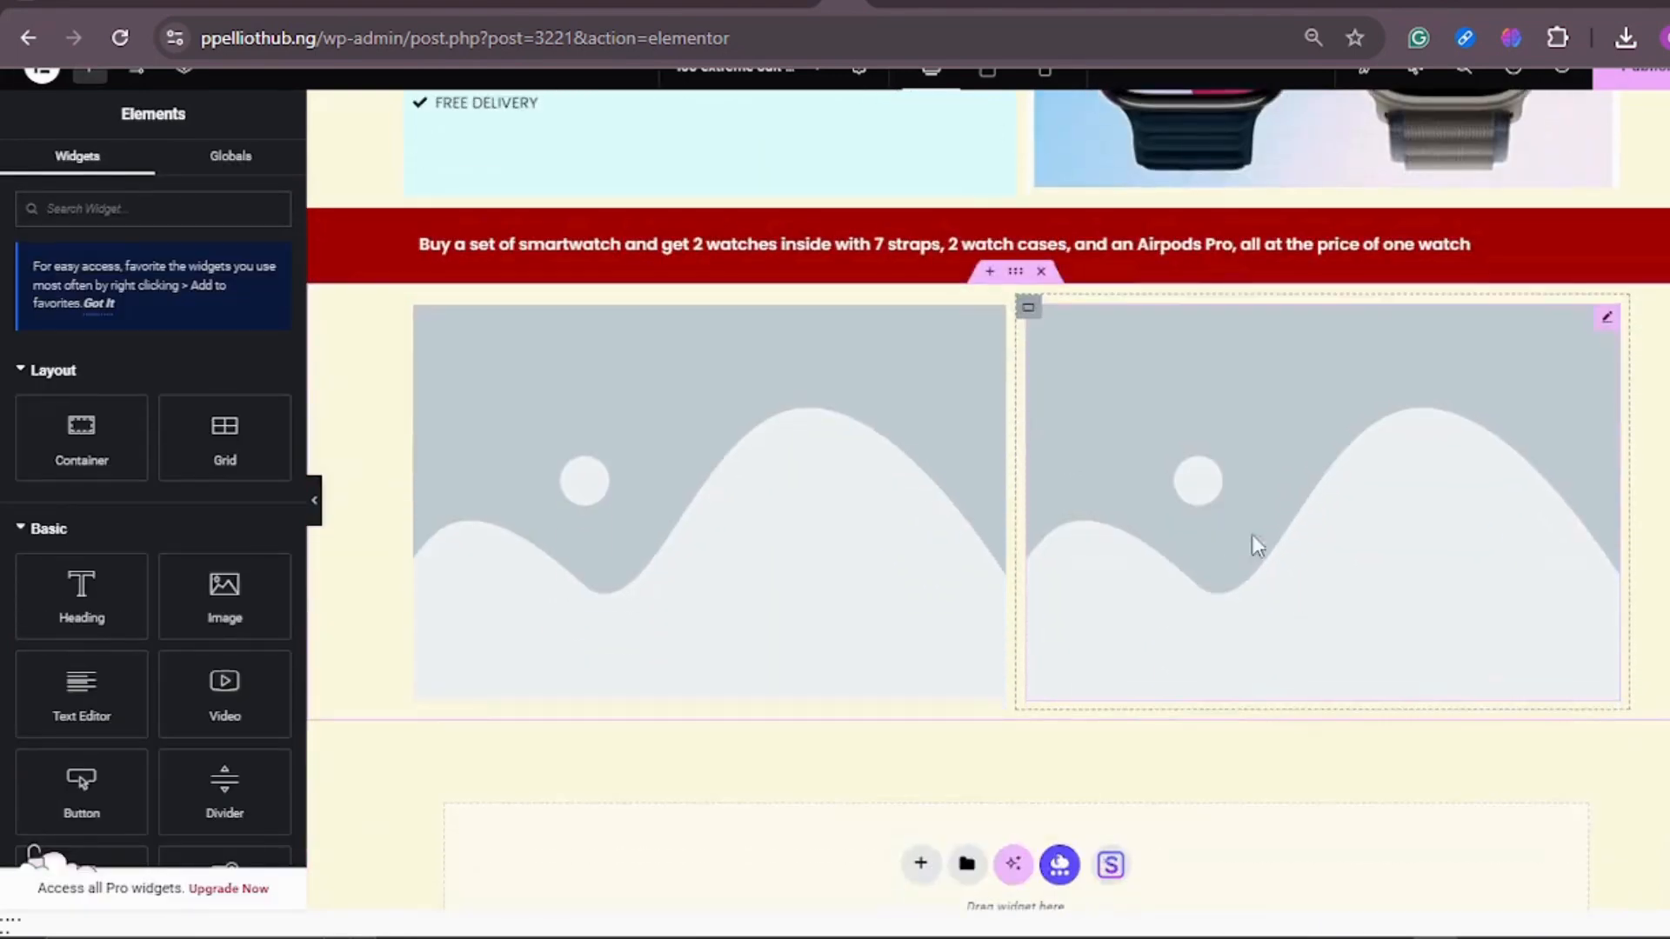
# Step: Set the image resolution of both image placeholders below the banner to Full
pyautogui.click(751, 448)
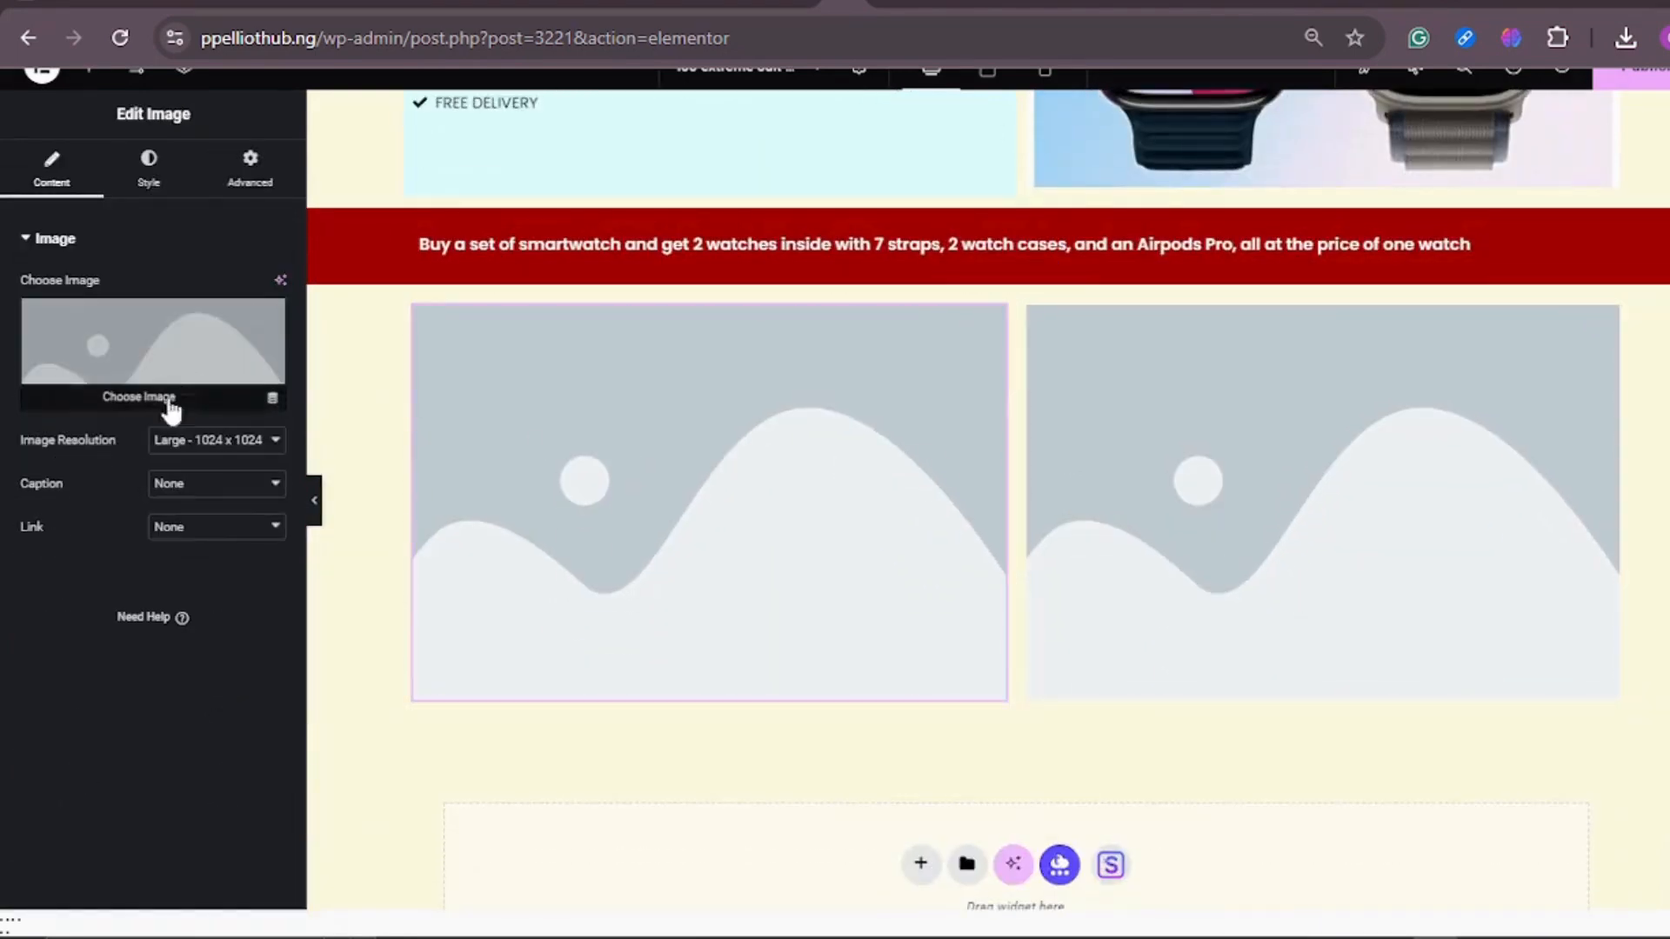
pyautogui.click(178, 441)
pyautogui.click(245, 807)
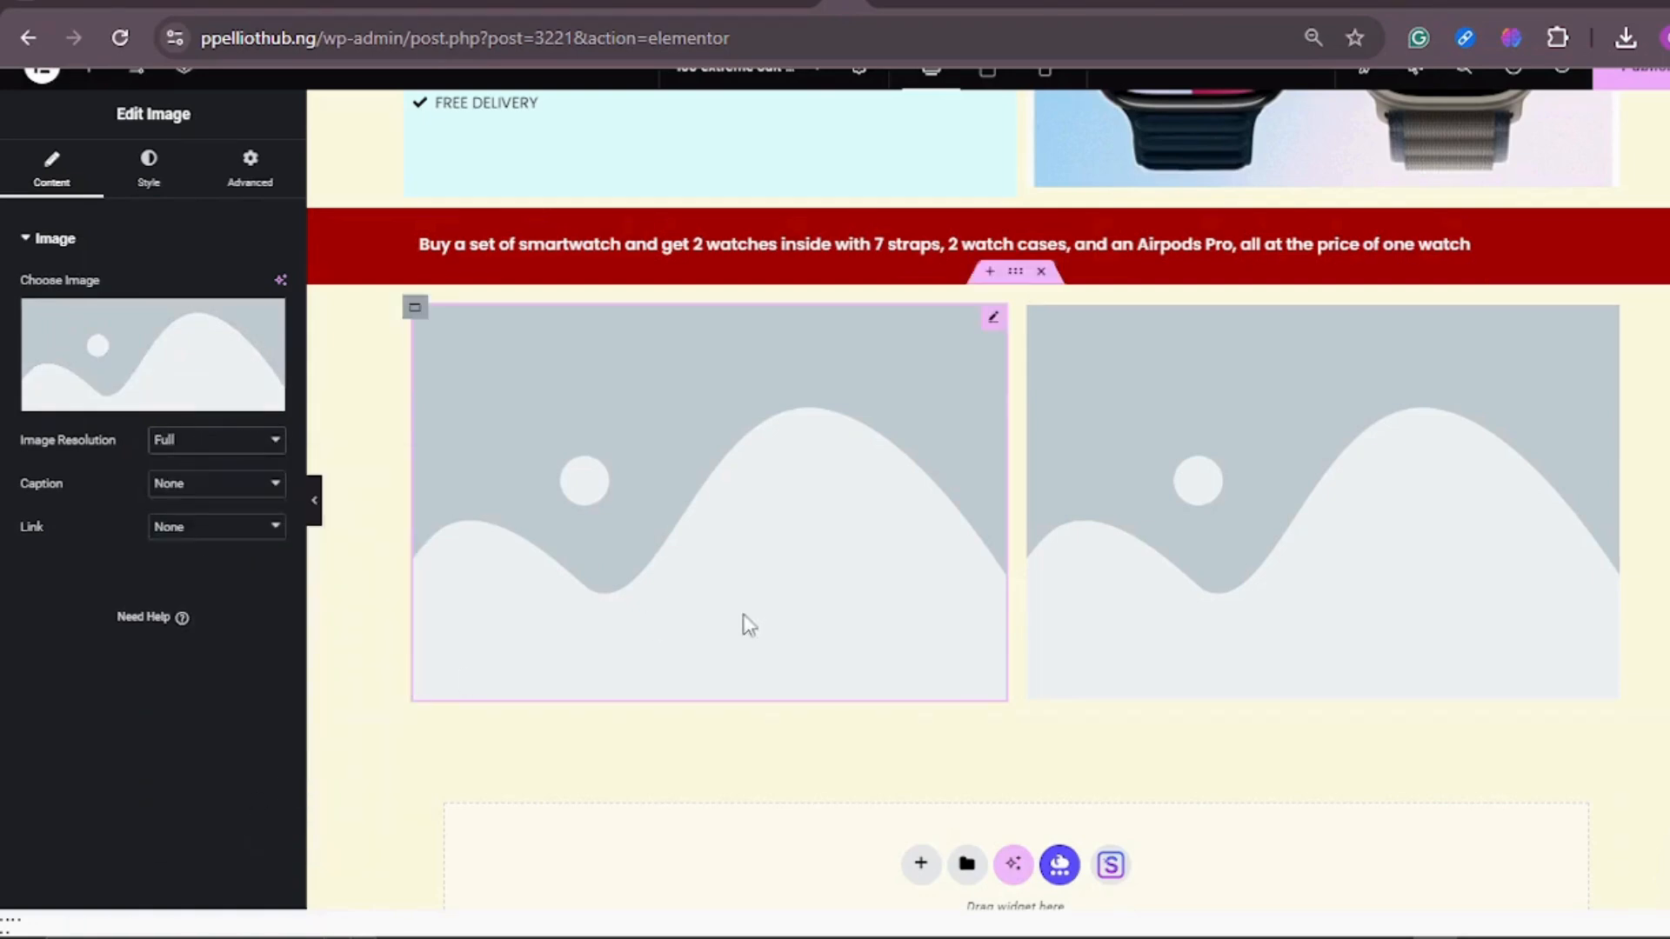
pyautogui.click(1176, 499)
pyautogui.click(190, 443)
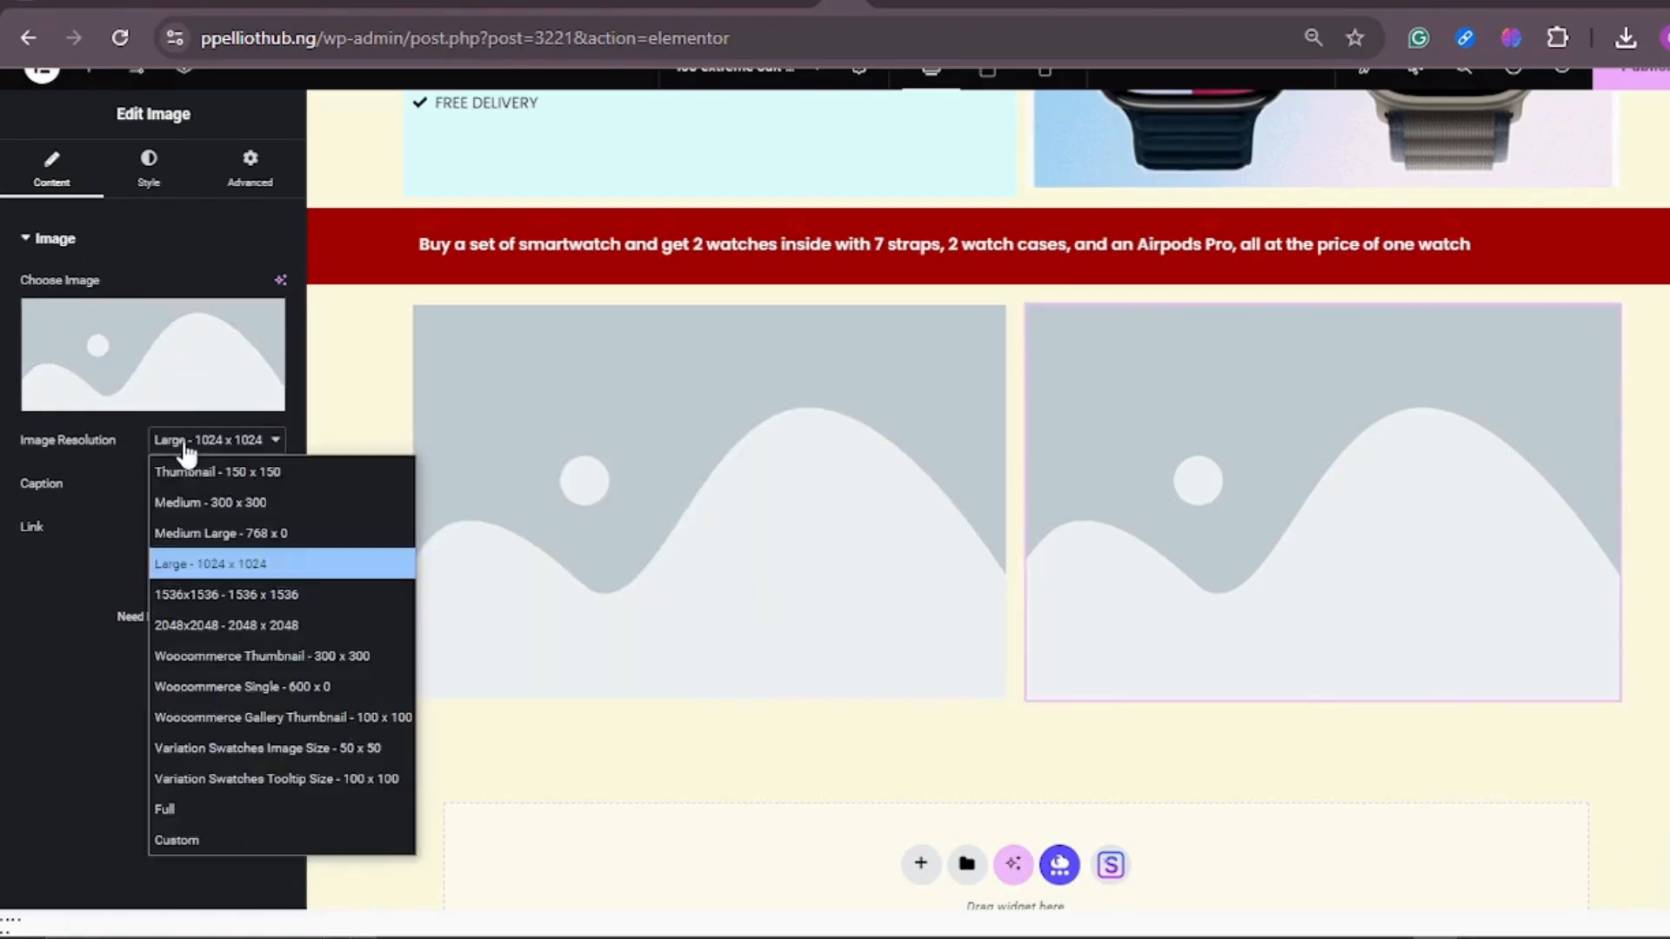
pyautogui.click(198, 802)
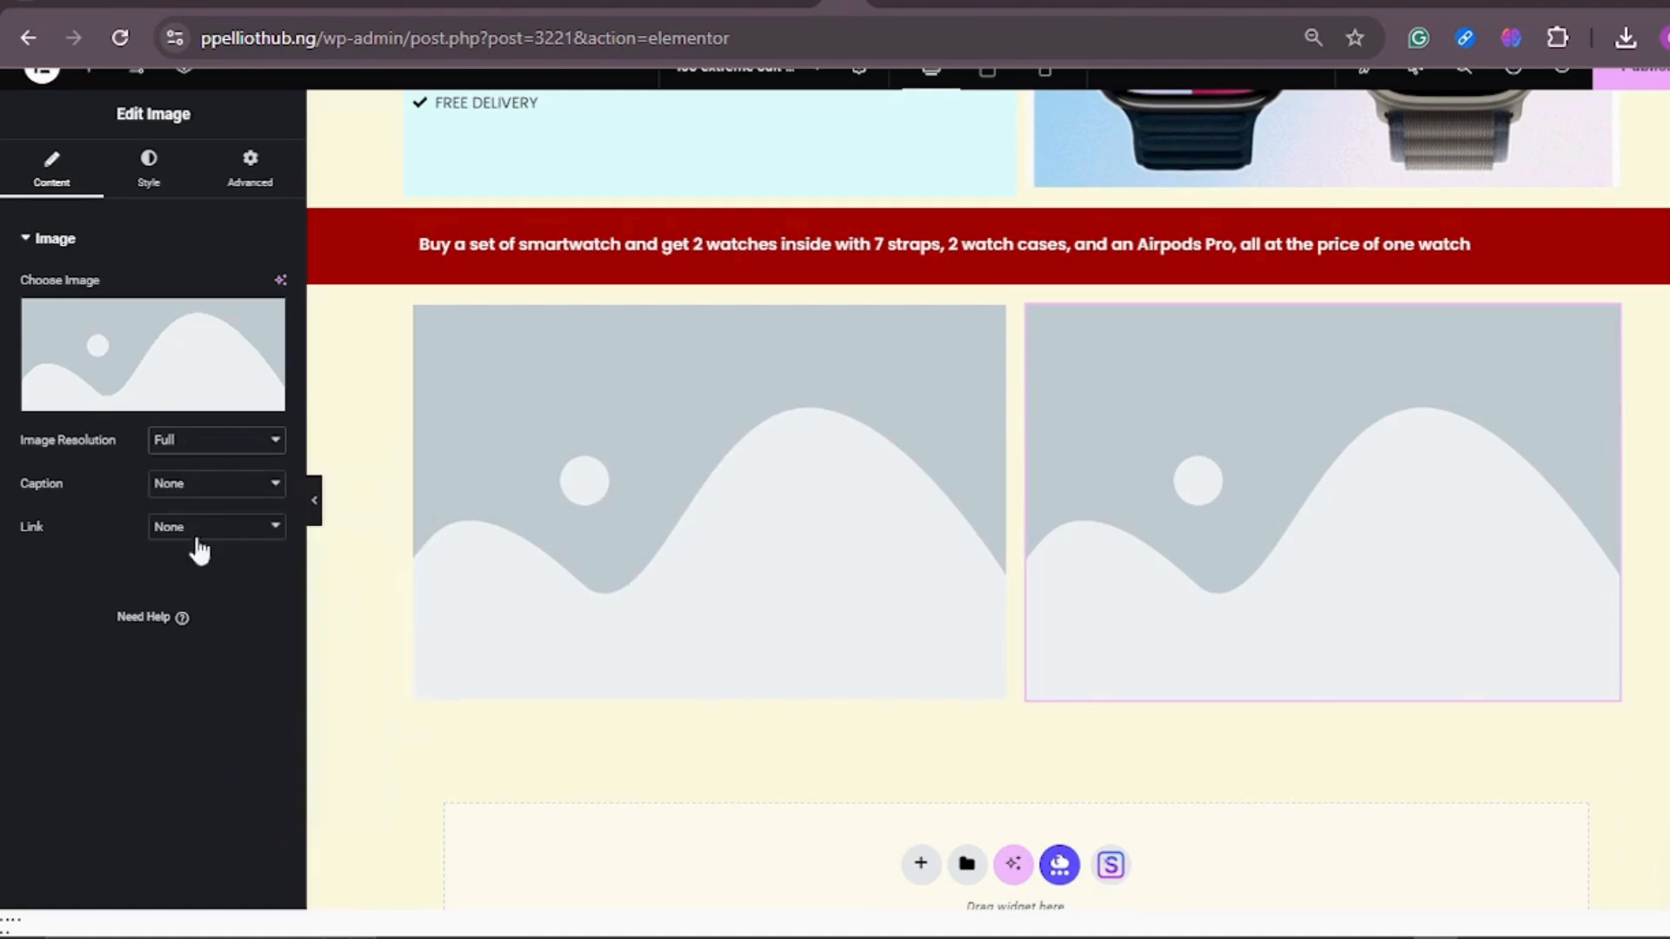
# Step: Upload the smartwatch-on-wrist photo and IMG_5066-e1732123706580.jpg from Downloads, and use the wrist photo for the right column's image
pyautogui.click(125, 353)
pyautogui.click(315, 172)
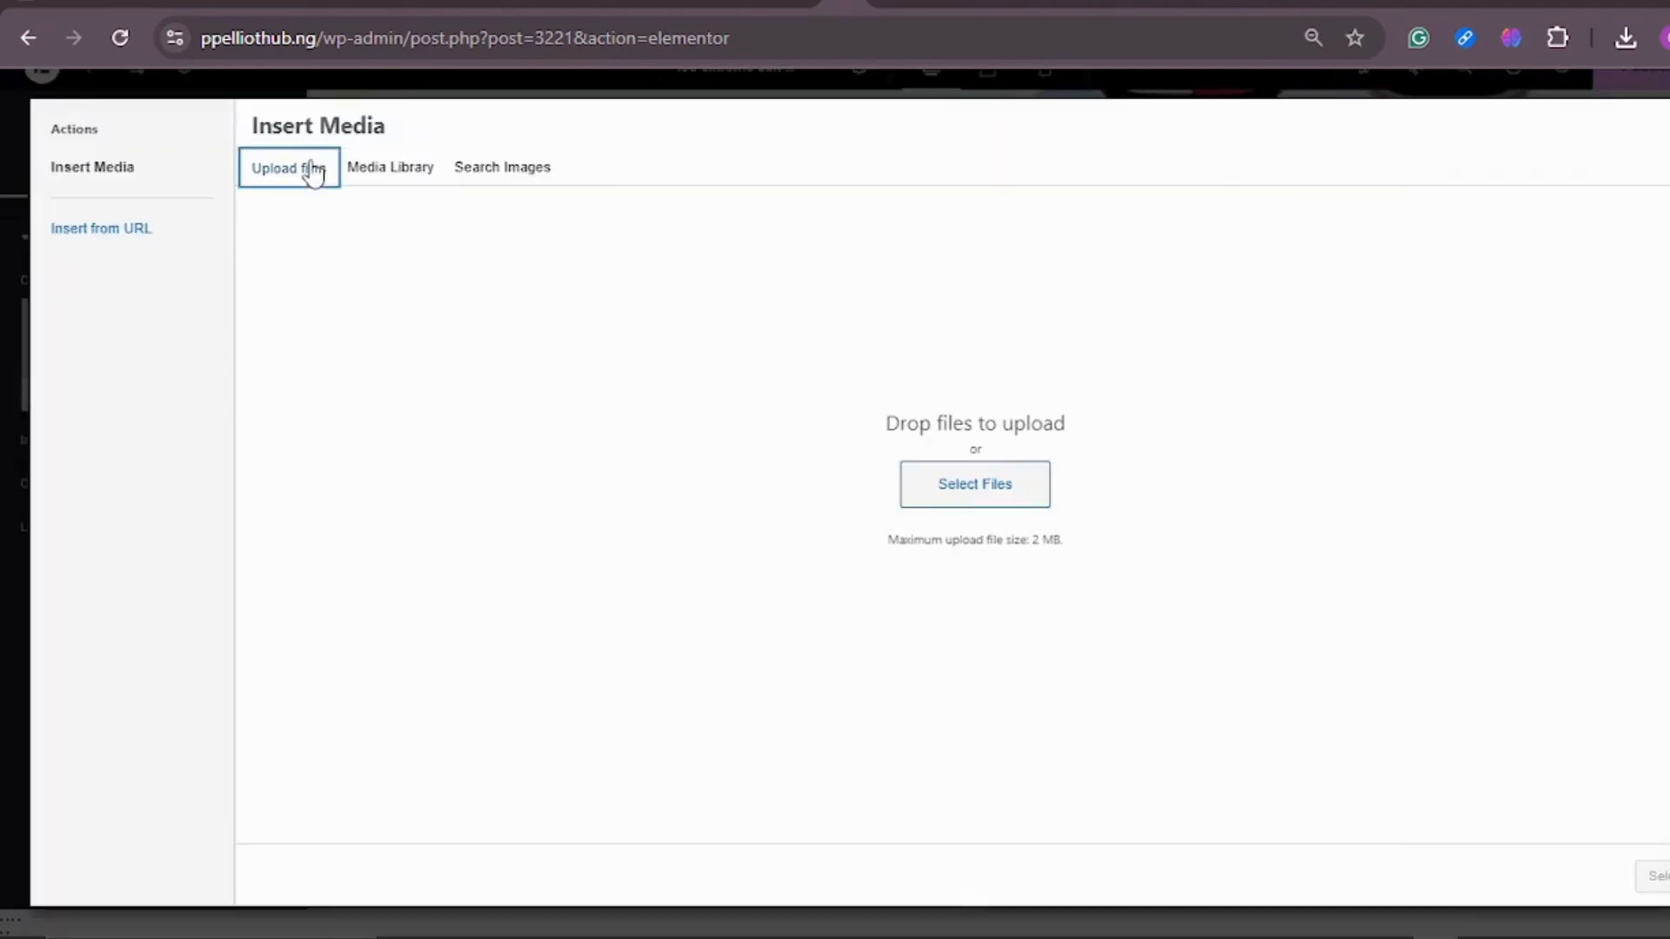
pyautogui.click(961, 496)
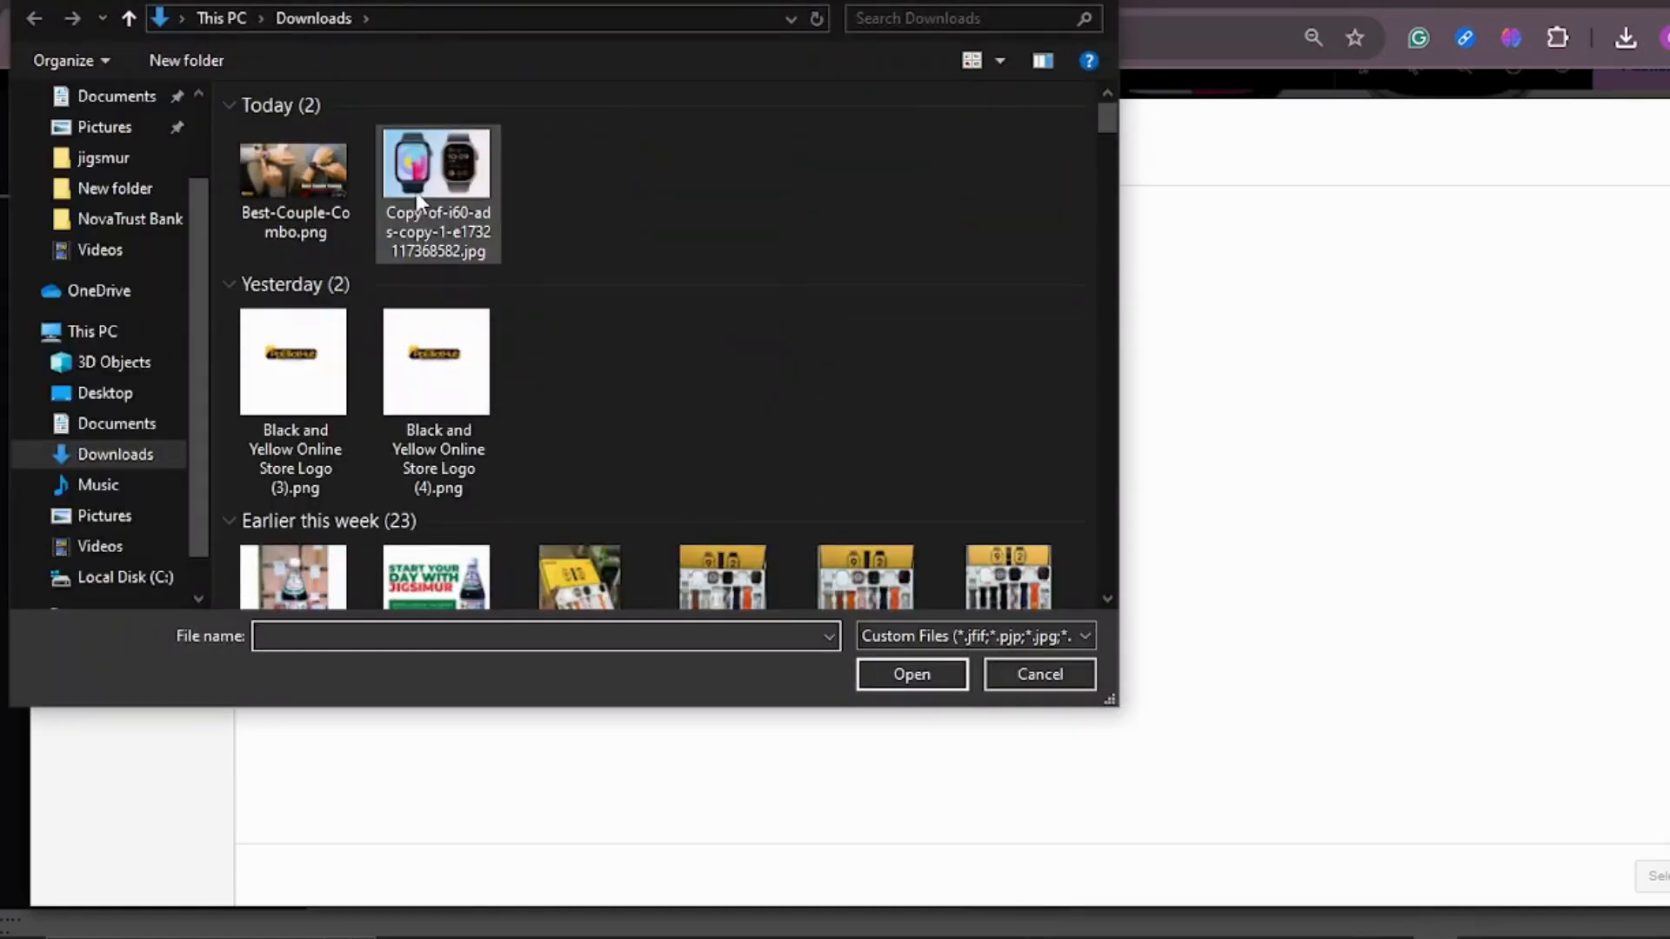
pyautogui.click(294, 200)
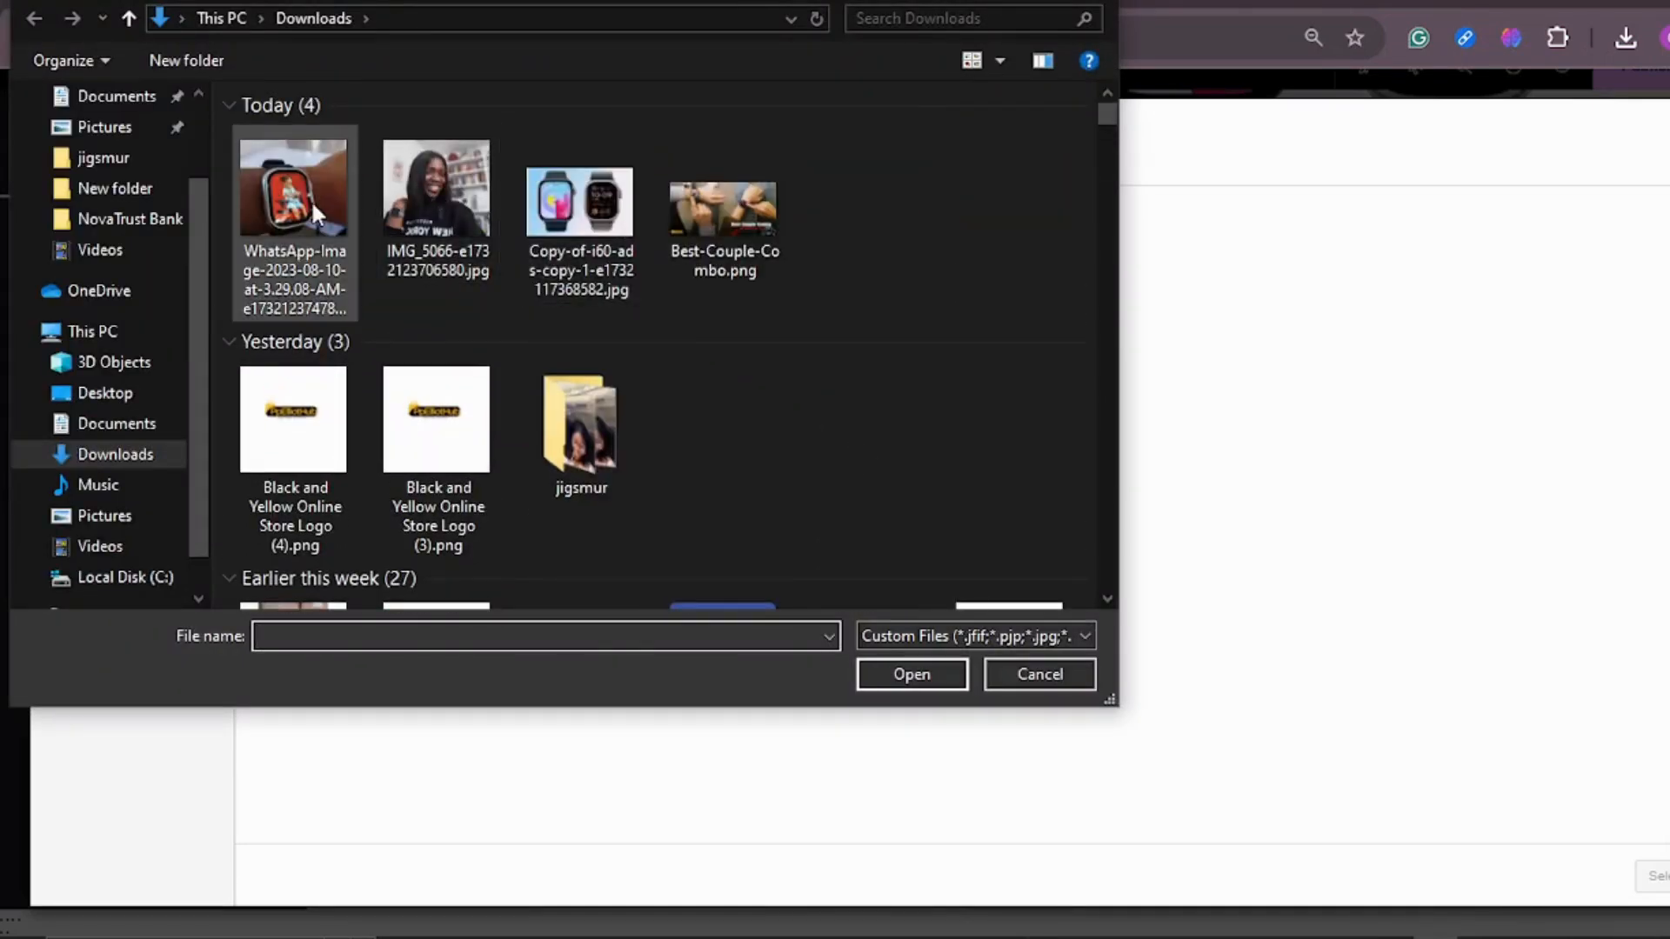
pyautogui.keyDown('ctrl'); pyautogui.click(451, 221); pyautogui.keyUp('ctrl')
pyautogui.click(922, 665)
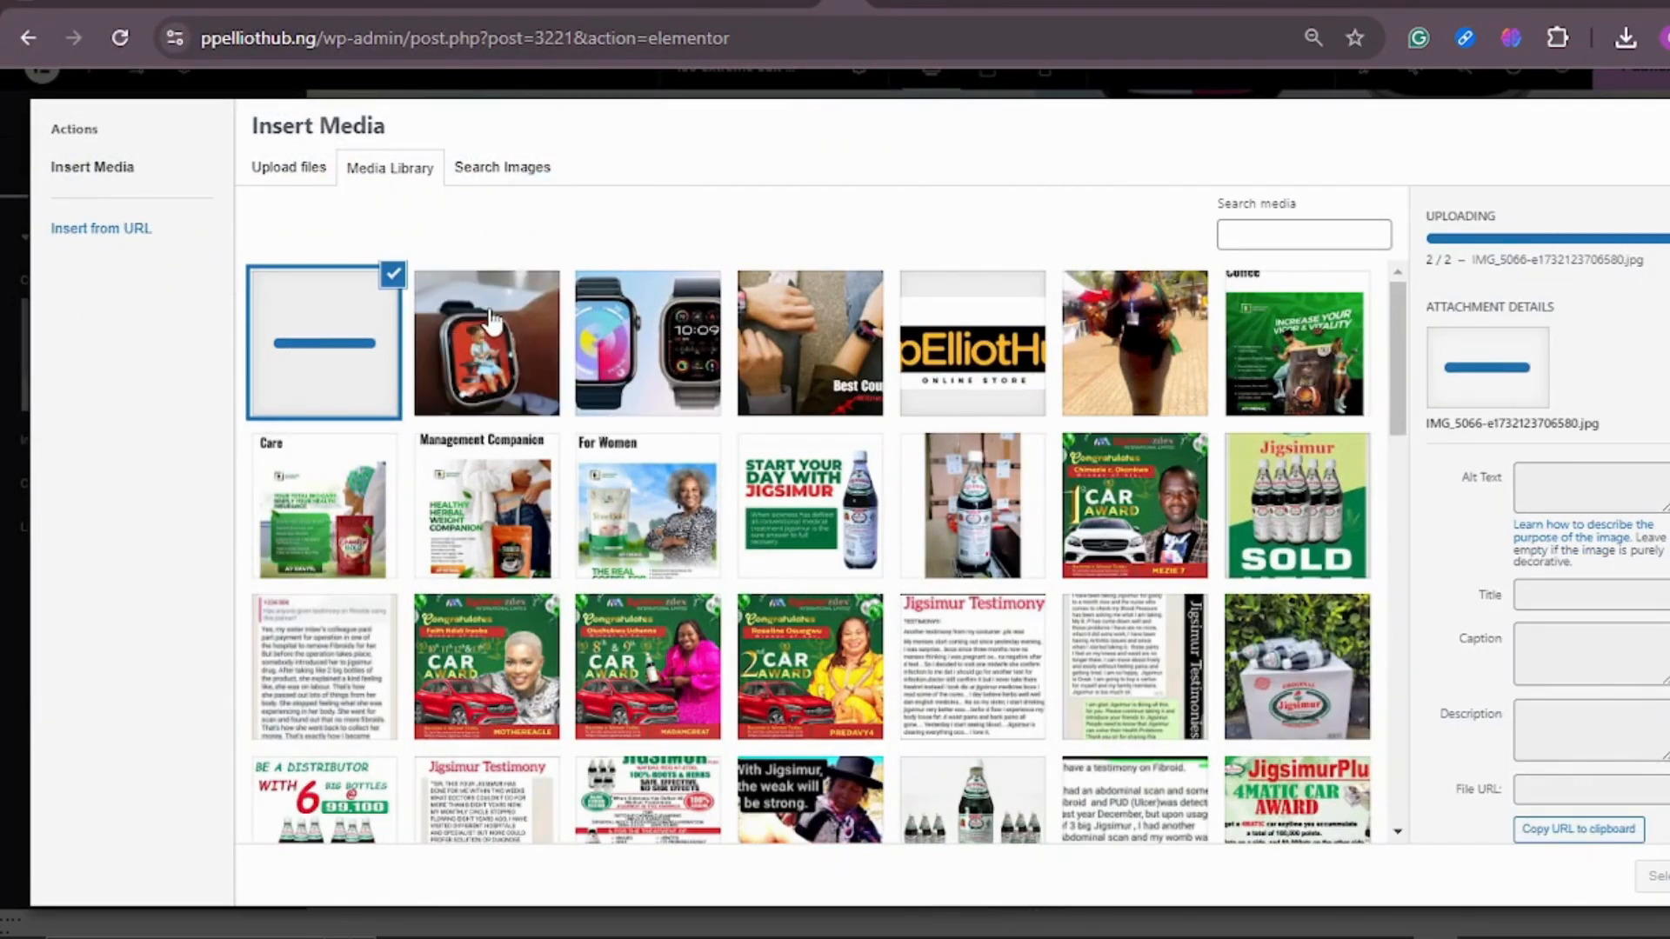
pyautogui.click(508, 369)
pyautogui.click(1660, 880)
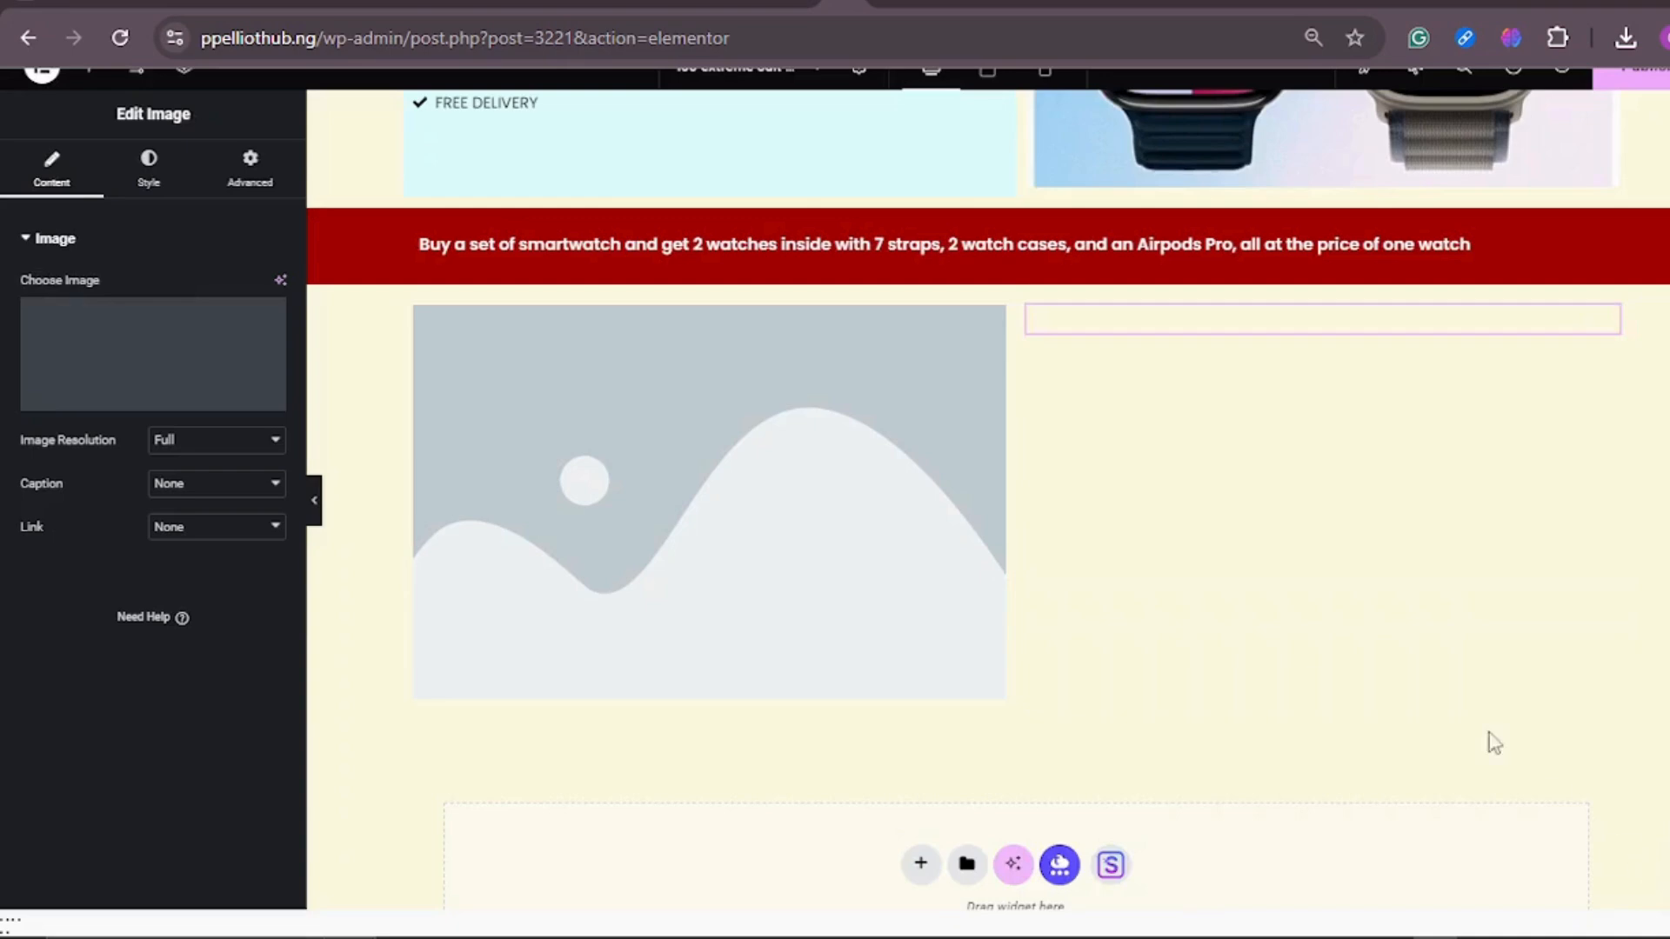
# Step: Set the left column's image to IMG_5066-e1732123706580.jpg from the media library
pyautogui.click(802, 462)
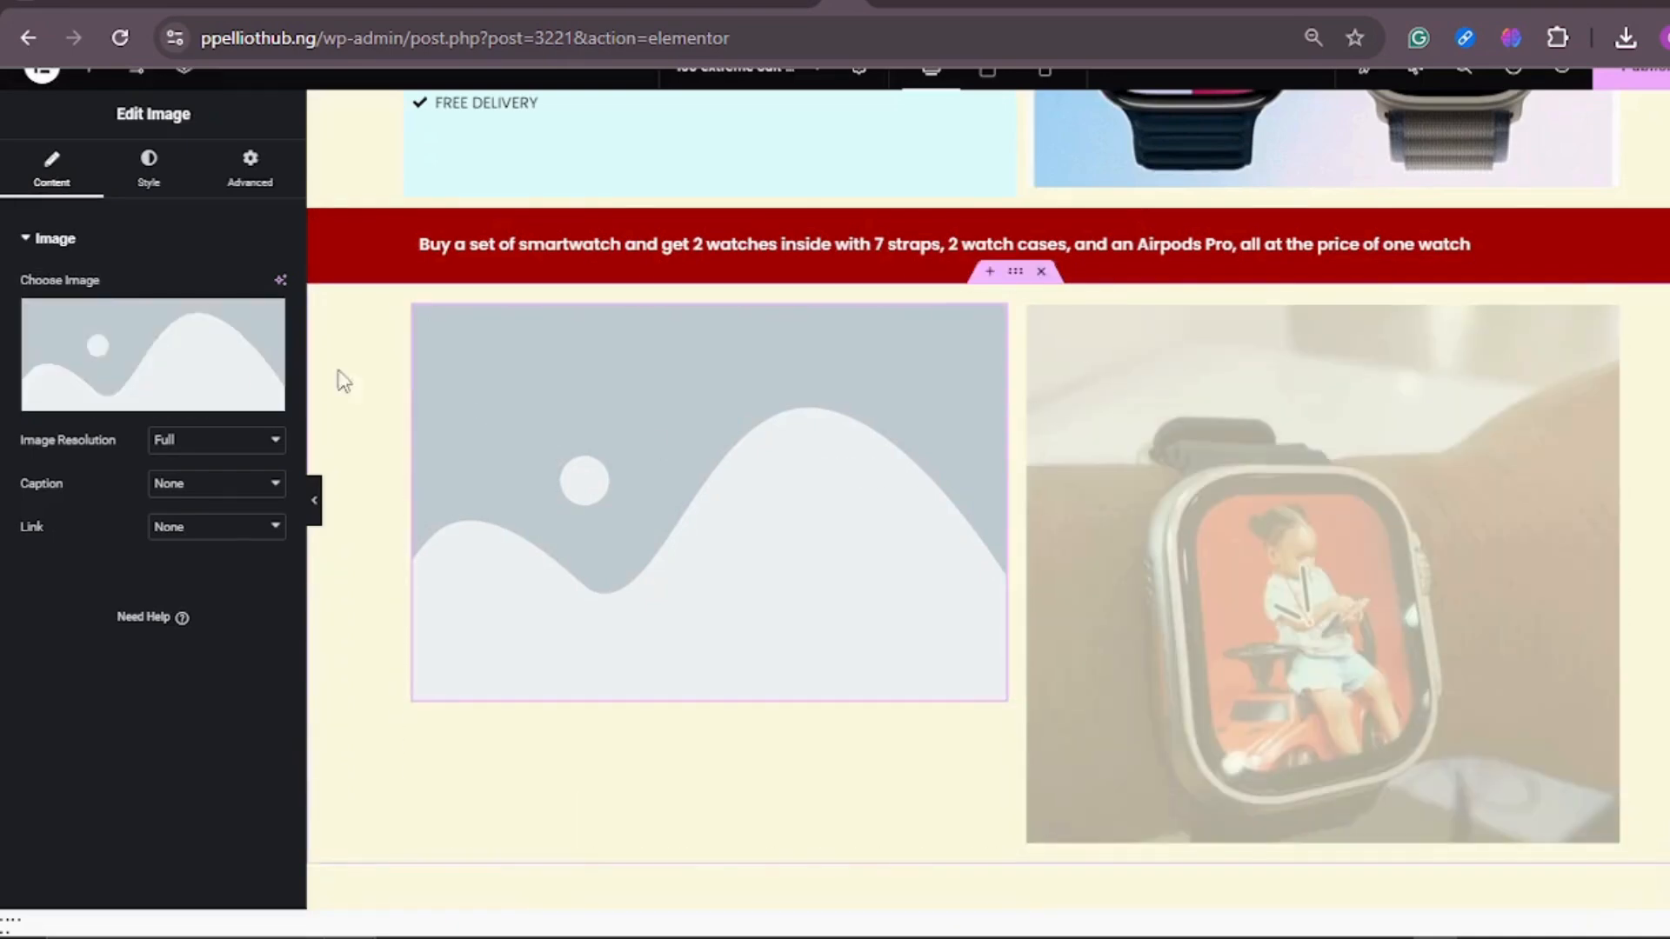
pyautogui.click(162, 361)
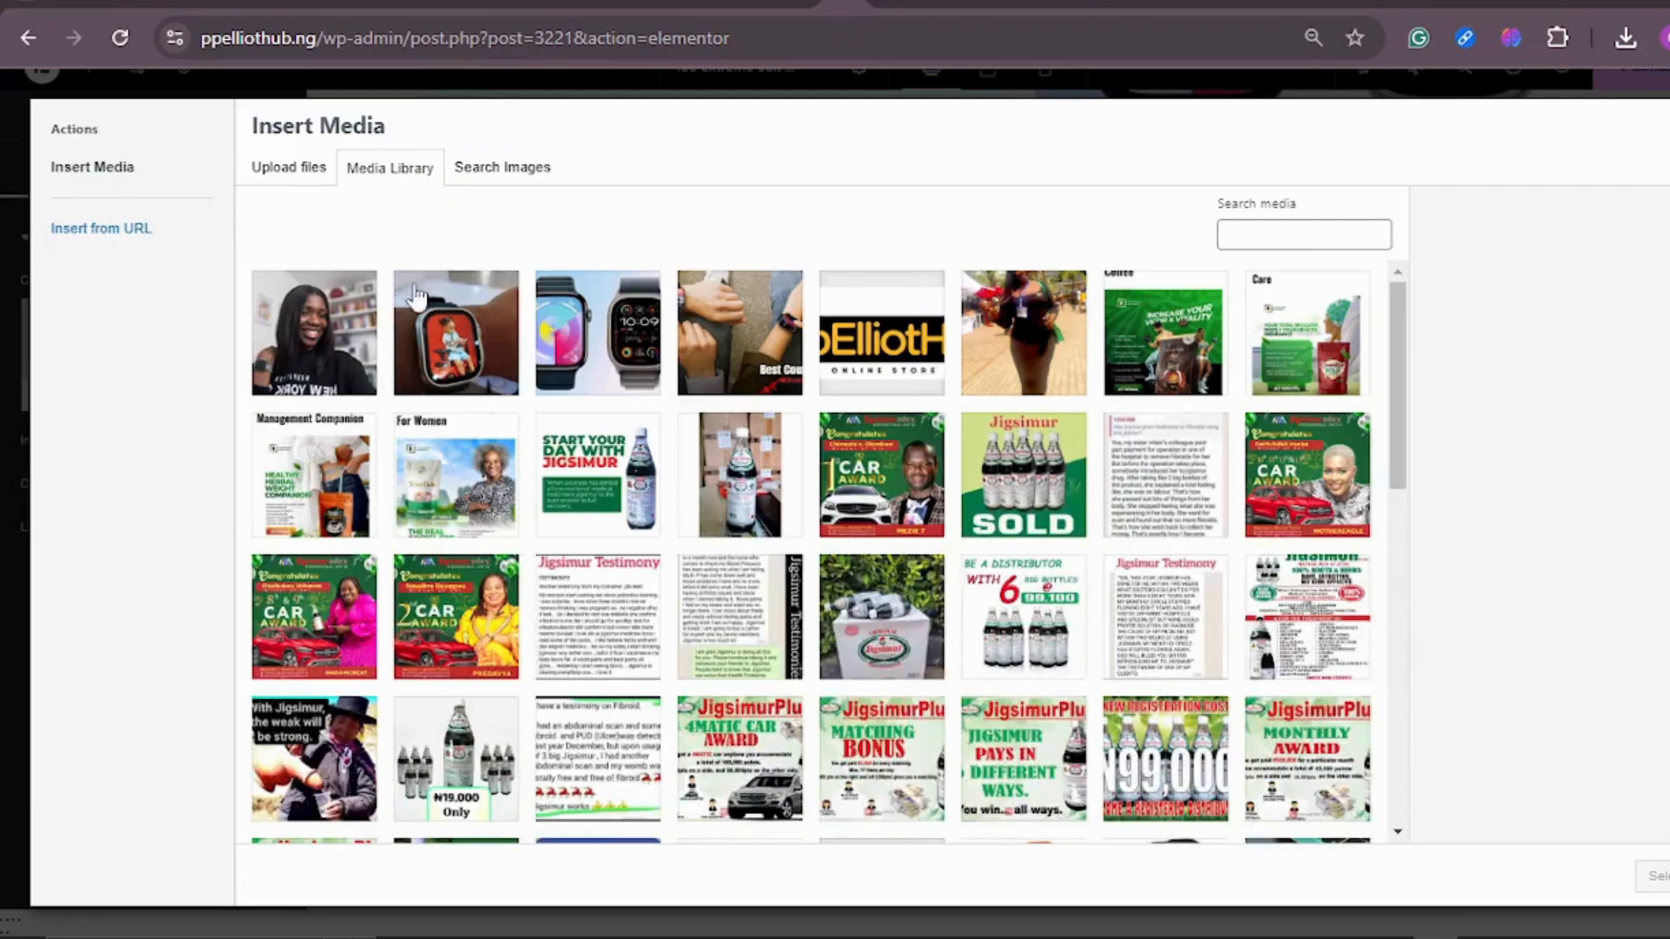
pyautogui.click(349, 322)
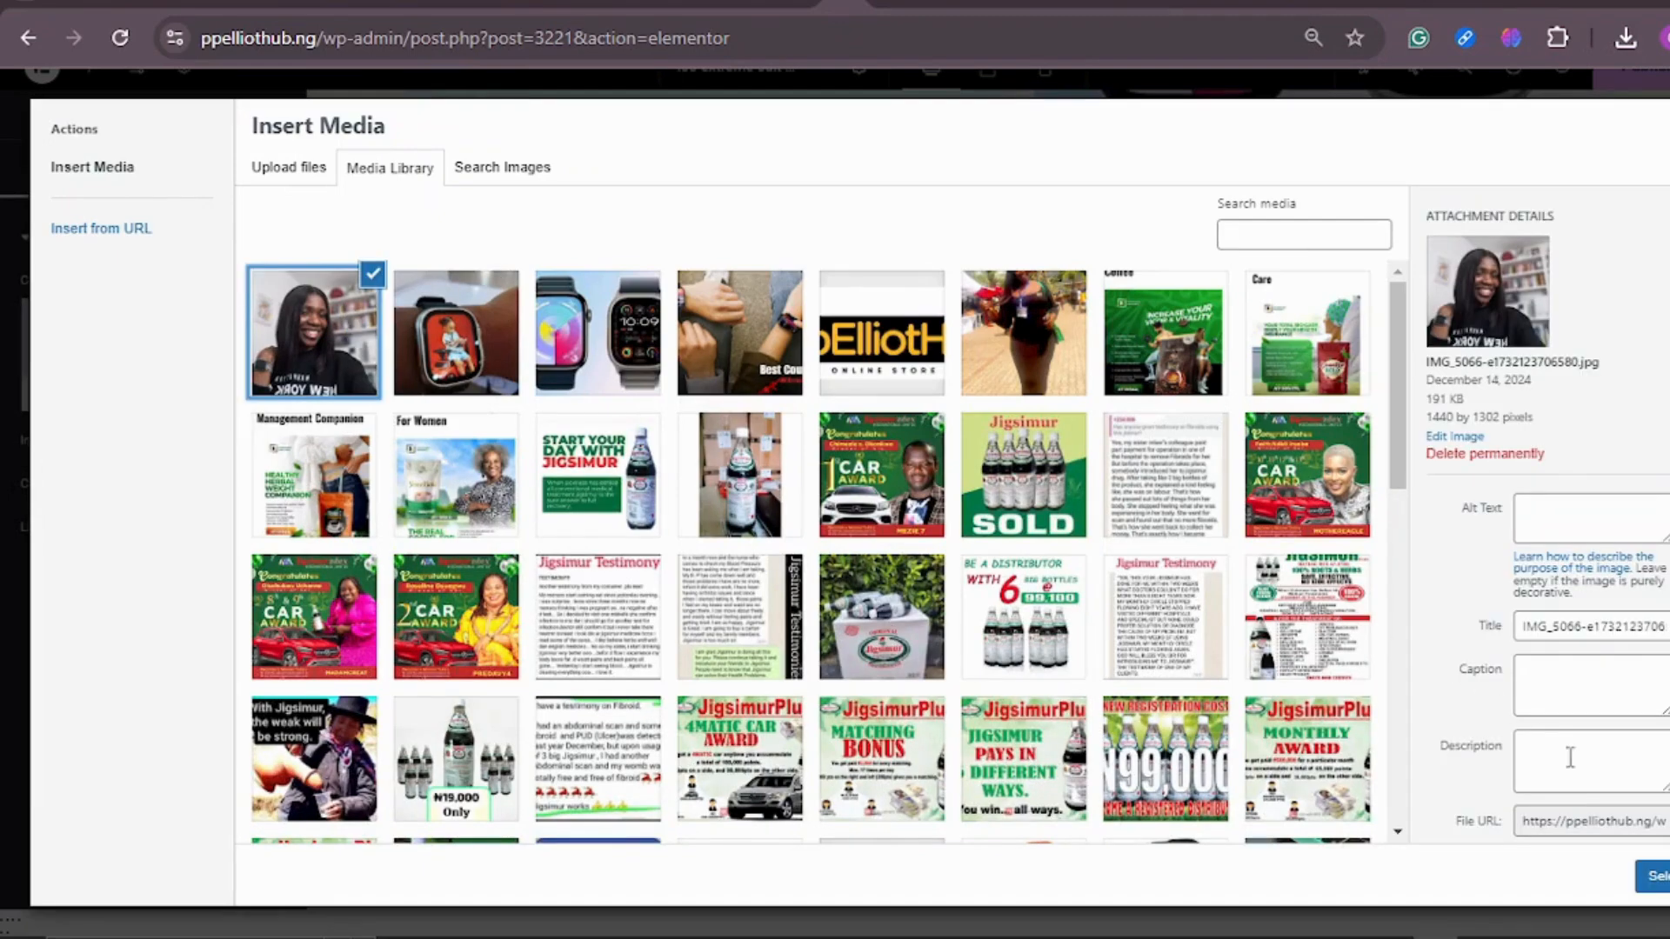
pyautogui.click(1655, 885)
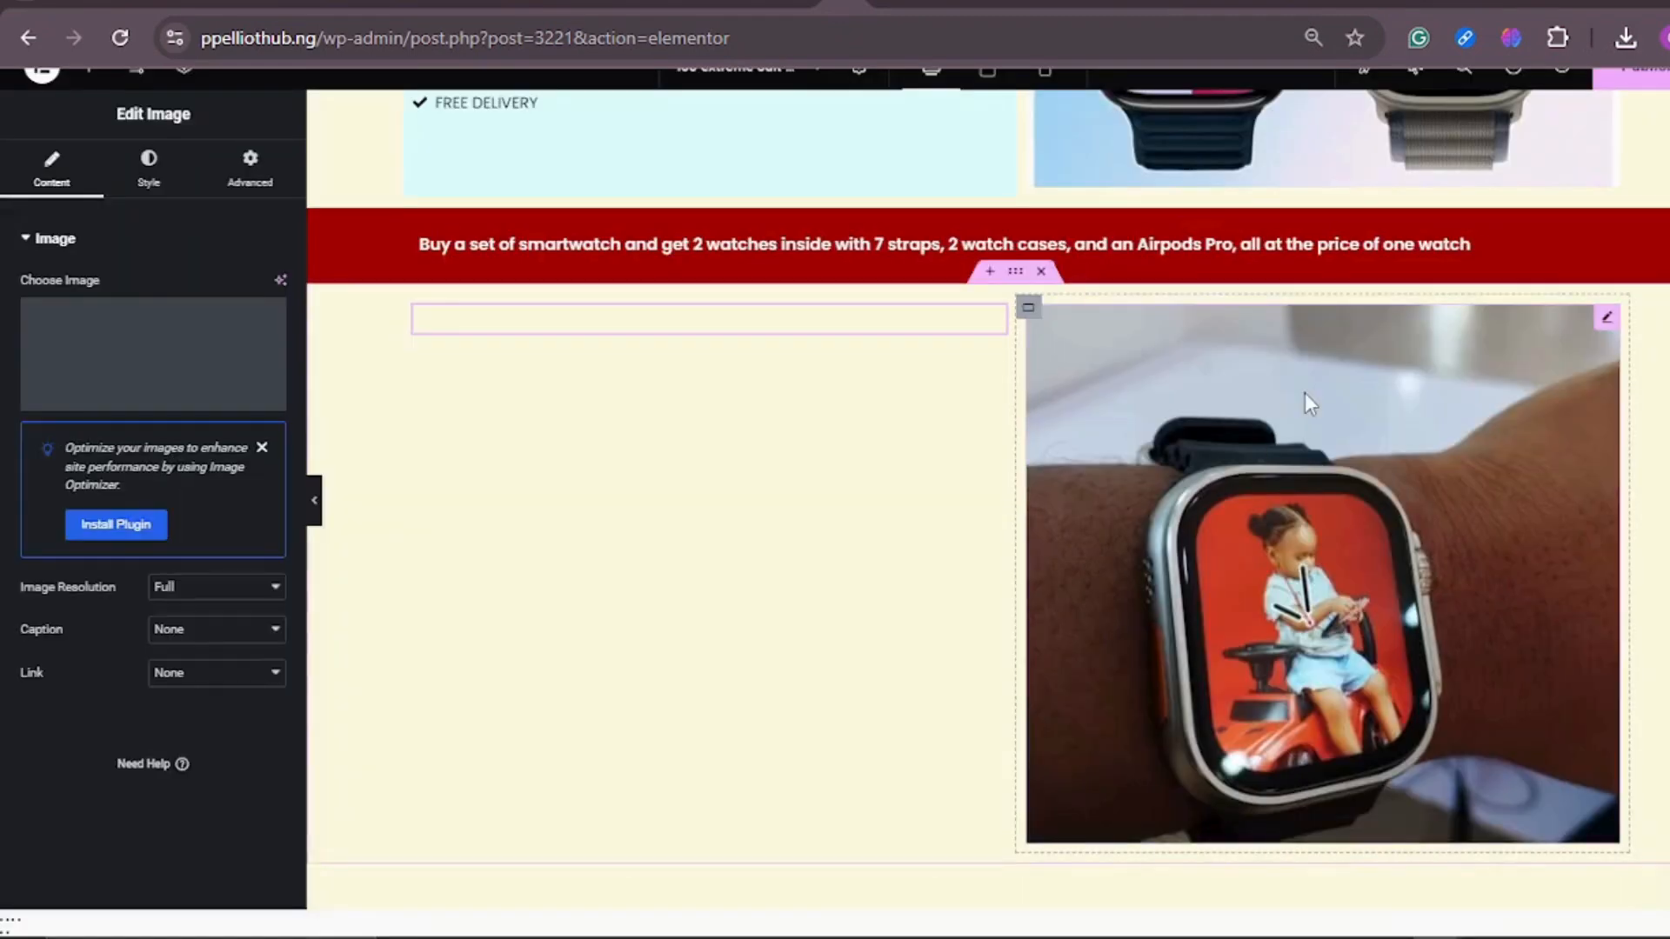
pyautogui.scroll(-3, 1316, 399)
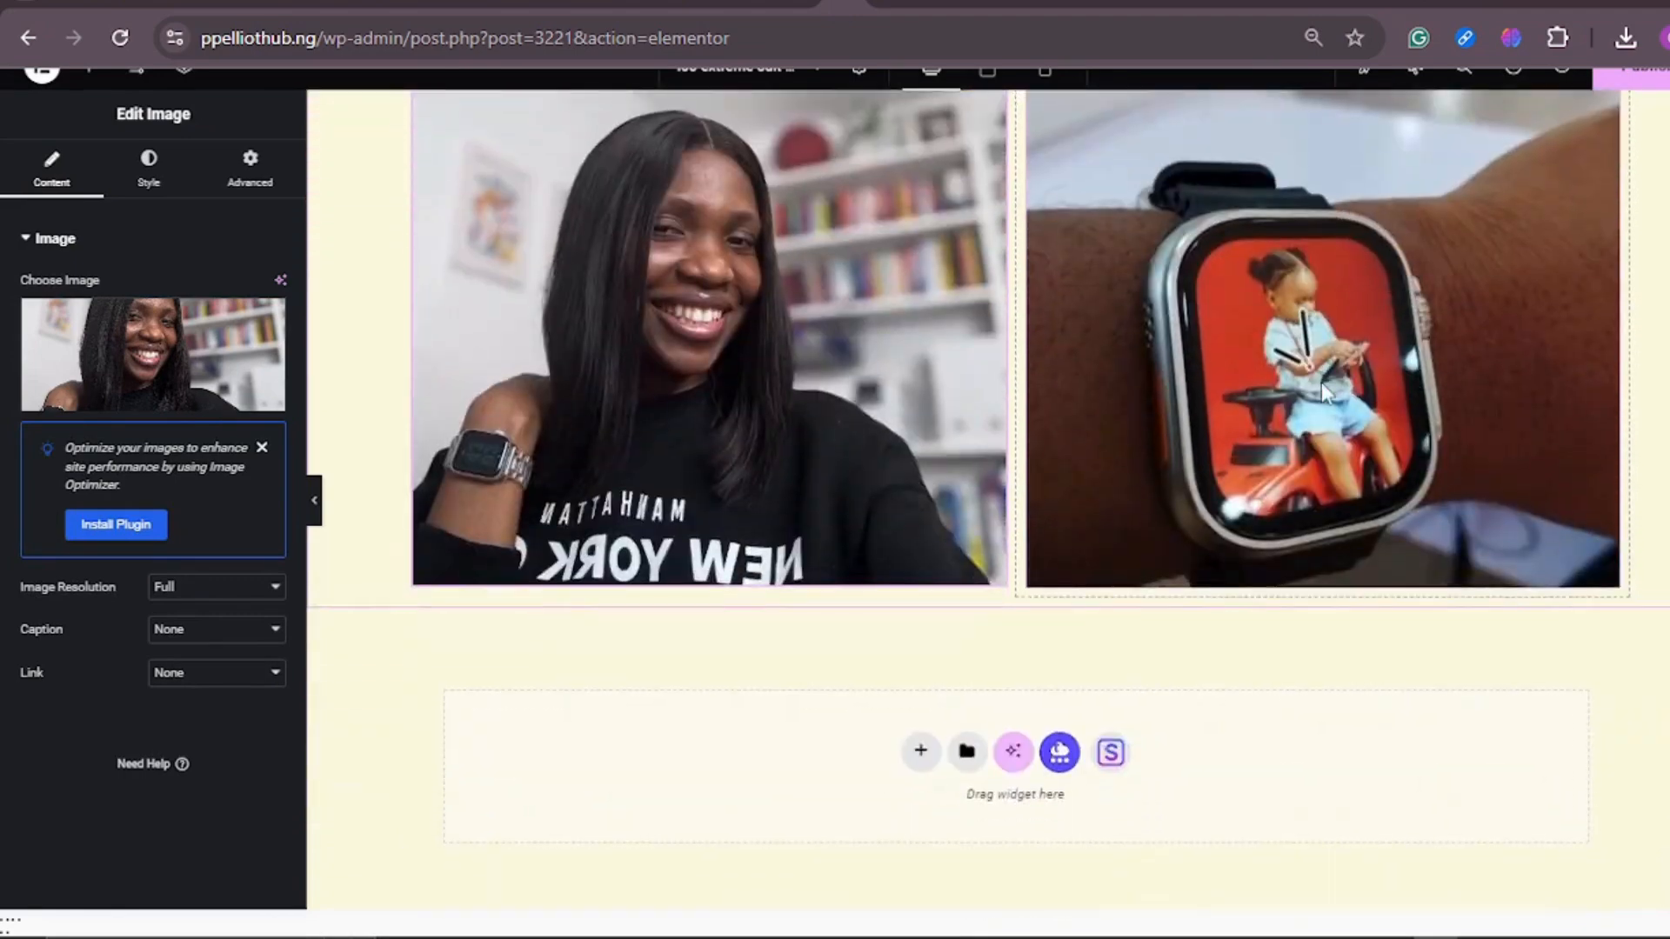
# Step: Preview the page in Mobile Portrait and check the layout from the header down to the new photos
pyautogui.scroll(9, 1322, 383)
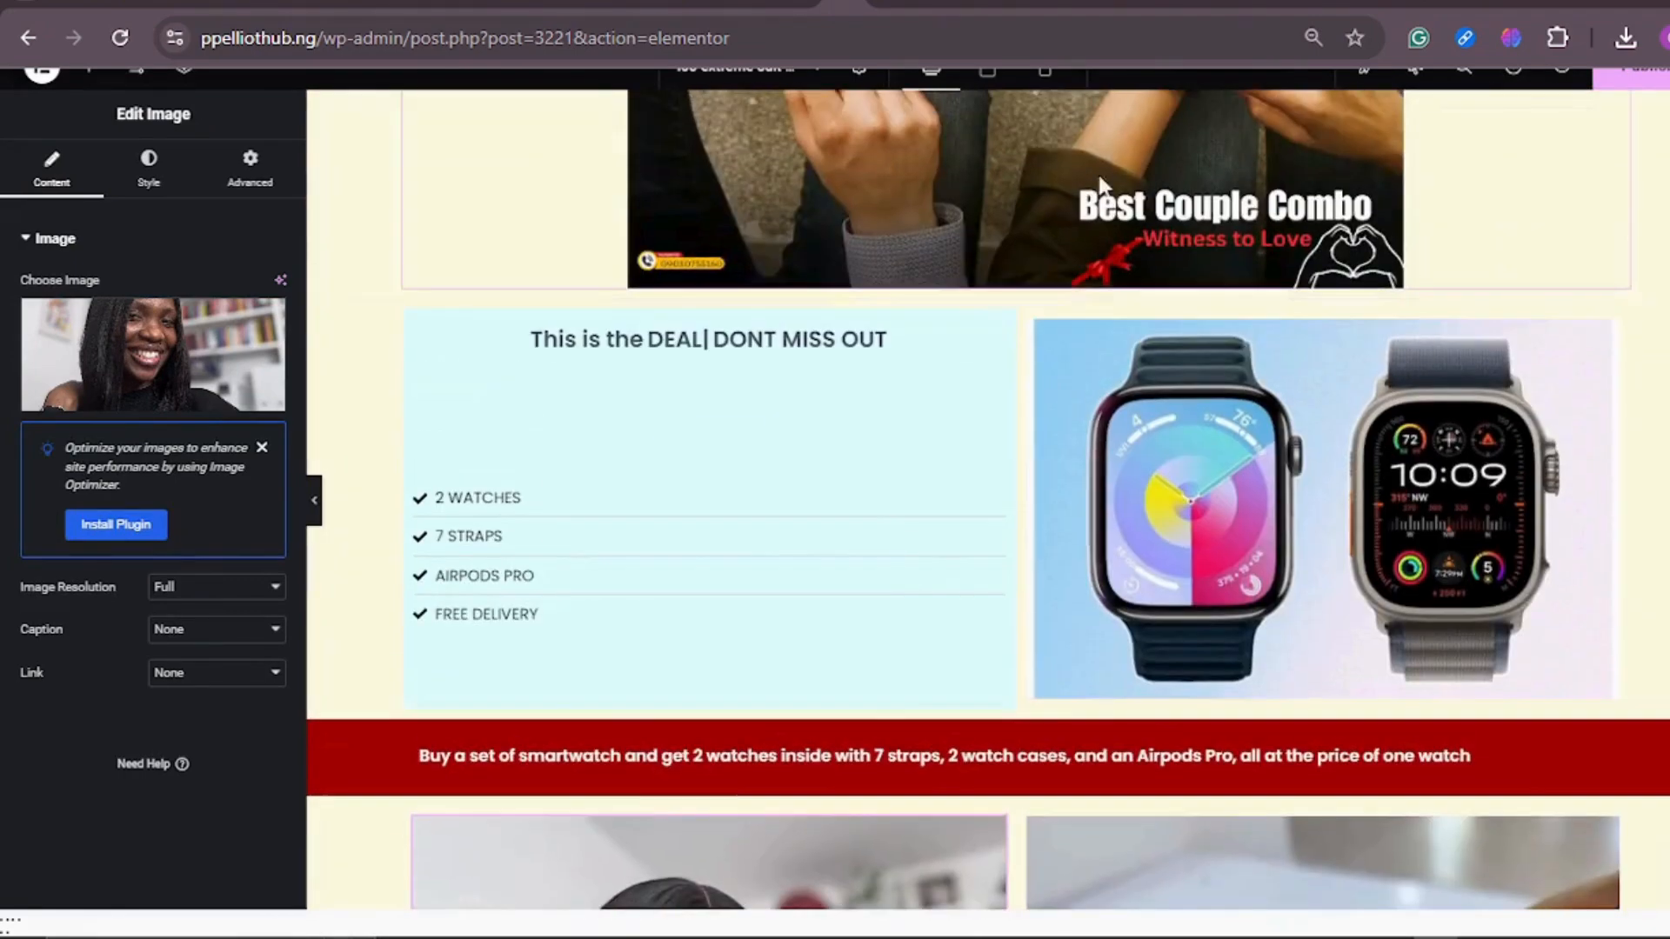
pyautogui.click(1044, 78)
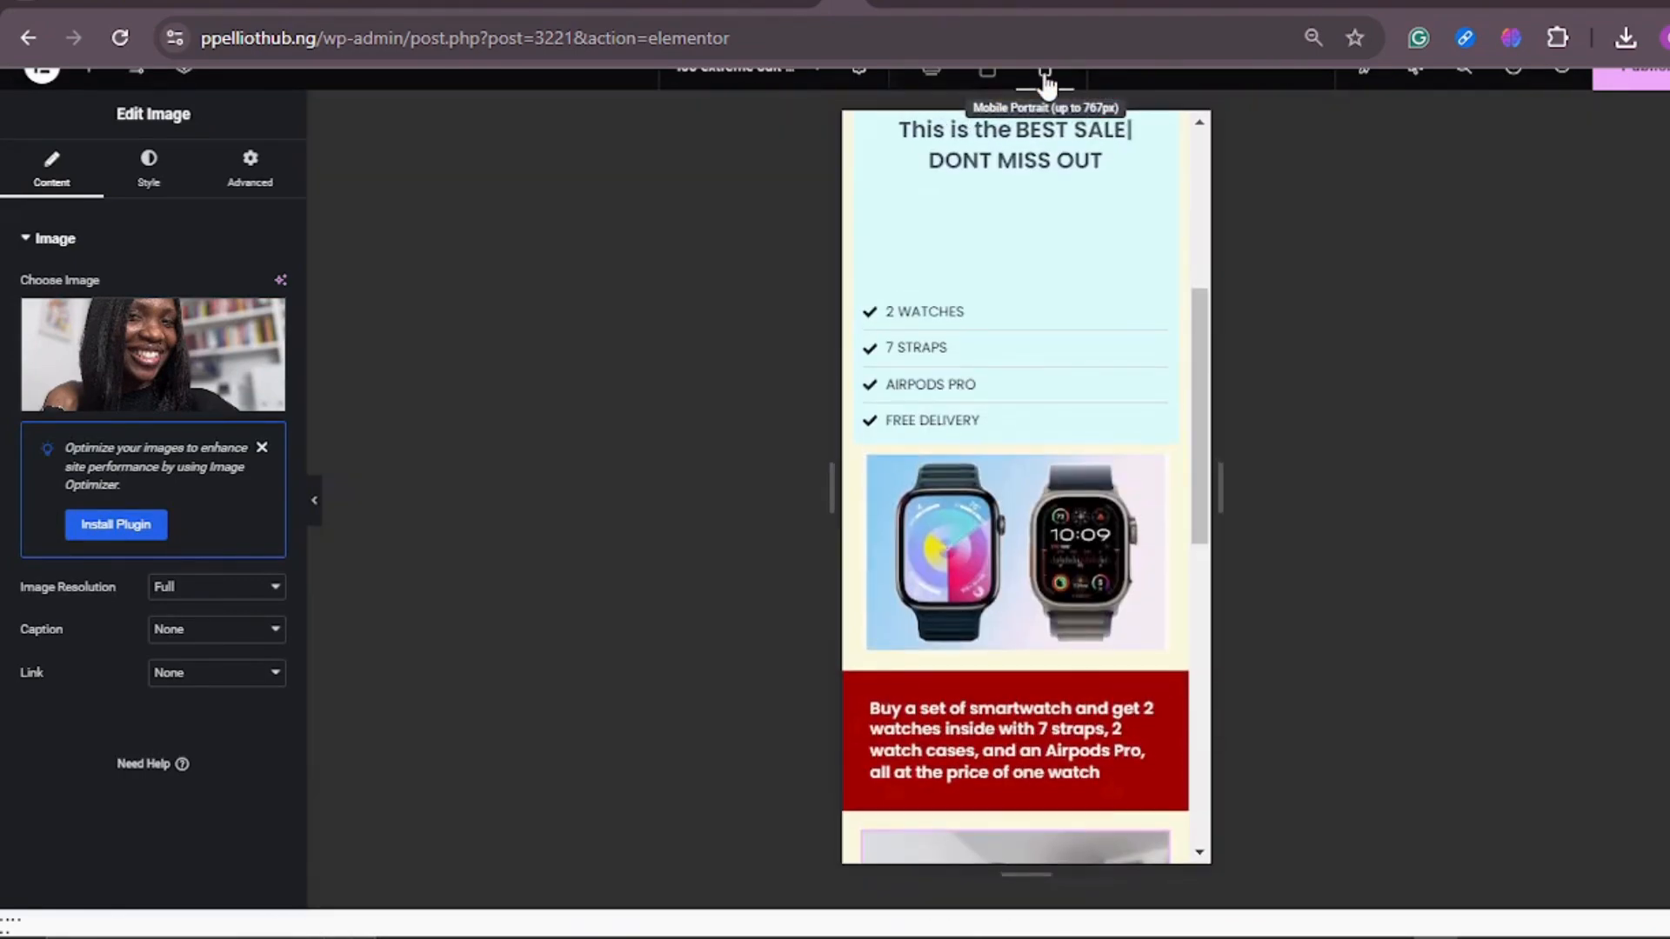
pyautogui.scroll(5, 1131, 264)
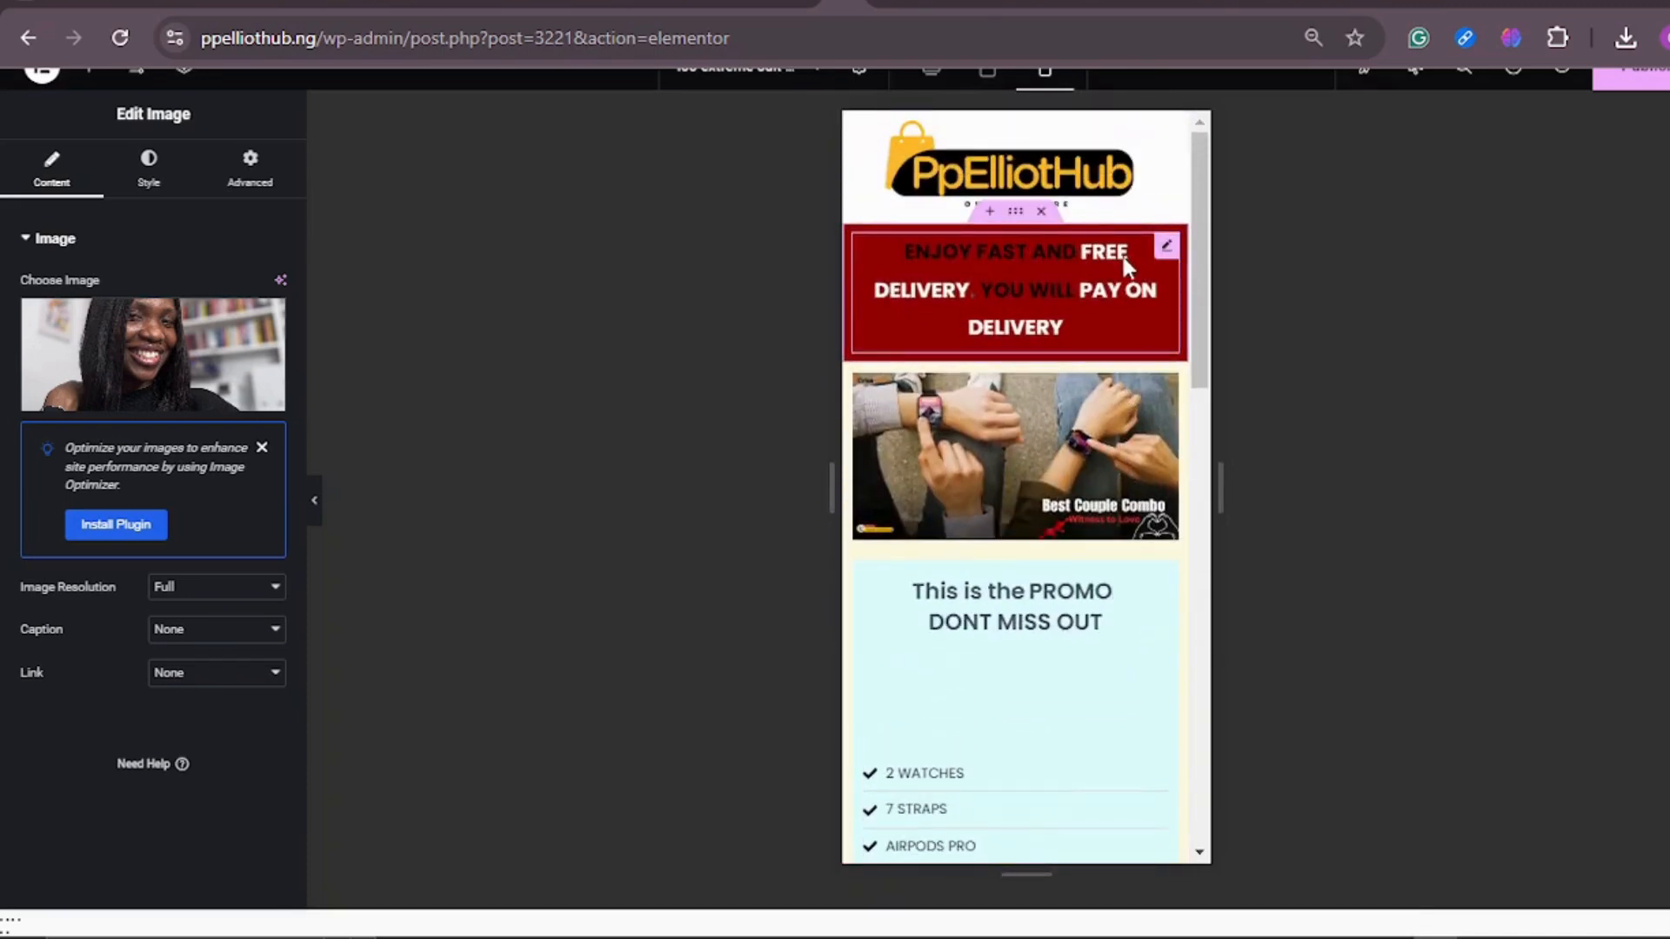
pyautogui.scroll(-4, 1118, 269)
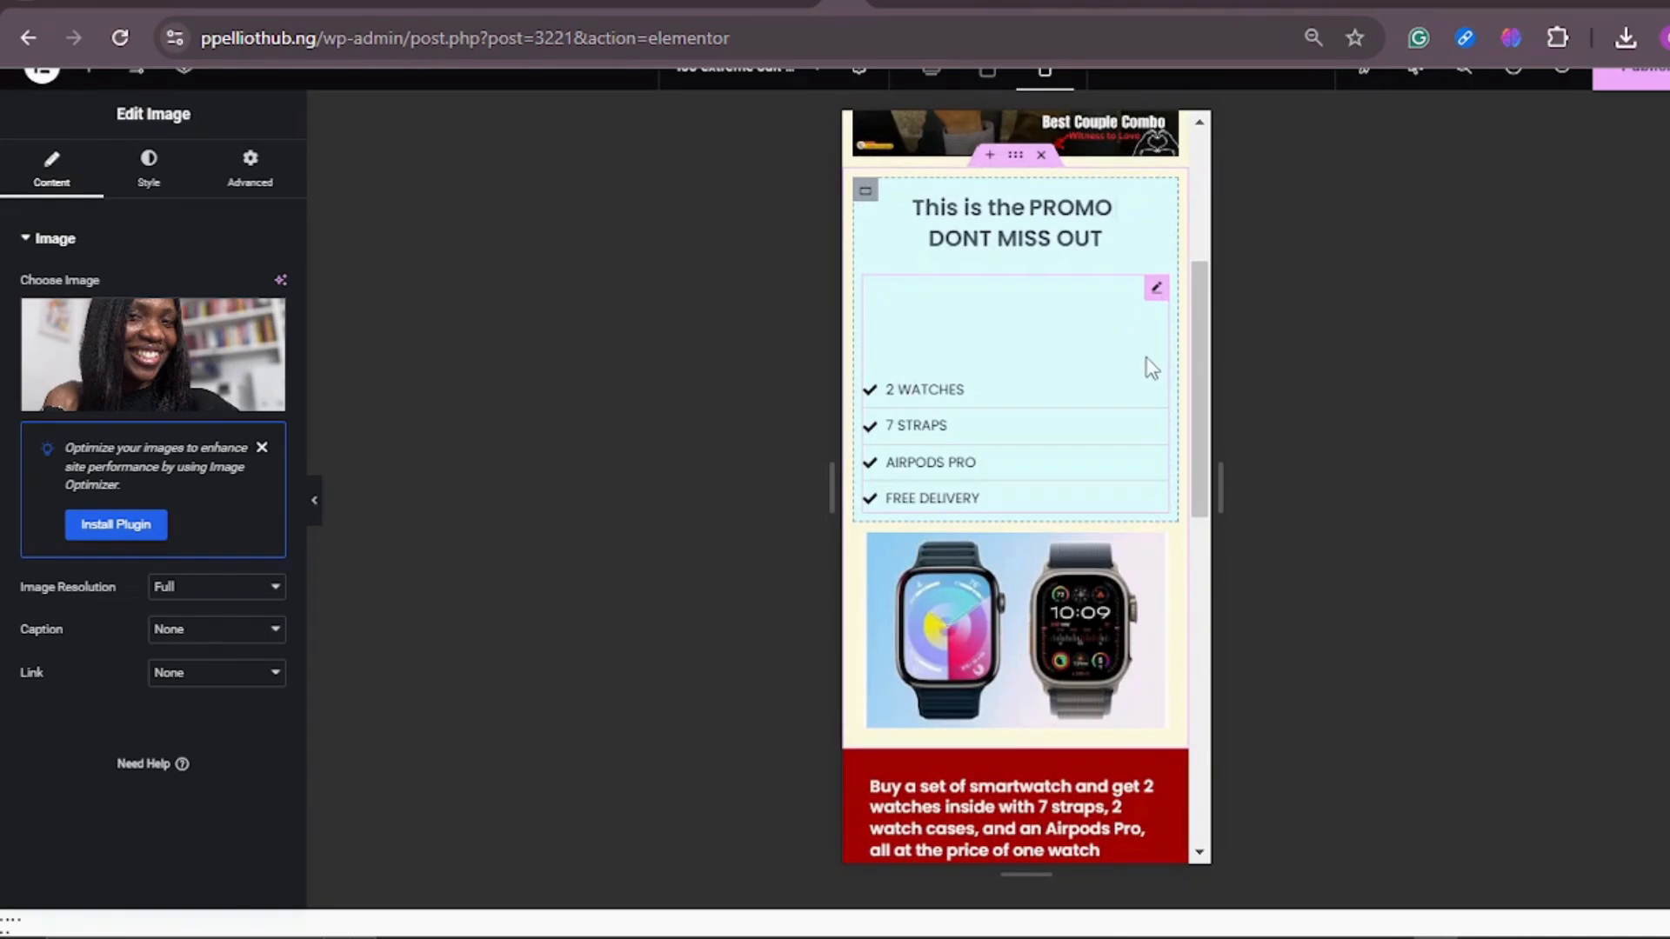
pyautogui.scroll(-4, 1152, 368)
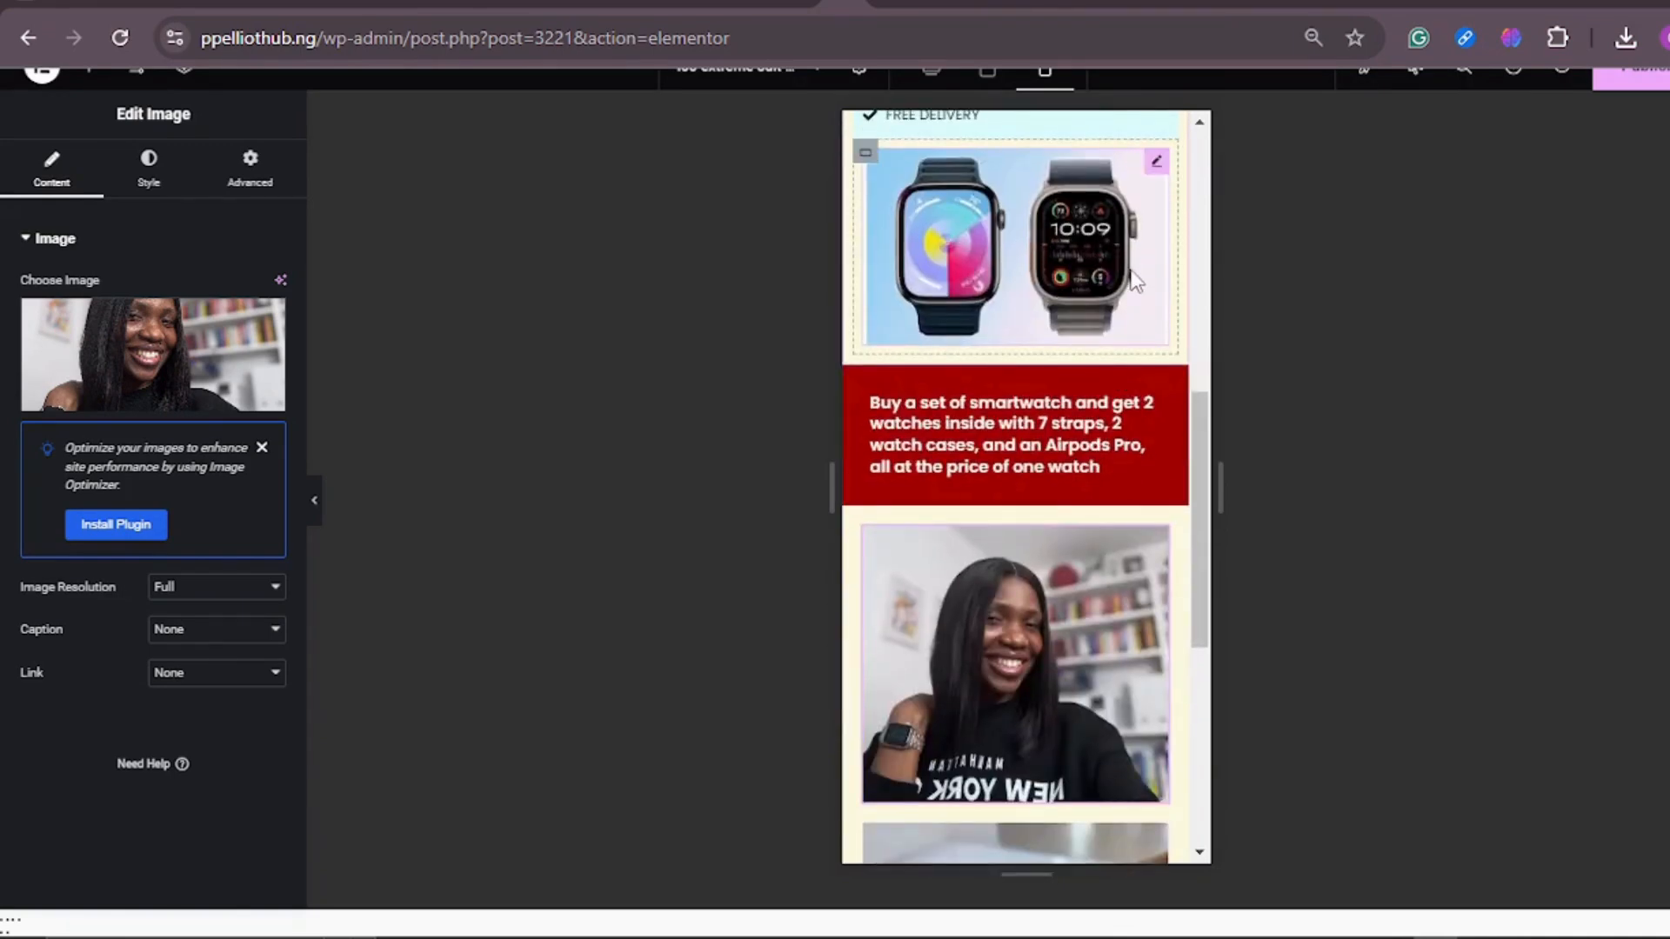
# Step: Review the content width and style settings of the container around the two-watch image in the mobile view
pyautogui.scroll(1, 1155, 389)
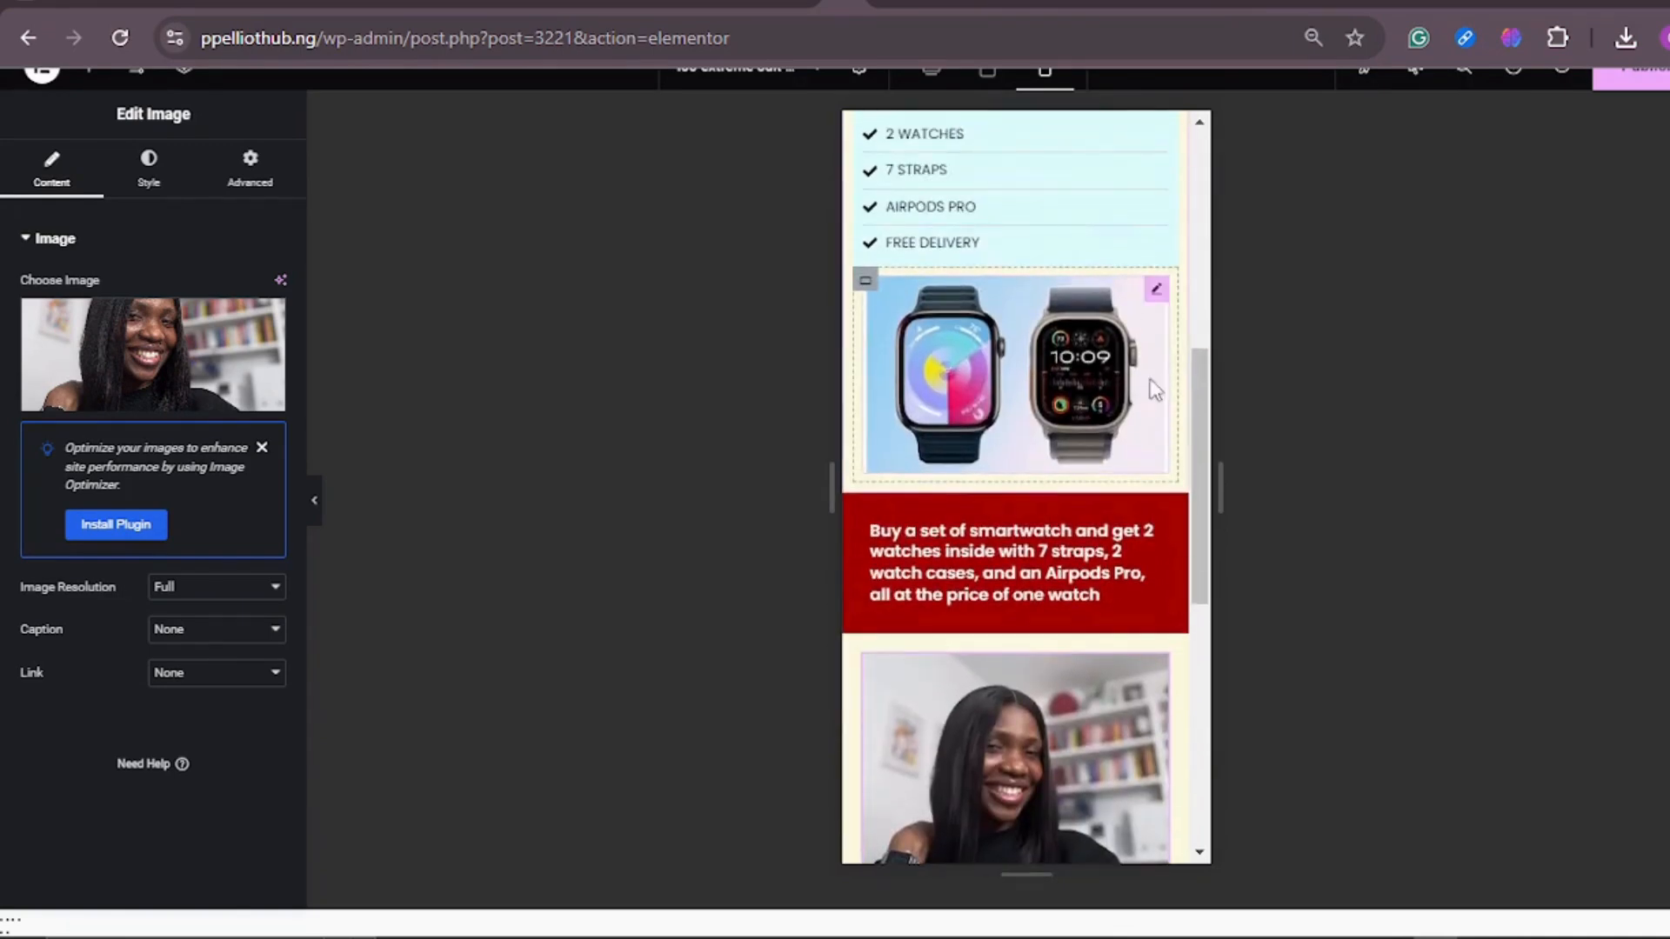
pyautogui.click(865, 282)
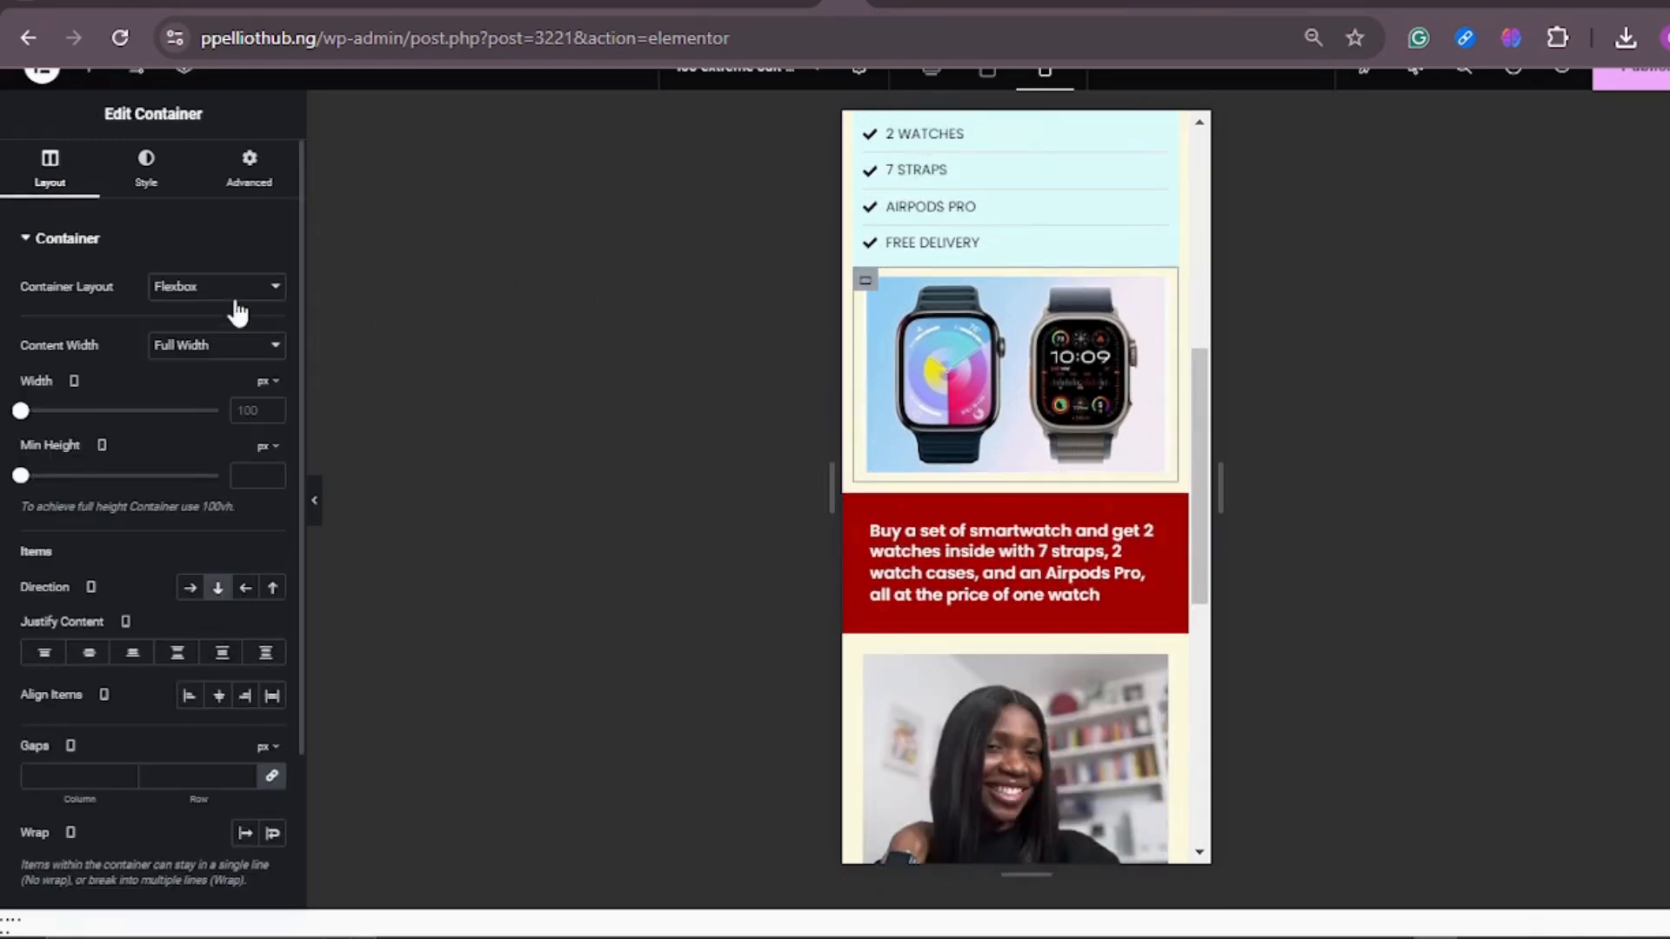
pyautogui.click(210, 345)
pyautogui.click(213, 407)
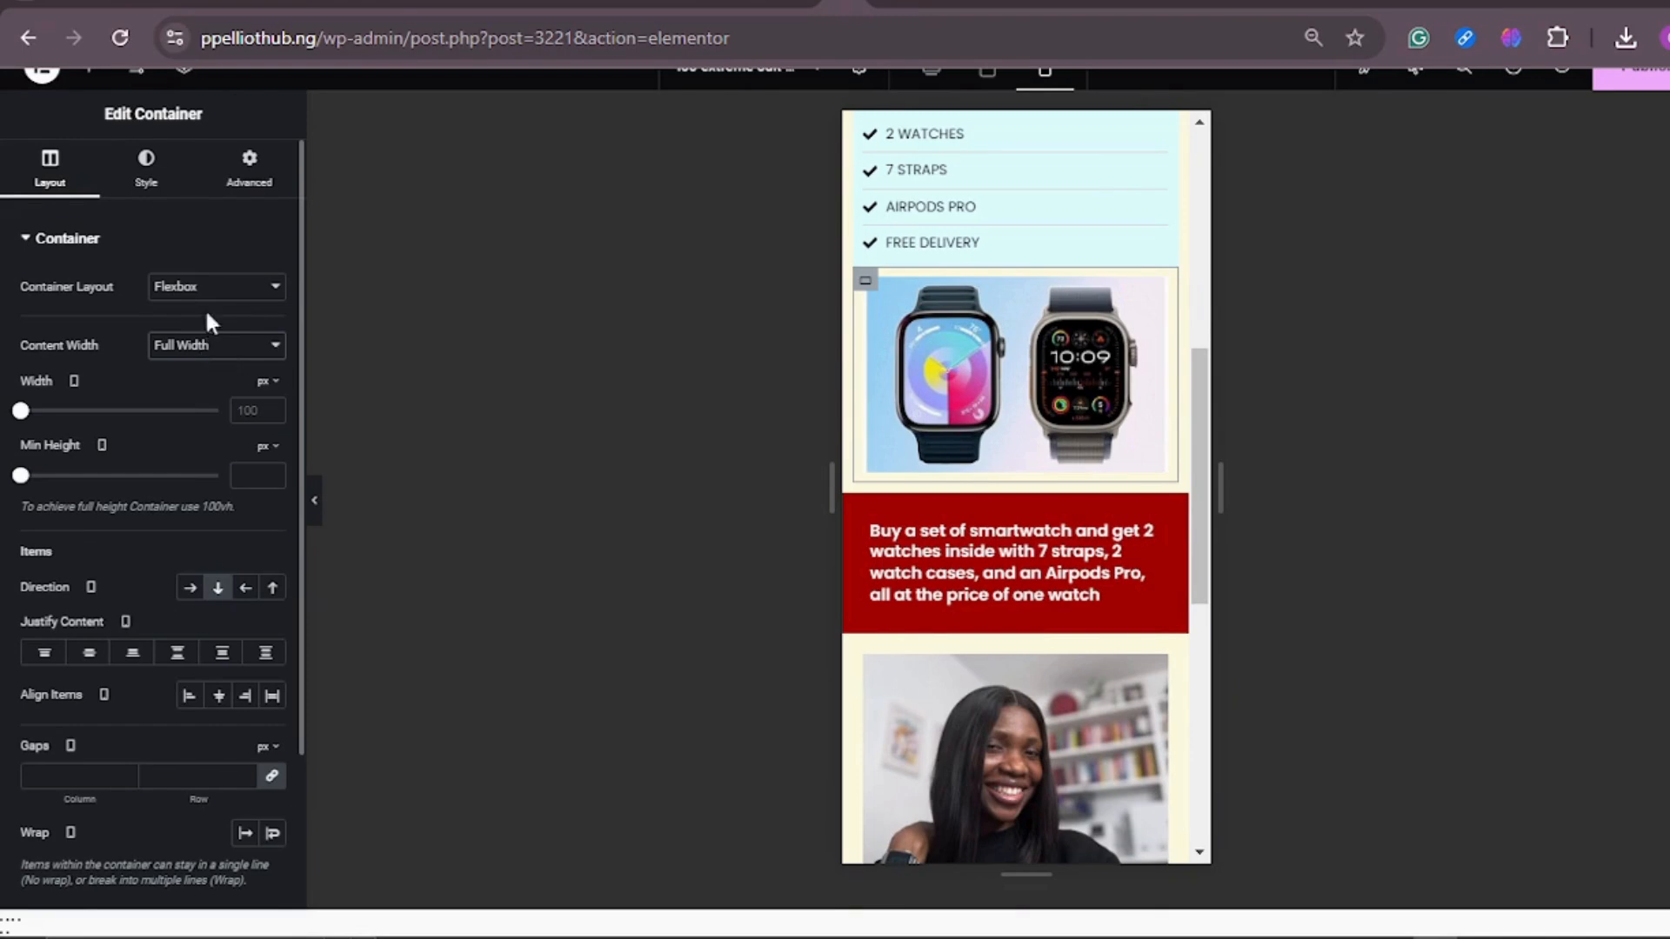
pyautogui.click(153, 185)
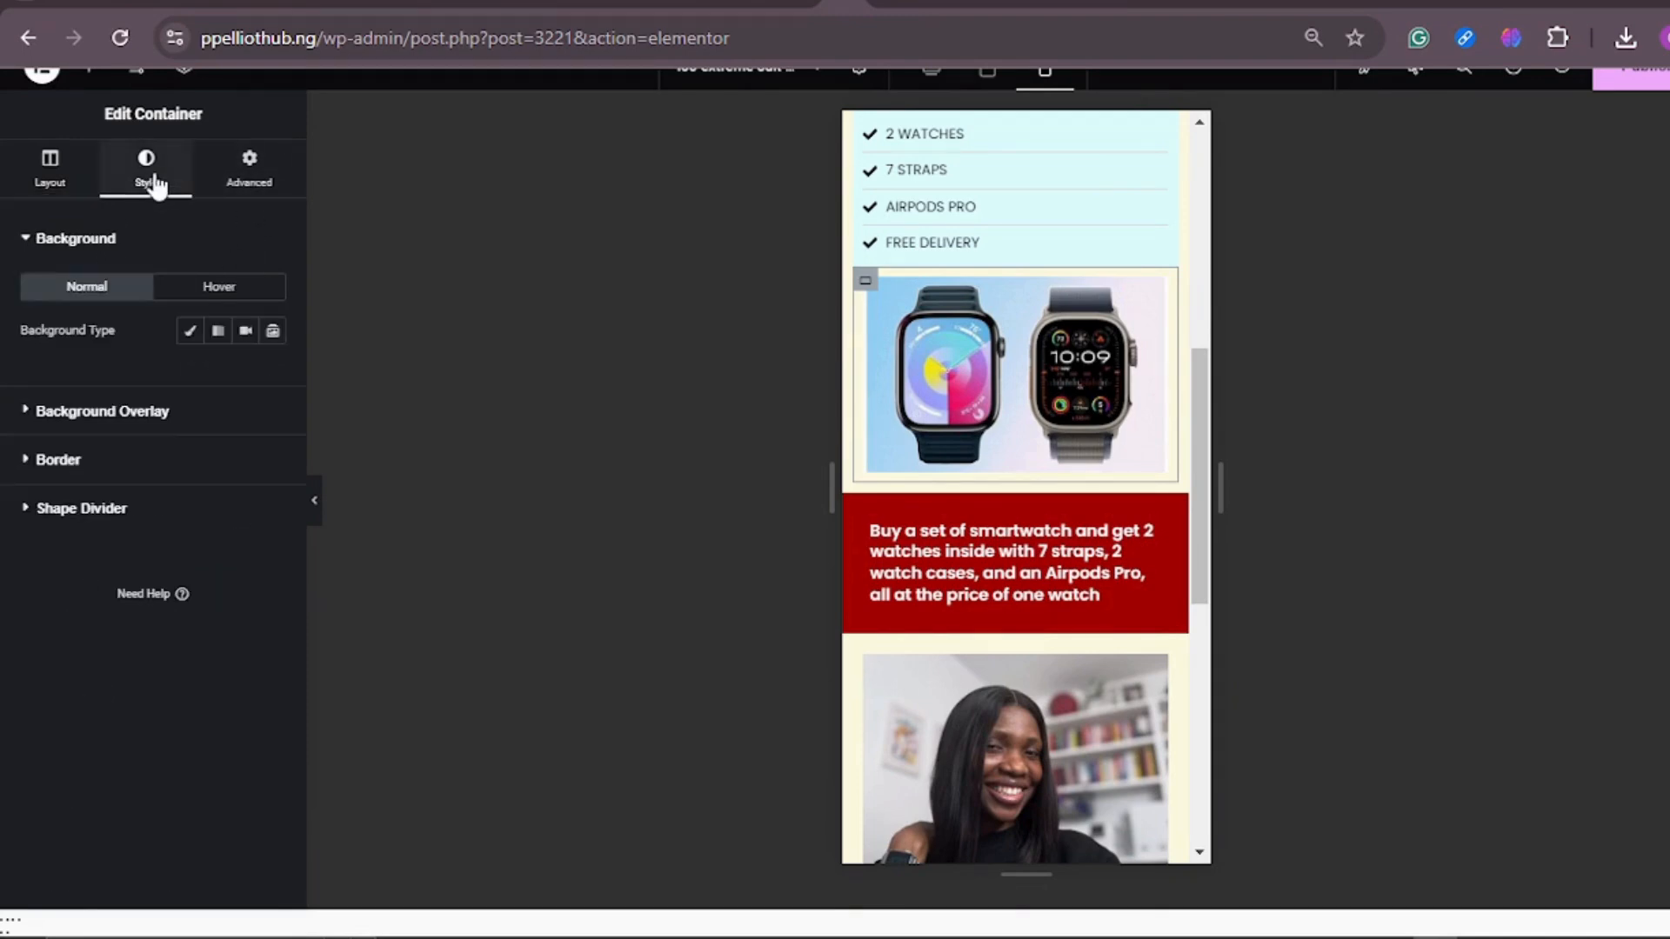
pyautogui.click(87, 171)
# Step: Check the mobile layout down to the page end, switch back to Desktop view and review the sections around the red banner
pyautogui.scroll(-5, 1129, 330)
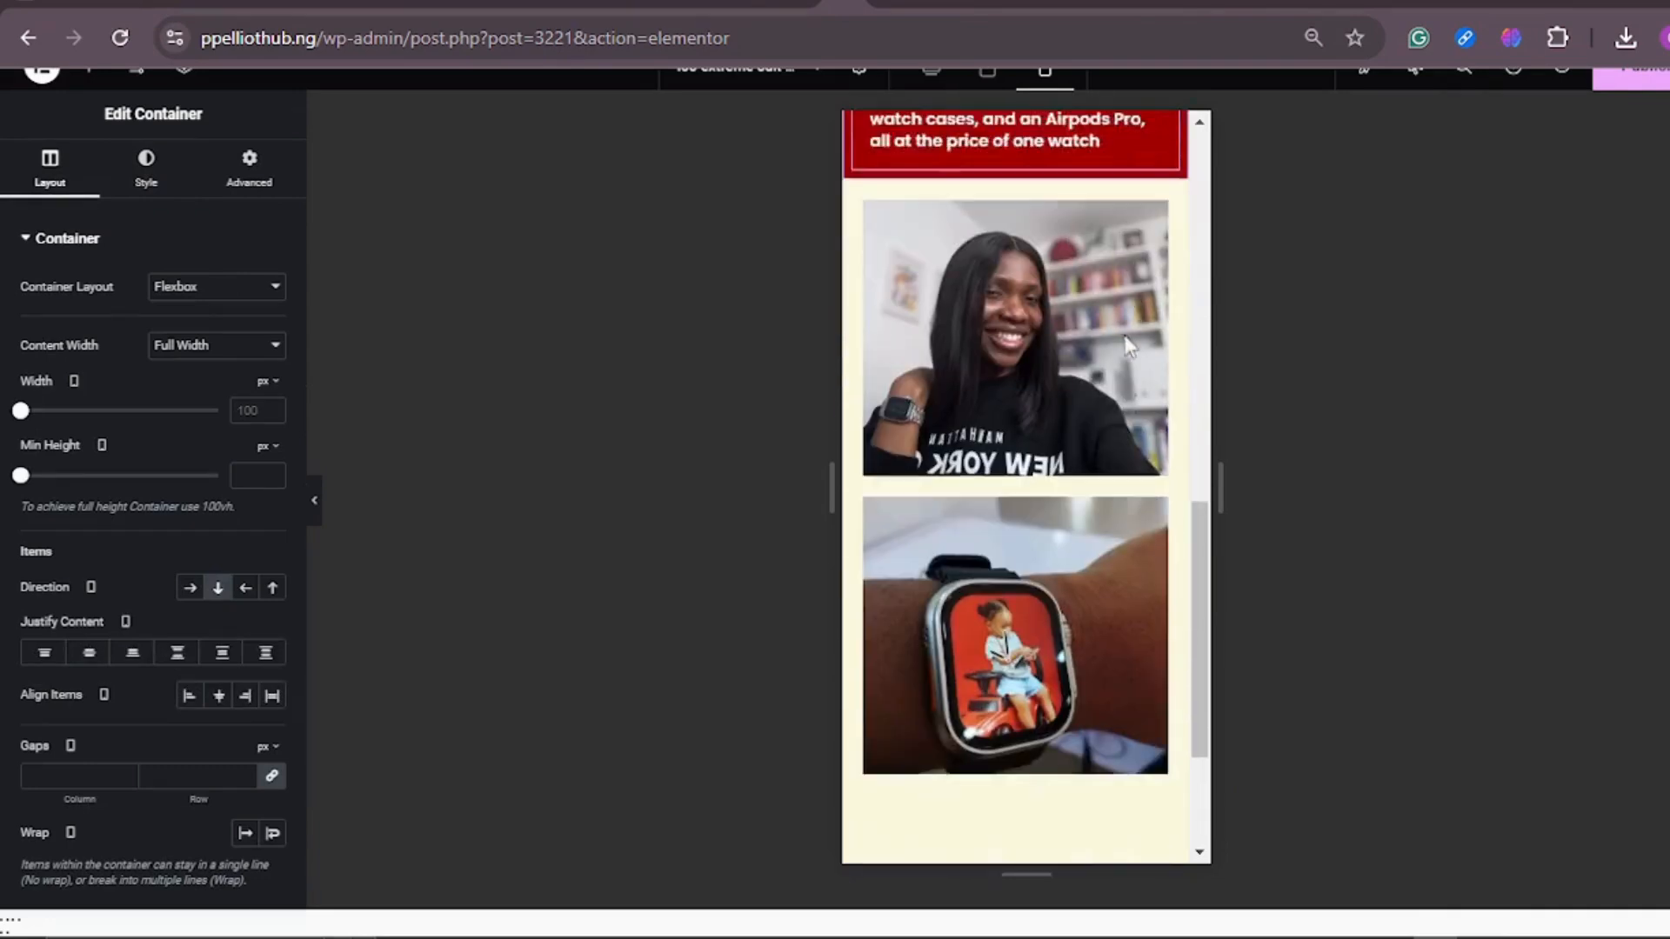
pyautogui.scroll(-3, 1128, 347)
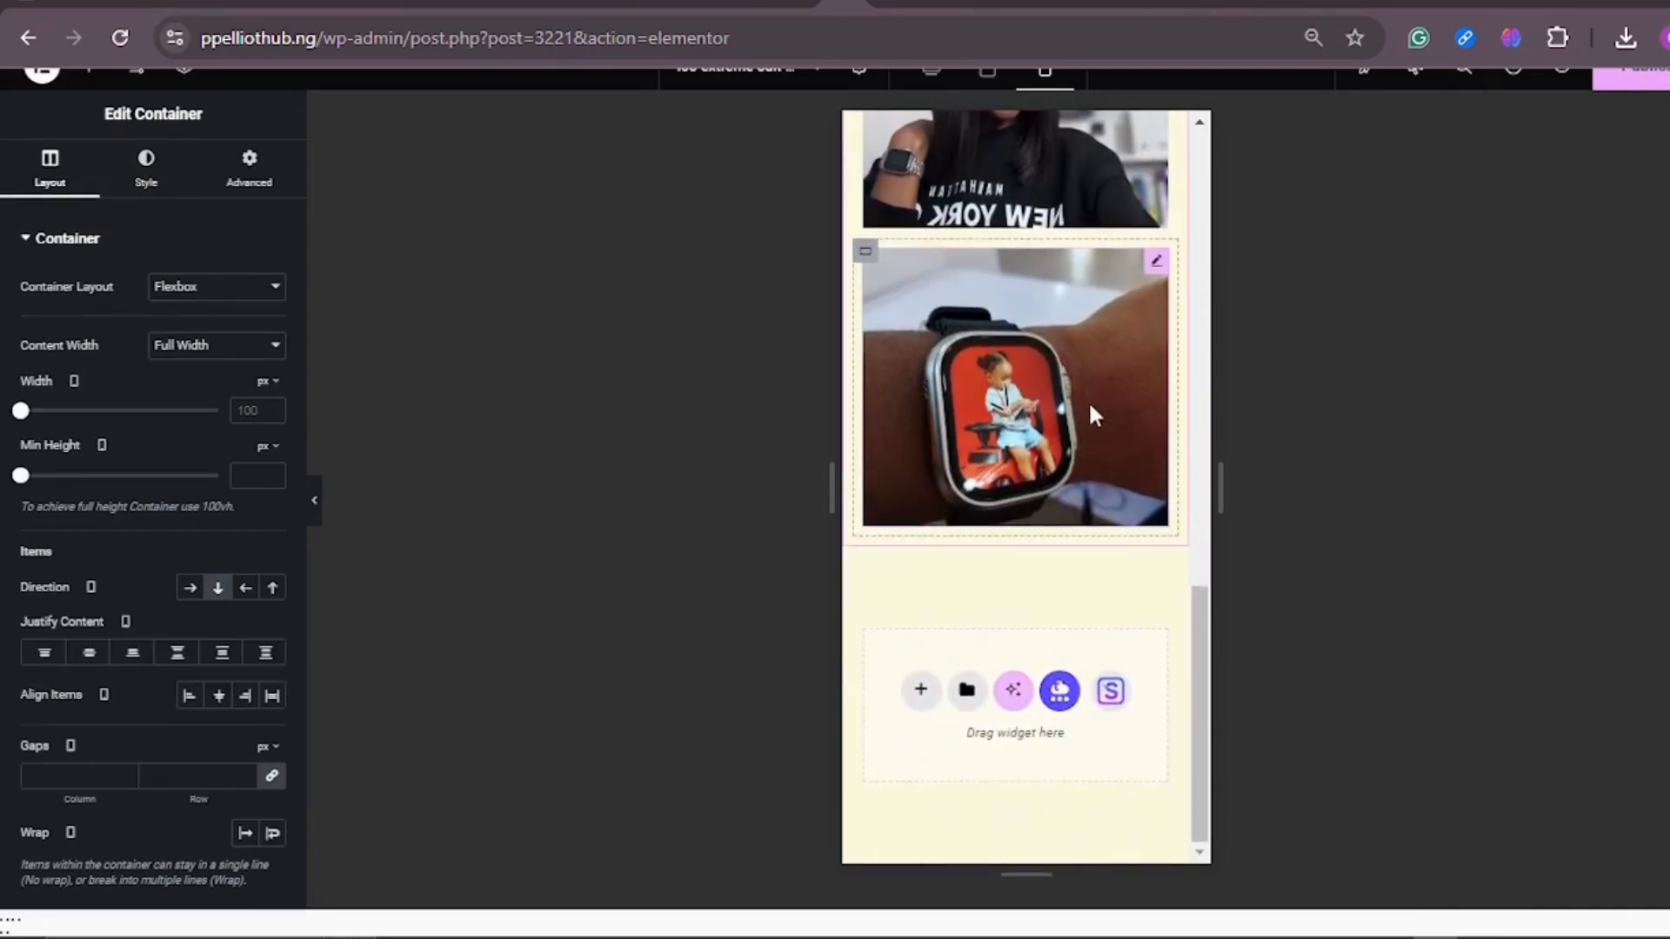
pyautogui.scroll(8, 1088, 400)
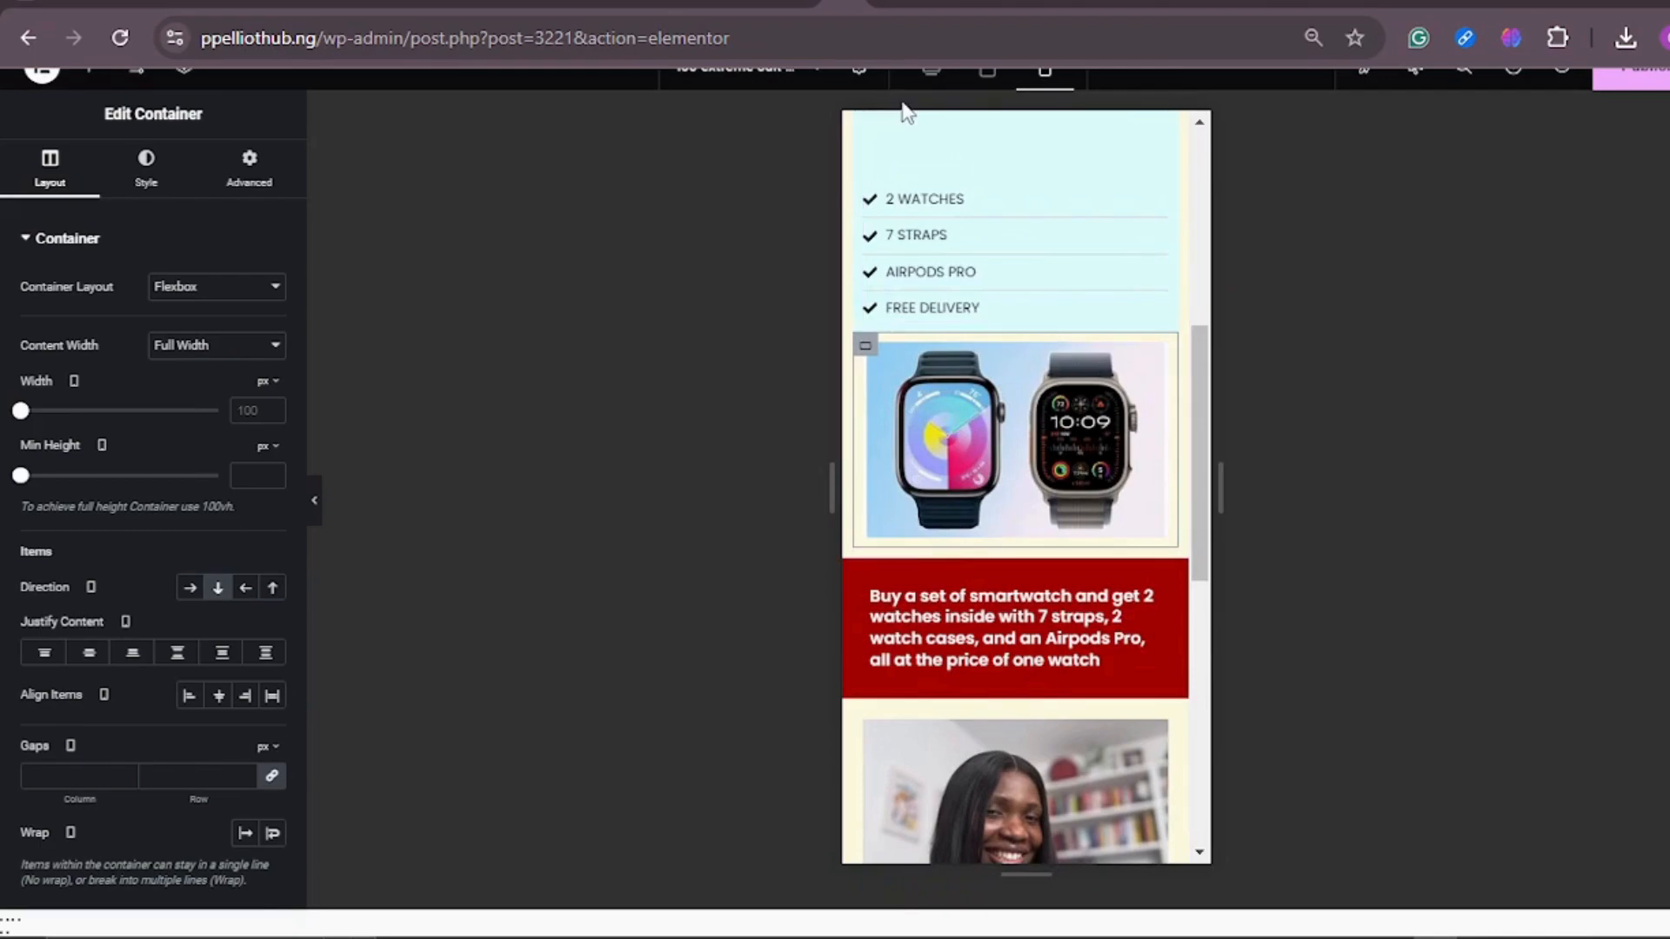
pyautogui.click(932, 77)
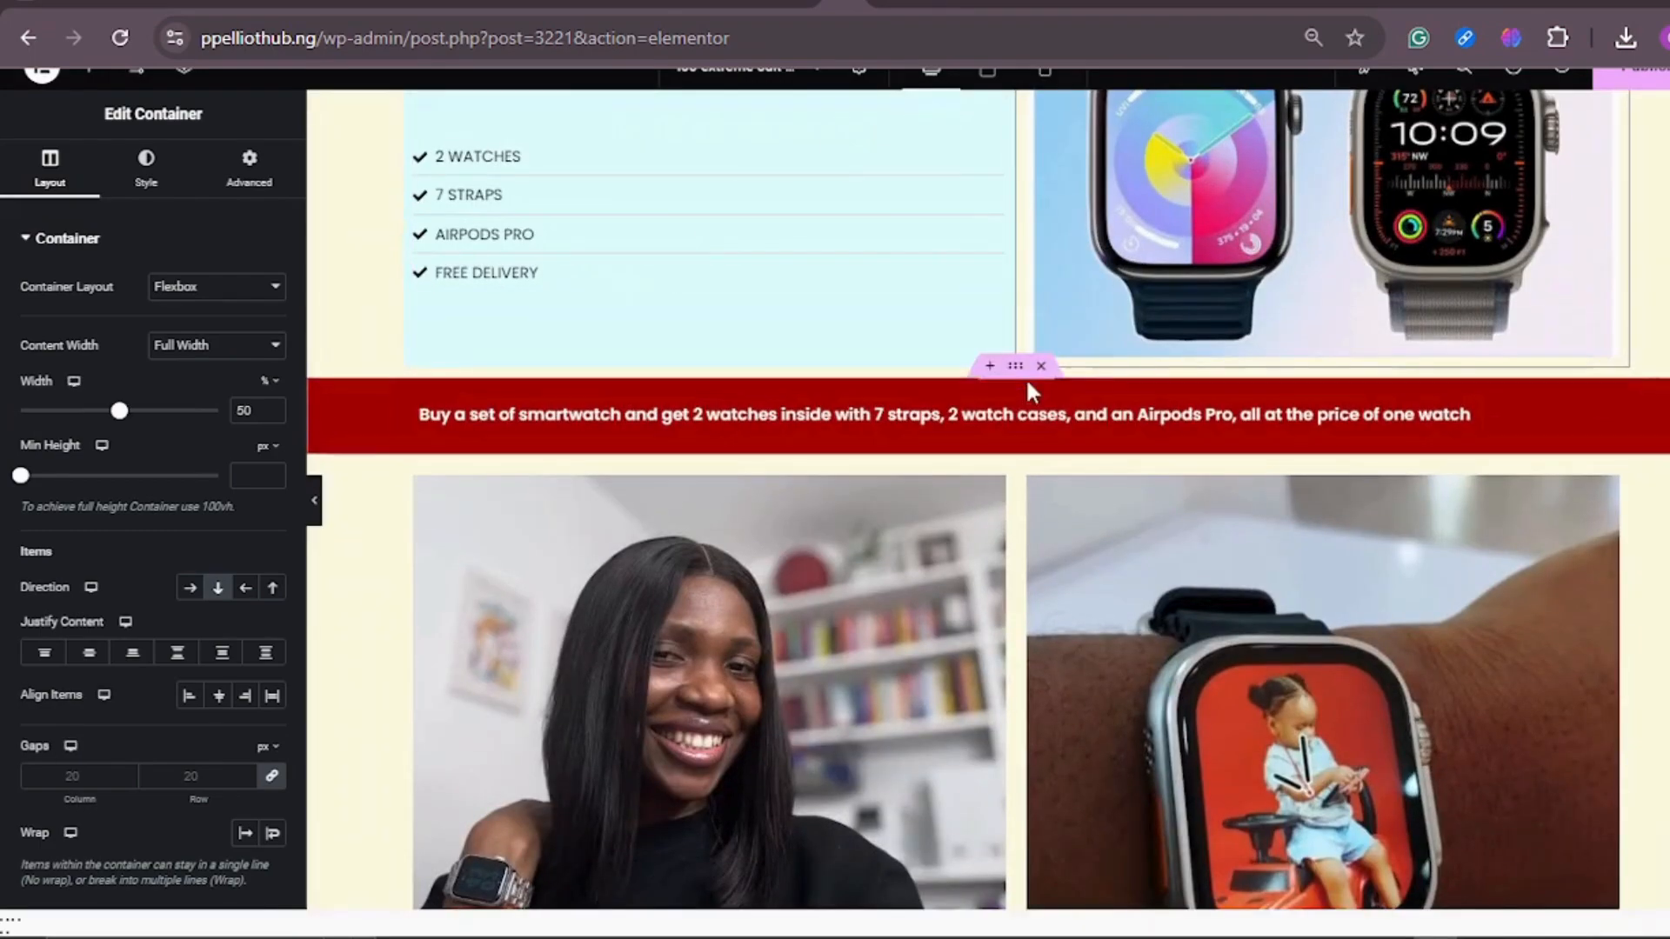
pyautogui.scroll(5, 1026, 374)
pyautogui.scroll(-4, 1026, 377)
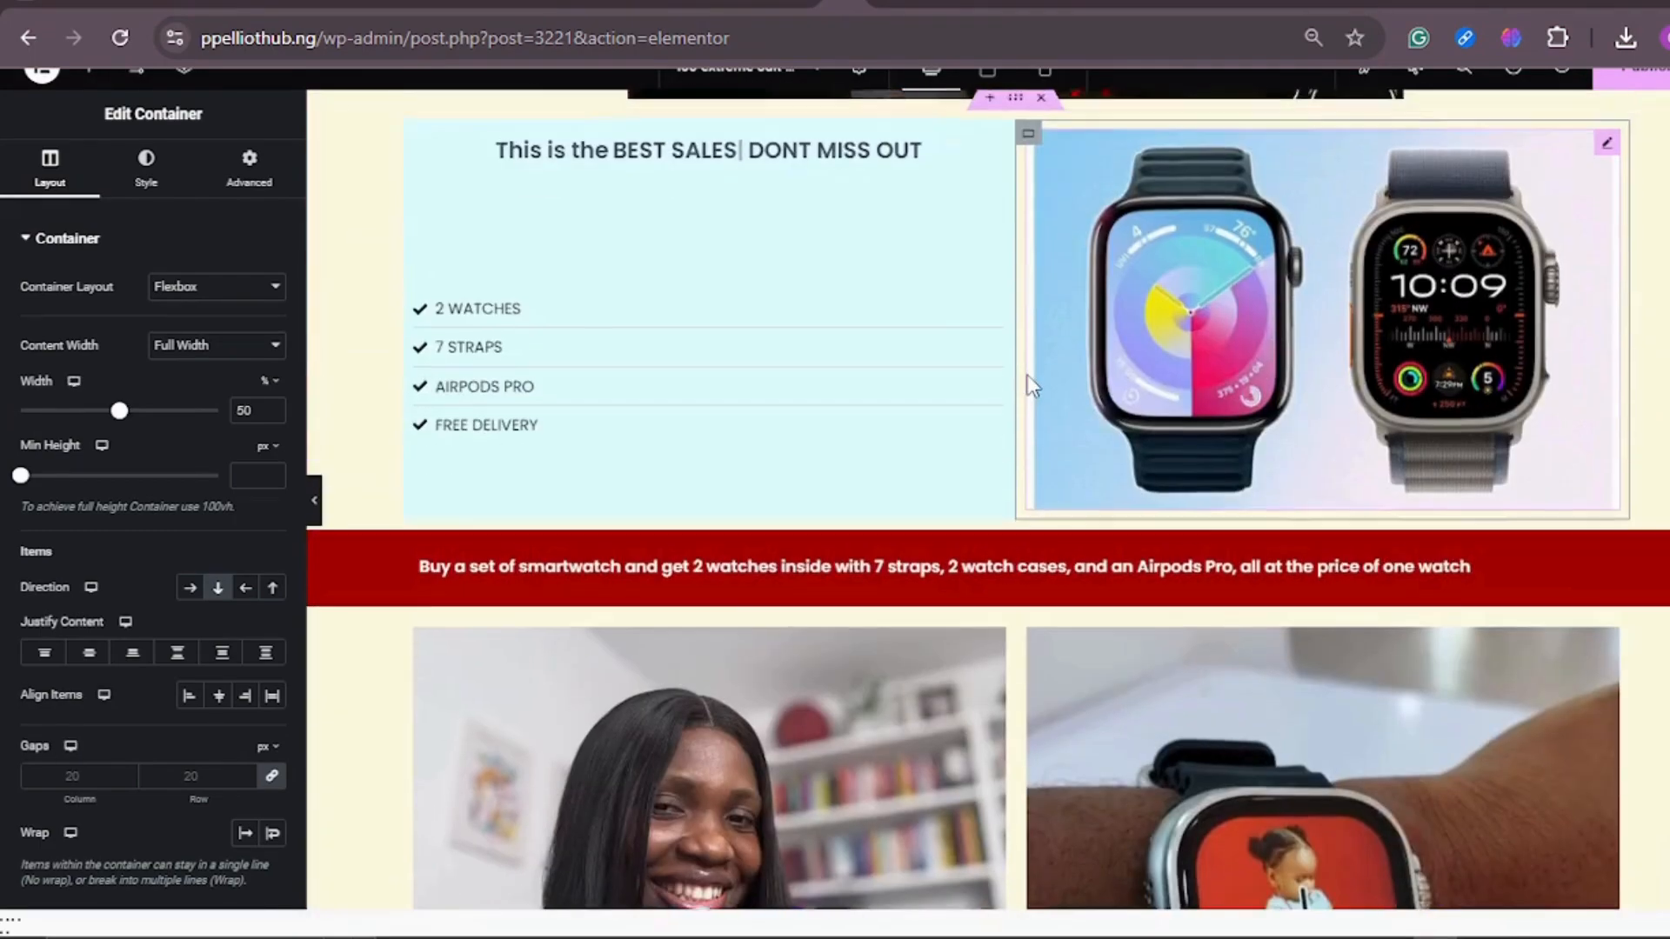
pyautogui.scroll(-5, 1026, 374)
pyautogui.scroll(9, 1029, 383)
pyautogui.scroll(-1, 981, 304)
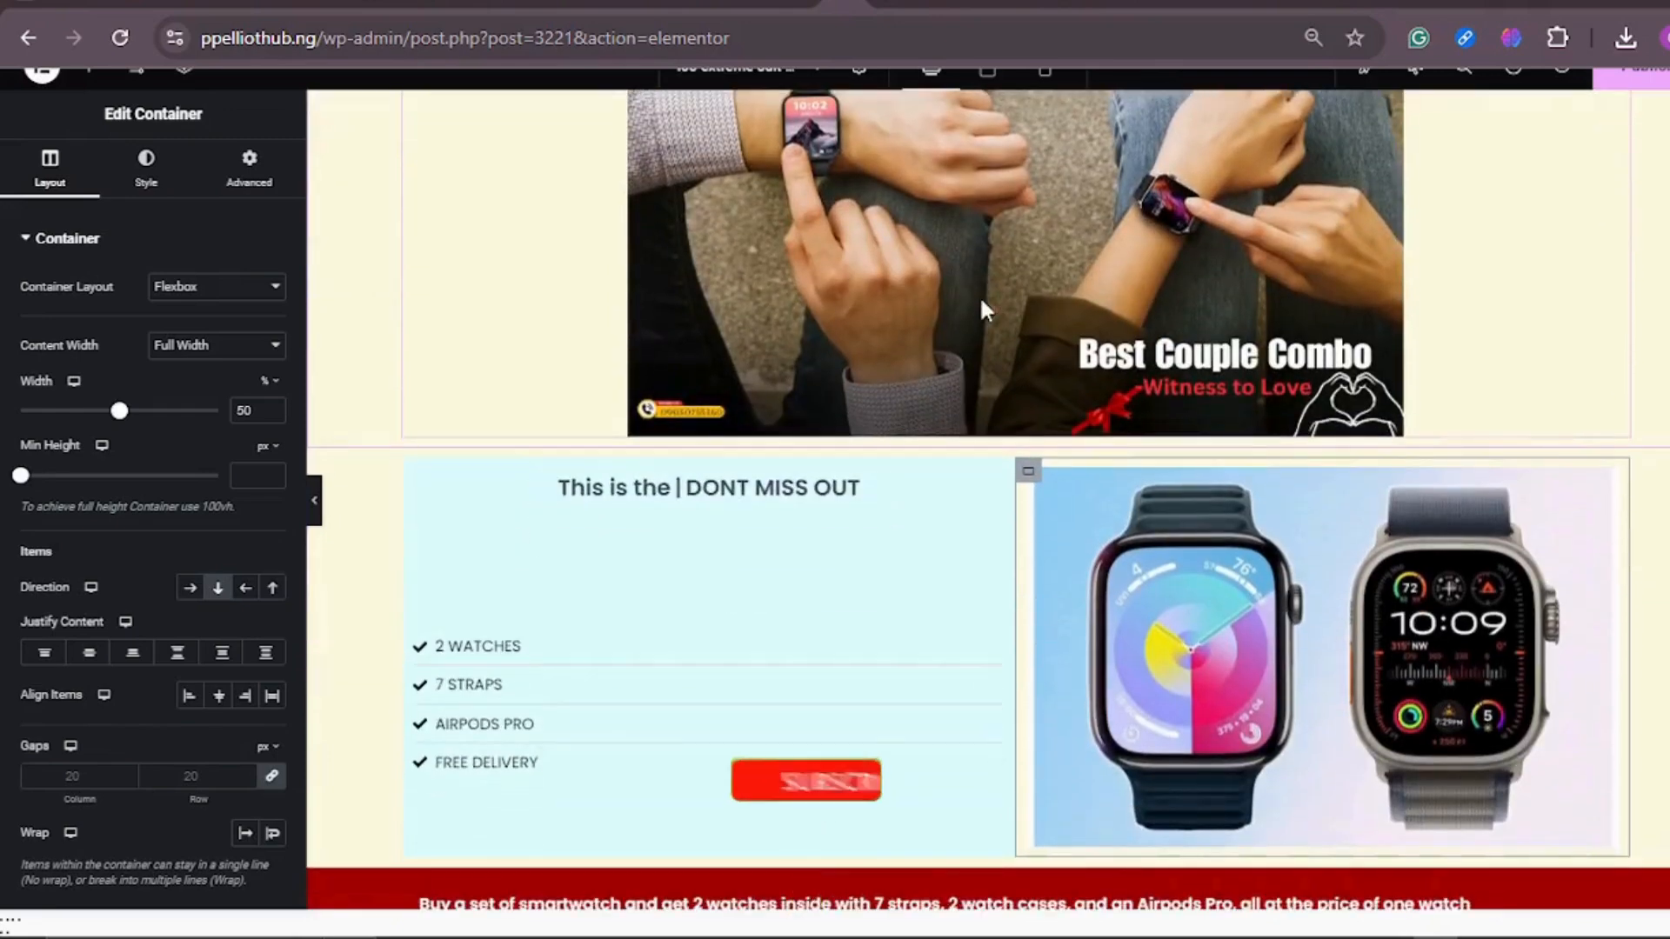